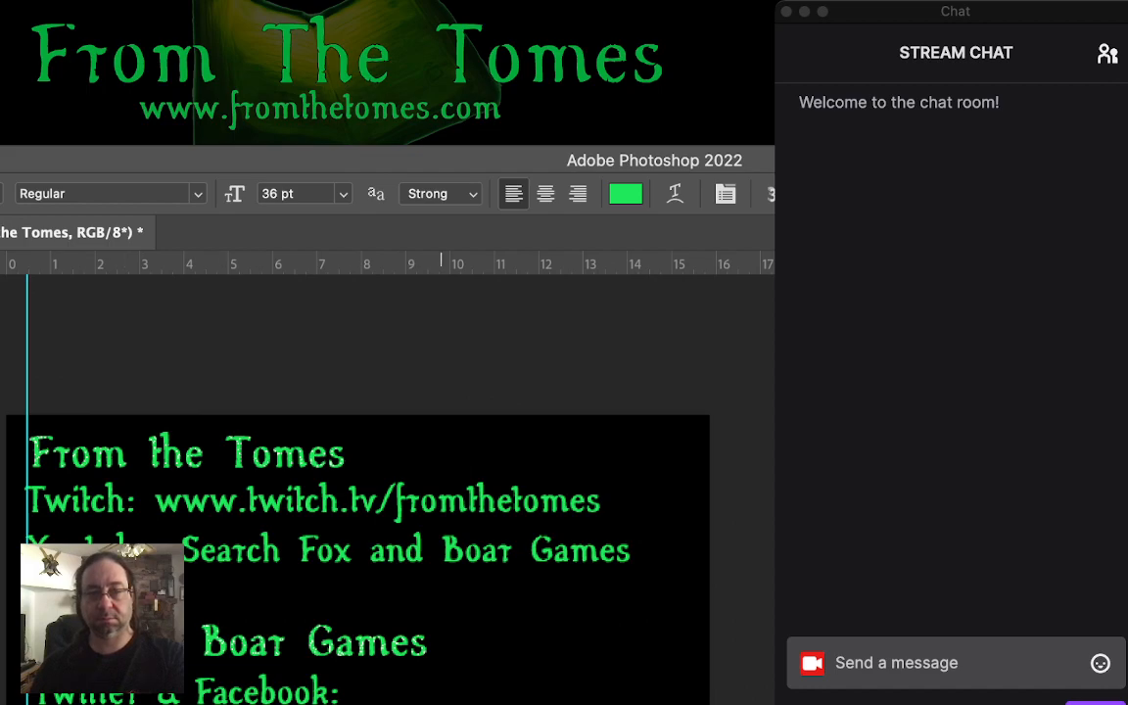
pyautogui.click(439, 651)
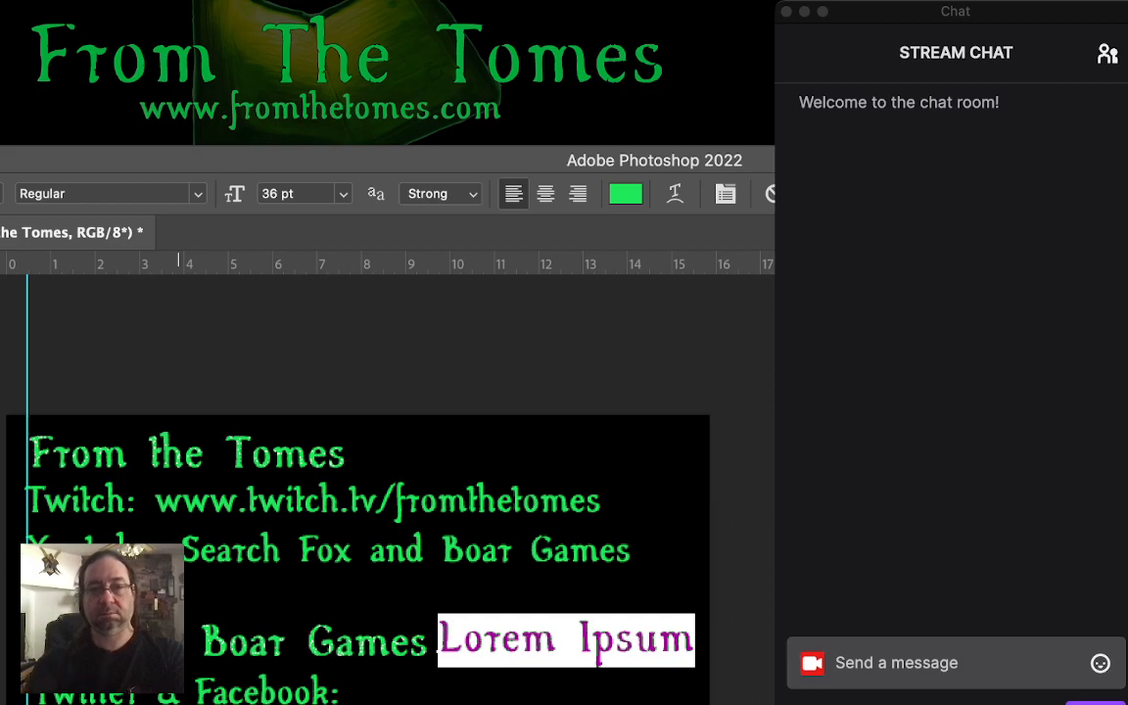
pyautogui.write('www.foxa')
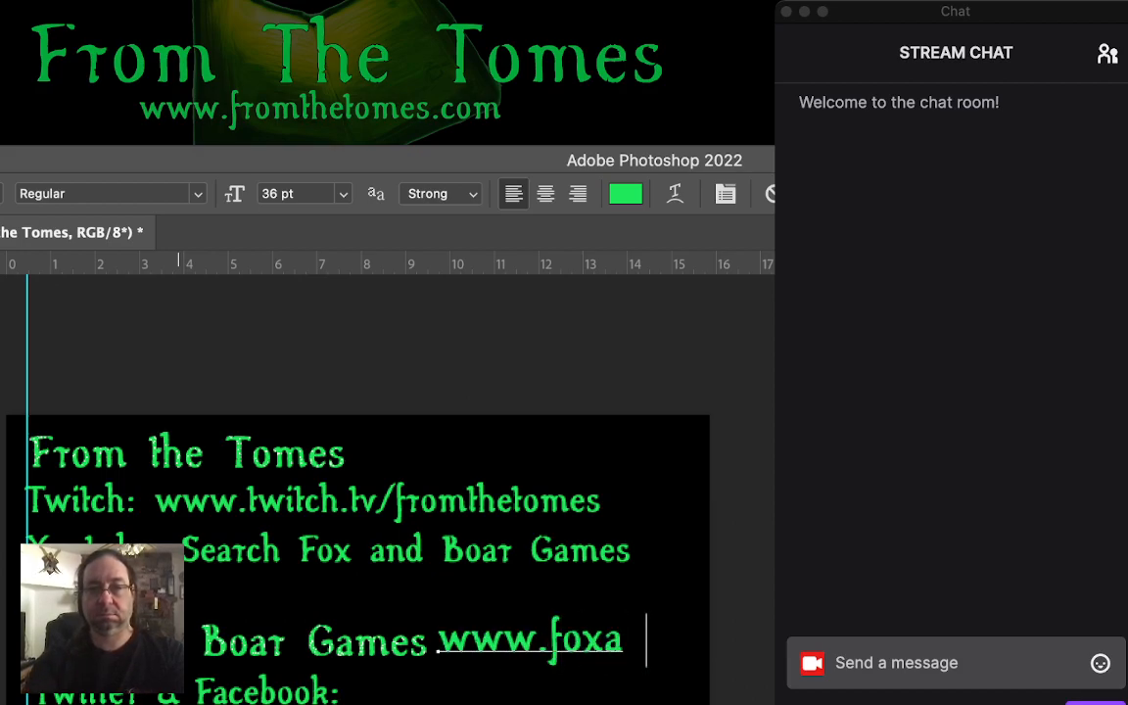
pyautogui.write('ndbo')
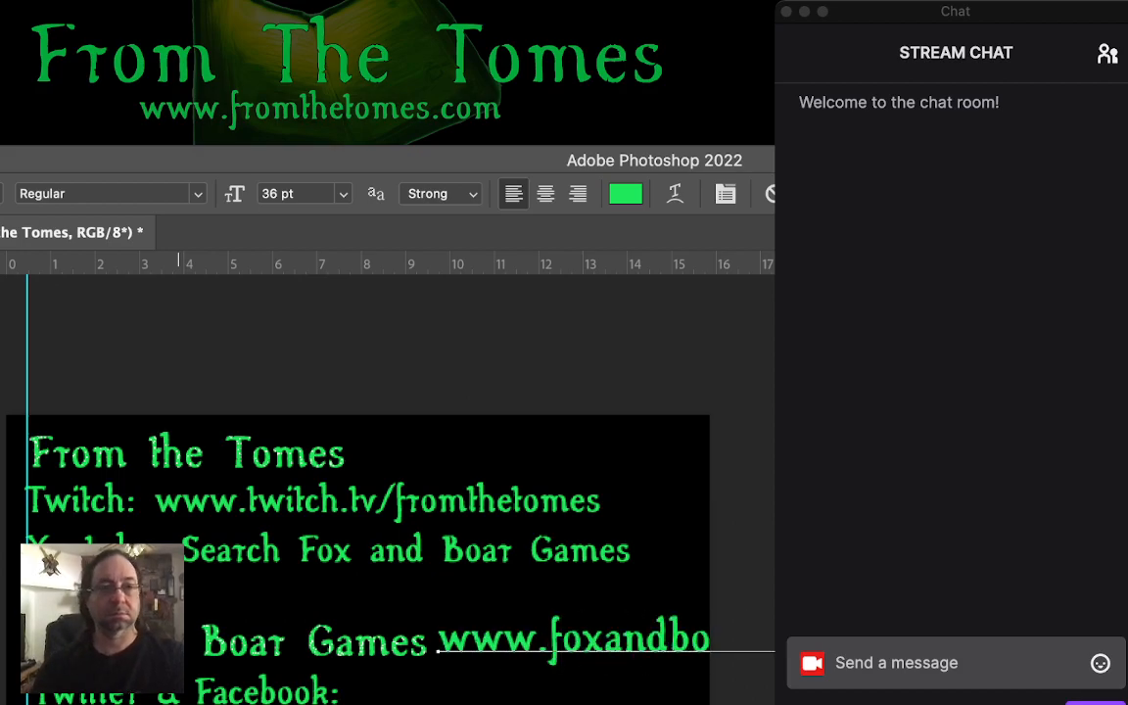
pyautogui.write('v')
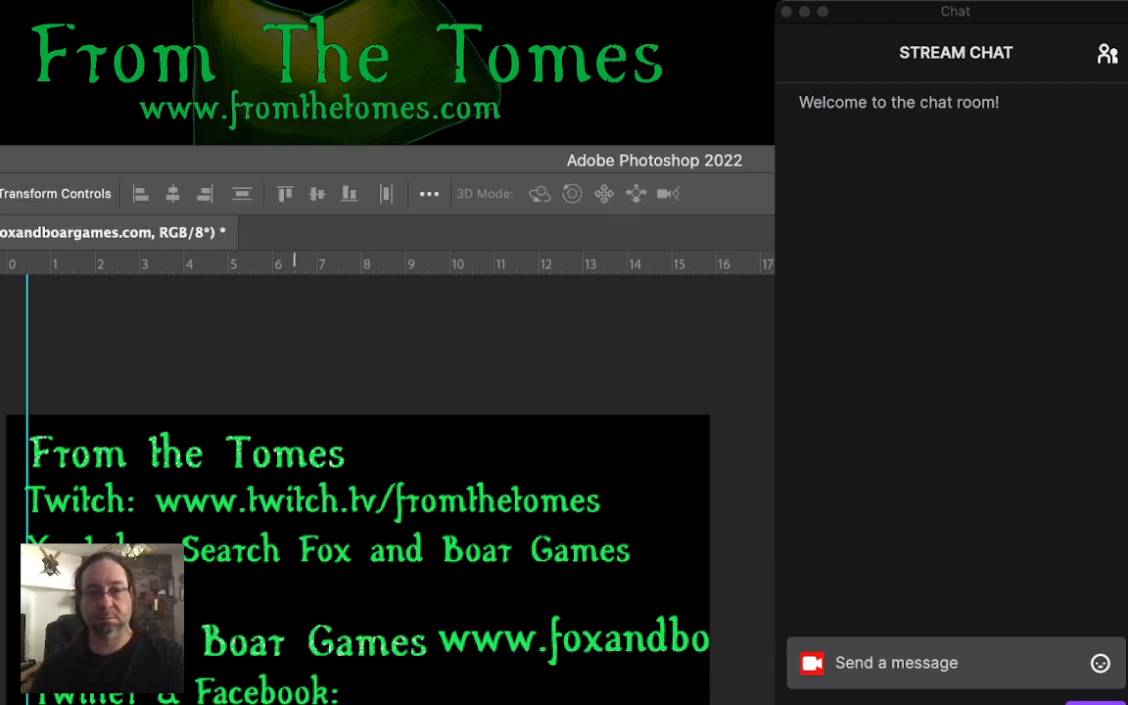
# - Select the Twitter & Facebook line together with the text below it and shift them down to free a line under the Fox and Boar Games heading
pyautogui.click(278, 692)
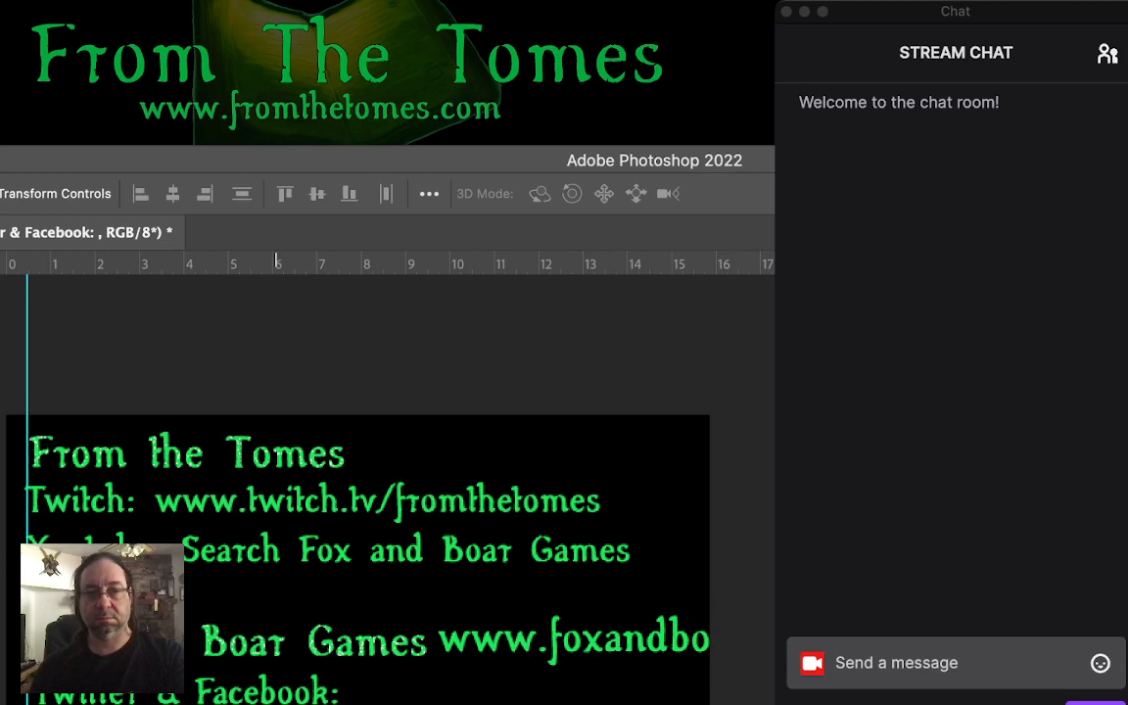
pyautogui.keyDown('shift'); pyautogui.click(303, 701); pyautogui.keyUp('shift')
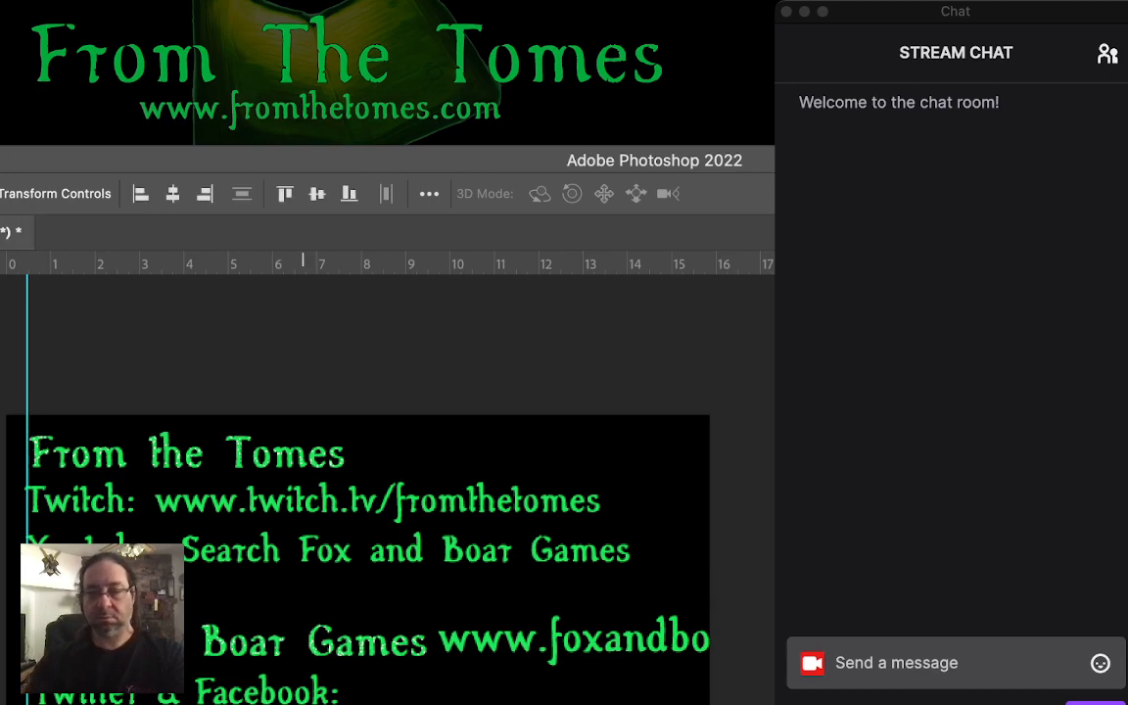
pyautogui.press('Down')
pyautogui.press('Down')
pyautogui.press('Down')
pyautogui.press('Down')
pyautogui.press('Down')
pyautogui.press('Down')
pyautogui.press('Down')
pyautogui.press('Down')
pyautogui.press('Down')
pyautogui.press('Down')
pyautogui.press('Down')
pyautogui.press('Down')
pyautogui.press('Down')
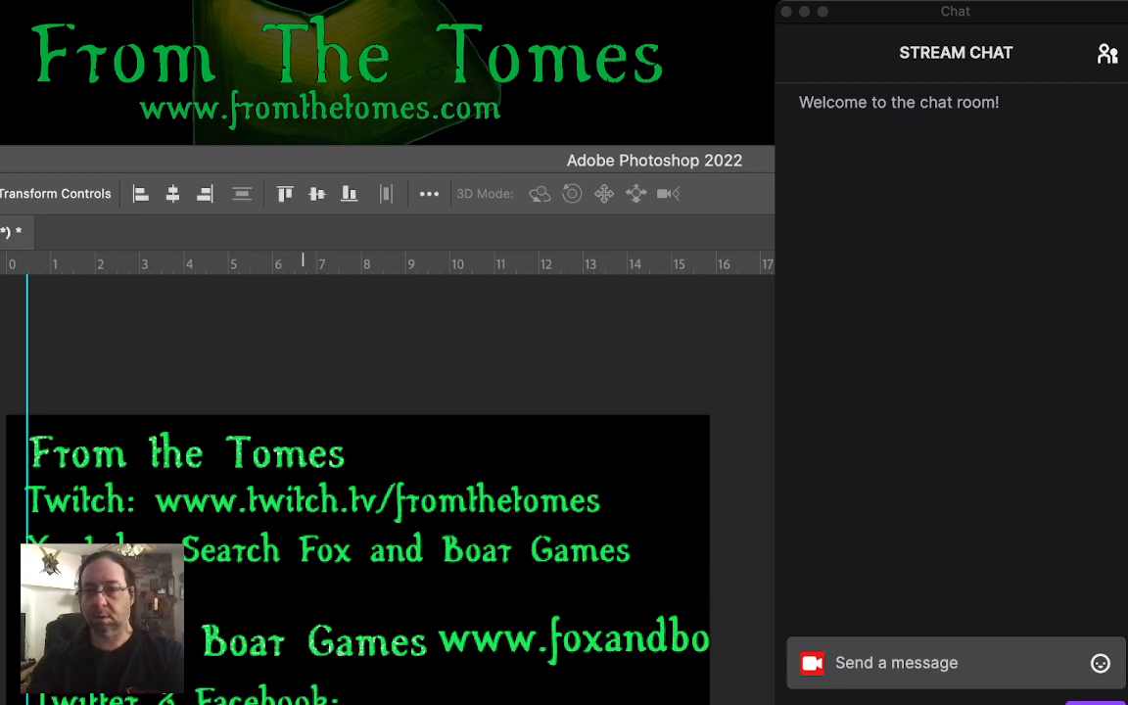
pyautogui.press('Down')
pyautogui.press('Down')
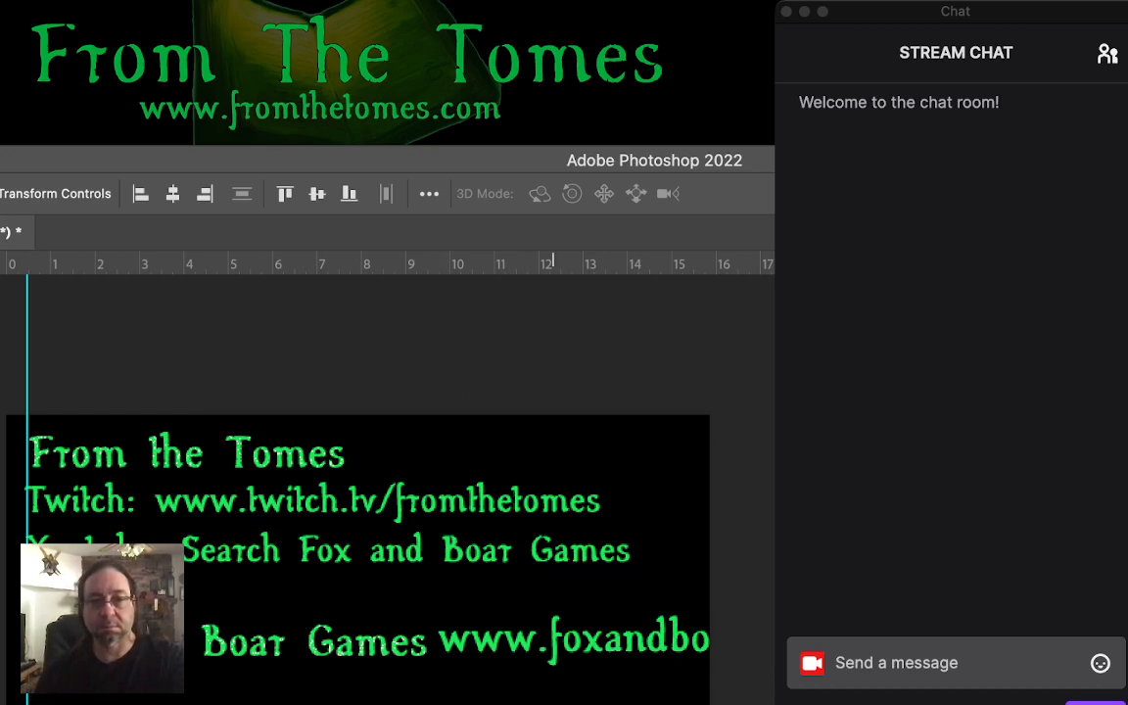
pyautogui.moveTo(585, 638); pyautogui.dragTo(233, 685)
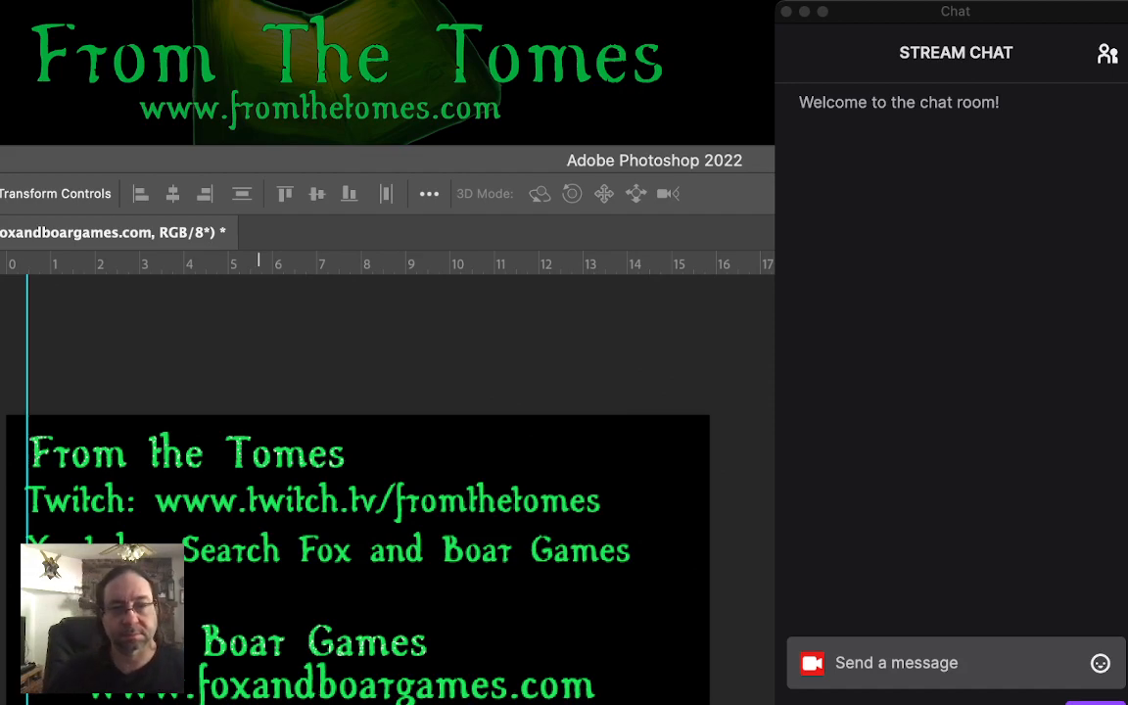
pyautogui.moveTo(259, 691); pyautogui.dragTo(203, 700)
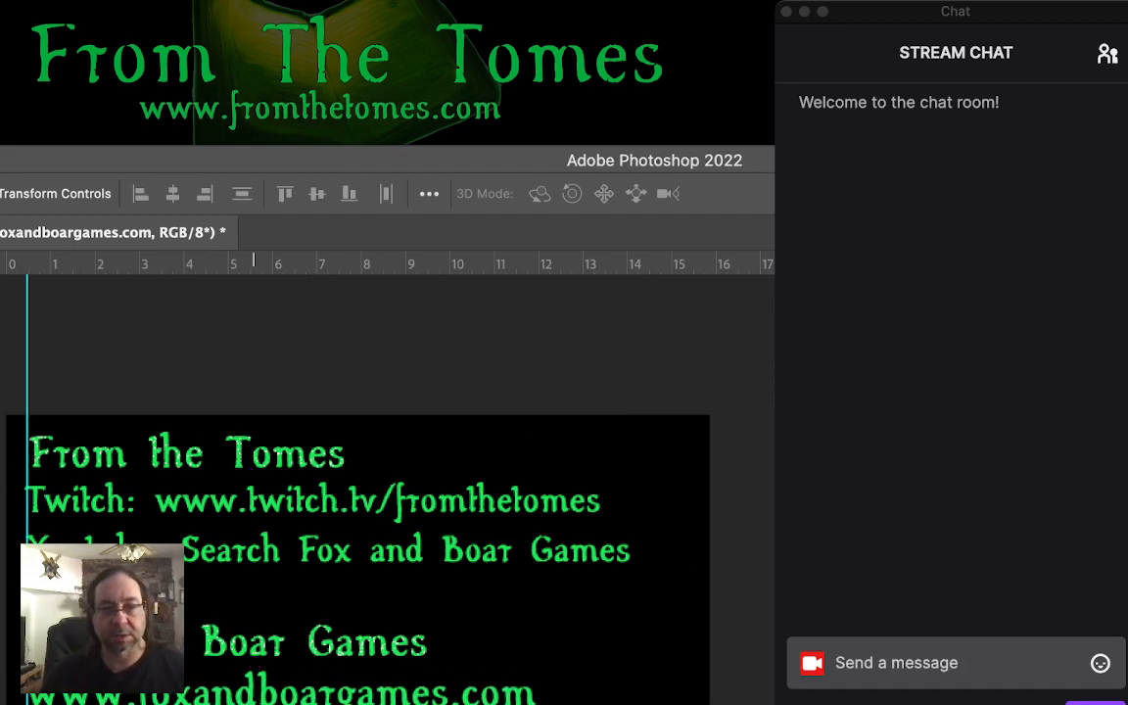
# - Adjust the Twitter & Facebook text beneath the website address and save the document
pyautogui.moveTo(287, 703)
pyautogui.mouseDown()
pyautogui.moveTo(322, 703)
pyautogui.moveTo(293, 702)
pyautogui.mouseUp()
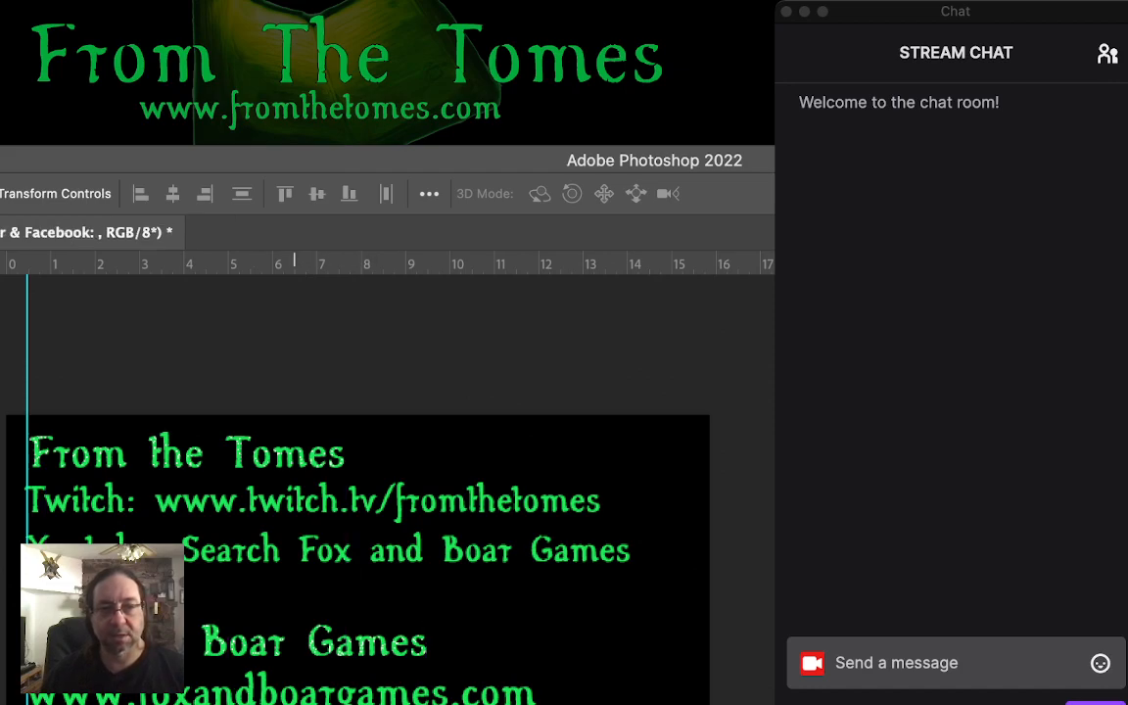
pyautogui.doubleClick(305, 701)
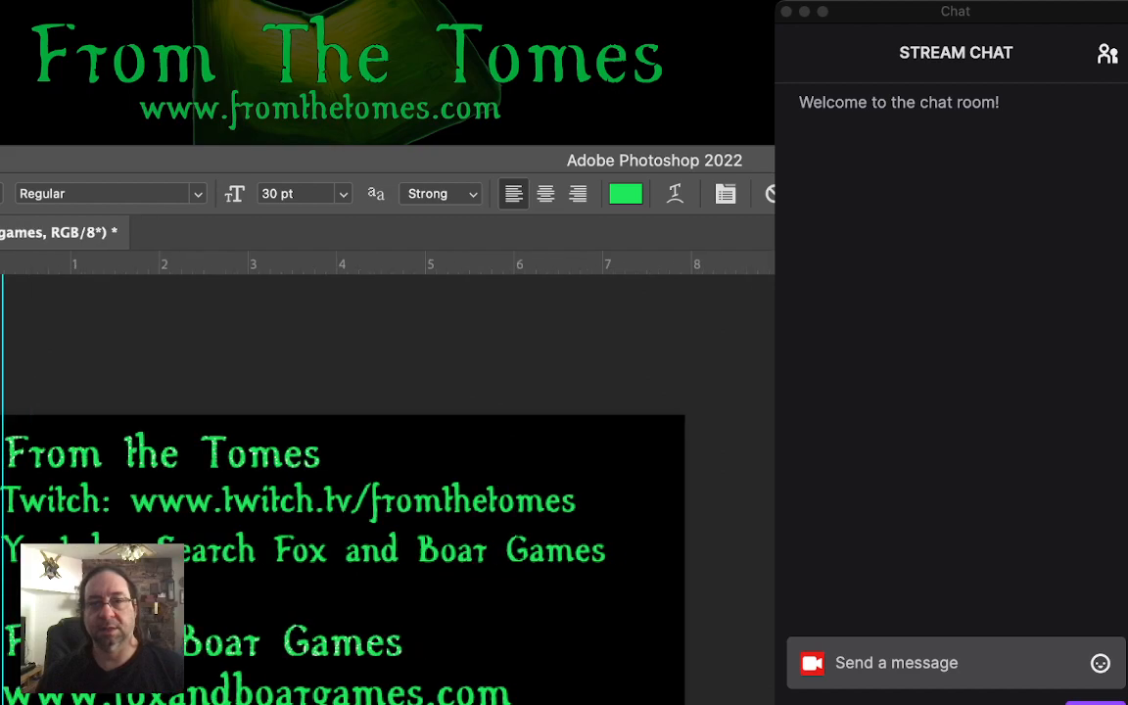
pyautogui.press('v')
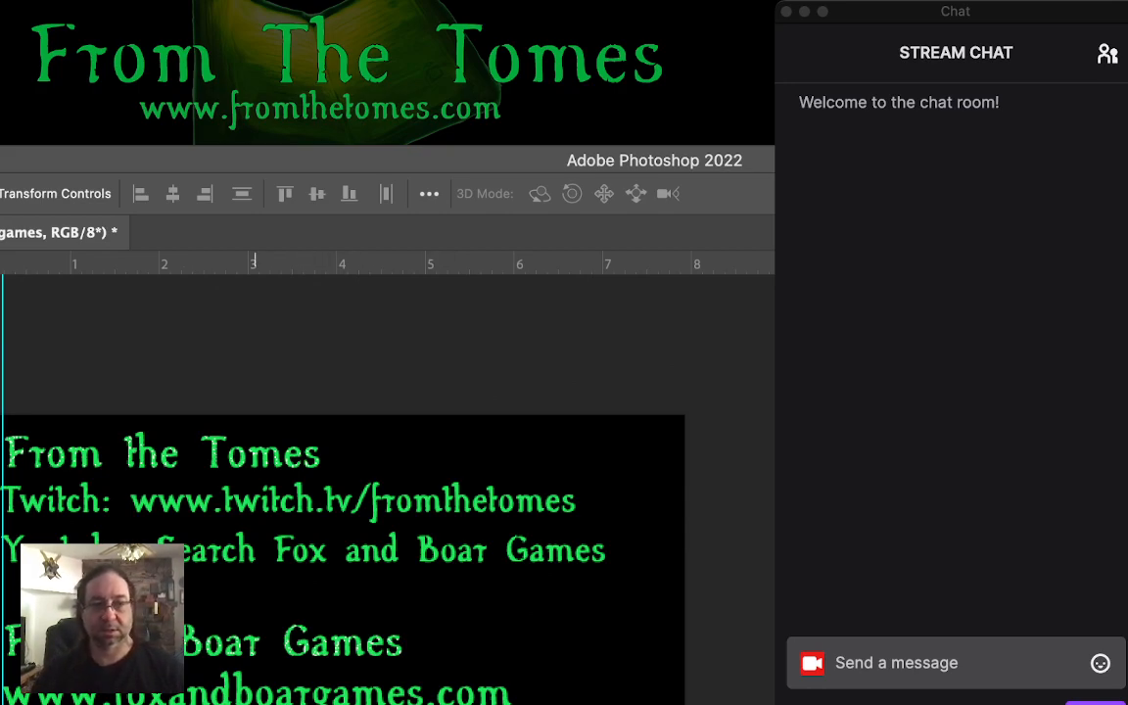
pyautogui.click(255, 703)
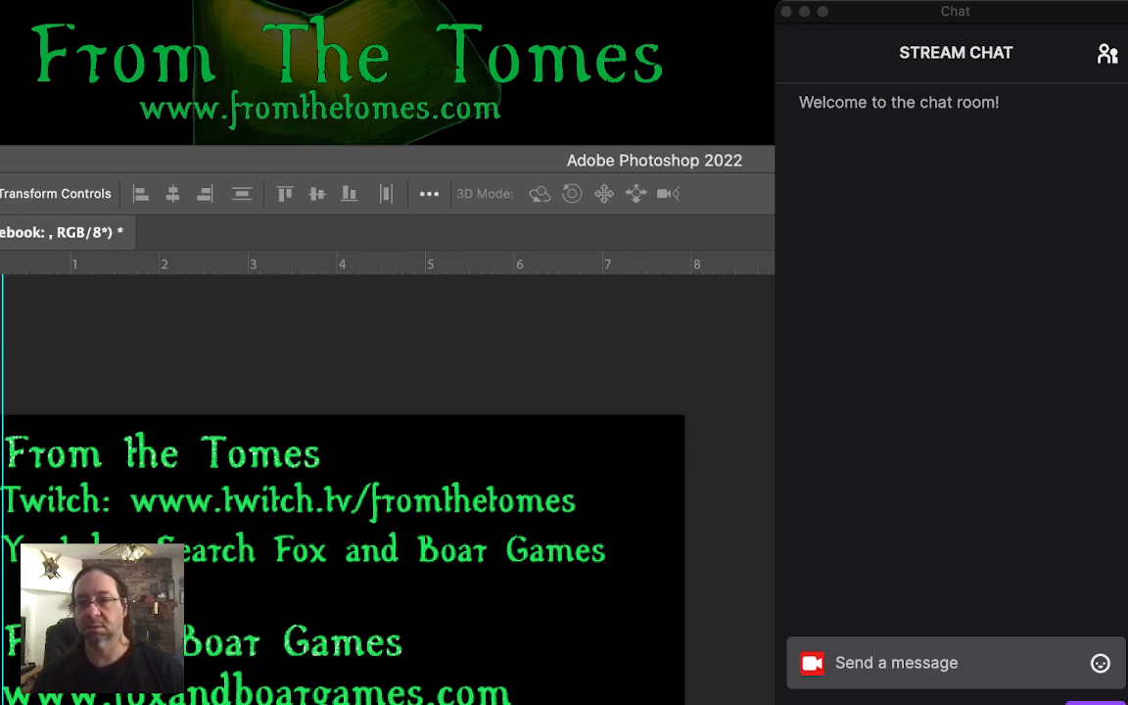
pyautogui.press('super+s')
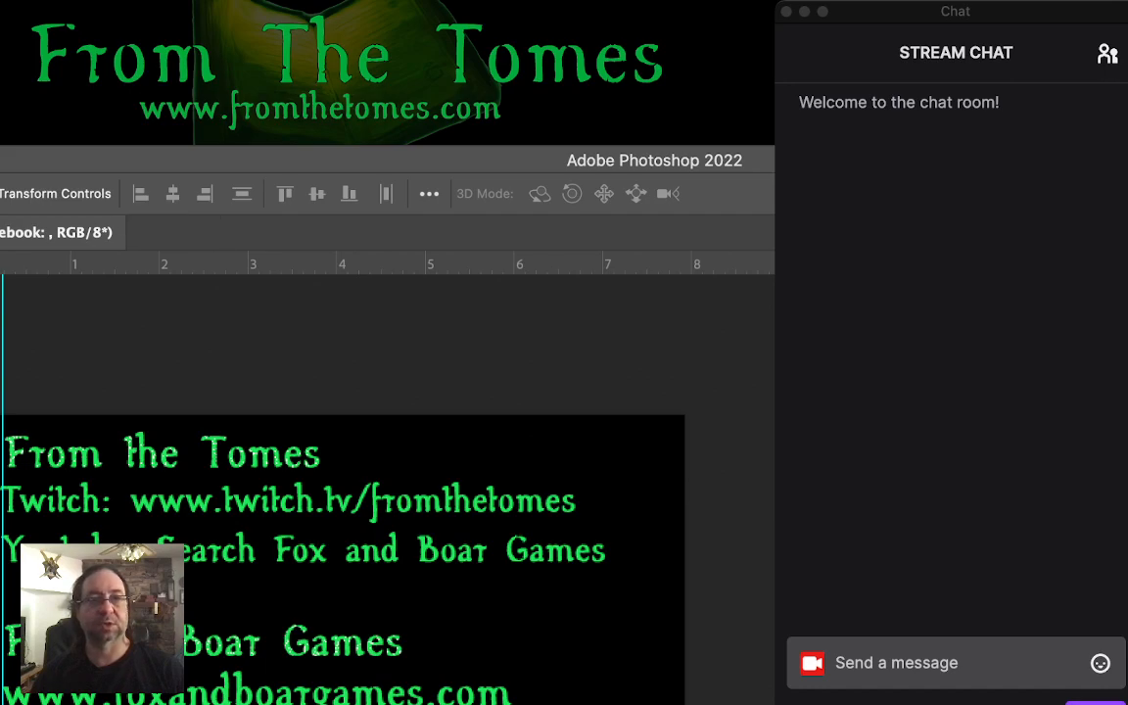
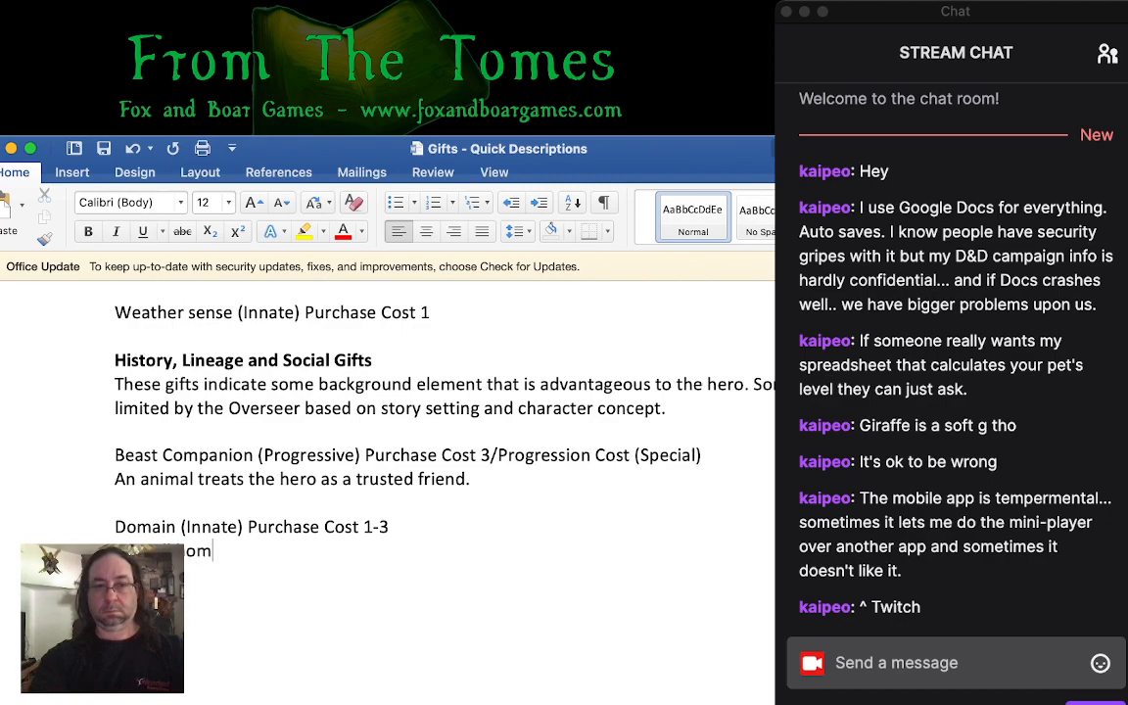
# - Complete the Domain description after "home" with "a safe house, a well guarded manor or hidden cave may be had."
pyautogui.write('fehouse,')
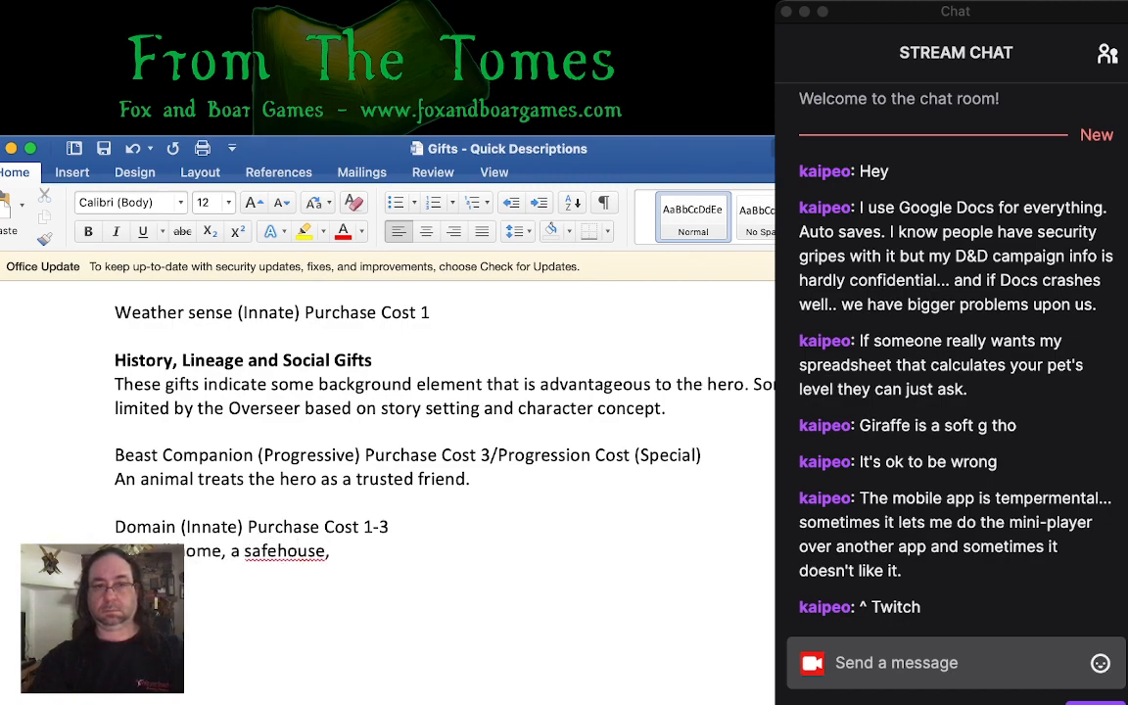
pyautogui.click(276, 551)
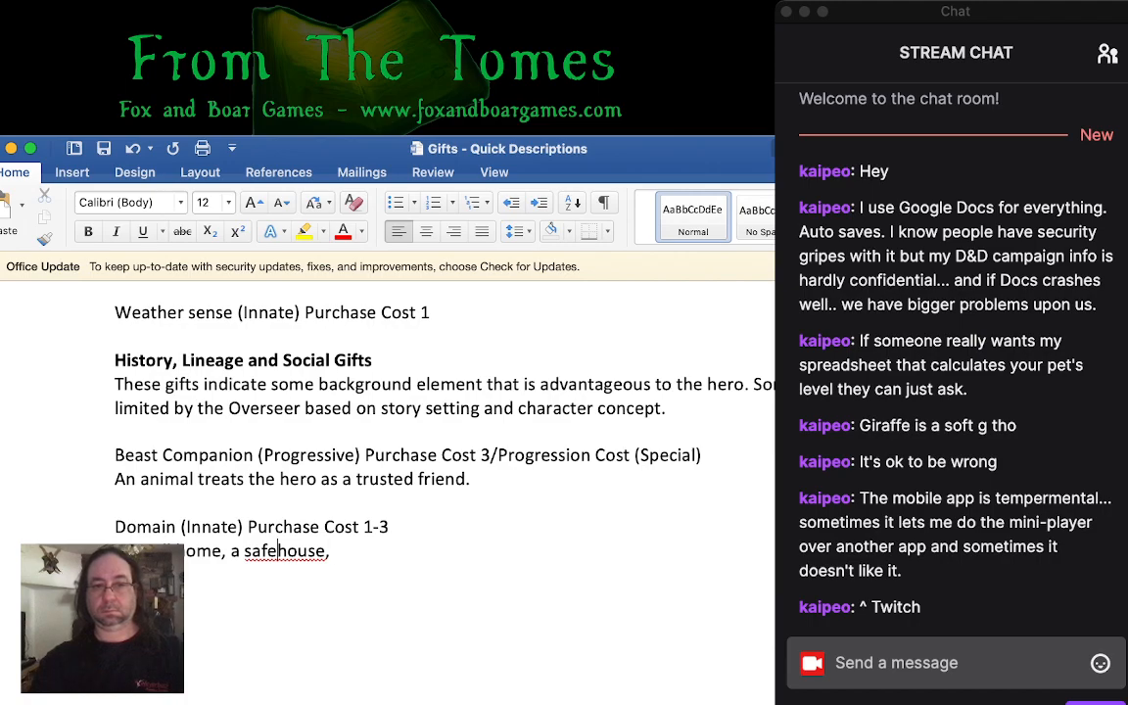
pyautogui.click(339, 551)
pyautogui.write('a well guar')
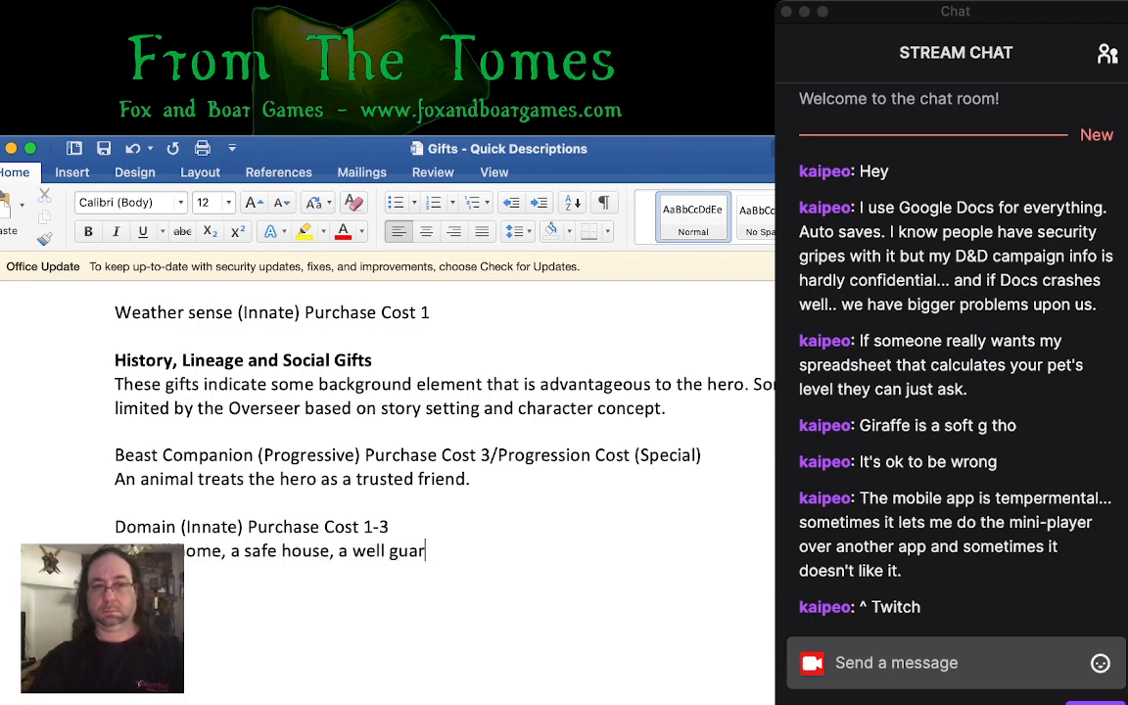
pyautogui.write('ded manor or ')
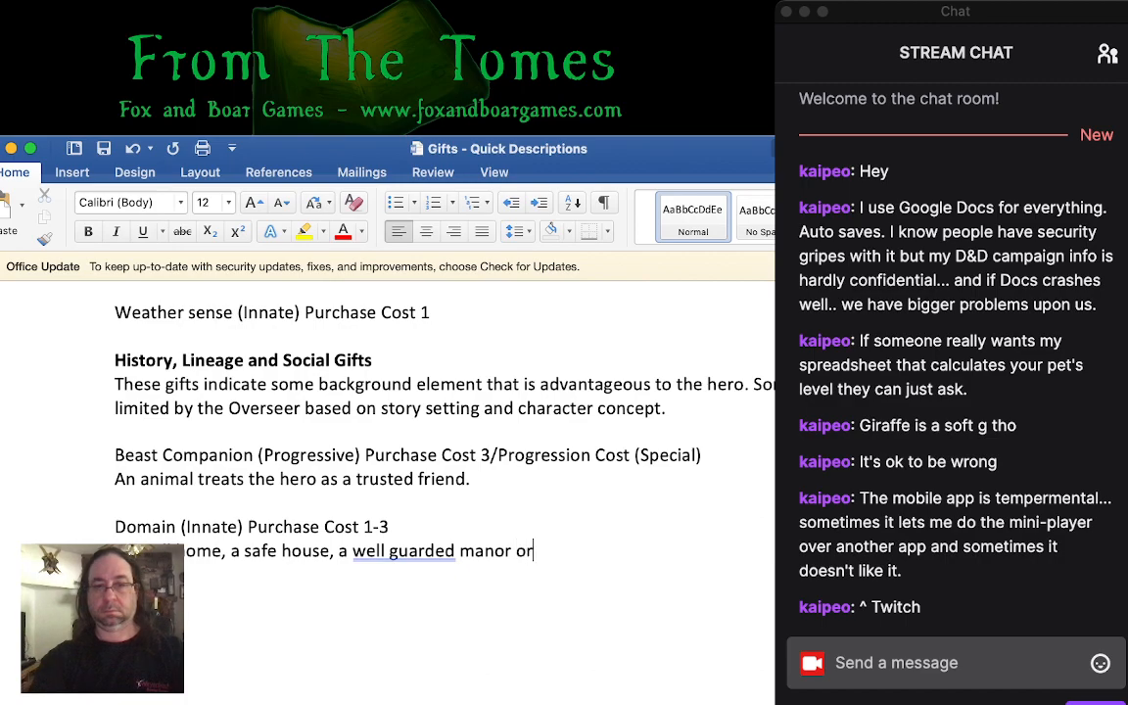
pyautogui.write('hid')
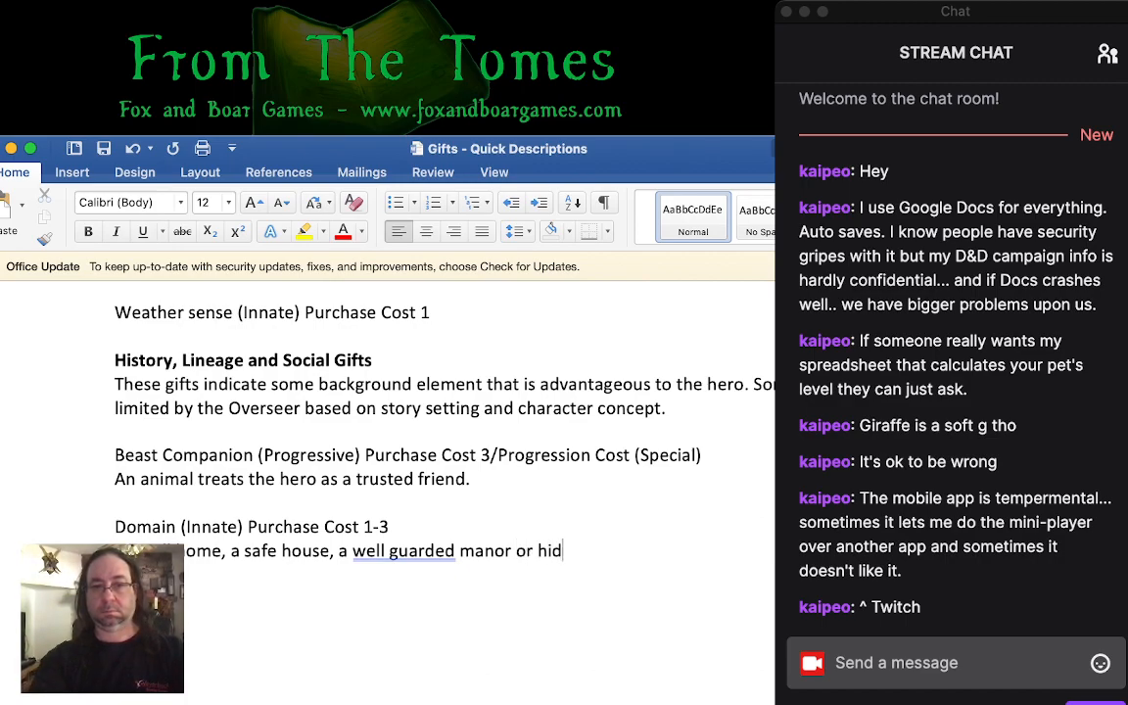
pyautogui.write('den cave may be had.')
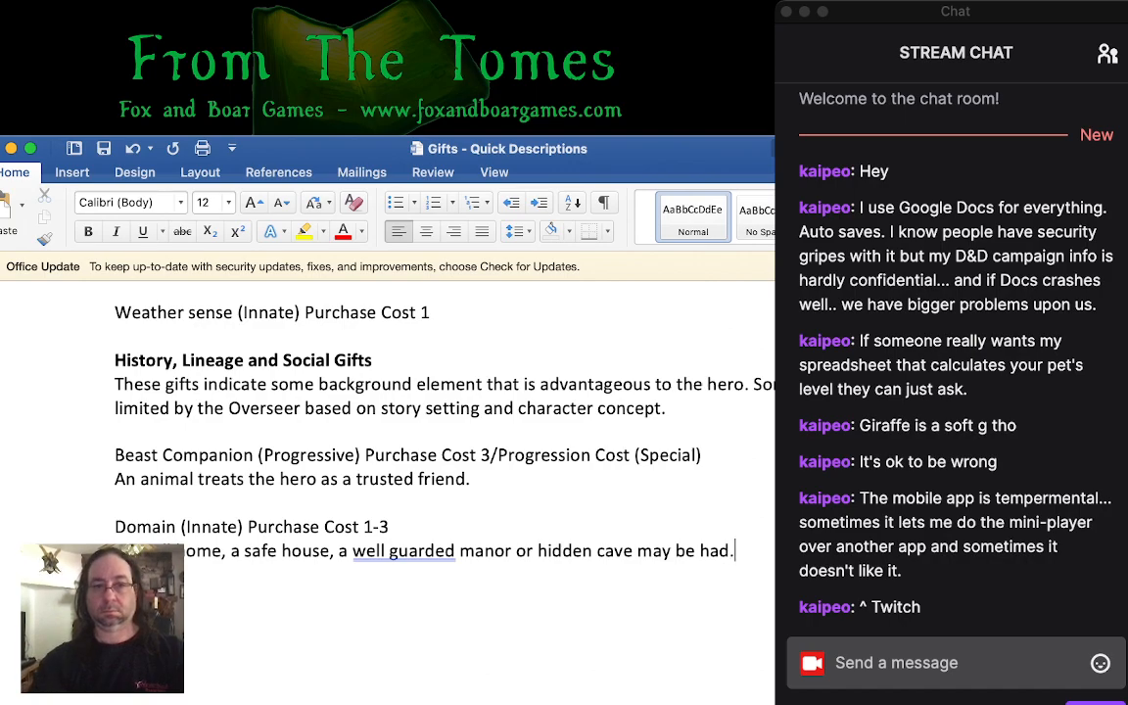
pyautogui.write(' in the woods')
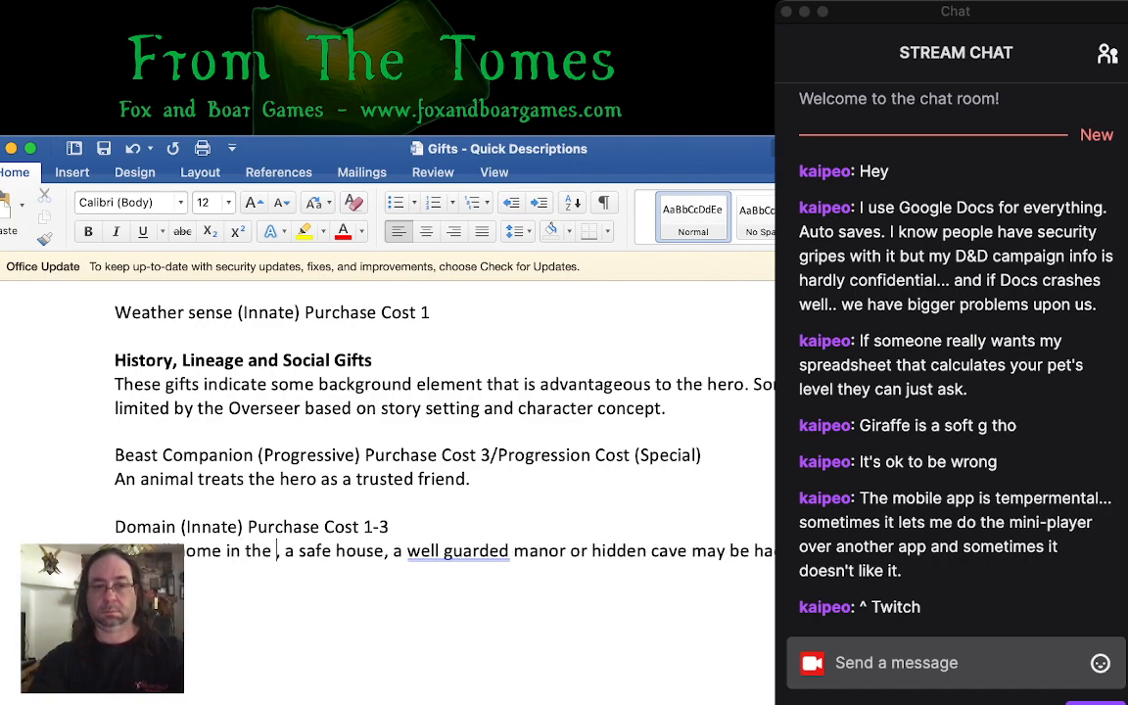
# - Expand the Domain description by adding "in the woods" after "home" and changing "a safe house" to "an alley safe house"
pyautogui.click(351, 551)
pyautogui.write('grimy')
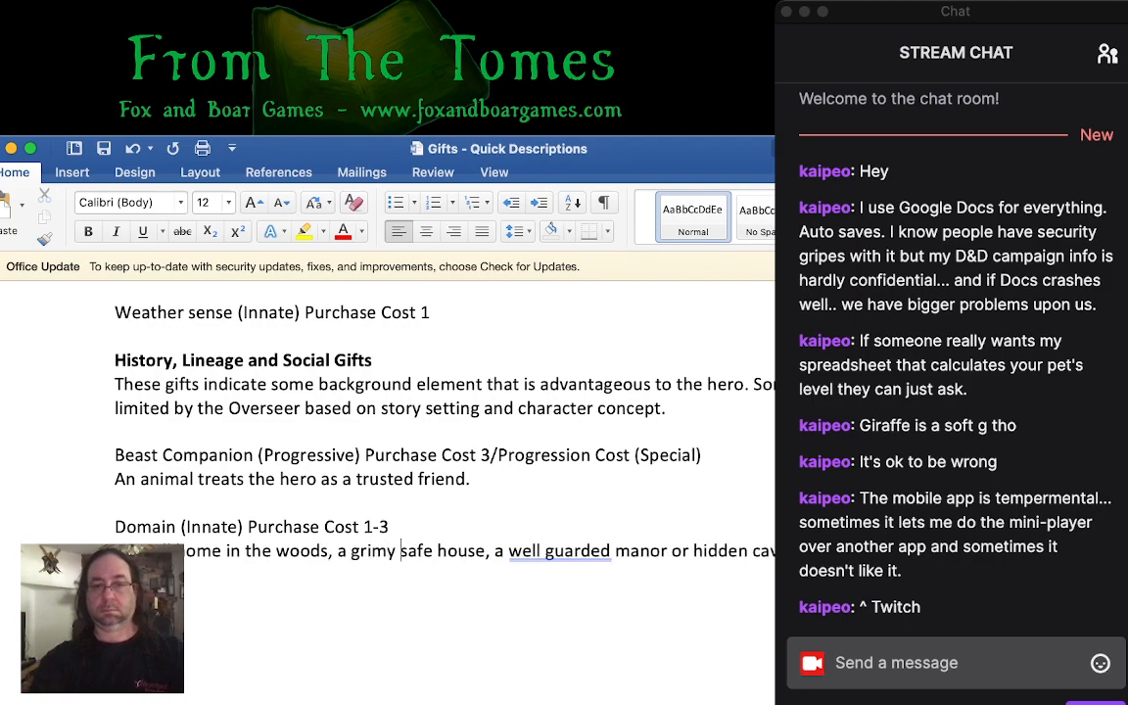
pyautogui.hotkey('alt', 'shift', 'Left')
pyautogui.press('BackSpace')
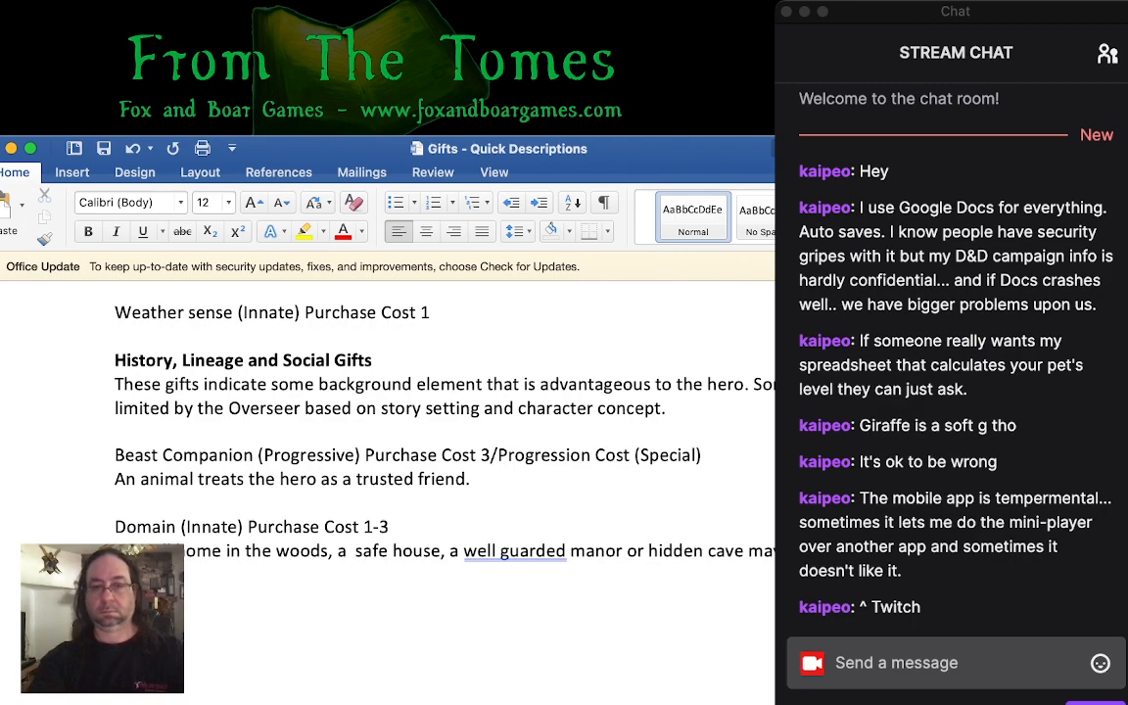
pyautogui.press('BackSpace')
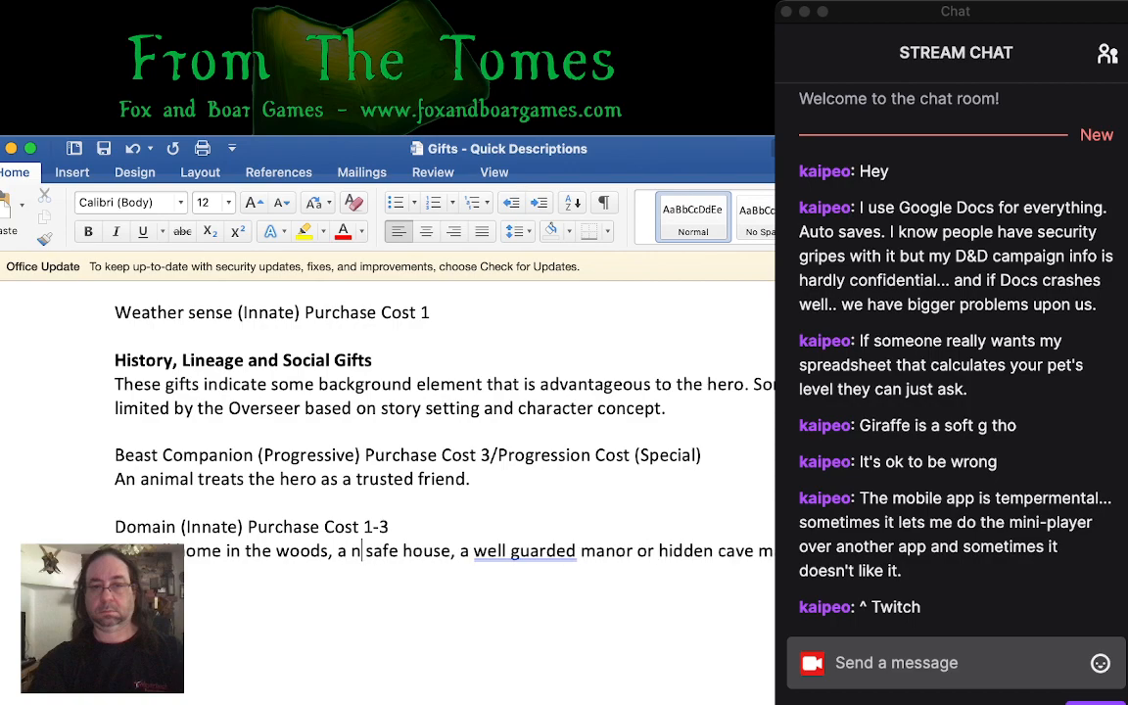
pyautogui.write('n alley')
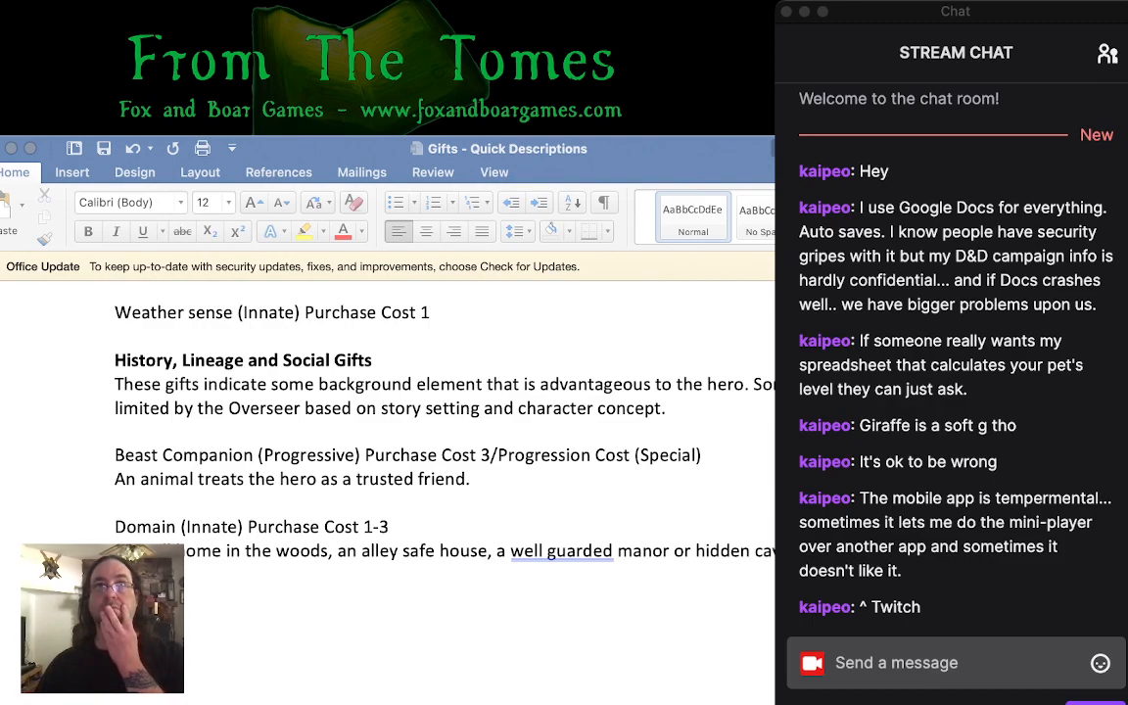
pyautogui.click(587, 411)
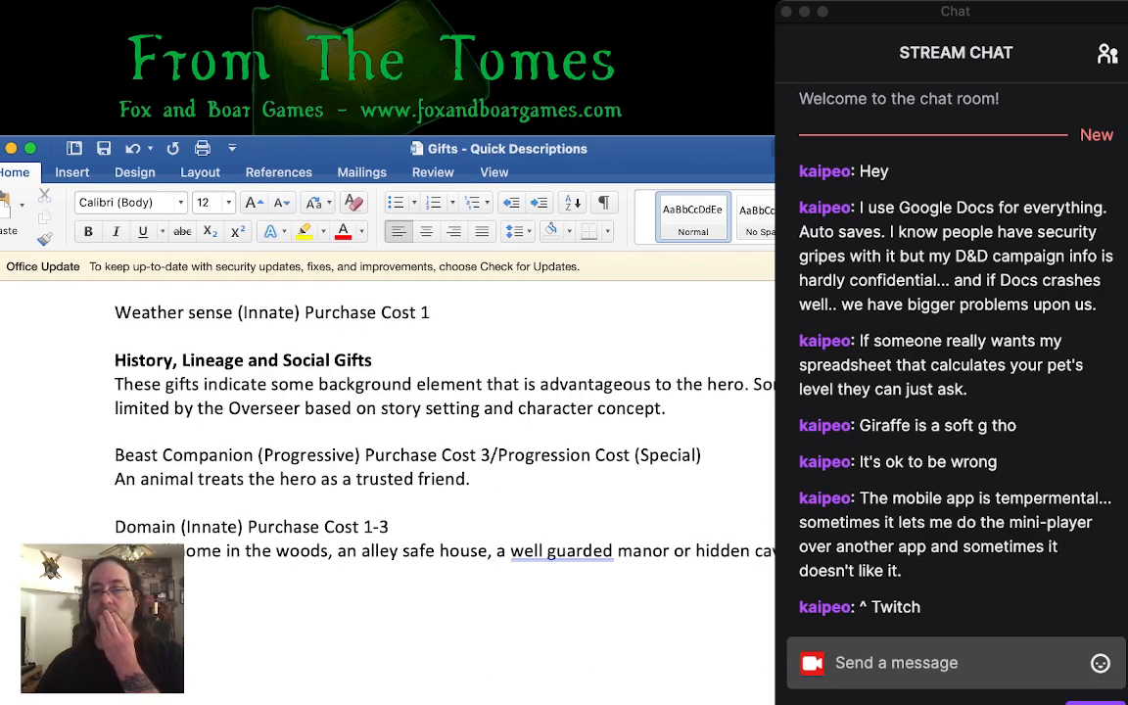
pyautogui.press('super+Tab')
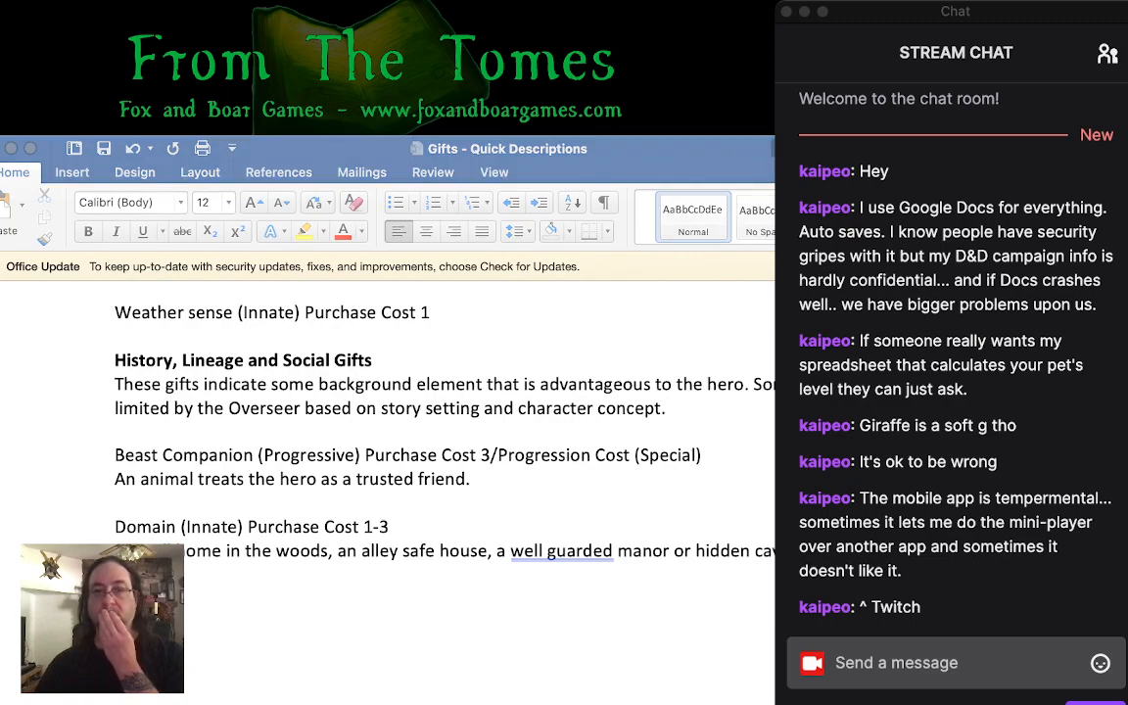
pyautogui.press('super+Tab')
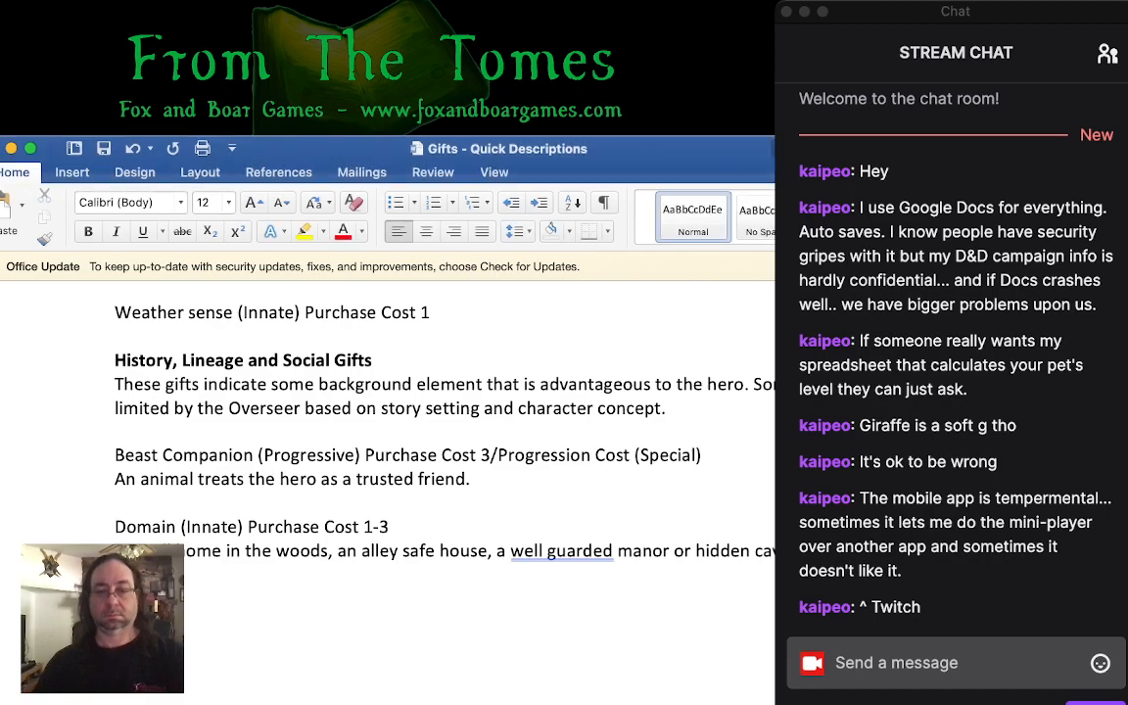
# - Finish the next gift's heading below the Domain entry with "Legacy (Innate) Purchase Cost 1-3"
pyautogui.write('L')
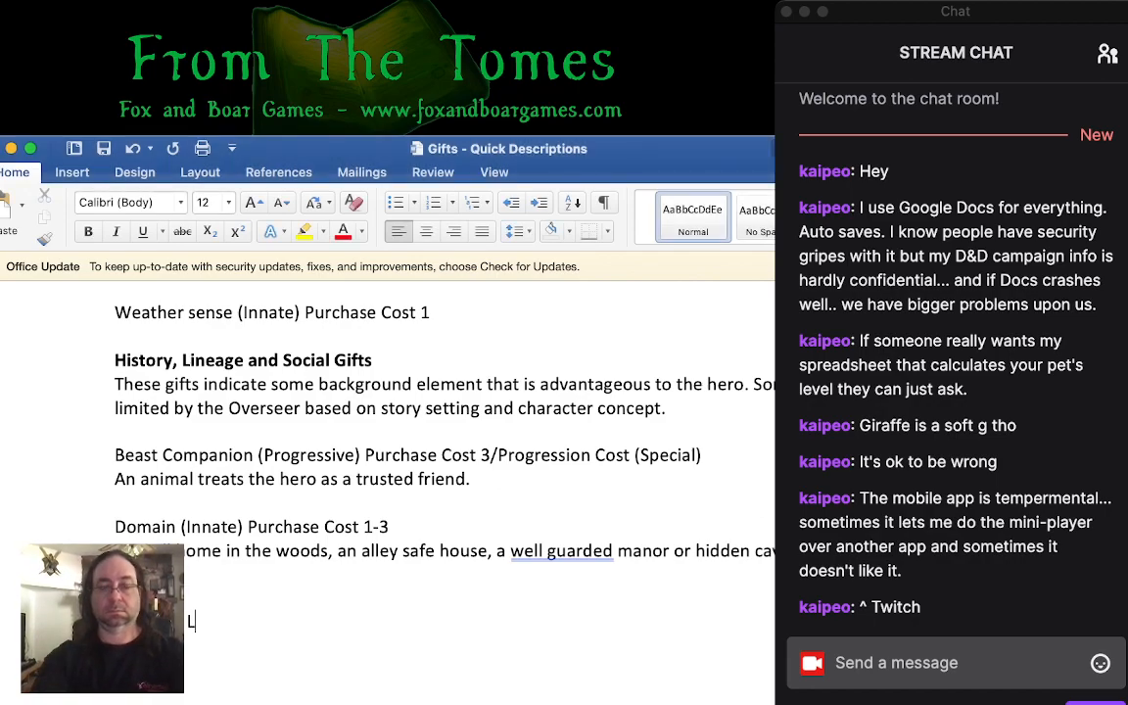
pyautogui.write('egacy (Innate) Purchase Cost 1-4')
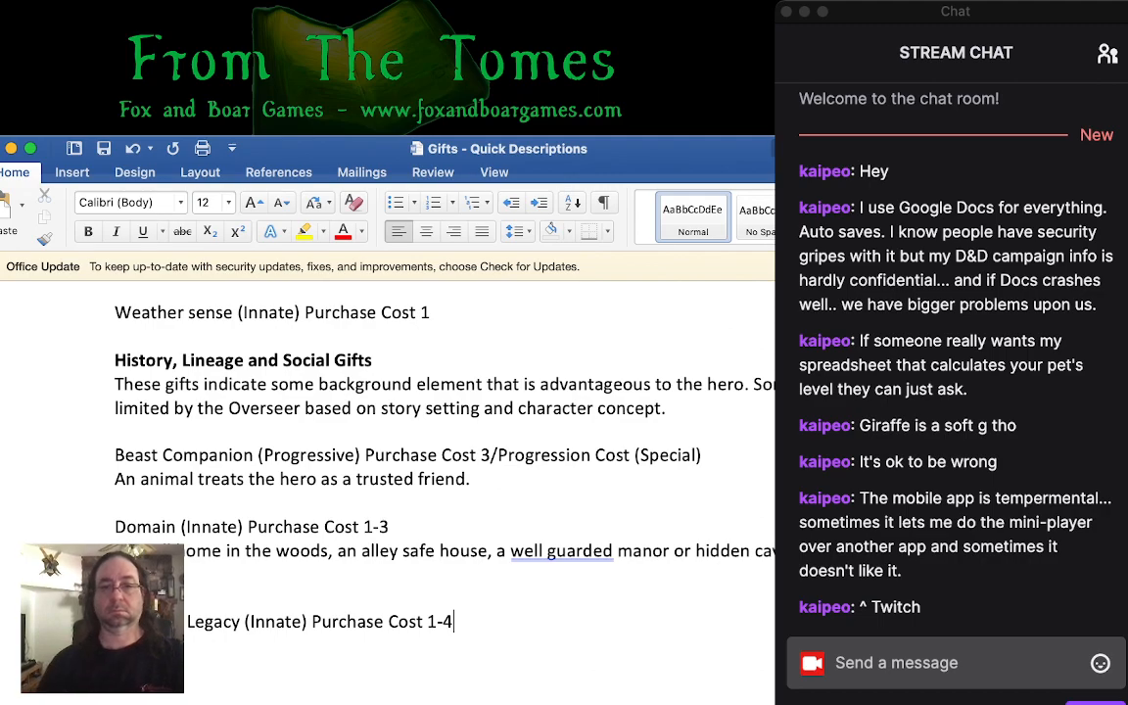
pyautogui.press('BackSpace')
pyautogui.write('3')
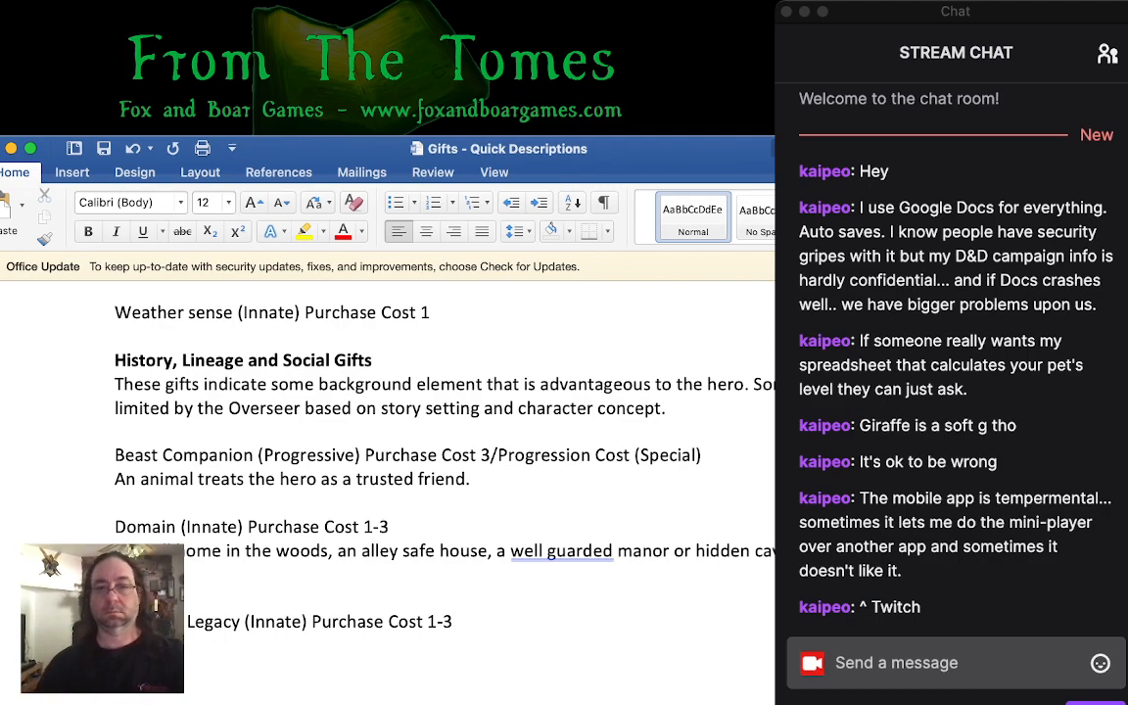
pyautogui.click(756, 384)
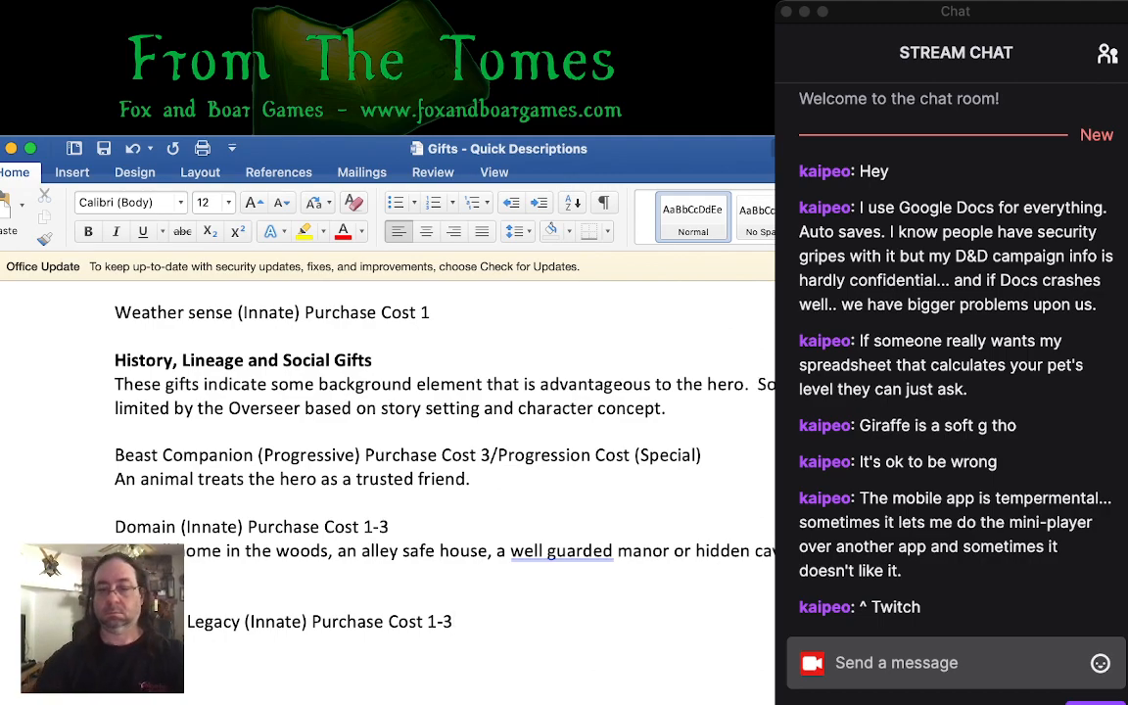
pyautogui.write('M')
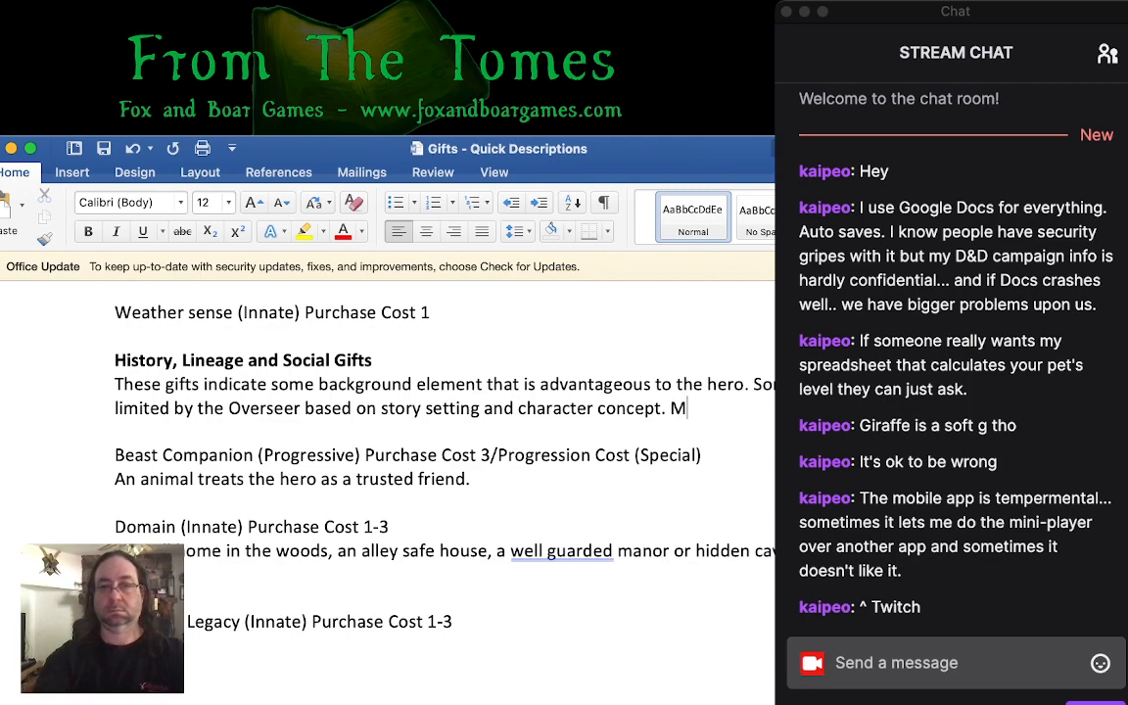
pyautogui.write('any of thes')
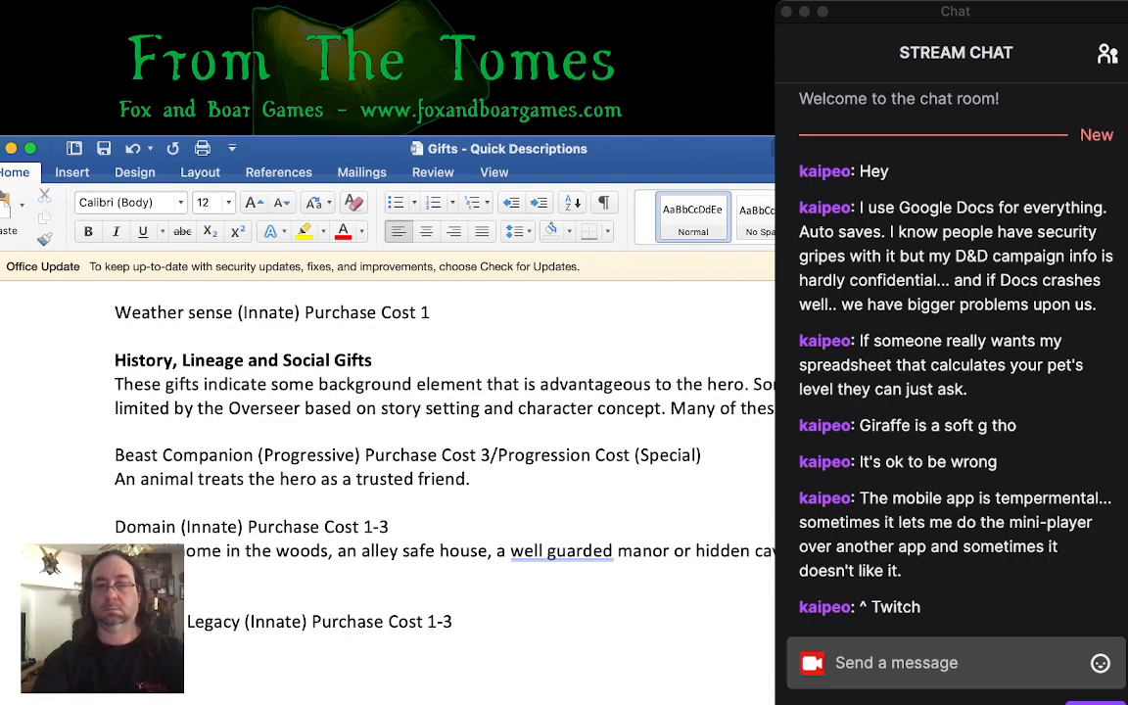
pyautogui.press('BackSpace')
pyautogui.press('BackSpace')
pyautogui.press('BackSpace')
pyautogui.press('BackSpace')
pyautogui.press('BackSpace')
pyautogui.press('BackSpace')
pyautogui.press('BackSpace')
pyautogui.press('BackSpace')
pyautogui.press('BackSpace')
pyautogui.press('BackSpace')
pyautogui.press('BackSpace')
pyautogui.press('BackSpace')
pyautogui.press('BackSpace')
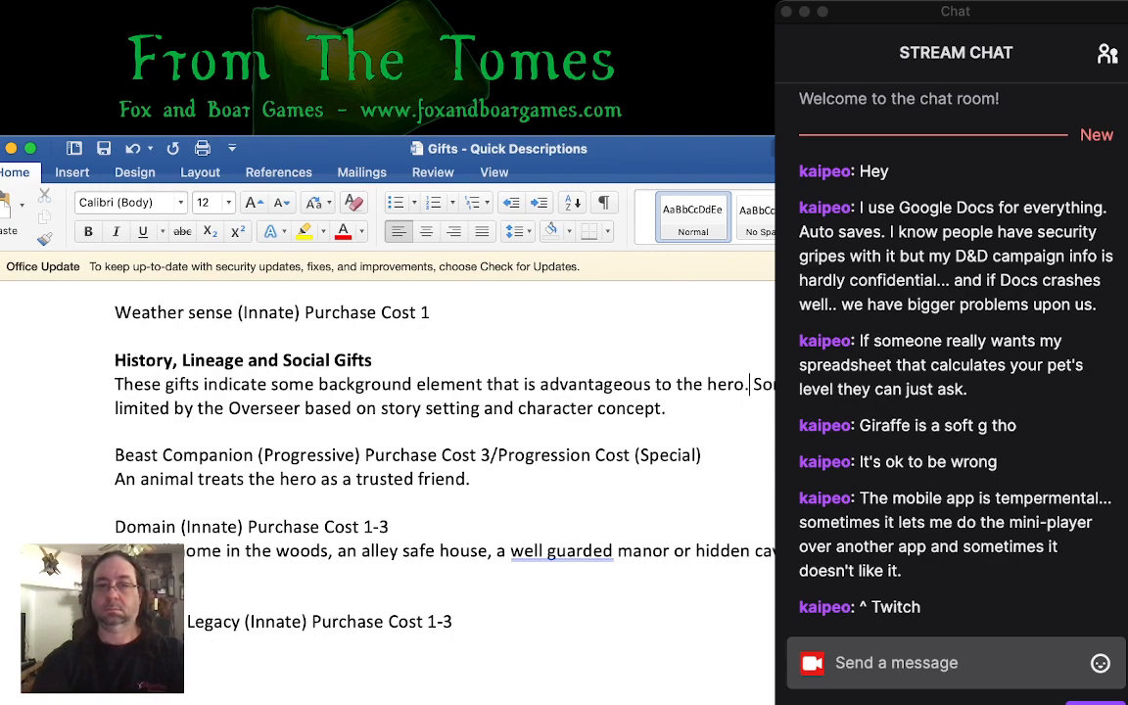
# - Insert "Many of these are innate and can only be purchased at character creation" after the first sentence of the History, Lineage and Social Gifts introduction
pyautogui.write('Ma')
pyautogui.write('ny of these are')
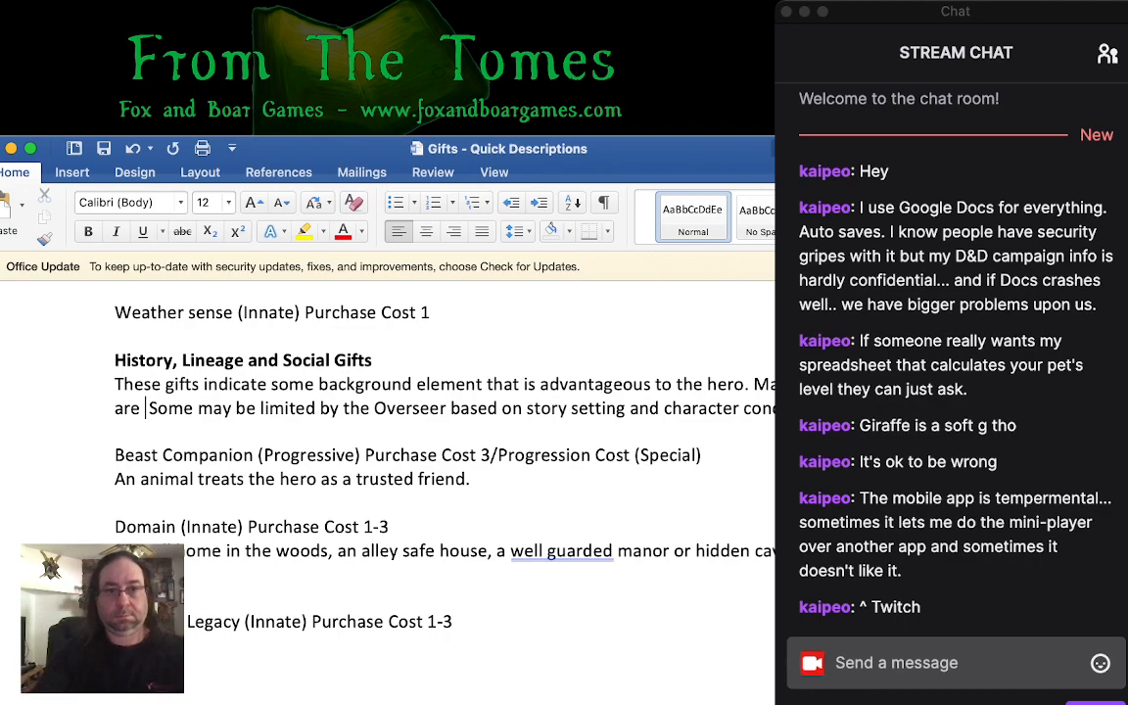
pyautogui.write('based')
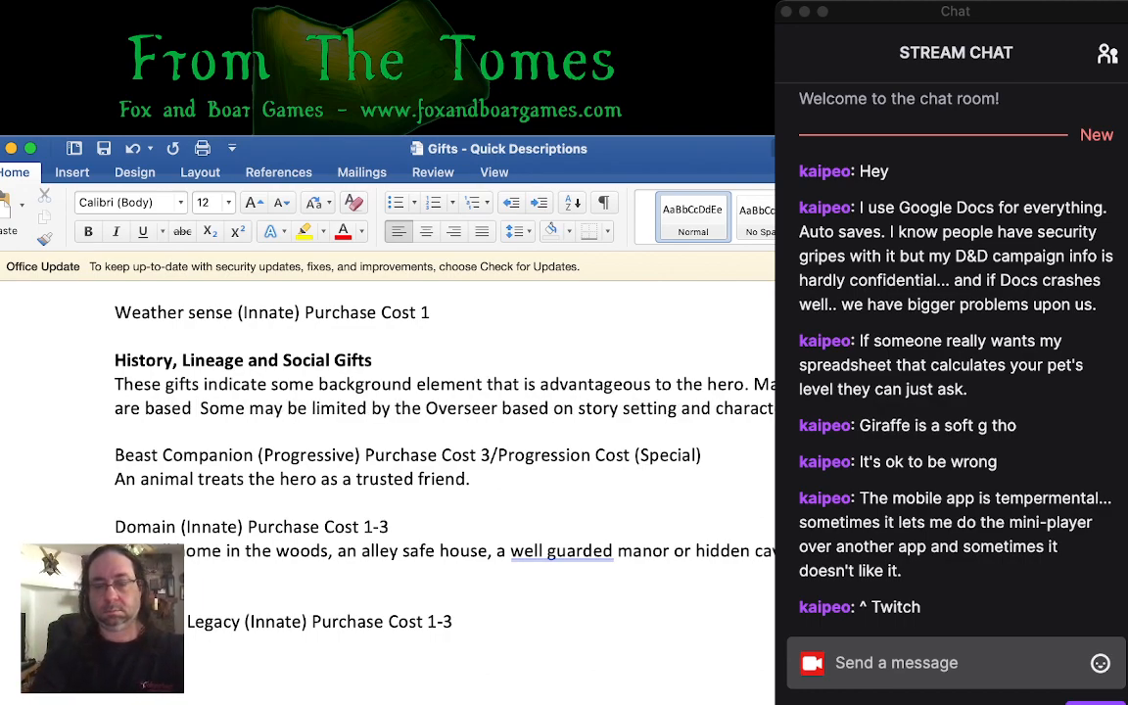
pyautogui.press('BackSpace')
pyautogui.press('BackSpace')
pyautogui.press('BackSpace')
pyautogui.press('BackSpace')
pyautogui.press('BackSpace')
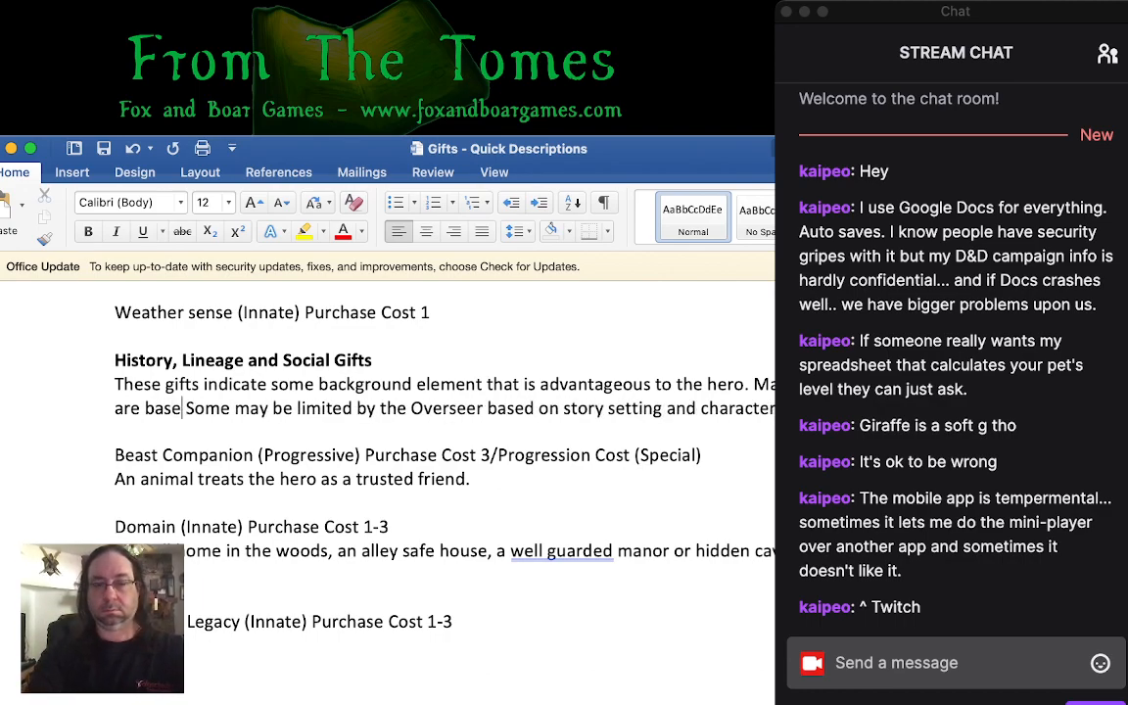
pyautogui.write('innate and ')
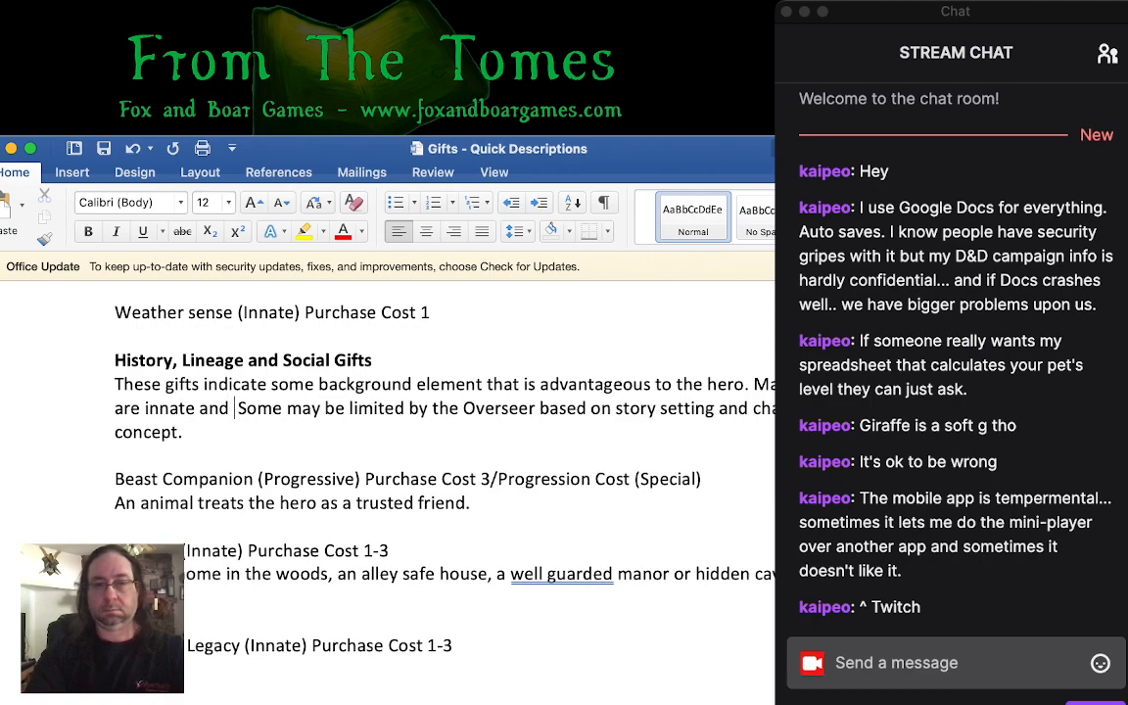
pyautogui.write('can only be pu')
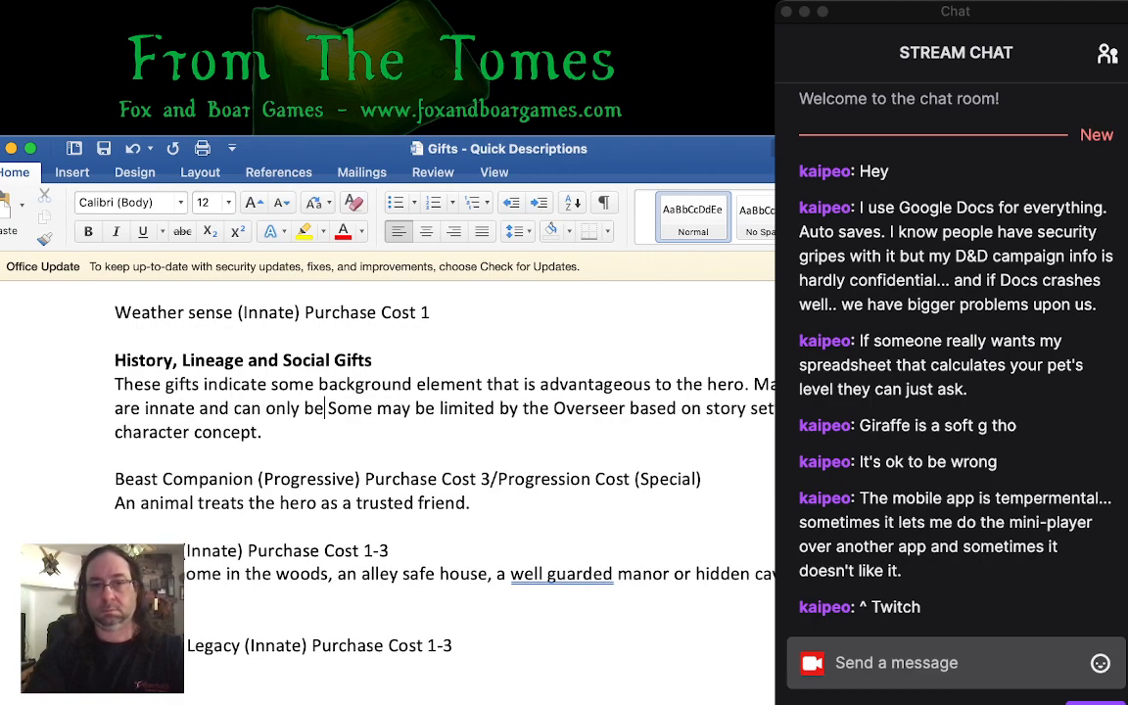
pyautogui.write('rchased at cha')
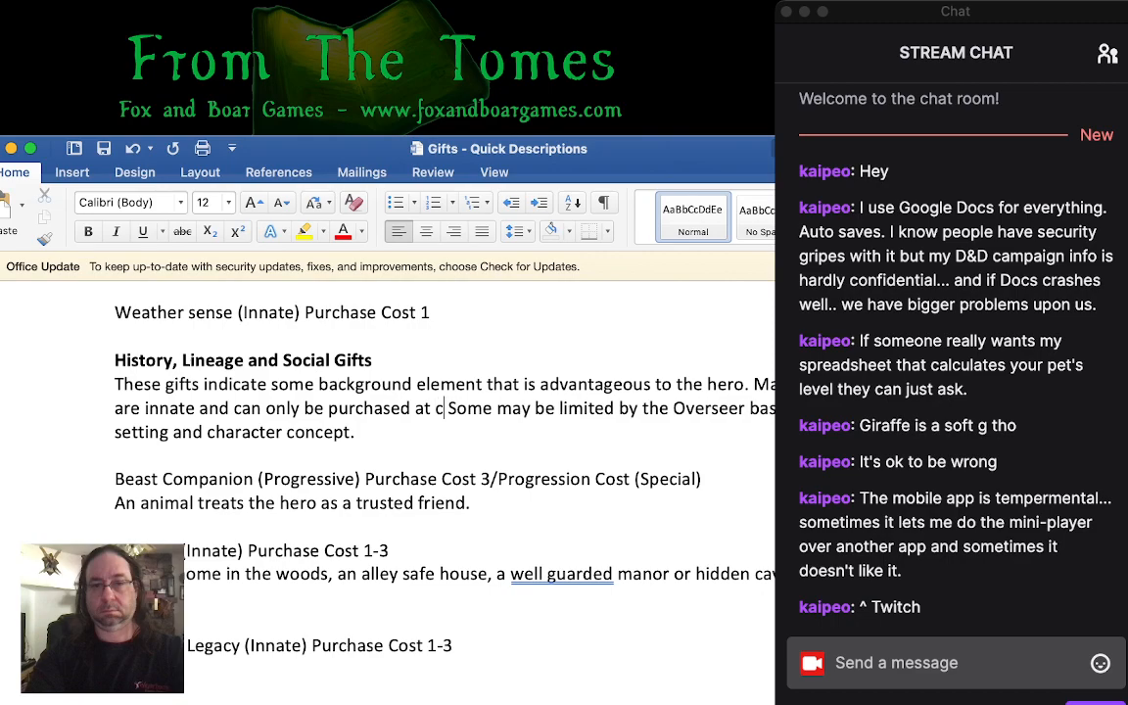
pyautogui.write('racter creation')
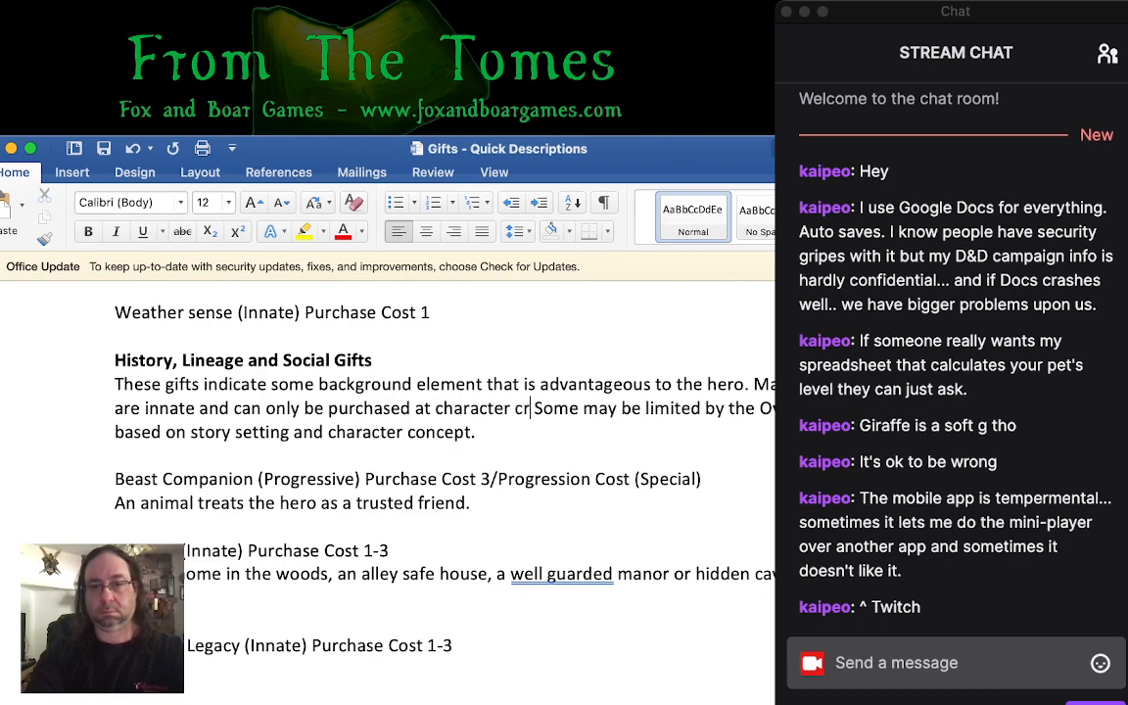
pyautogui.write(', though some m')
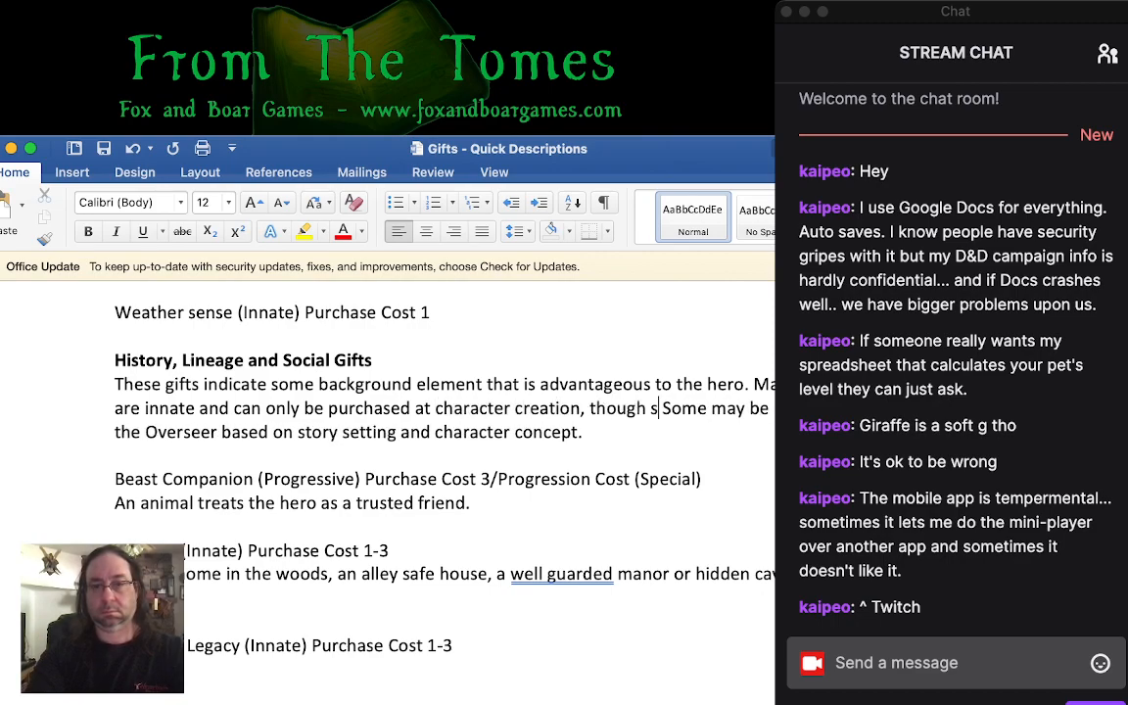
pyautogui.write('ay bemu')
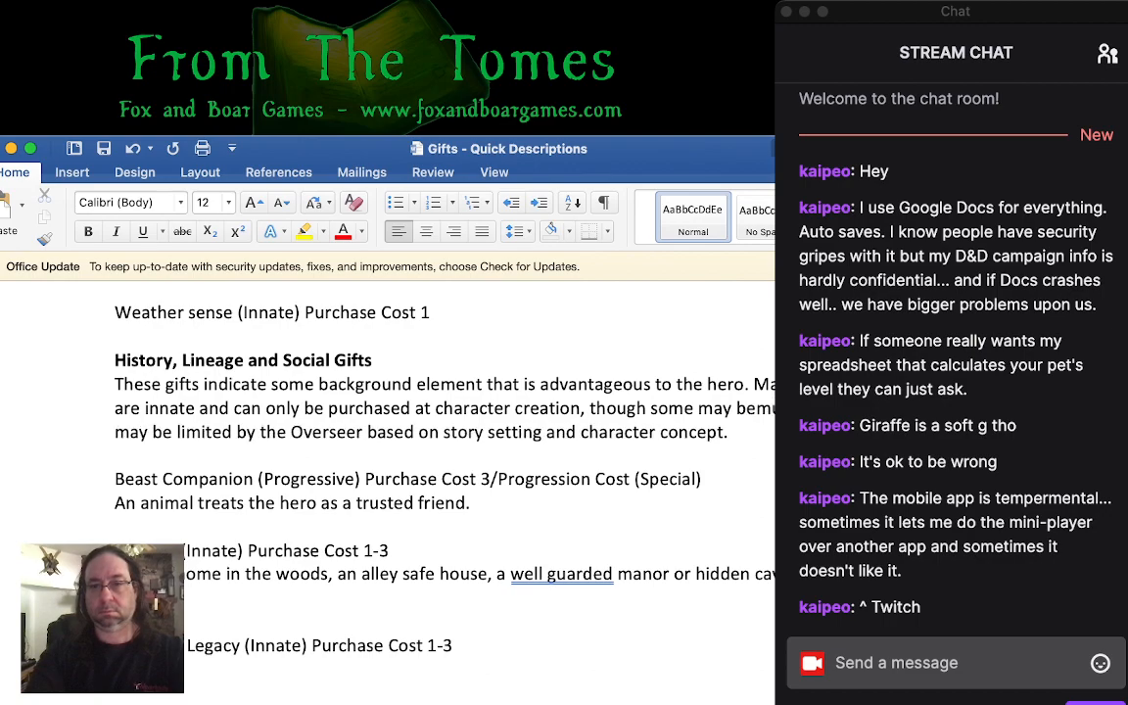
# - Extend the sentence about innate gifts with ", though some may be enhanced later through roleplaying and narrative progression."
pyautogui.press('BackSpace')
pyautogui.press('BackSpace')
pyautogui.write('enhanced later through rolepl')
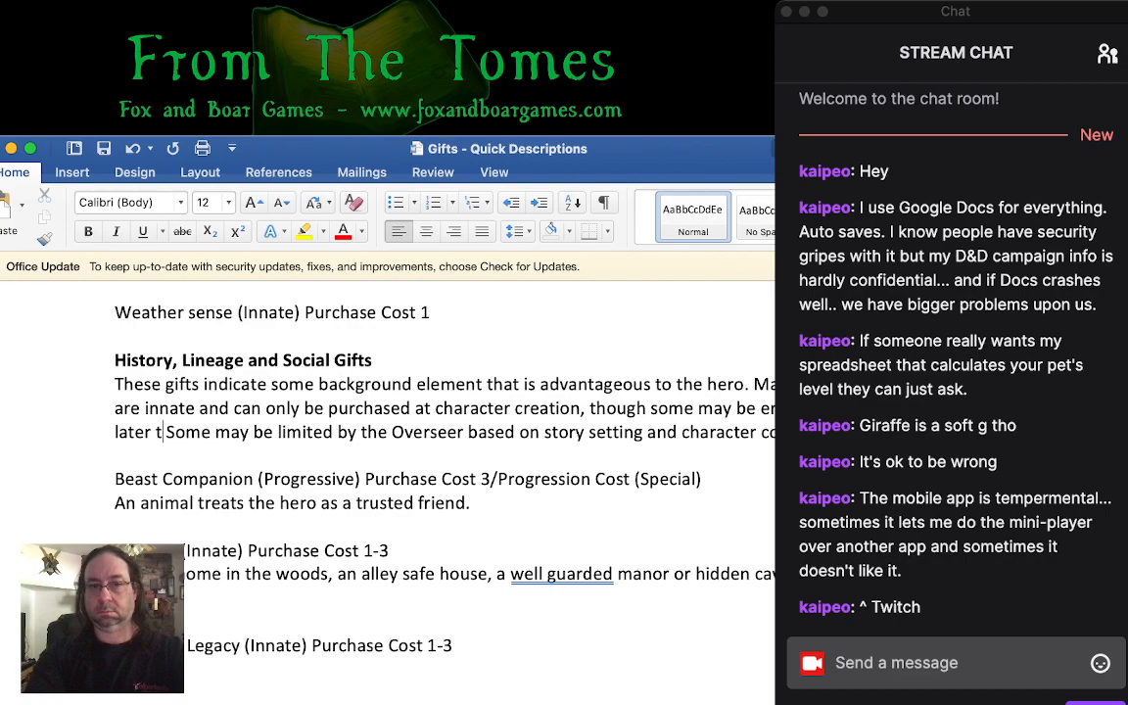
pyautogui.write('aying  ')
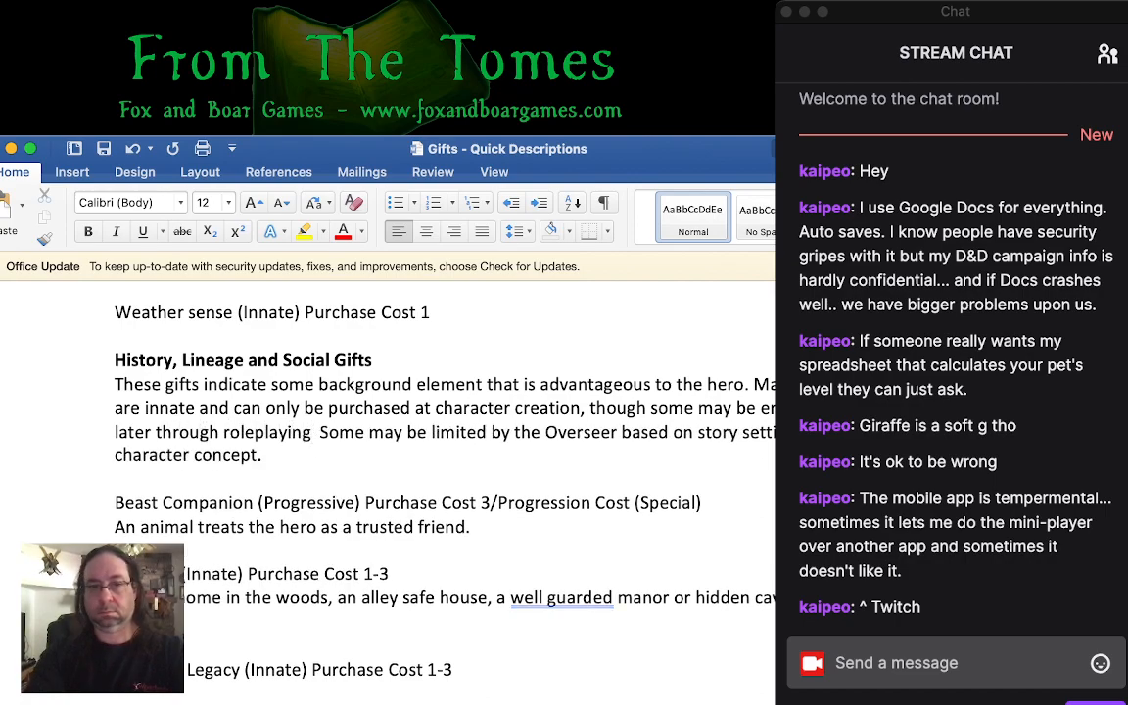
pyautogui.write('and')
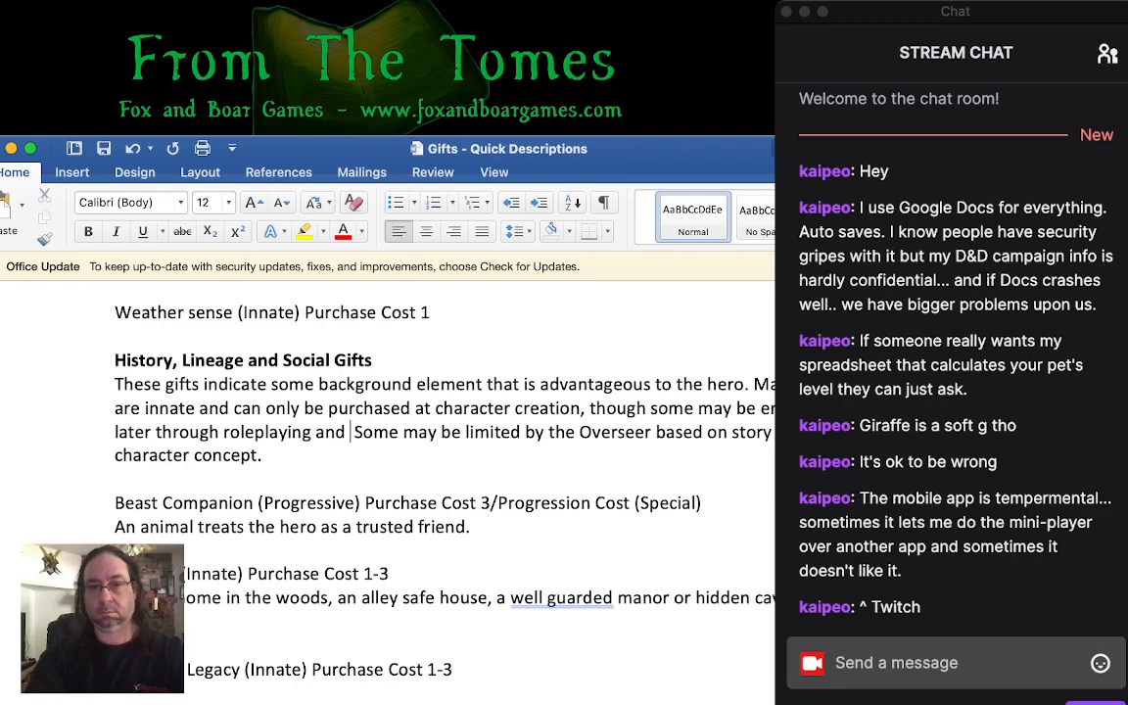
pyautogui.write(' stor')
pyautogui.press('BackSpace')
pyautogui.press('BackSpace')
pyautogui.press('BackSpace')
pyautogui.press('BackSpace')
pyautogui.write('narrative prog')
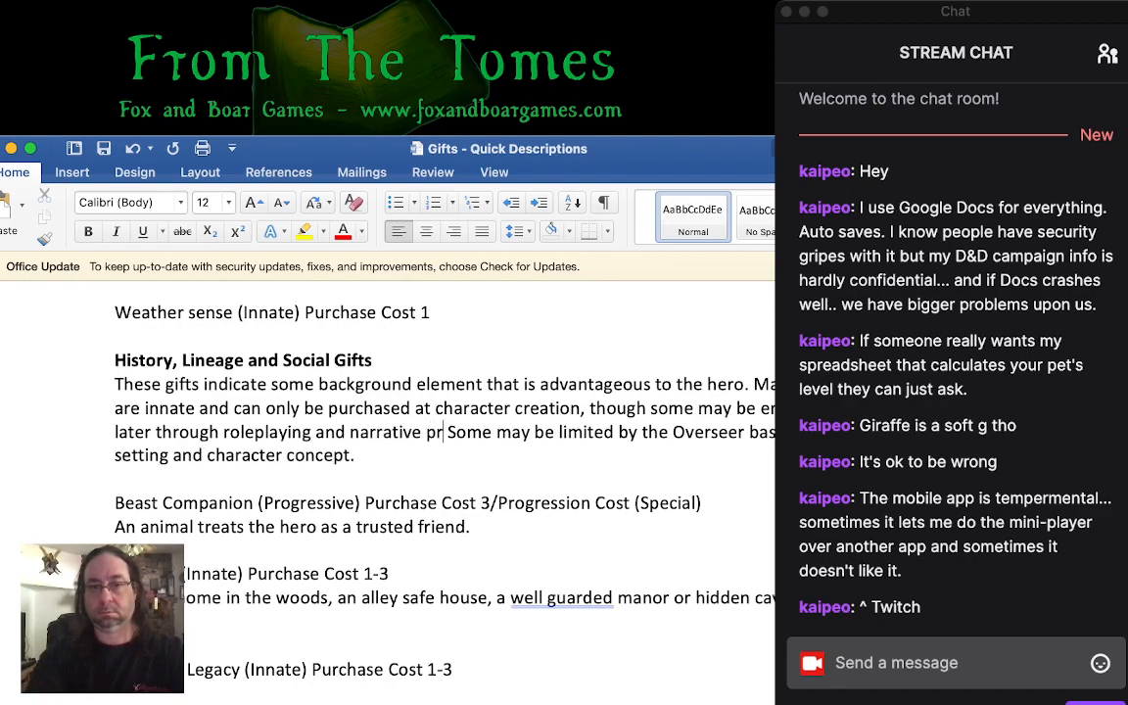
pyautogui.write('ression.')
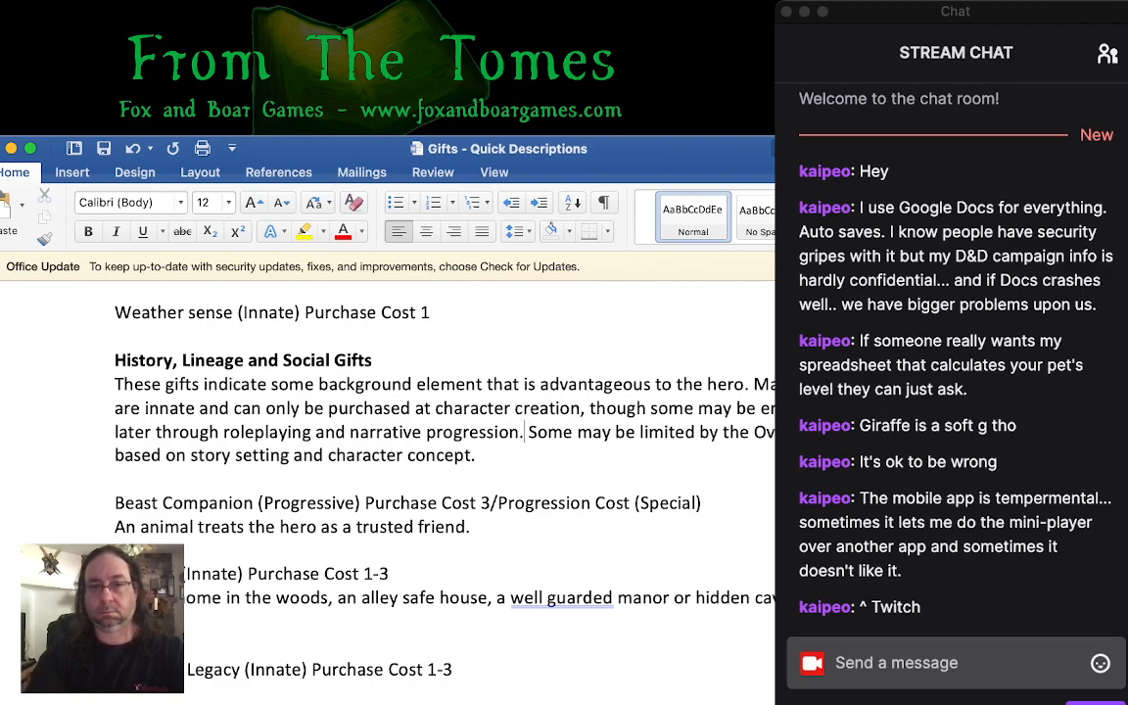
# - Replace "narrative" with "Saga" before "progression" in the History, Lineage and Social Gifts introduction
pyautogui.doubleClick(398, 432)
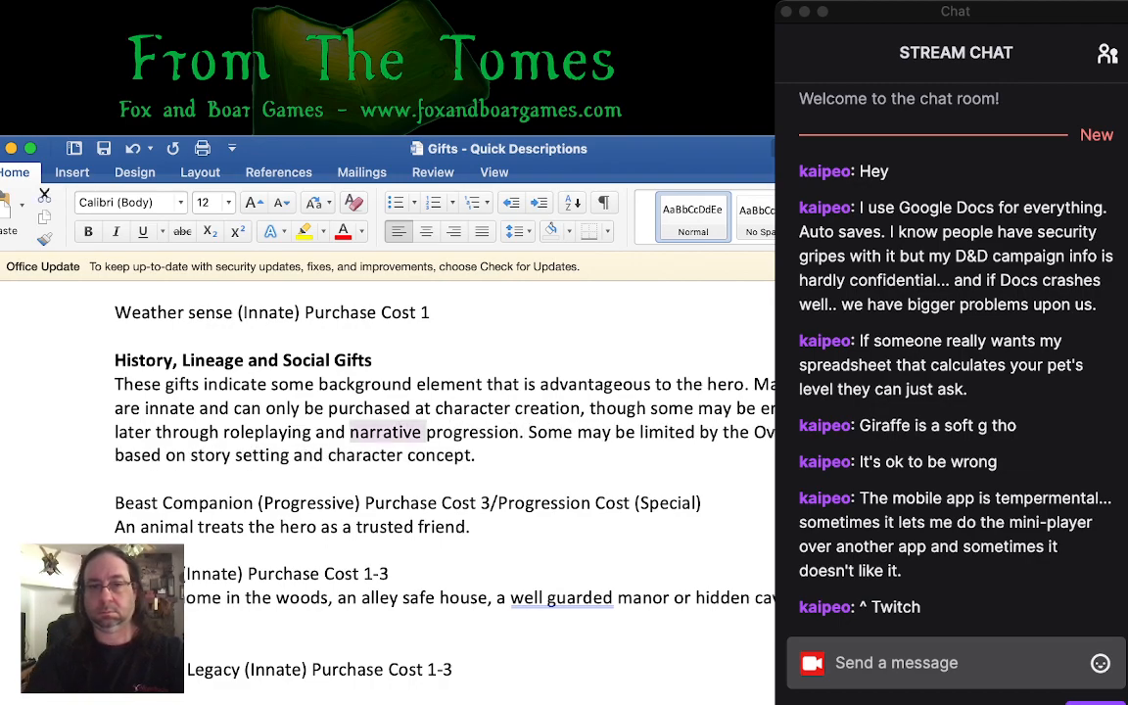
pyautogui.write('Saga')
pyautogui.press('BackSpace')
pyautogui.press('BackSpace')
pyautogui.press('BackSpace')
pyautogui.press('BackSpace')
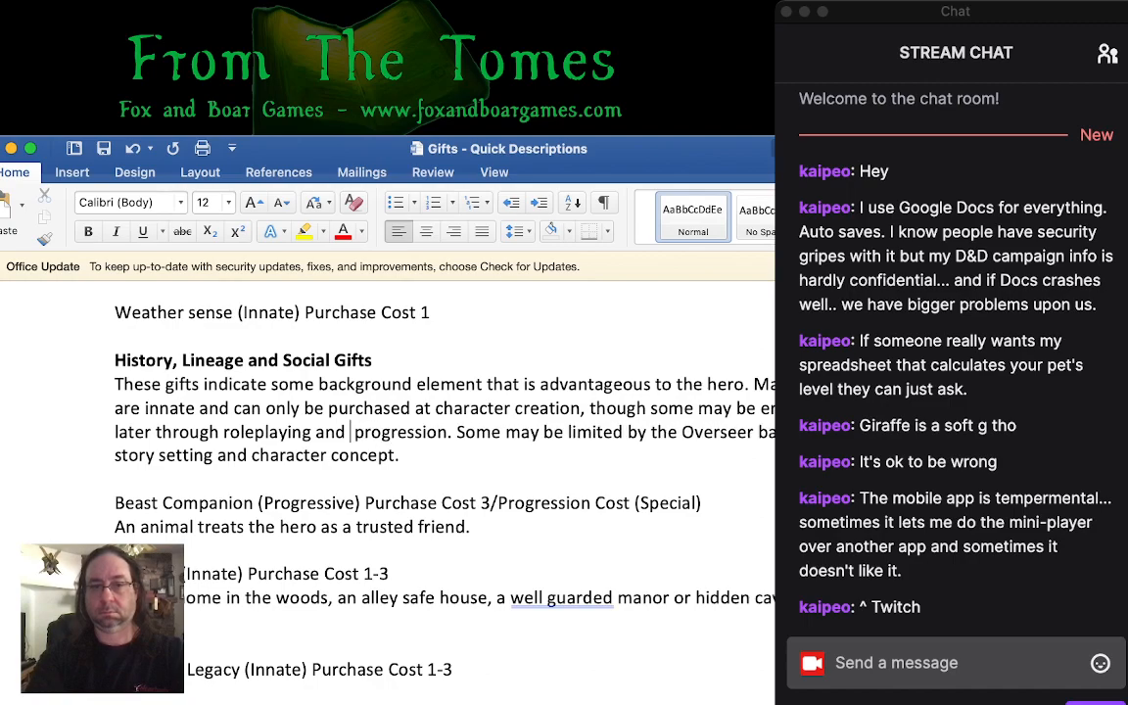
pyautogui.write('campai')
pyautogui.press('BackSpace')
pyautogui.press('BackSpace')
pyautogui.press('BackSpace')
pyautogui.press('BackSpace')
pyautogui.press('BackSpace')
pyautogui.press('BackSpace')
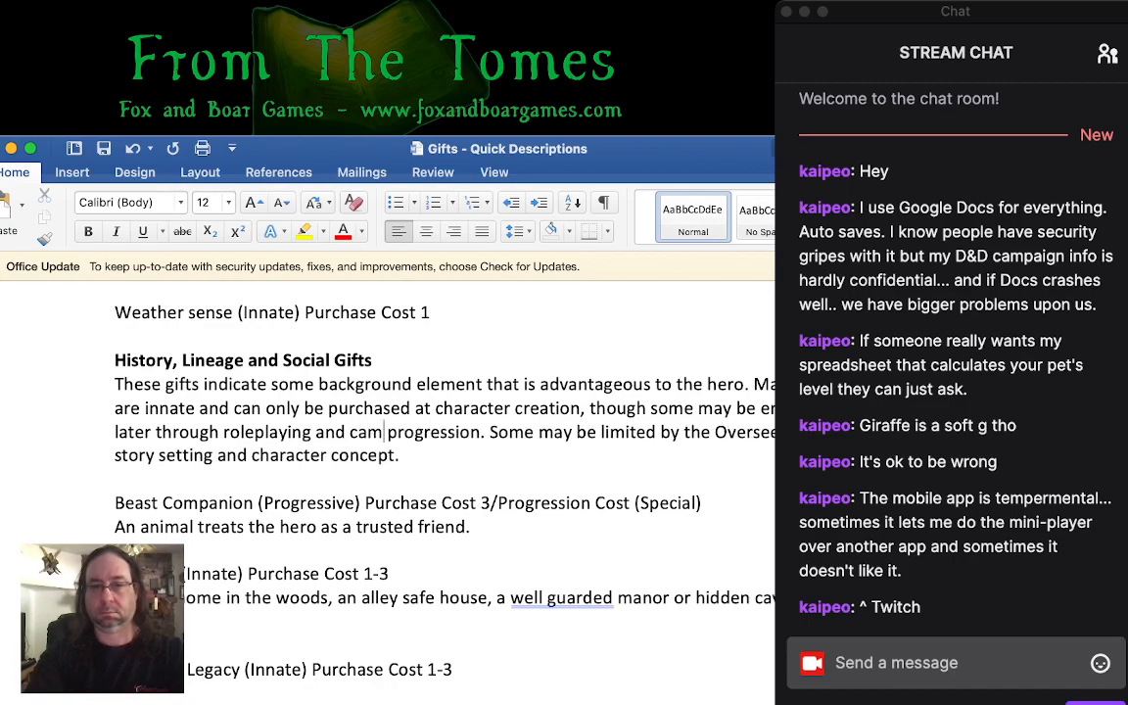
pyautogui.write('Saga')
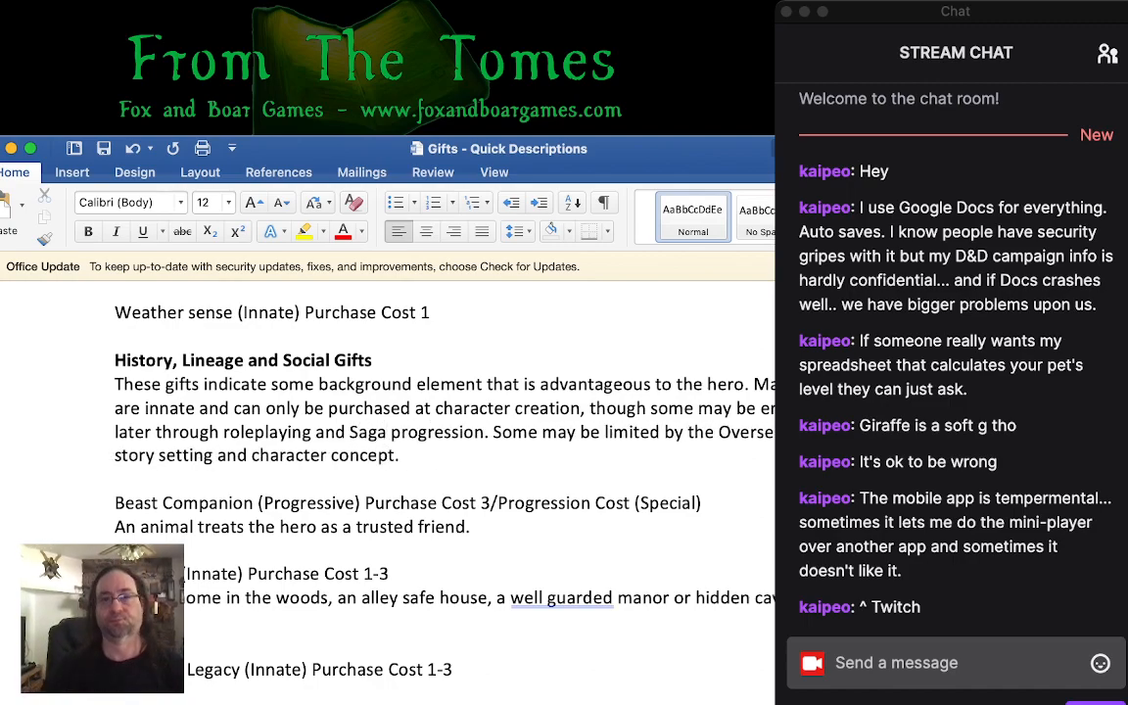
pyautogui.scroll(-4, 392, 441)
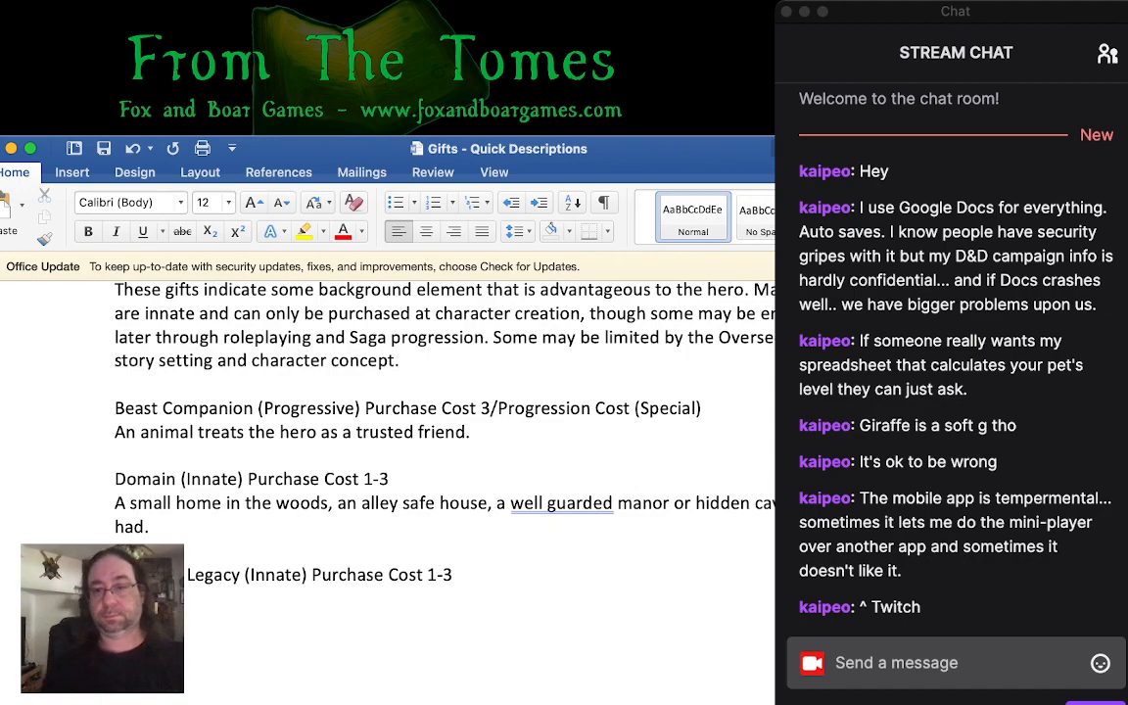
pyautogui.press('super+Tab')
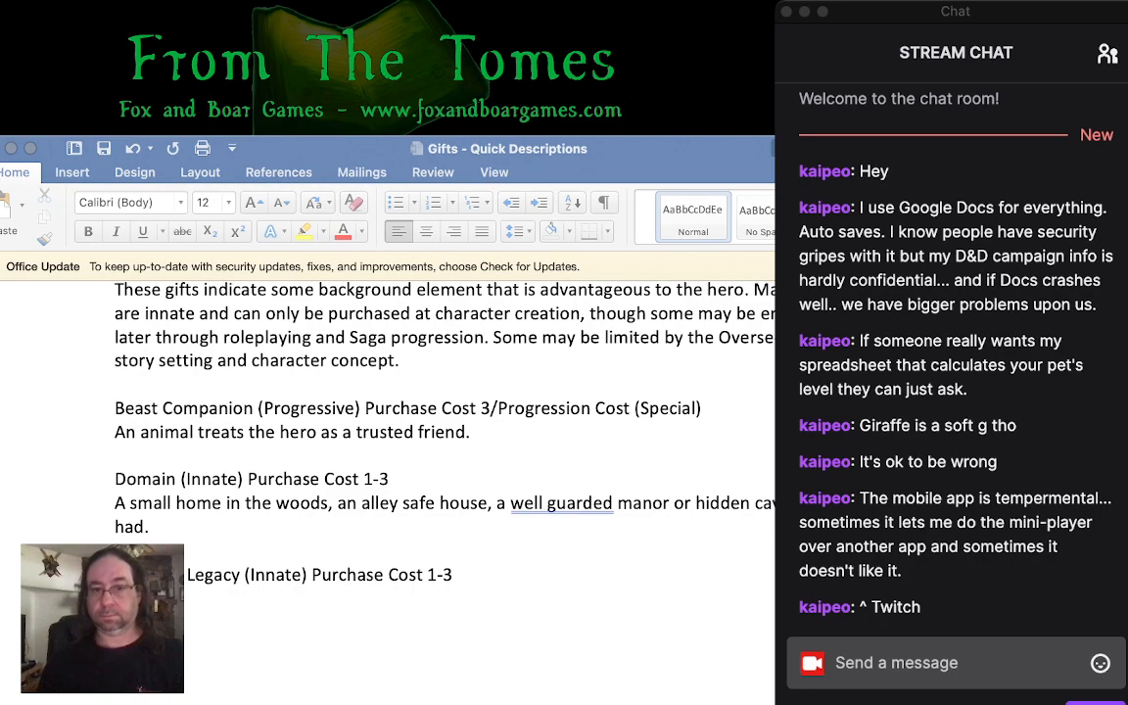
pyautogui.press('super+Tab')
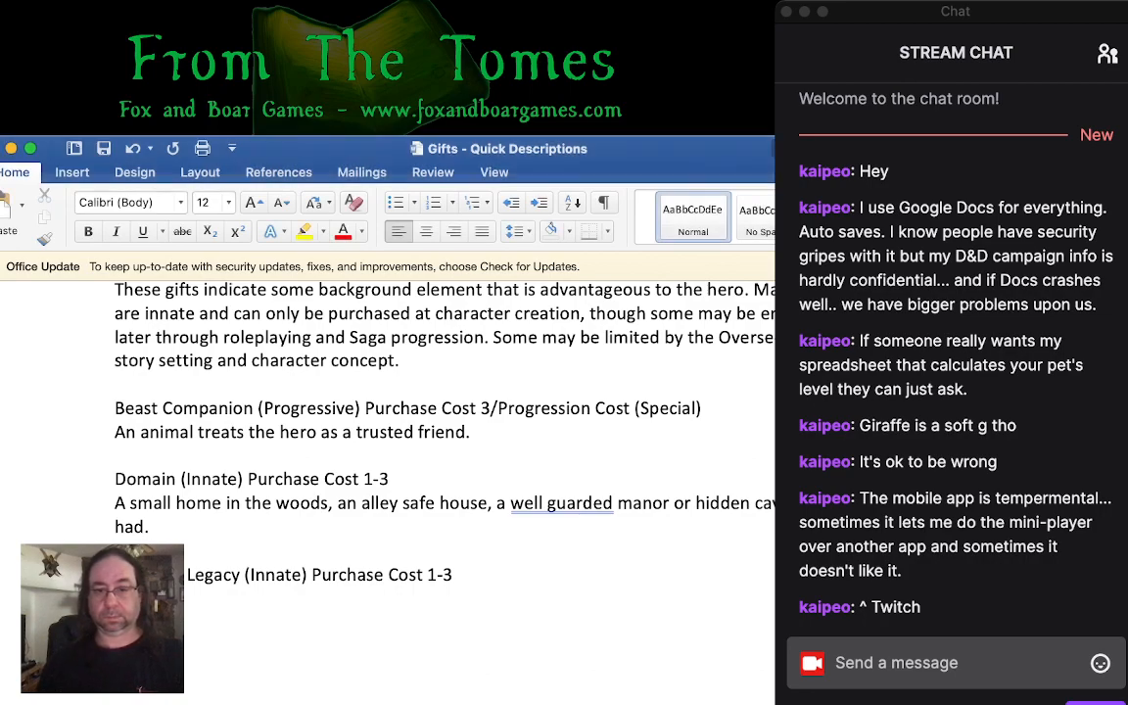
pyautogui.write('ng of value')
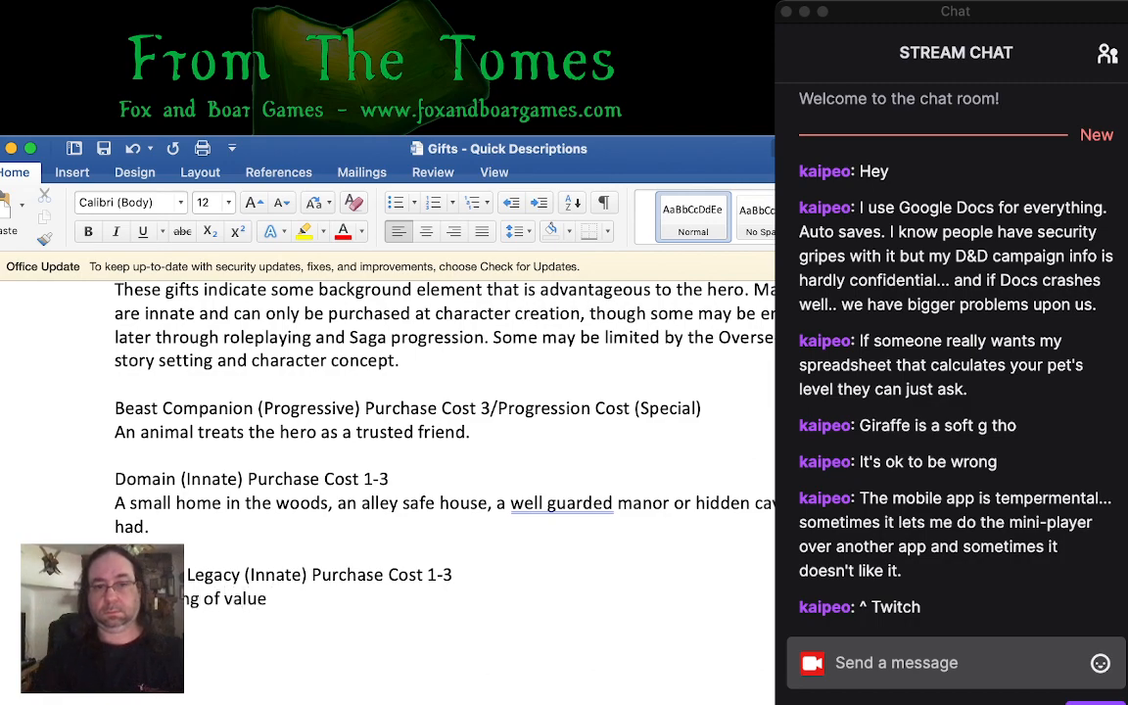
pyautogui.hotkey('shift', 'Home')
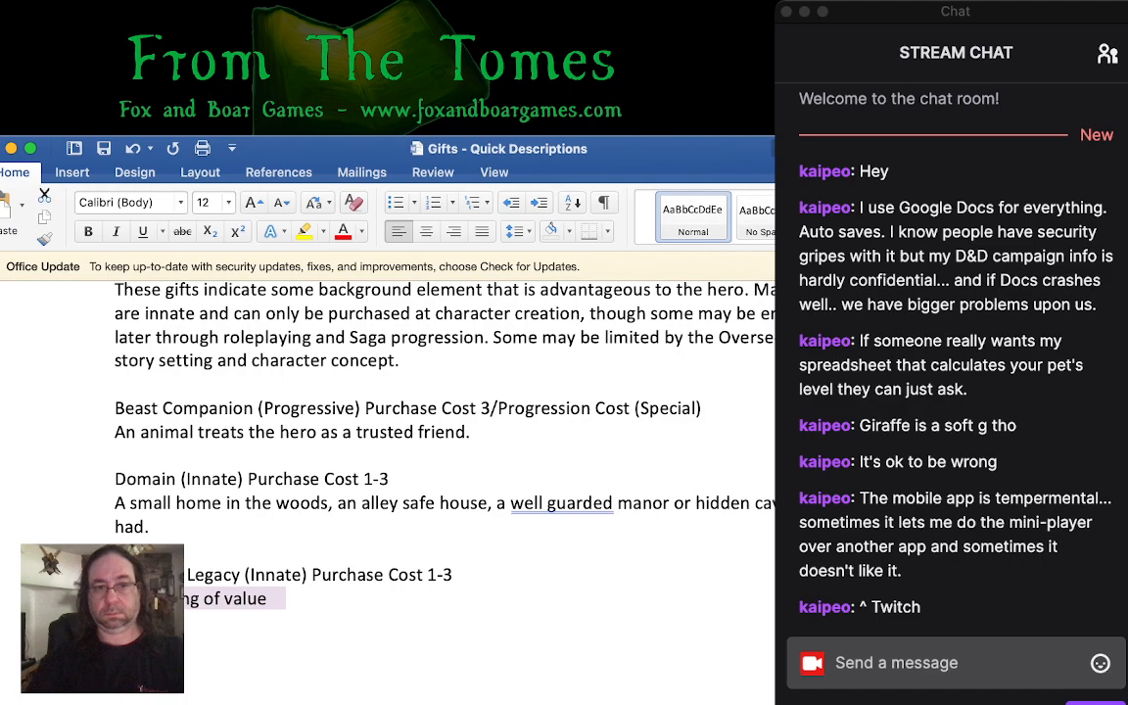
pyautogui.press('BackSpace')
# - Begin the description under the Legacy gift's heading with "inheritance, or other valuable"
pyautogui.write('inh')
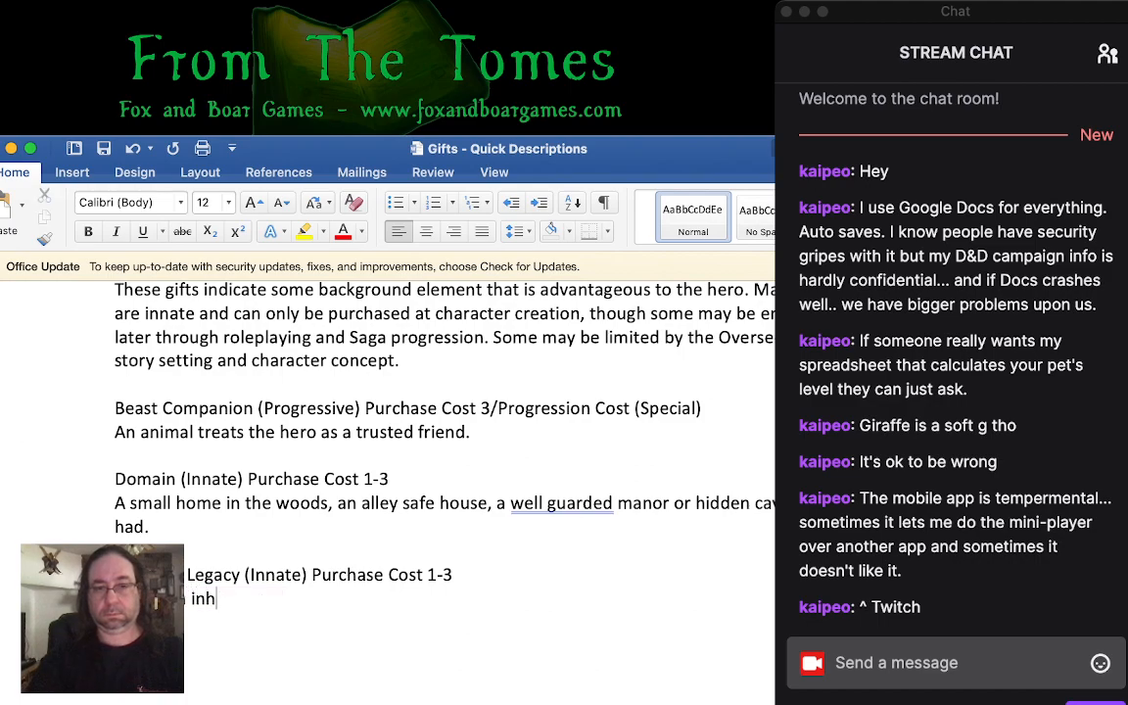
pyautogui.write('eritance, or other ')
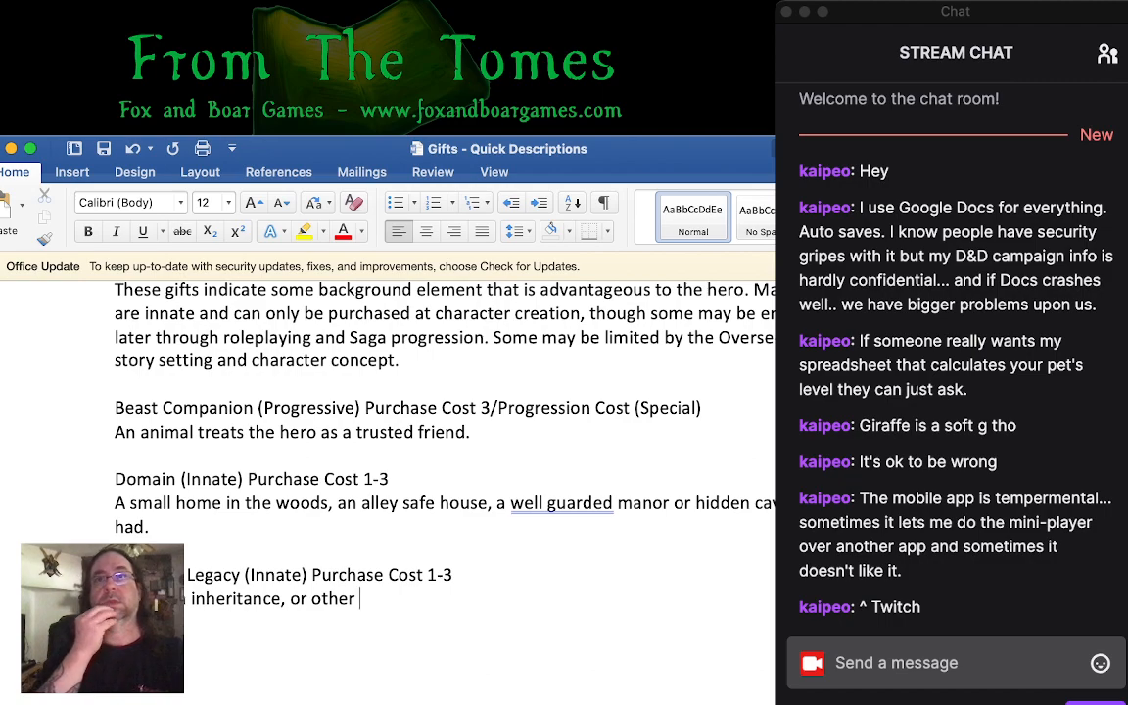
pyautogui.write('value')
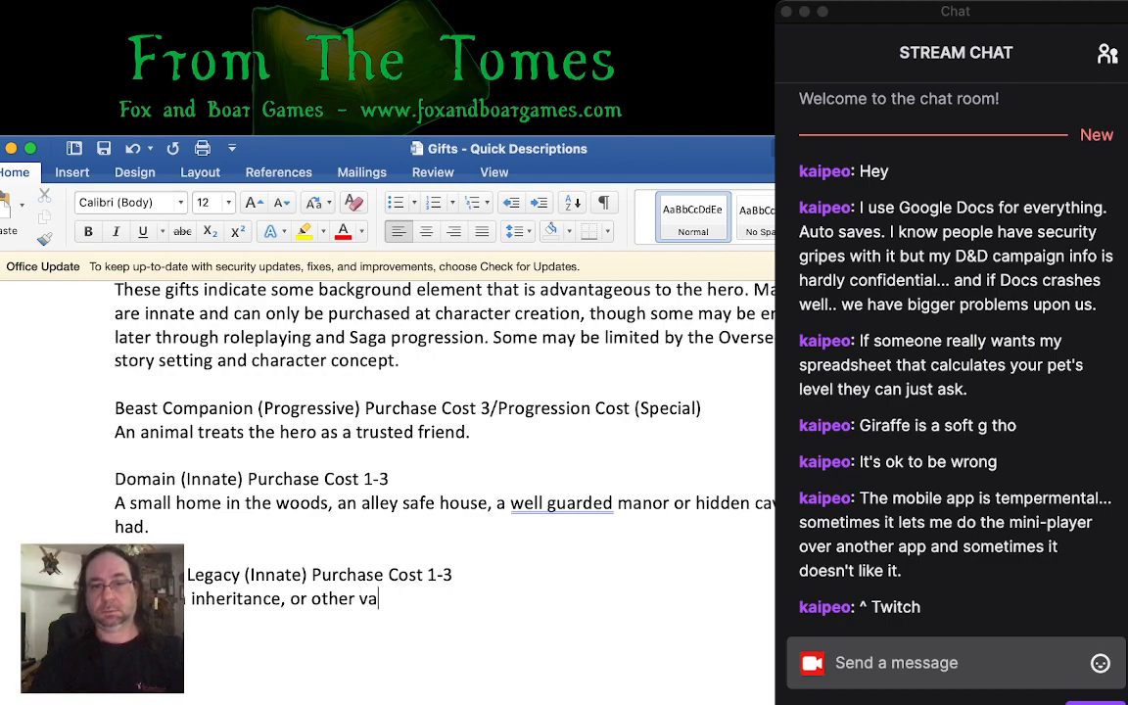
pyautogui.press('BackSpace')
pyautogui.press('BackSpace')
pyautogui.press('BackSpace')
pyautogui.press('BackSpace')
pyautogui.press('BackSpace')
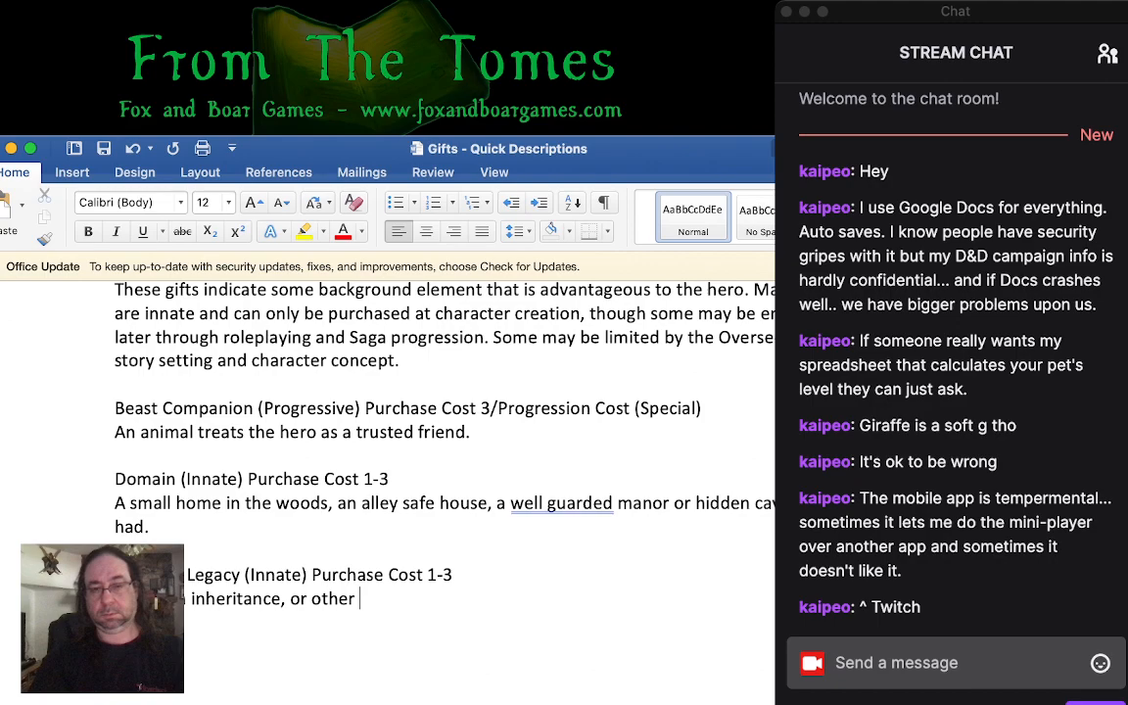
pyautogui.write('valuable')
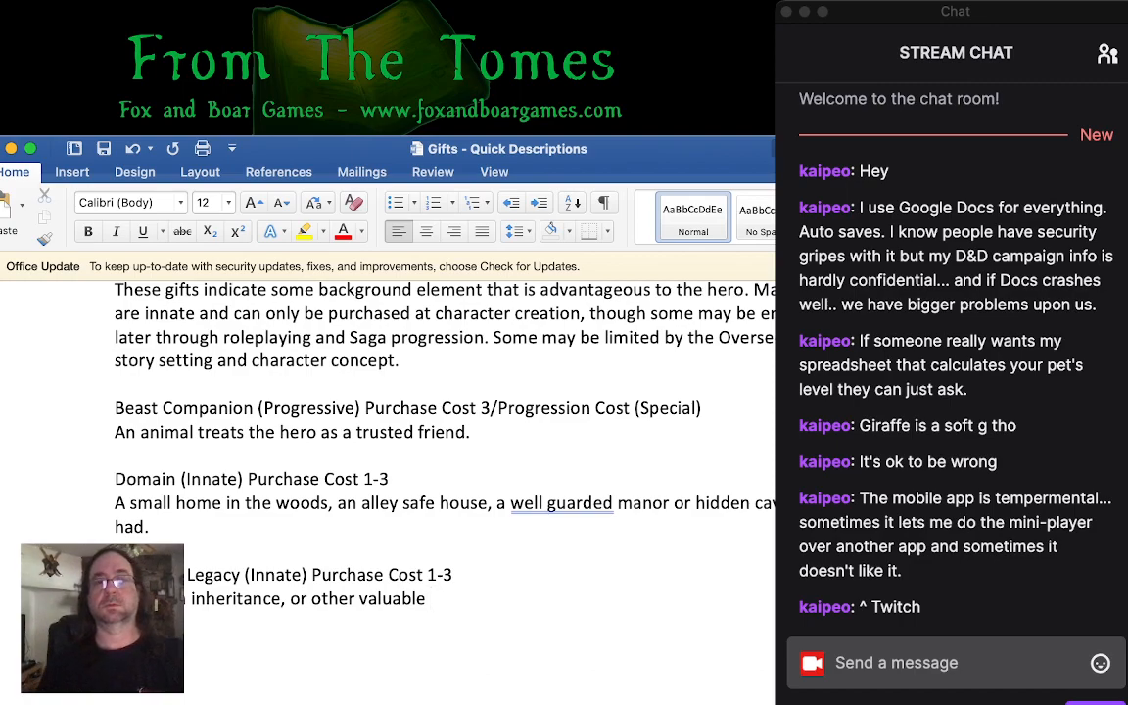
# - Complete the Legacy gift's description with "endowment is owed to the character."
pyautogui.press('super+Tab')
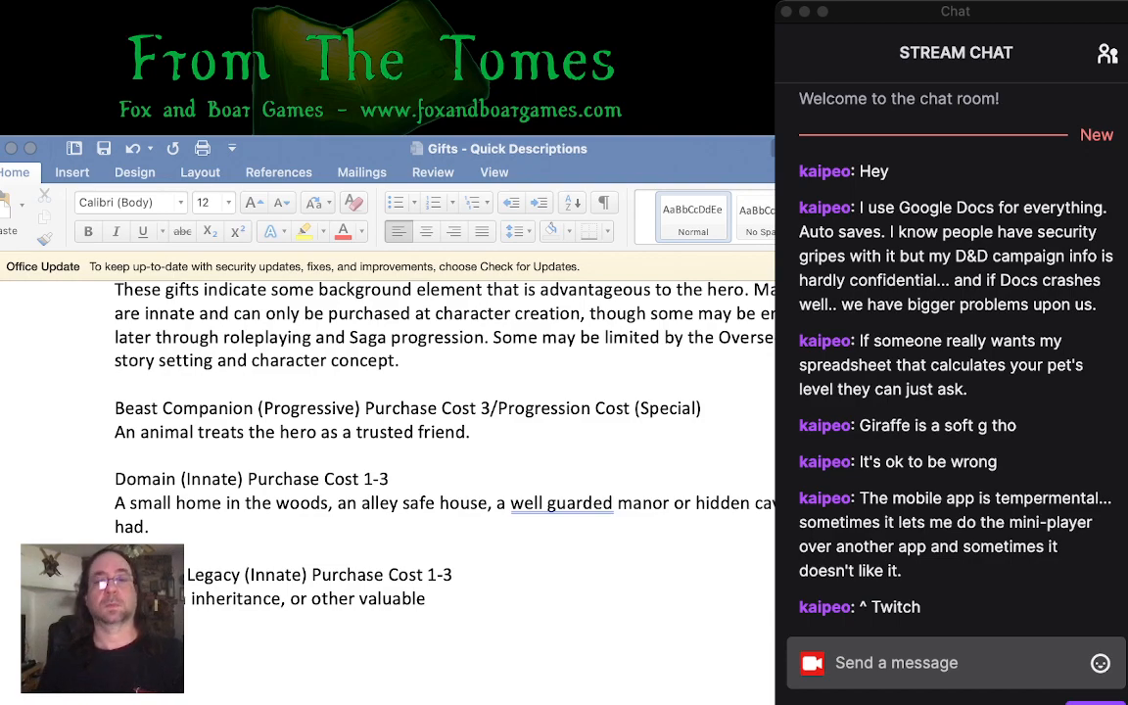
pyautogui.press('super+Tab')
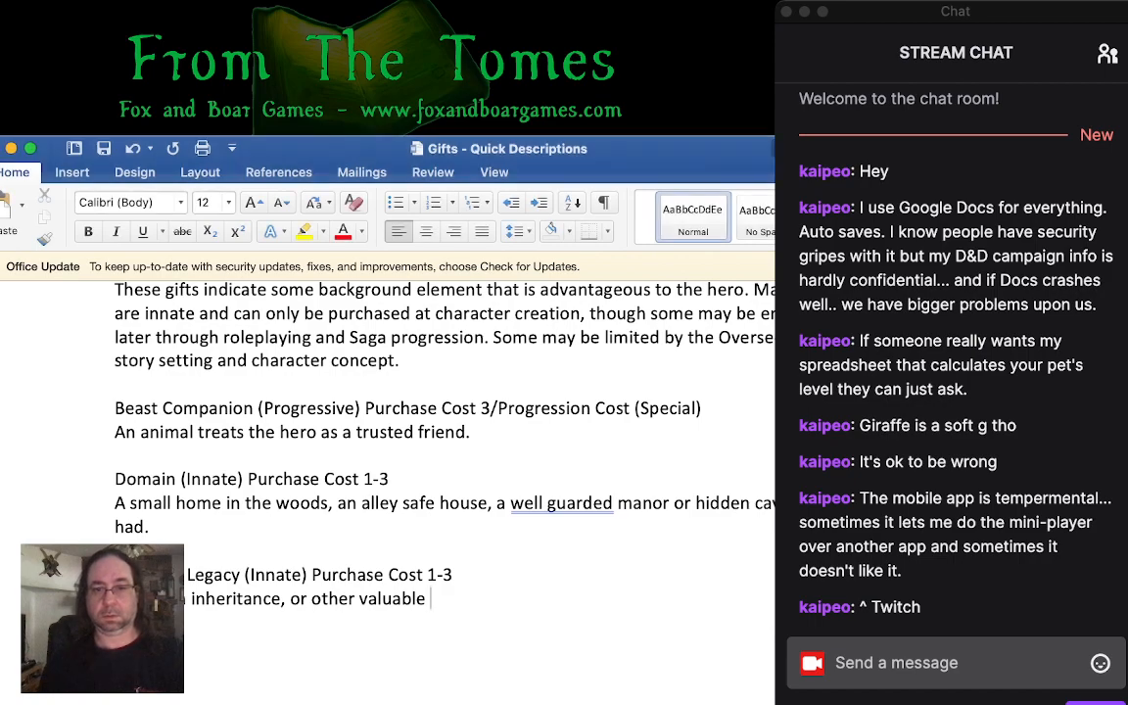
pyautogui.write('endowm')
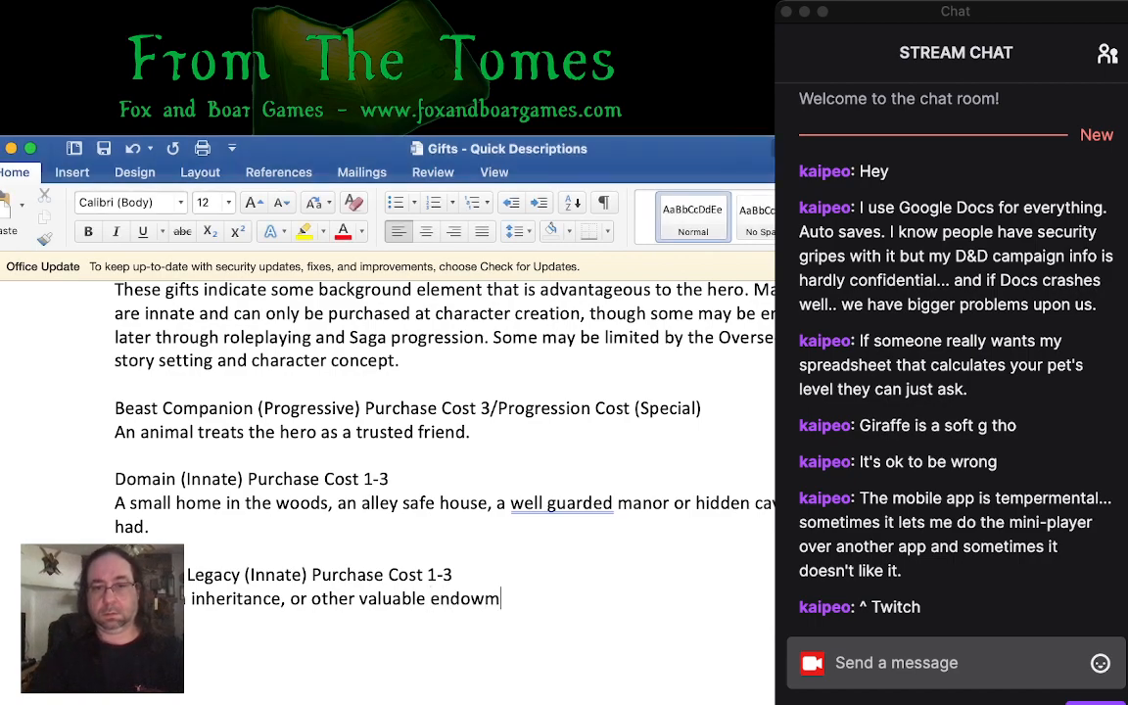
pyautogui.write('ent is owed to the ch')
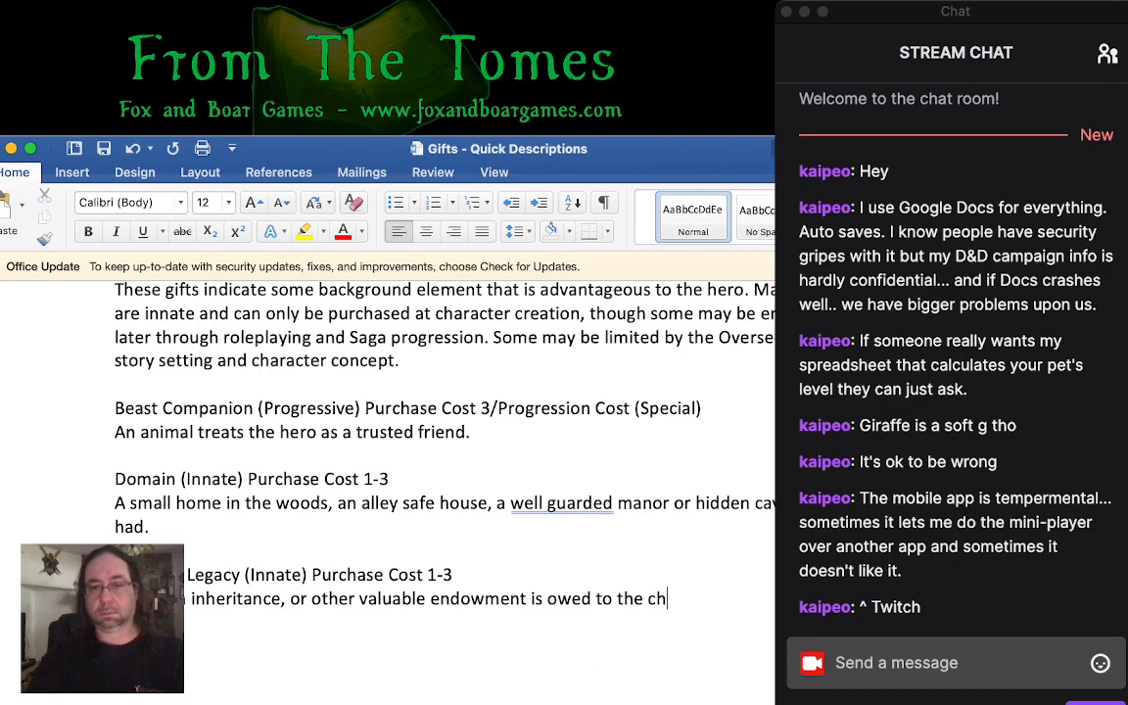
pyautogui.write('aracter.')
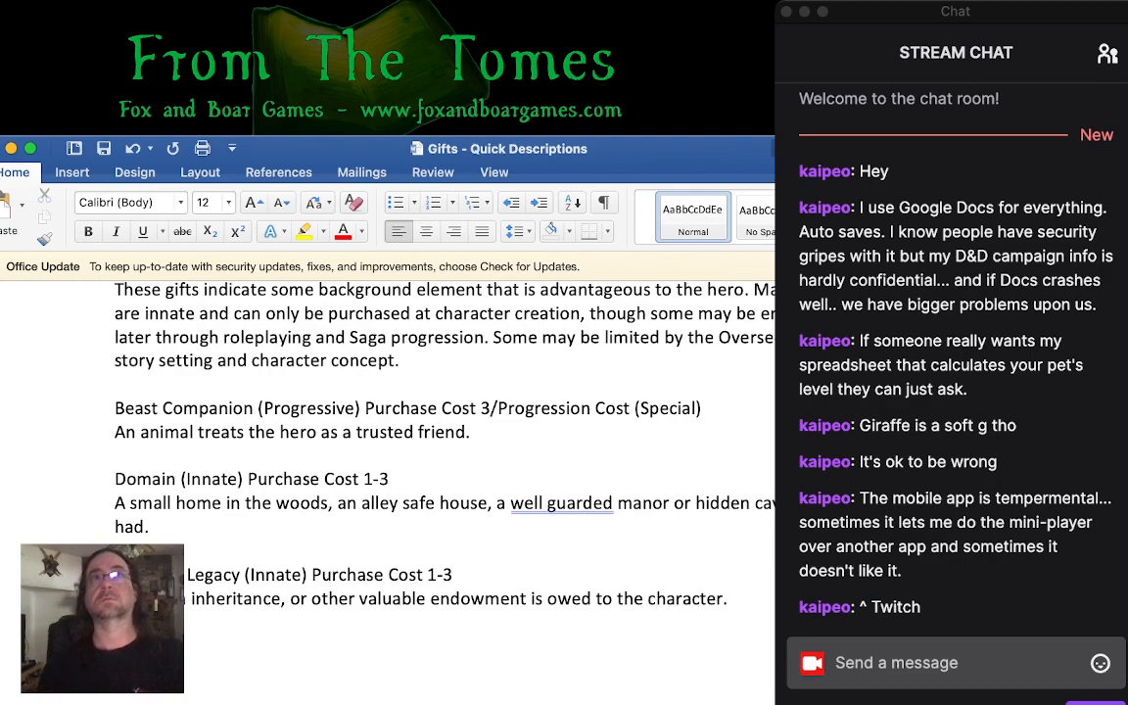
# - Add the heading "Human Companion (Innate) (Progressive) Purchase Cost 3/Progression Cost (Special)" below the Legacy entry
pyautogui.press('super+Tab')
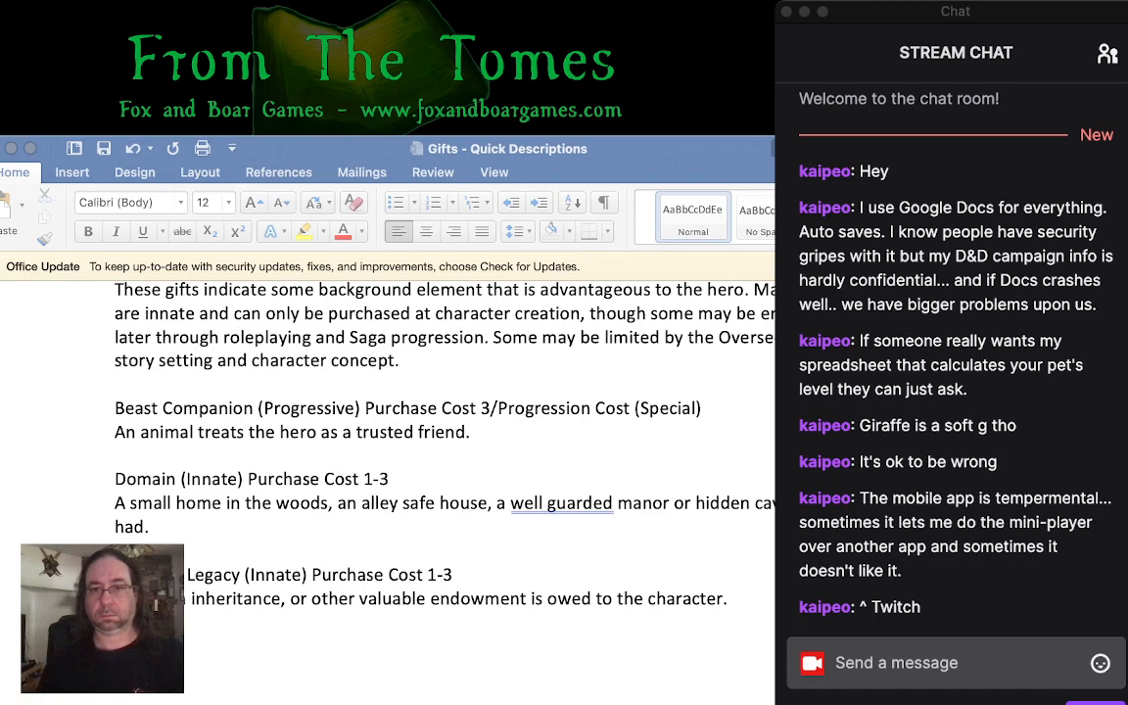
pyautogui.press('super+Tab')
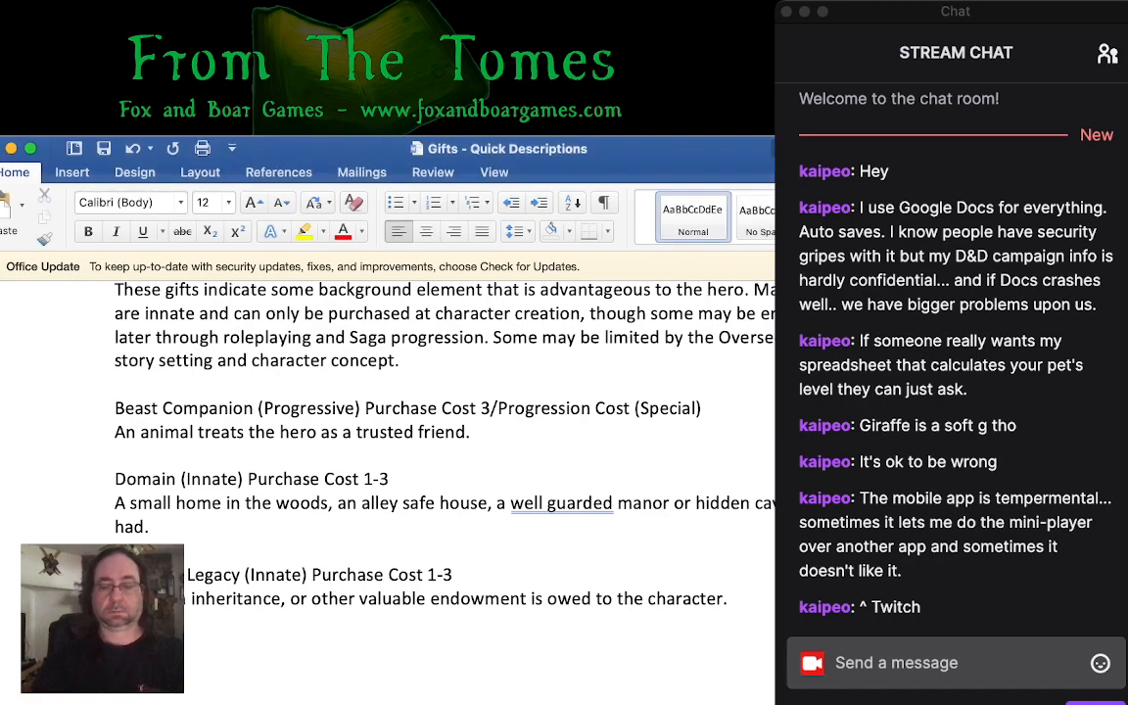
pyautogui.write('Human Companion *')
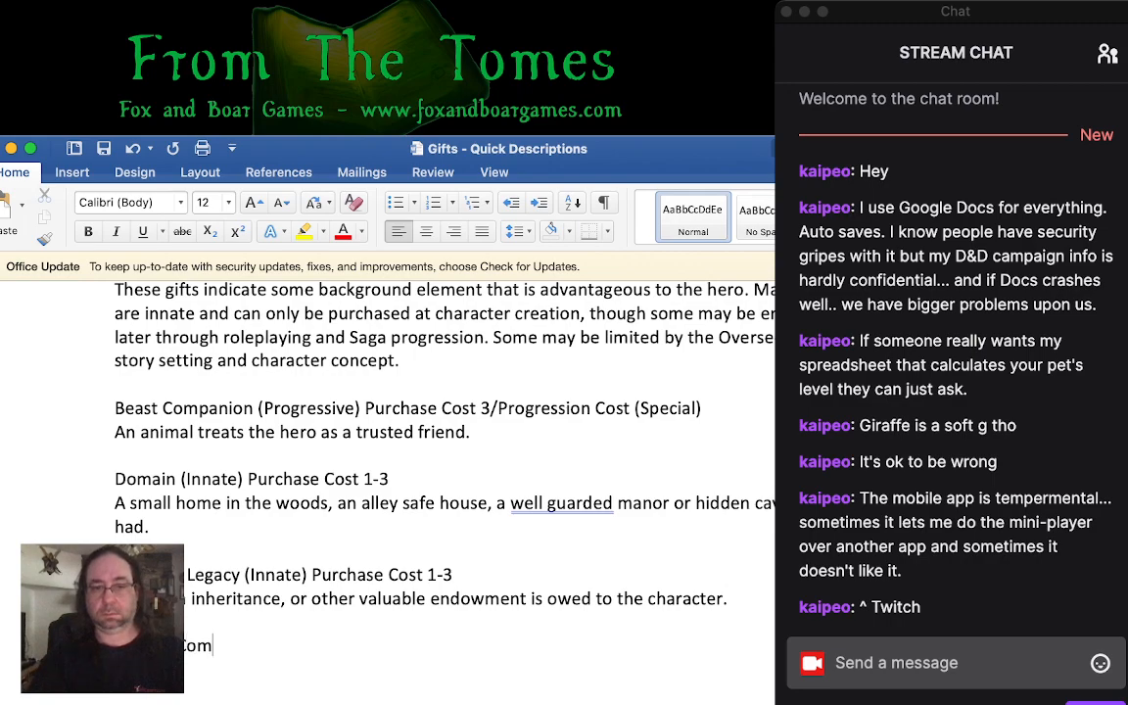
pyautogui.press('BackSpace')
pyautogui.write('(I')
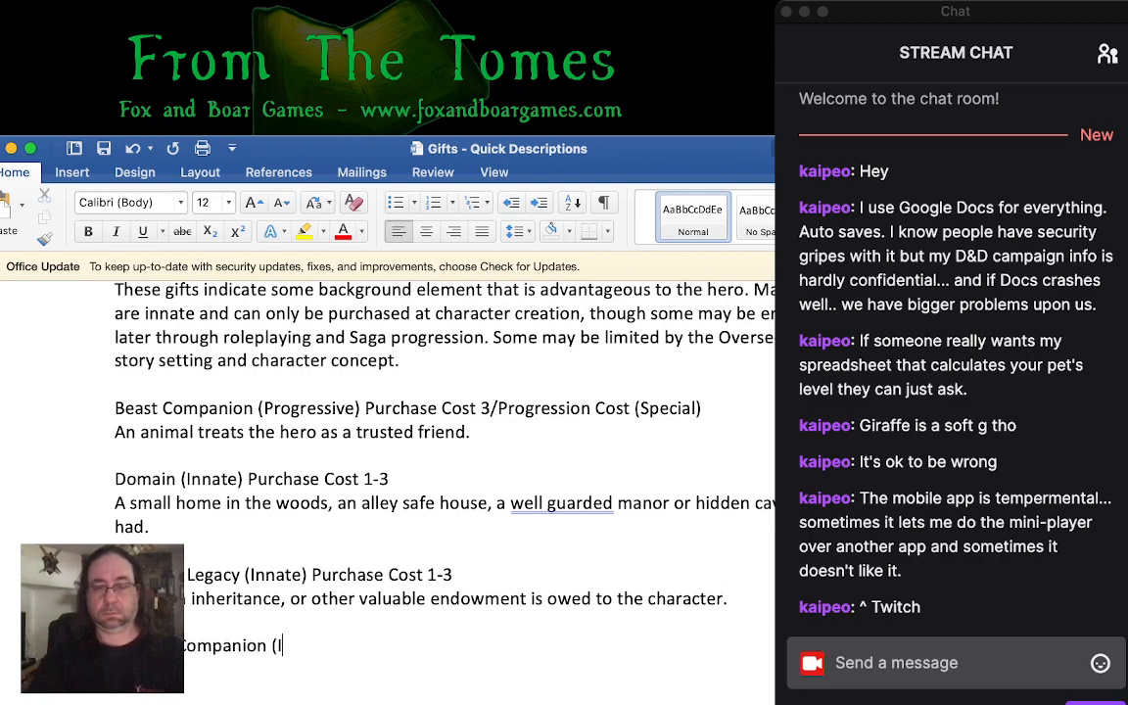
pyautogui.write('nnate) (Progre')
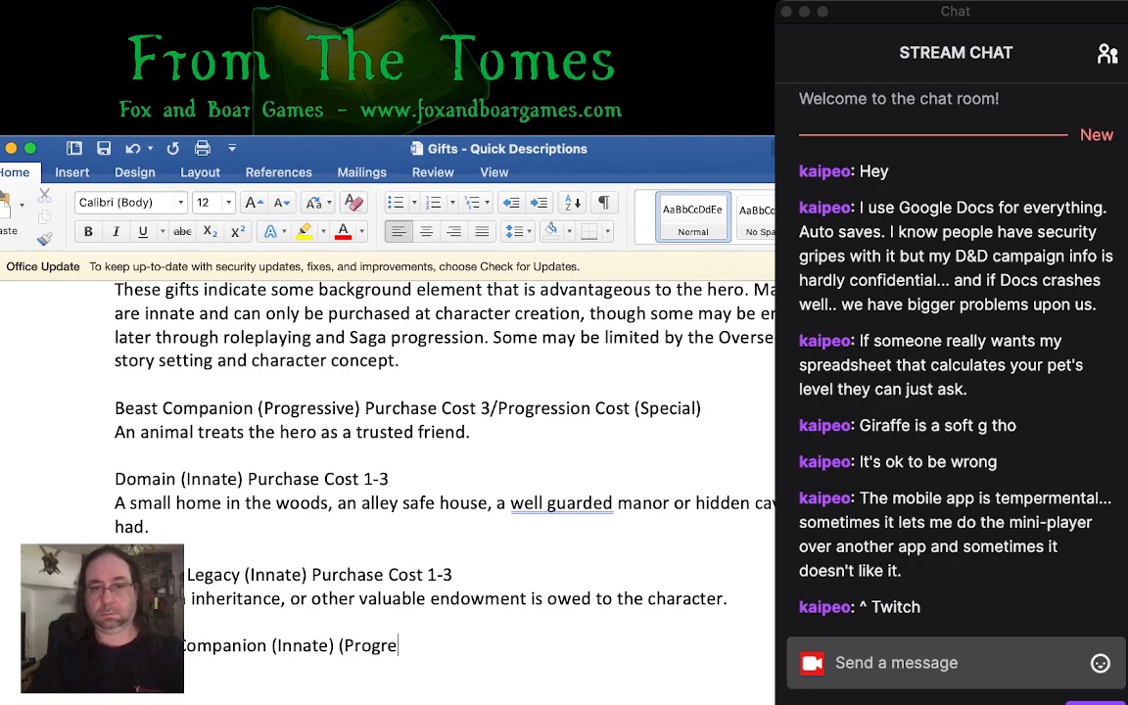
pyautogui.write('ssive) Purc')
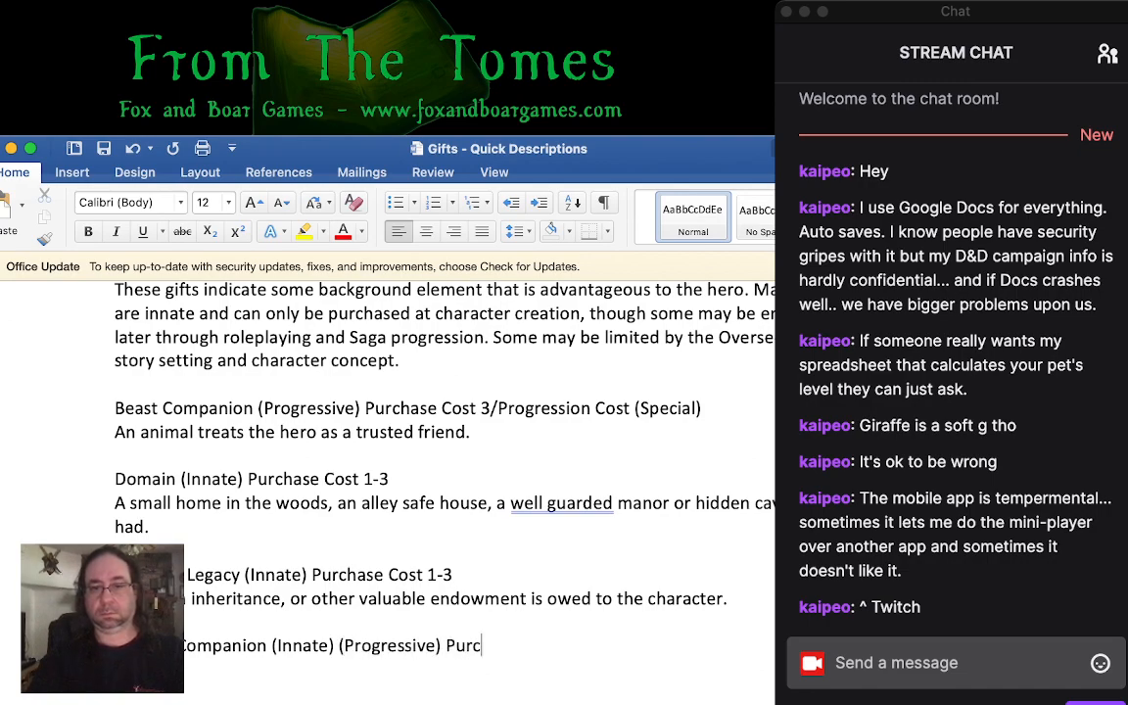
pyautogui.write('hase Cost 3')
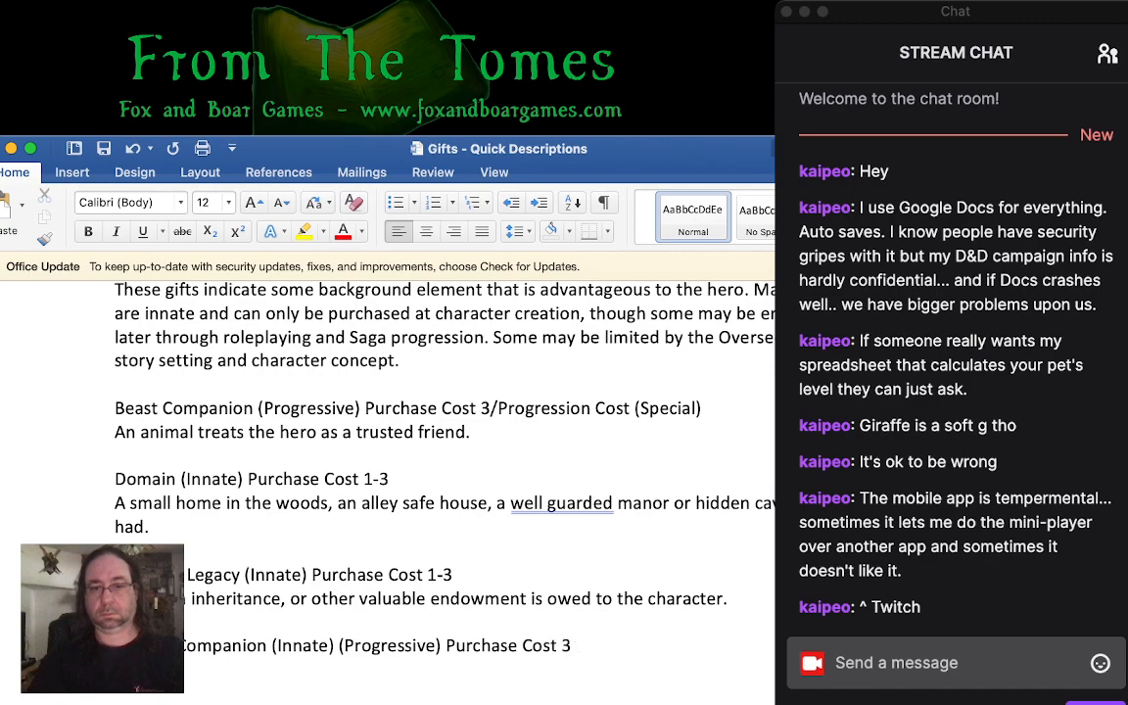
pyautogui.write('/Progression Cost ')
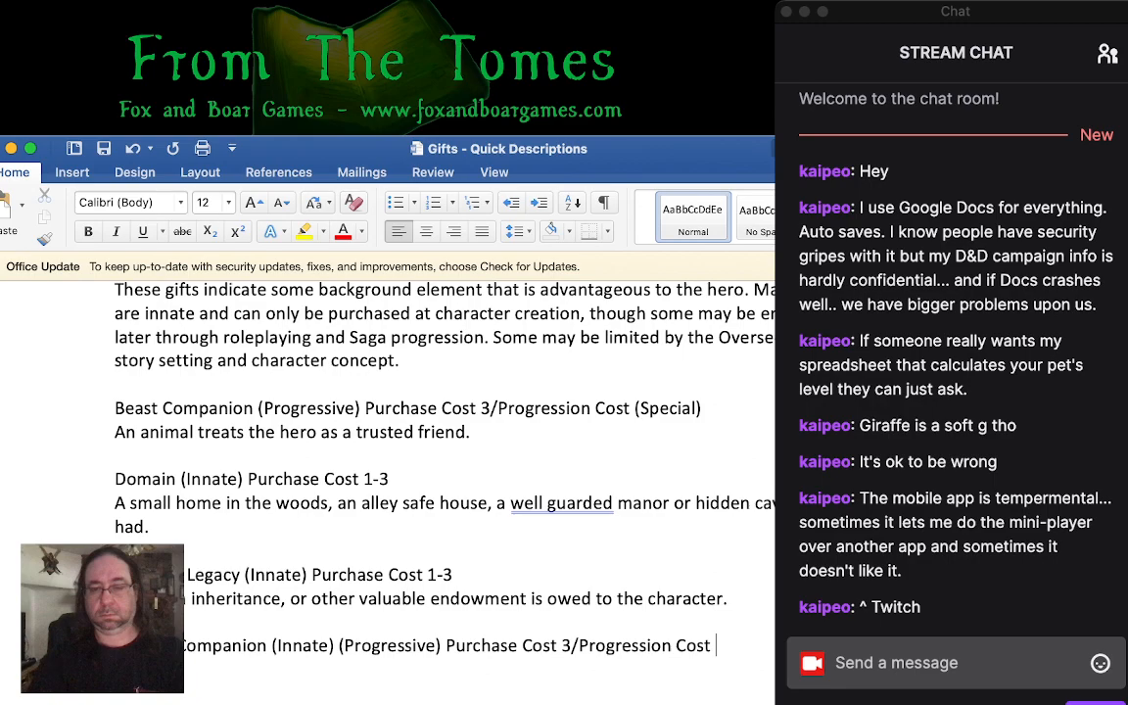
pyautogui.write('(Speciald contac')
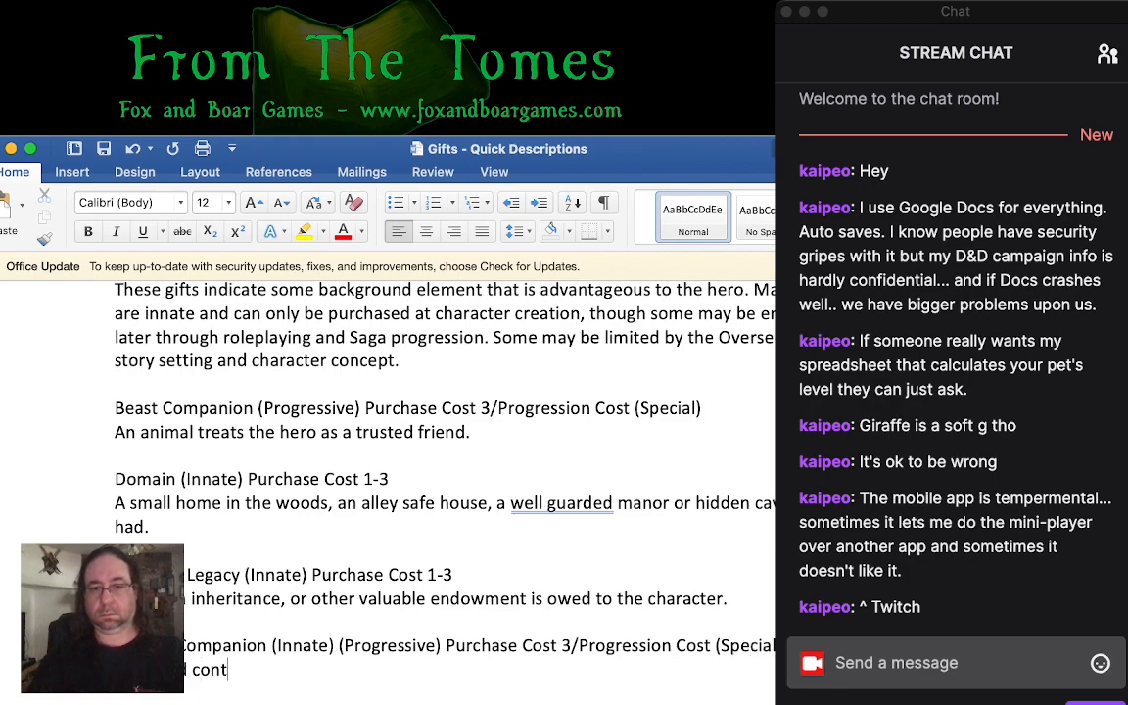
# - Describe the Human Companion gift as a trusted "confident, a family member, henchmen or mentor."
pyautogui.press('BackSpace')
pyautogui.press('BackSpace')
pyautogui.press('BackSpace')
pyautogui.press('BackSpace')
pyautogui.write('nfident, a f')
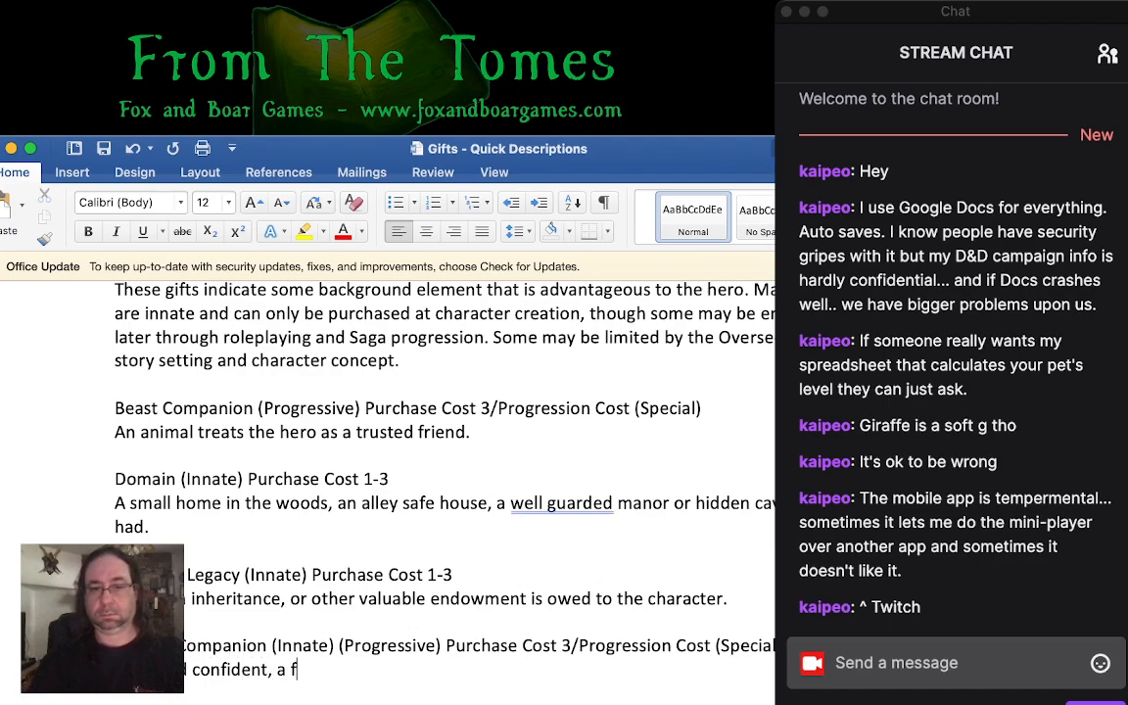
pyautogui.write('amily member')
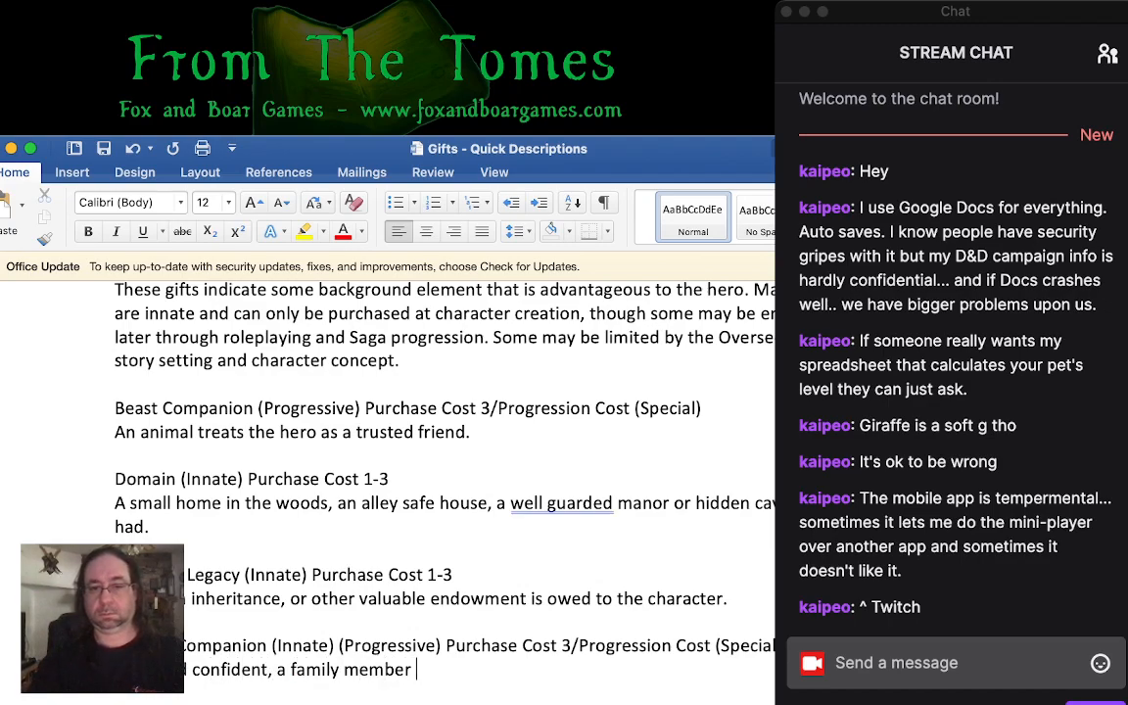
pyautogui.press('BackSpace')
pyautogui.write(', henchmen or ')
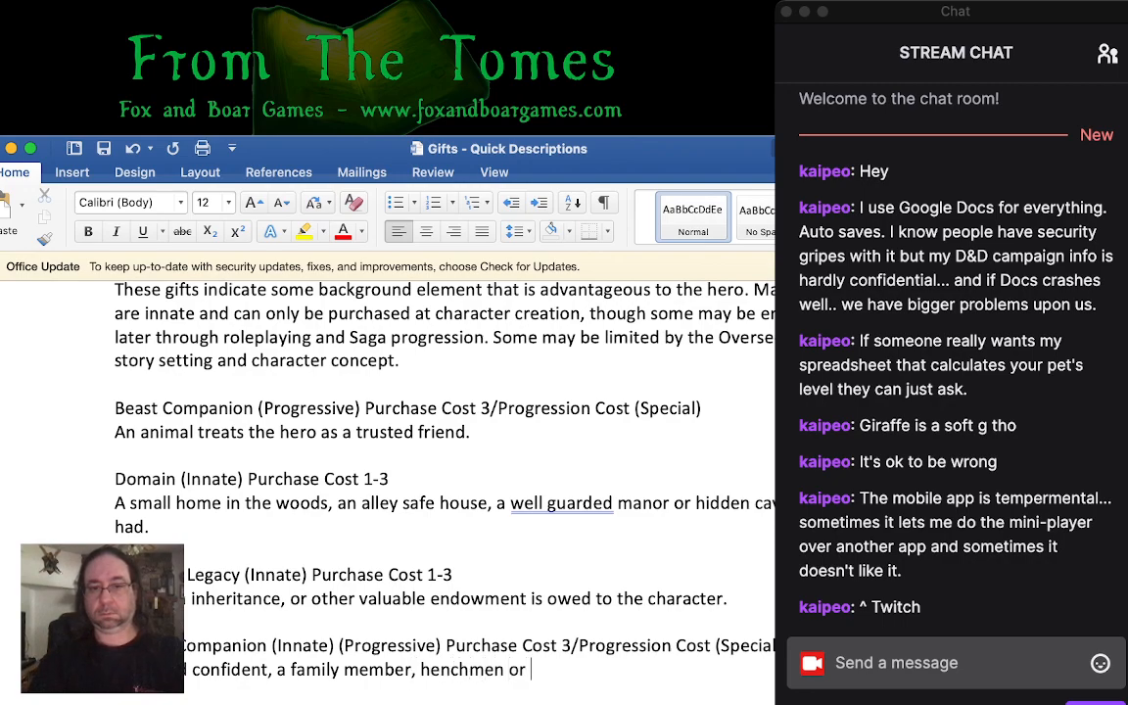
pyautogui.write('mentor.')
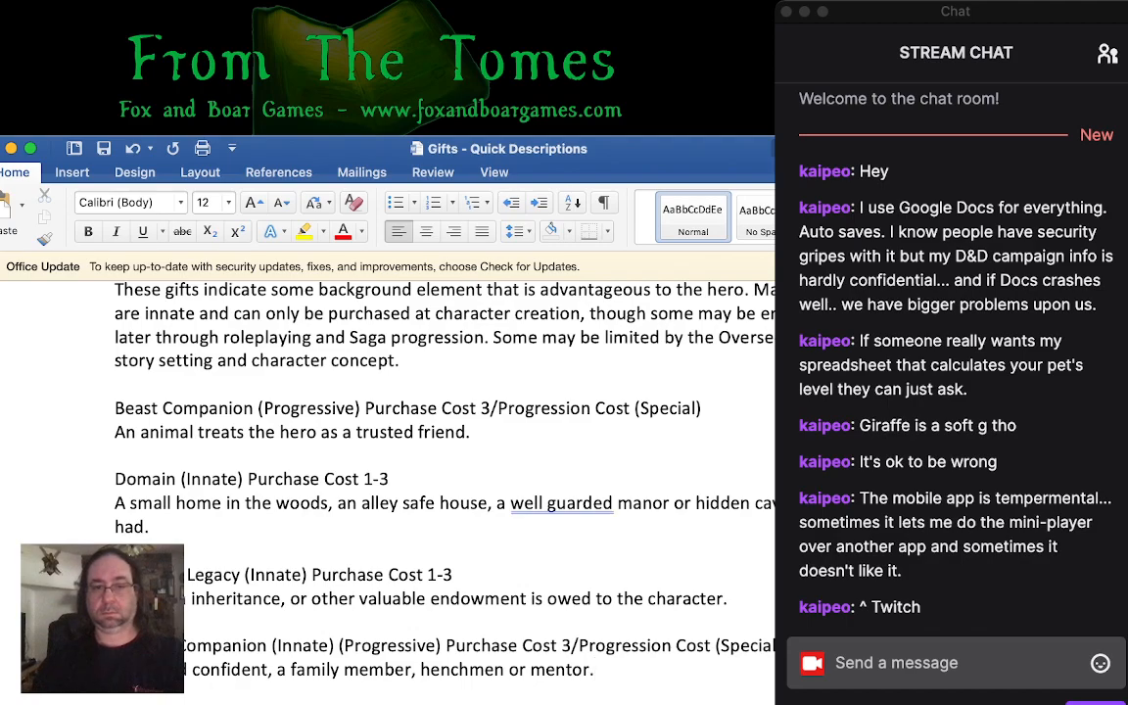
# - Reword the opening of the Human Companion description so it reads "has a trusted confident"
pyautogui.doubleClick(147, 670)
pyautogui.press('BackSpace')
pyautogui.write('trusted ')
pyautogui.write('has a')
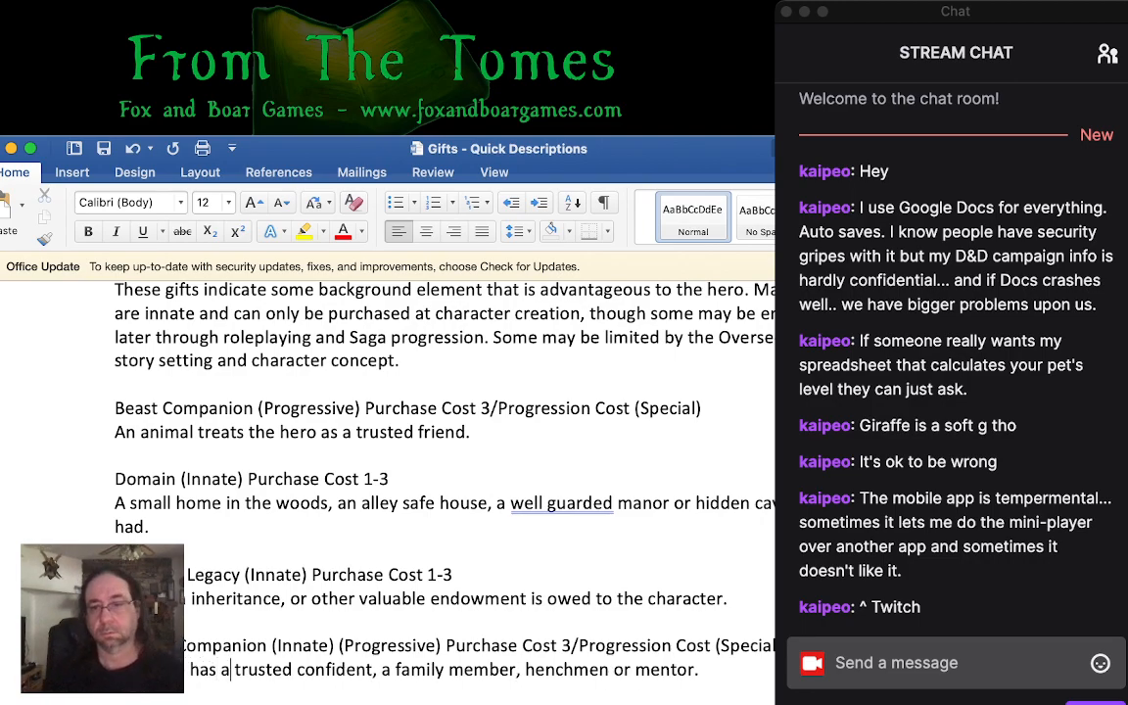
pyautogui.press('super+Tab')
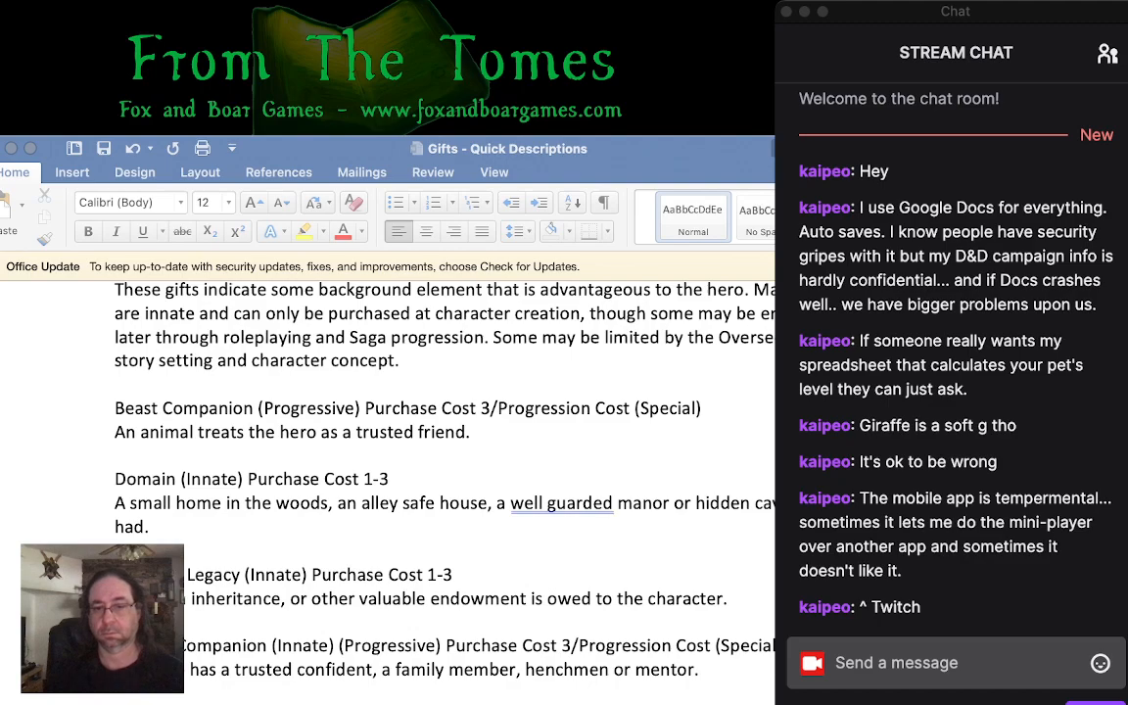
pyautogui.press('super+Tab')
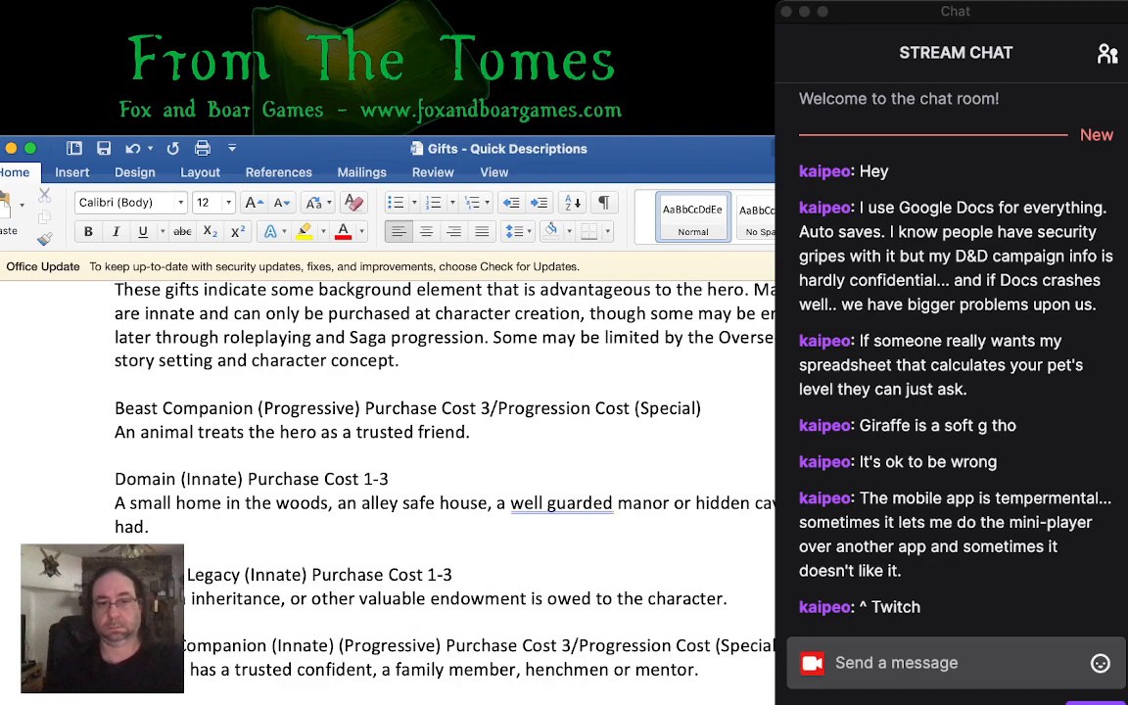
# - Add the heading "Legion (Innate) Purchase Cost 1-5" below the Item of Power entry
pyautogui.scroll(-5, 440, 441)
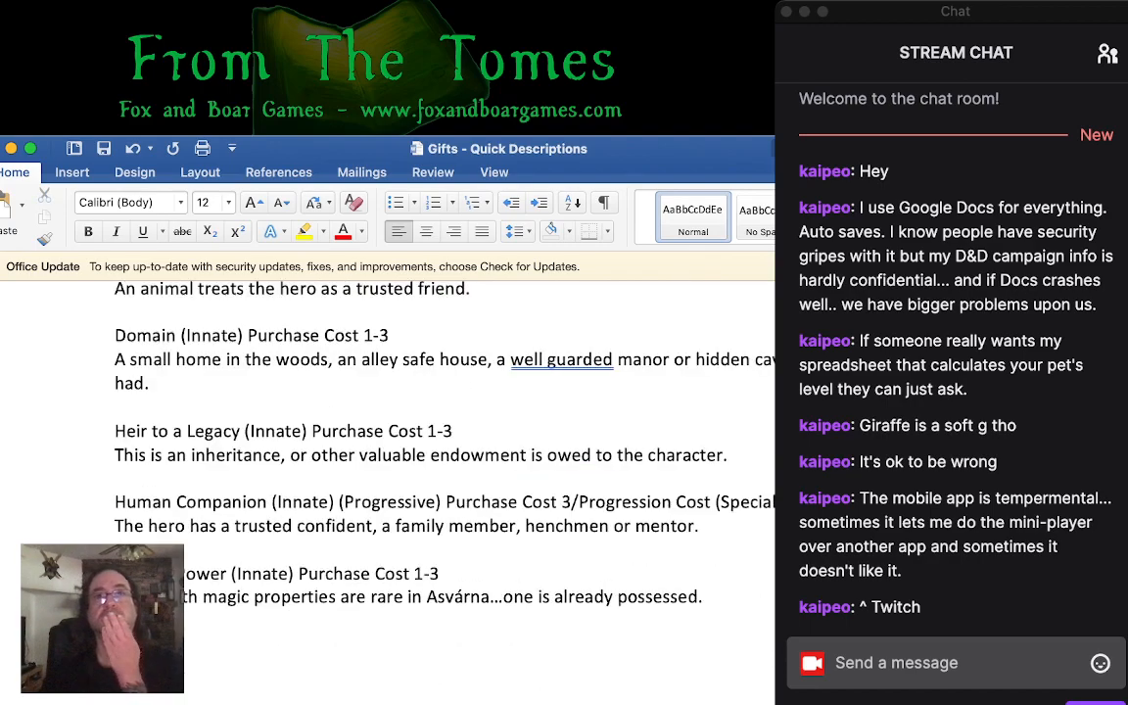
pyautogui.scroll(-2, 441, 411)
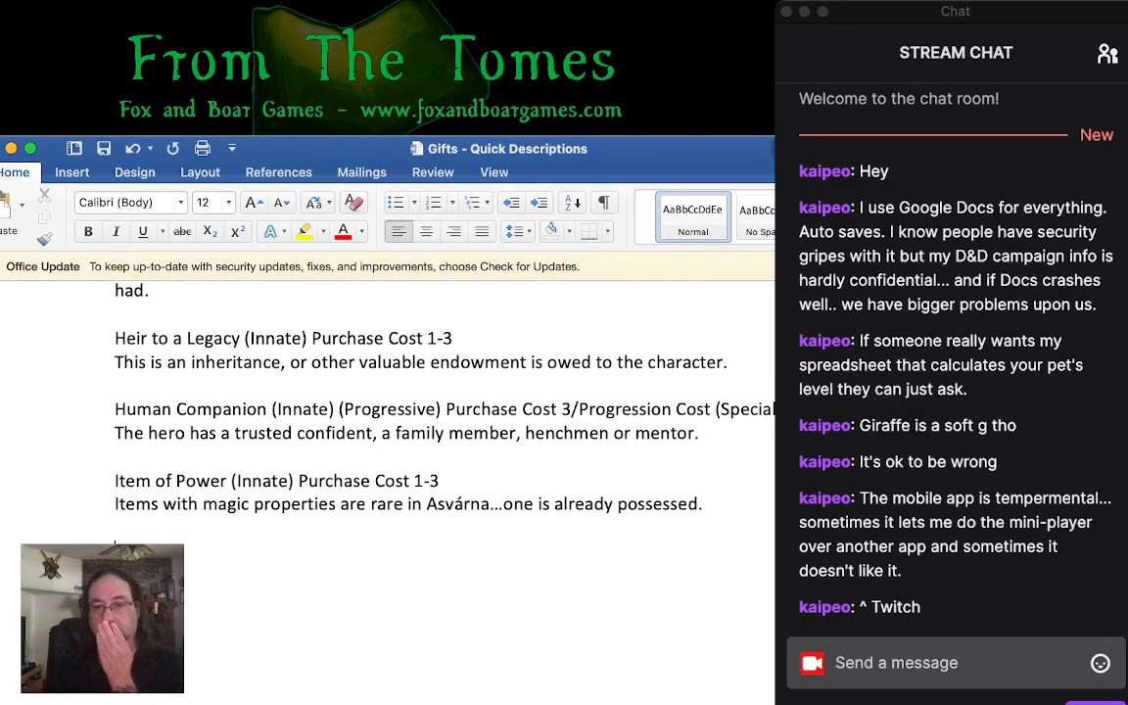
pyautogui.press('super+Tab')
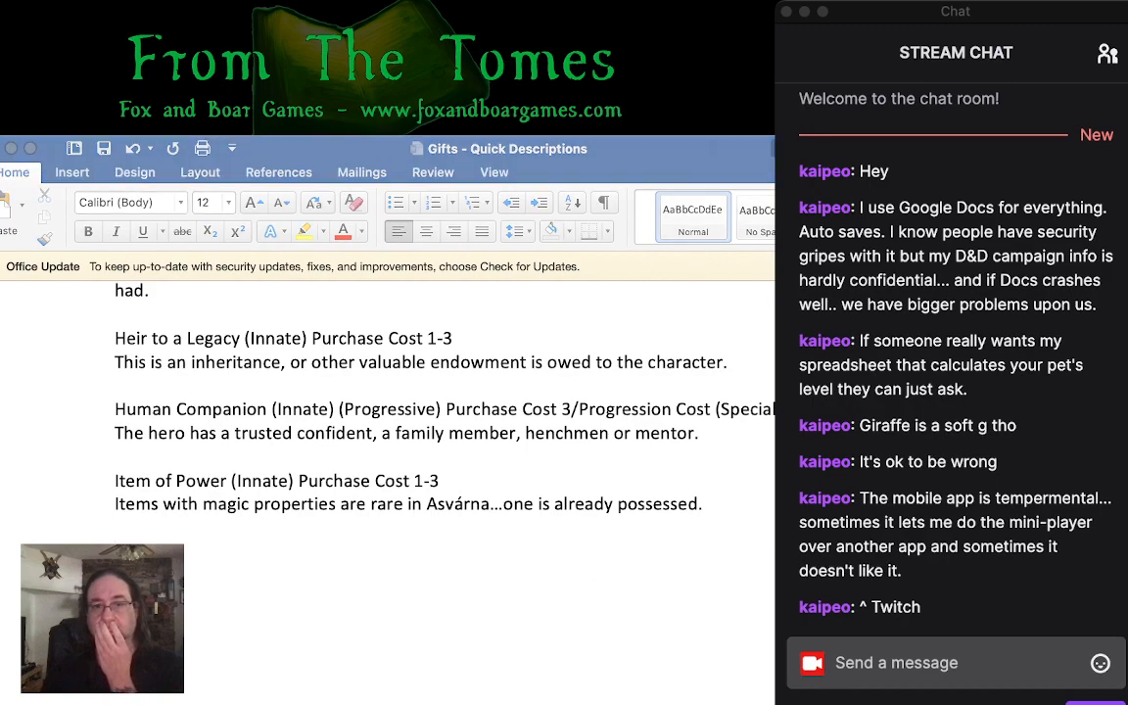
pyautogui.press('super+Tab')
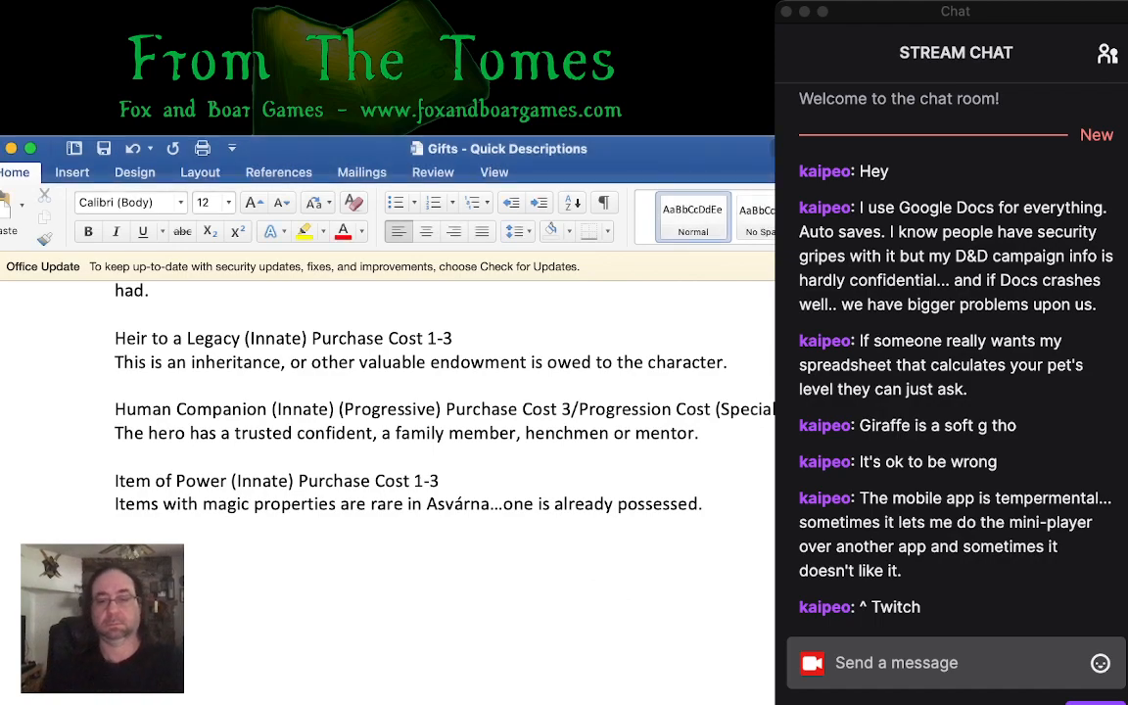
pyautogui.write('(Innate) Purchase Cost 15')
pyautogui.press('Left')
pyautogui.write('-')
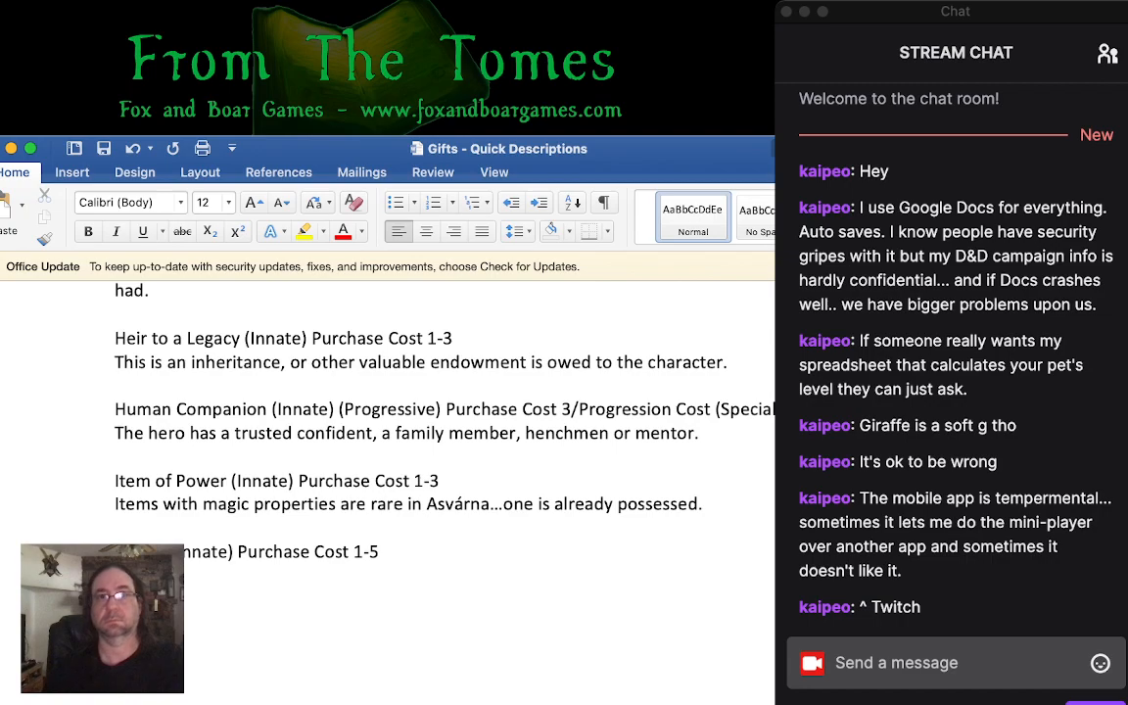
# - Describe the Legion gift as "This is a support network: from a group of trustworthy body guards to a small cult."
pyautogui.press('super+Tab')
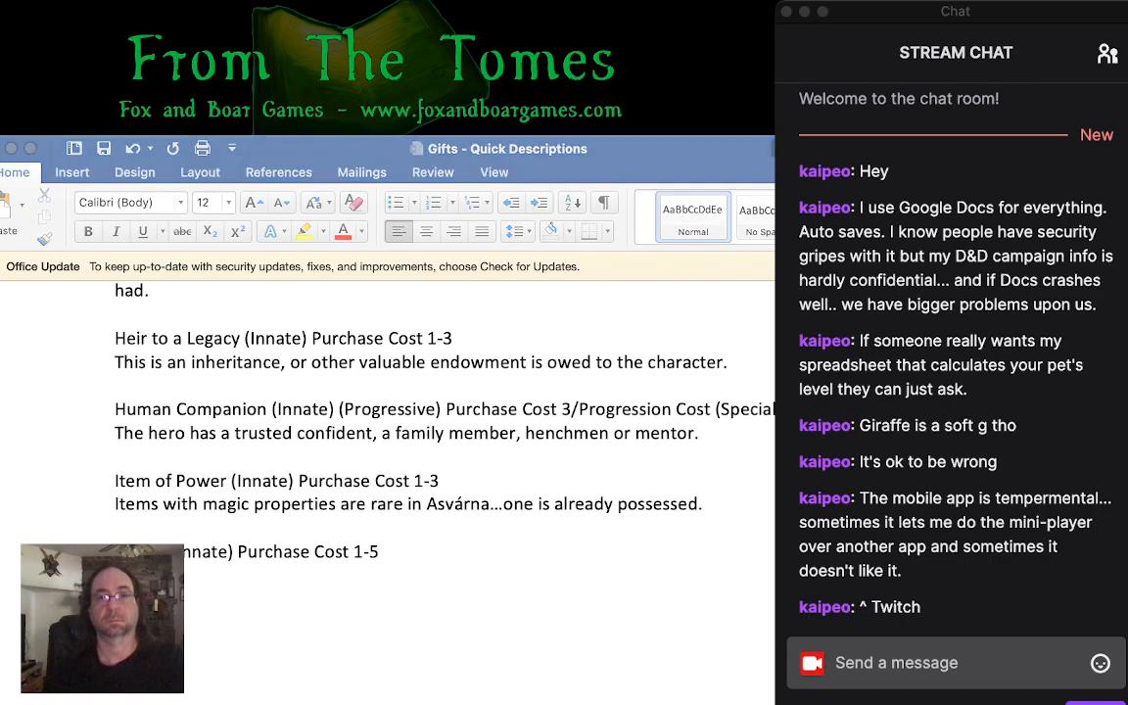
pyautogui.press('super+Tab')
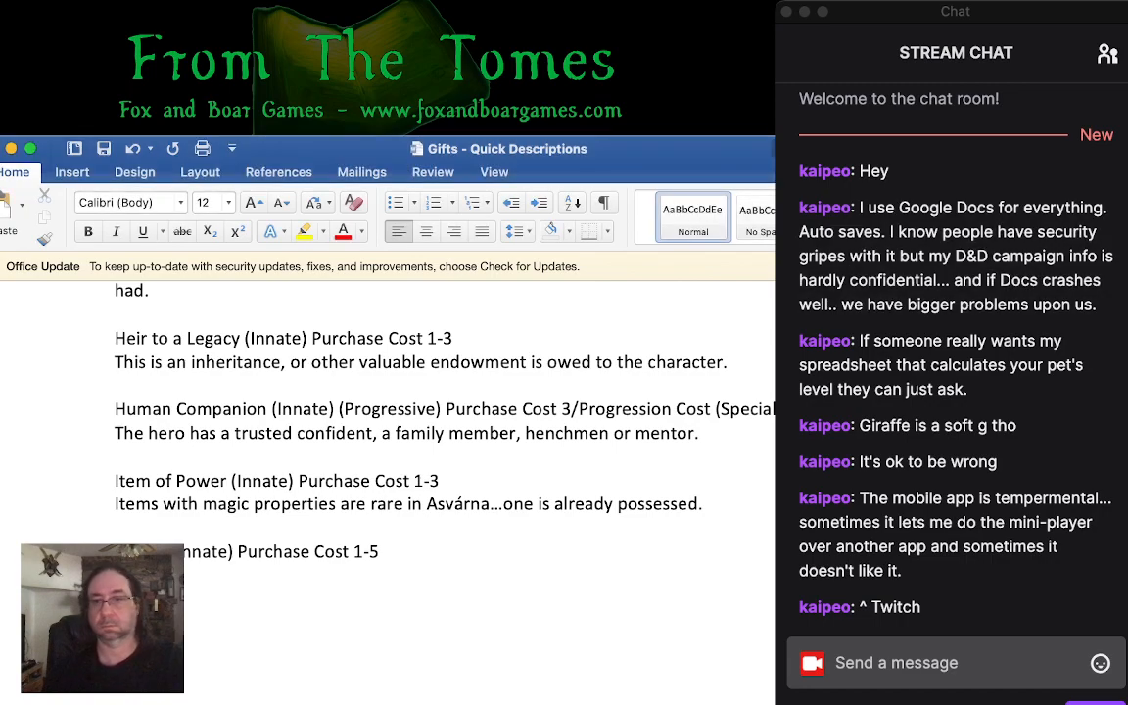
pyautogui.press('super+Tab')
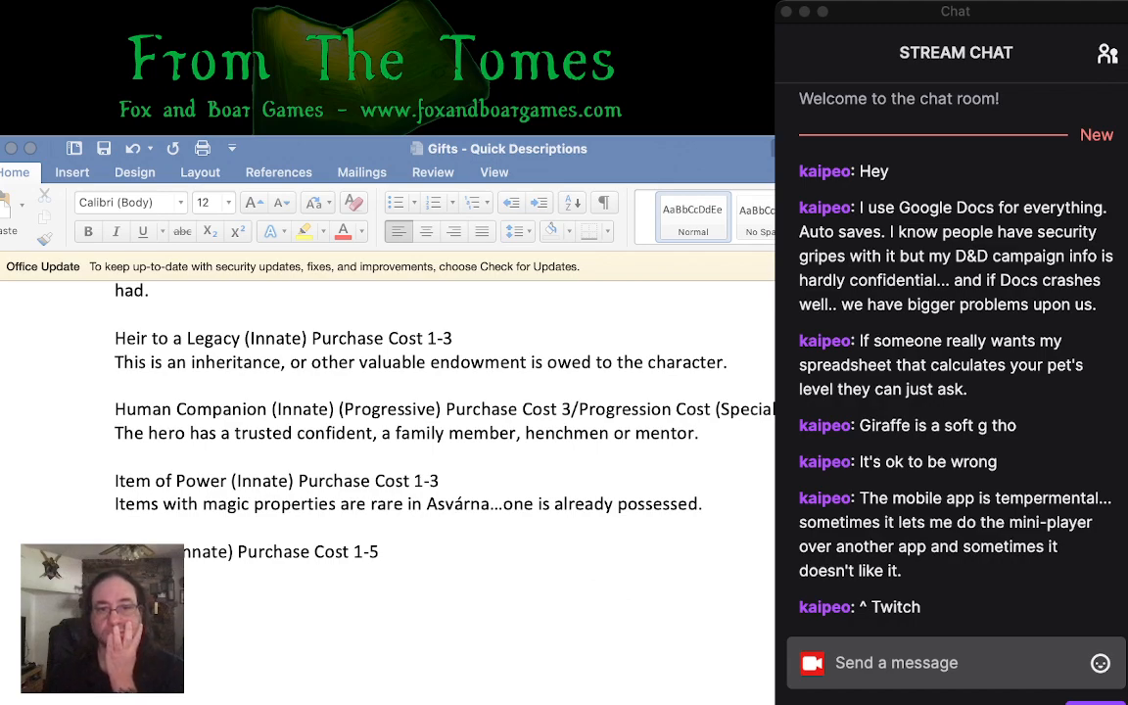
pyautogui.press('super+Tab')
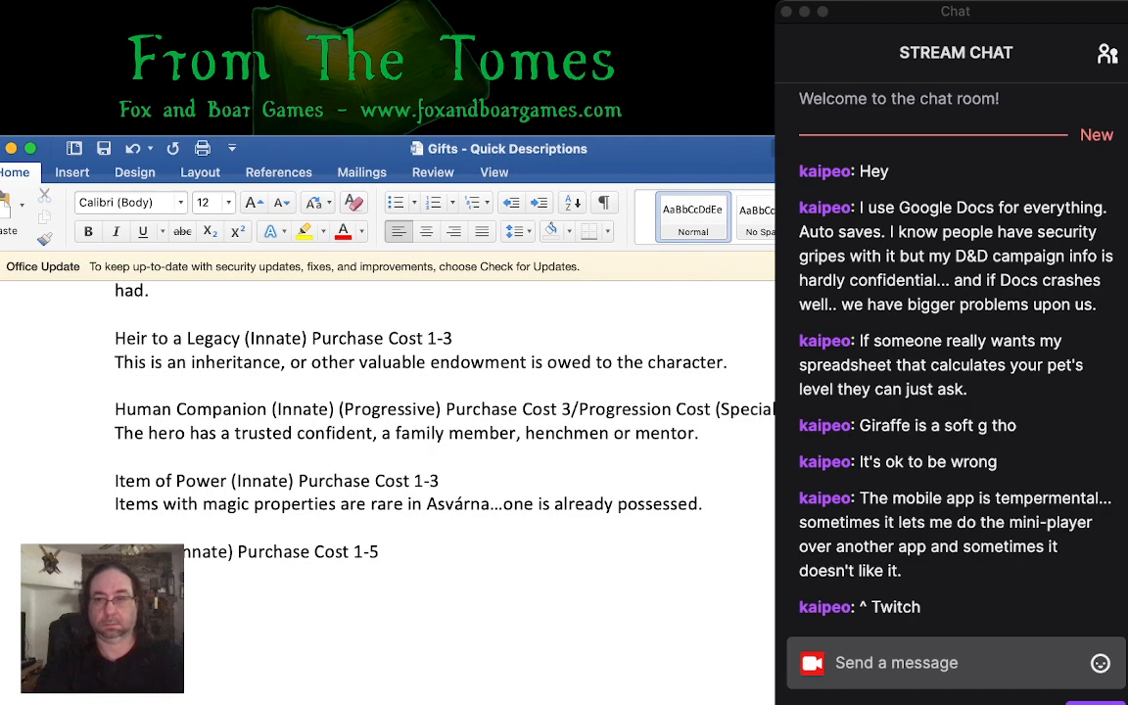
pyautogui.write('s')
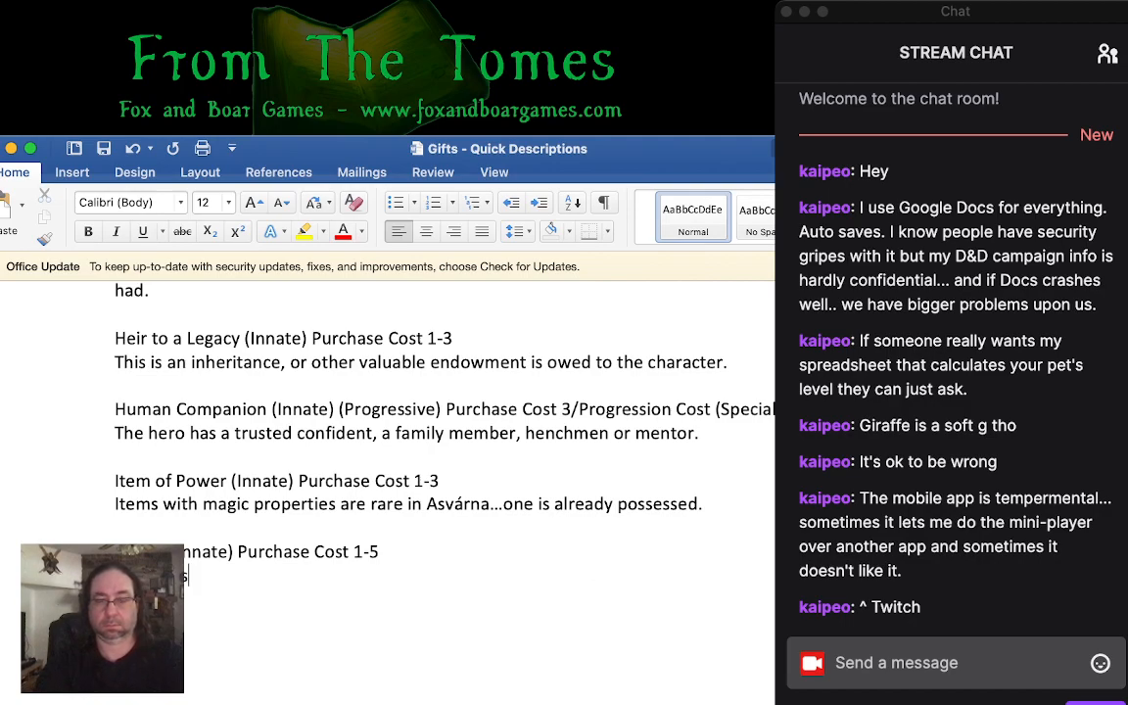
pyautogui.write('upport network:')
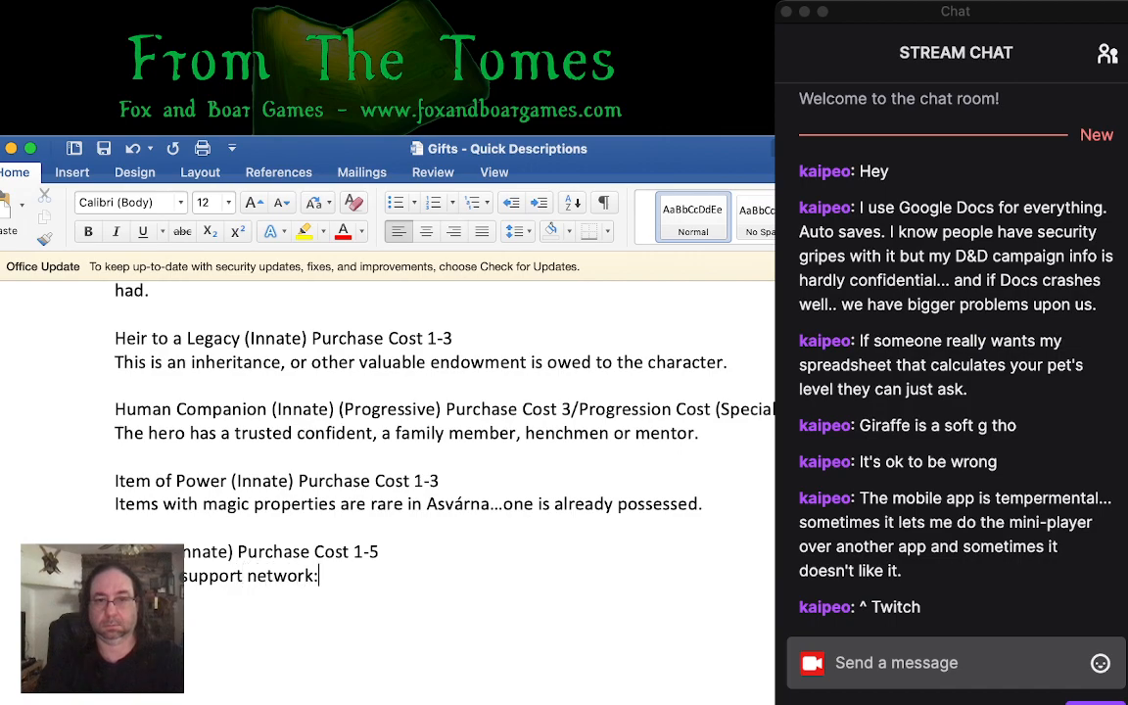
pyautogui.write(' from a group of t')
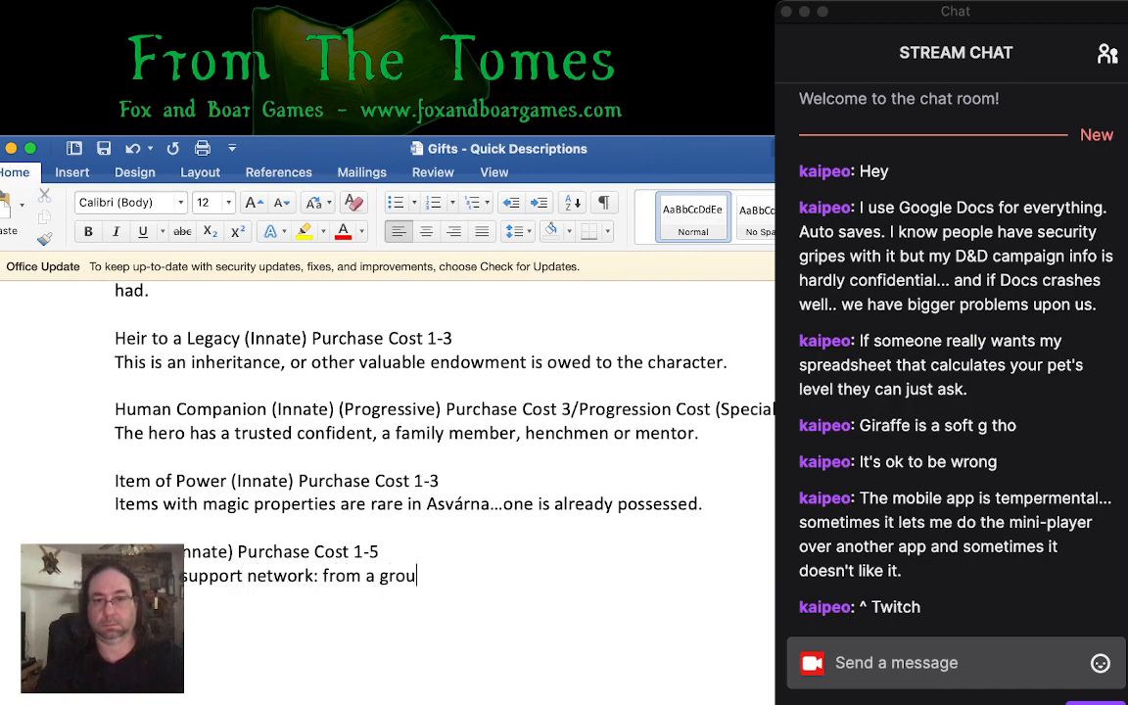
pyautogui.write('w')
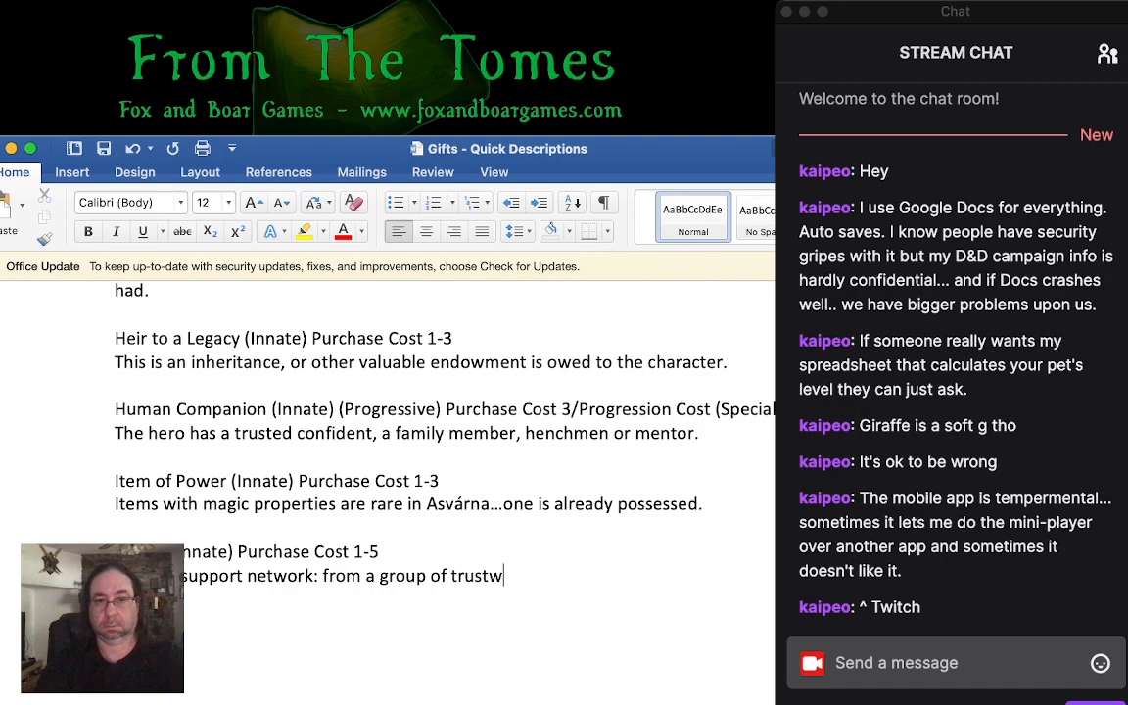
pyautogui.write('orthy body guards')
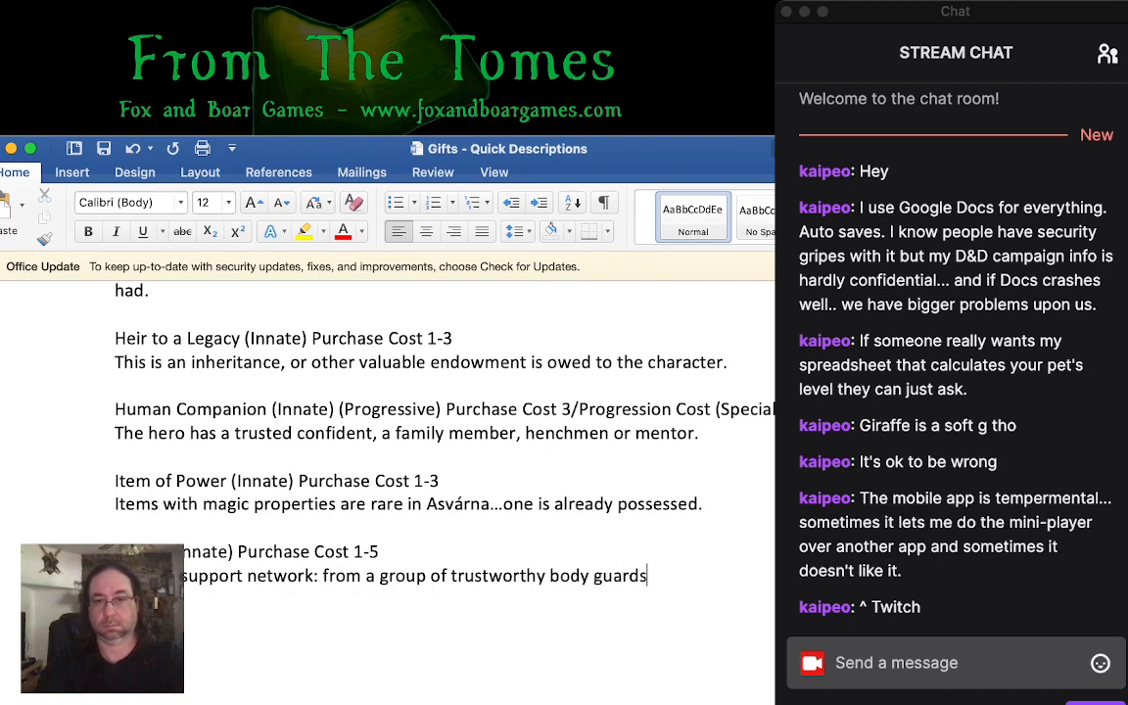
pyautogui.write(' to a small cult.')
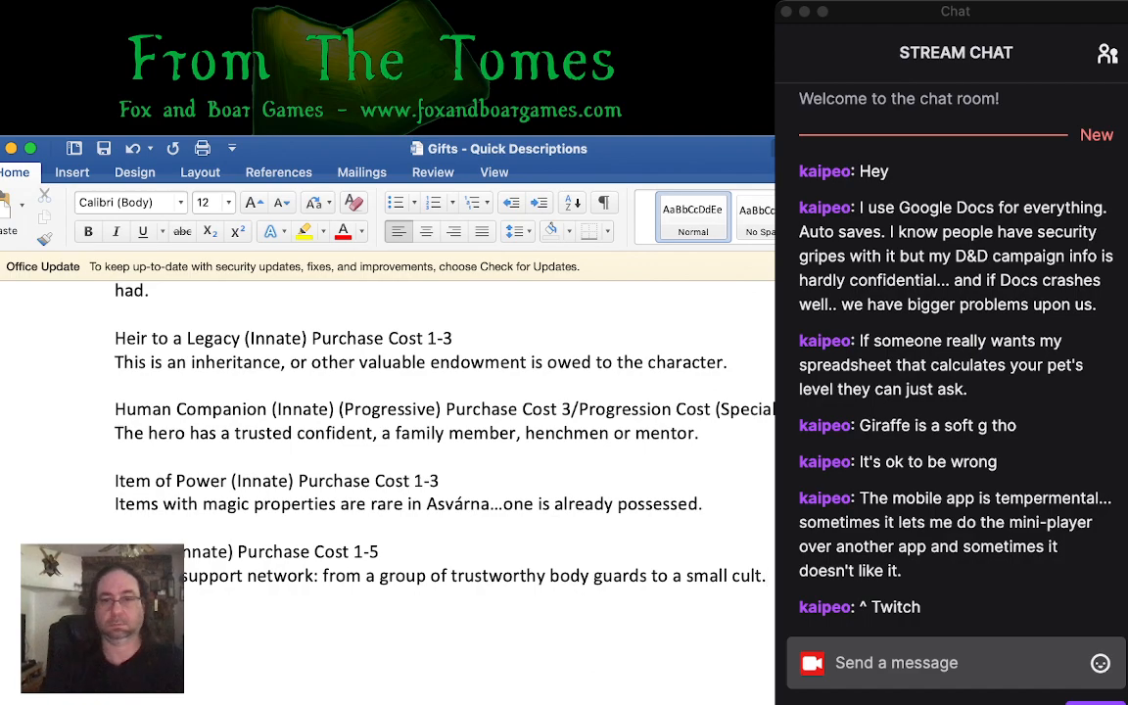
# - Replace the word "small" with "sizeable" in the Legion gift's description
pyautogui.press('super+Tab')
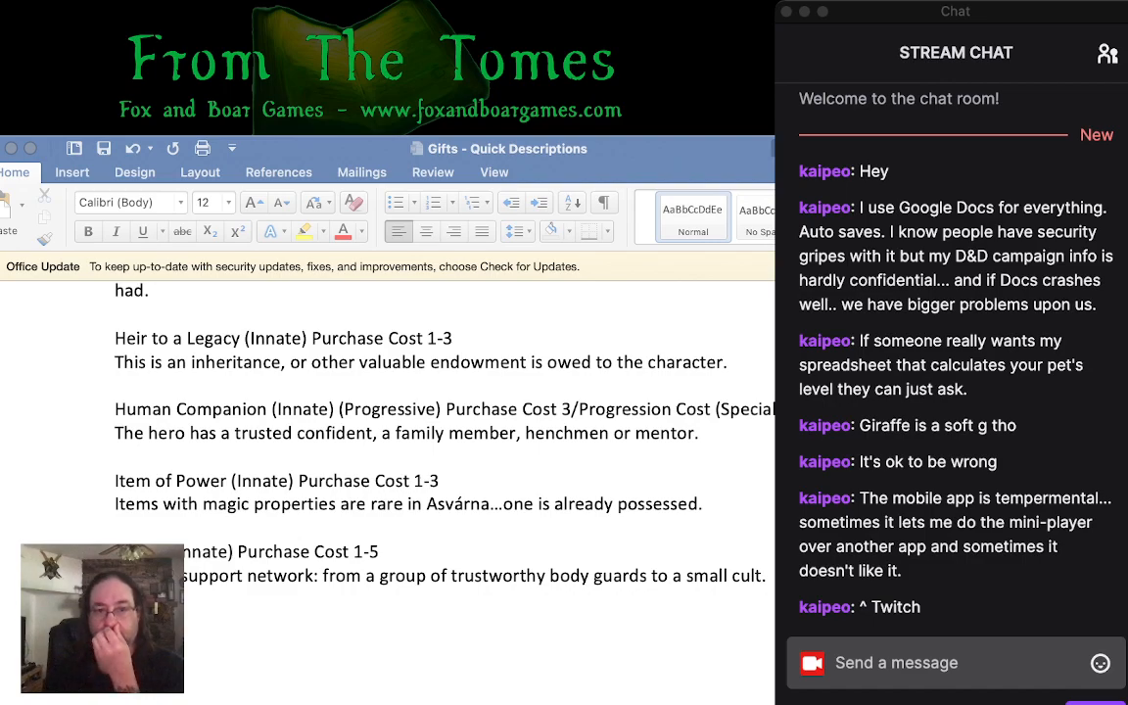
pyautogui.click(708, 576)
pyautogui.doubleClick(709, 575)
pyautogui.write('sizeable')
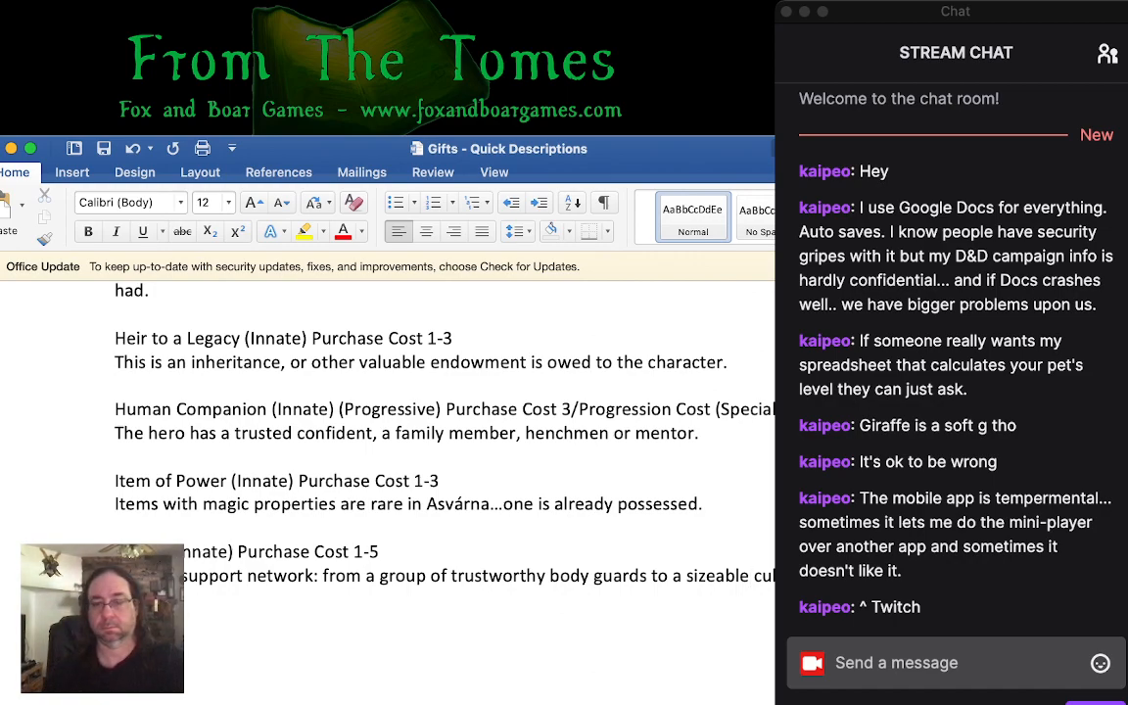
# - Add the heading "Station (Innate) Purchase Cost 3" below the Legion entry
pyautogui.press('super+Tab')
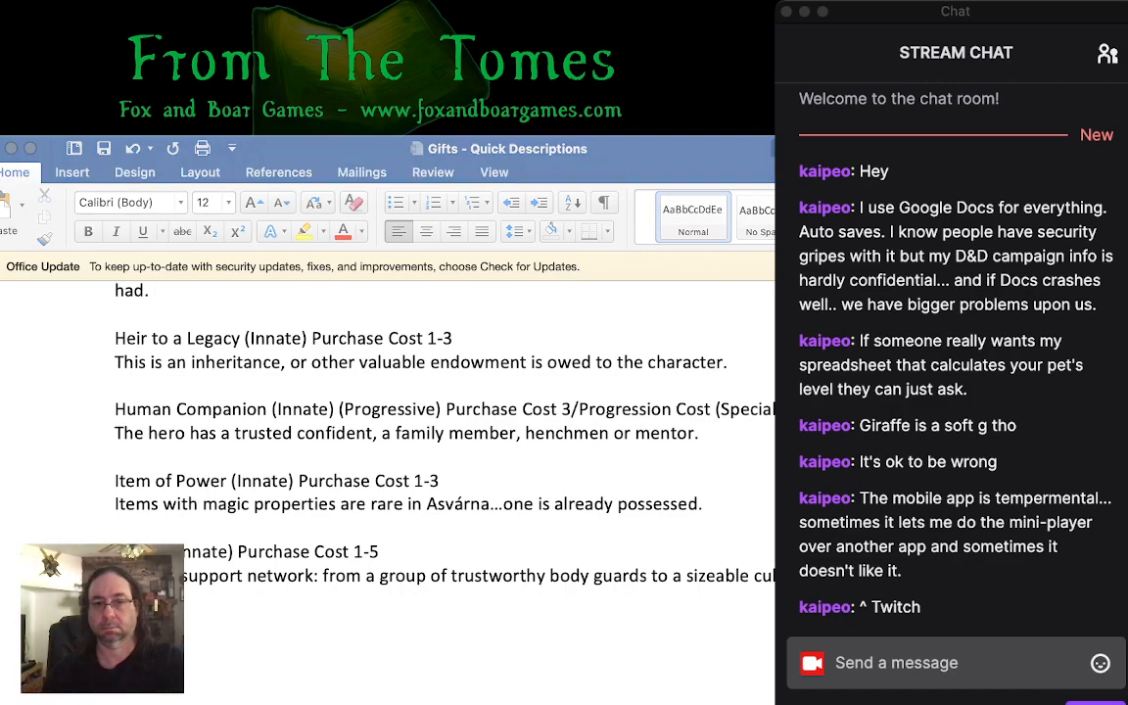
pyautogui.press('super+Tab')
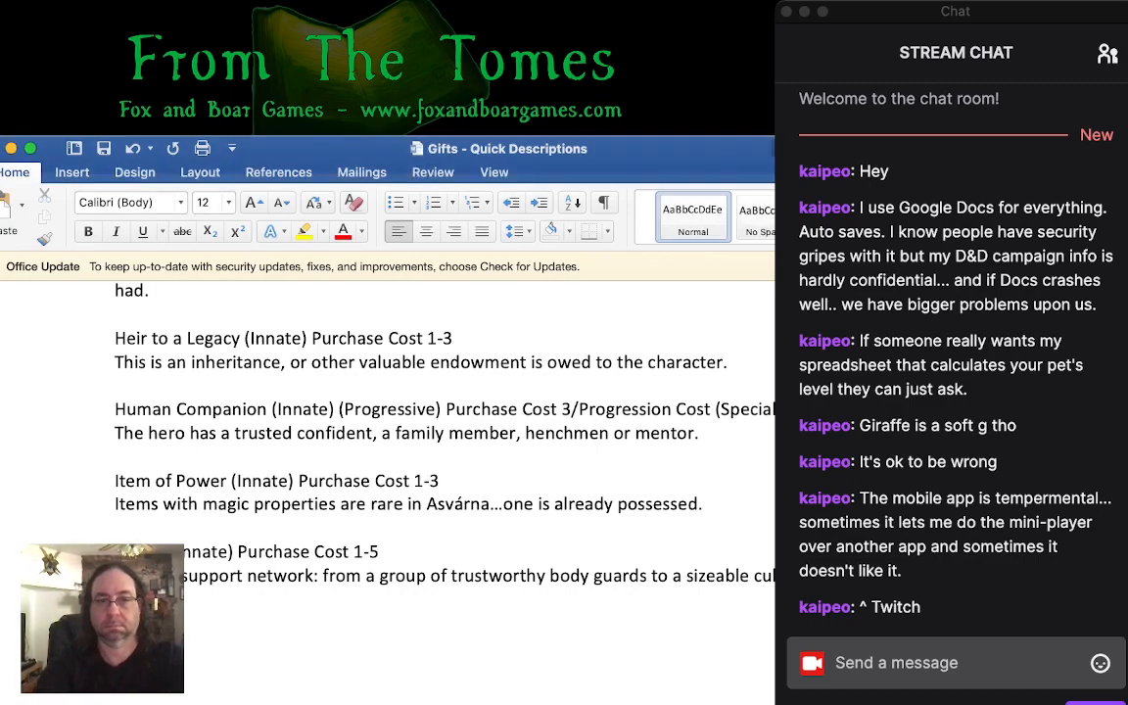
pyautogui.write('(Innate)')
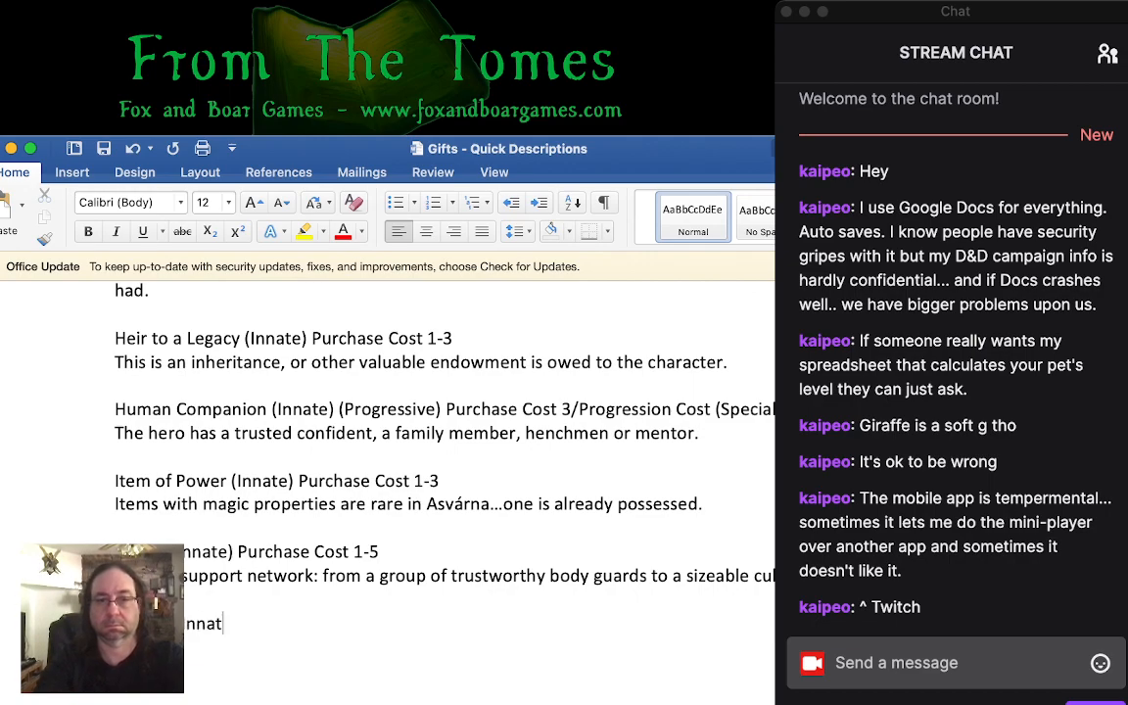
pyautogui.write(' Purchase Cost')
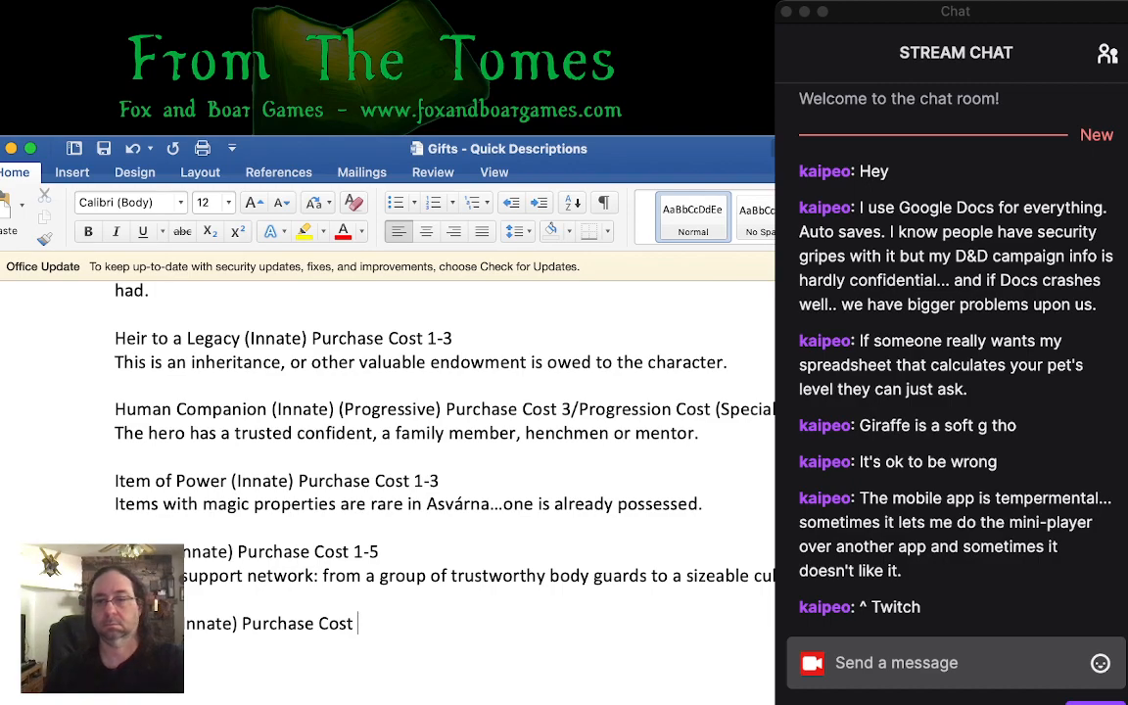
pyautogui.press('super+Tab')
pyautogui.press('super+Tab')
pyautogui.write('3')
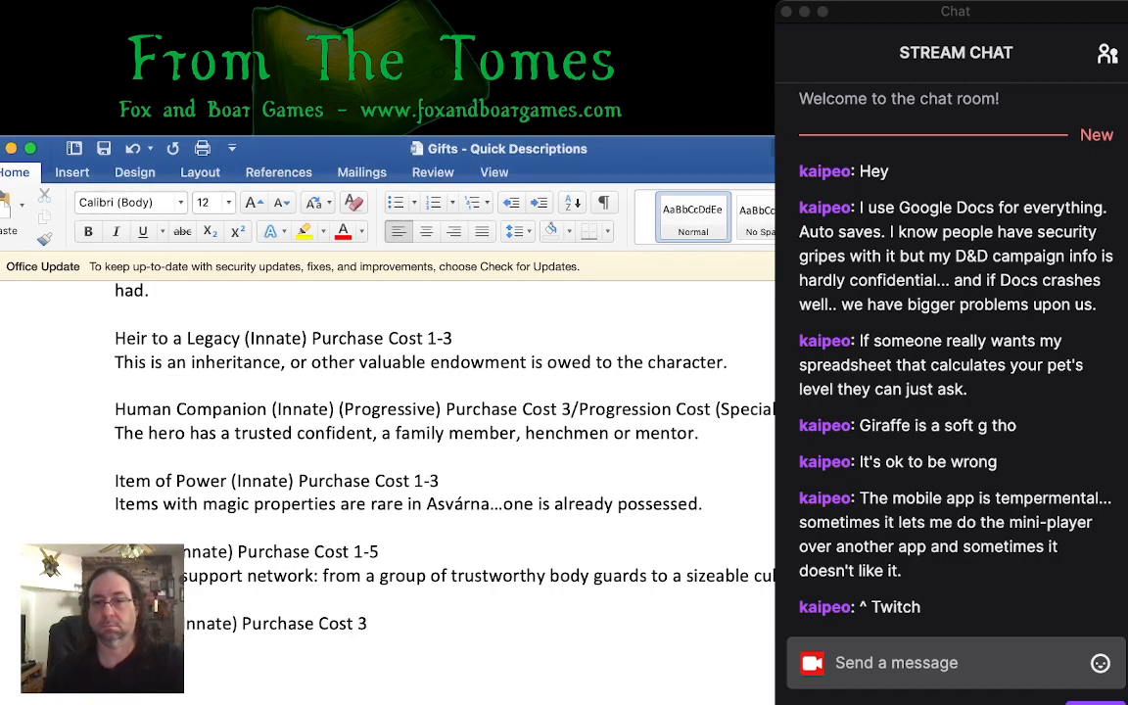
# - Describe the Station gift as "There is power in being known and seen in certain circles."
pyautogui.press('super+Tab')
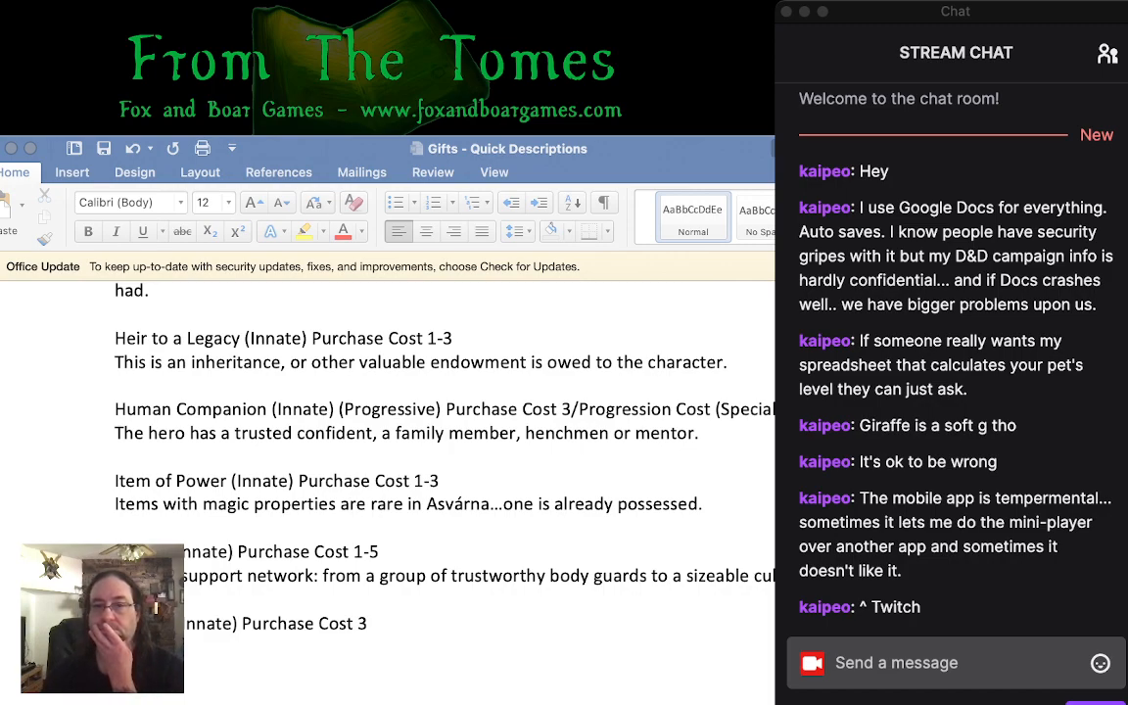
pyautogui.press('super+Tab')
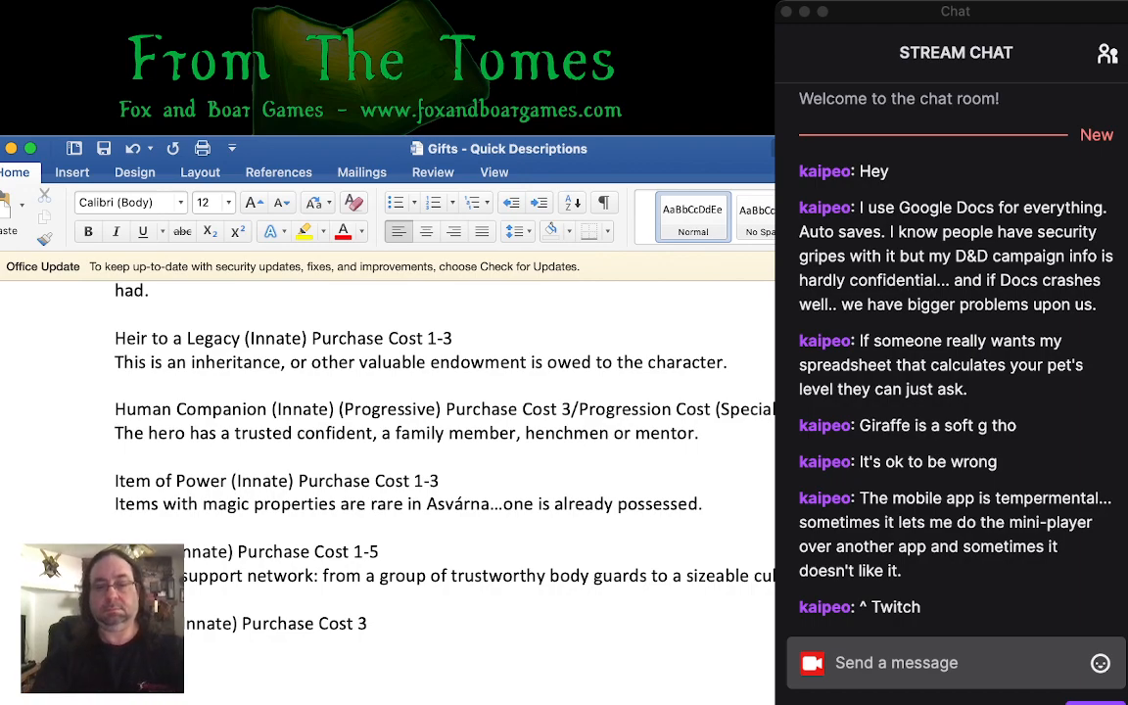
pyautogui.write('power in ')
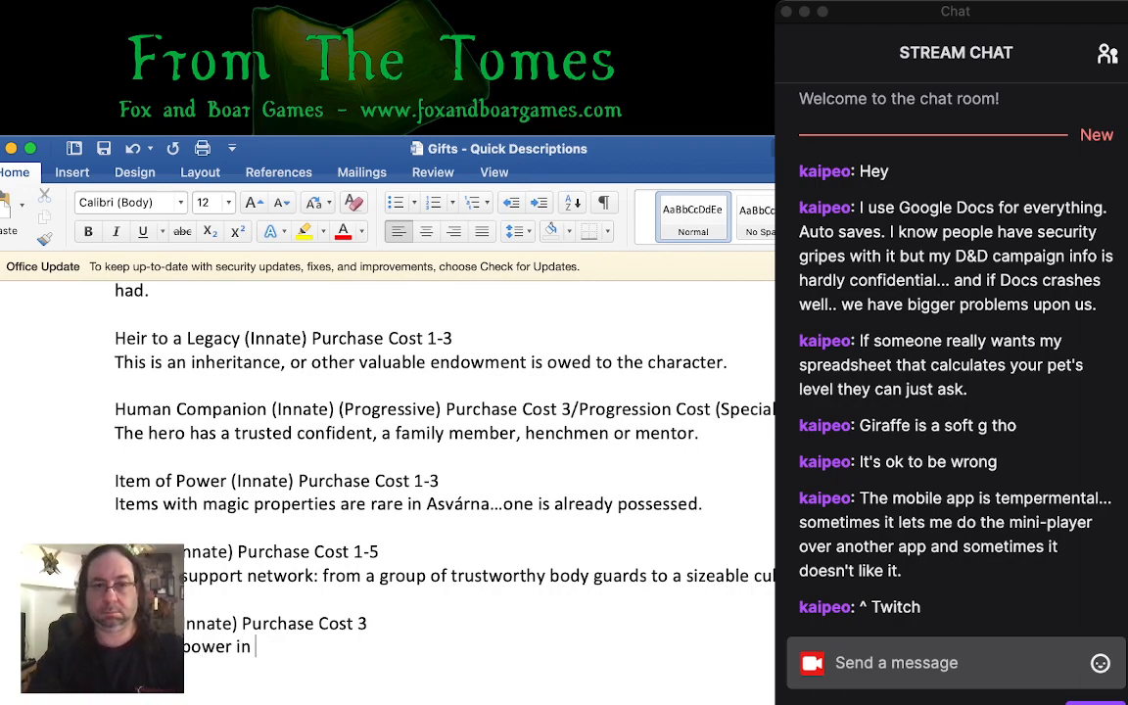
pyautogui.write('being known and')
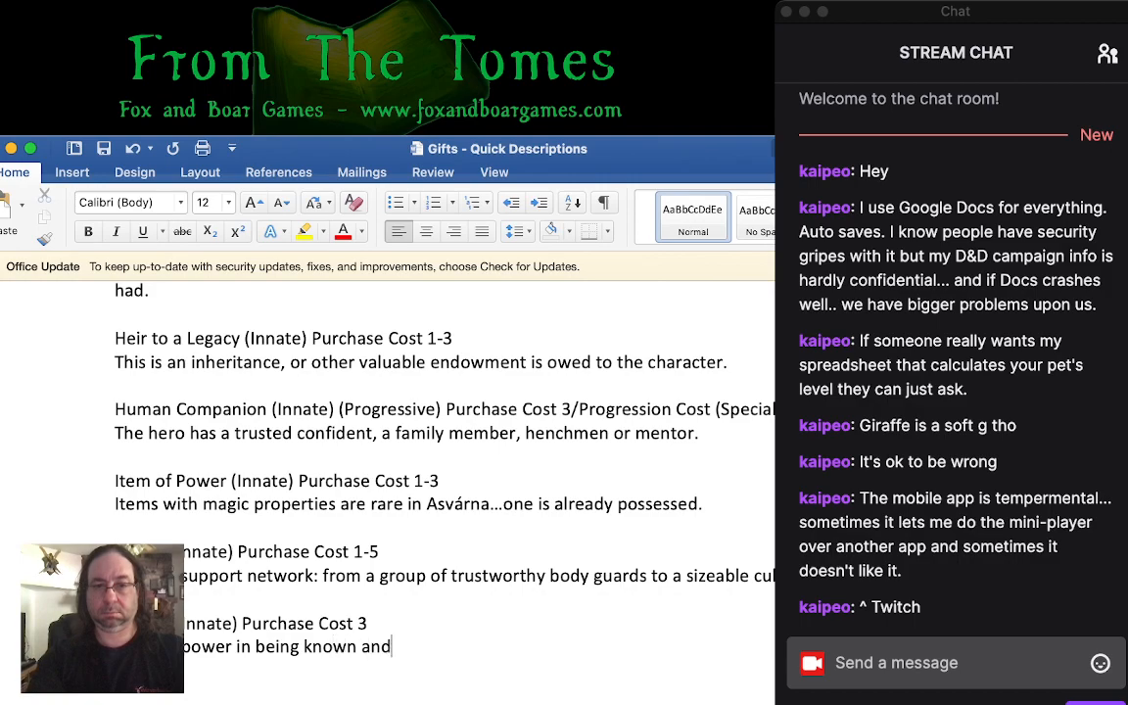
pyautogui.write(' seen in cert')
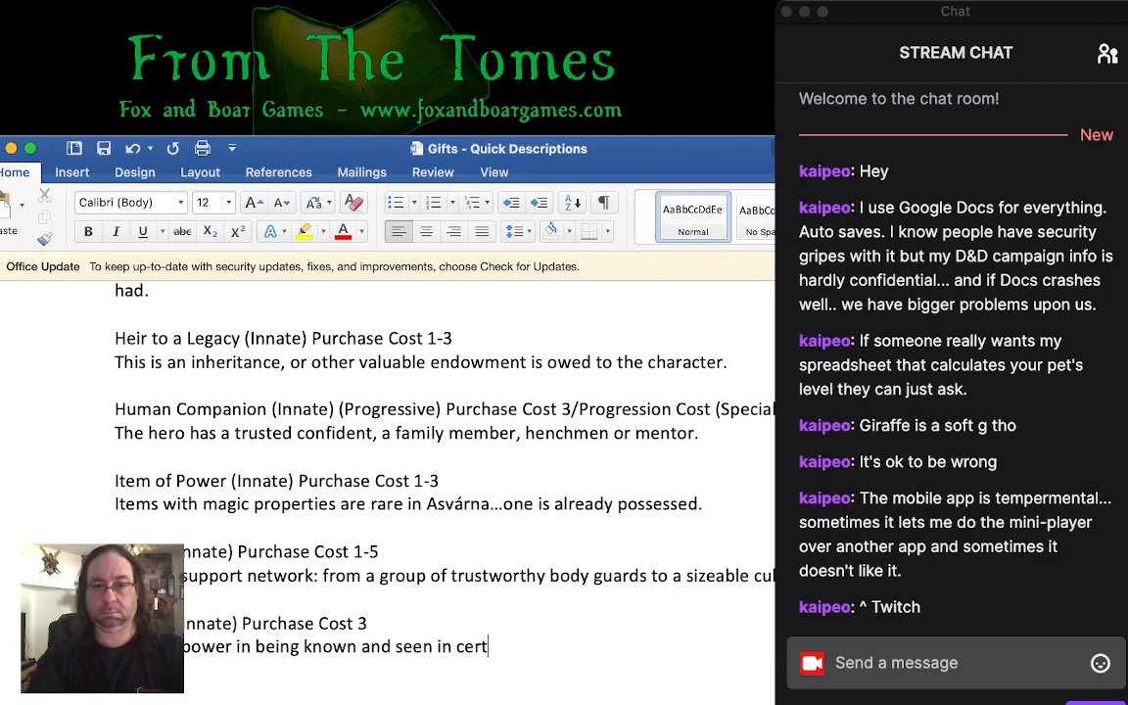
pyautogui.write('ain circles.')
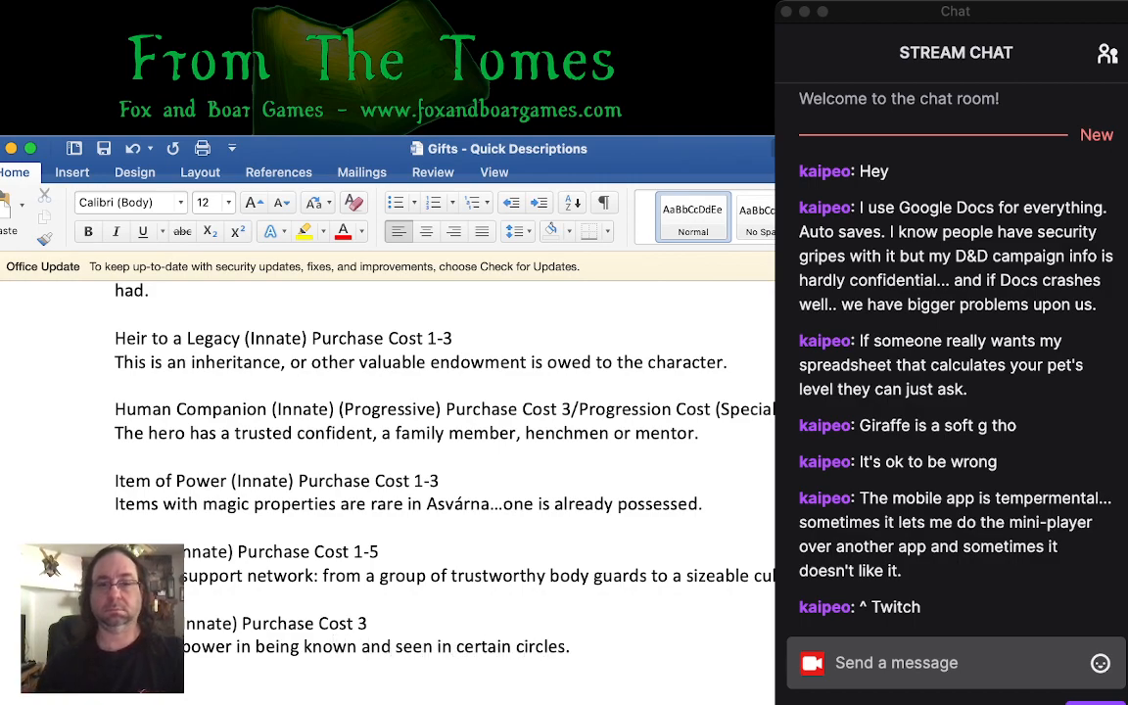
# - Reword the Station description by replacing "known and seen in" with "prominent within"
pyautogui.scroll(-1, 399, 423)
pyautogui.scroll(-4, 391, 460)
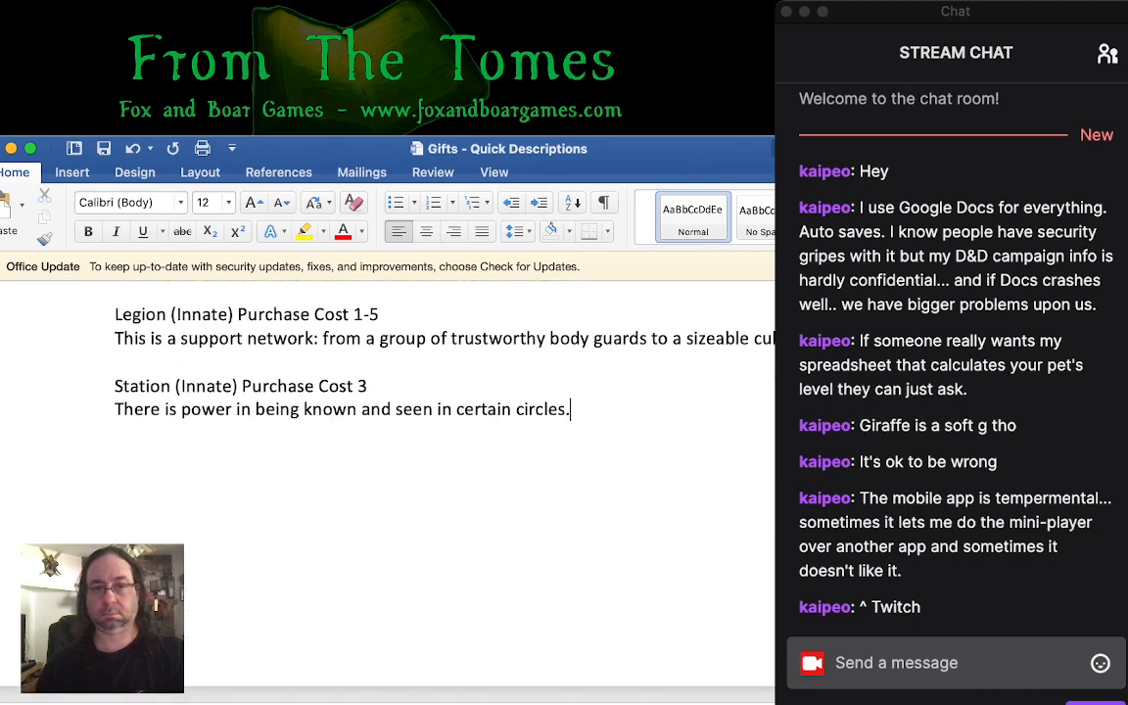
pyautogui.scroll(3, 392, 460)
pyautogui.moveTo(361, 565); pyautogui.dragTo(453, 565)
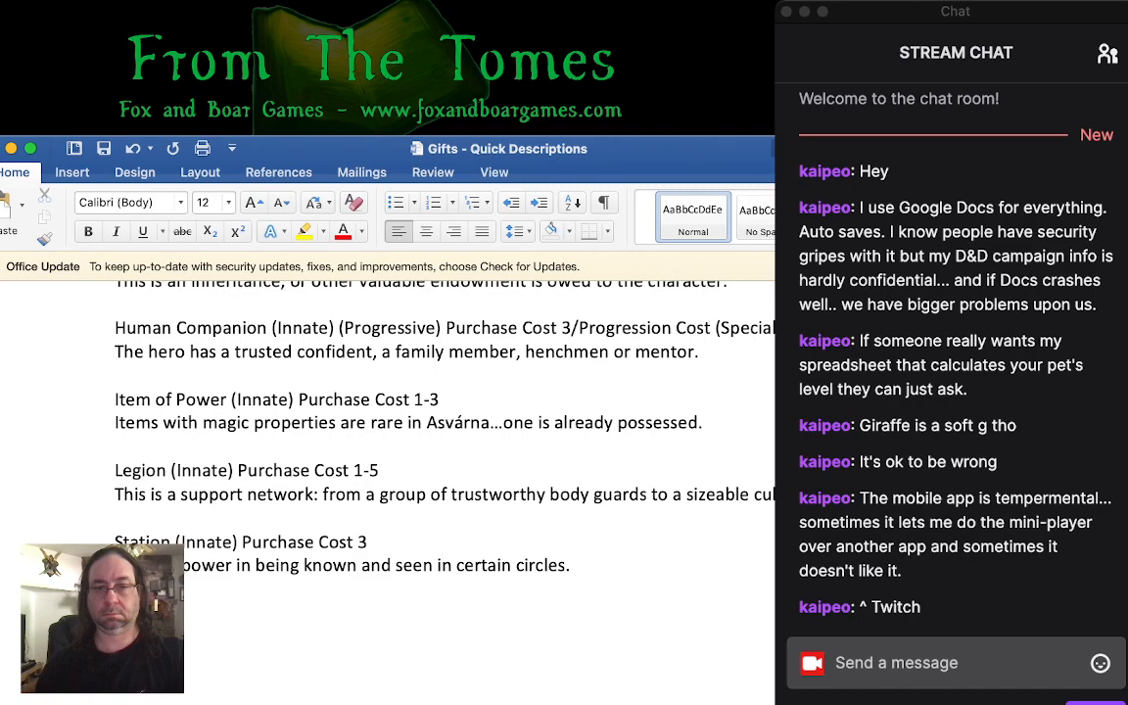
pyautogui.moveTo(364, 566); pyautogui.dragTo(452, 566)
pyautogui.click(334, 565)
pyautogui.write('prominent within')
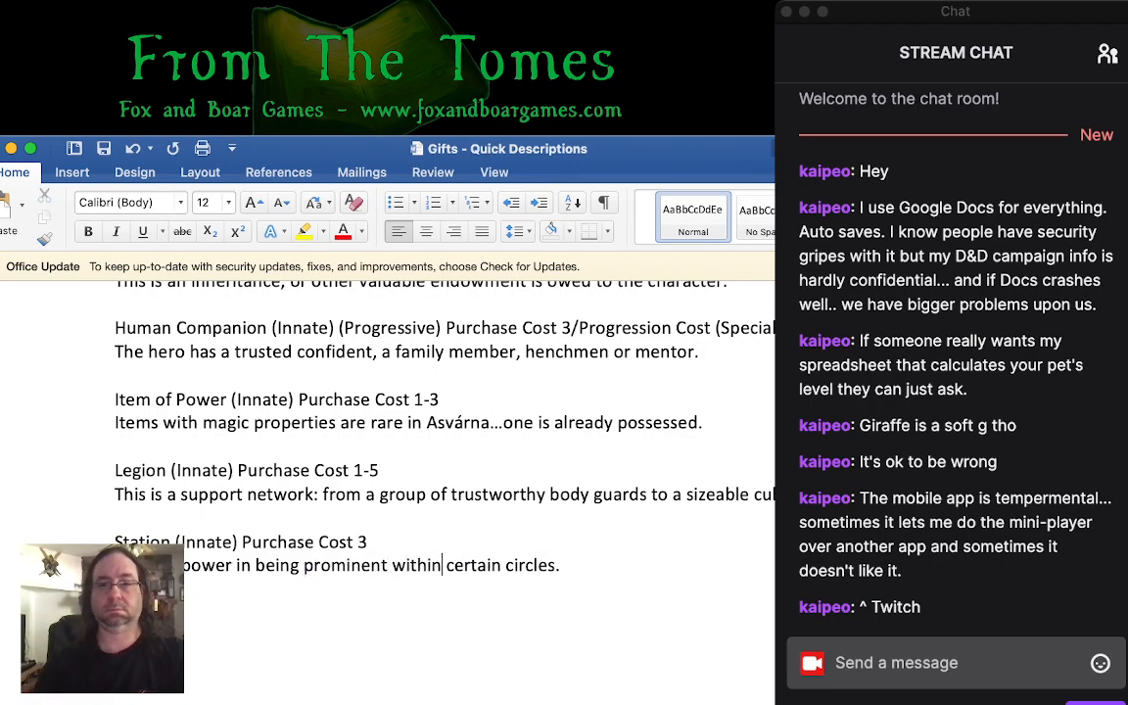
# - Add the heading "Supernatural Gifts" below the Station entry
pyautogui.press('super+Tab')
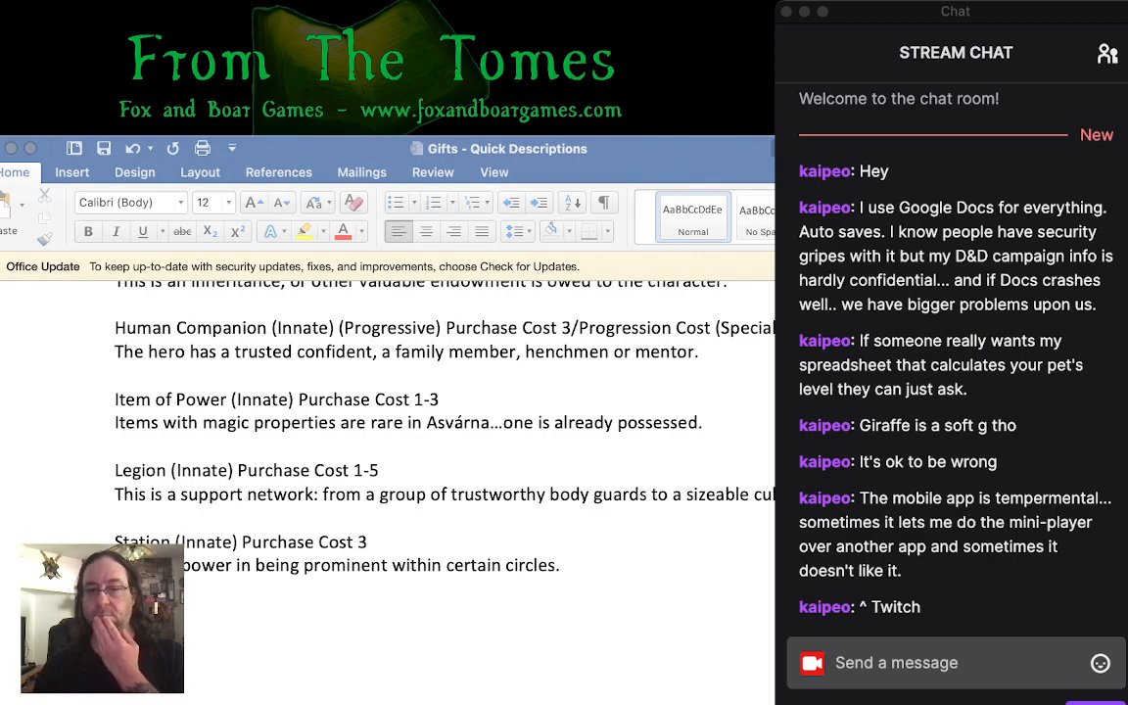
pyautogui.click(443, 565)
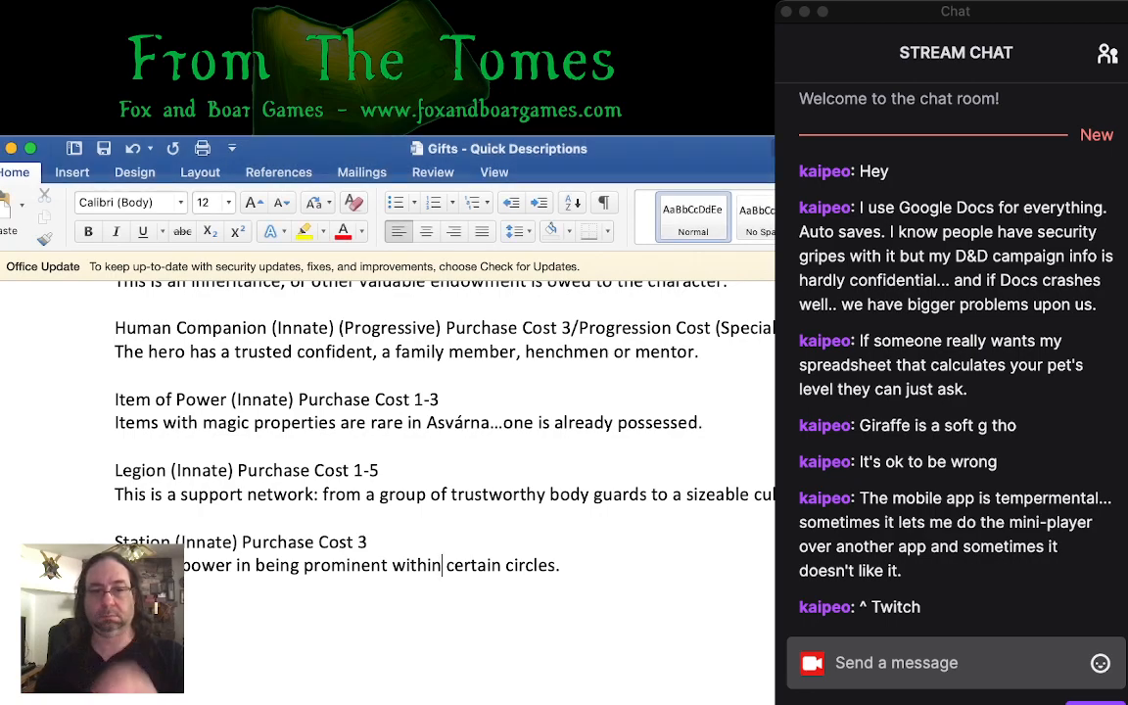
pyautogui.click(560, 566)
pyautogui.press('Return')
pyautogui.press('Return')
pyautogui.write('These are ge')
pyautogui.press('BackSpace')
pyautogui.press('BackSpace')
pyautogui.press('BackSpace')
pyautogui.press('BackSpace')
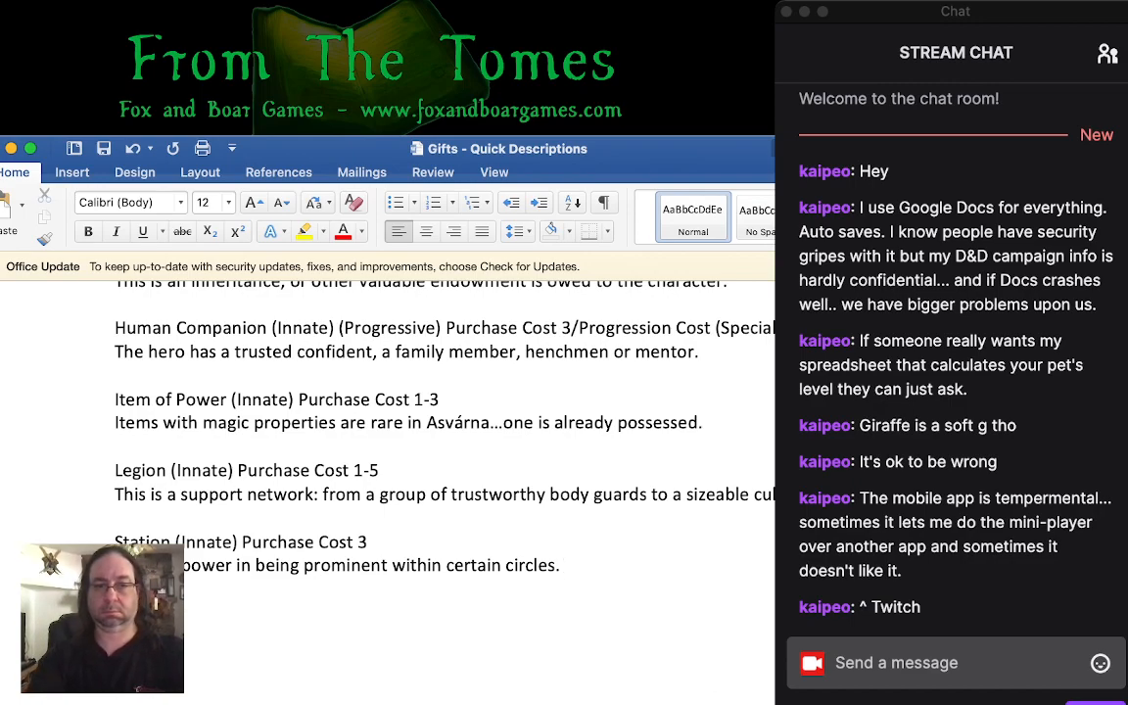
pyautogui.write('e gifts')
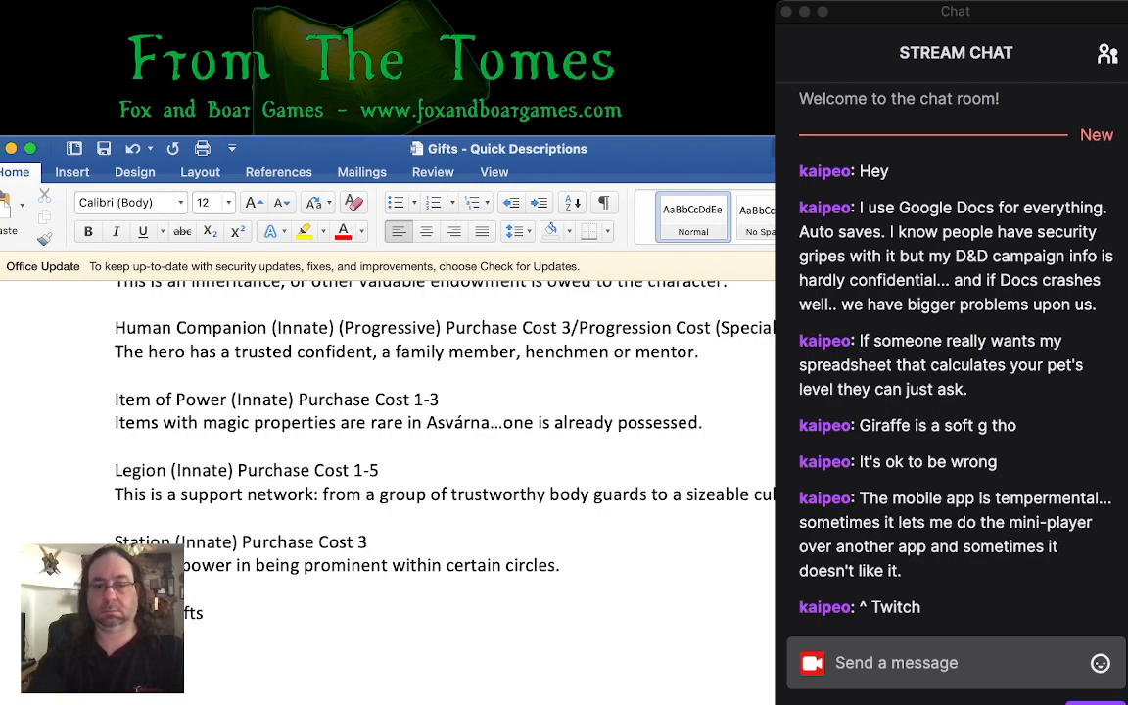
pyautogui.write('e generally')
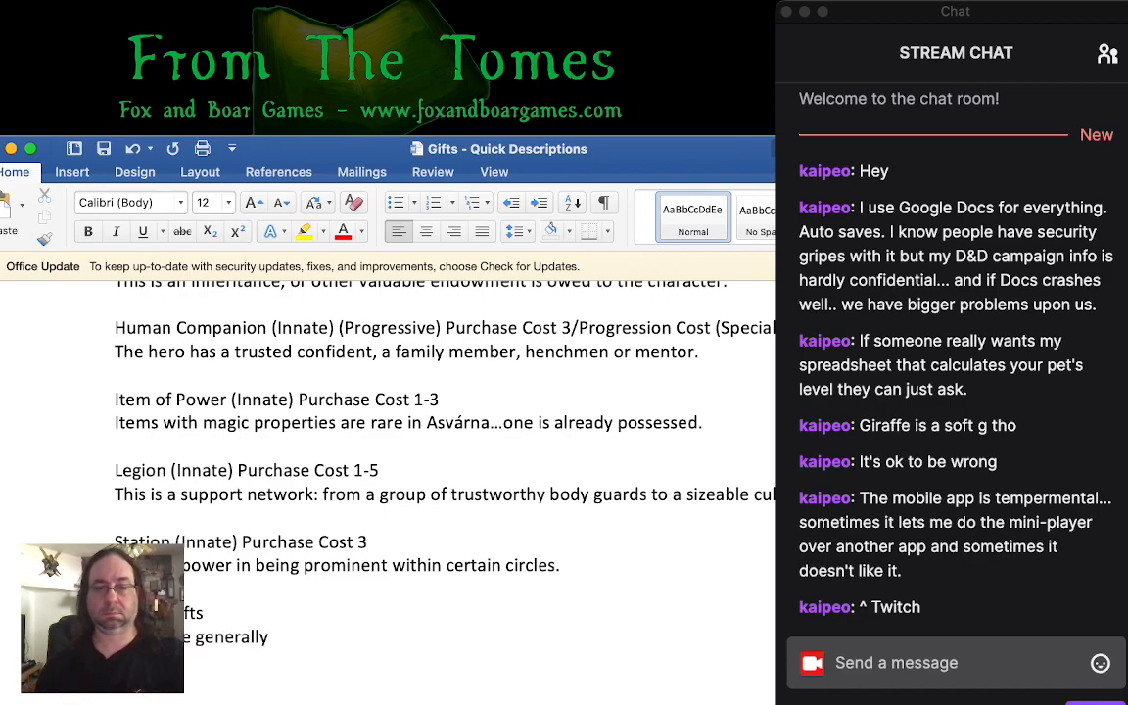
pyautogui.doubleClick(139, 613)
pyautogui.press('BackSpace')
pyautogui.write('Supernatural')
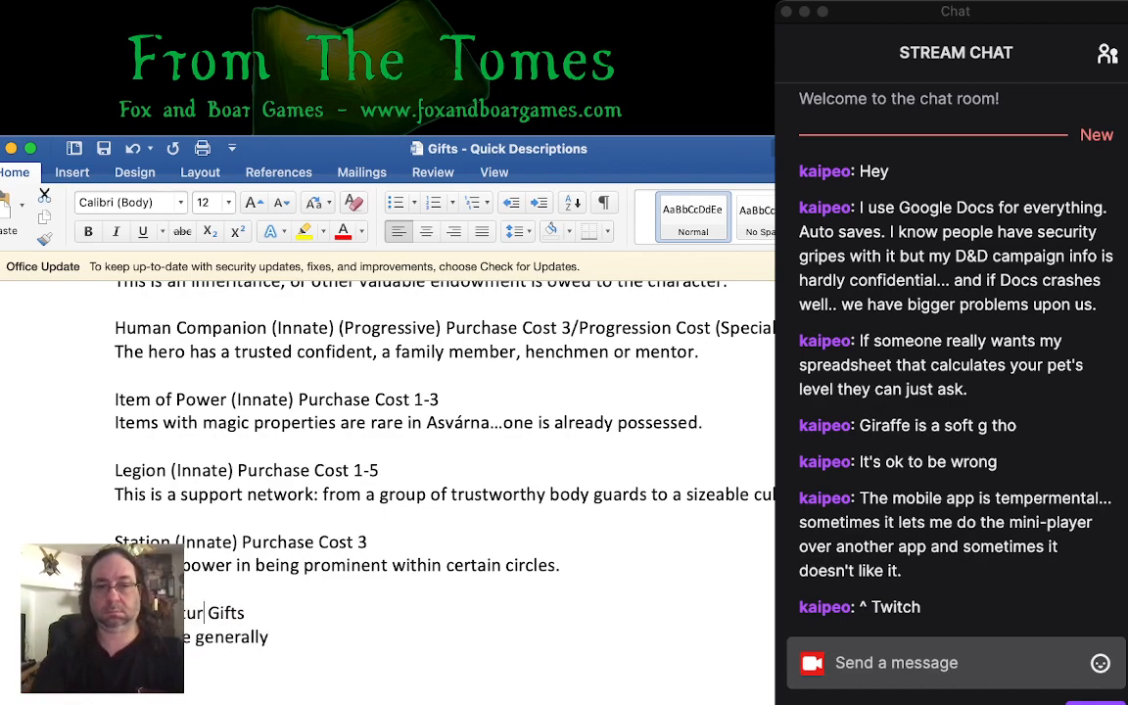
# - Replace the line under the Supernatural Gifts heading with "While some gifts appear to have a supernatural origin, these gifts grant powers that"
pyautogui.moveTo(116, 637); pyautogui.dragTo(282, 636)
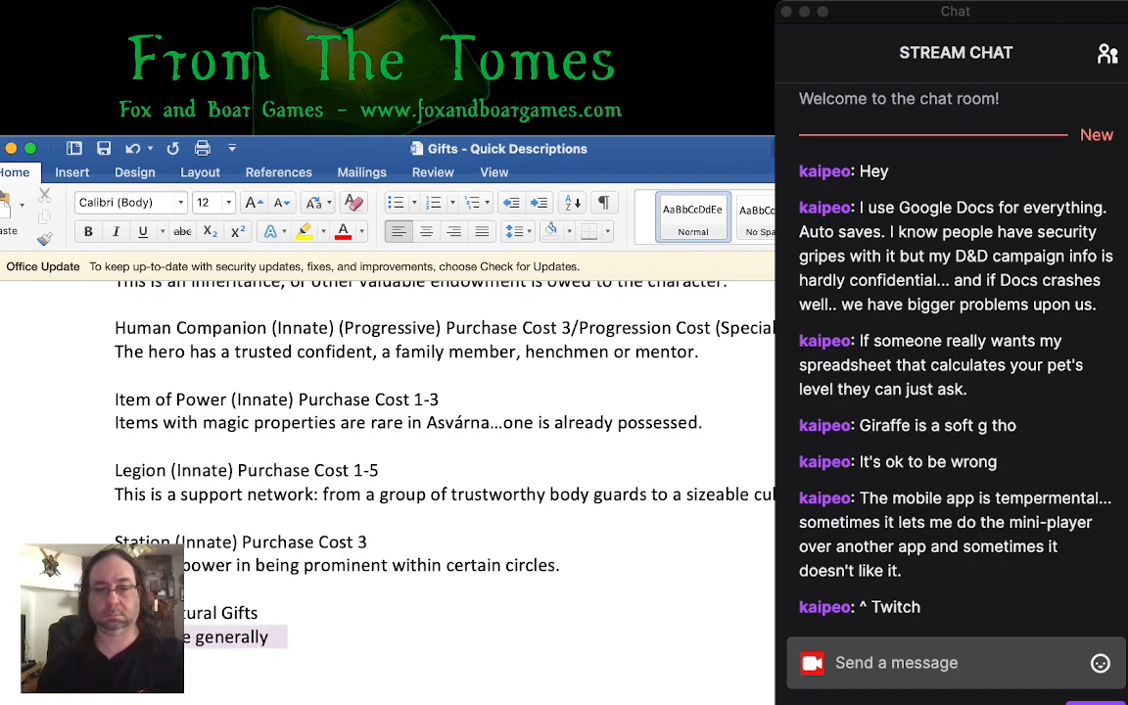
pyautogui.press('BackSpace')
pyautogui.write('Some gifts pap')
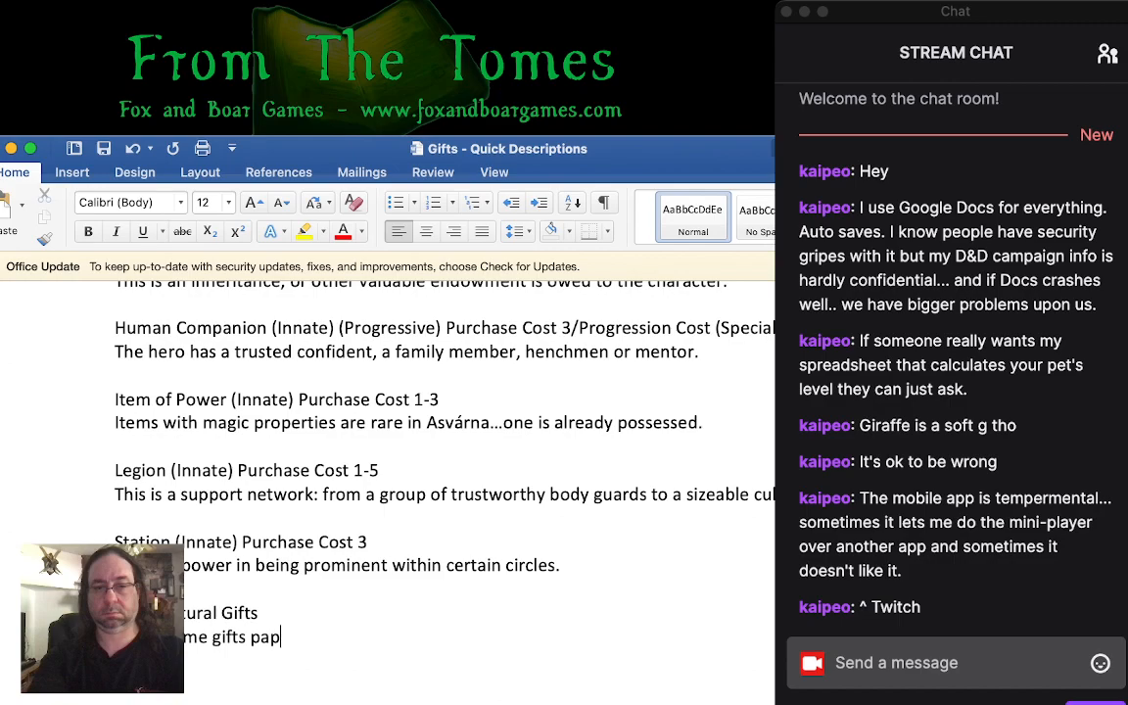
pyautogui.press('BackSpace')
pyautogui.press('BackSpace')
pyautogui.press('BackSpace')
pyautogui.write('appear to have a supernatural org')
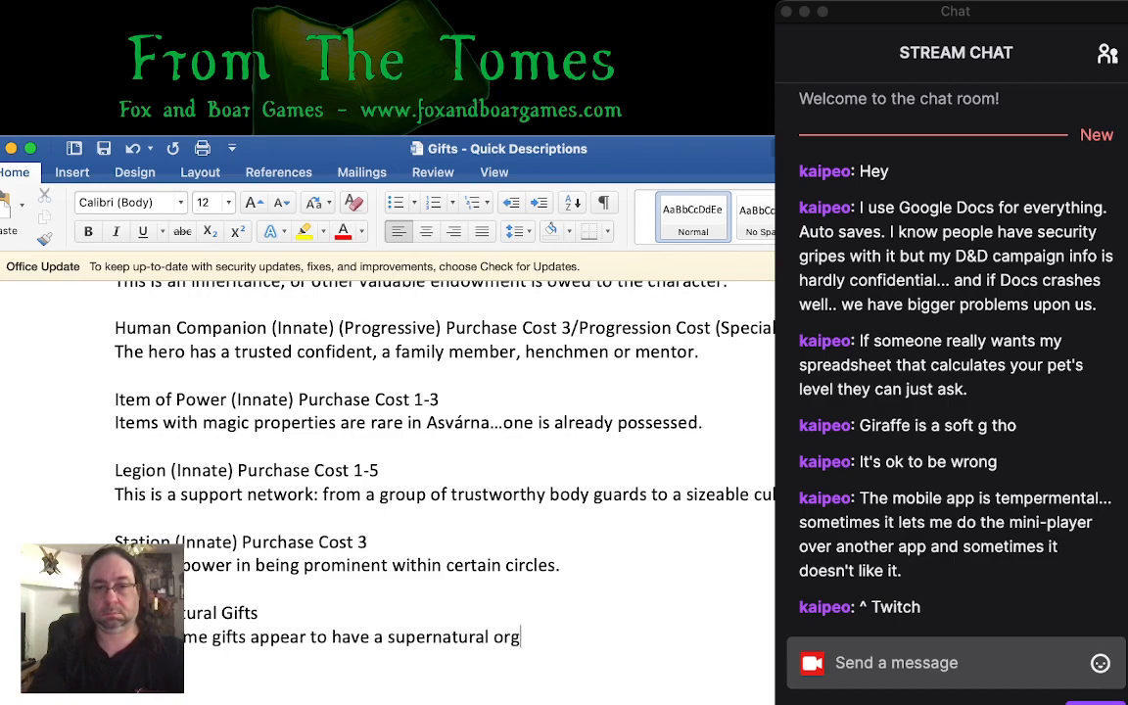
pyautogui.press('BackSpace')
pyautogui.write('igin, these gi')
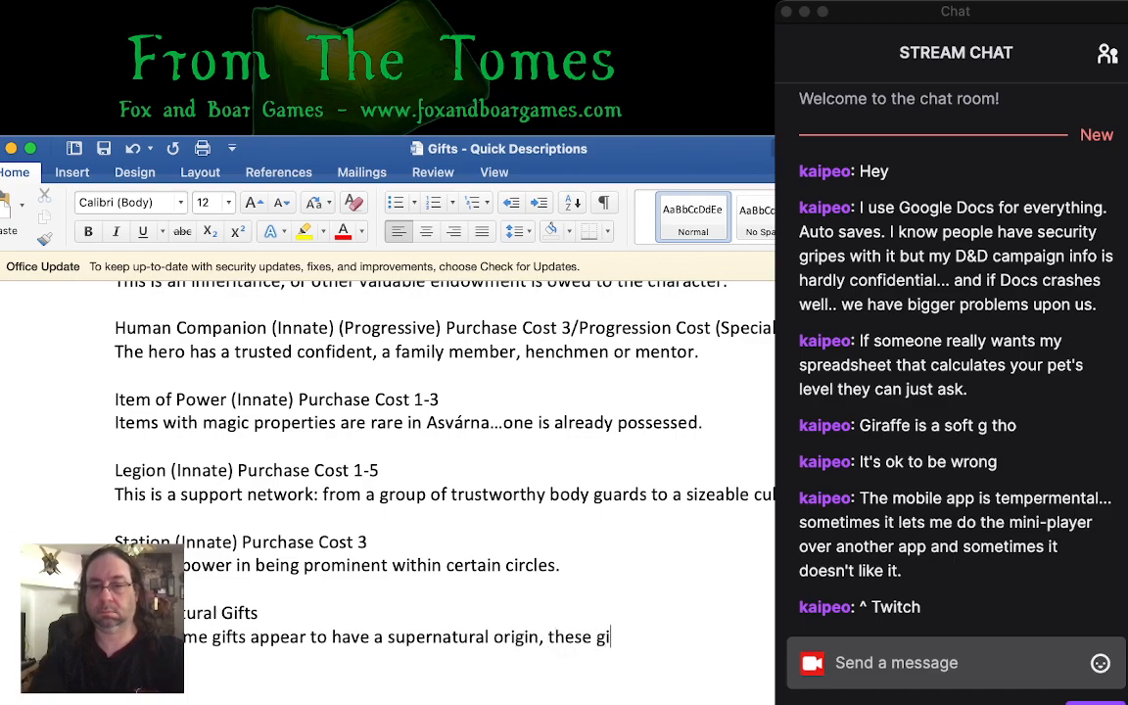
pyautogui.write('fts grant powe')
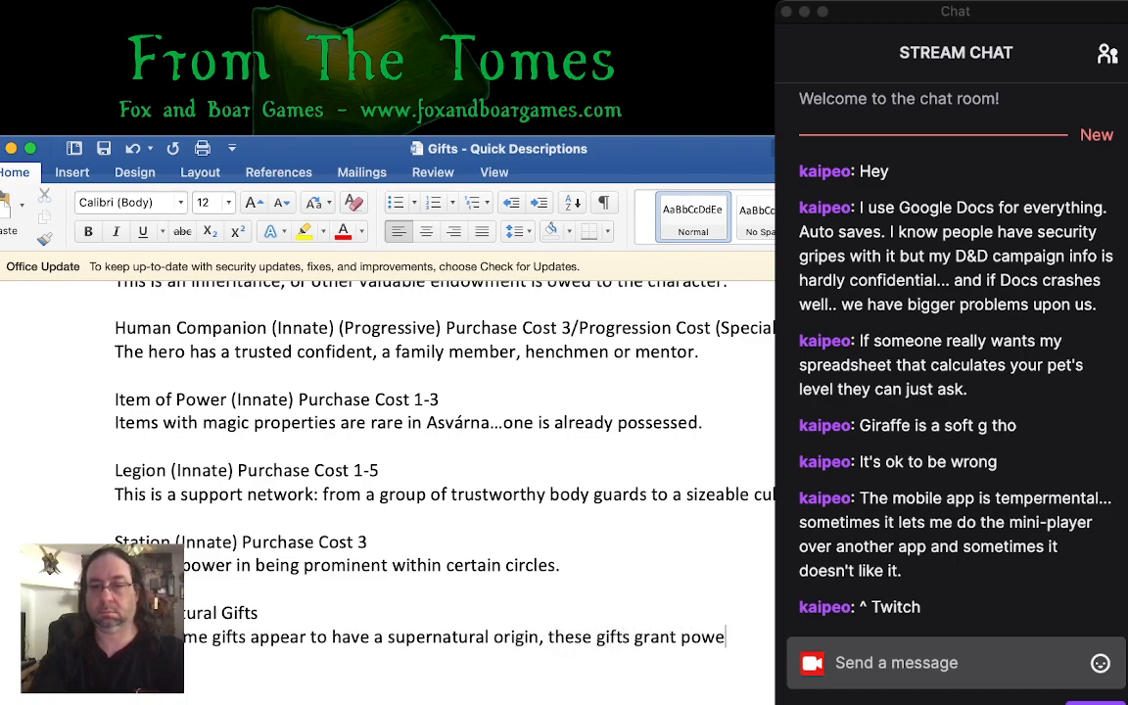
pyautogui.write('rs that')
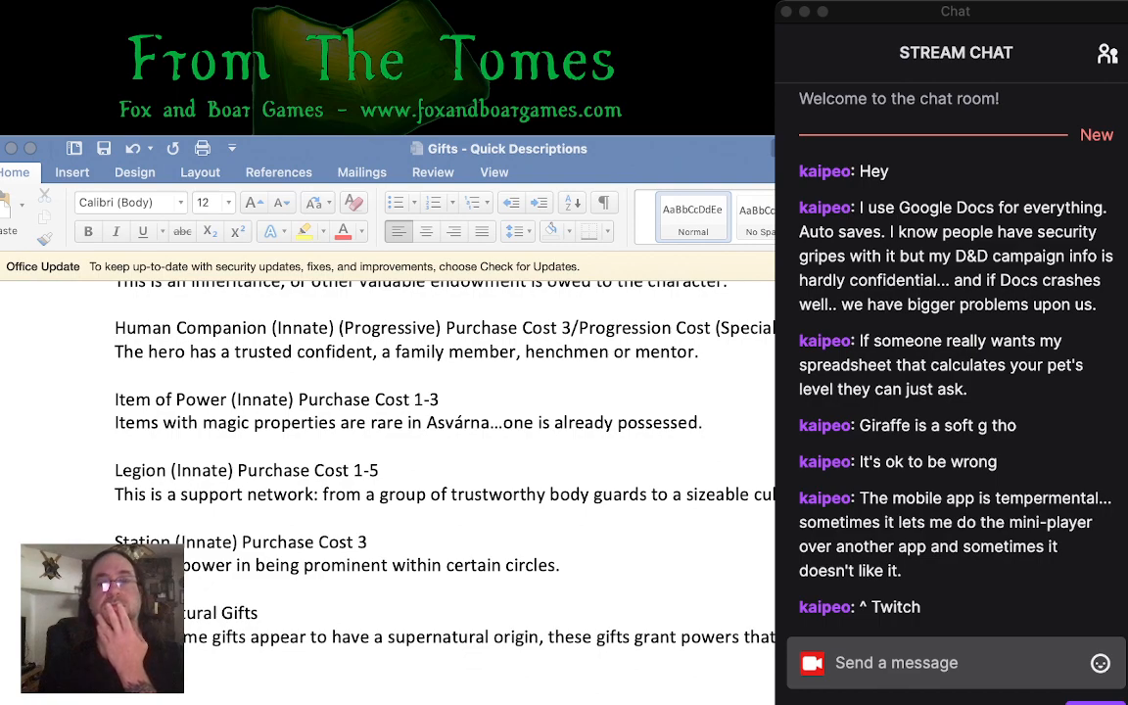
# - Continue the Supernatural Gifts introduction with "themselves as distinctly otherworldly or"
pyautogui.press('super+Tab')
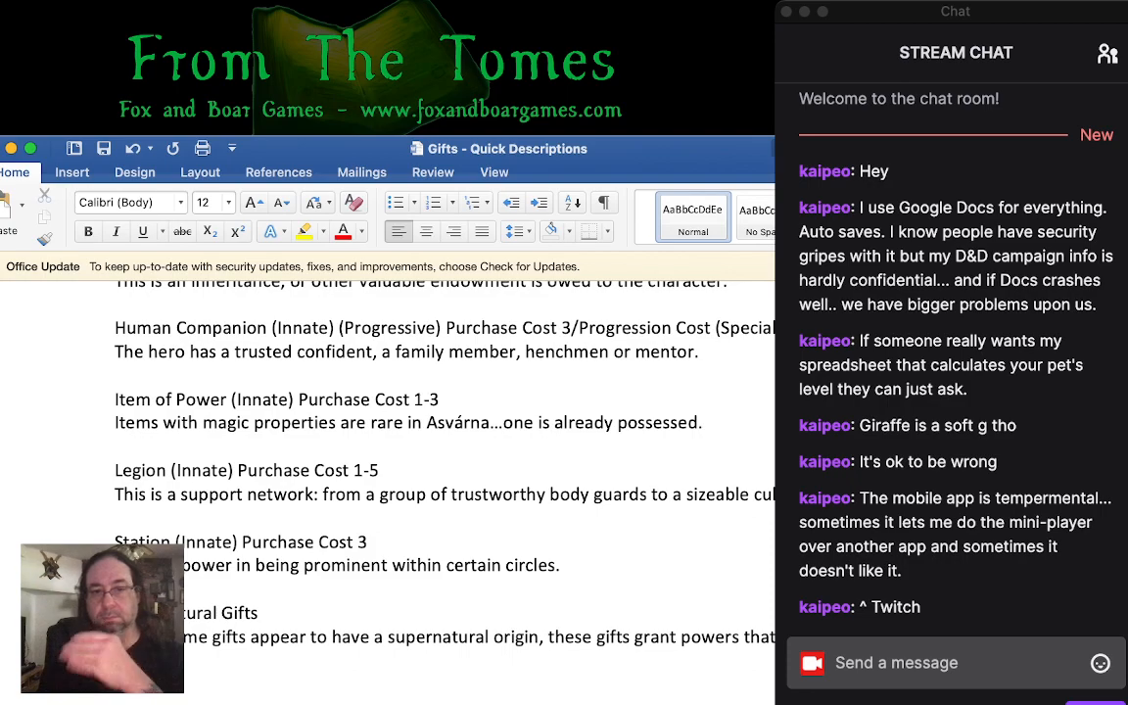
pyautogui.scroll(-3, 392, 412)
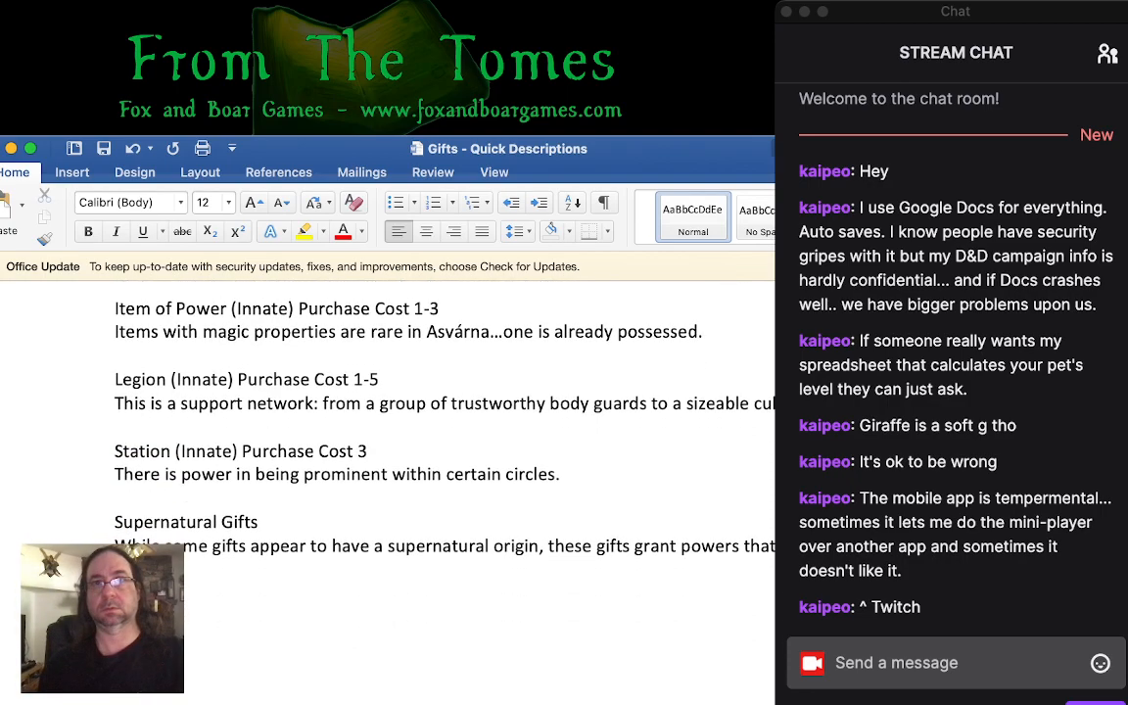
pyautogui.scroll(-5, 392, 411)
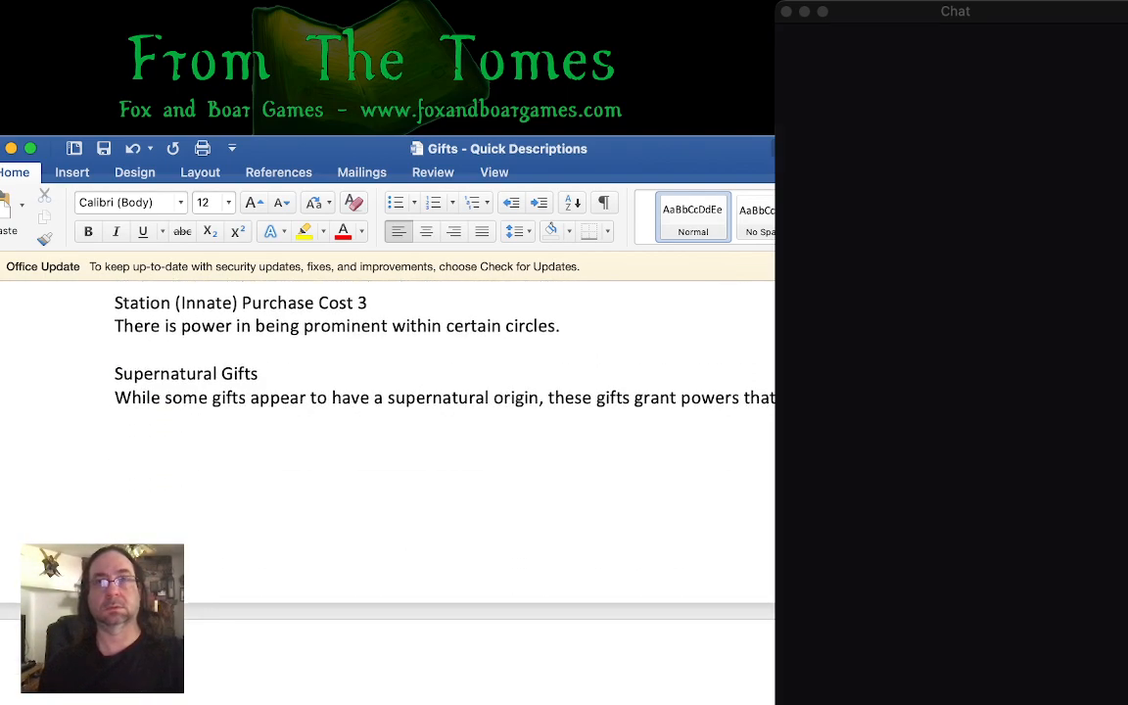
pyautogui.press('super+Tab')
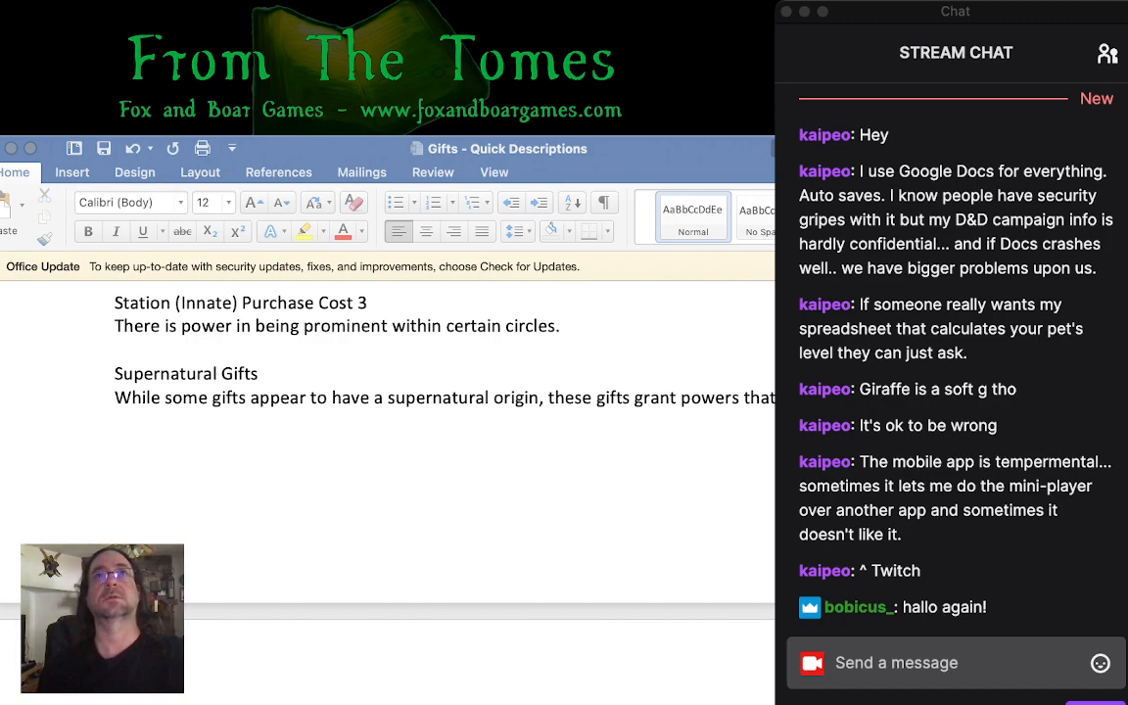
pyautogui.click(446, 430)
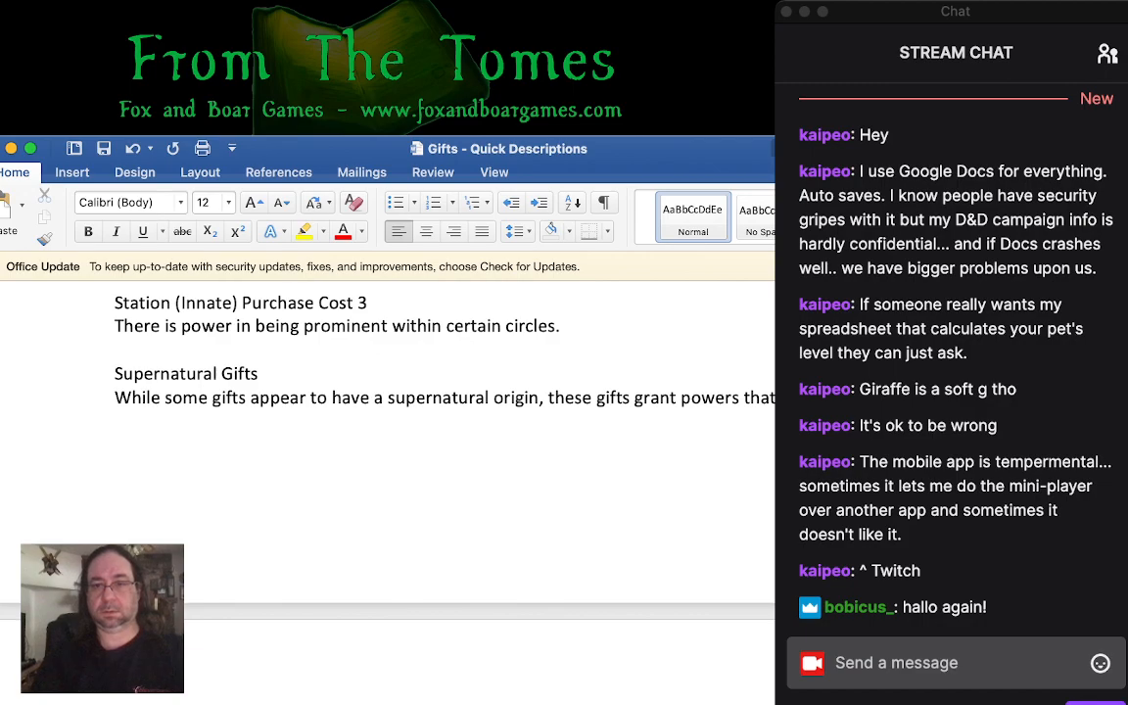
pyautogui.write('themselves as distinctly ')
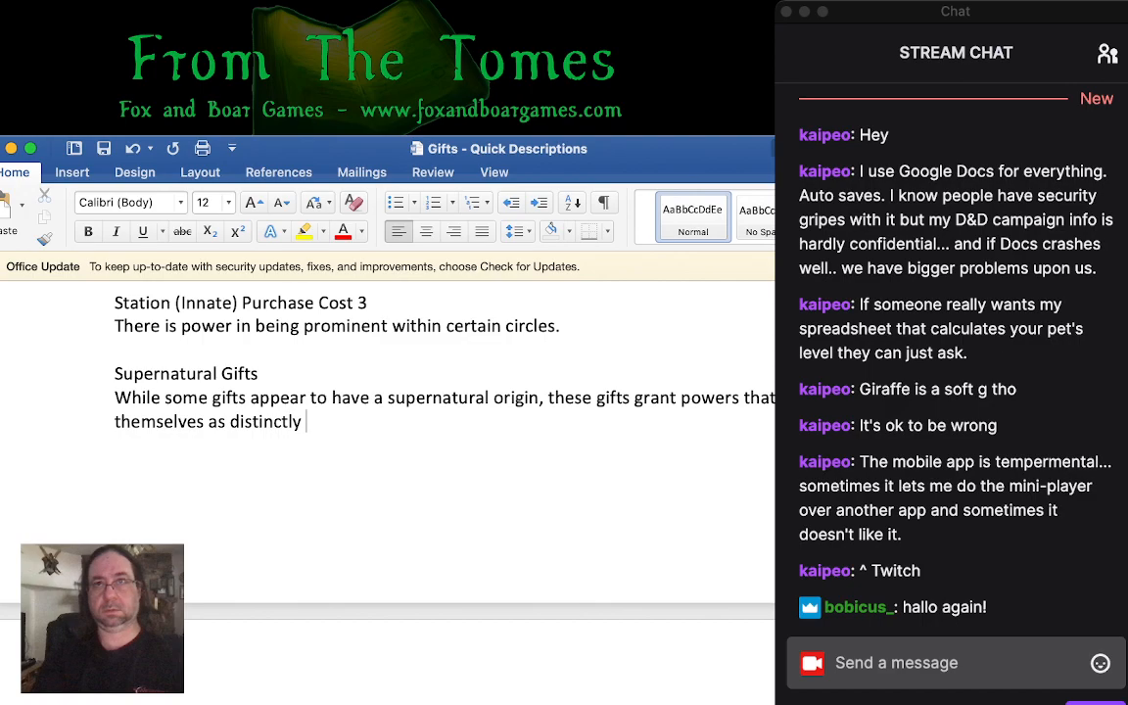
pyautogui.write('otherowrl')
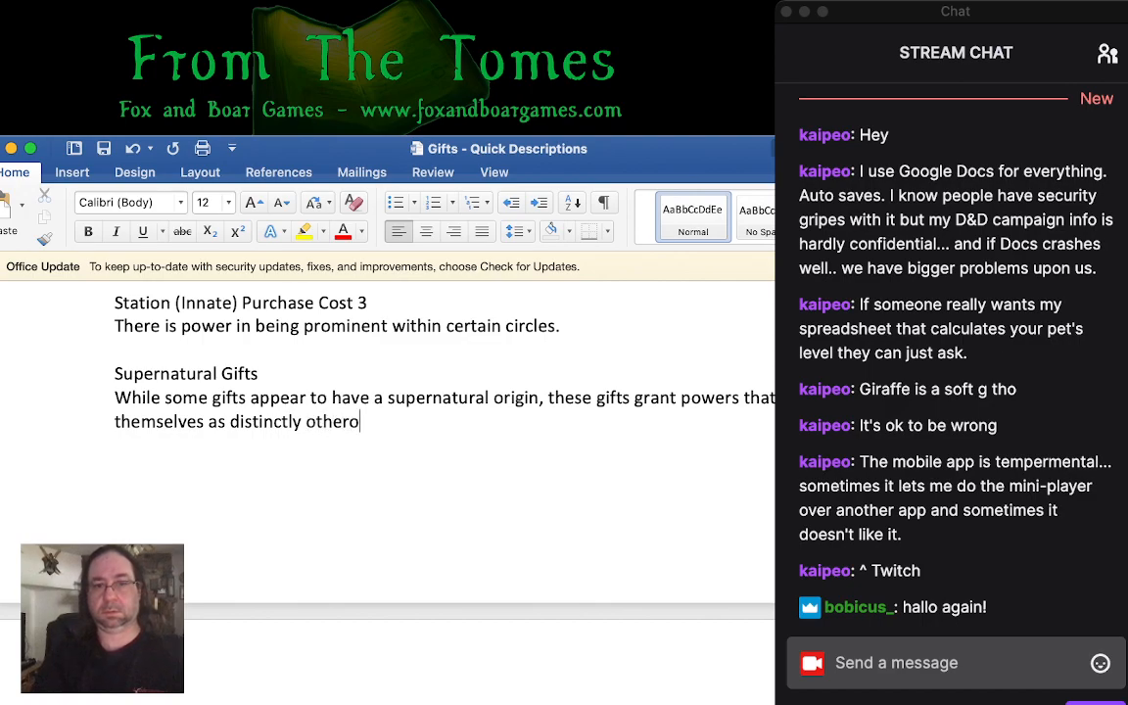
pyautogui.press('BackSpace')
pyautogui.press('BackSpace')
# - End the Supernatural Gifts introduction with "inhuman in origin."
pyautogui.press('BackSpace')
pyautogui.press('BackSpace')
pyautogui.write('worldl')
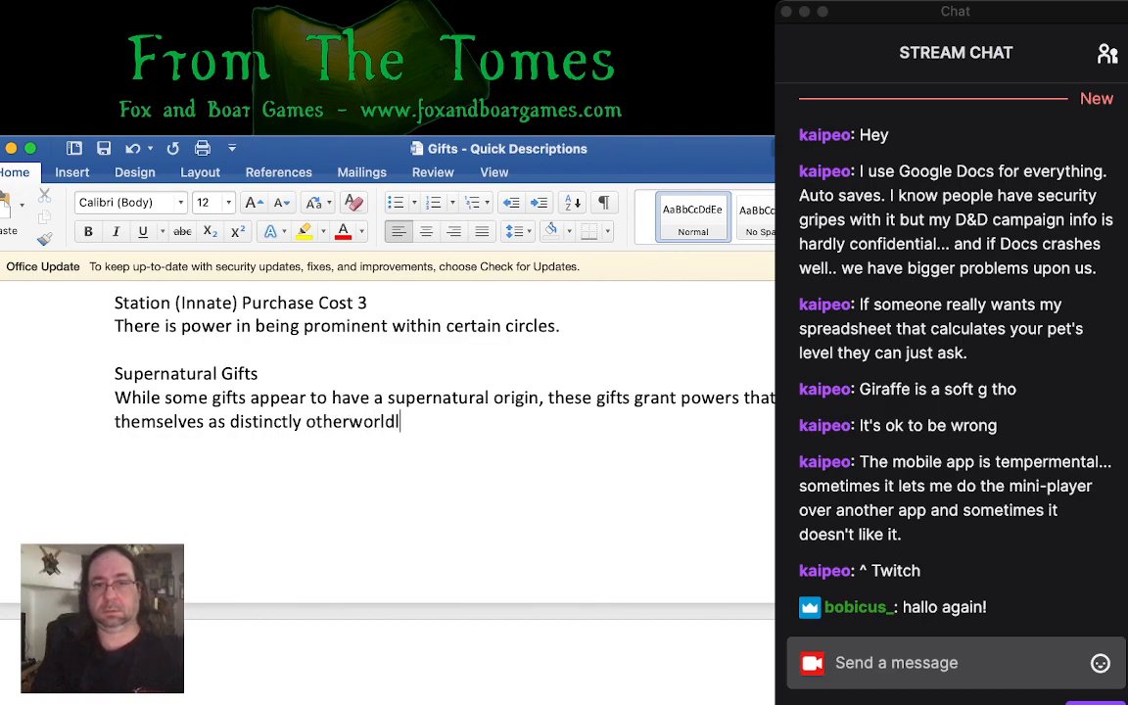
pyautogui.write('y or ingu')
pyautogui.press('BackSpace')
pyautogui.press('BackSpace')
pyautogui.write('u')
pyautogui.press('BackSpace')
pyautogui.write('human in origin')
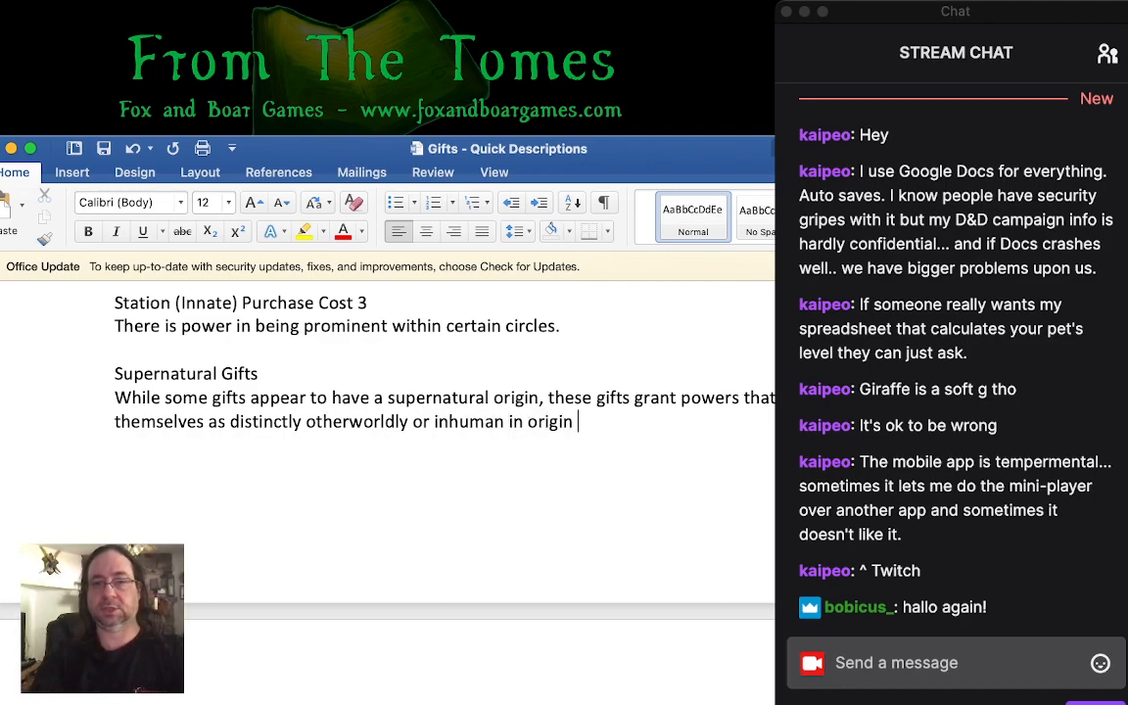
pyautogui.press('BackSpace')
pyautogui.write('.')
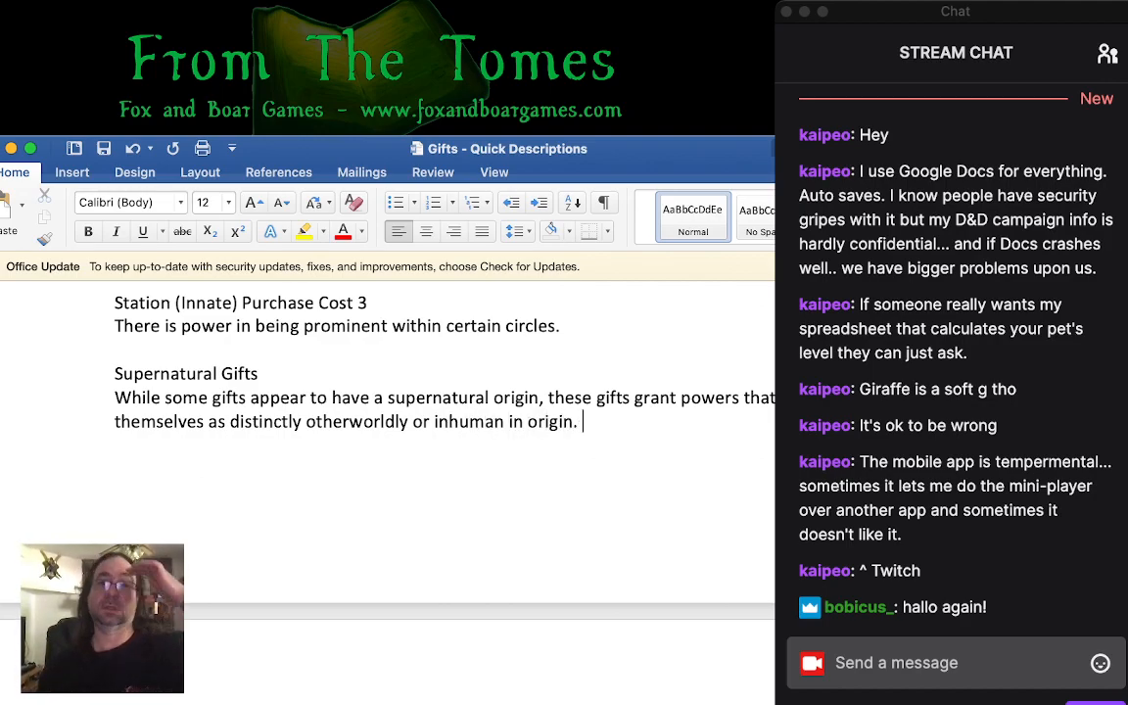
# - Make the "Supernatural Gifts" heading bold
pyautogui.press('super+Tab')
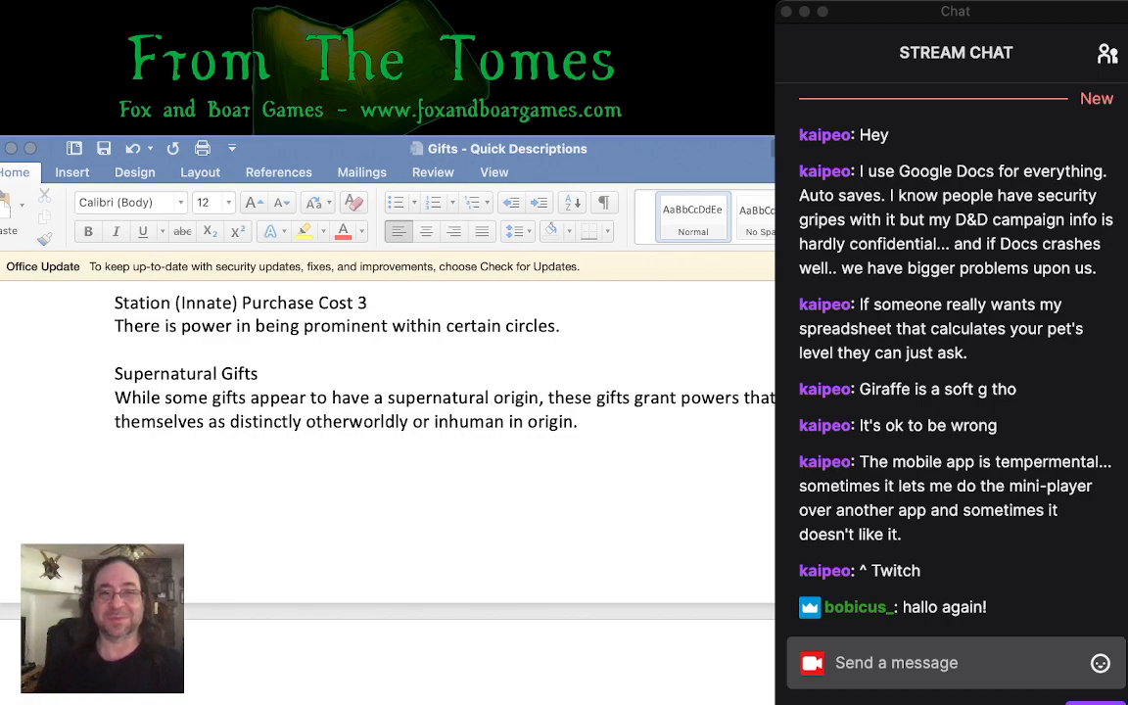
pyautogui.click(585, 422)
pyautogui.tripleClick(186, 374)
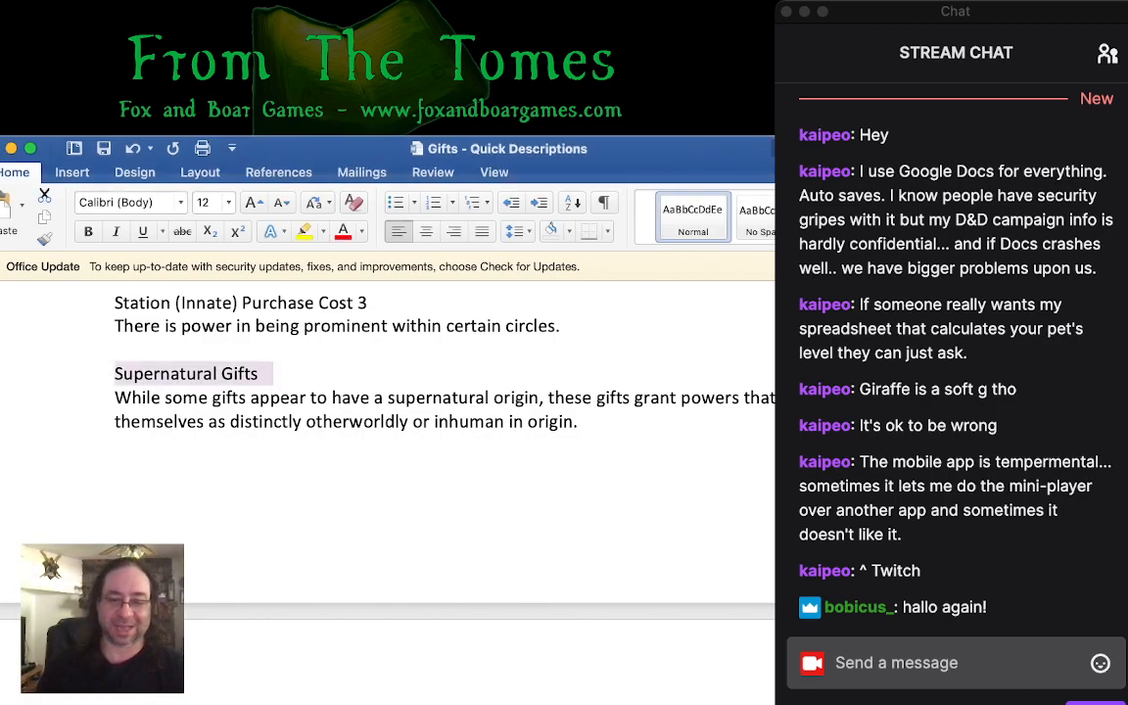
pyautogui.press('super+b')
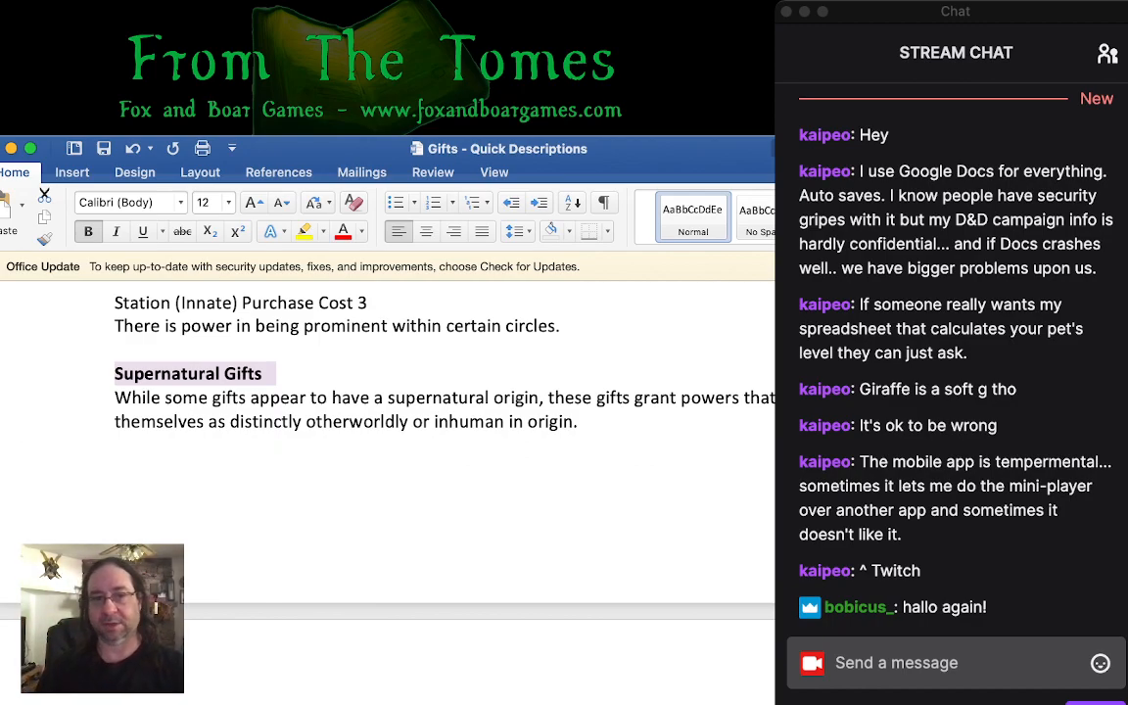
pyautogui.press('super+Tab')
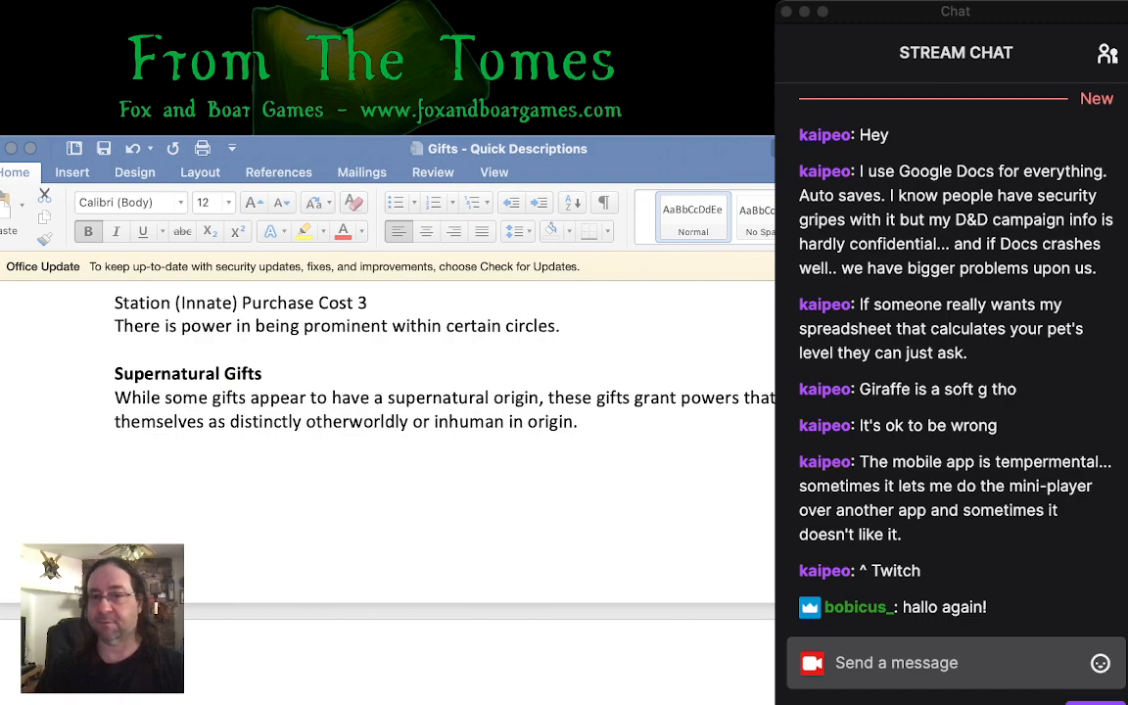
pyautogui.press('super+Tab')
pyautogui.press('super+Tab')
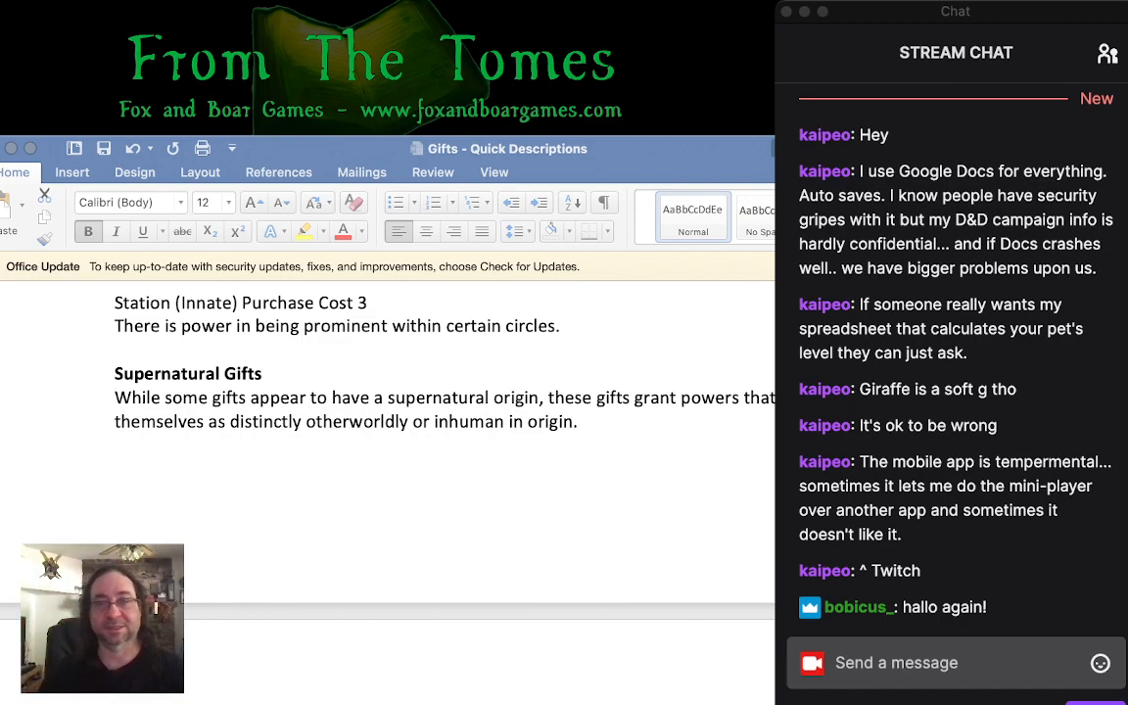
pyautogui.click(104, 374)
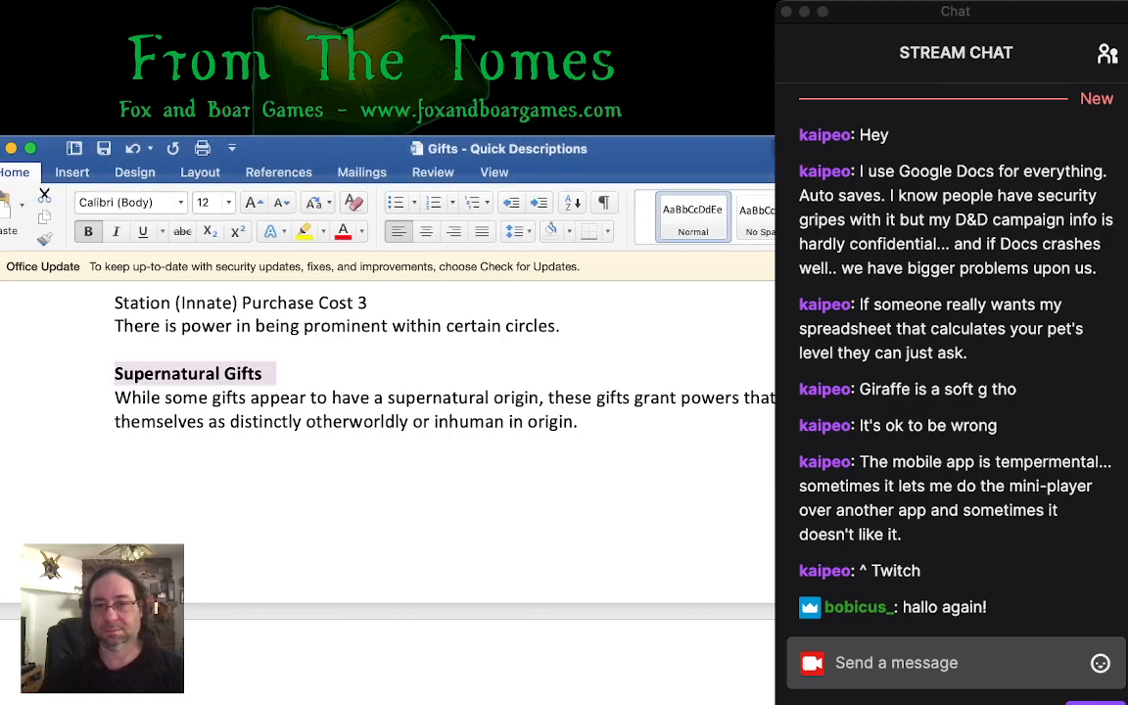
pyautogui.press('super+Tab')
pyautogui.press('super+Tab')
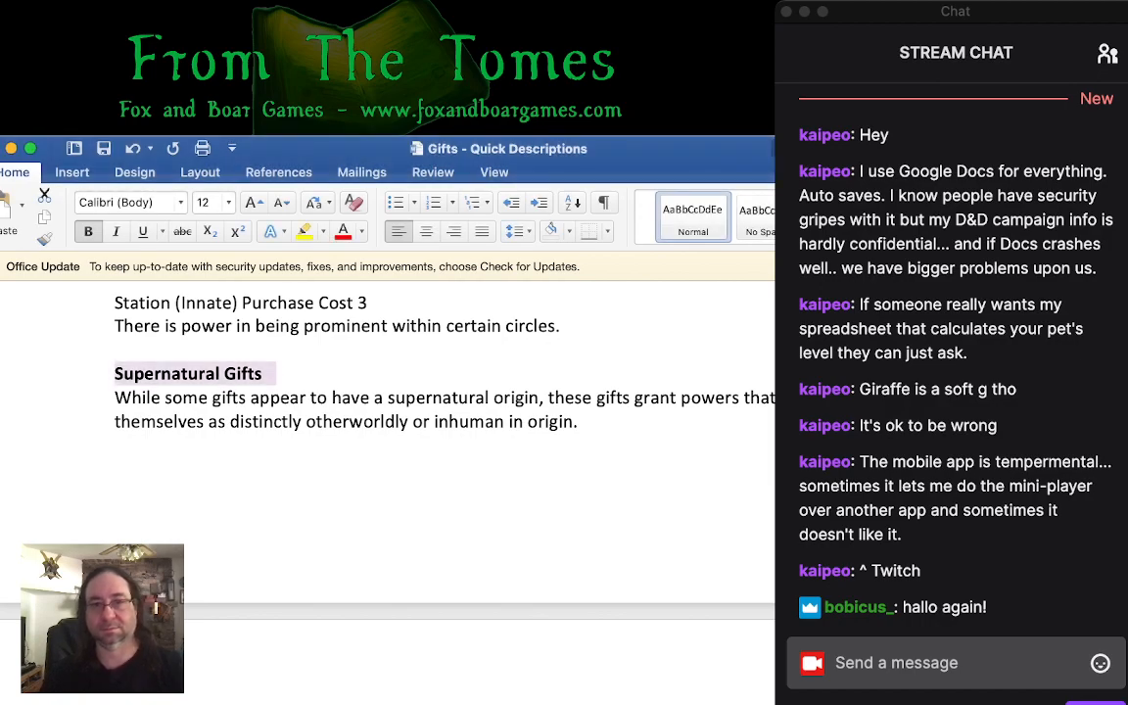
# - Add the entry heading "Magic (Special) Purchase Cost 4" below the Supernatural Gifts introduction, separated by a blank line
pyautogui.click(589, 422)
pyautogui.press('Return')
pyautogui.press('Return')
pyautogui.write('Magic')
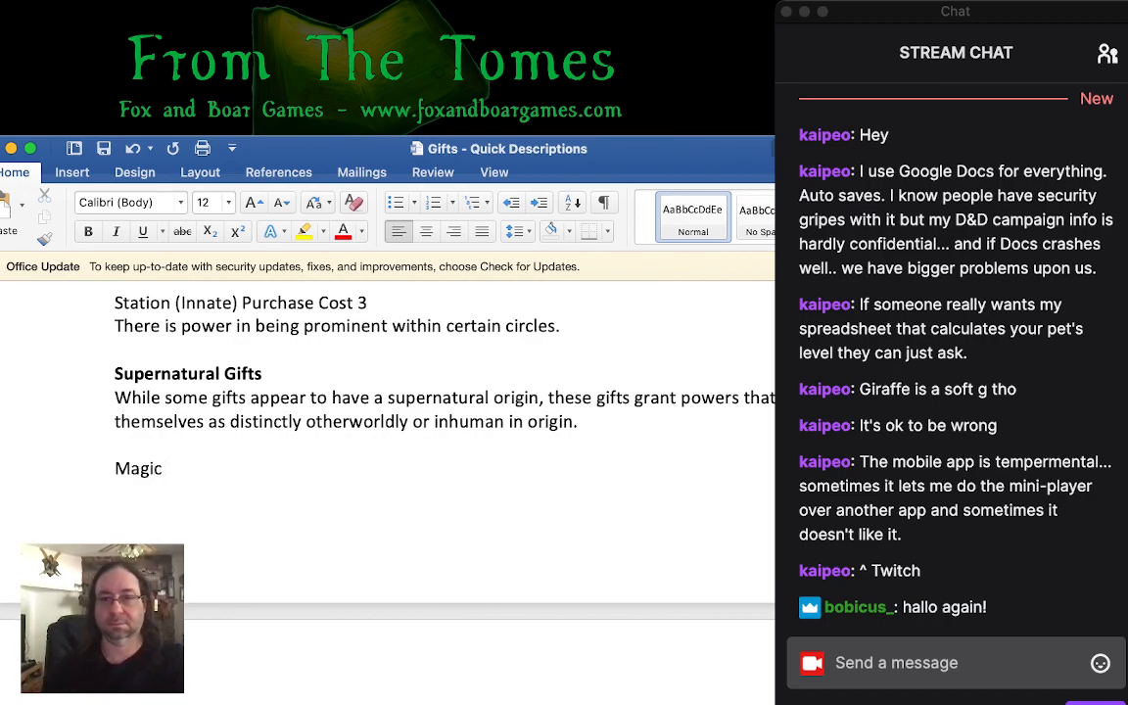
pyautogui.press('super+Tab')
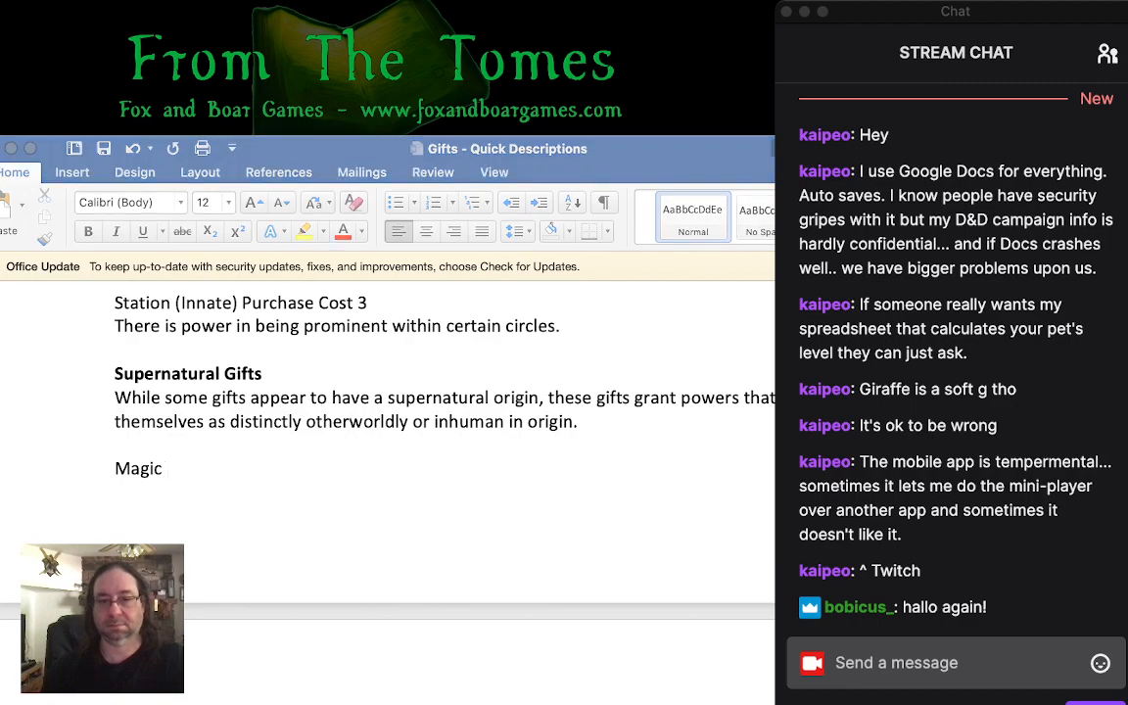
pyautogui.press('super+Tab')
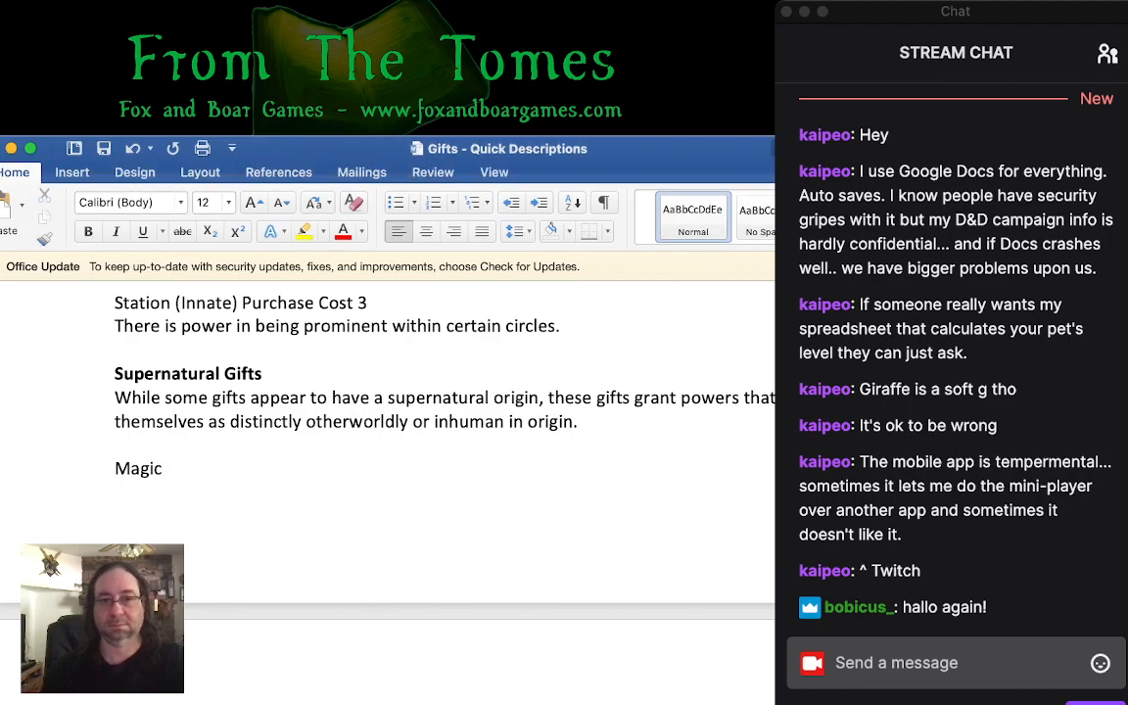
pyautogui.write('(Spe')
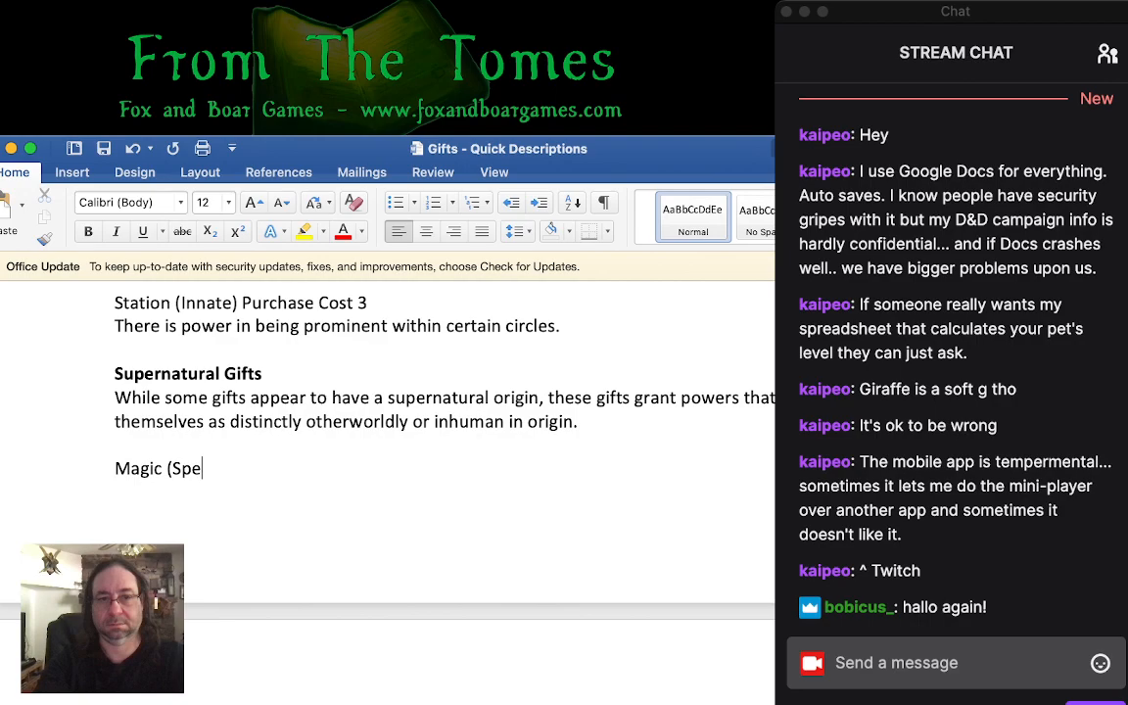
pyautogui.write('cial) Cost')
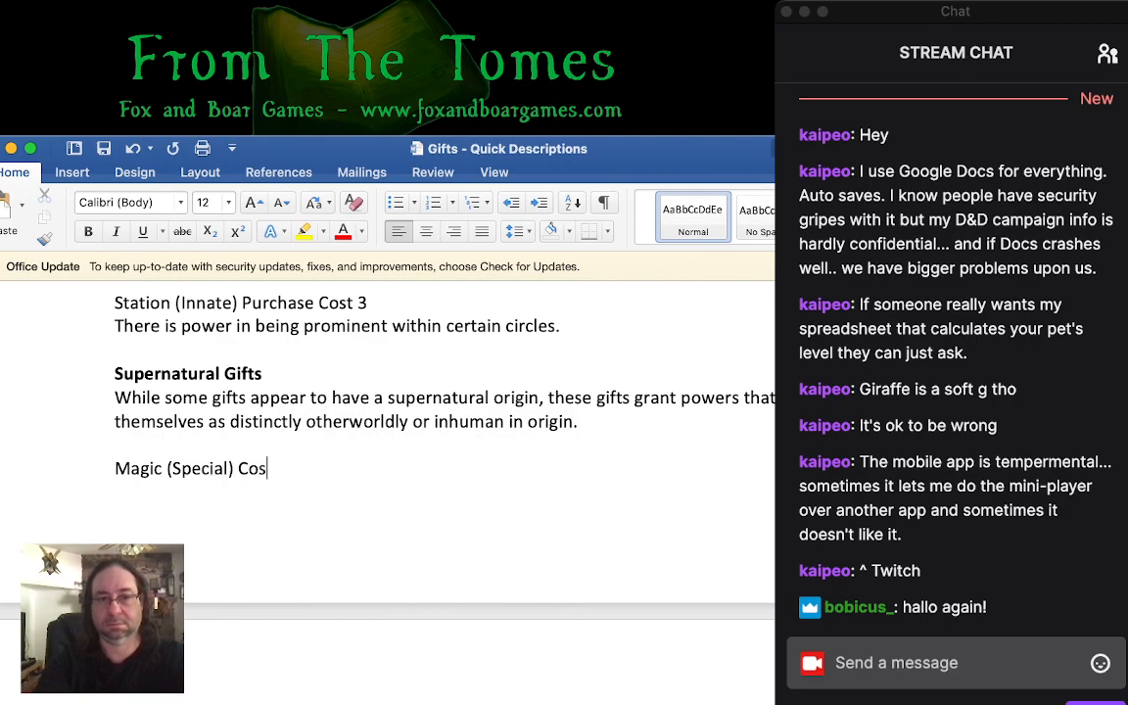
pyautogui.press('BackSpace')
pyautogui.press('BackSpace')
pyautogui.press('BackSpace')
pyautogui.press('BackSpace')
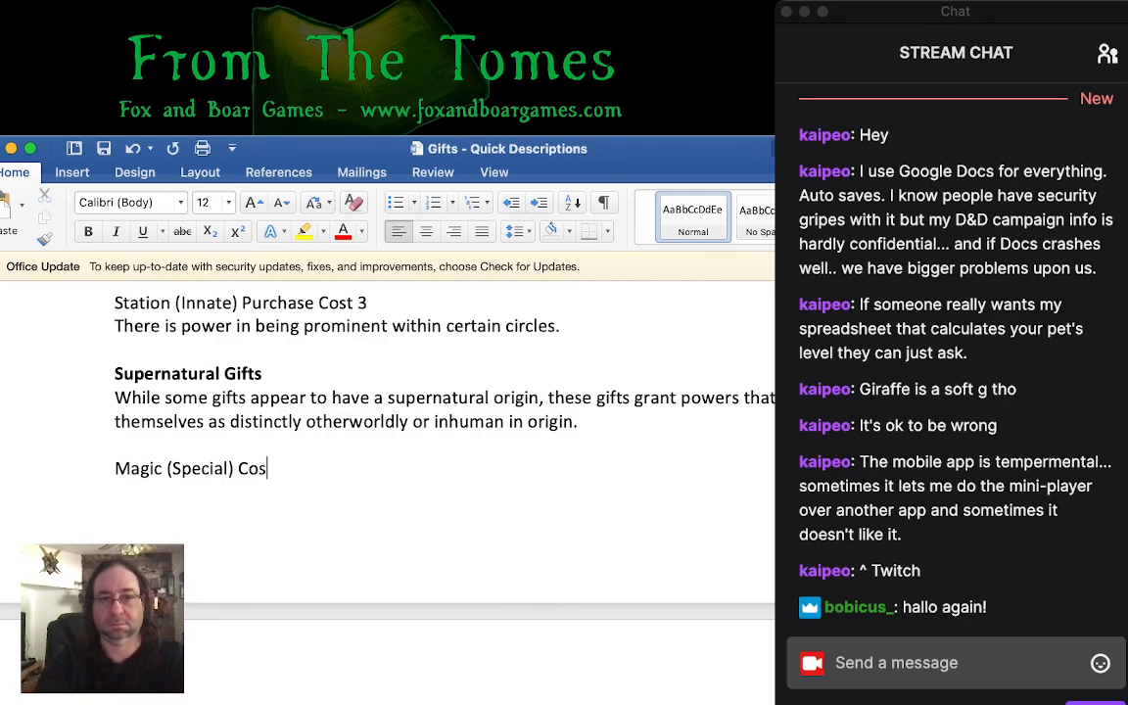
pyautogui.write('Purchase Cost 4')
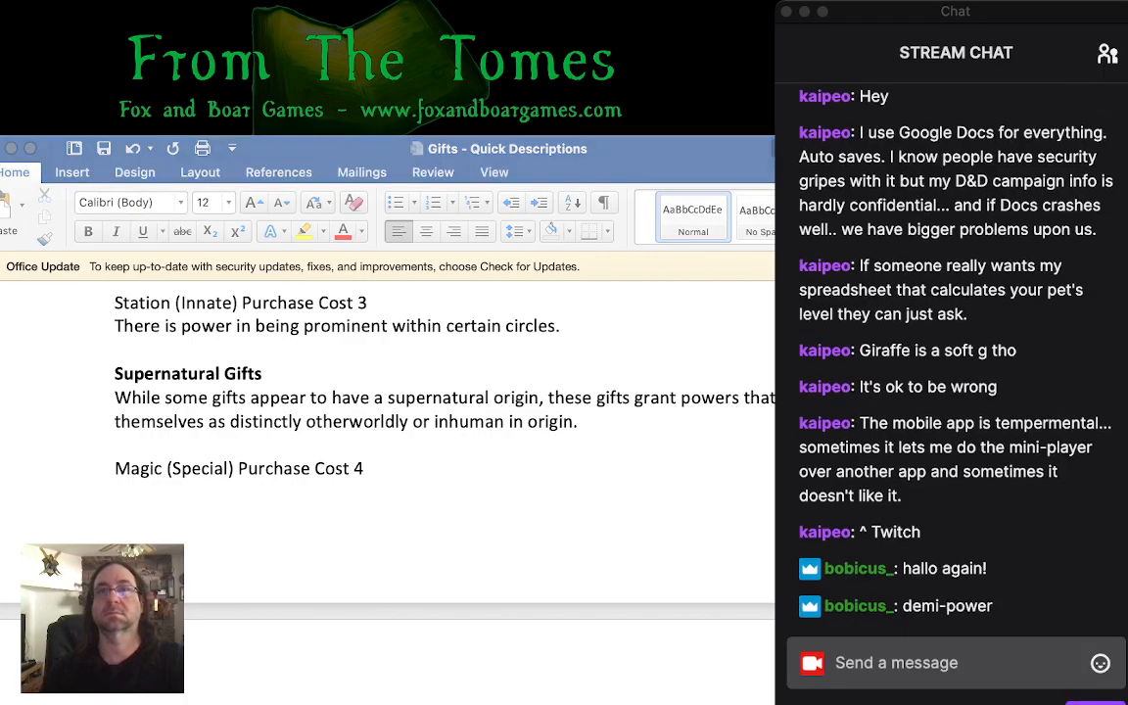
pyautogui.press('super+Tab')
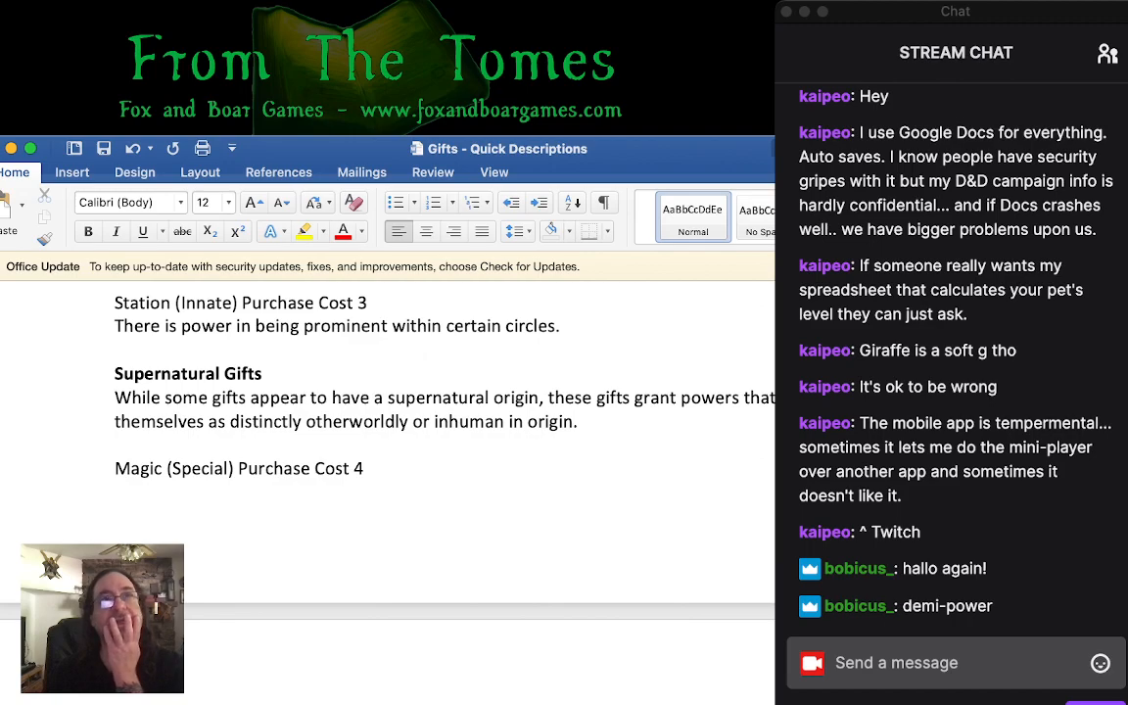
pyautogui.press('super+Tab')
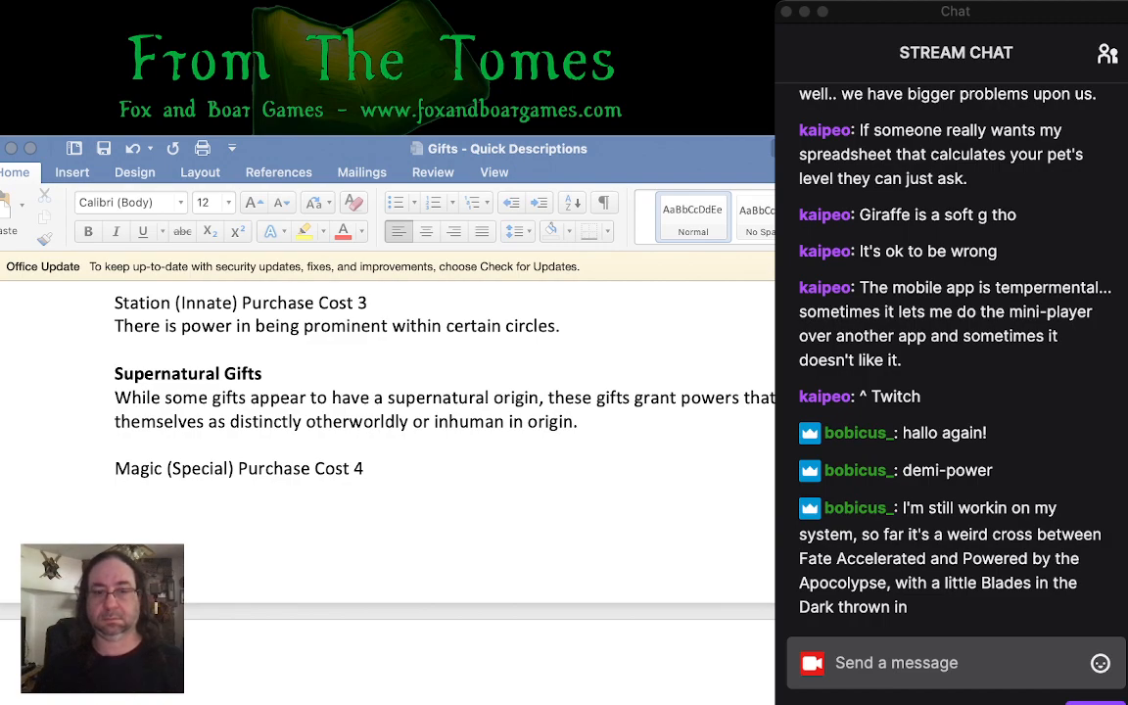
pyautogui.press('super+Tab')
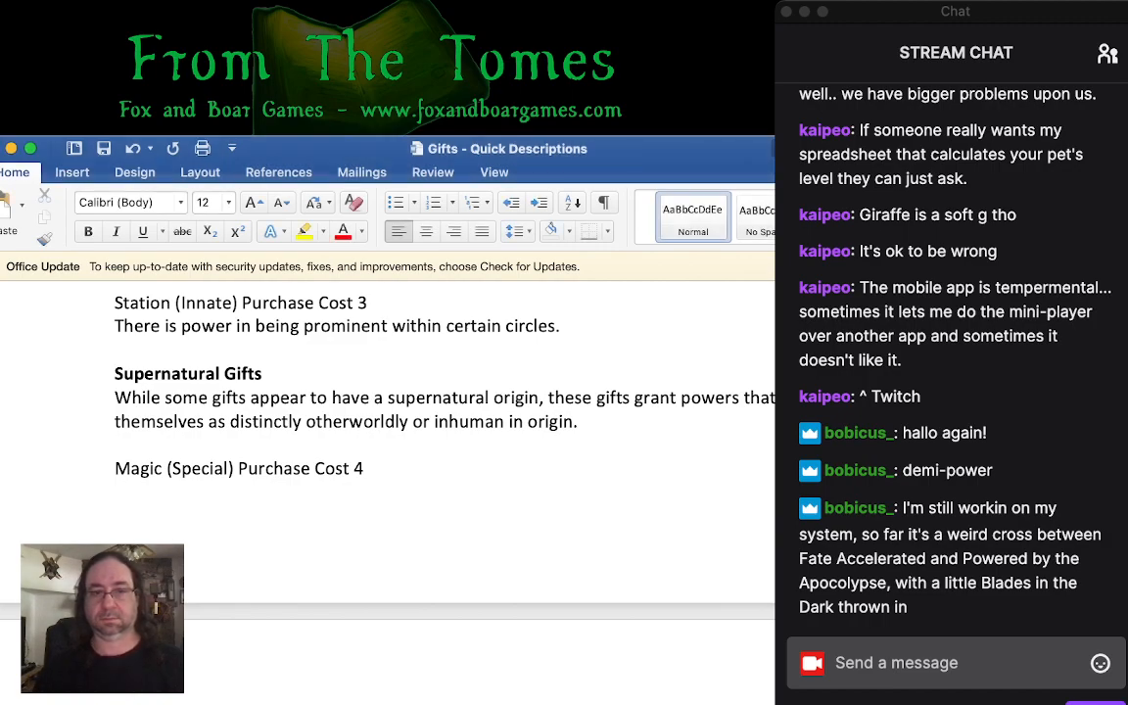
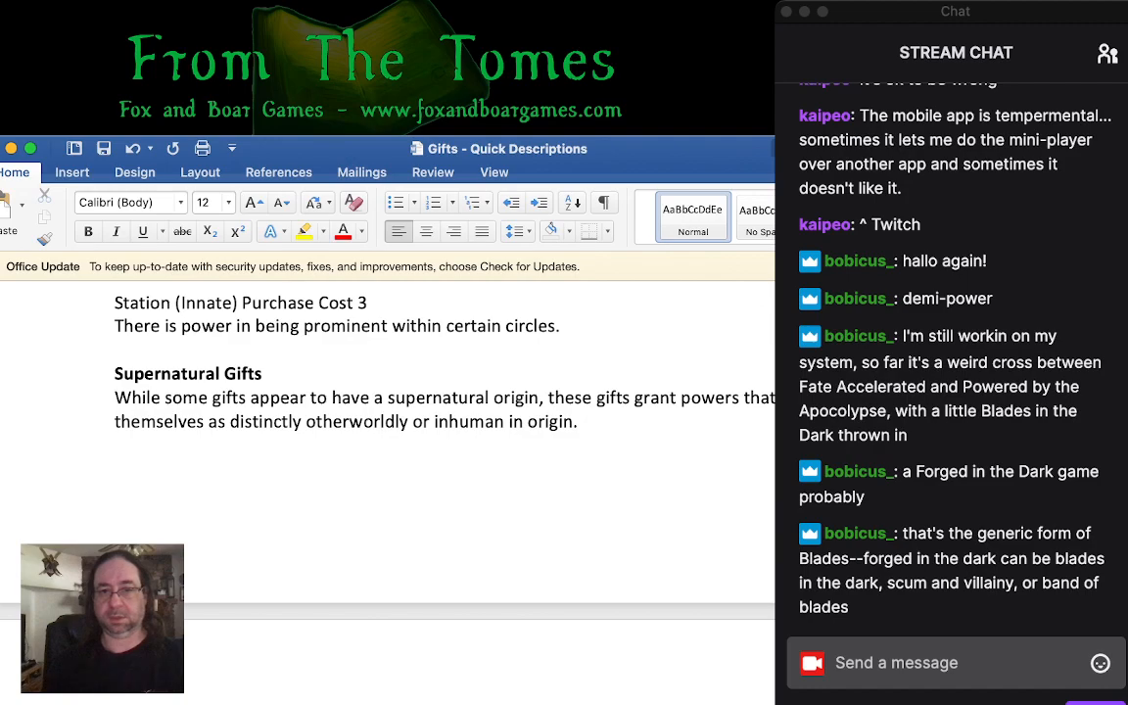
# - Add "Many of these have some prerequisite of skill or ability attached." to the end of the Supernatural Gifts introduction
pyautogui.write('Mey')
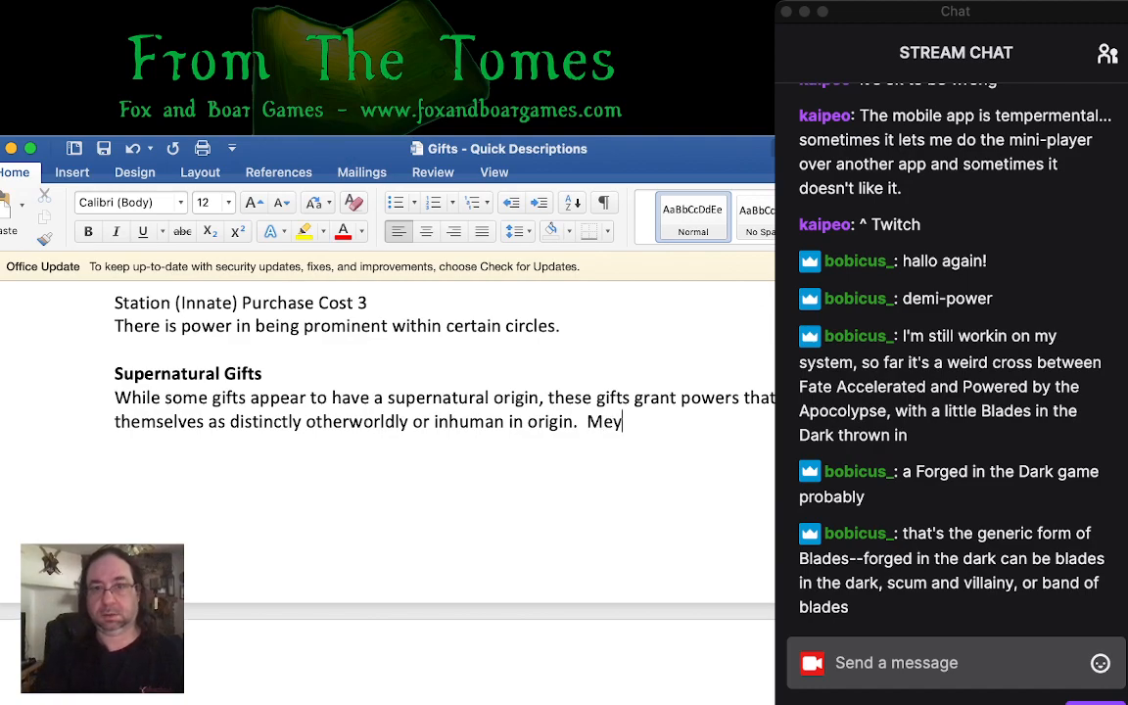
pyautogui.press('BackSpace')
pyautogui.press('BackSpace')
pyautogui.press('BackSpace')
pyautogui.press('BackSpace')
pyautogui.press('BackSpace')
pyautogui.write('Many of these ')
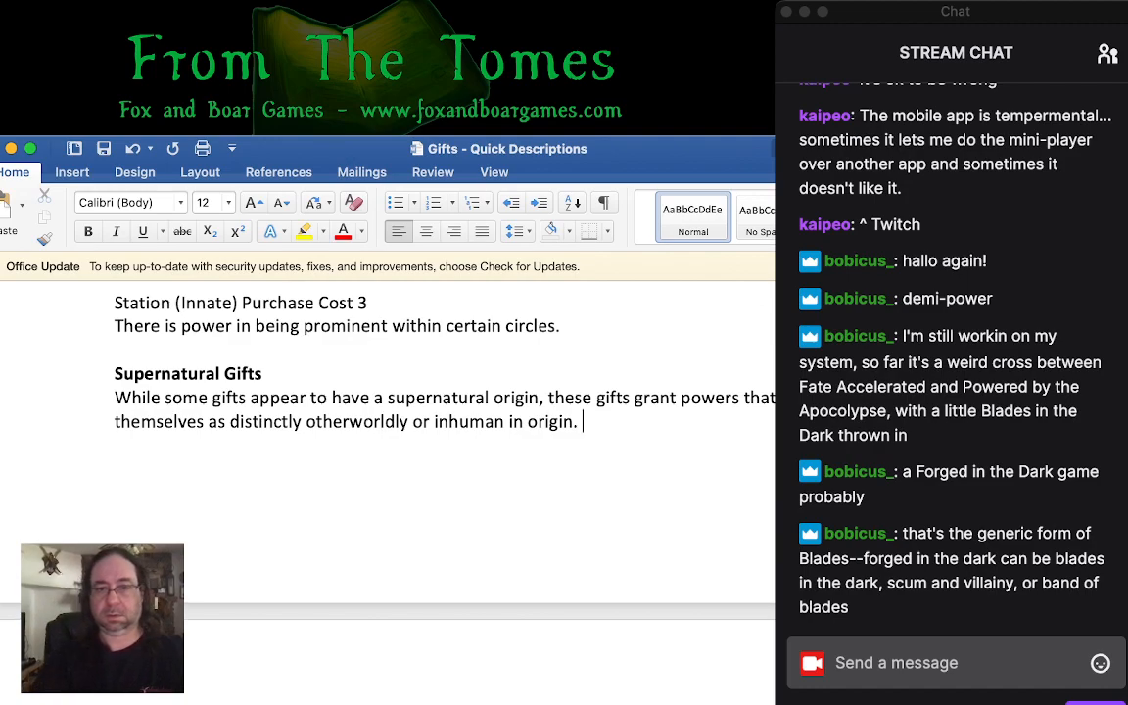
pyautogui.write('have som')
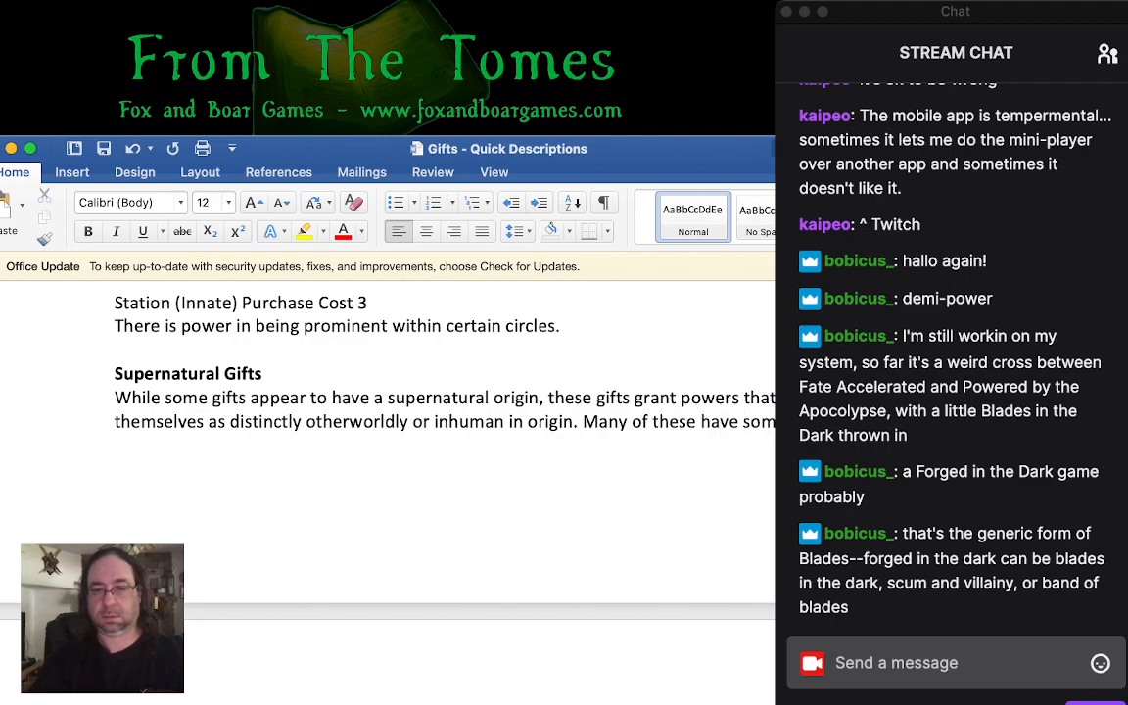
pyautogui.write('e prerequisite of skil')
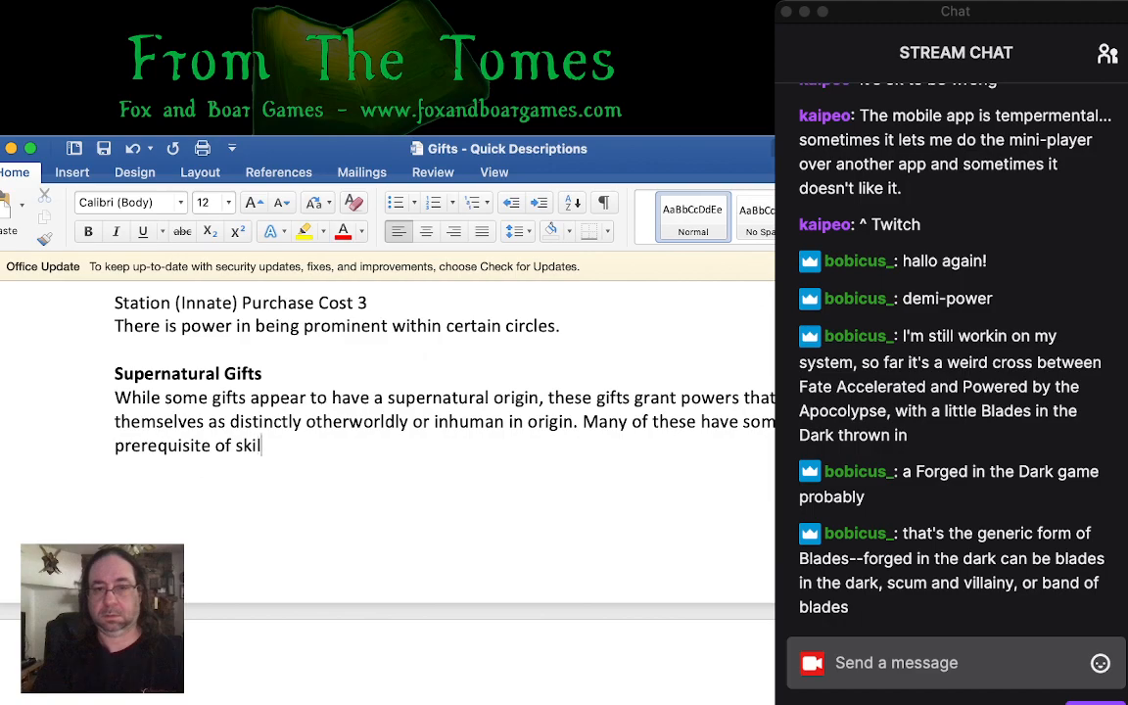
pyautogui.write('l or ability attache')
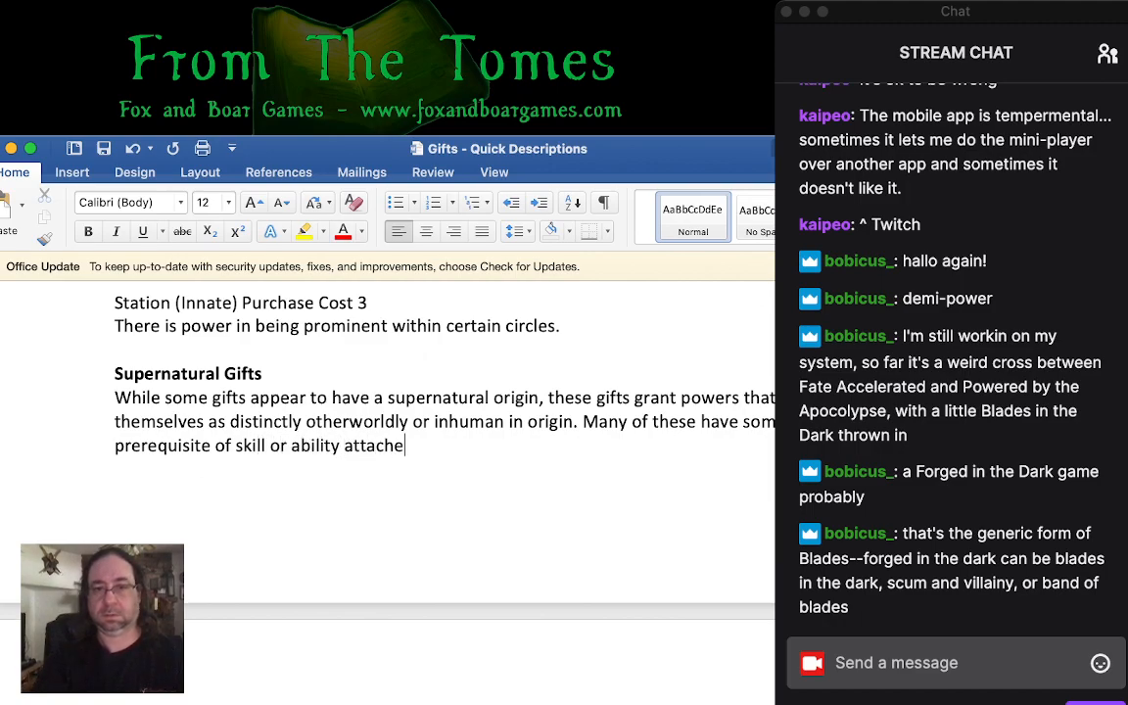
pyautogui.write('d')
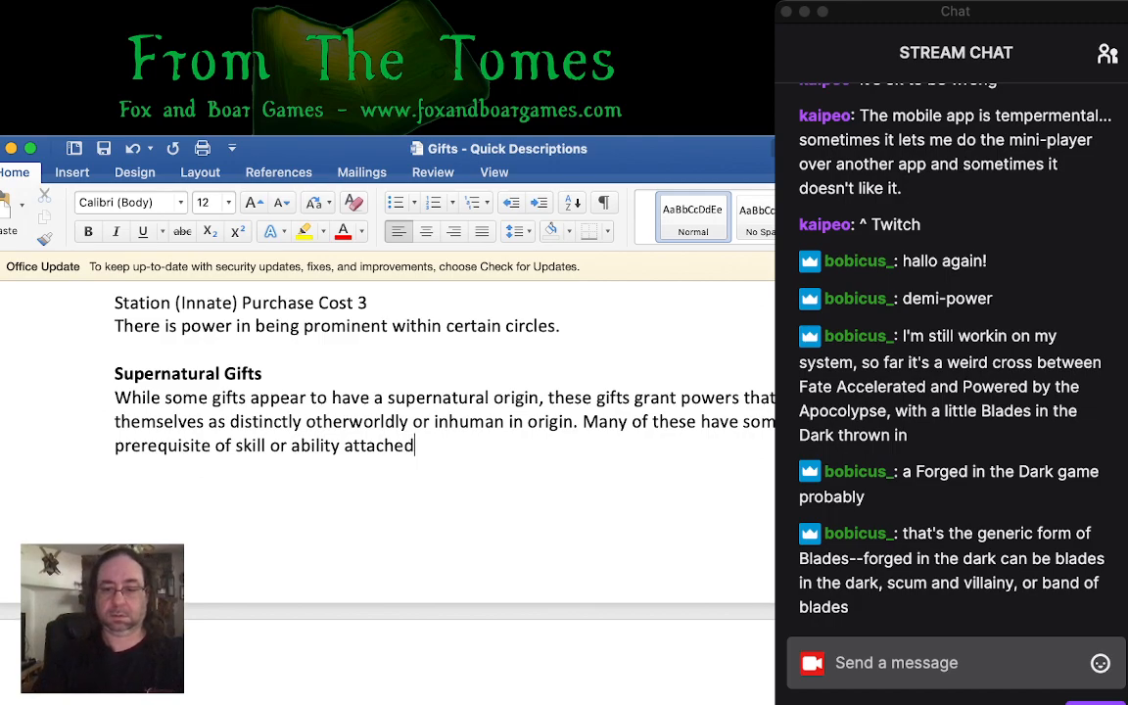
pyautogui.write('.')
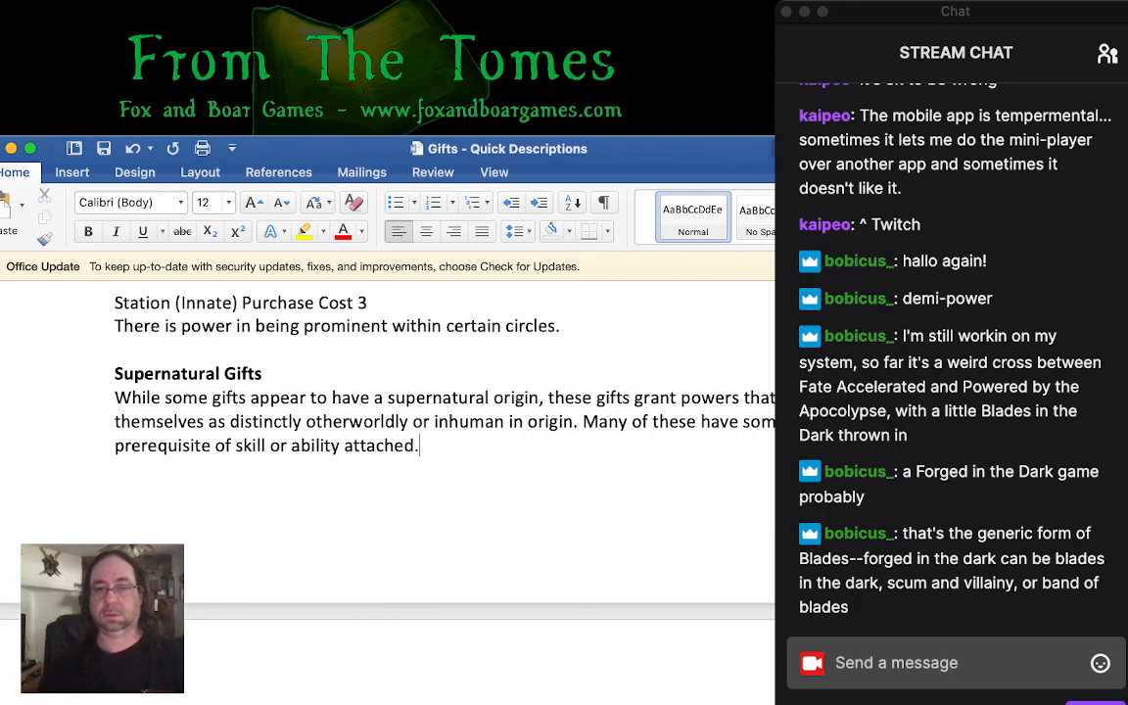
# - Replace "Many" with "Some" in the last sentence of the Supernatural Gifts introduction
pyautogui.doubleClick(599, 422)
pyautogui.write('Some')
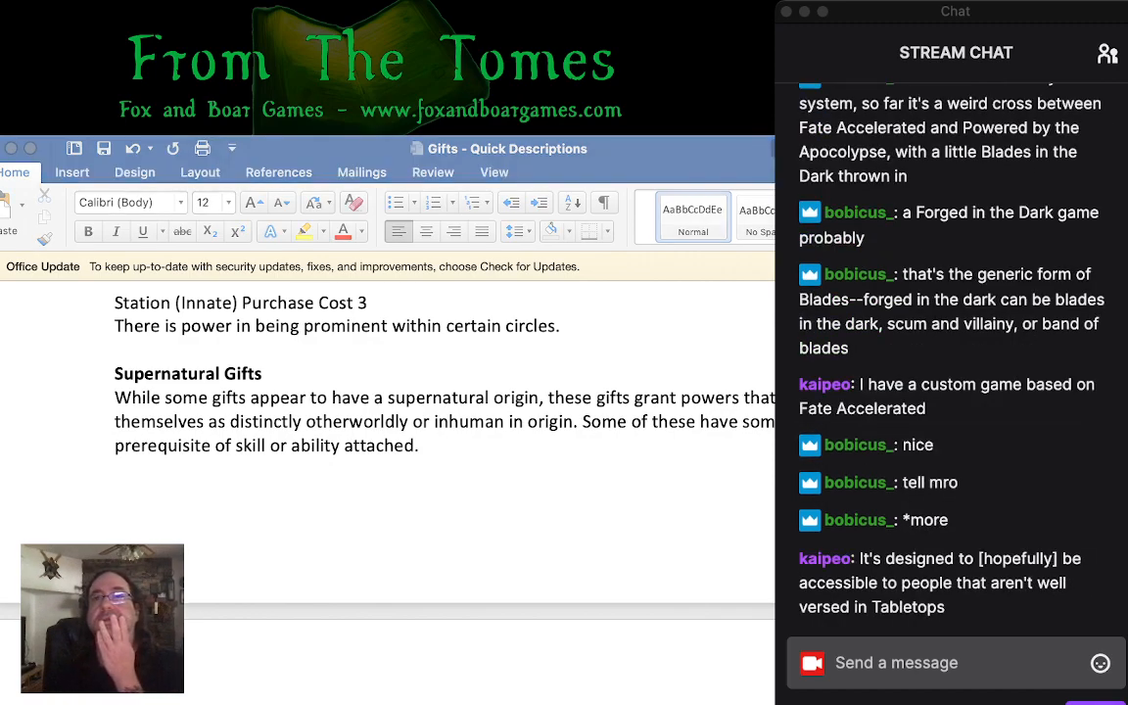
pyautogui.press('super+Tab')
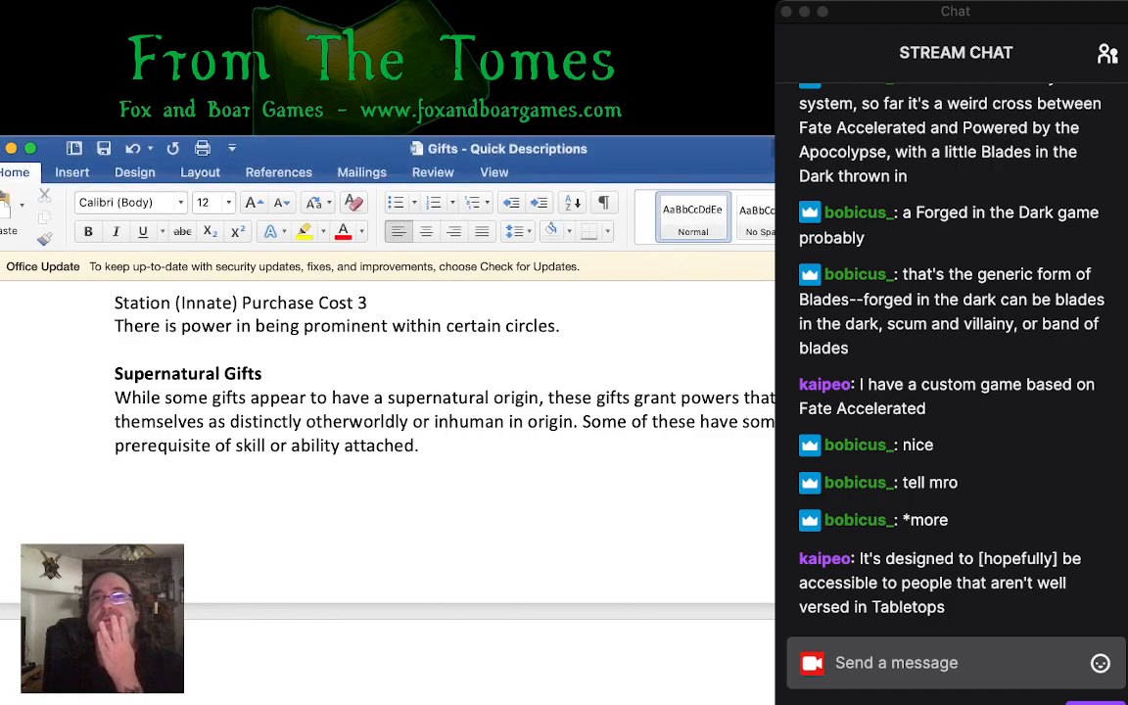
# - Review the Supernatural Gifts introduction and the Magic entry below it
pyautogui.scroll(-10, 392, 441)
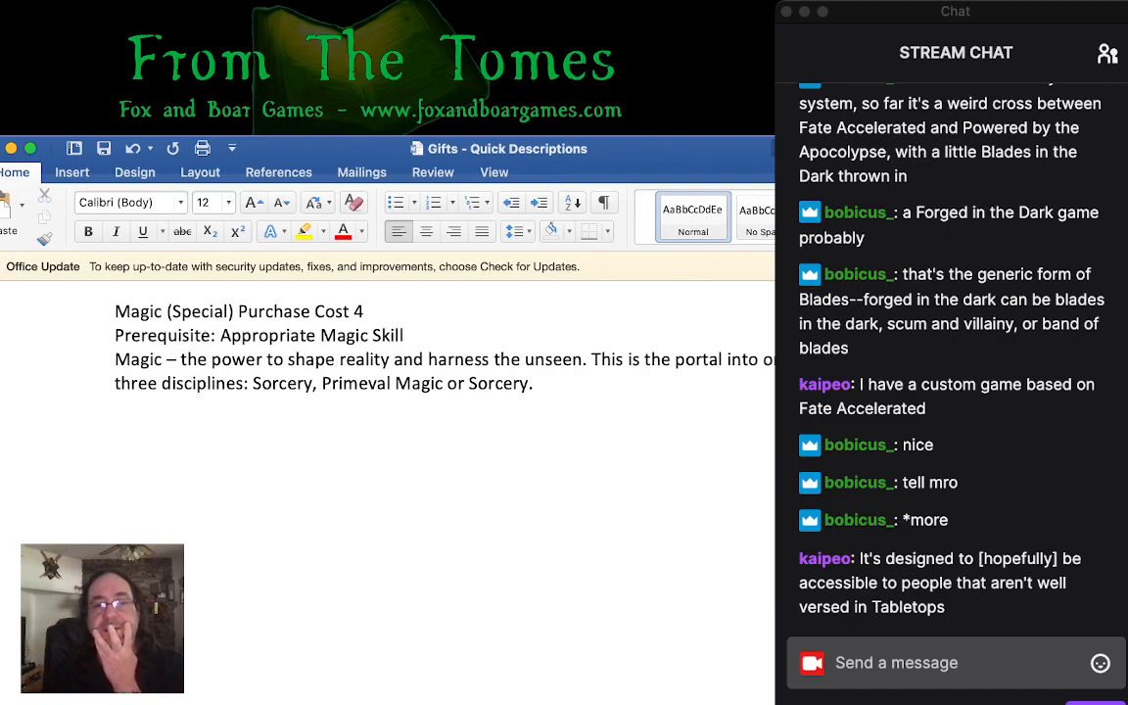
pyautogui.click(115, 406)
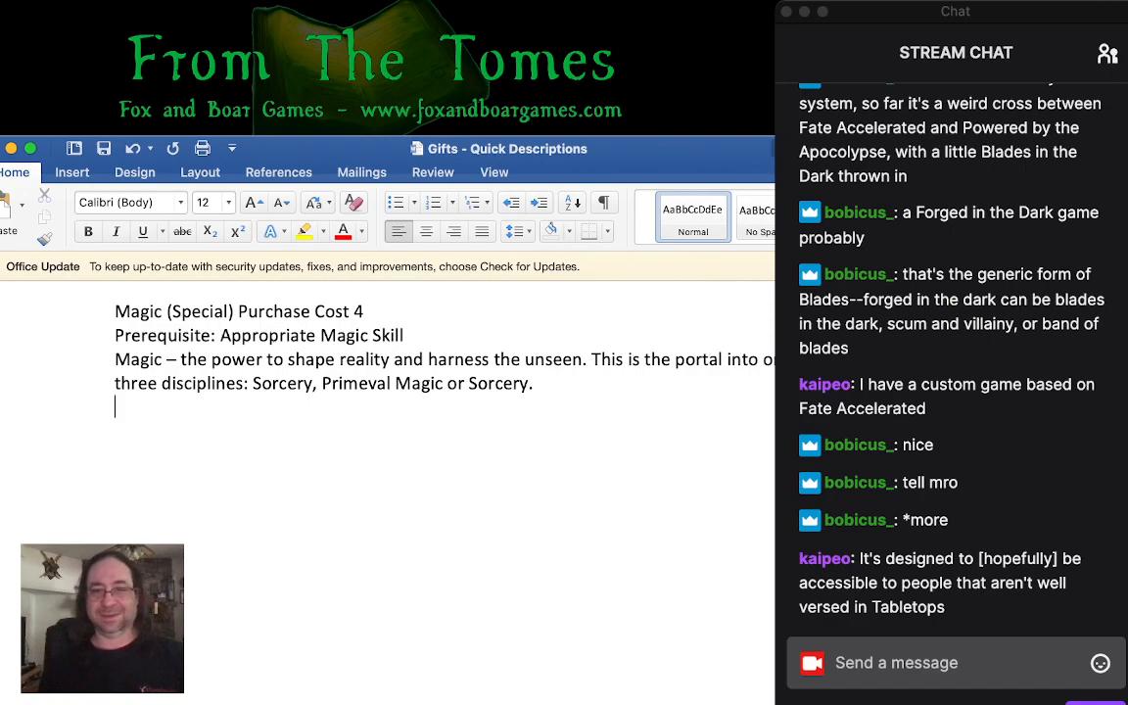
pyautogui.scroll(-1, 388, 411)
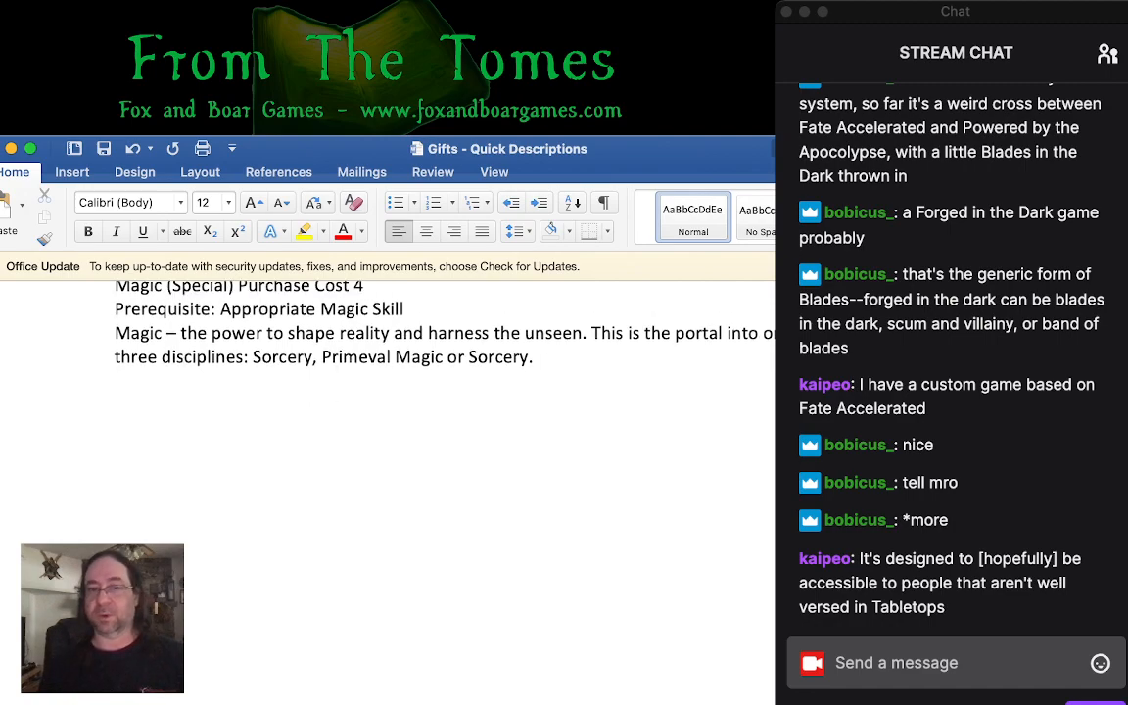
pyautogui.scroll(10, 388, 411)
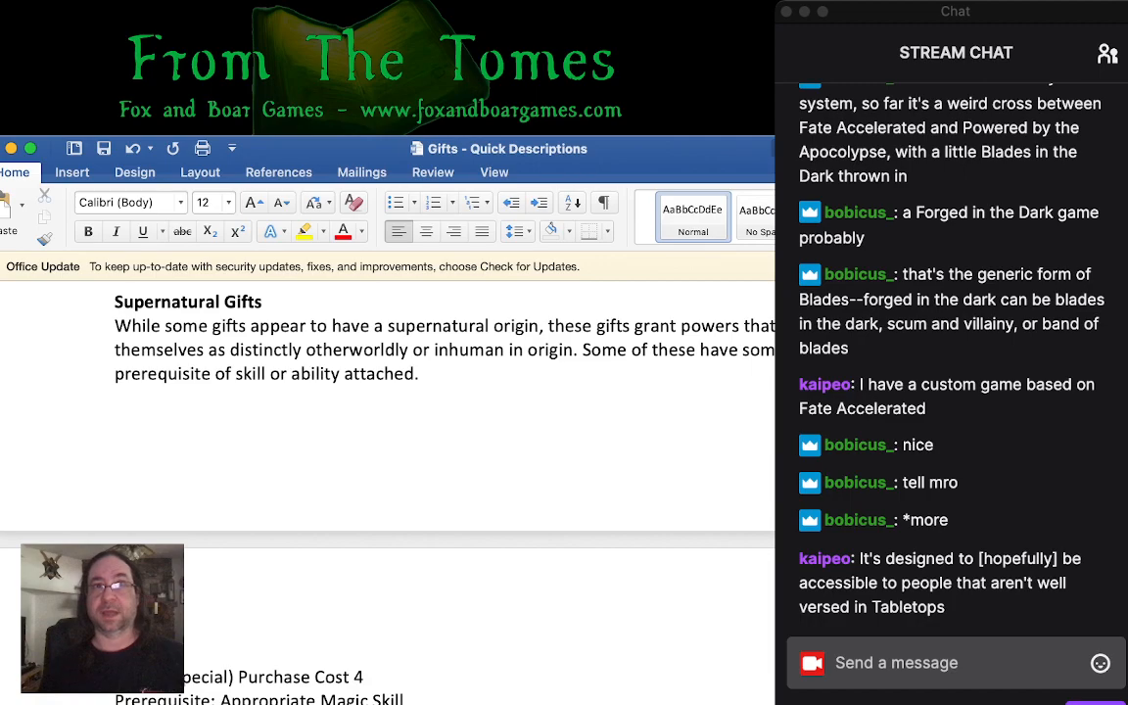
pyautogui.scroll(-1, 388, 411)
pyautogui.scroll(-5, 387, 411)
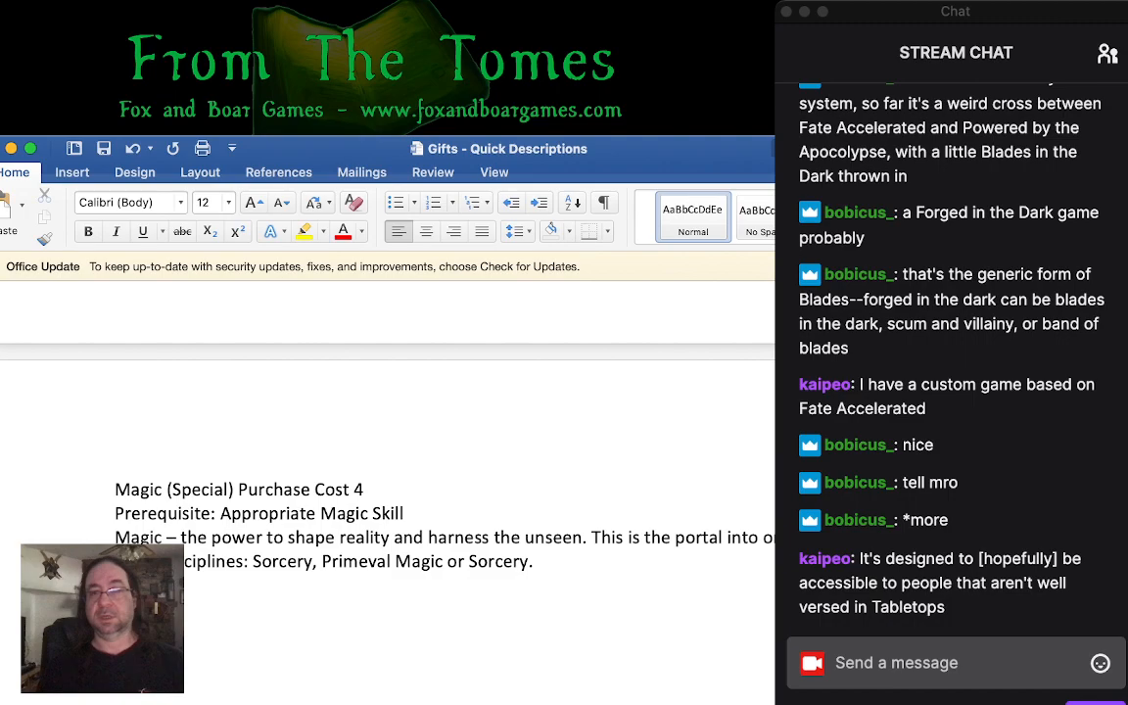
pyautogui.press('super+Tab')
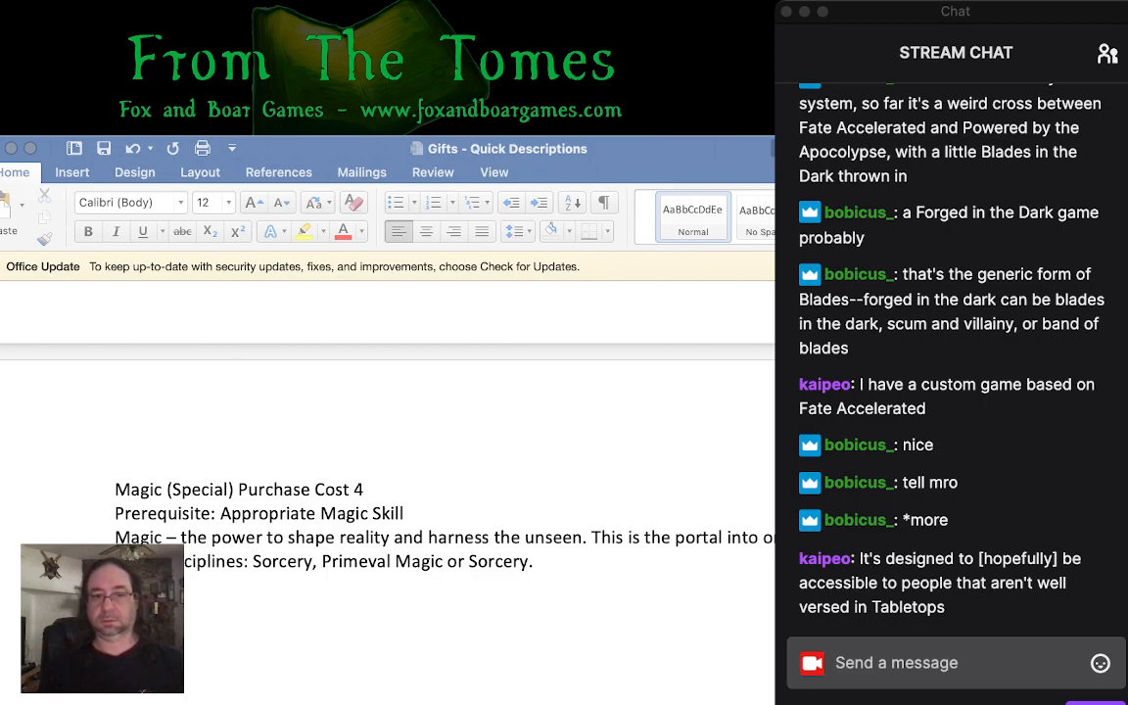
pyautogui.press('super+Tab')
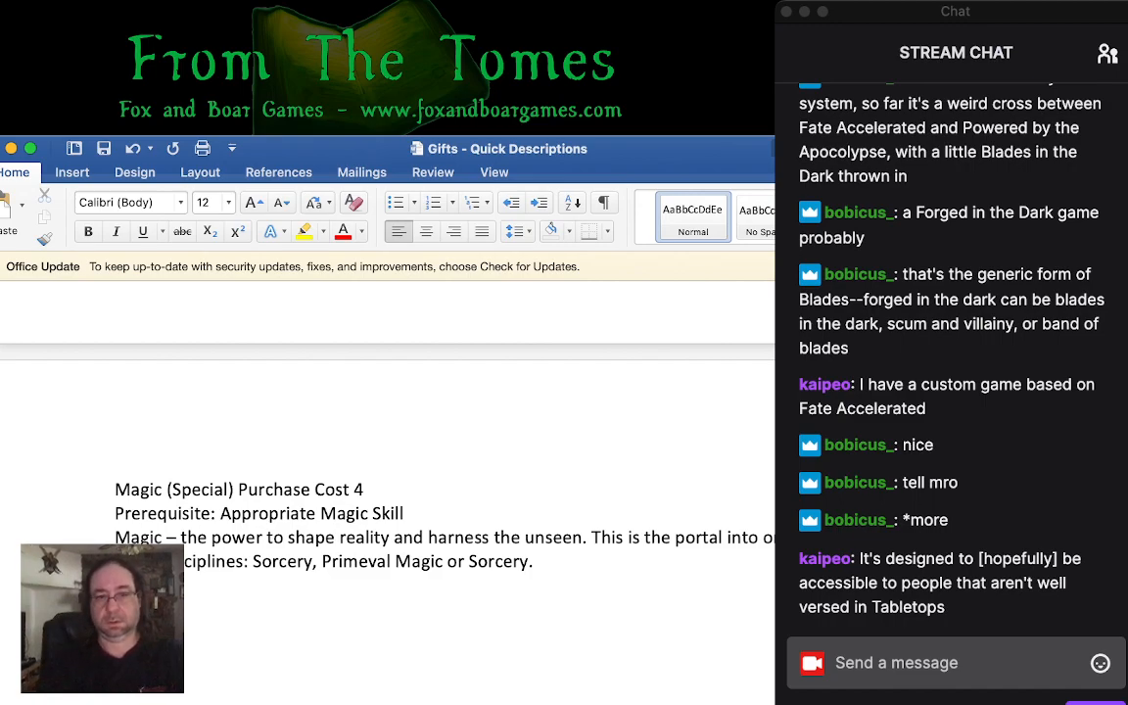
# - Add the entry heading "Magic – Dabbler (Special) Purchase Cost 2" below the Magic entry, separated by a blank line
pyautogui.write('Dabbler:')
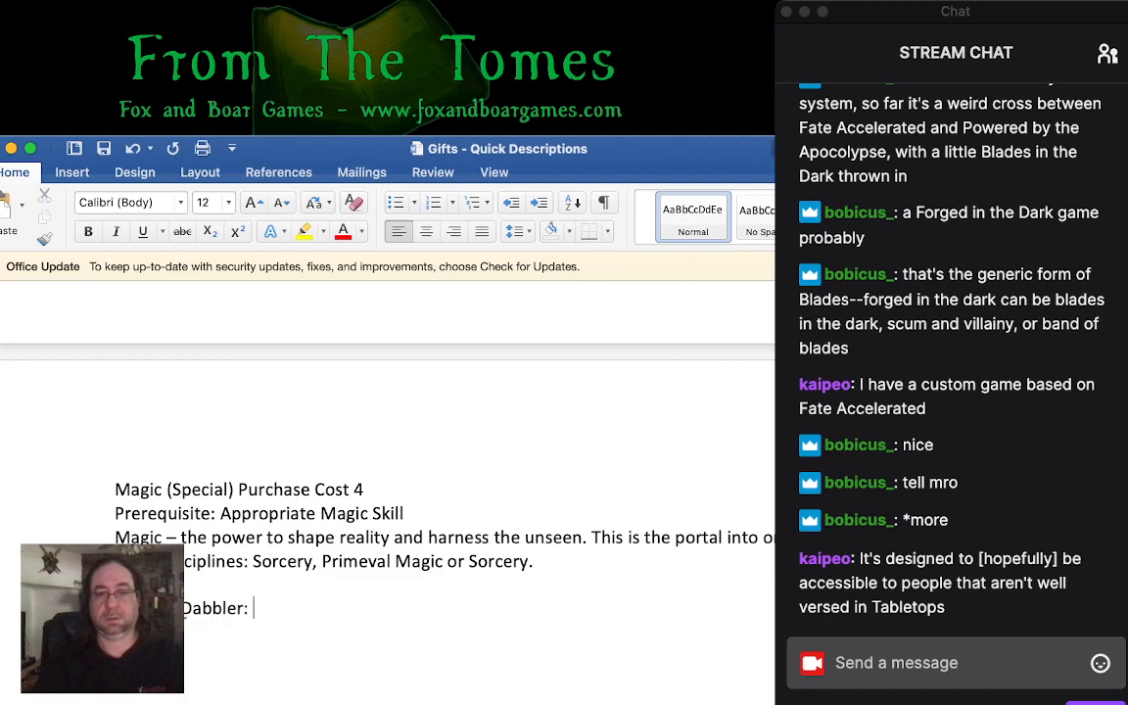
pyautogui.press('BackSpace')
pyautogui.write('Pur')
pyautogui.press('BackSpace')
pyautogui.press('BackSpace')
pyautogui.press('BackSpace')
pyautogui.write('(')
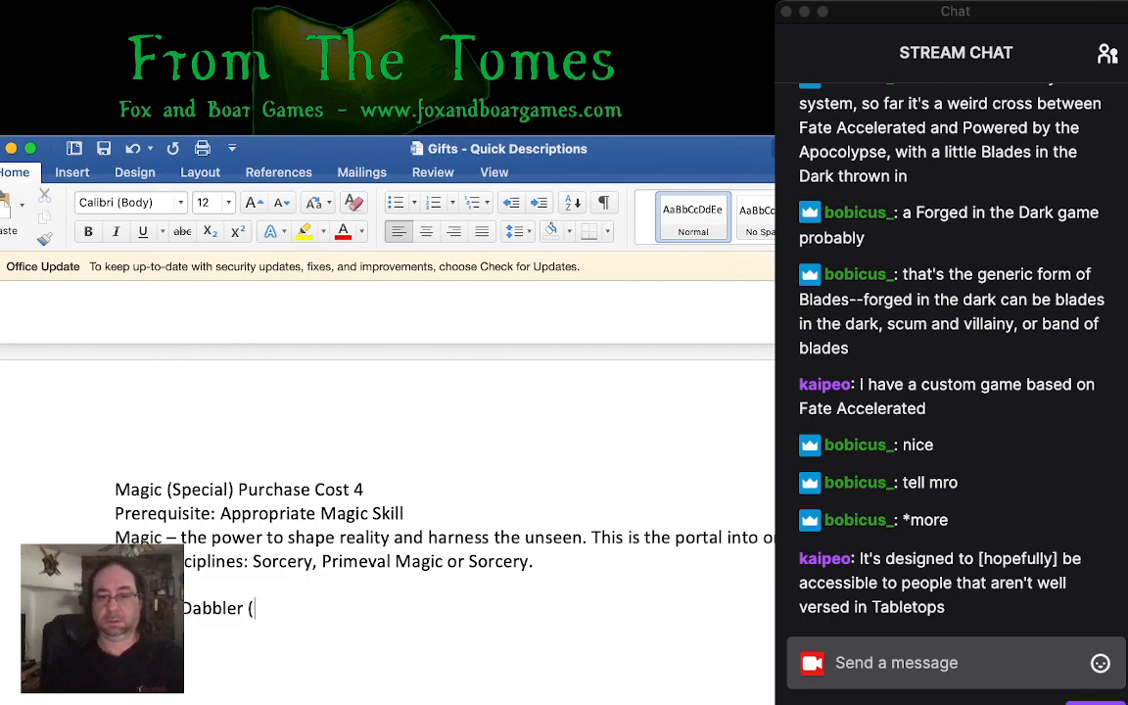
pyautogui.write('Special) P')
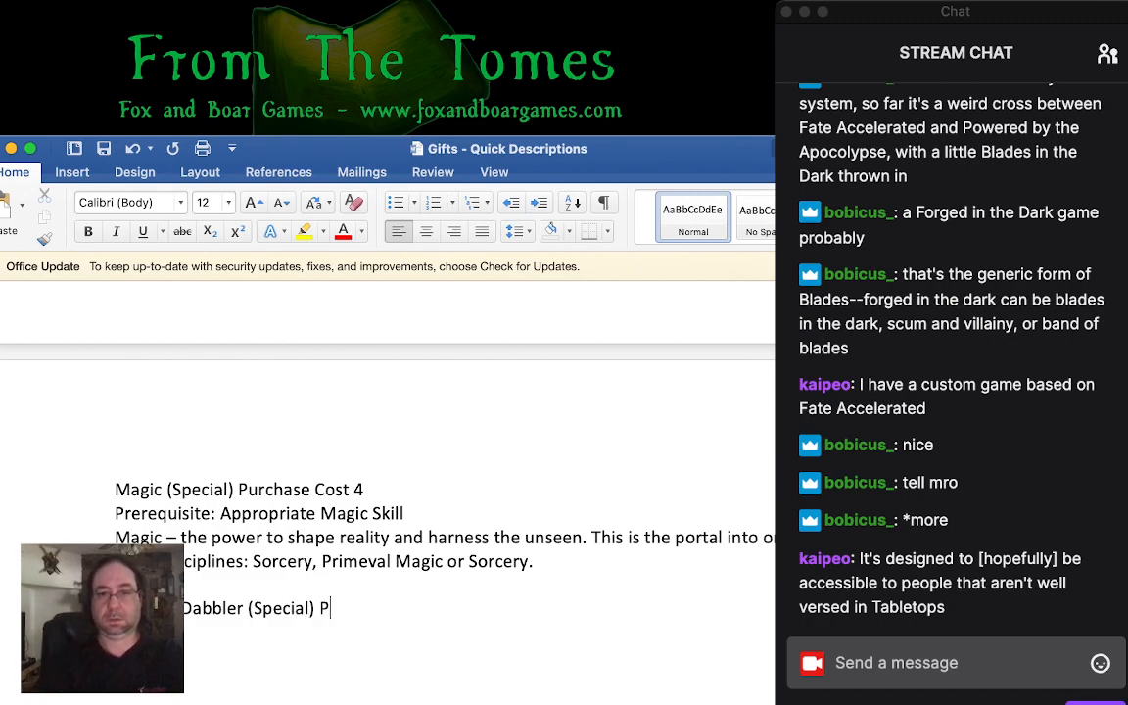
pyautogui.write('urchase Cost')
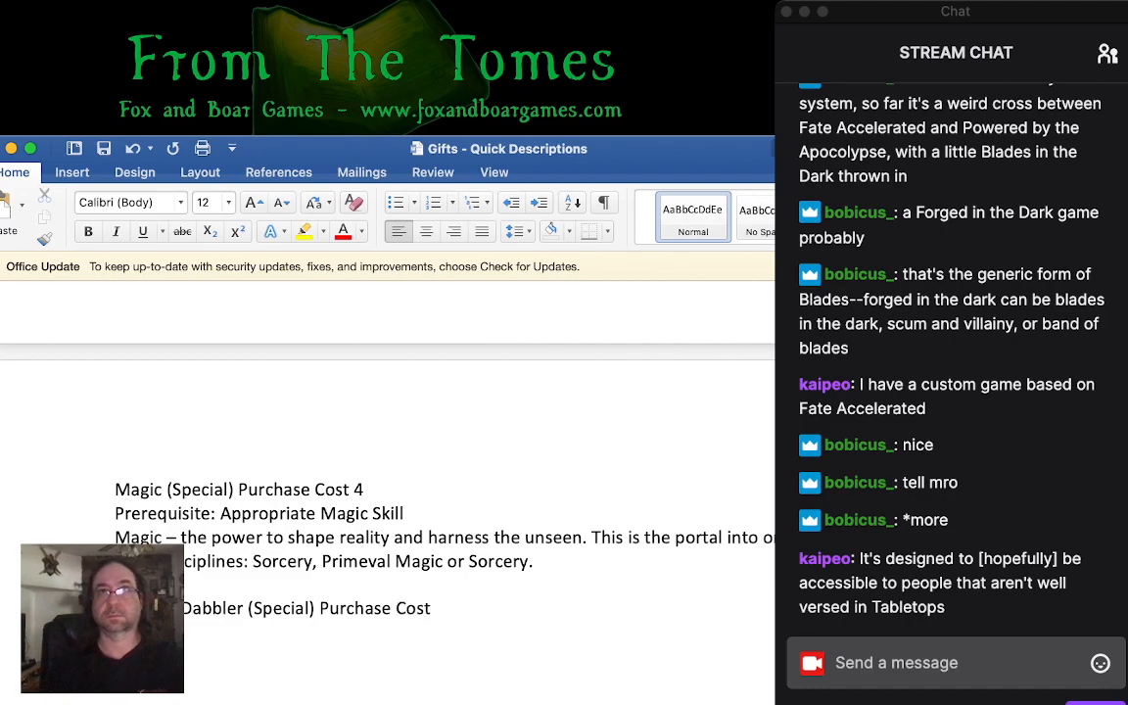
pyautogui.press('super+Tab')
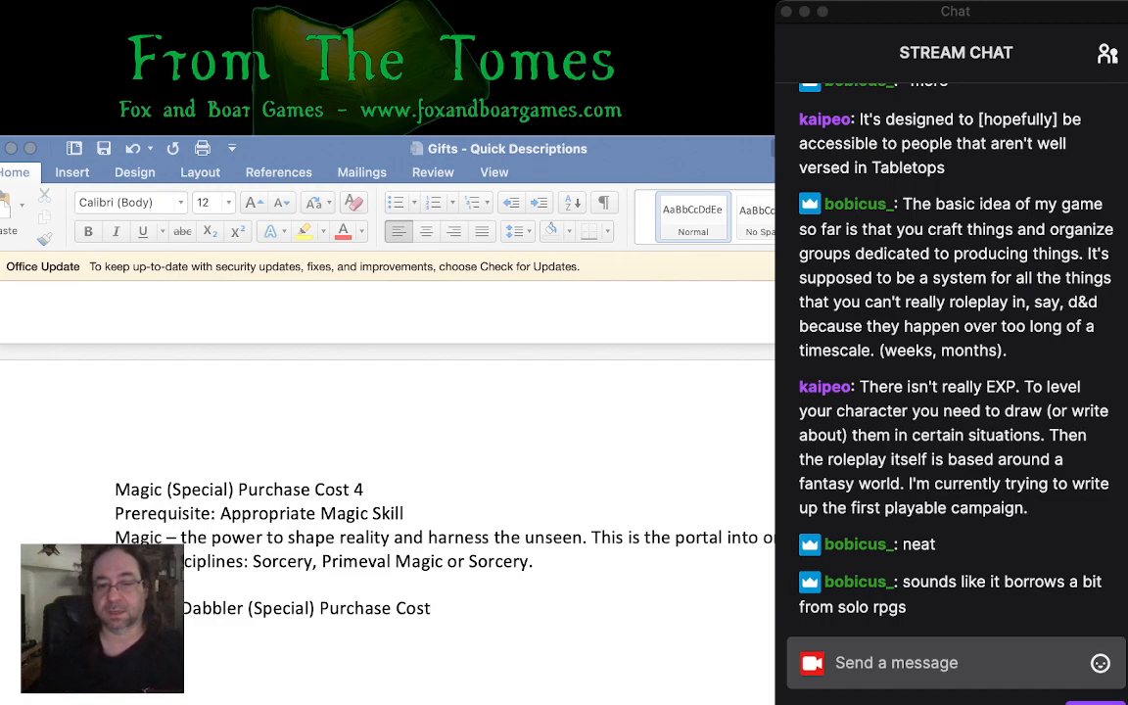
pyautogui.press('super+Tab')
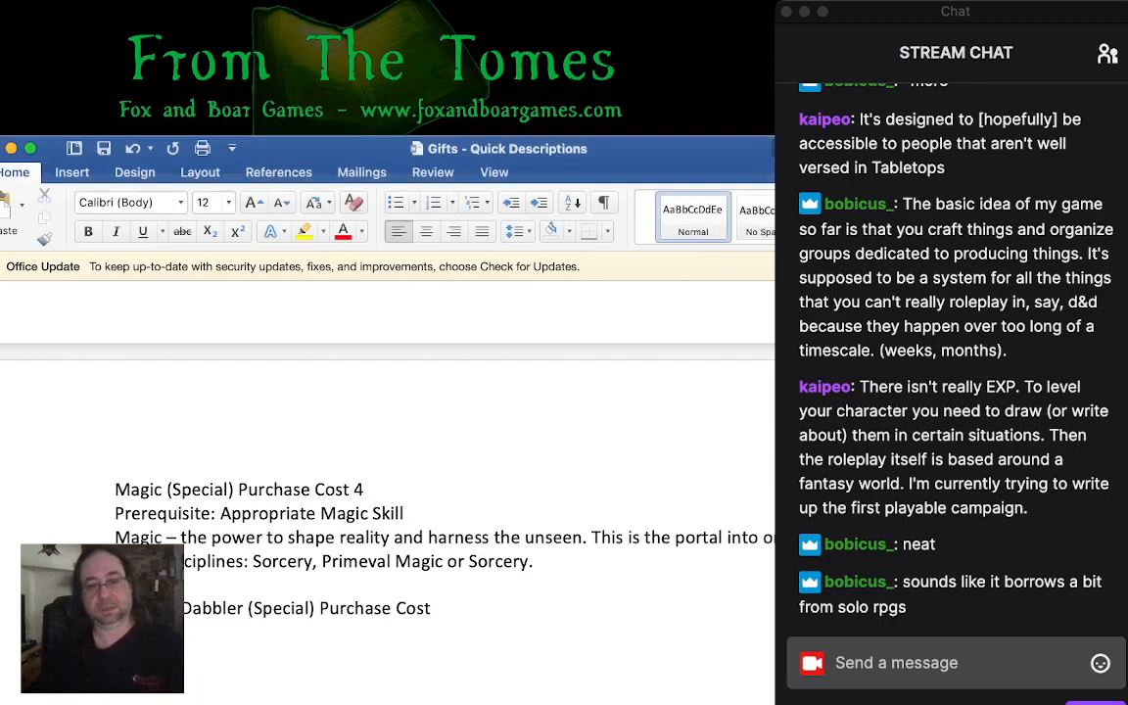
pyautogui.write('2')
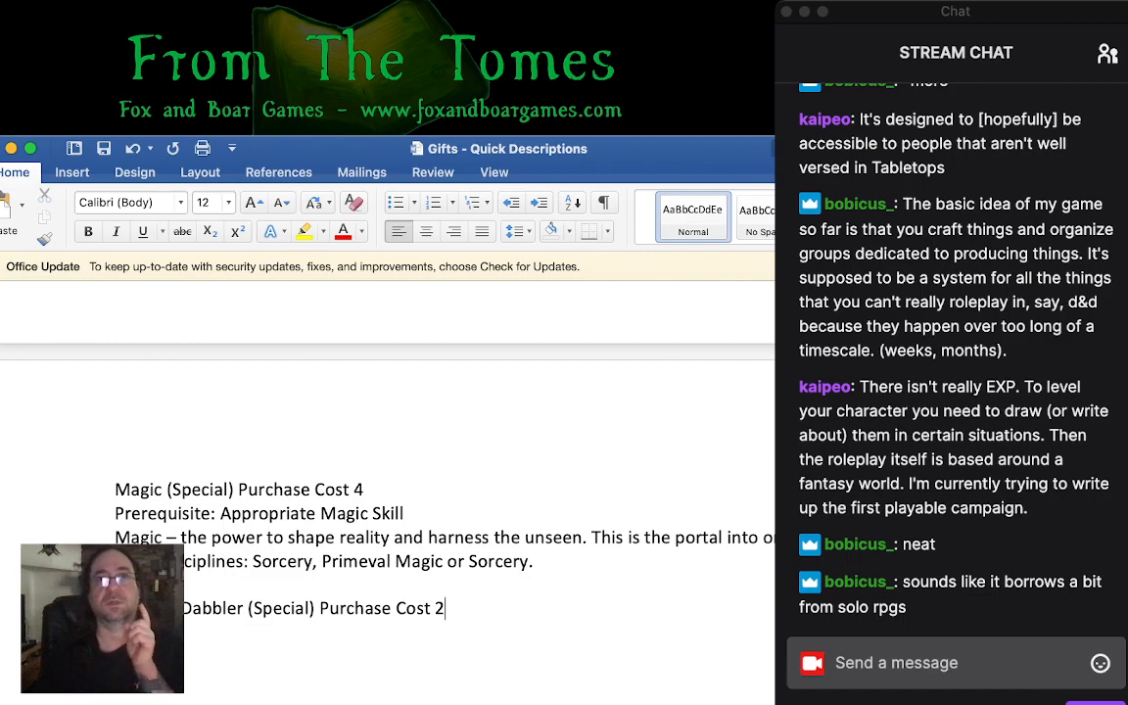
# - Describe the Magic – Dabbler gift with "Some just know a little magic. They may not be potent, but may be surprising." on the line below its heading
pyautogui.scroll(-2, 391, 441)
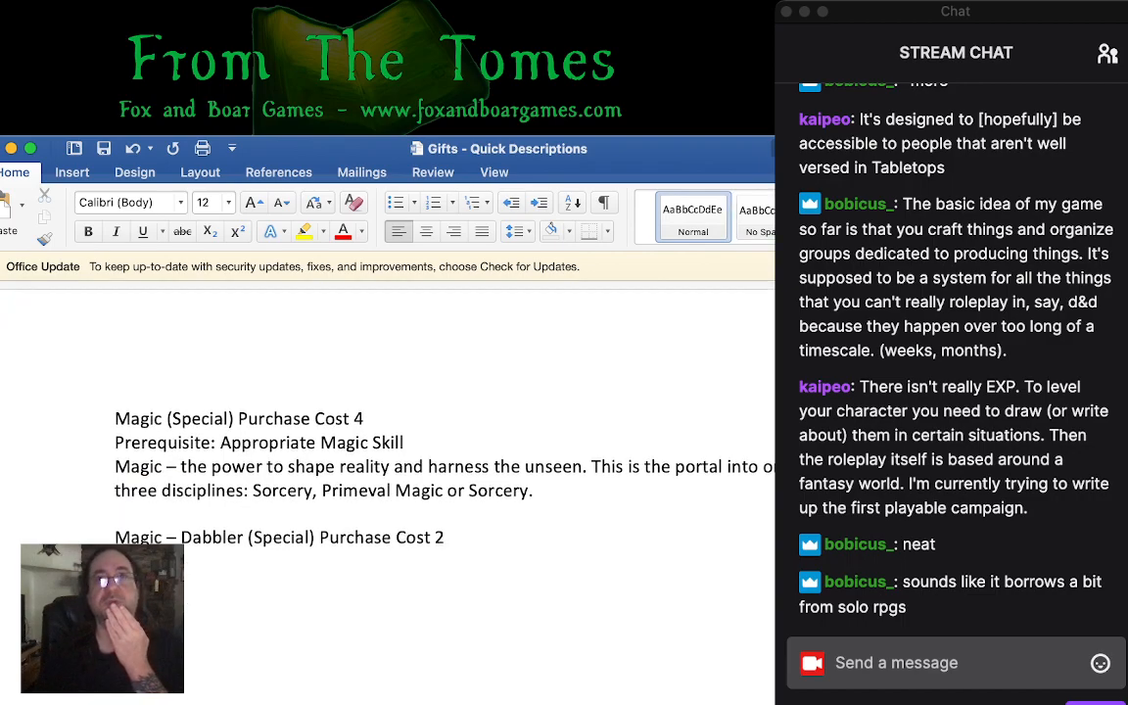
pyautogui.scroll(-3, 392, 391)
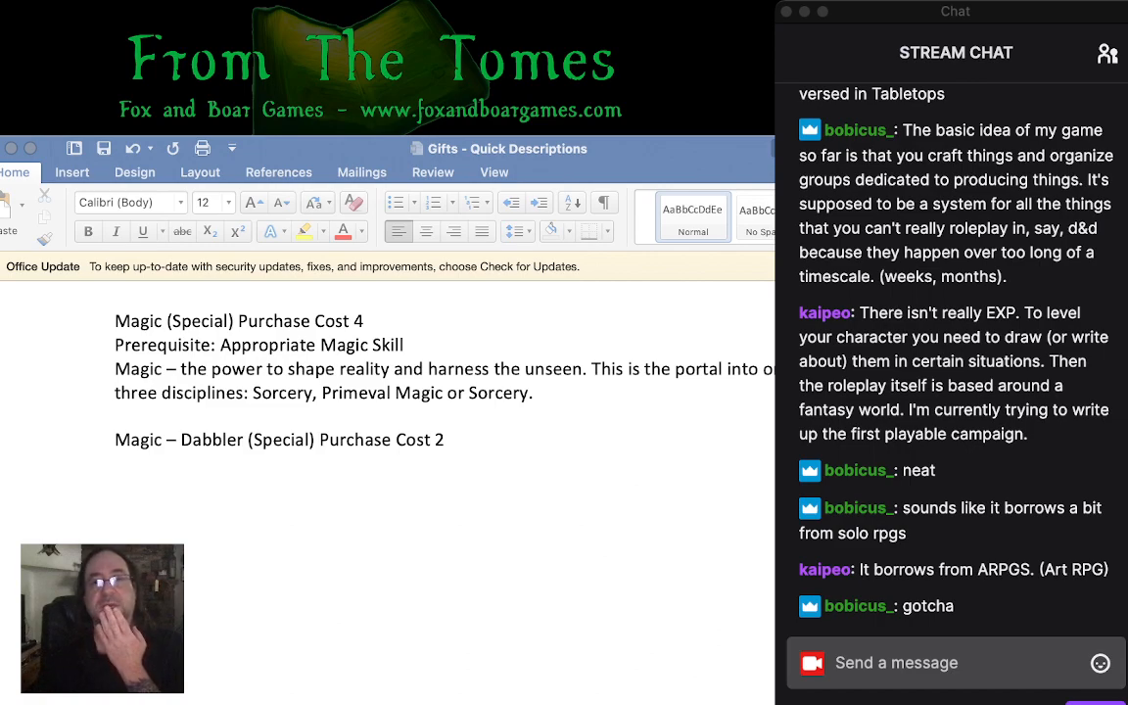
pyautogui.click(445, 439)
pyautogui.press('super+Tab')
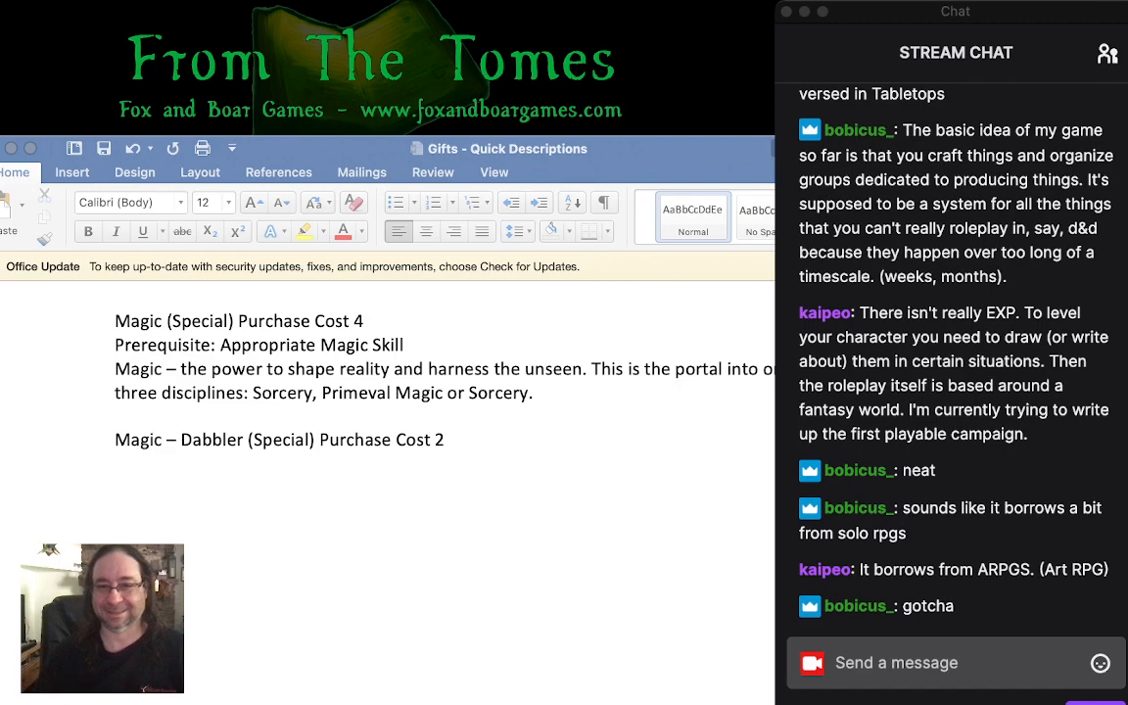
pyautogui.click(115, 463)
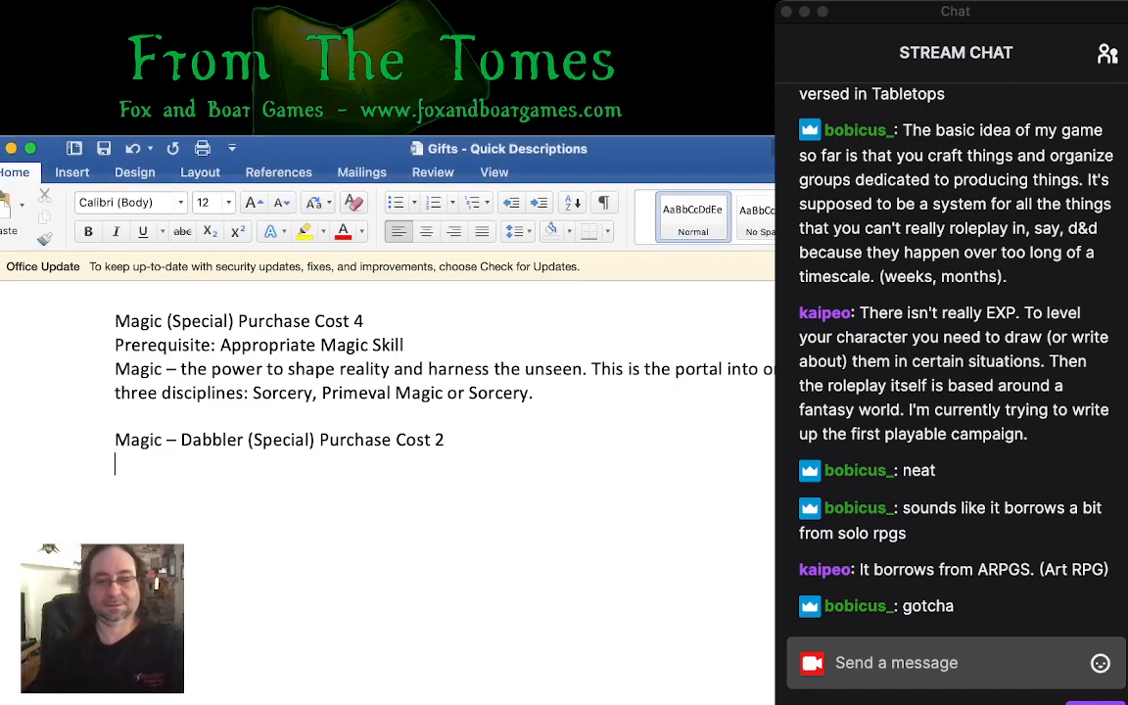
pyautogui.write('Some')
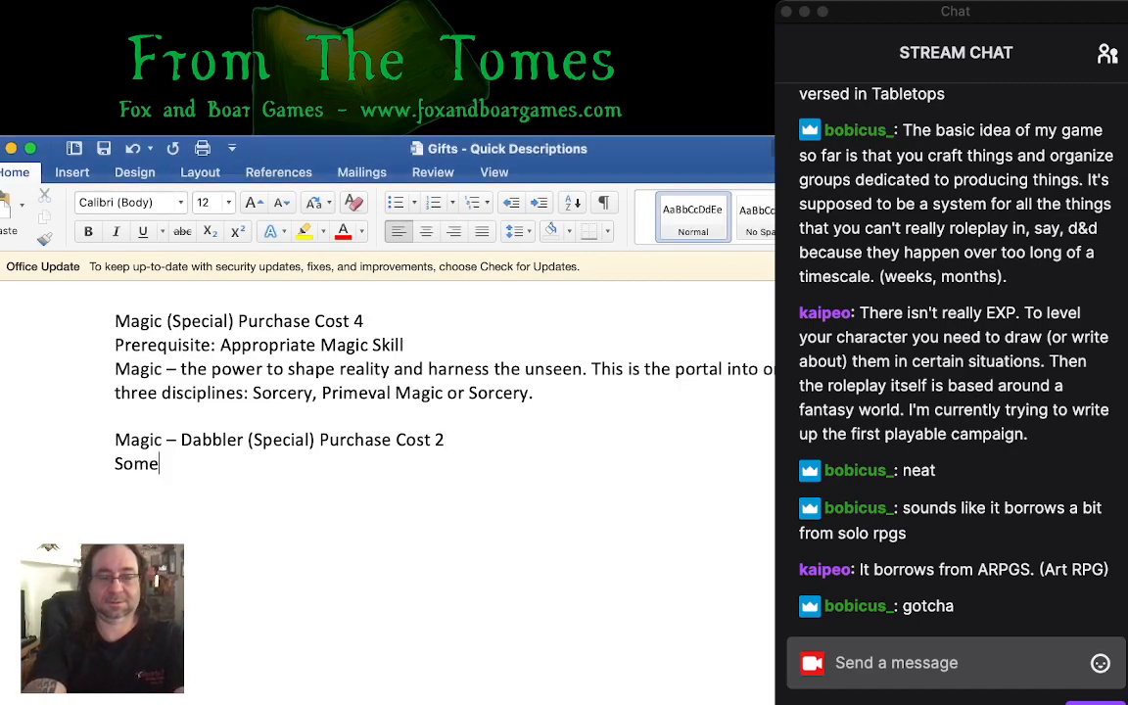
pyautogui.write(' just know a lit')
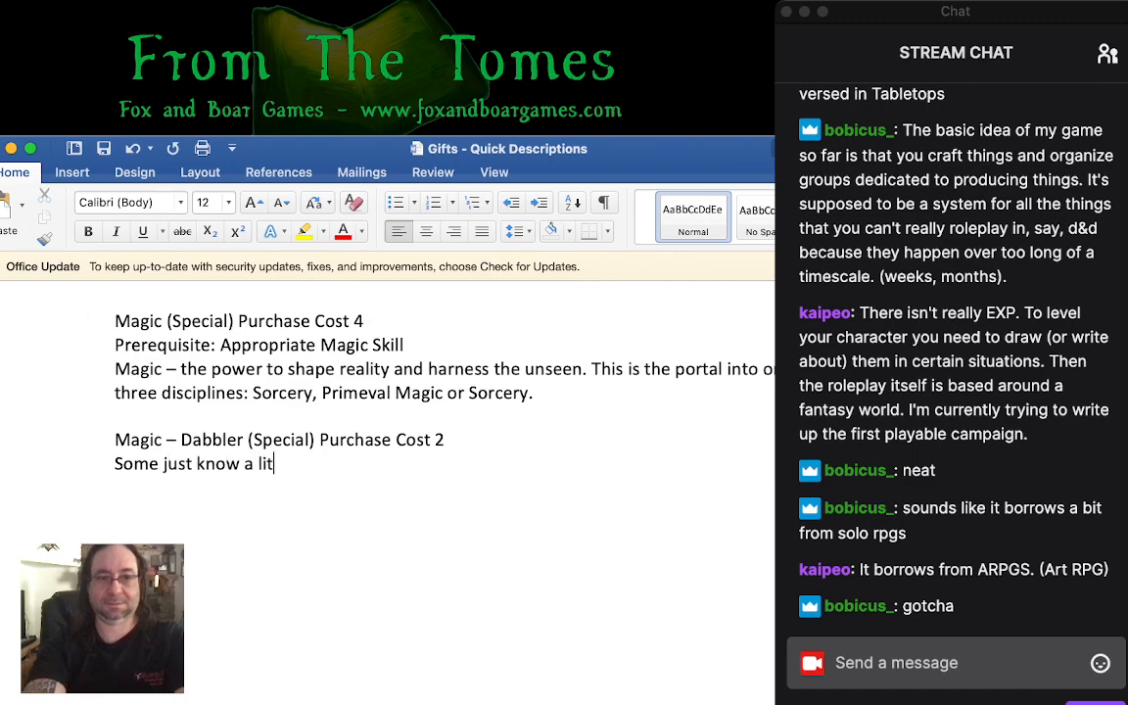
pyautogui.write('tle magic.')
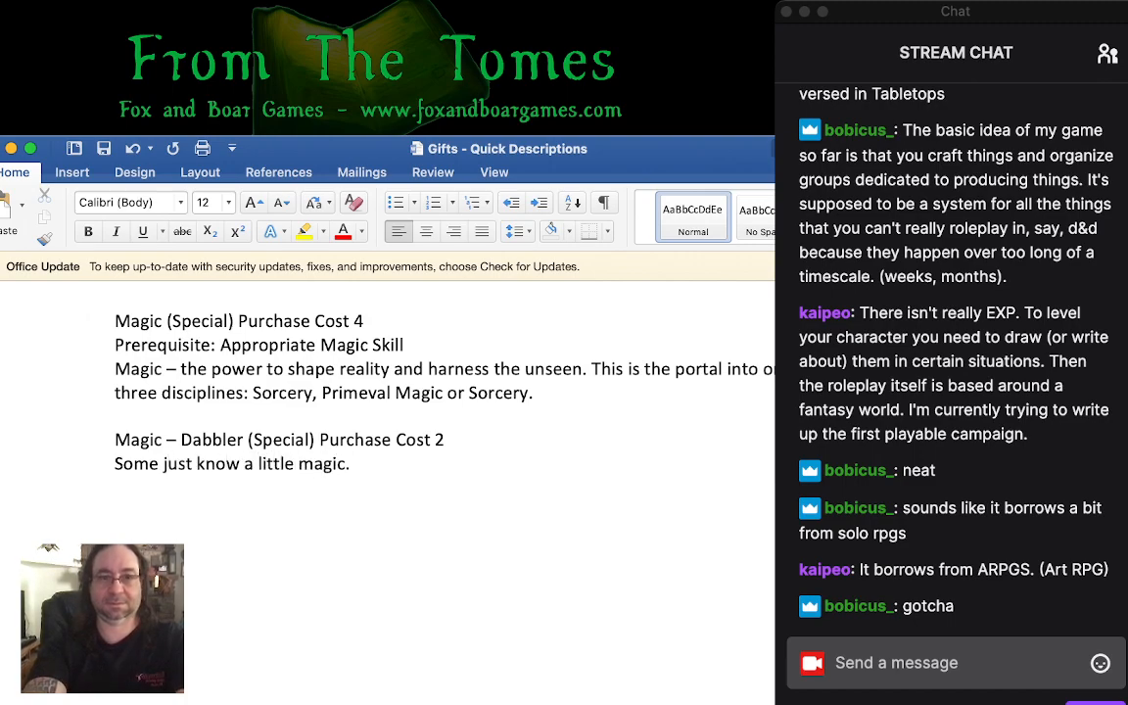
pyautogui.write(' They may not')
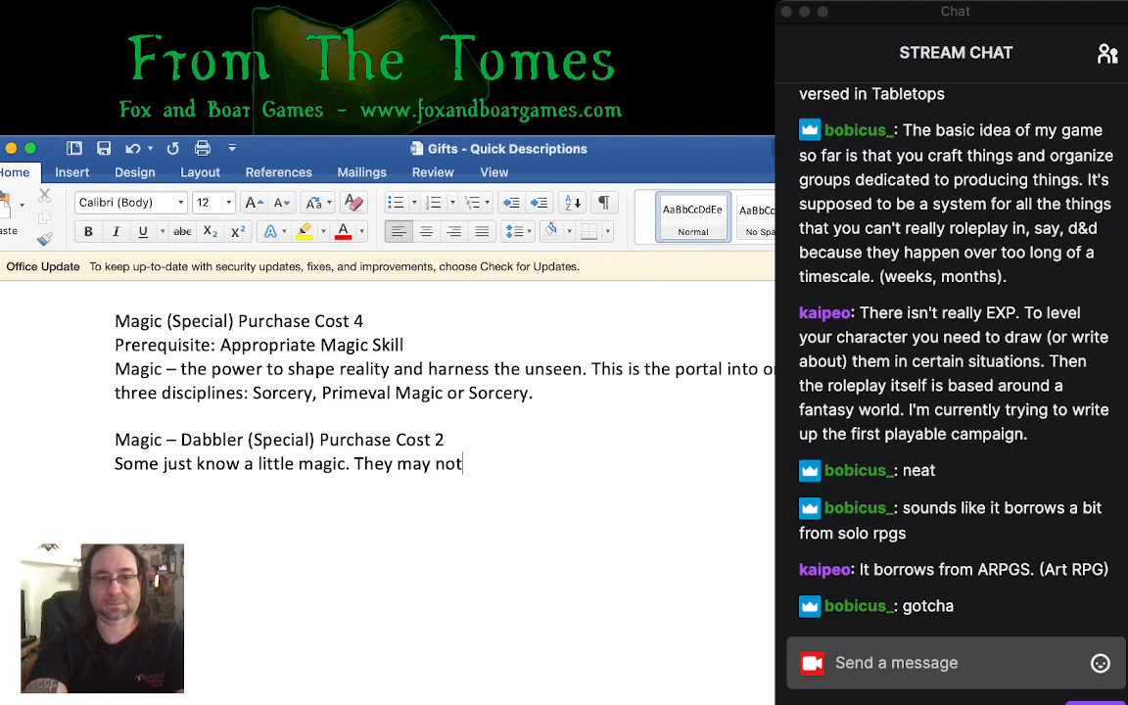
pyautogui.write(' be potent, but ')
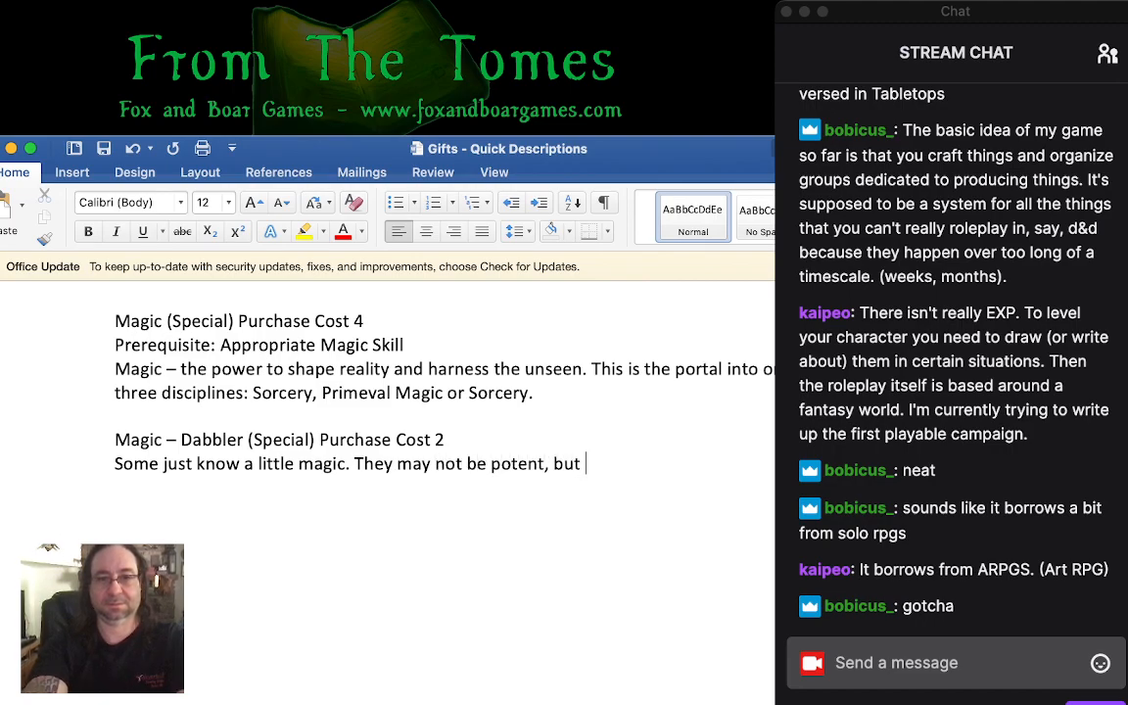
pyautogui.write('may be surprising.')
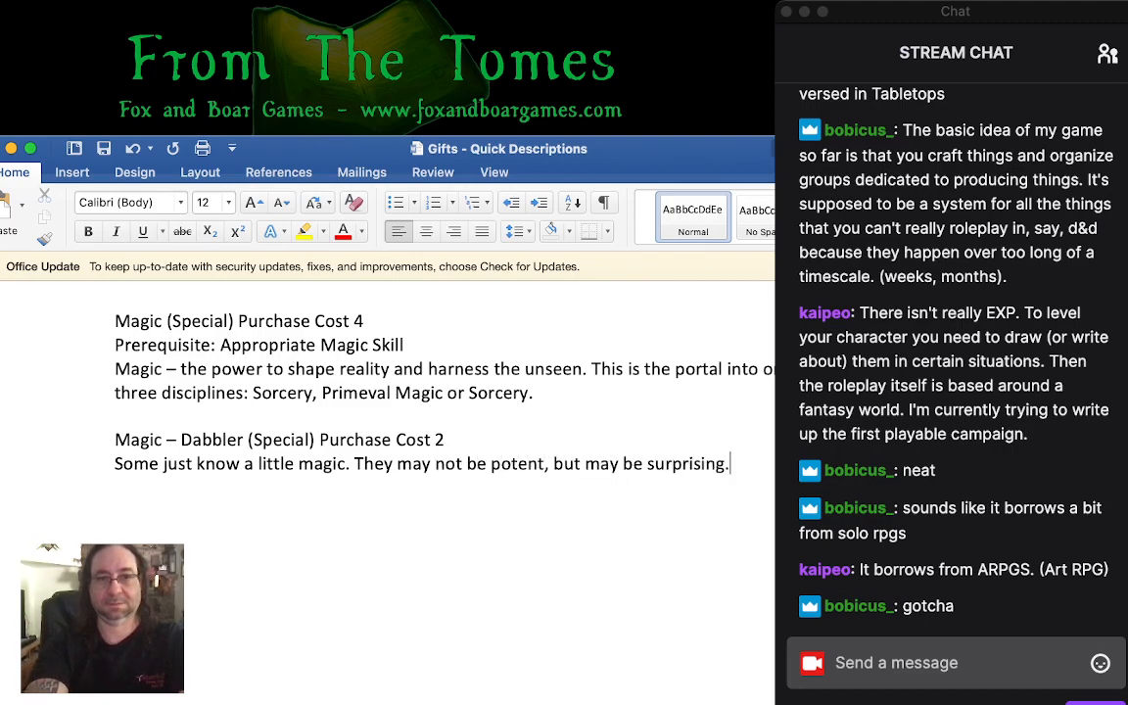
# - Add the entry heading "Magic Device (Progressive)" below the Magic – Dabbler description, separated by a blank line
pyautogui.press('Return')
pyautogui.press('Return')
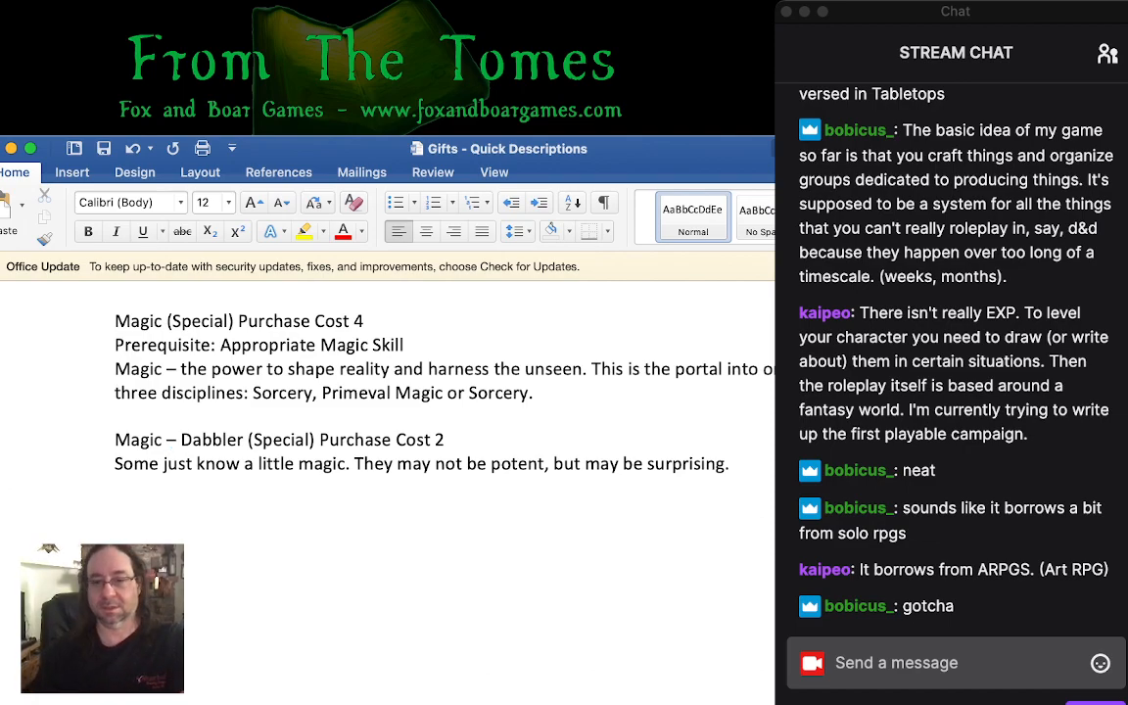
pyautogui.press('super+Tab')
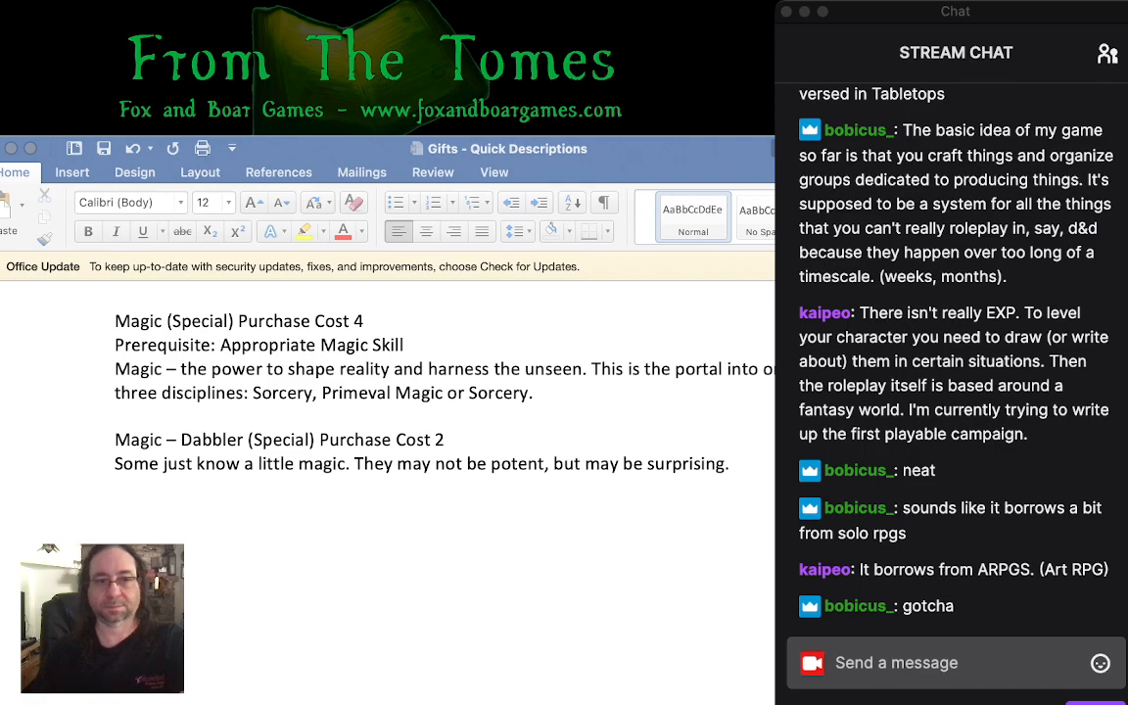
pyautogui.press('super+Tab')
pyautogui.write('Ma')
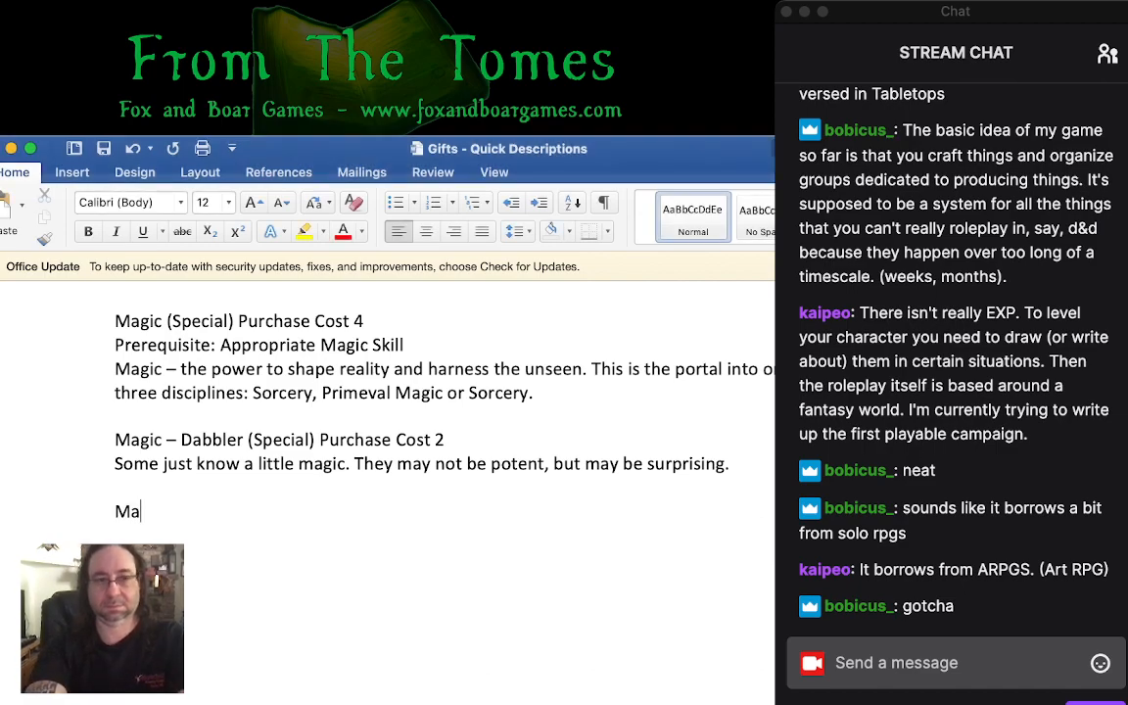
pyautogui.write('gic Device (')
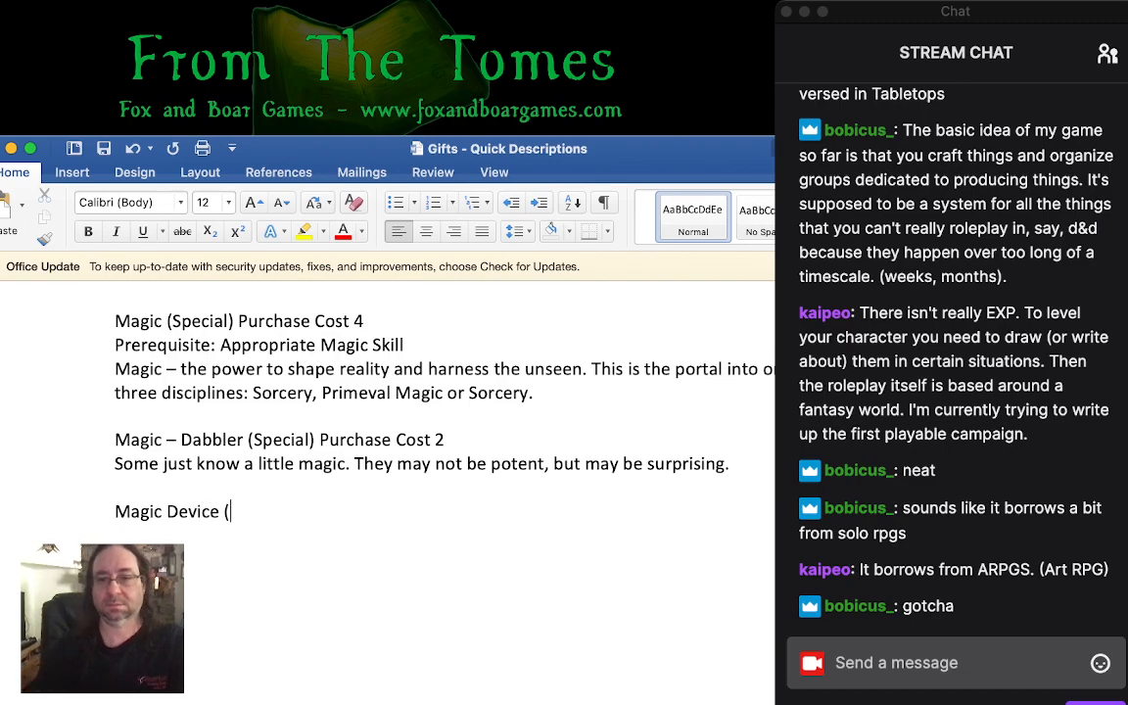
pyautogui.press('super+Tab')
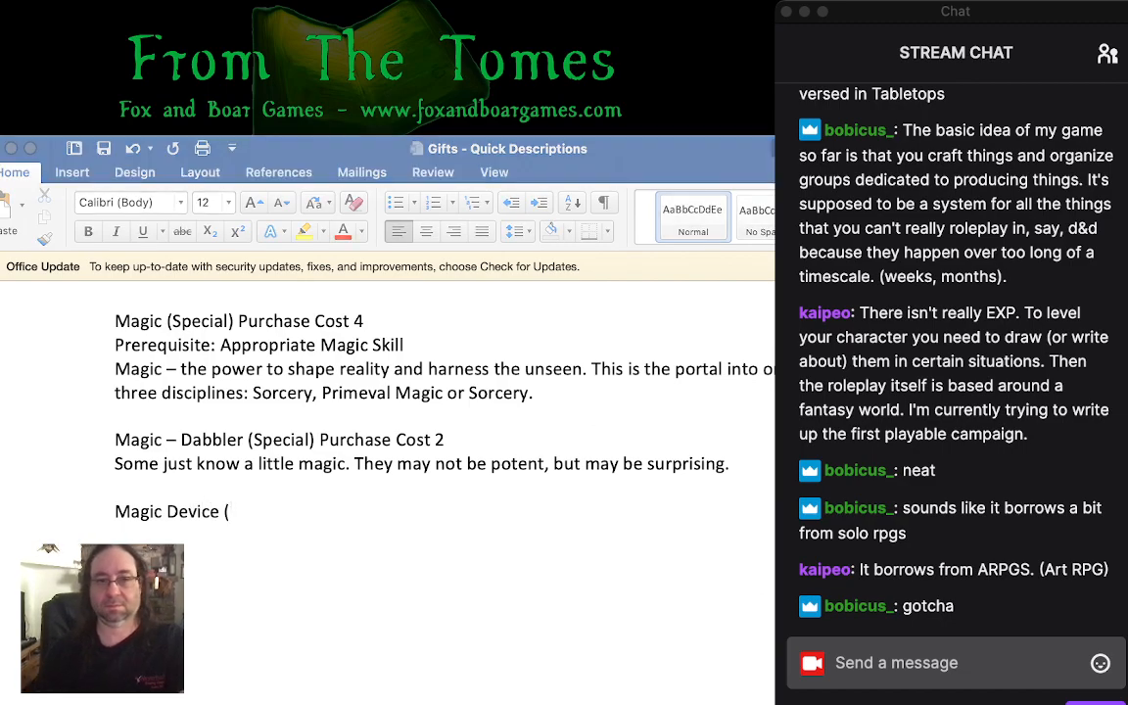
pyautogui.press('super+Tab')
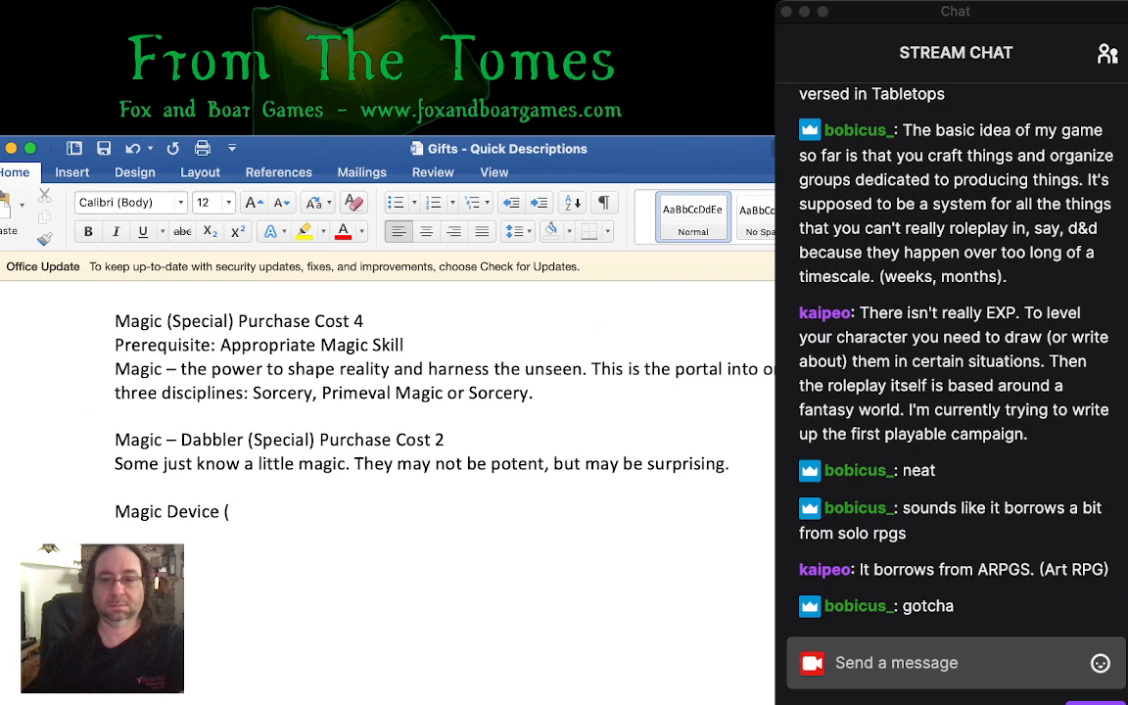
pyautogui.write('Progressive)')
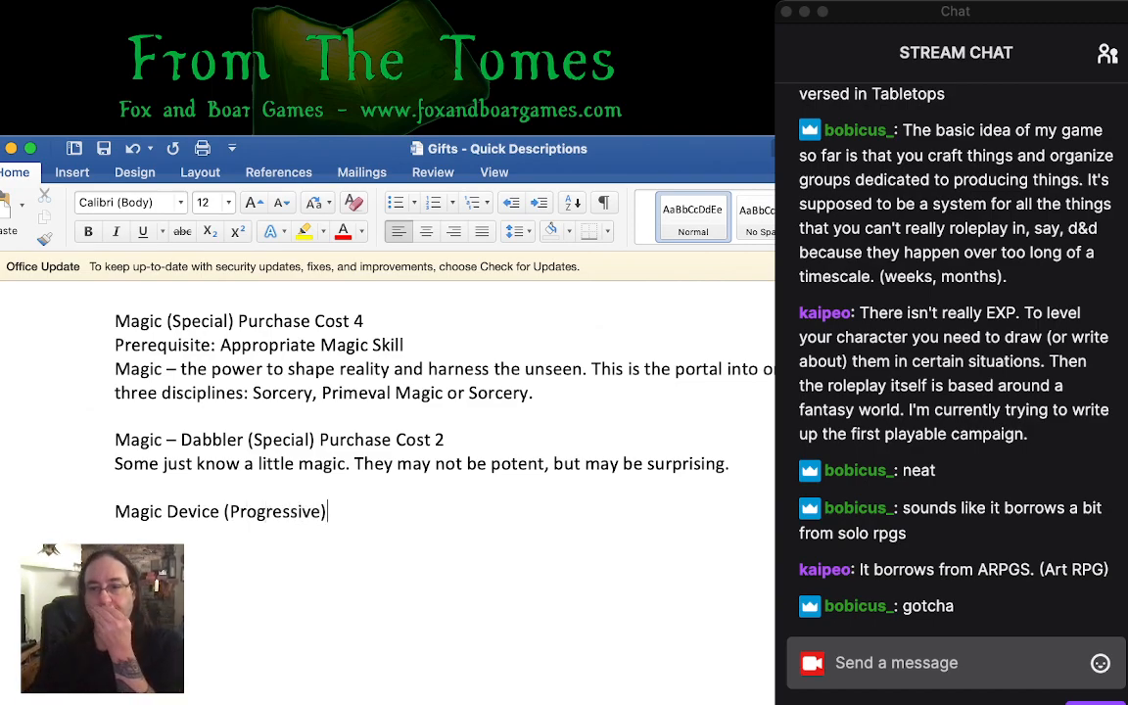
pyautogui.press('super+Tab')
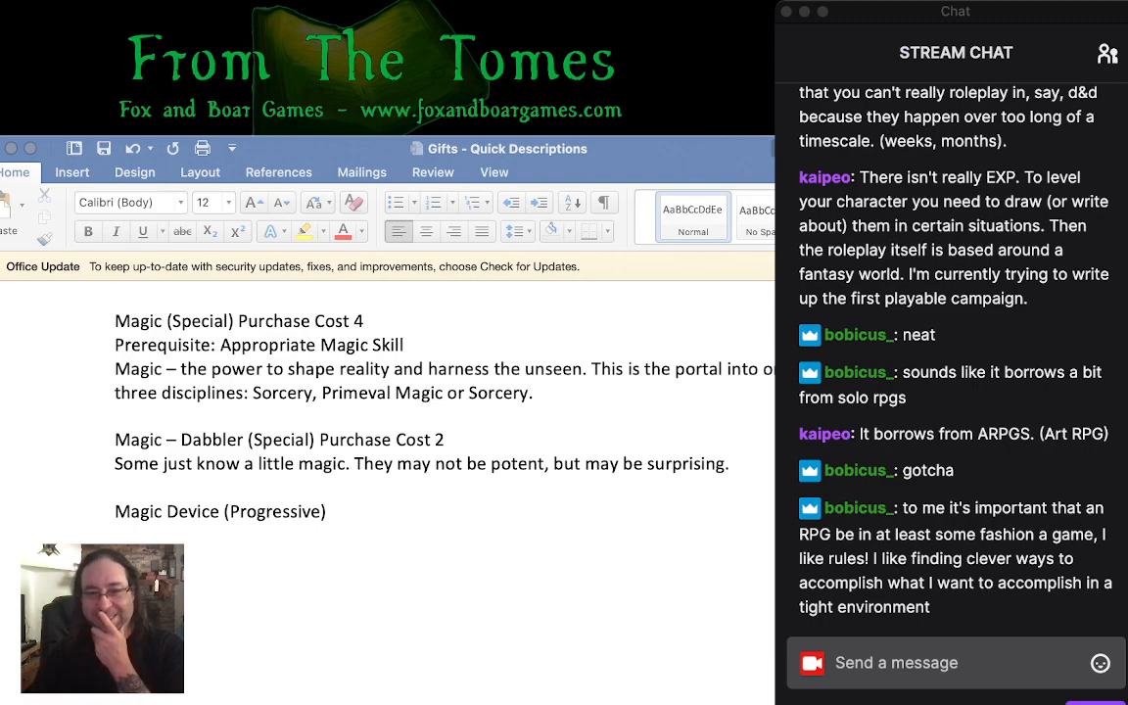
pyautogui.click(327, 511)
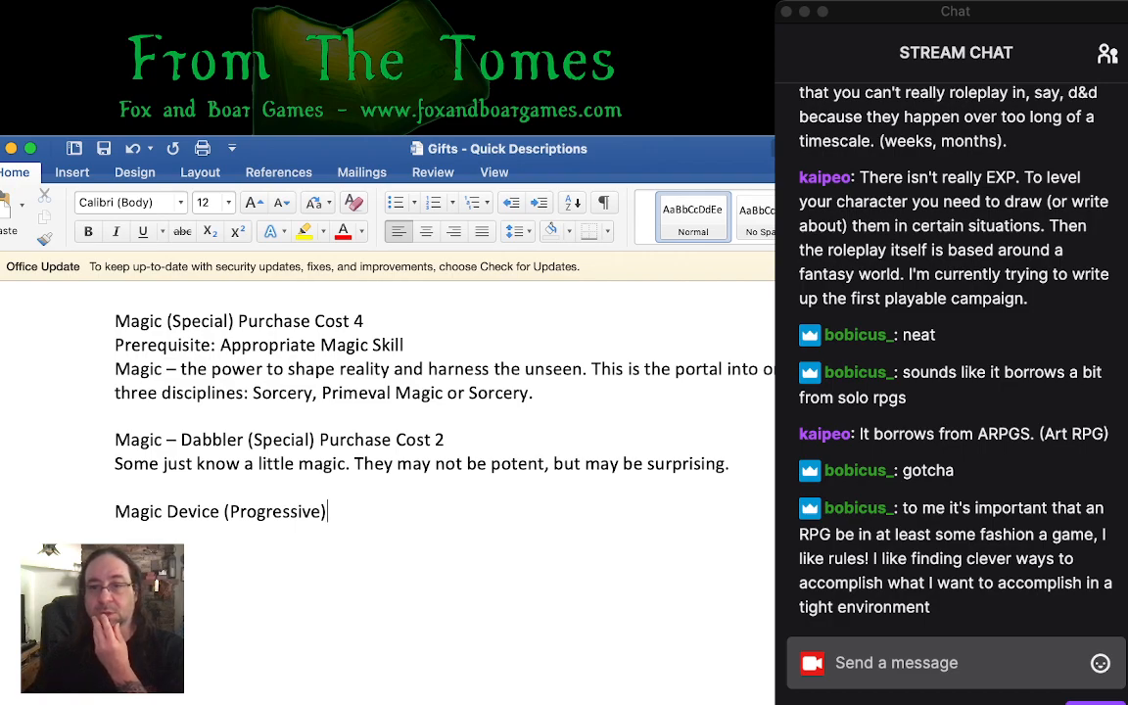
pyautogui.press('super+Tab')
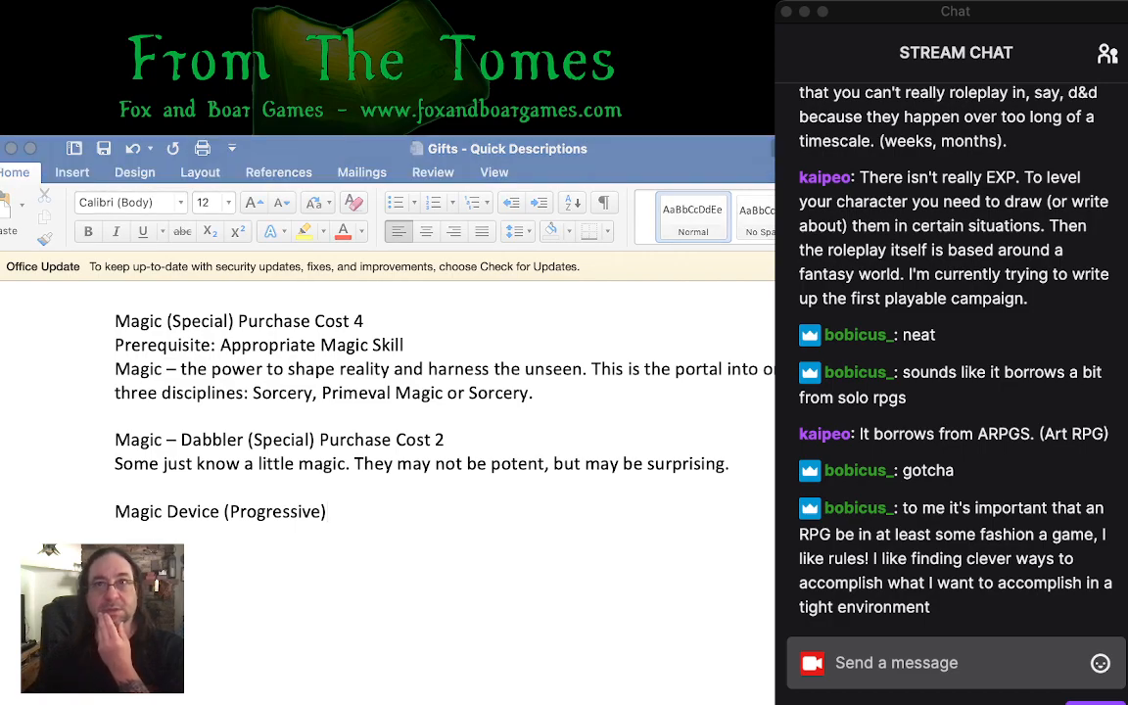
pyautogui.press('super+Tab')
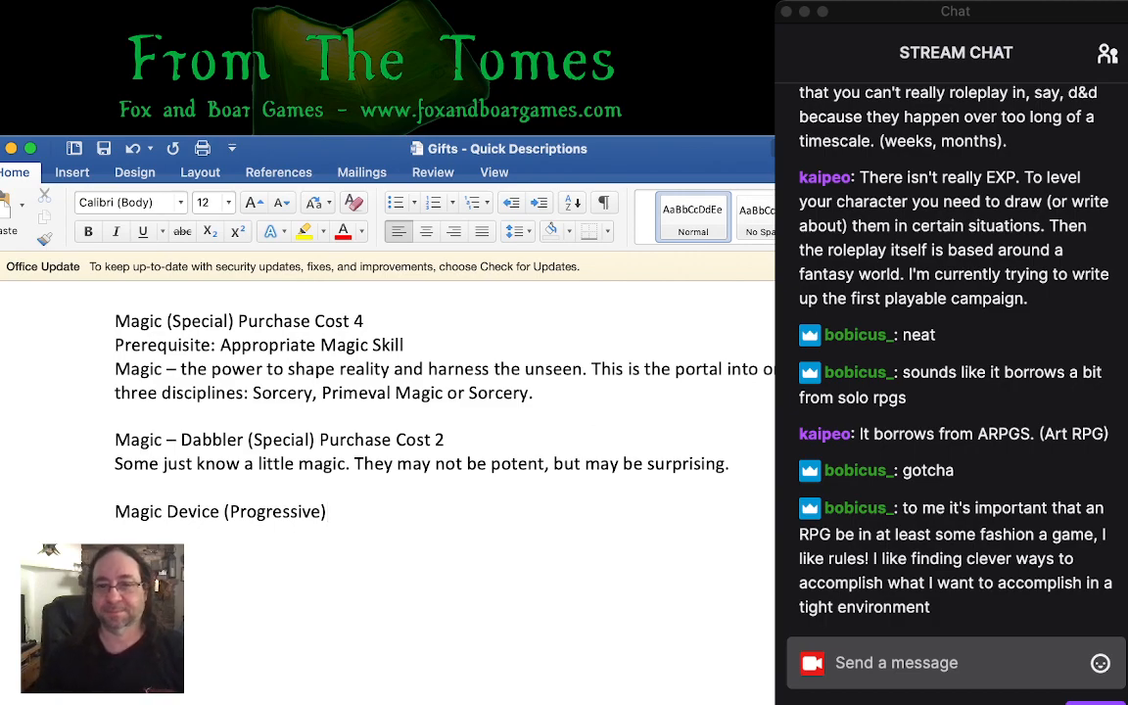
pyautogui.press('super+Tab')
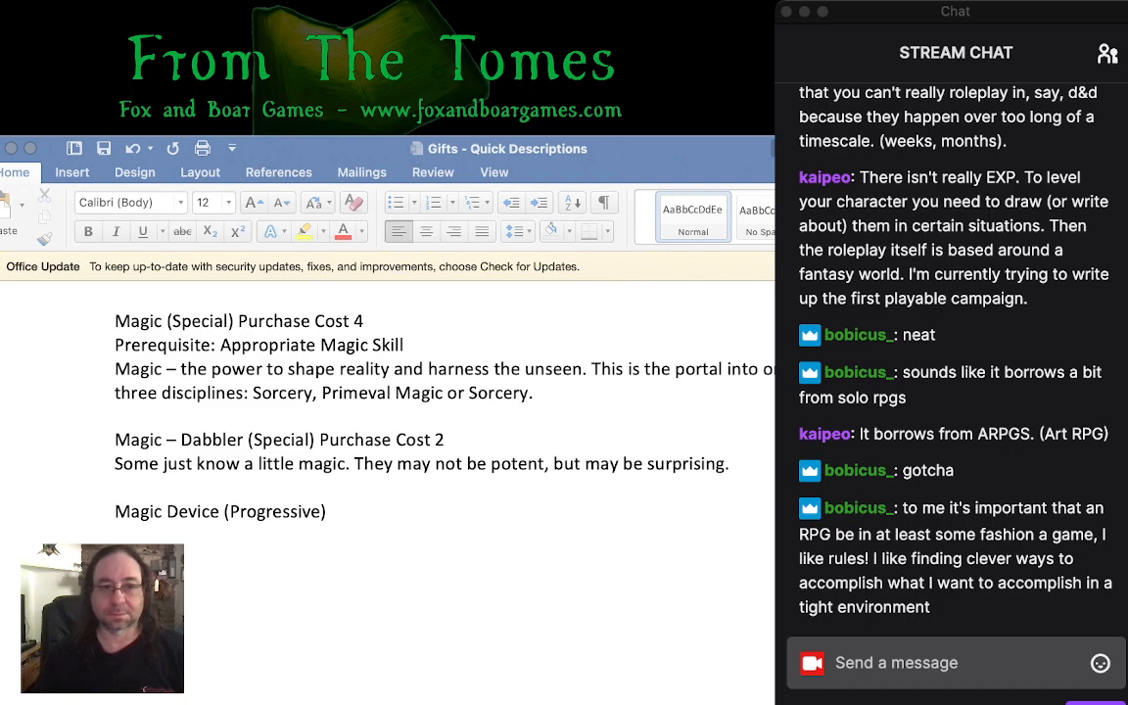
pyautogui.press('super+Tab')
# - Describe the Magic Device gift below its heading, starting "Those versed in magic have their own little rituals, tokens and objects that aid their"
pyautogui.press('Return')
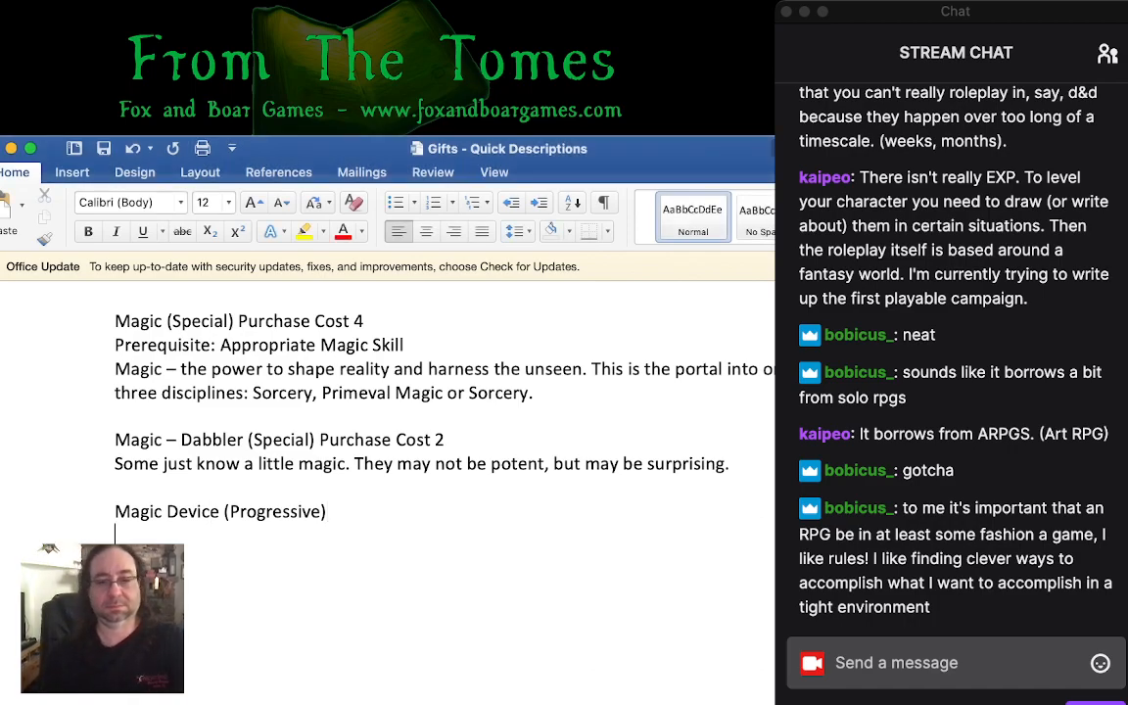
pyautogui.write('Those versed')
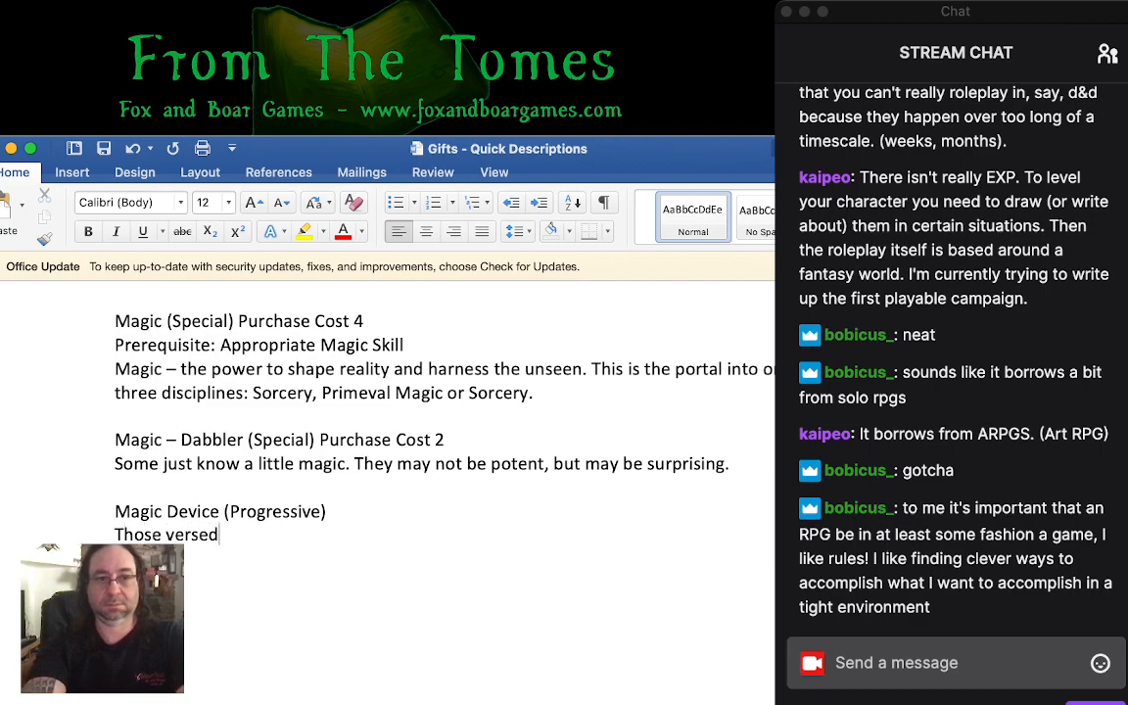
pyautogui.write(' in magic ')
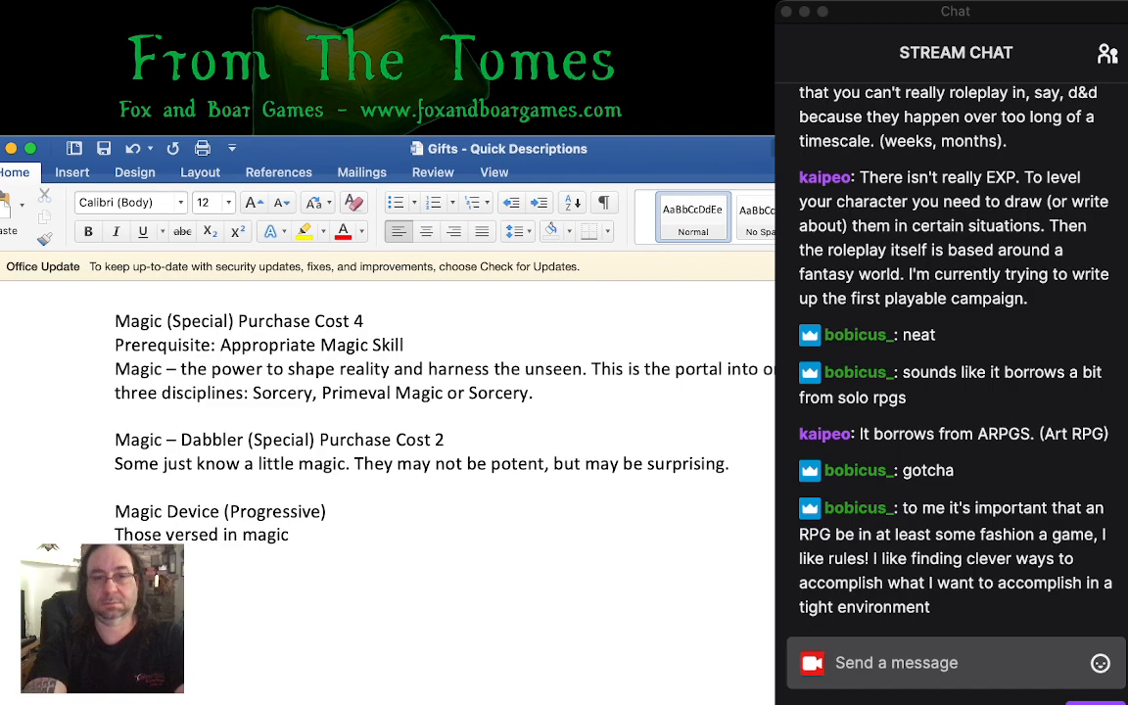
pyautogui.write('have their own ')
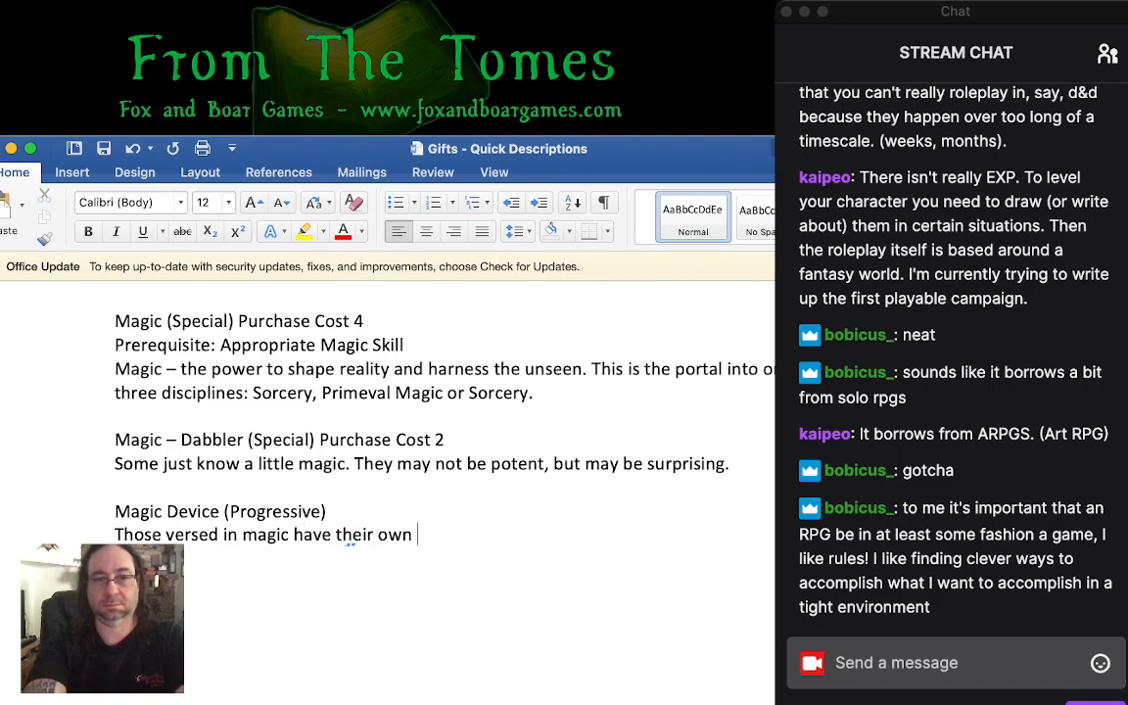
pyautogui.write('little rituals, d')
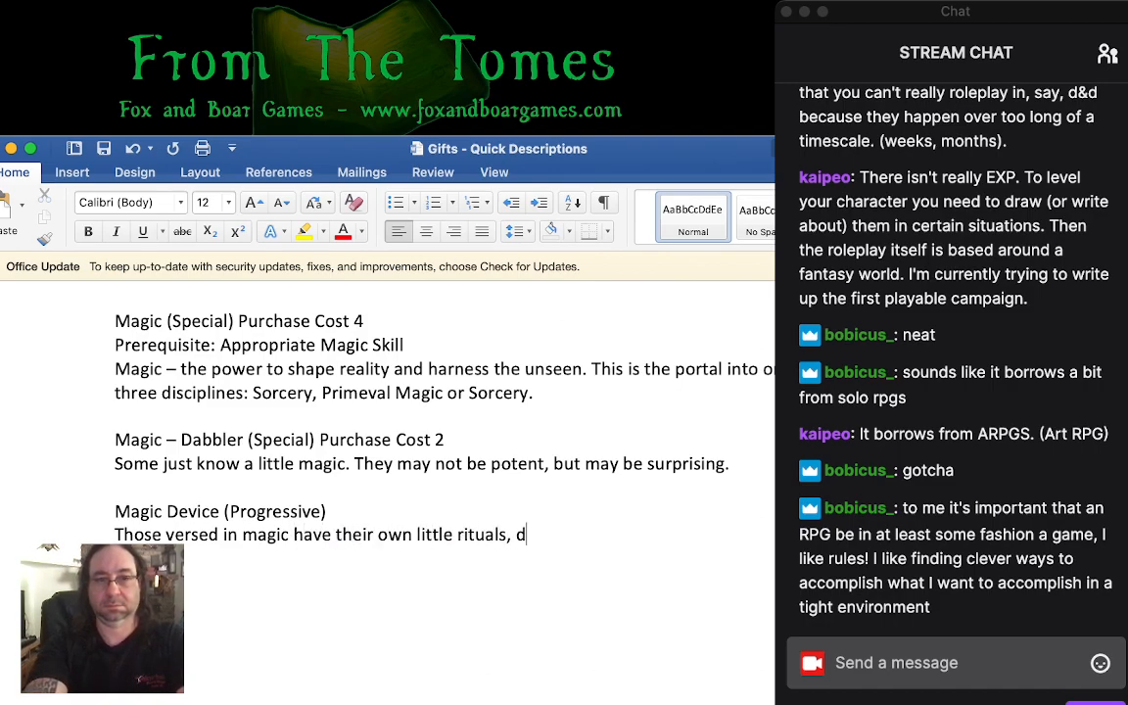
pyautogui.press('BackSpace')
pyautogui.write('tokens and o')
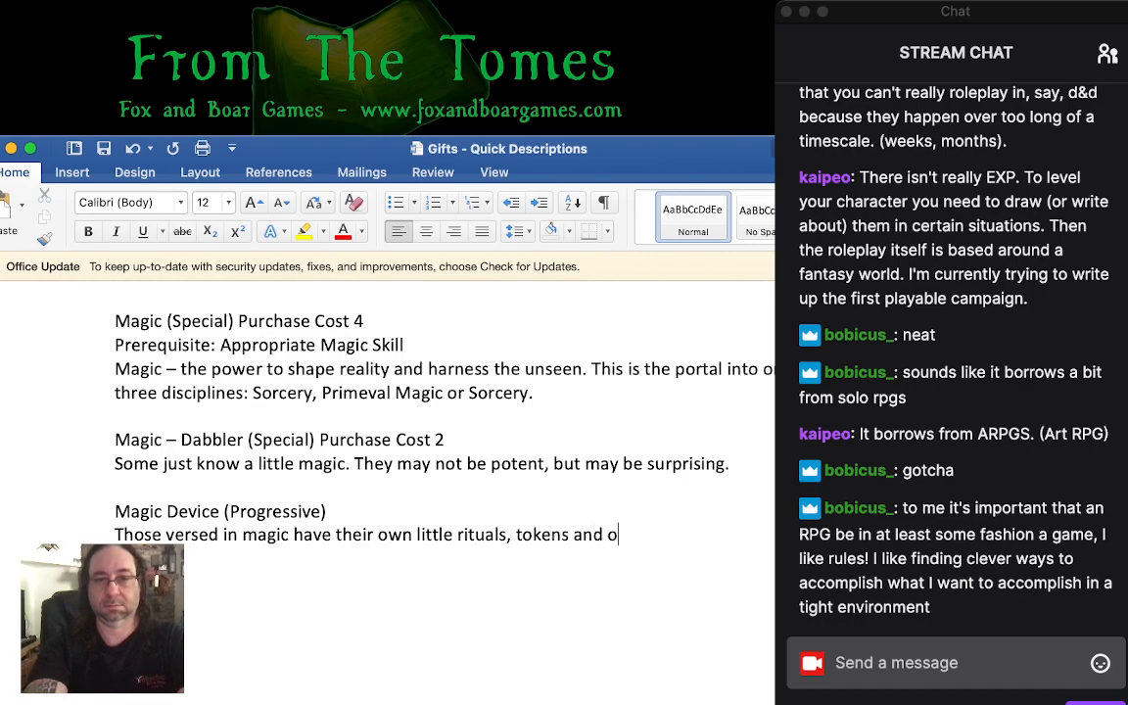
pyautogui.write('bjects that aid th')
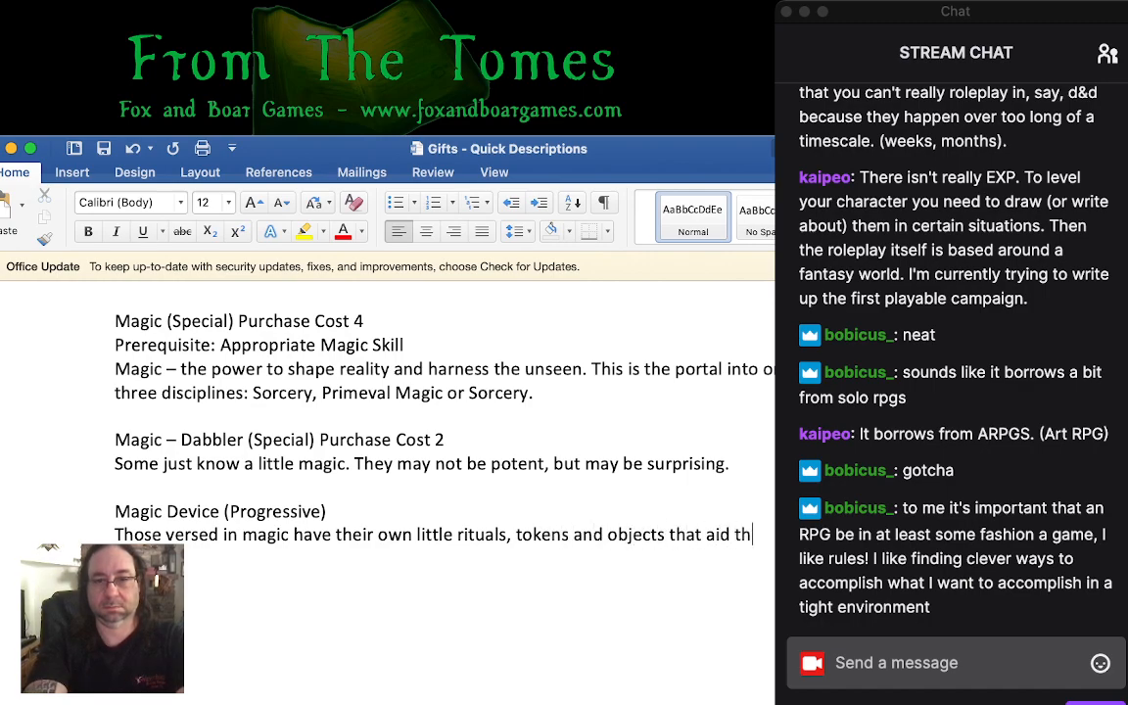
pyautogui.write('eir')
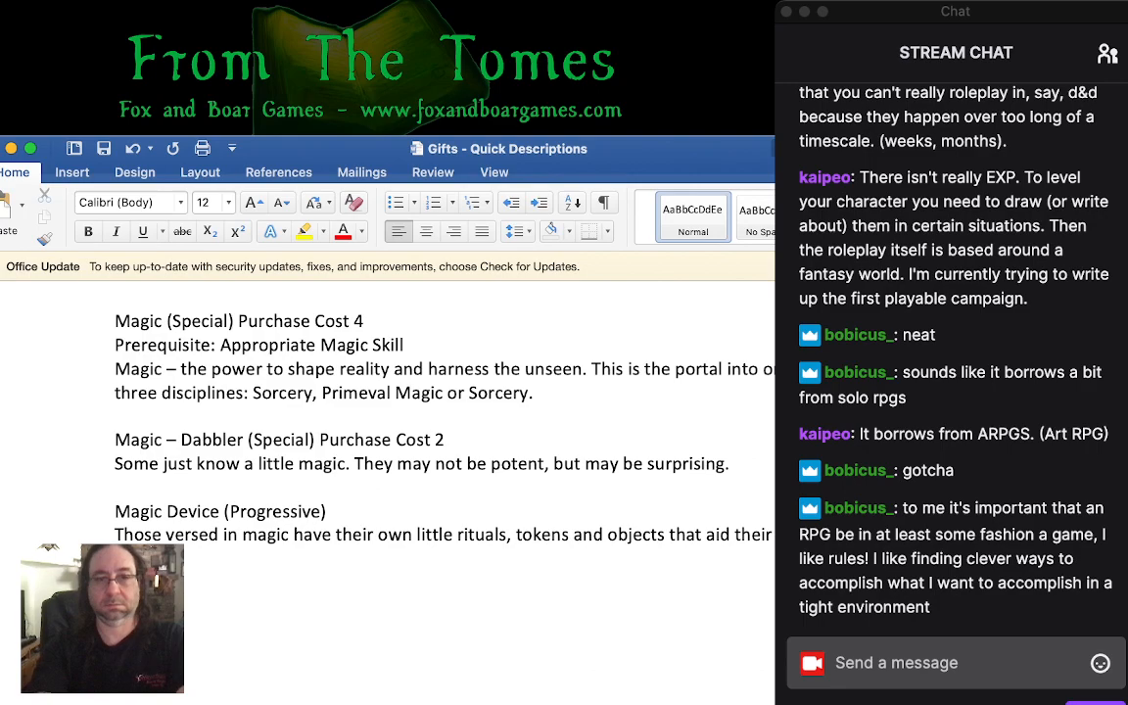
# - Insert the line "Prerequisite: Magic, Appropriate Magic Skill" between the Magic Device heading and its description
pyautogui.press('Return')
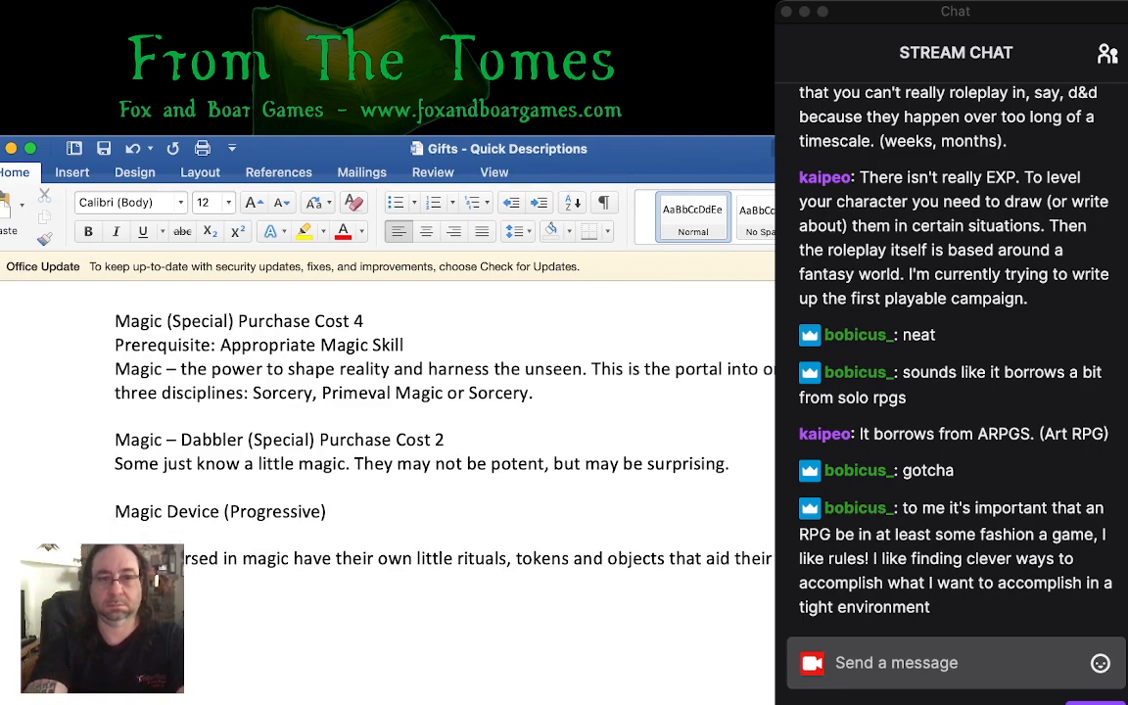
pyautogui.write('Prereq')
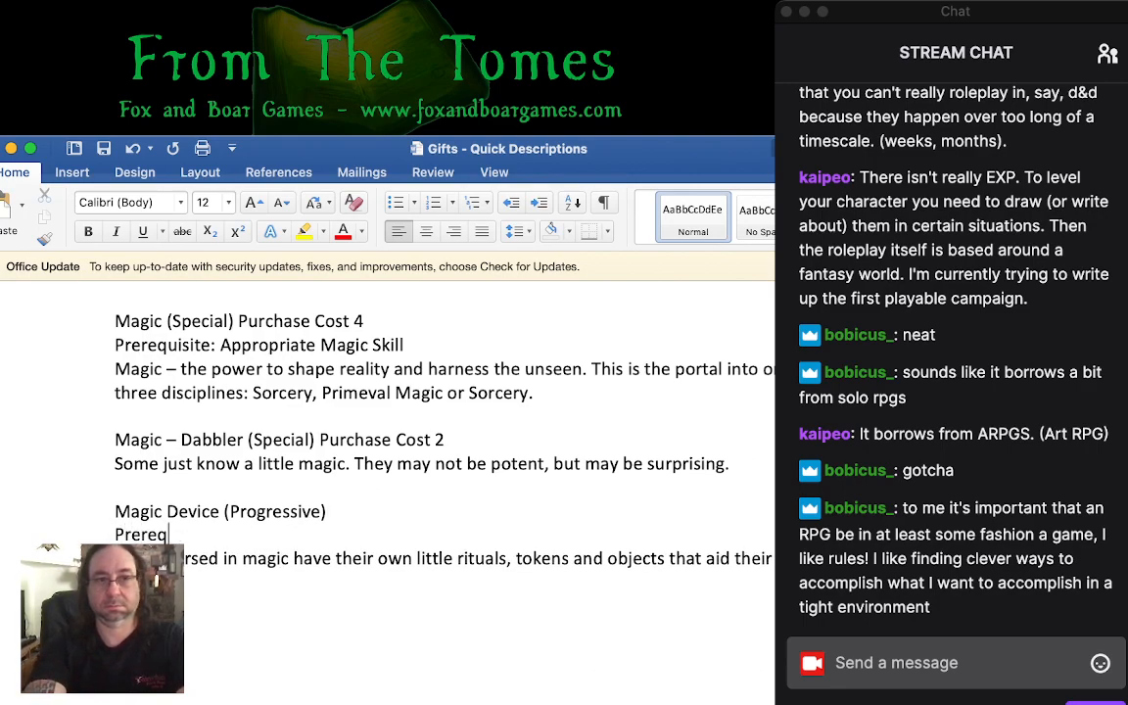
pyautogui.write('uisite: Magic')
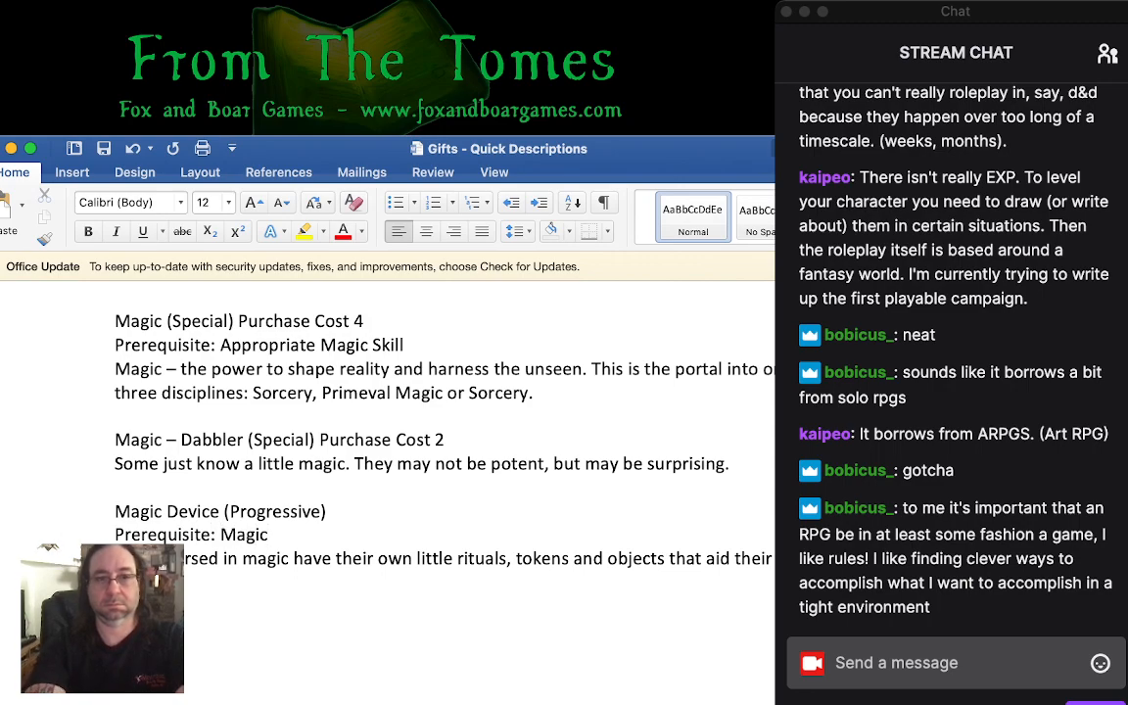
pyautogui.write(', Appropria')
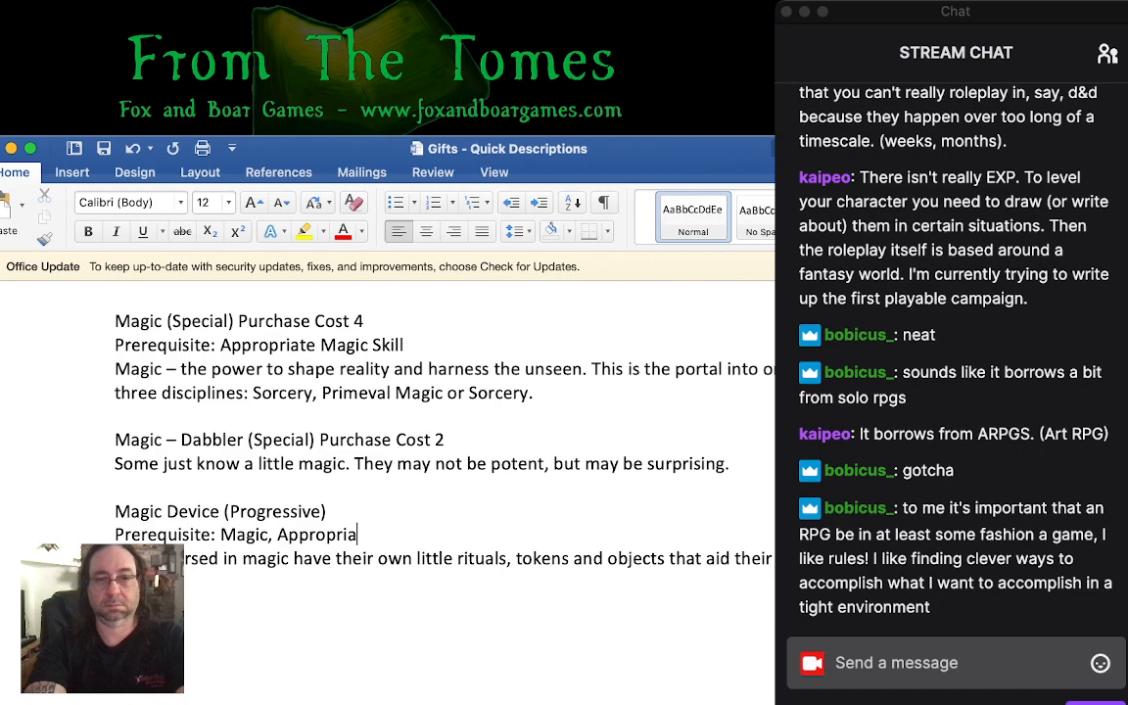
pyautogui.write('te Magic S')
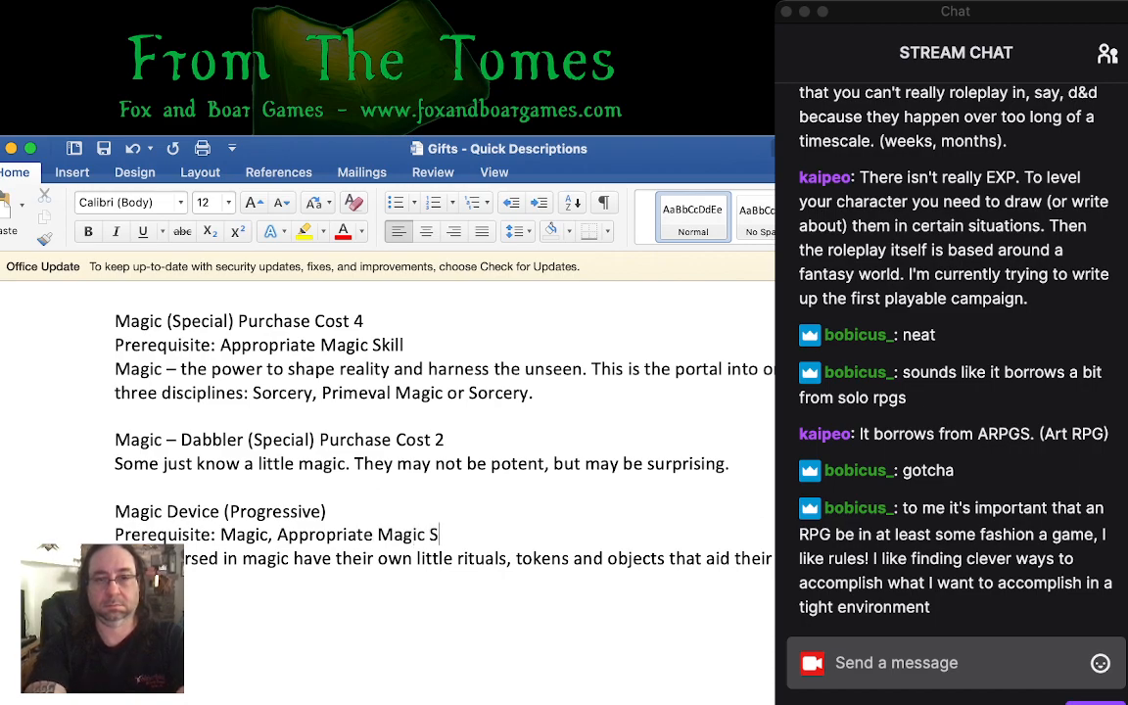
pyautogui.write('kill')
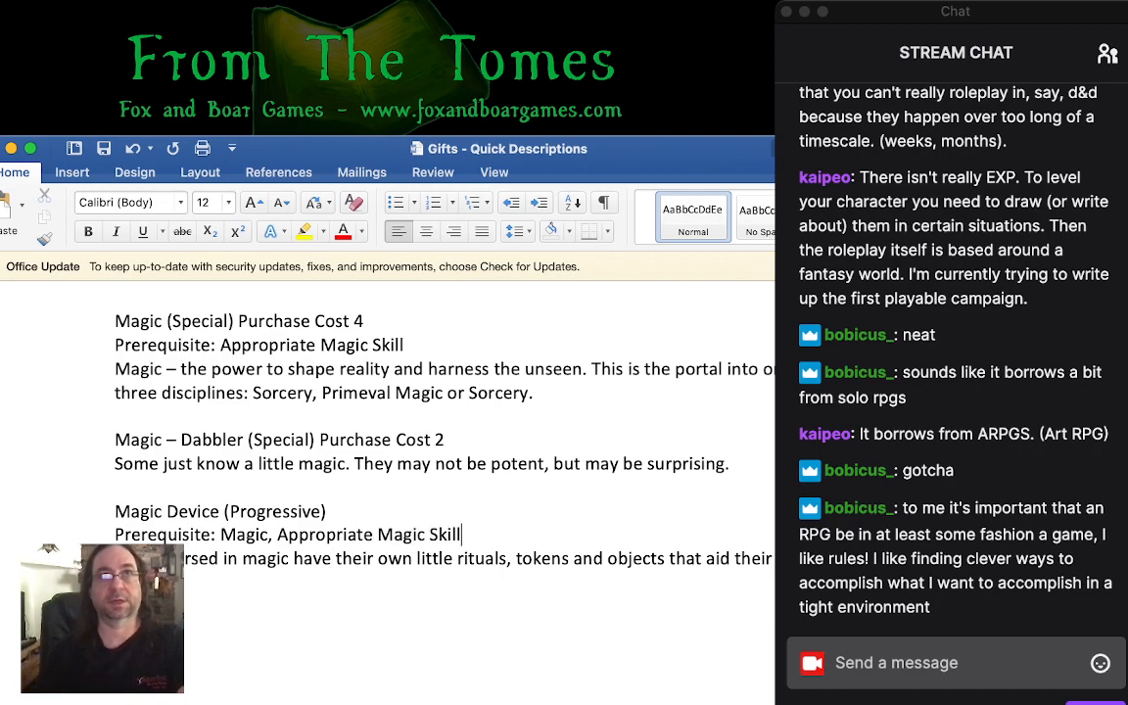
pyautogui.press('super+Tab')
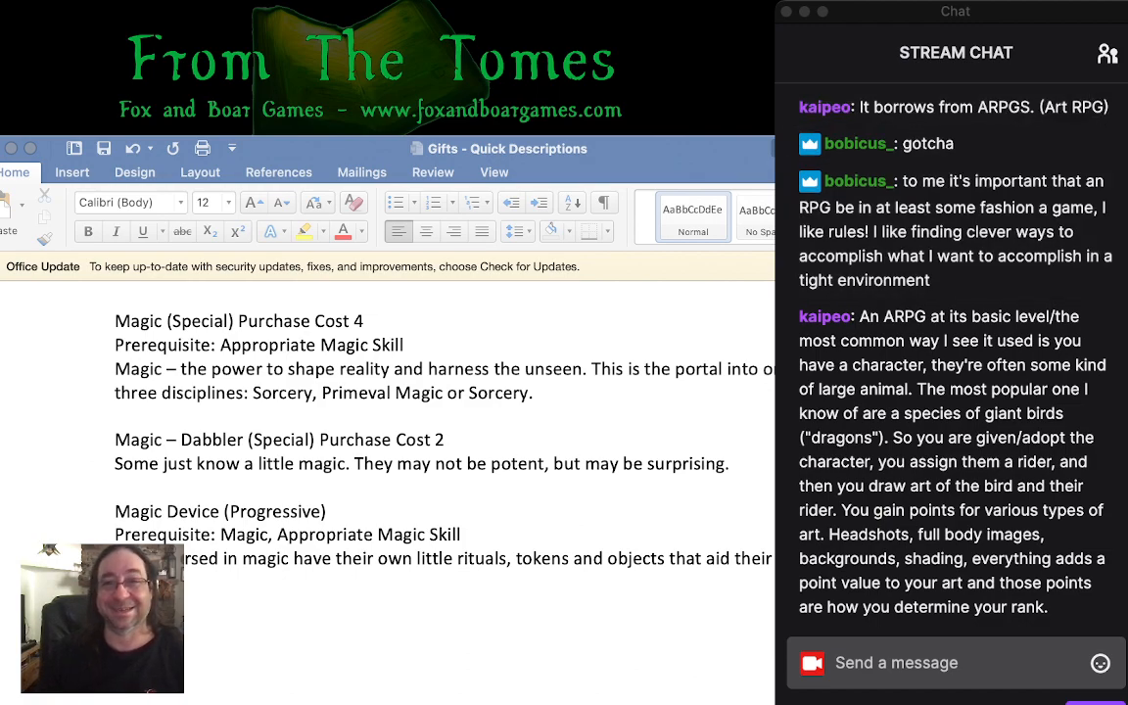
pyautogui.click(461, 535)
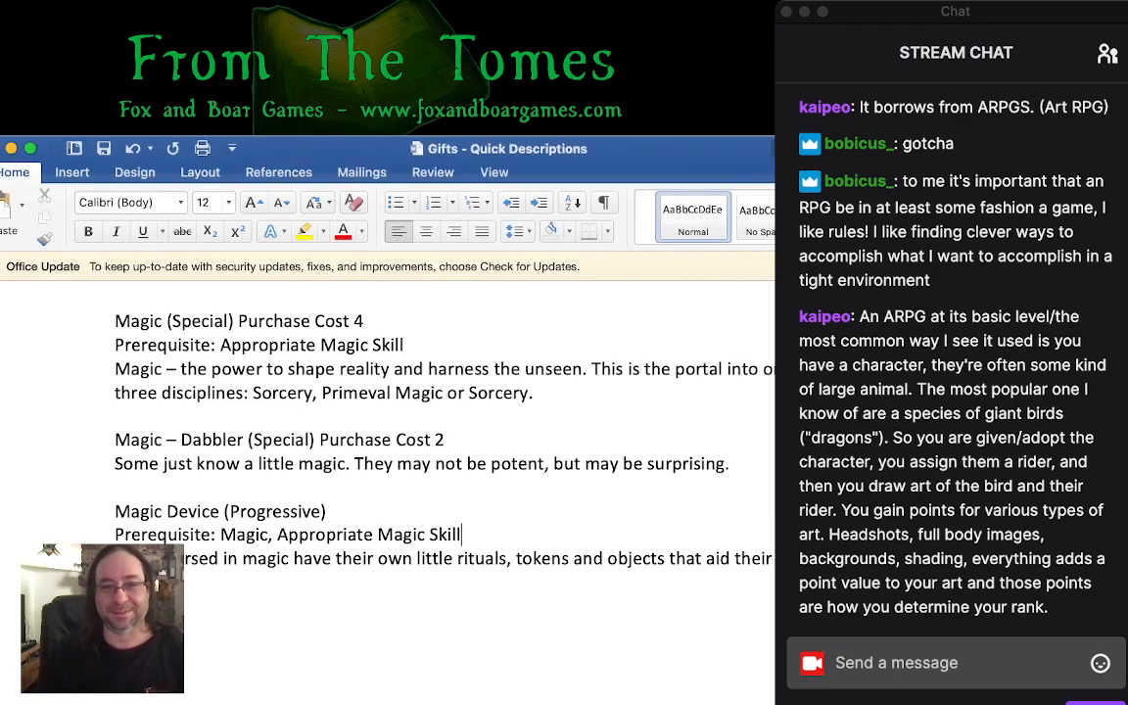
pyautogui.press('super+Tab')
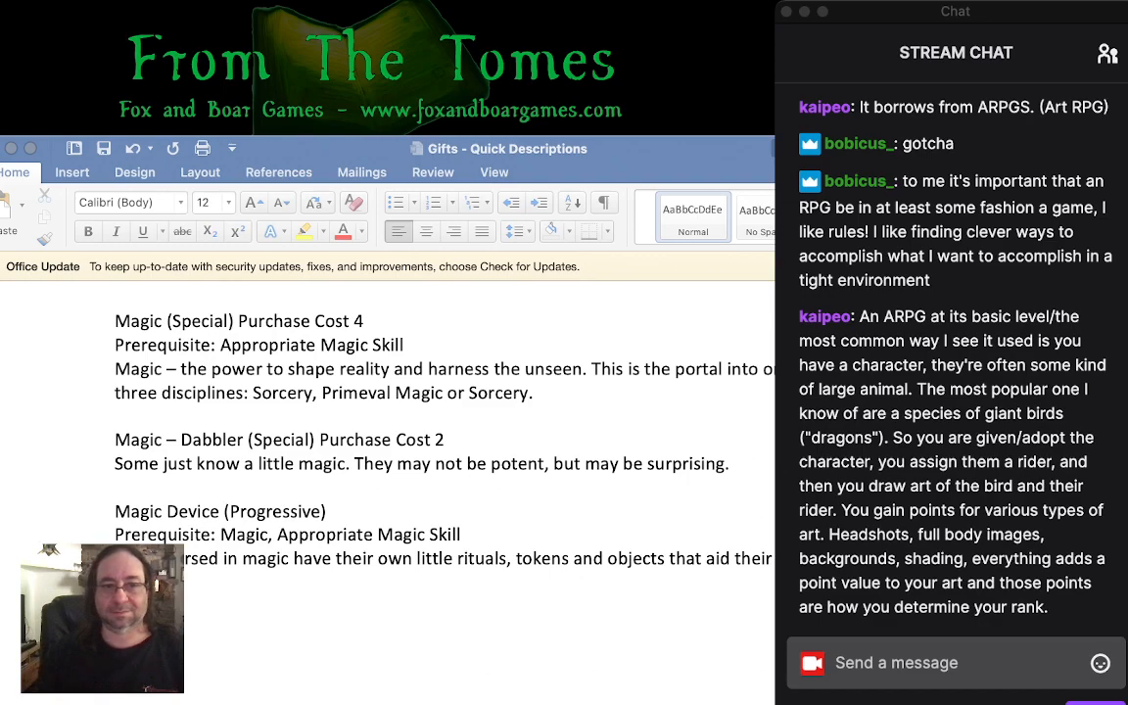
pyautogui.press('super+Tab')
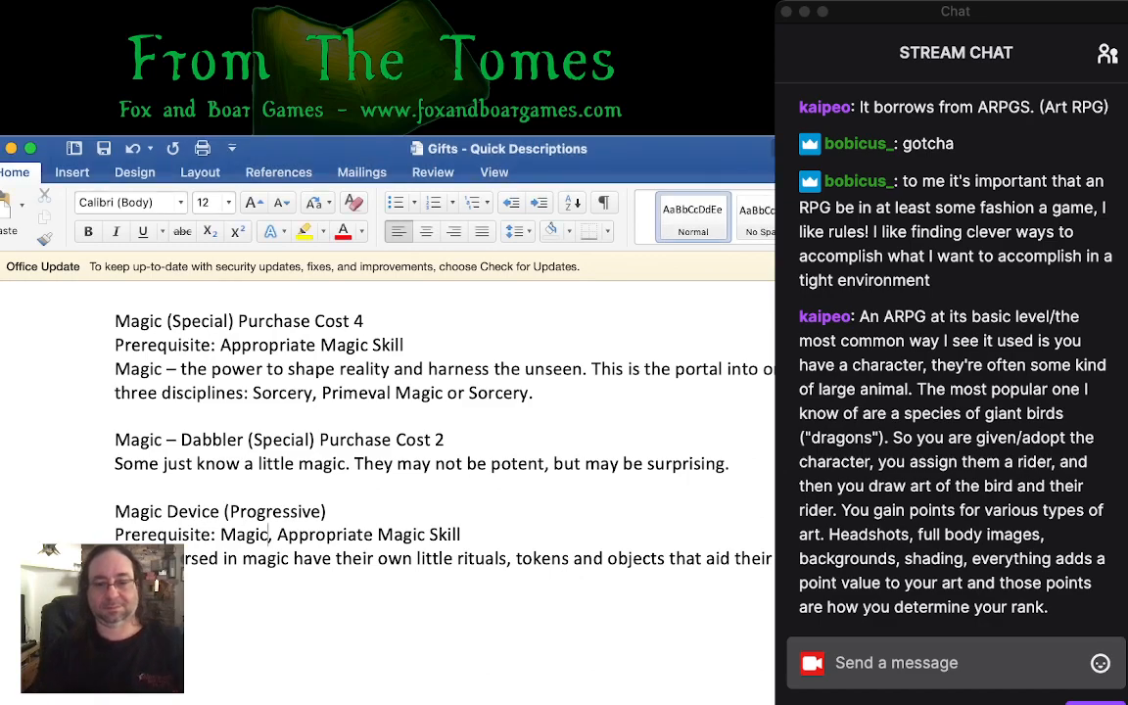
# - Add "or Magic-Dabbler" after "Magic" and before the comma in the Magic Device prerequisite line
pyautogui.click(269, 534)
pyautogui.write('or ')
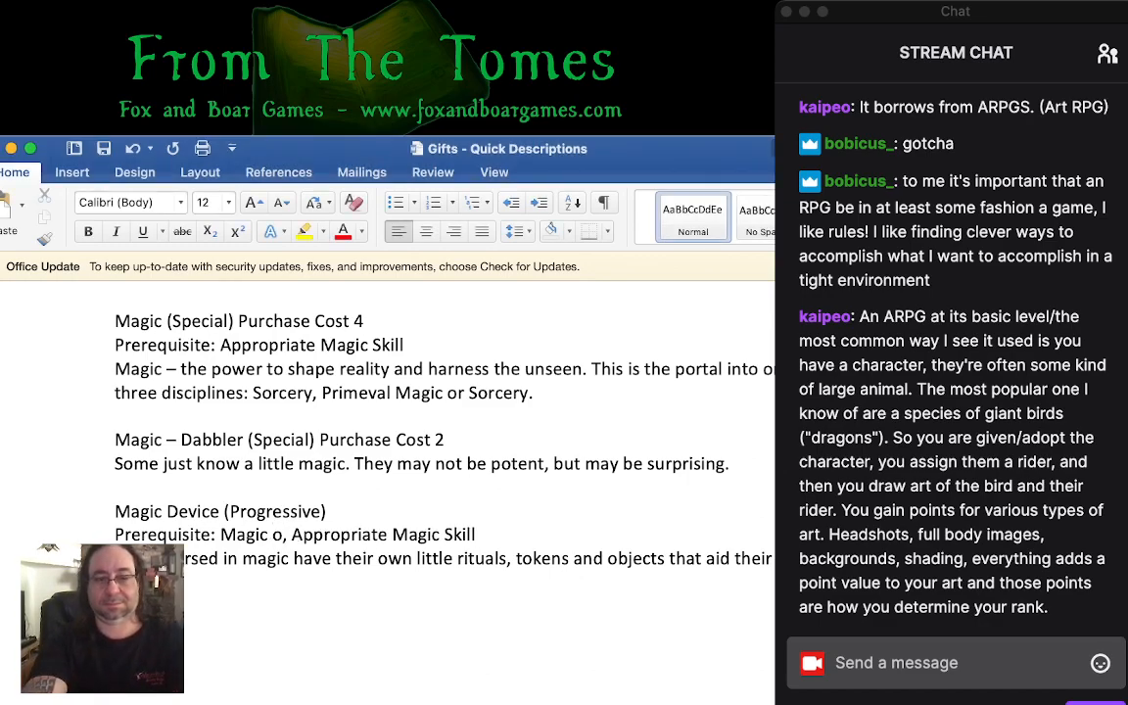
pyautogui.write('Magic-D')
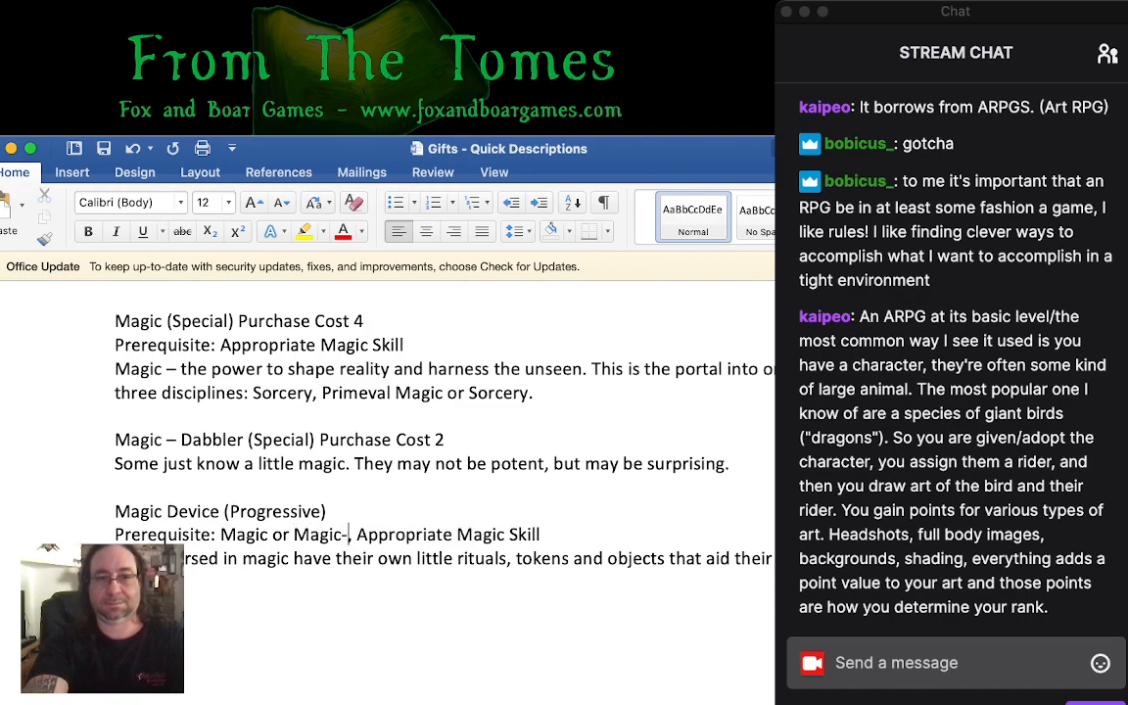
pyautogui.write('abbler')
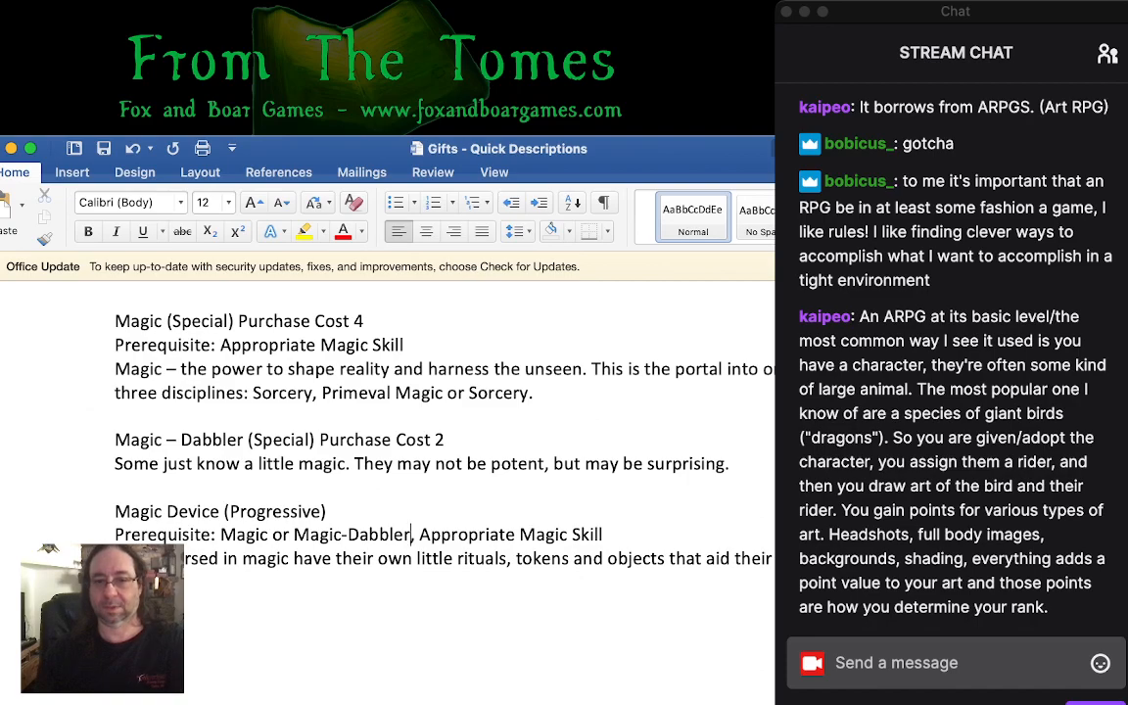
pyautogui.press('super+Tab')
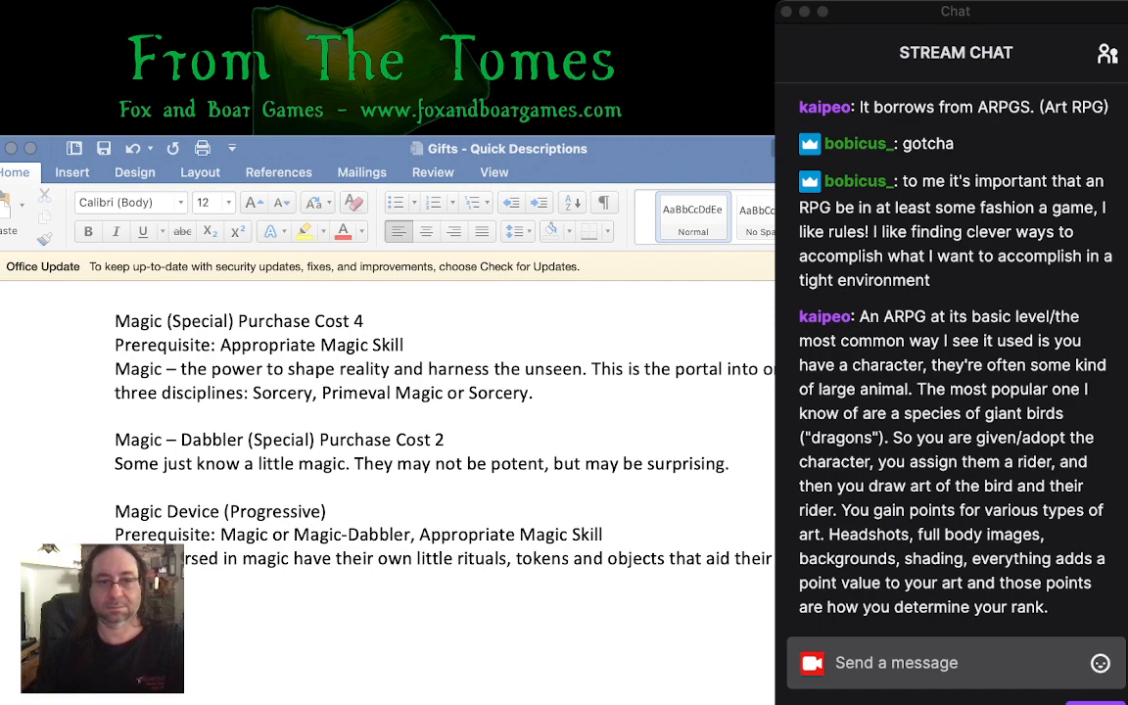
pyautogui.press('super+Tab')
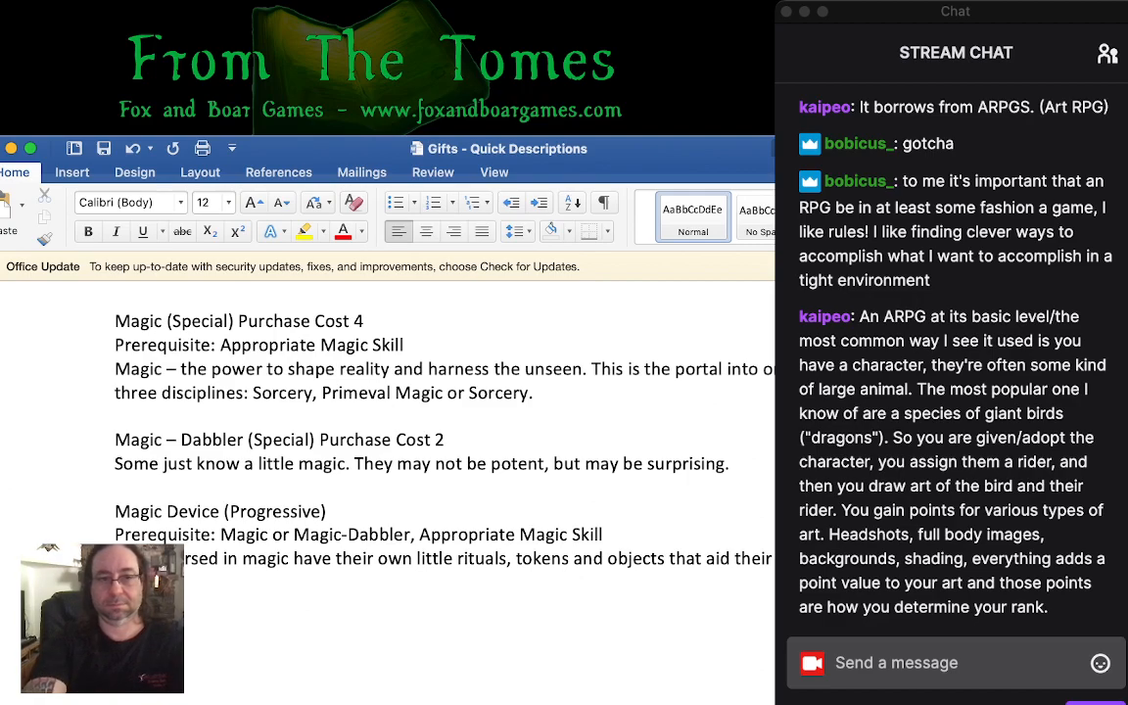
# - Add the entry heading "Psychic Sense (Innate)" below the Magic Device description
pyautogui.write('ense (')
pyautogui.write('Innate)')
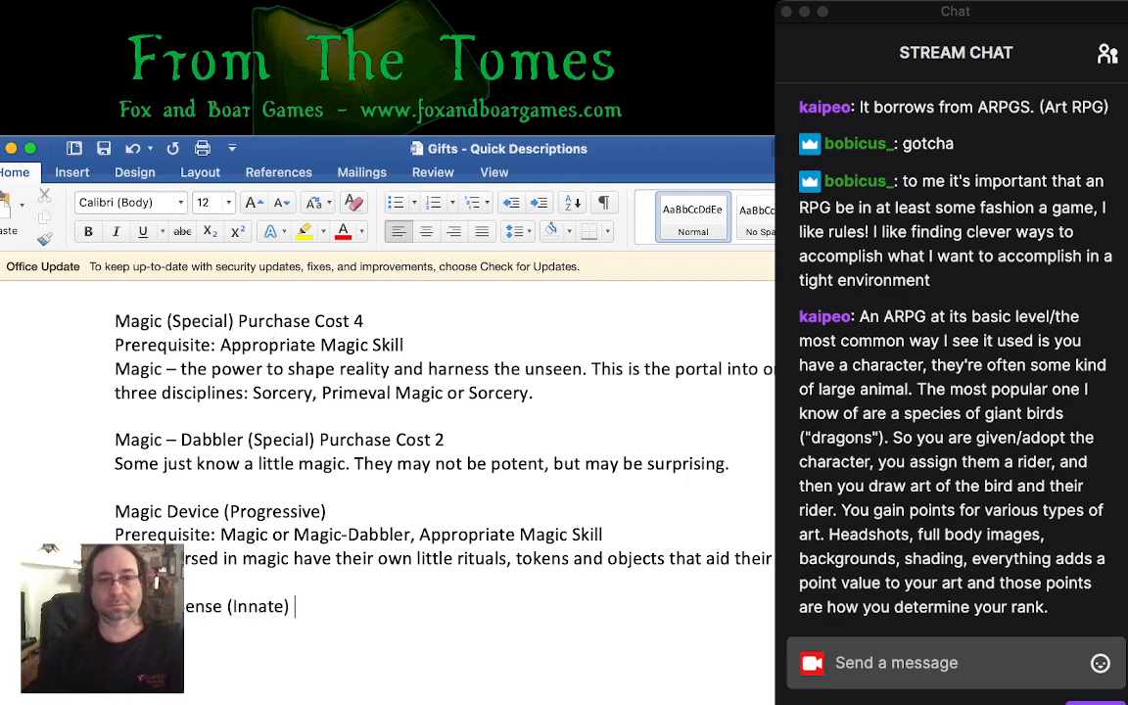
# - Add "Purchase Cost 1" to the end of the Magic Device (Progressive) heading
pyautogui.press('super+Tab')
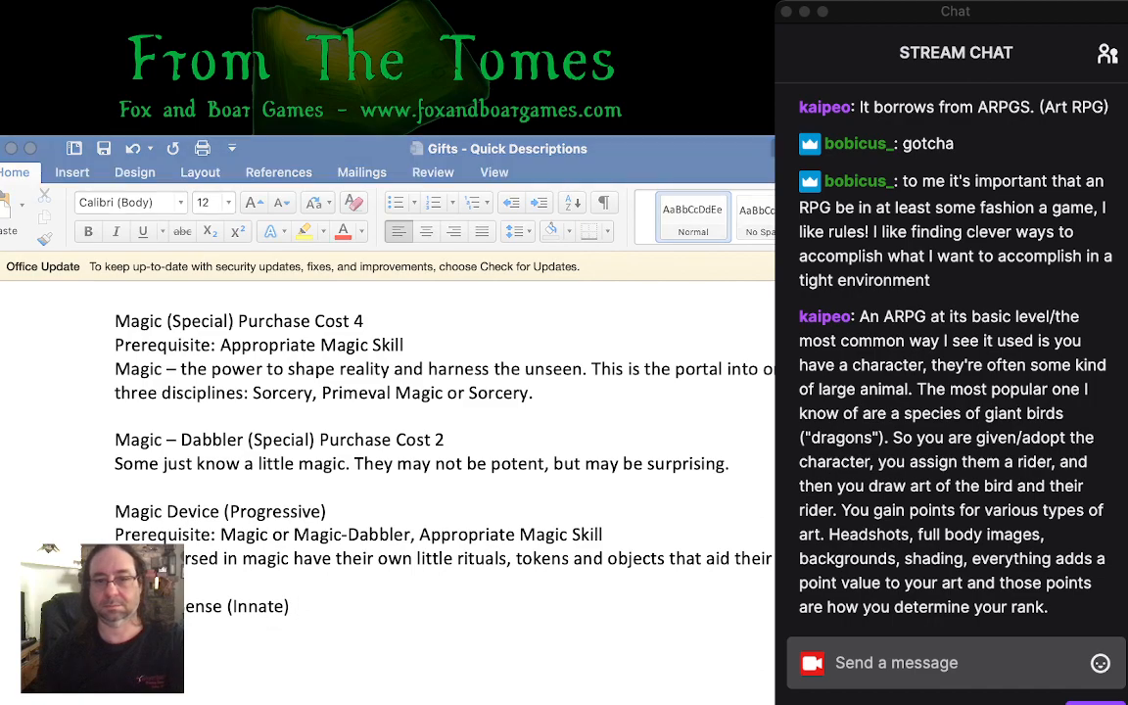
pyautogui.scroll(-5, 391, 440)
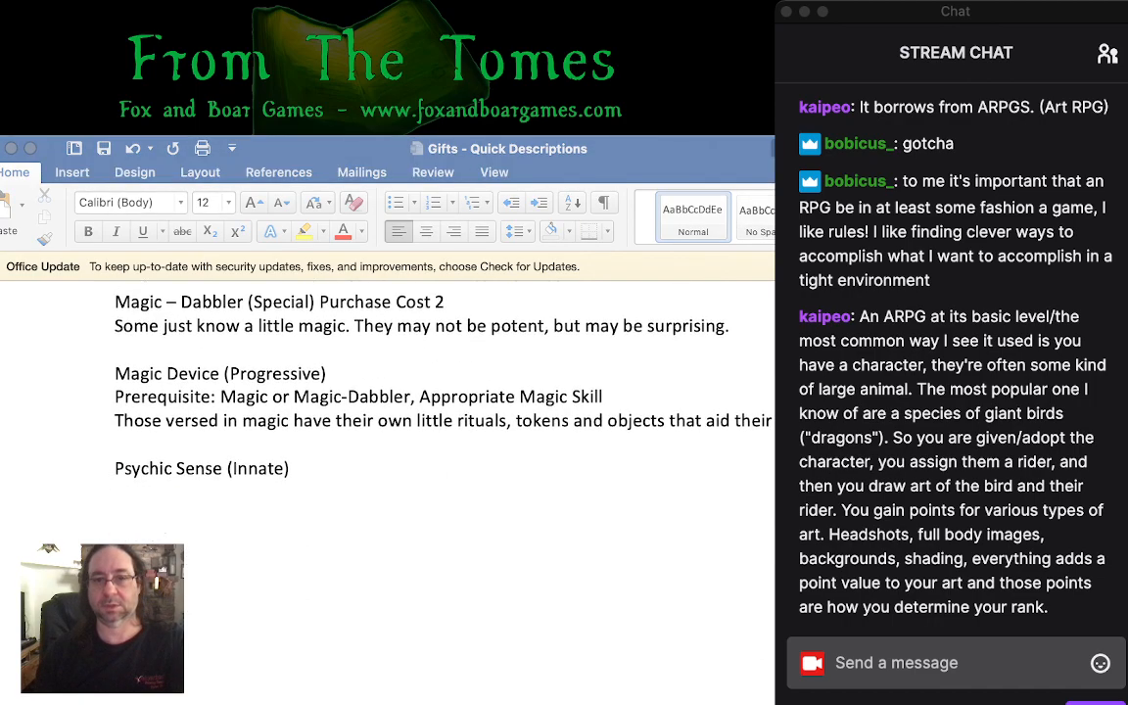
pyautogui.press('super+Tab')
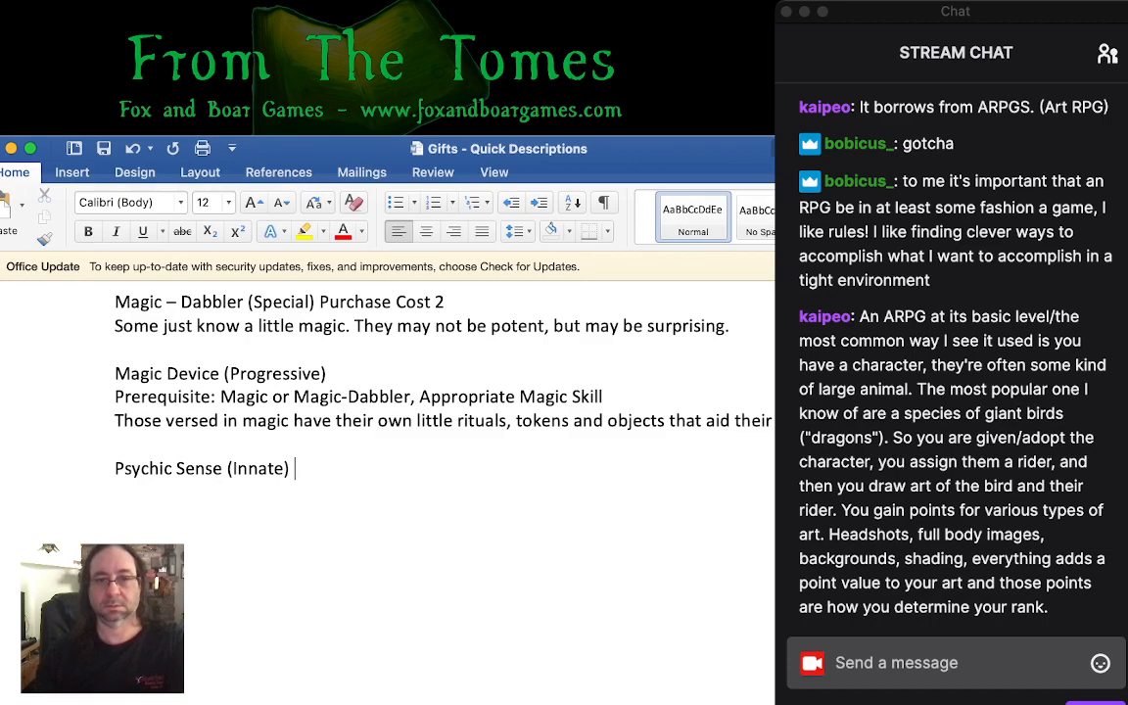
pyautogui.click(328, 374)
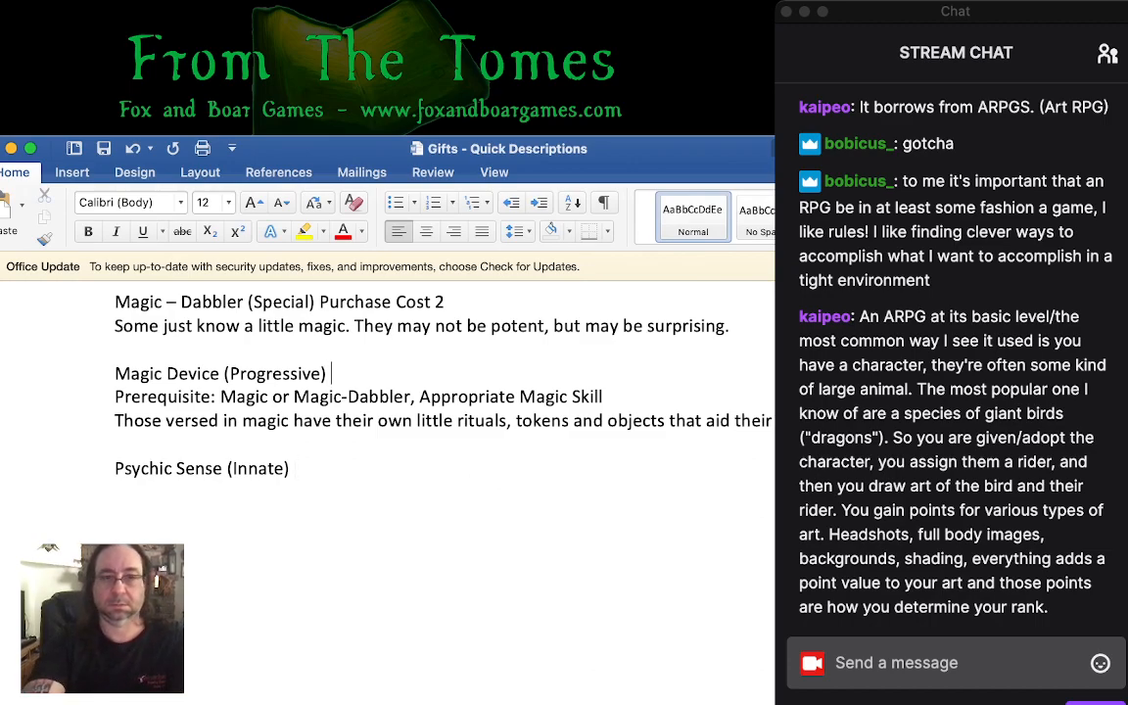
pyautogui.write('Purchase Cost 1')
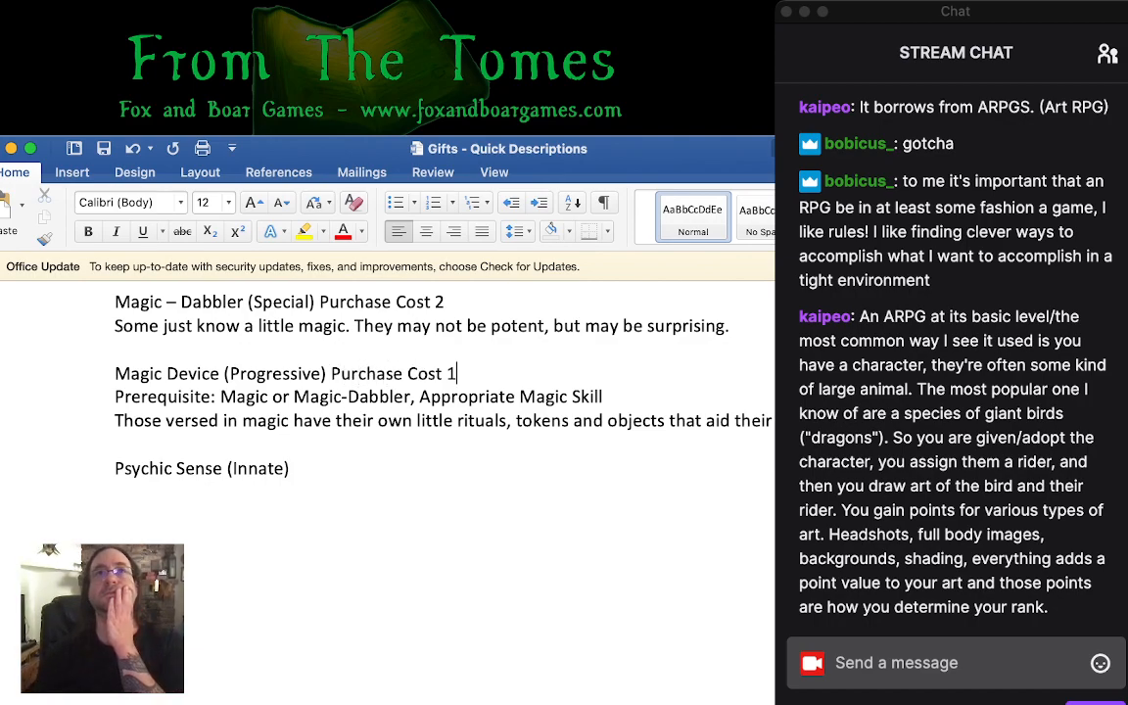
pyautogui.click(951, 143)
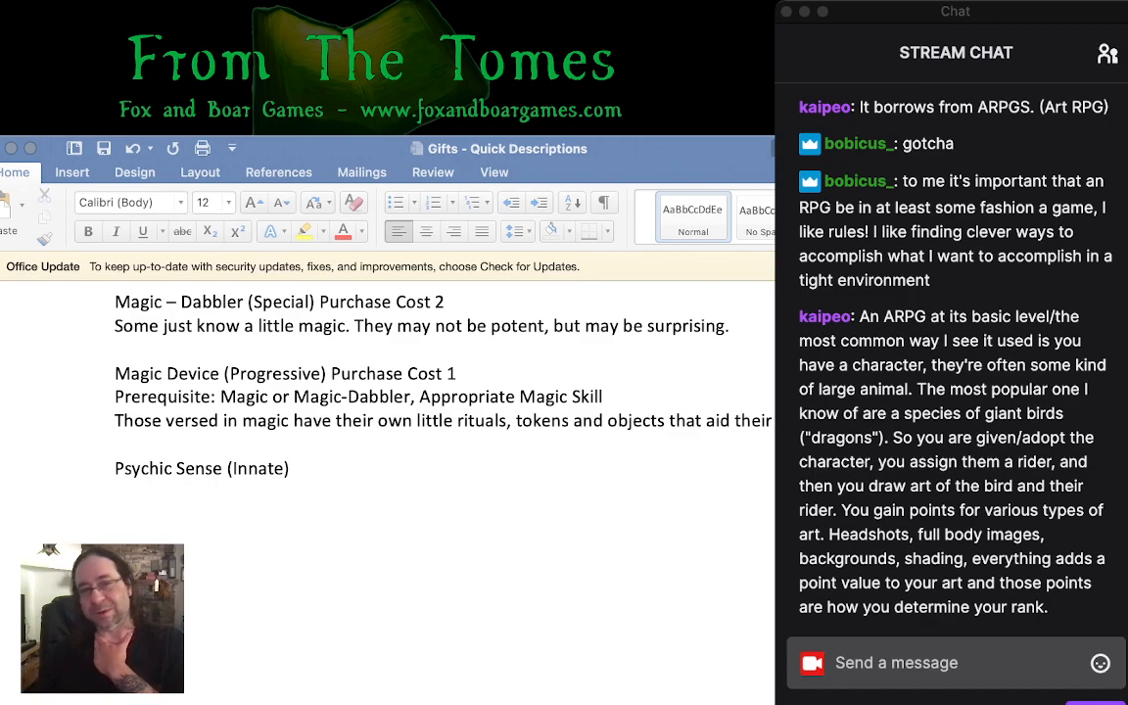
pyautogui.click(457, 373)
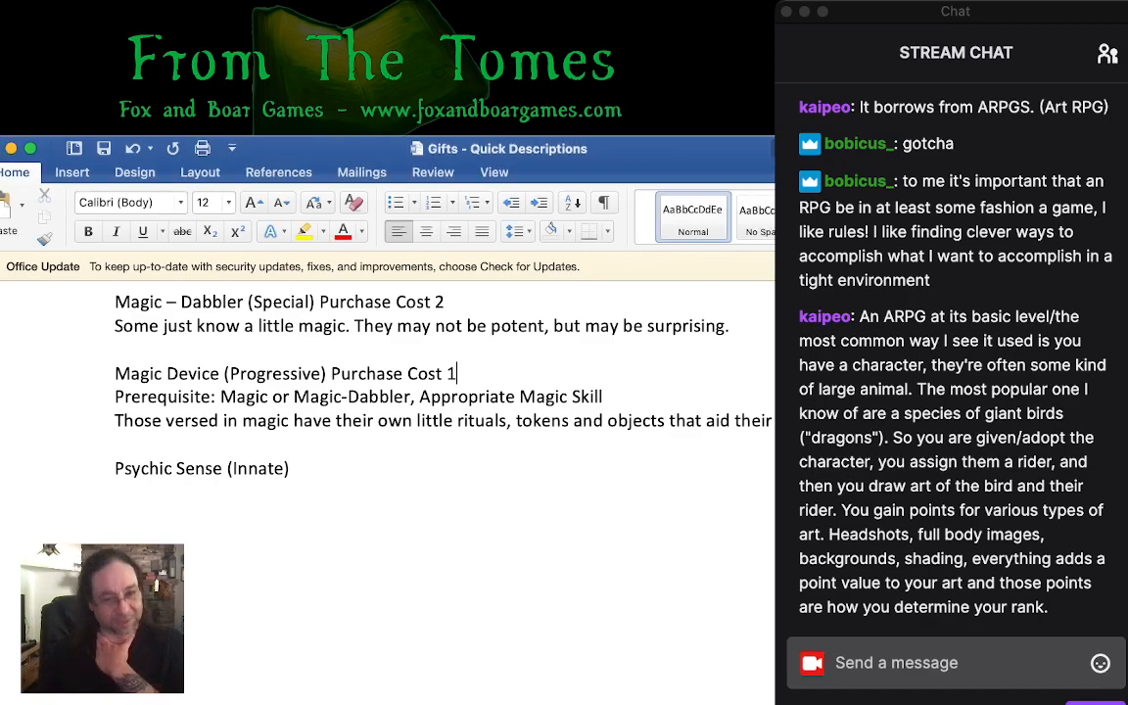
pyautogui.press('super+Tab')
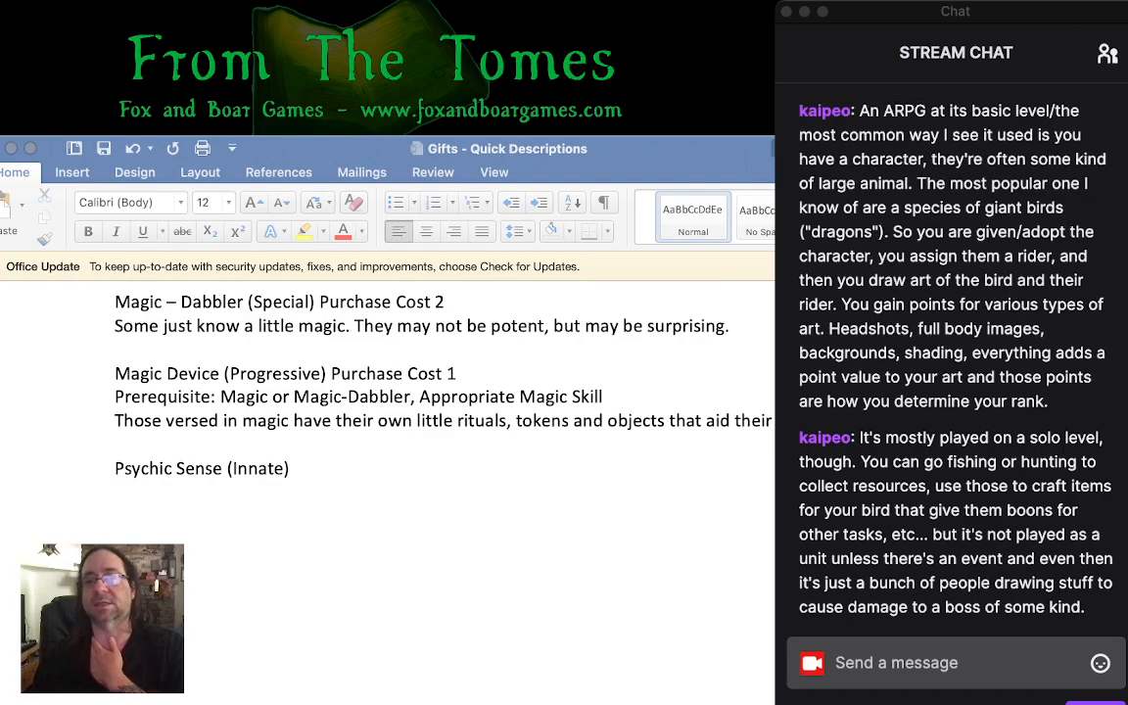
pyautogui.click(955, 255)
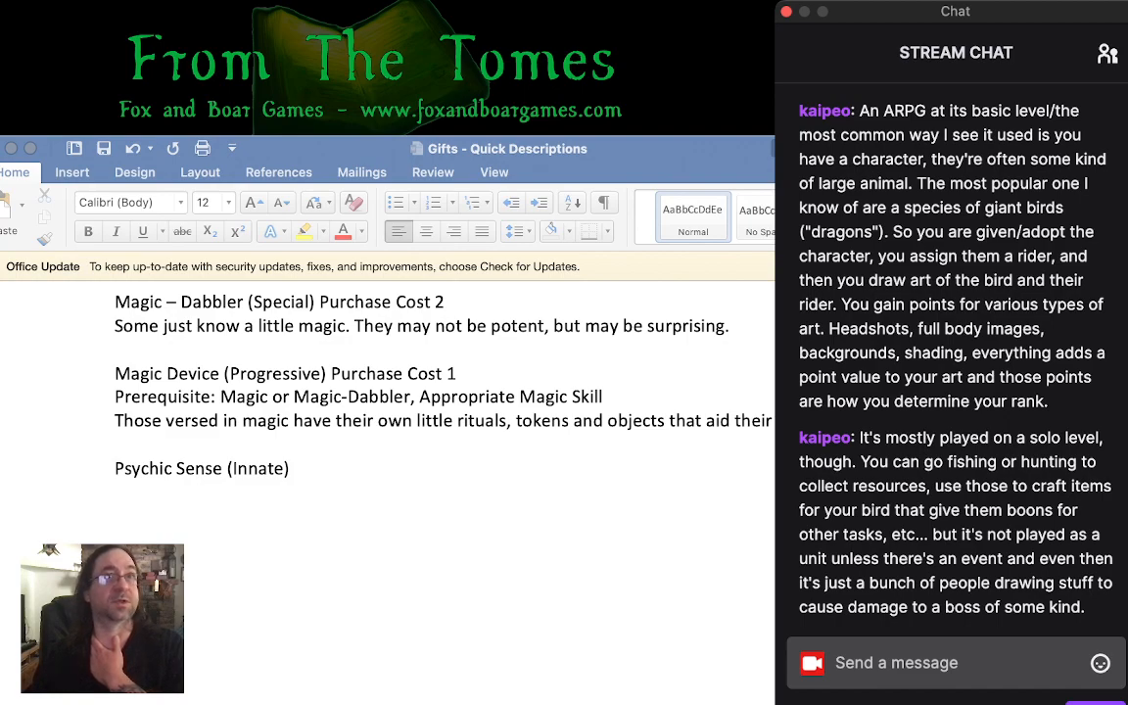
pyautogui.click(457, 374)
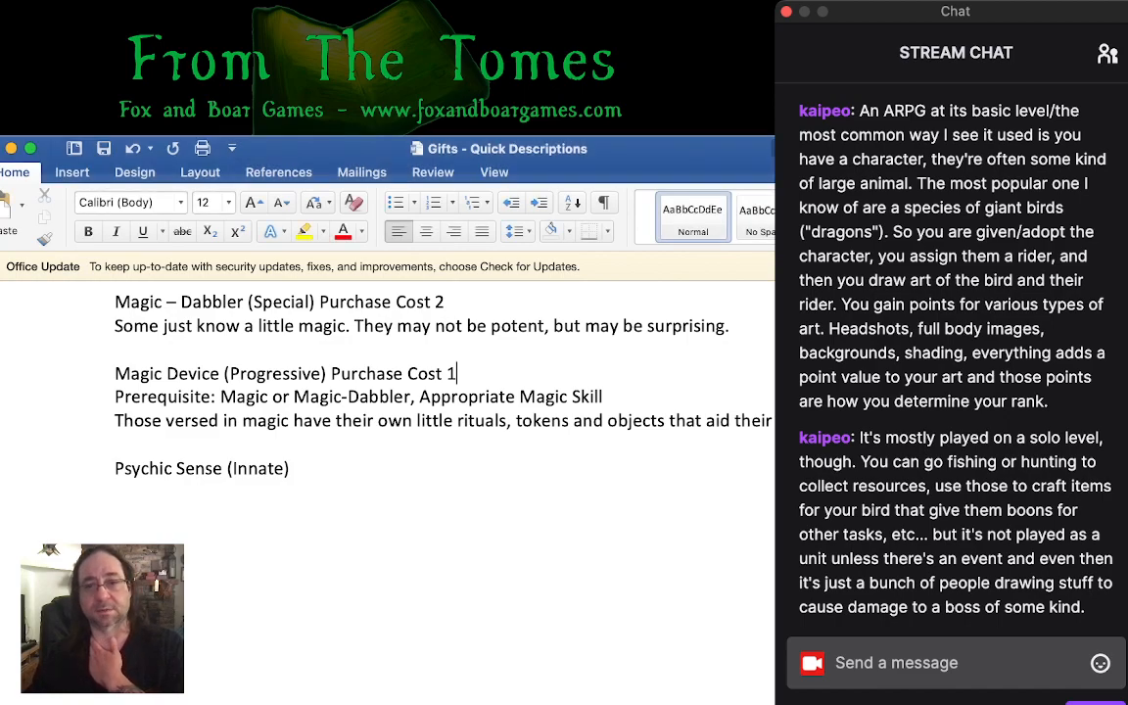
# - Add a purchase cost of 1 to the Psychic Sense (Innate) heading and start a new line below it
pyautogui.press('super+Tab')
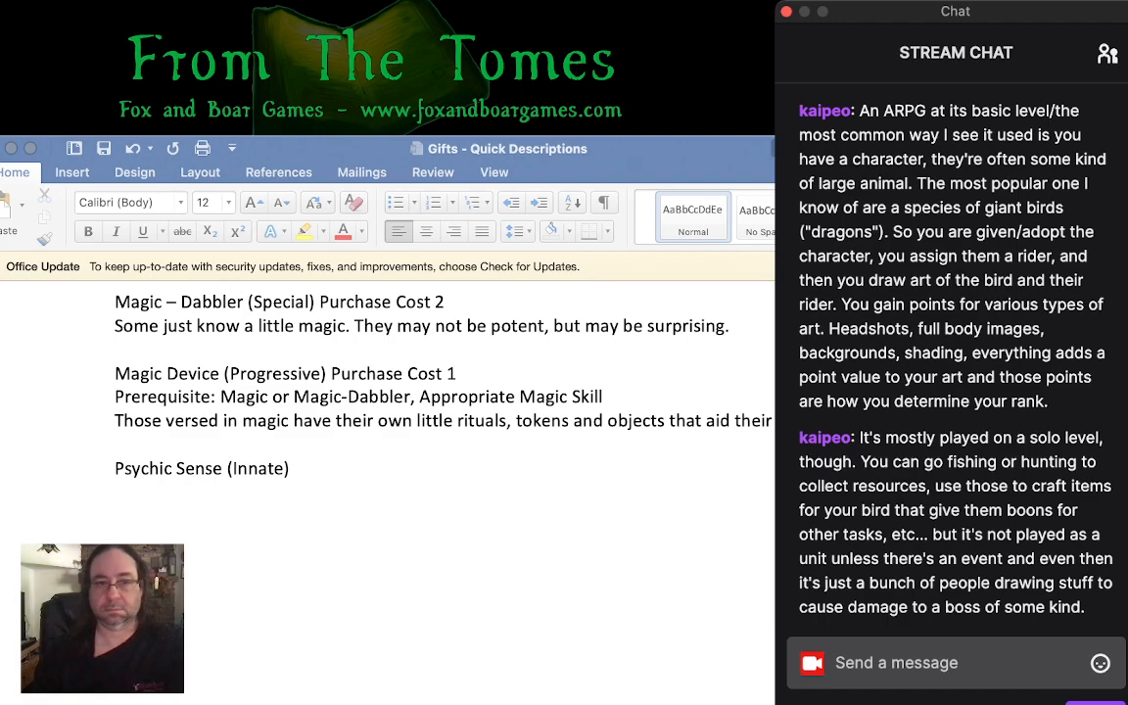
pyautogui.click(115, 491)
pyautogui.click(115, 491)
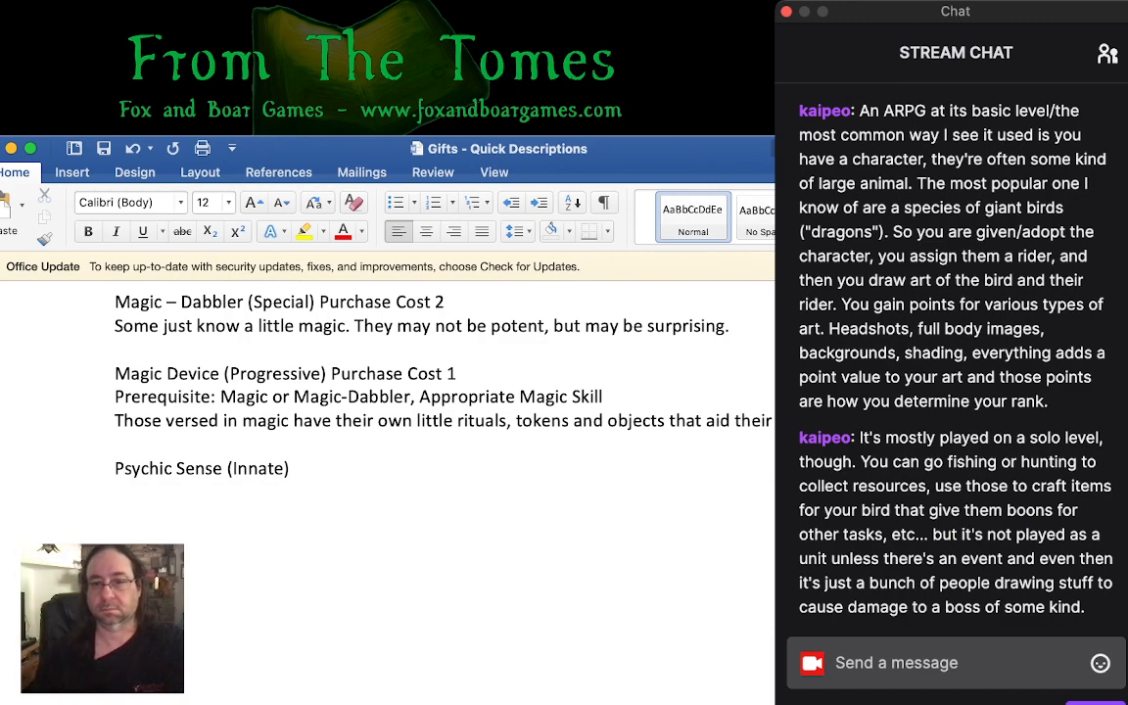
pyautogui.press('super+Tab')
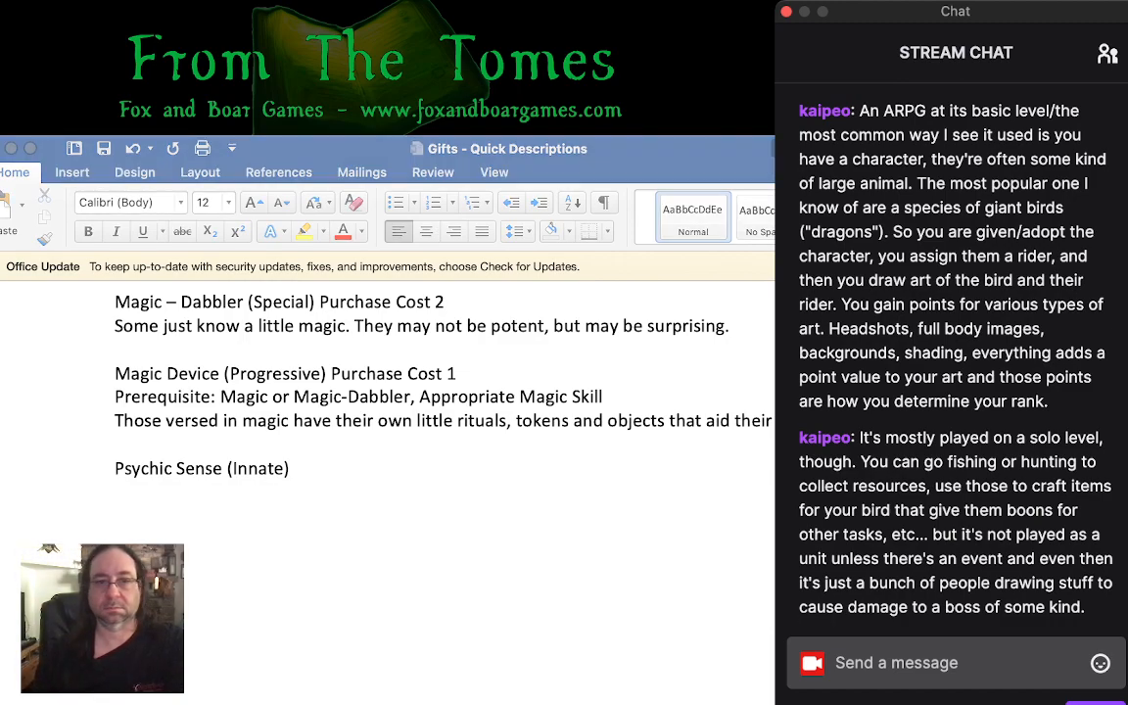
pyautogui.click(297, 469)
pyautogui.click(297, 469)
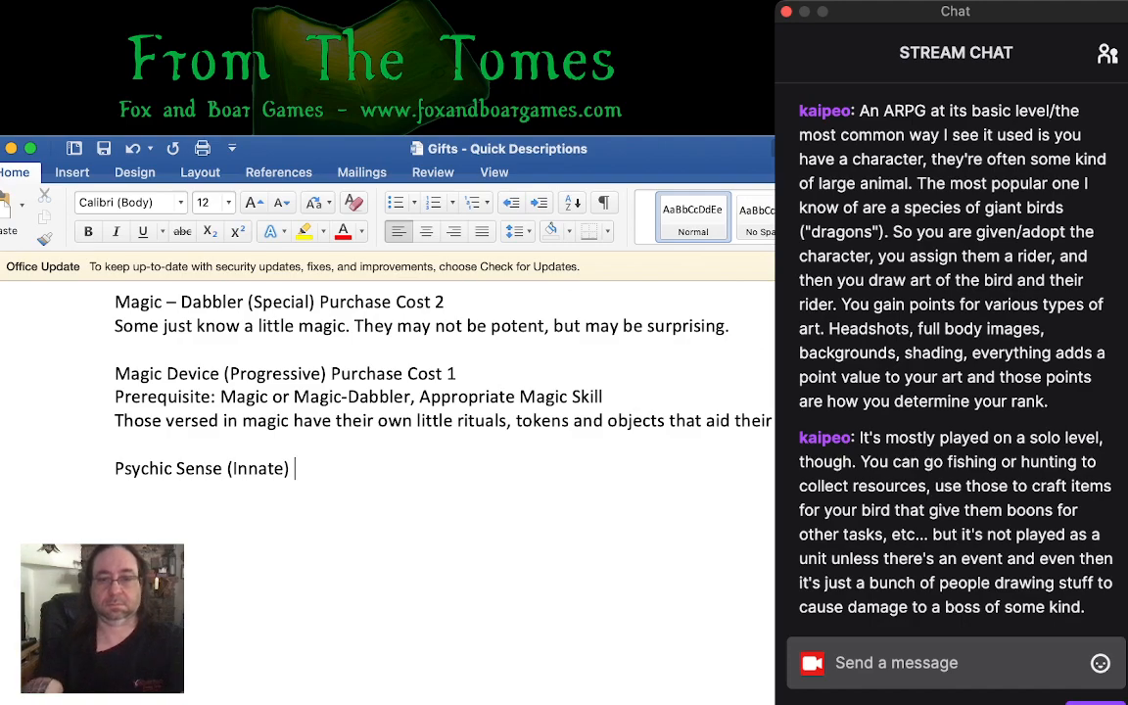
pyautogui.write('Purcahs')
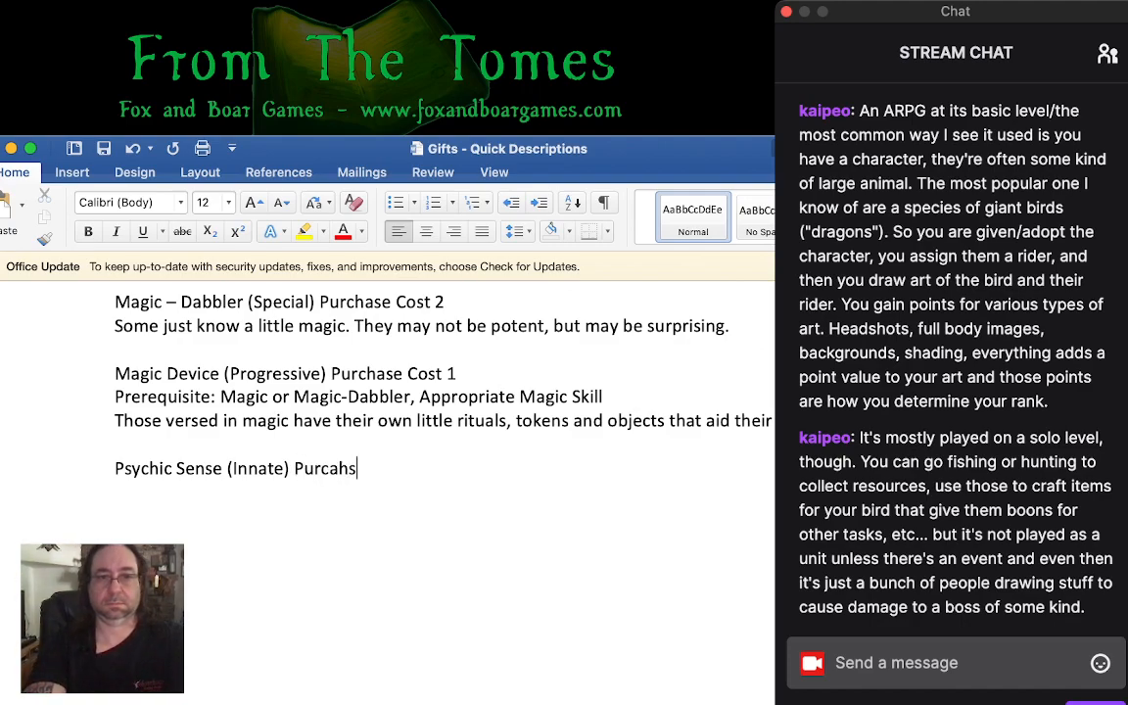
pyautogui.write('e Cost 1')
pyautogui.press('Return')
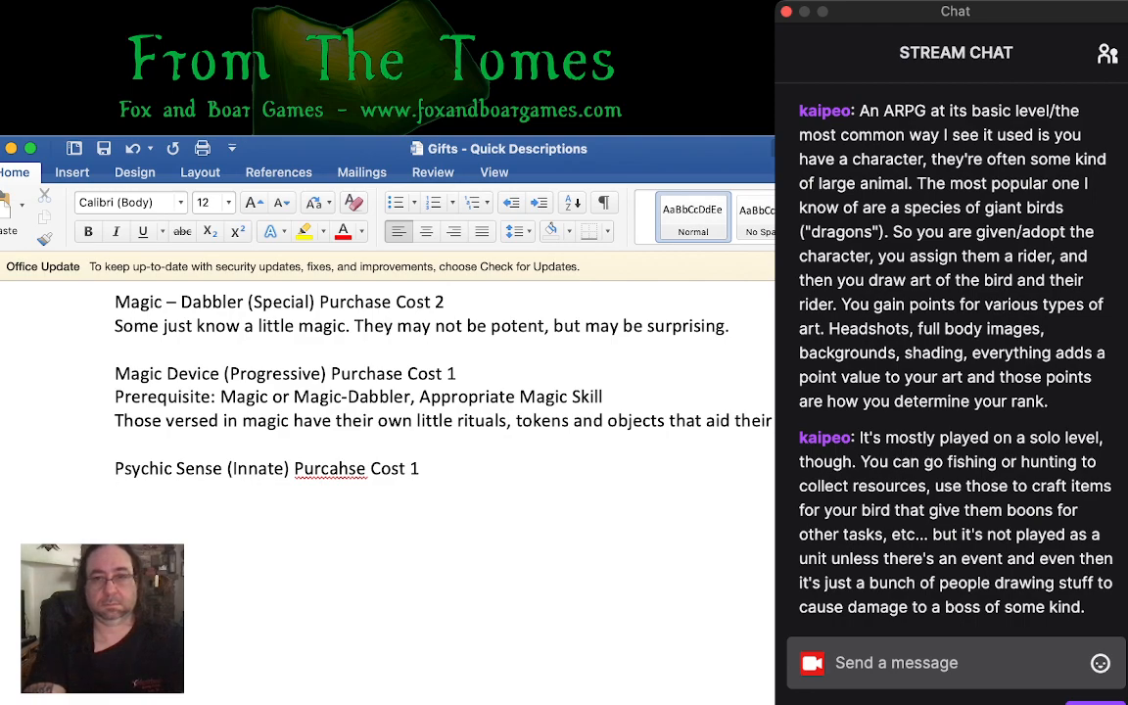
# - Describe the Psychic Sense gift as "Sometimes it is flashes of insight, other times it is a voice whispering on the wind."
pyautogui.write('Sometime')
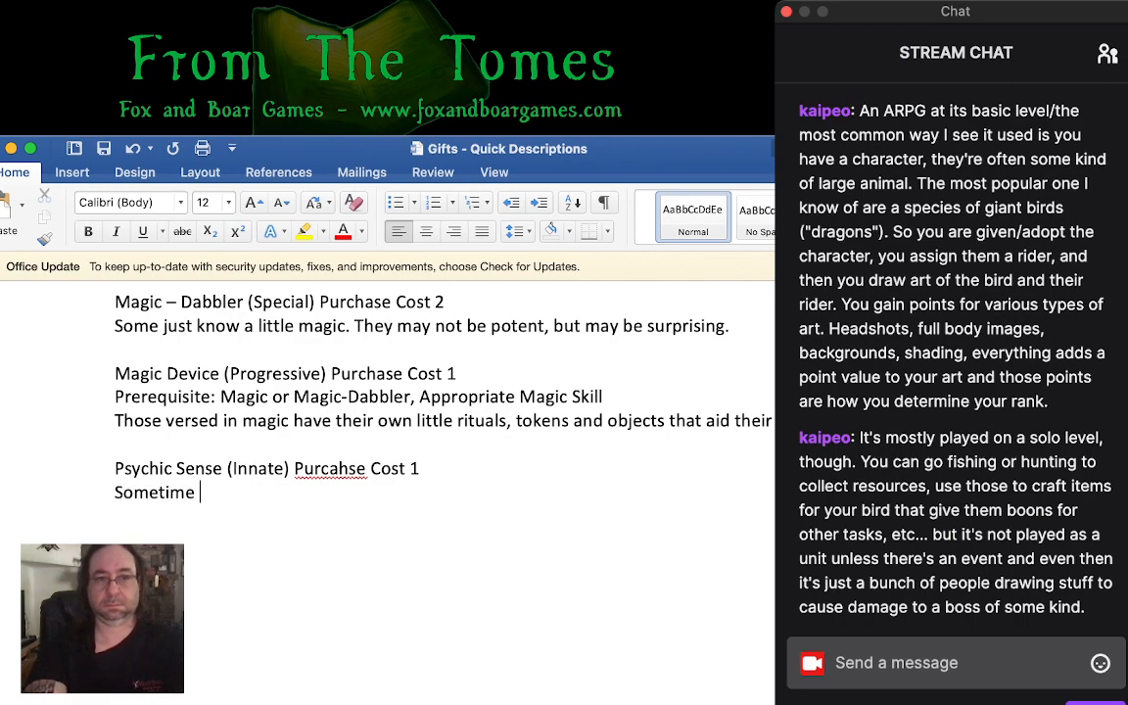
pyautogui.write('s it is flas')
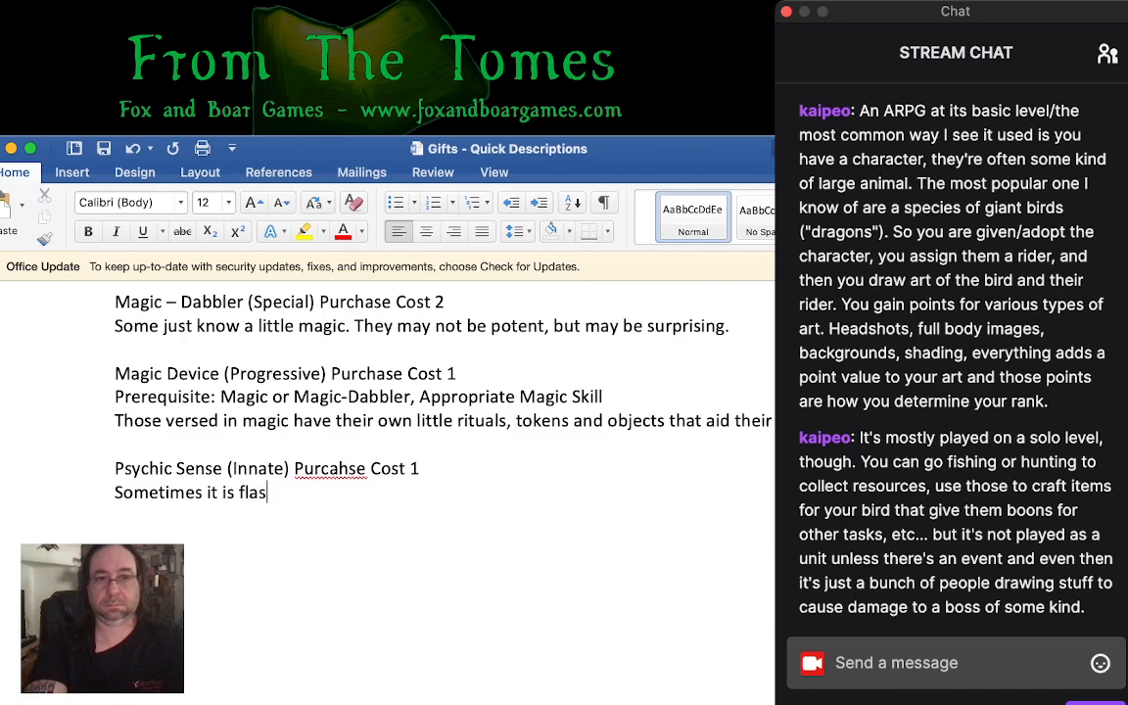
pyautogui.write('hes of insight, othertimes')
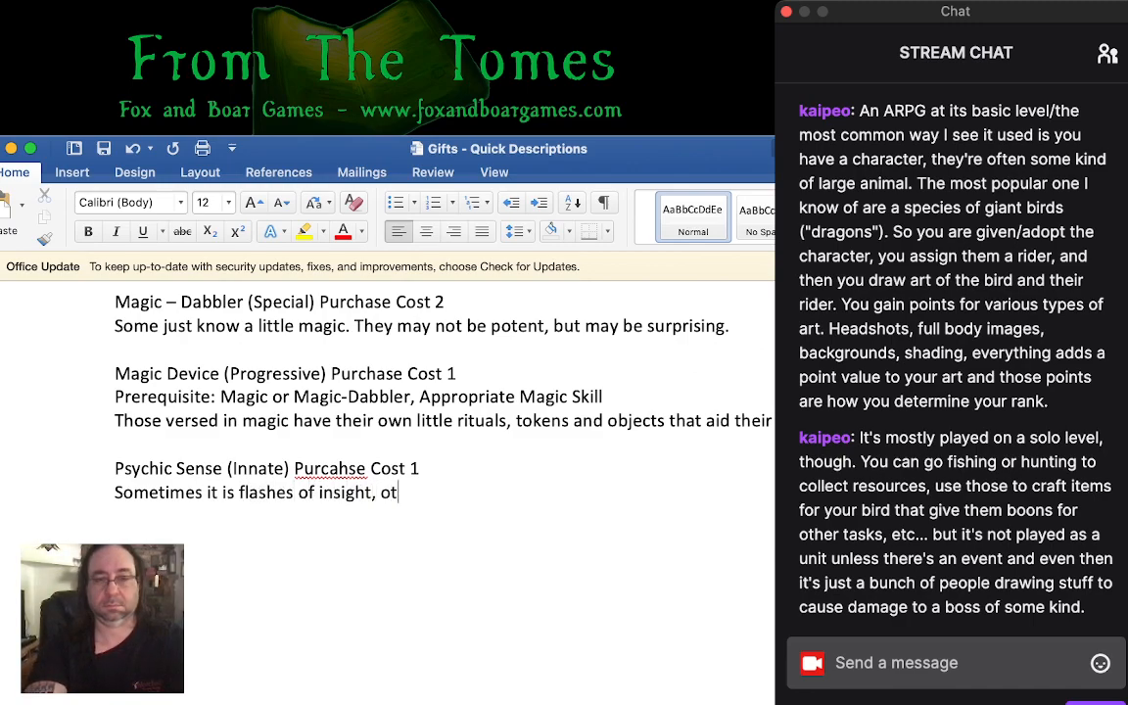
pyautogui.press('BackSpace')
pyautogui.press('BackSpace')
pyautogui.press('BackSpace')
pyautogui.press('BackSpace')
pyautogui.press('BackSpace')
pyautogui.press('BackSpace')
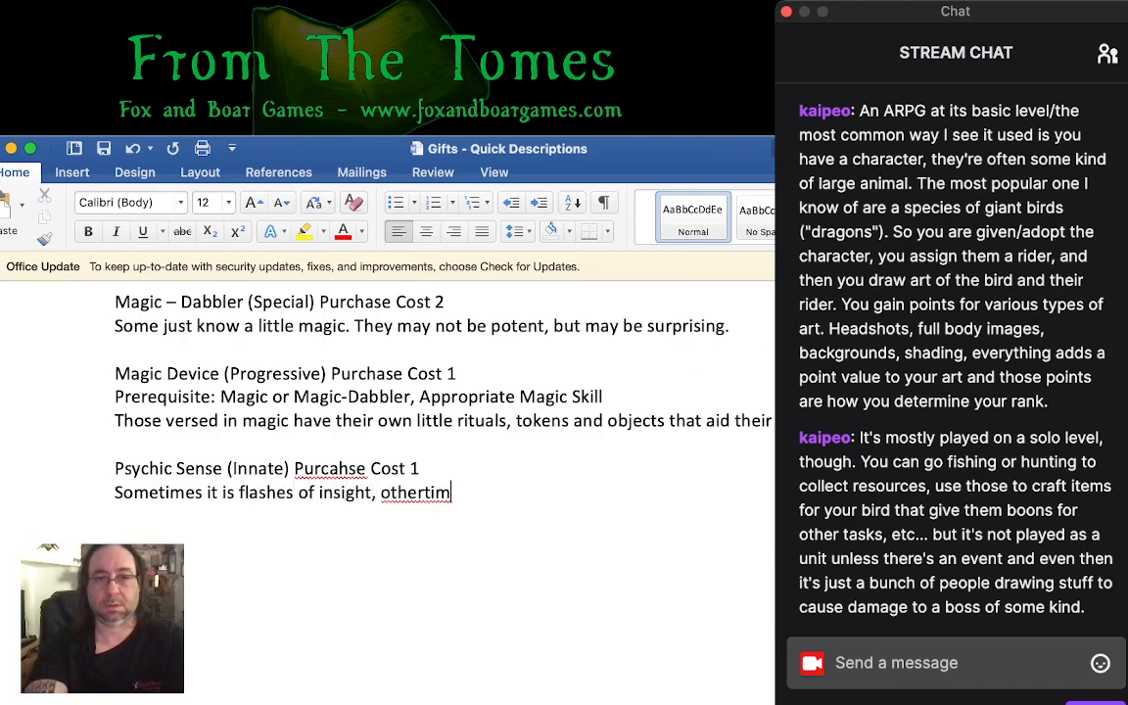
pyautogui.write('times it is a ')
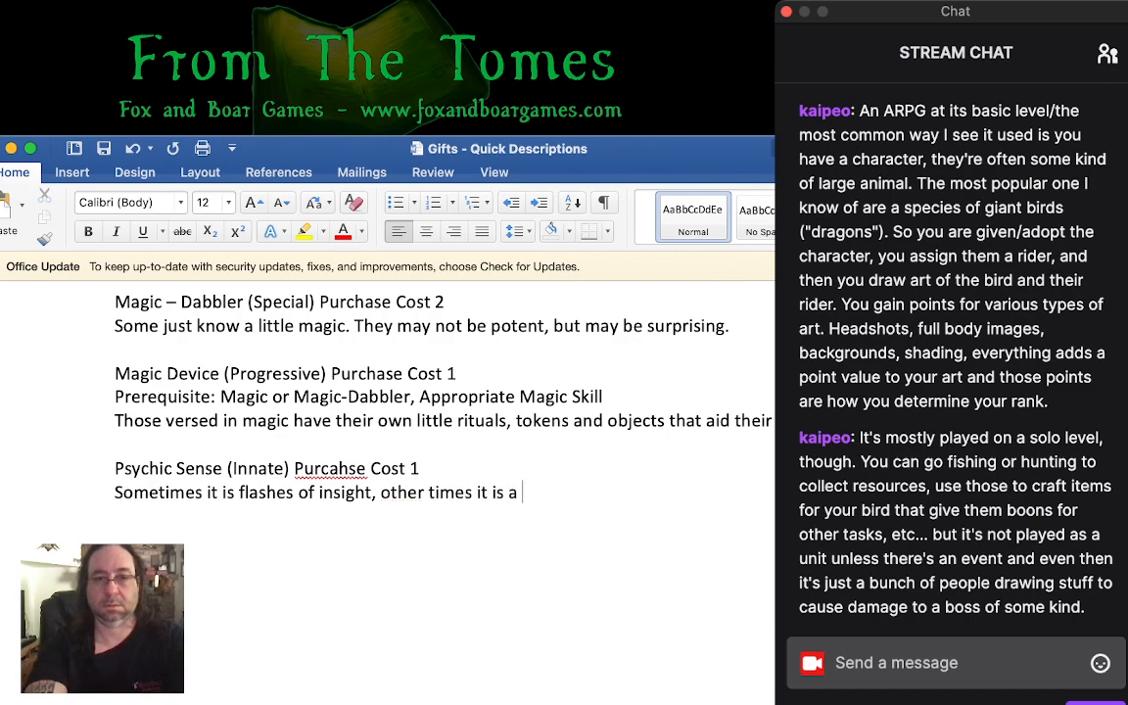
pyautogui.write('voice whisperi')
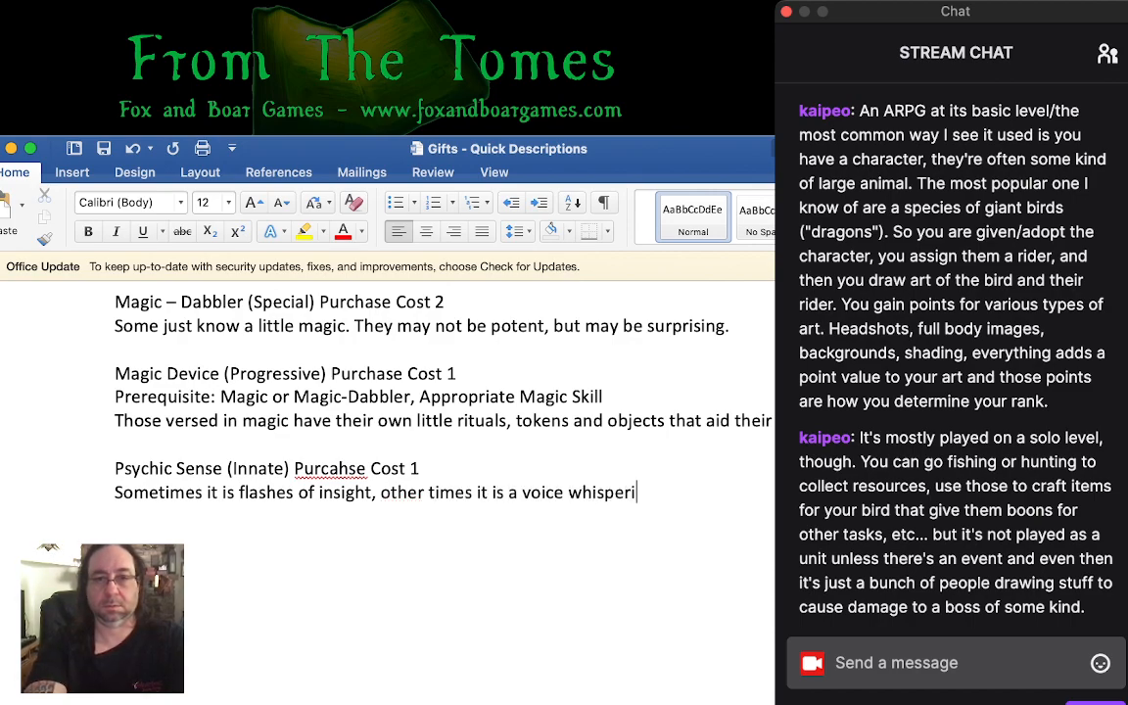
pyautogui.write('ng on the wind.')
pyautogui.press('Return')
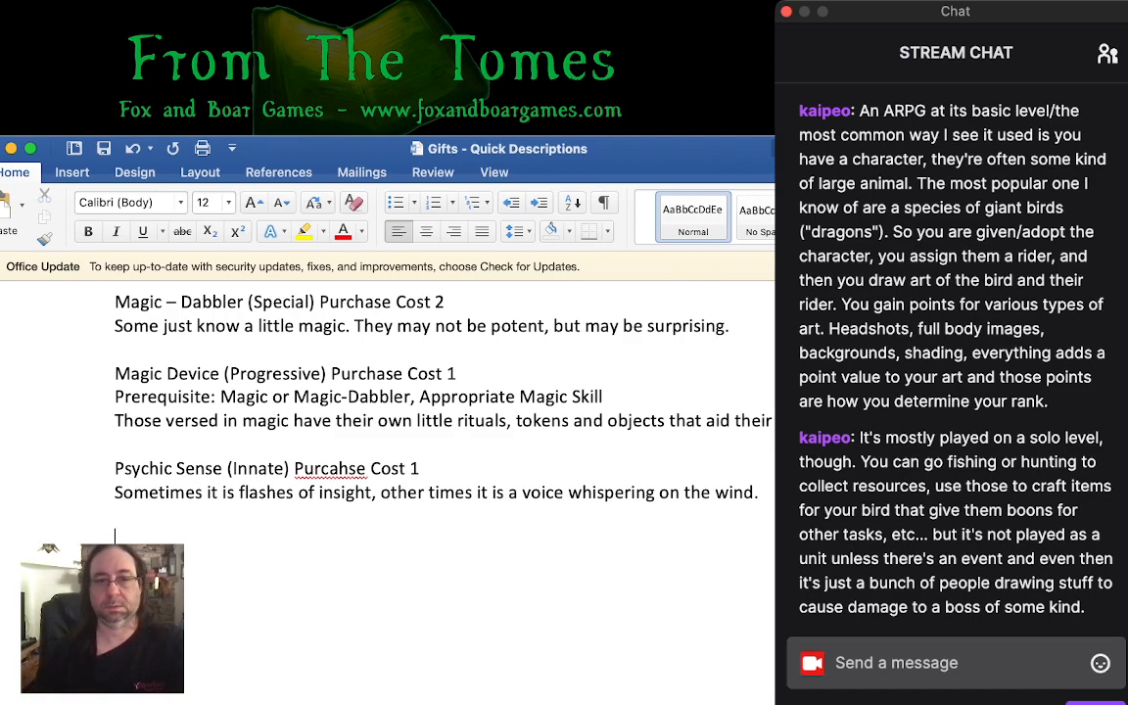
# - Insert the word "secrets" between "whispering" and "on the wind" in the Psychic Sense description
pyautogui.click(659, 492)
pyautogui.write('secret')
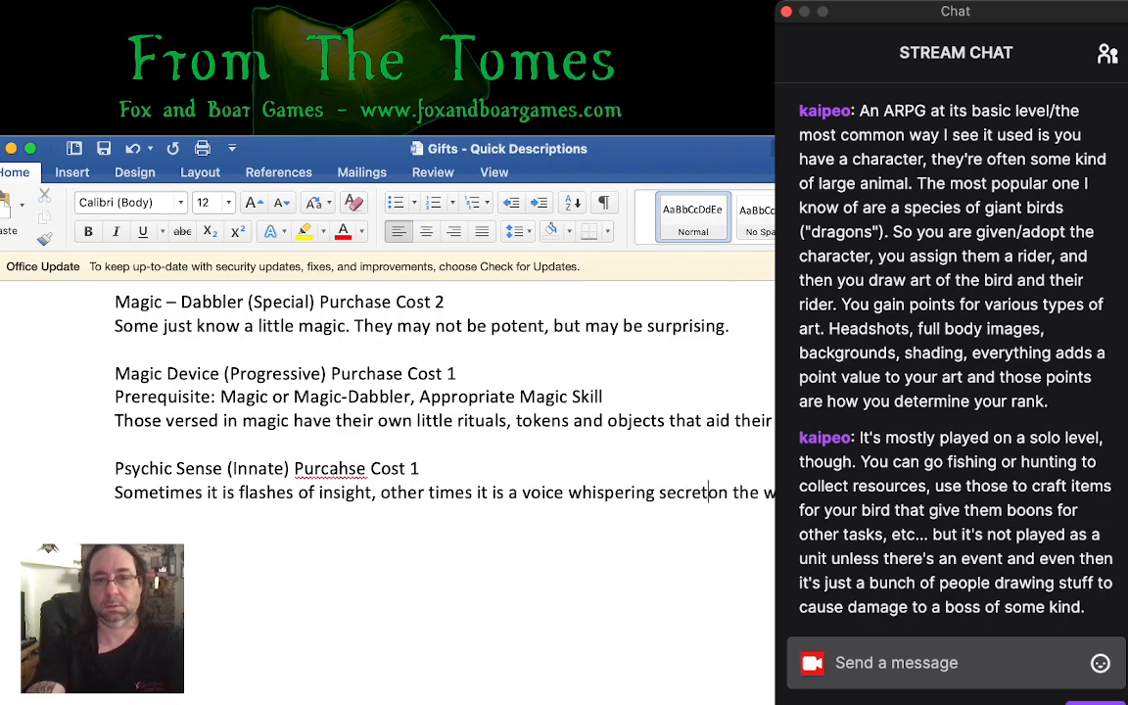
pyautogui.write('s')
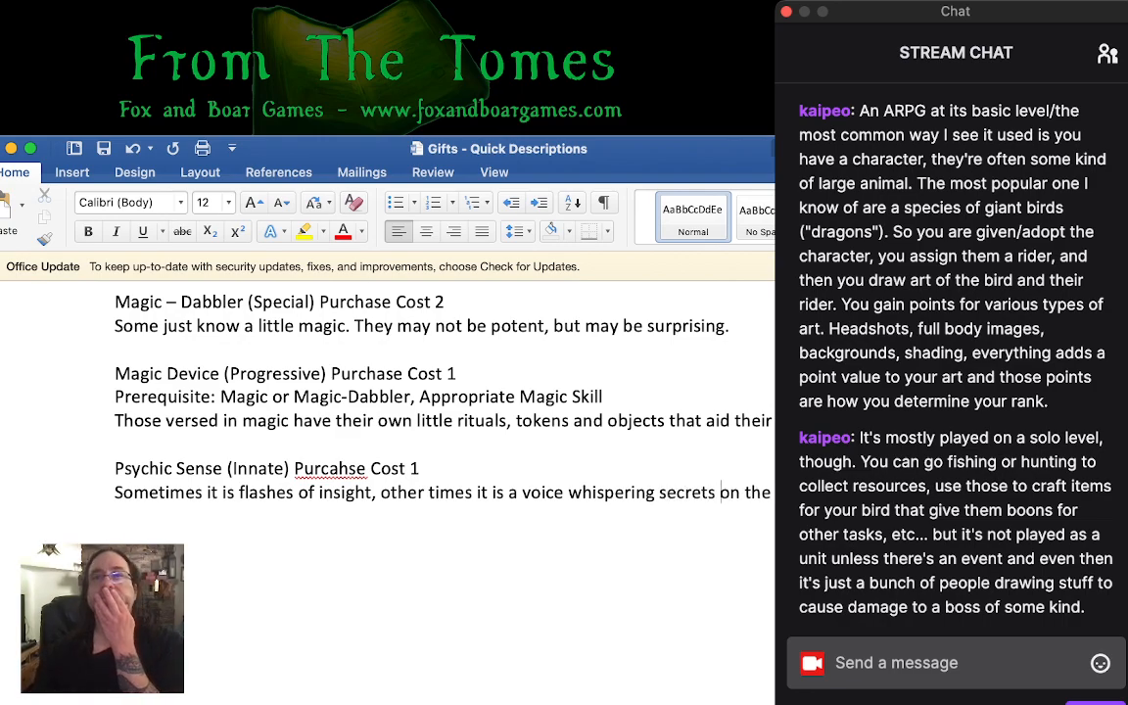
# - Add the entry heading "Regeneration (Innate)" below the Psychic Sense description, separated by a blank line
pyautogui.press('super+Tab')
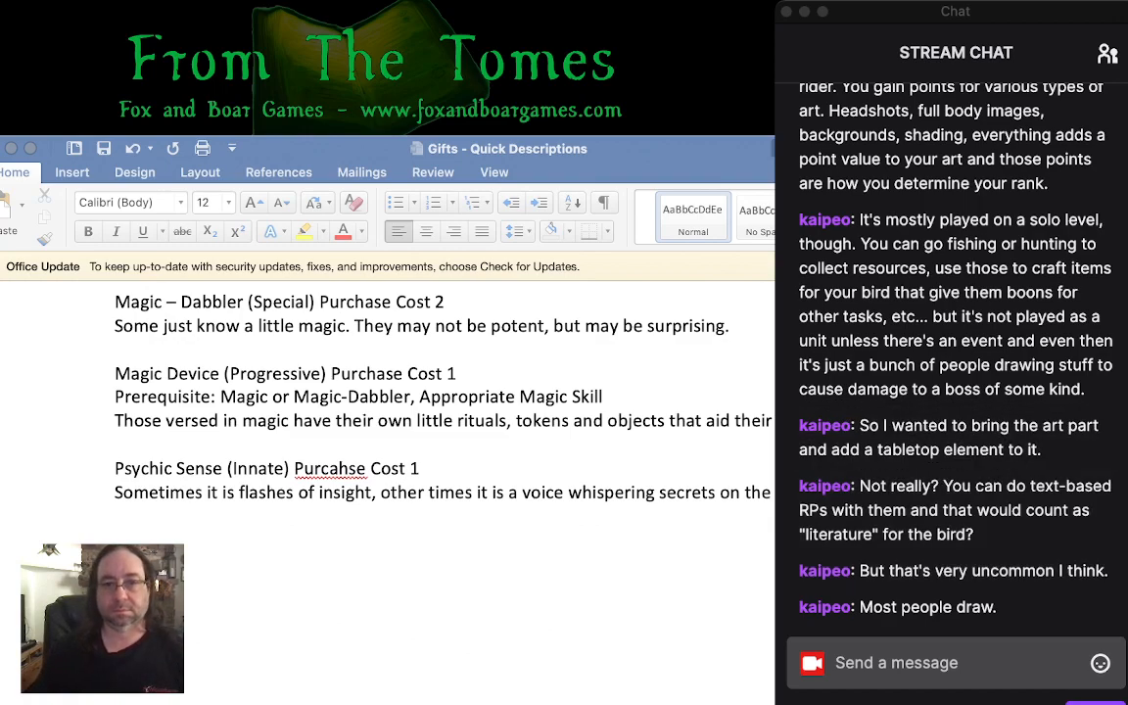
pyautogui.click(721, 492)
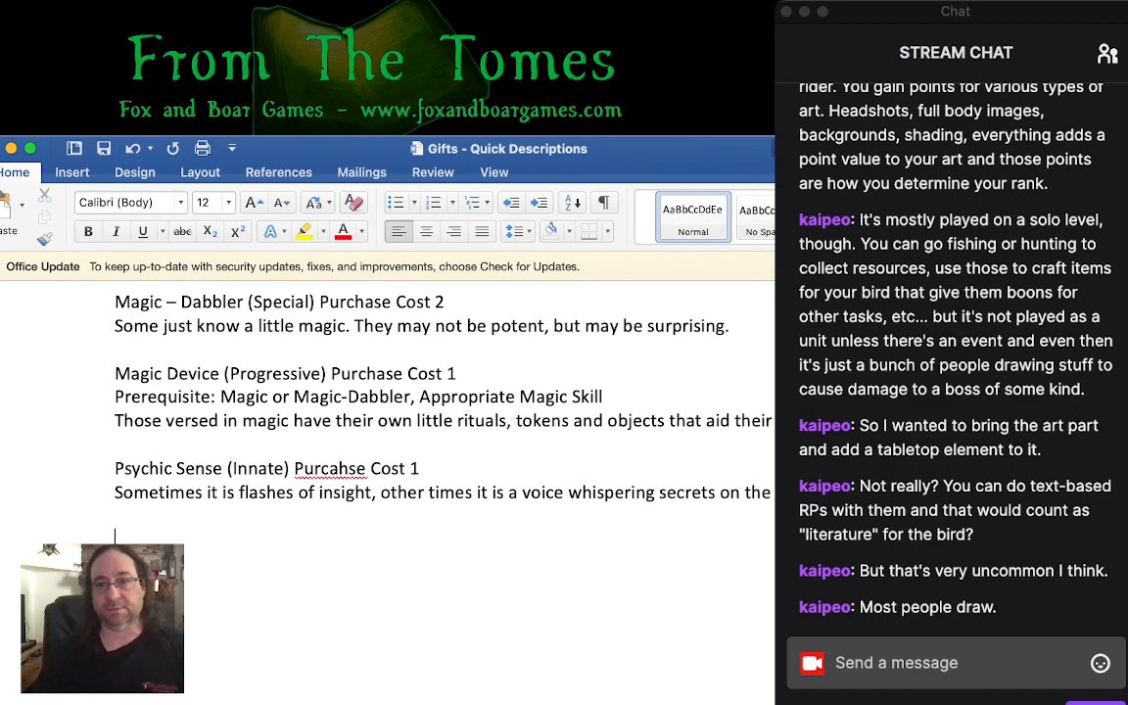
pyautogui.press('super+Tab')
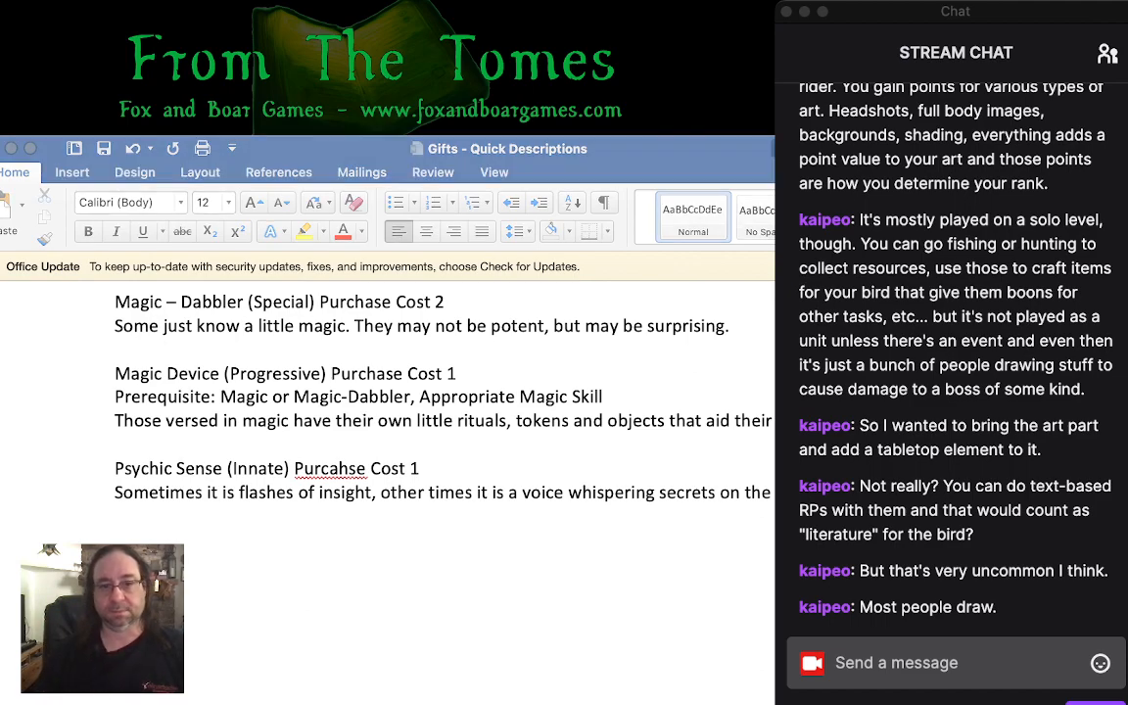
pyautogui.scroll(-1, 443, 421)
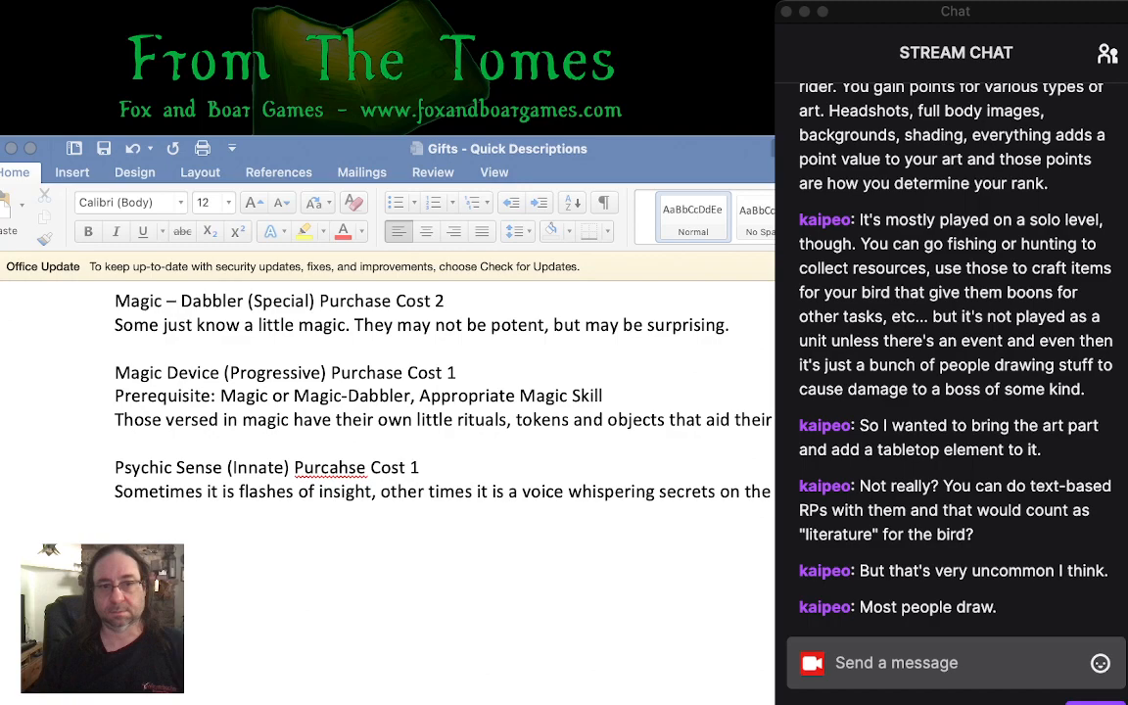
pyautogui.press('super+Tab')
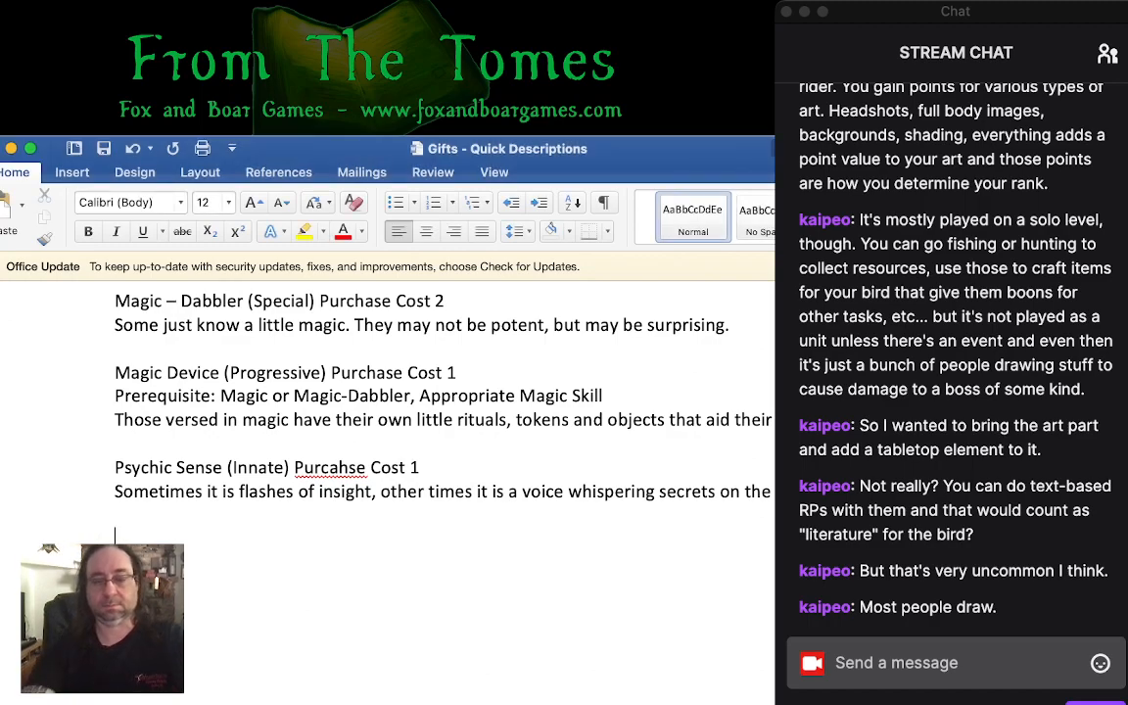
pyautogui.write('Regeneration')
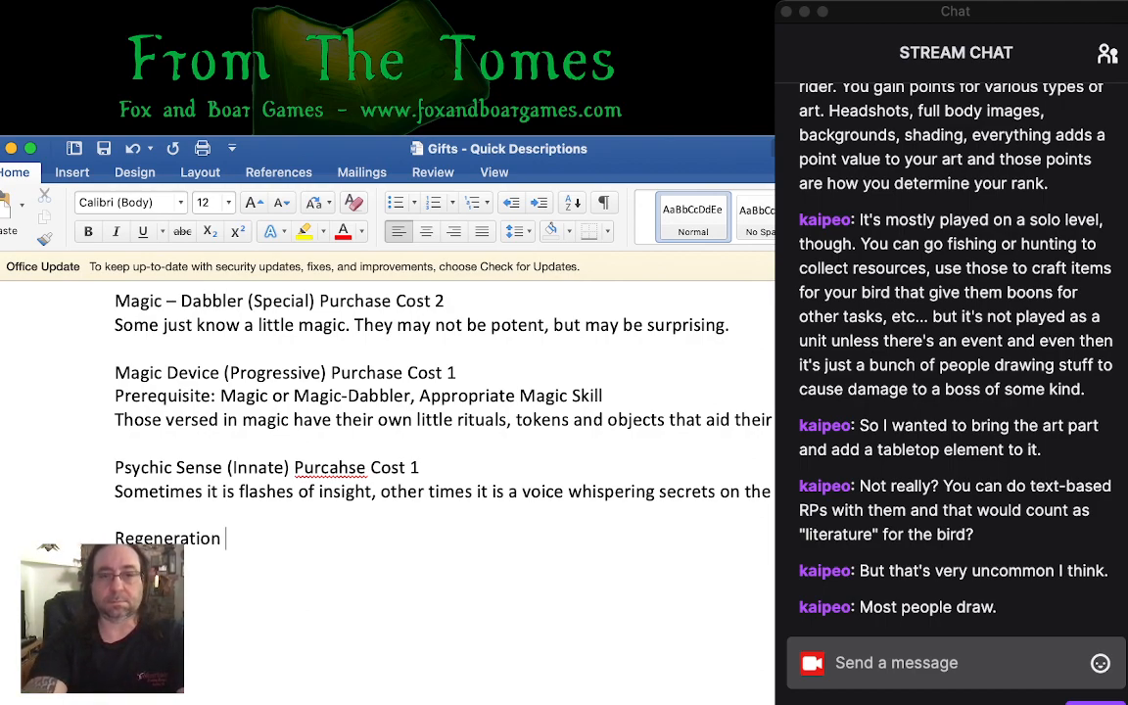
pyautogui.write(' (Innate)')
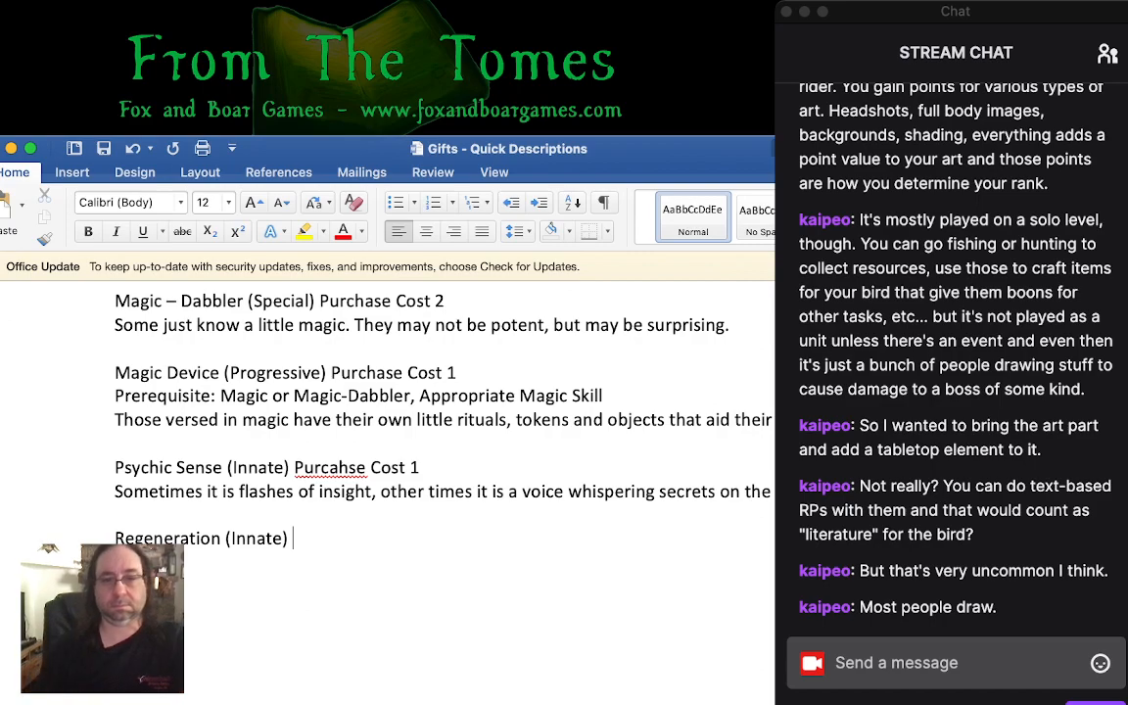
pyautogui.press('super+Tab')
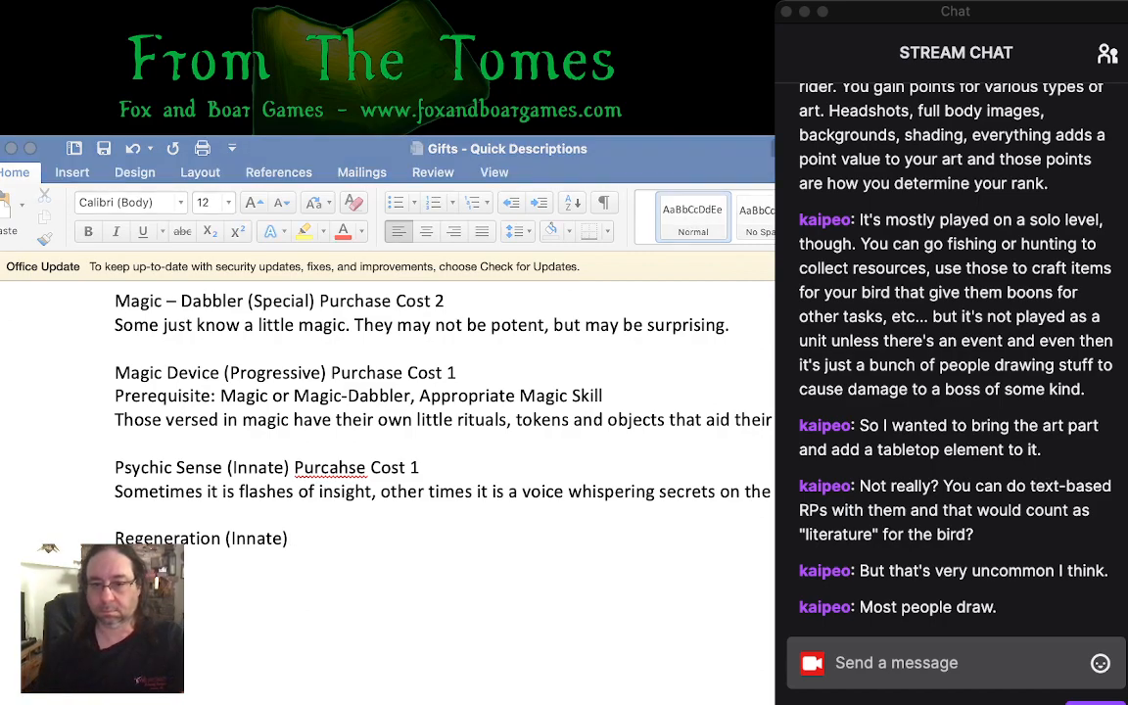
pyautogui.press('super+Tab')
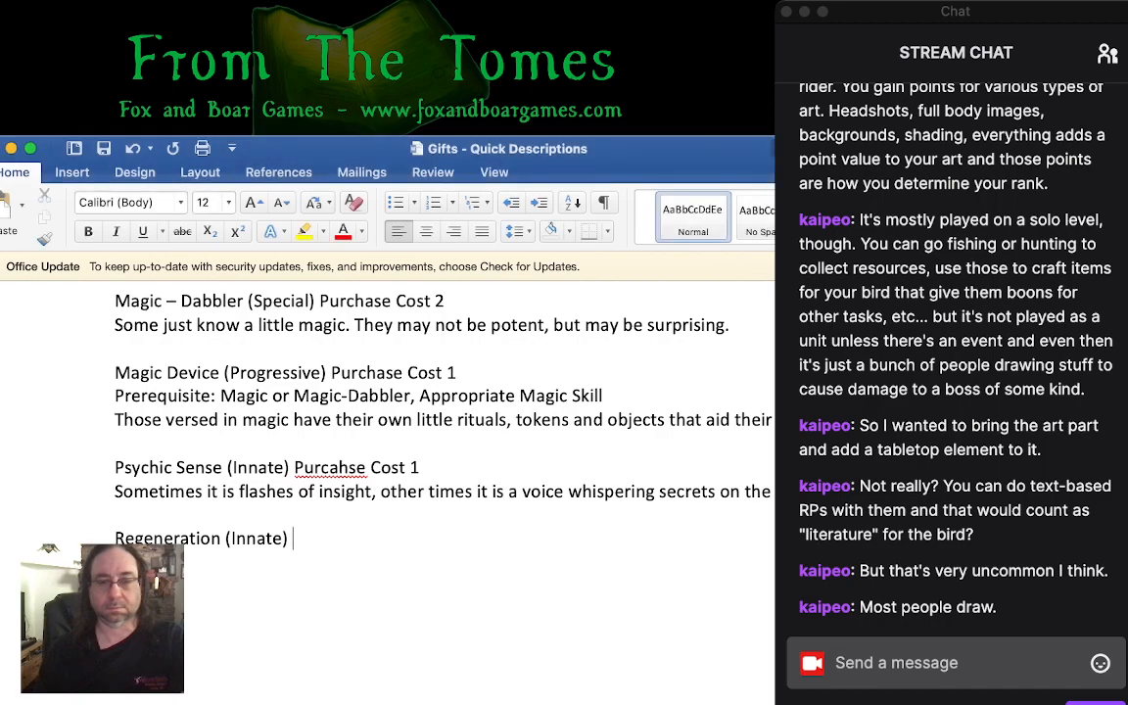
# - Correct the misspelled "Purchase" in the Psychic Sense heading and add "Purchase Cost 4" to the Regeneration (Innate) heading
pyautogui.click(349, 468)
pyautogui.click(382, 480)
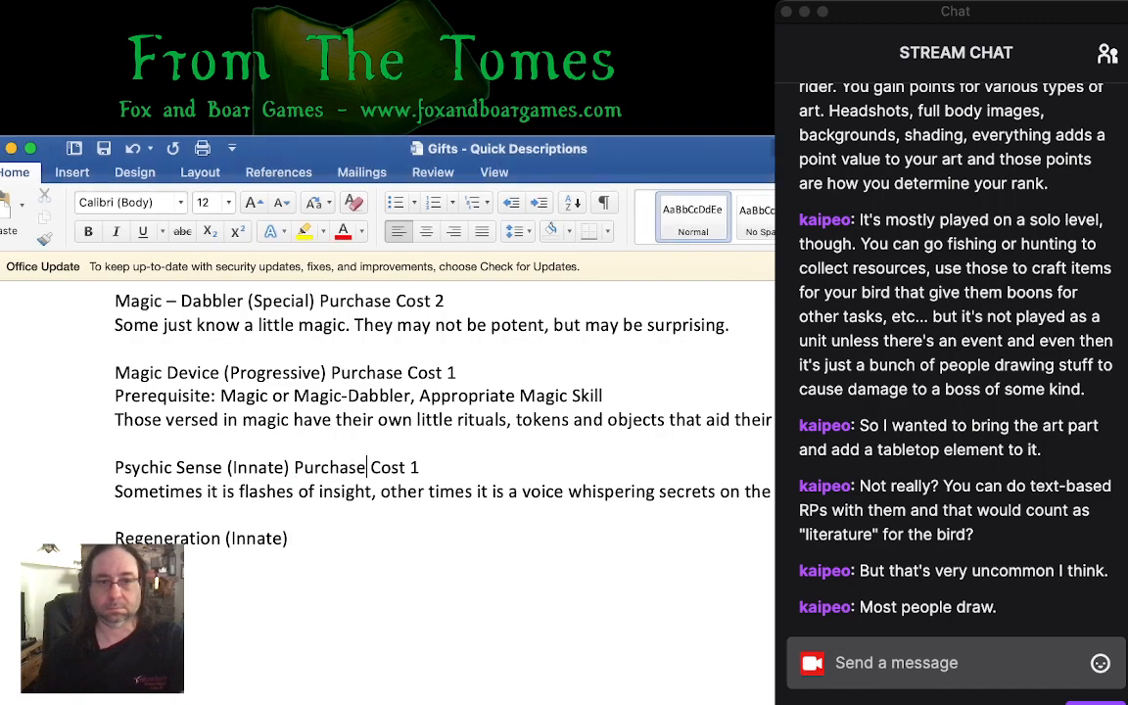
pyautogui.click(294, 539)
pyautogui.write('Purchase Cost 4')
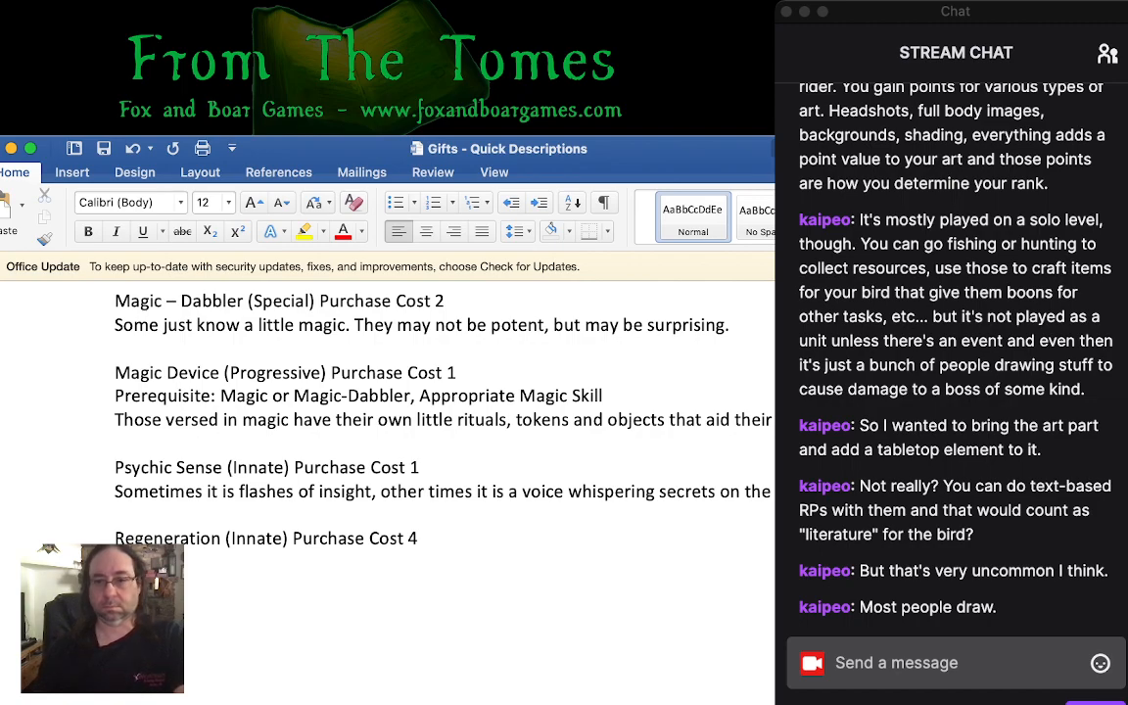
# - Describe the Regeneration gift on a new line as "Wounds seem to magically close, injury seems to shed at an amazing rate."
pyautogui.press('super+Tab')
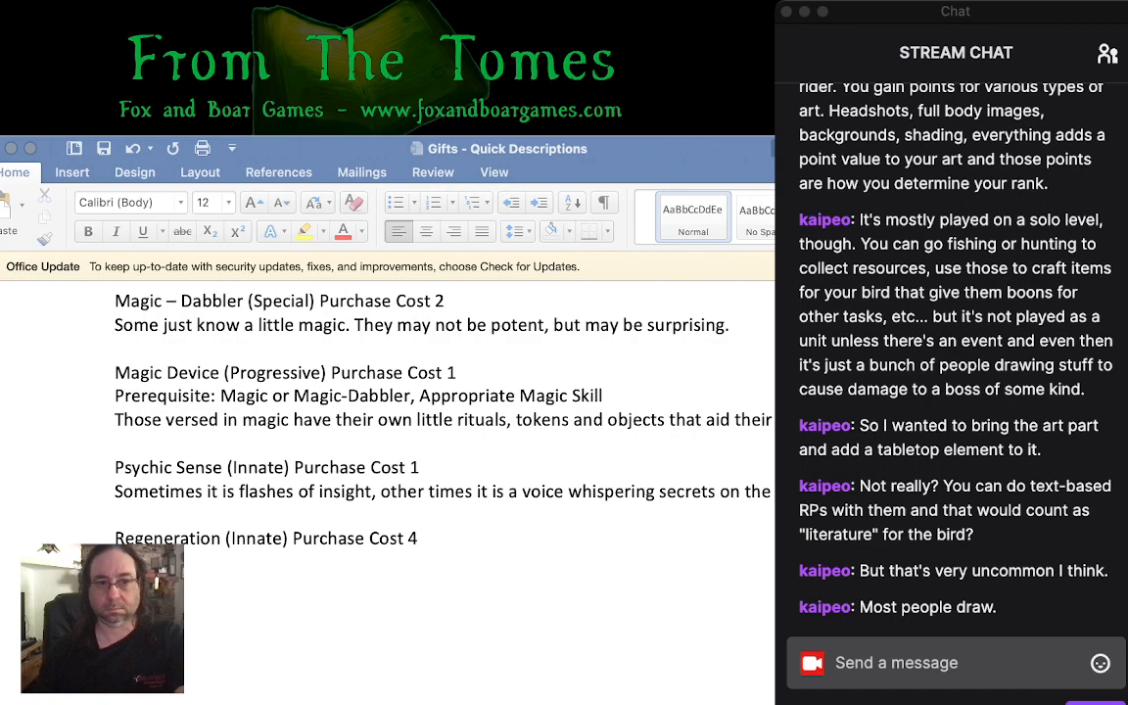
pyautogui.press('super+Tab')
pyautogui.write('s')
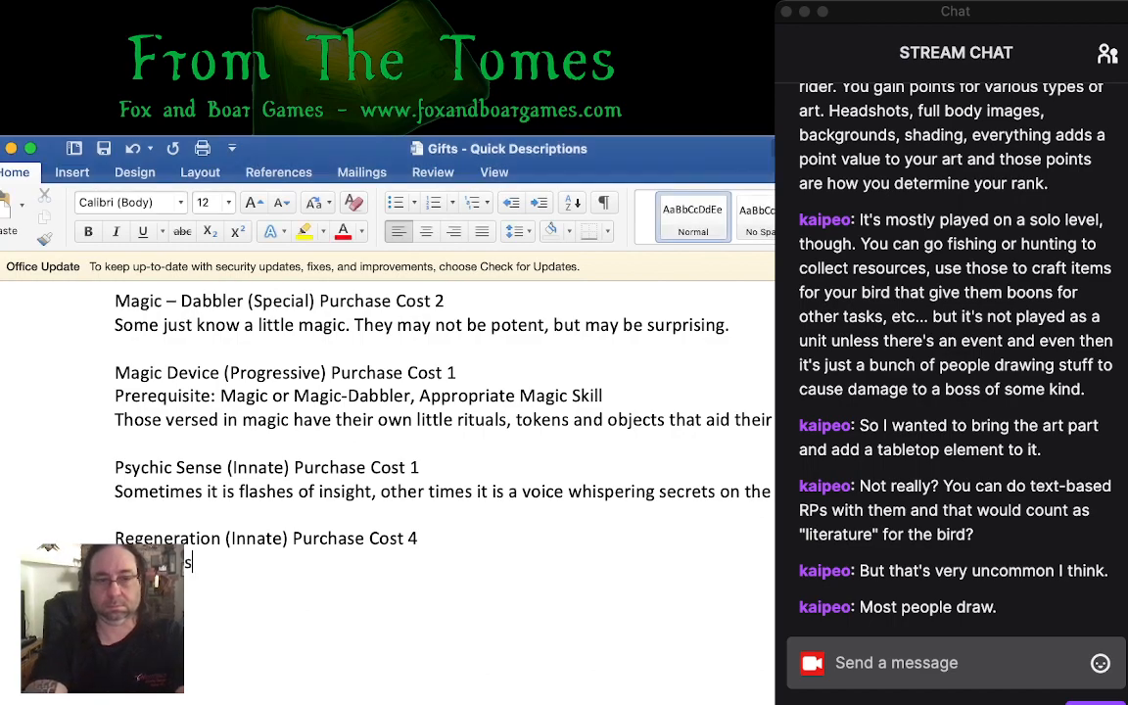
pyautogui.write('eem to magically cl')
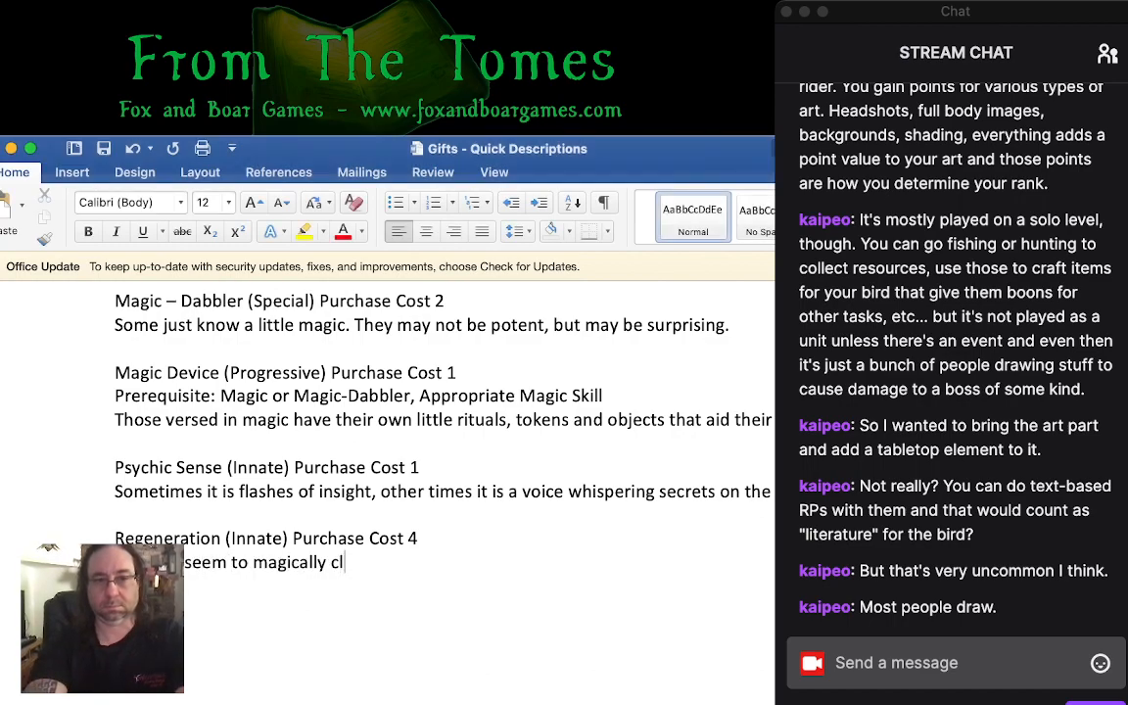
pyautogui.write('ose,')
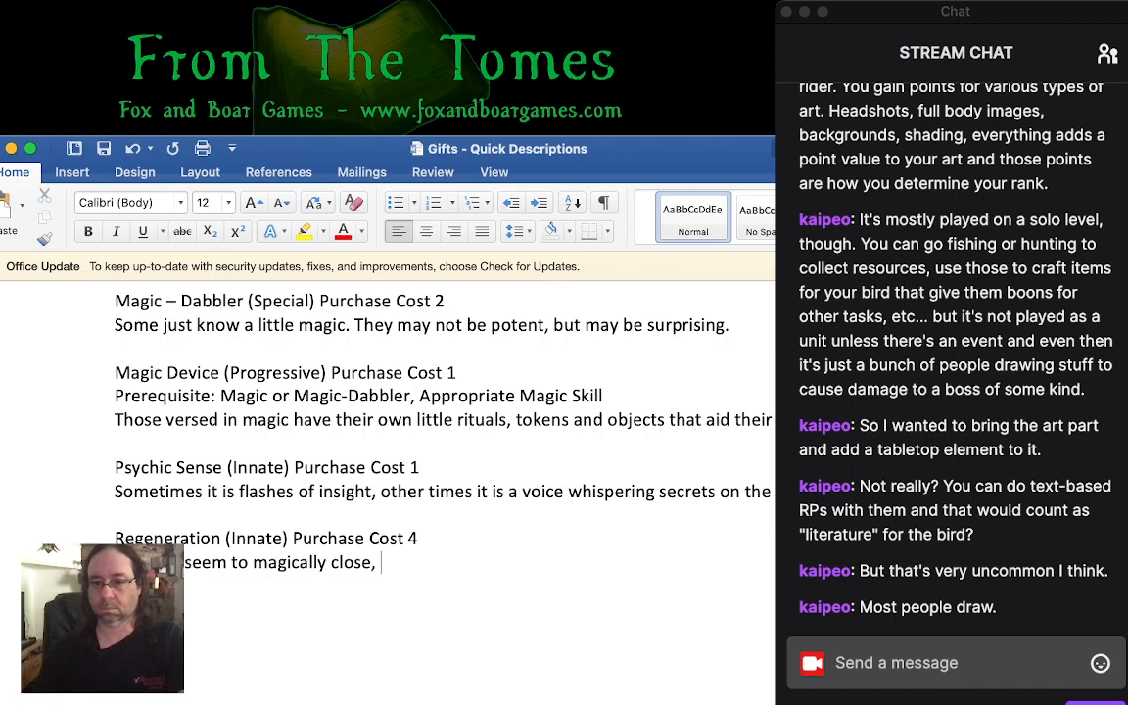
pyautogui.press('super+Tab')
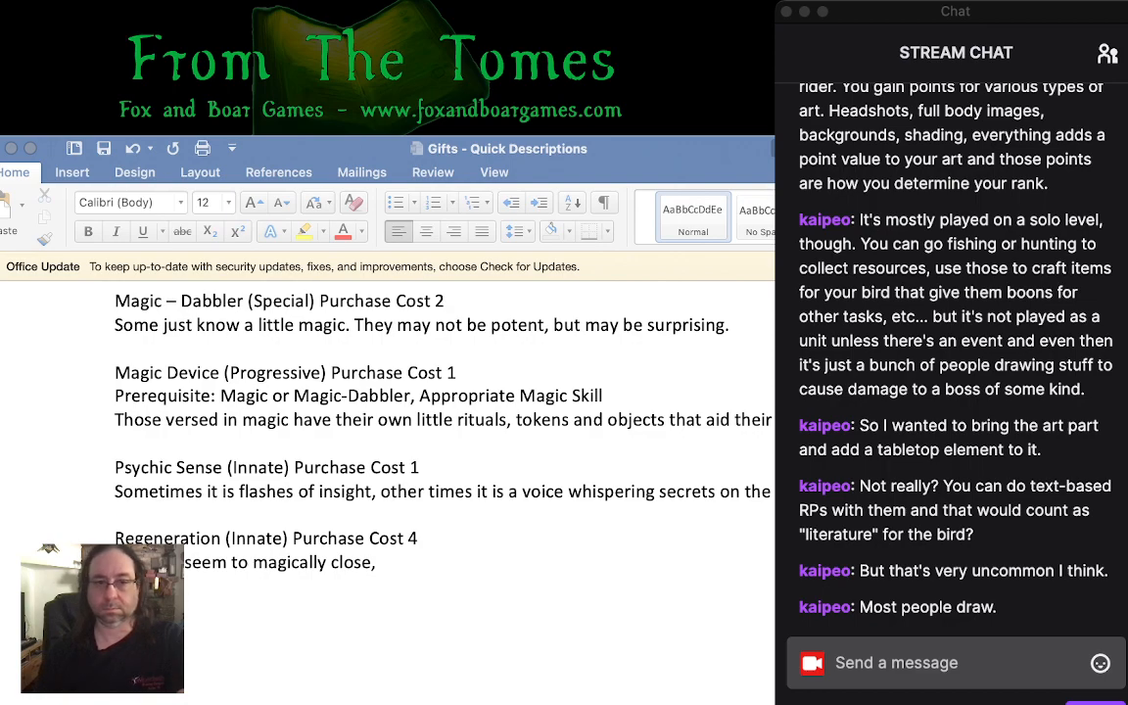
pyautogui.click(381, 562)
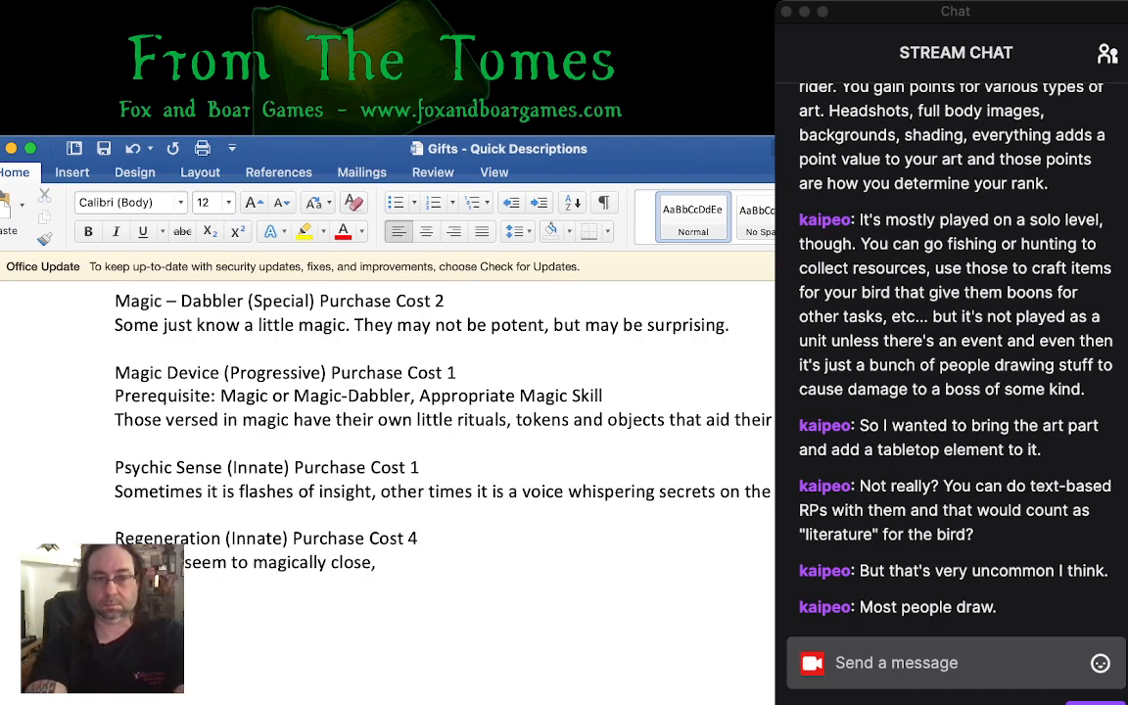
pyautogui.write('injury ')
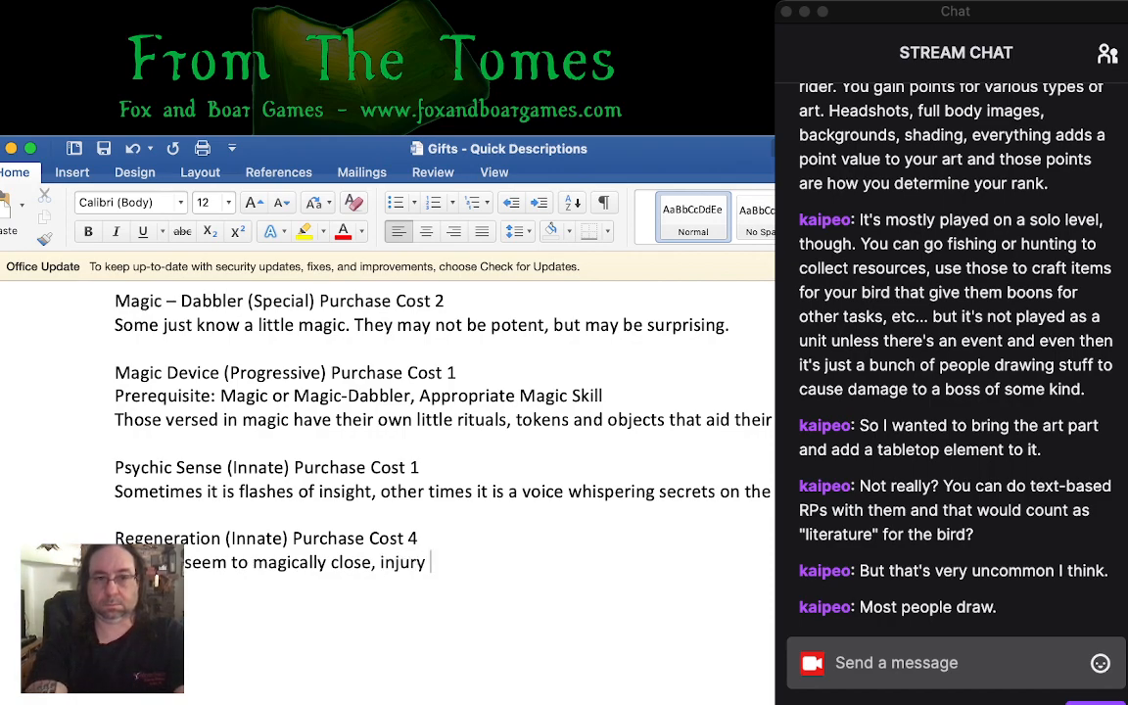
pyautogui.write('seems to shed')
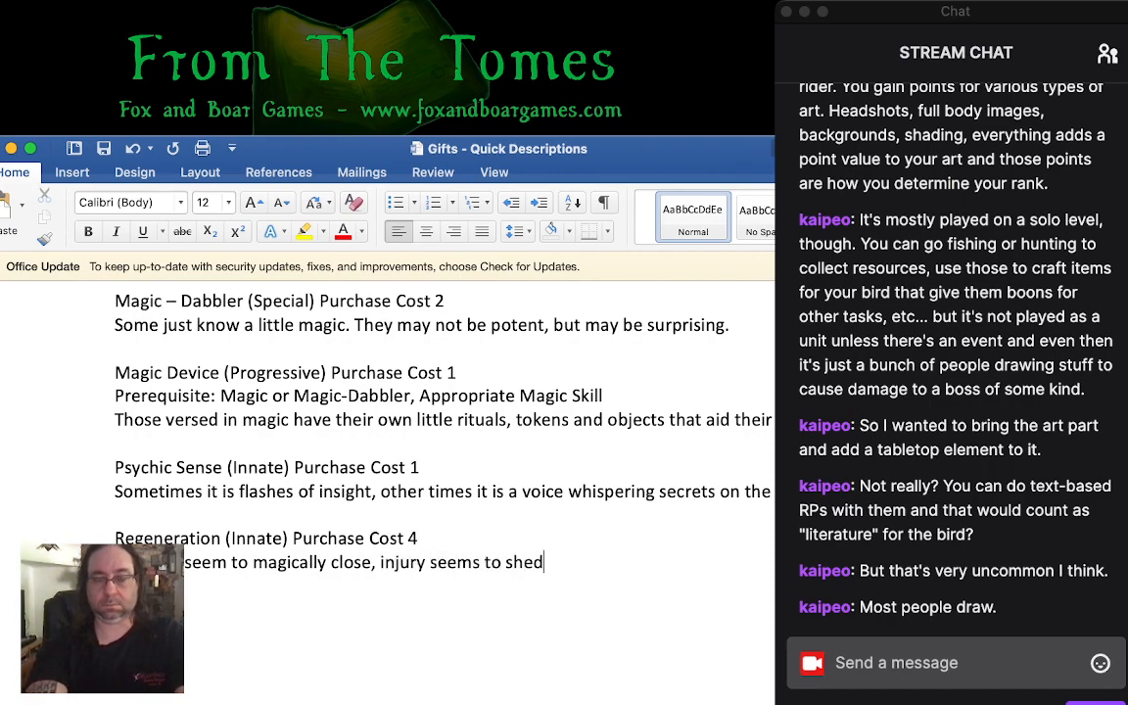
pyautogui.write(' at an amazing rat')
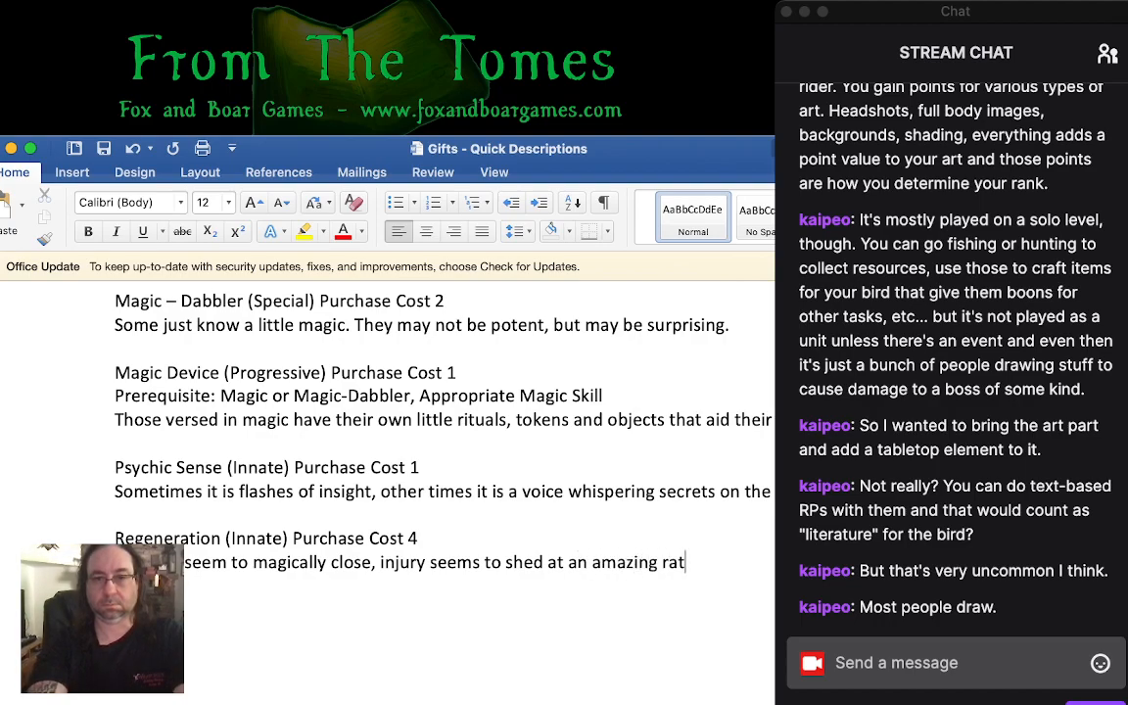
pyautogui.write('e.')
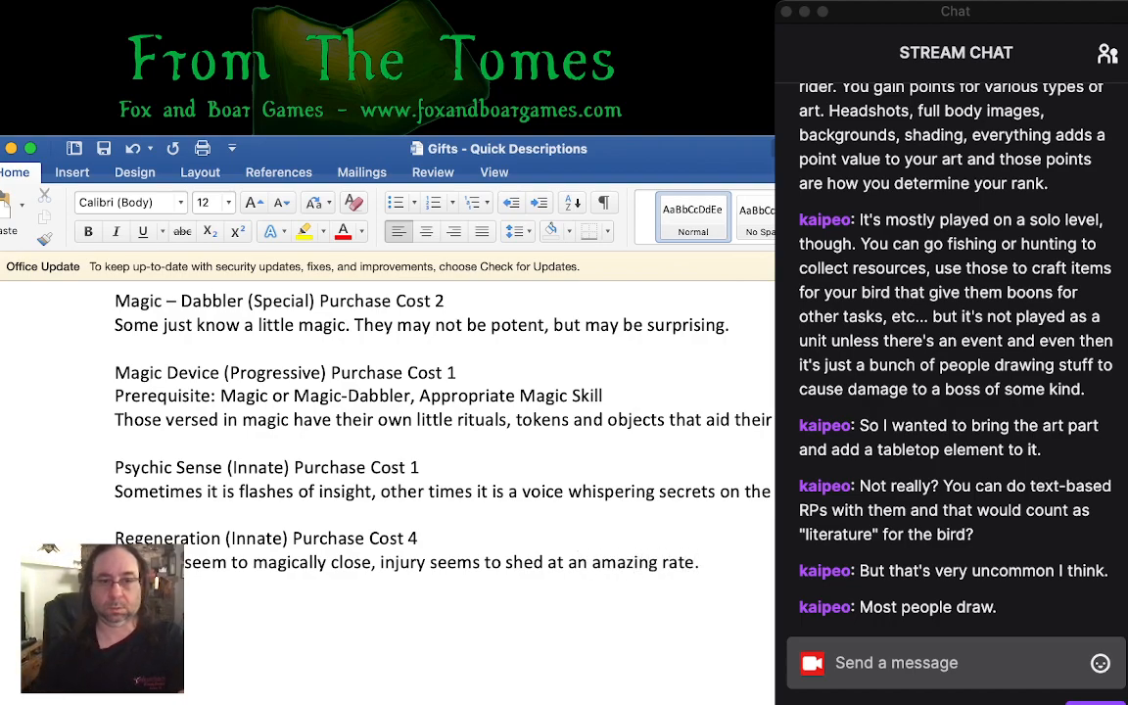
# - Tighten the Regeneration description by deleting "seem to" before "magically close" and "seems to" before "shed"
pyautogui.moveTo(192, 563); pyautogui.dragTo(253, 563)
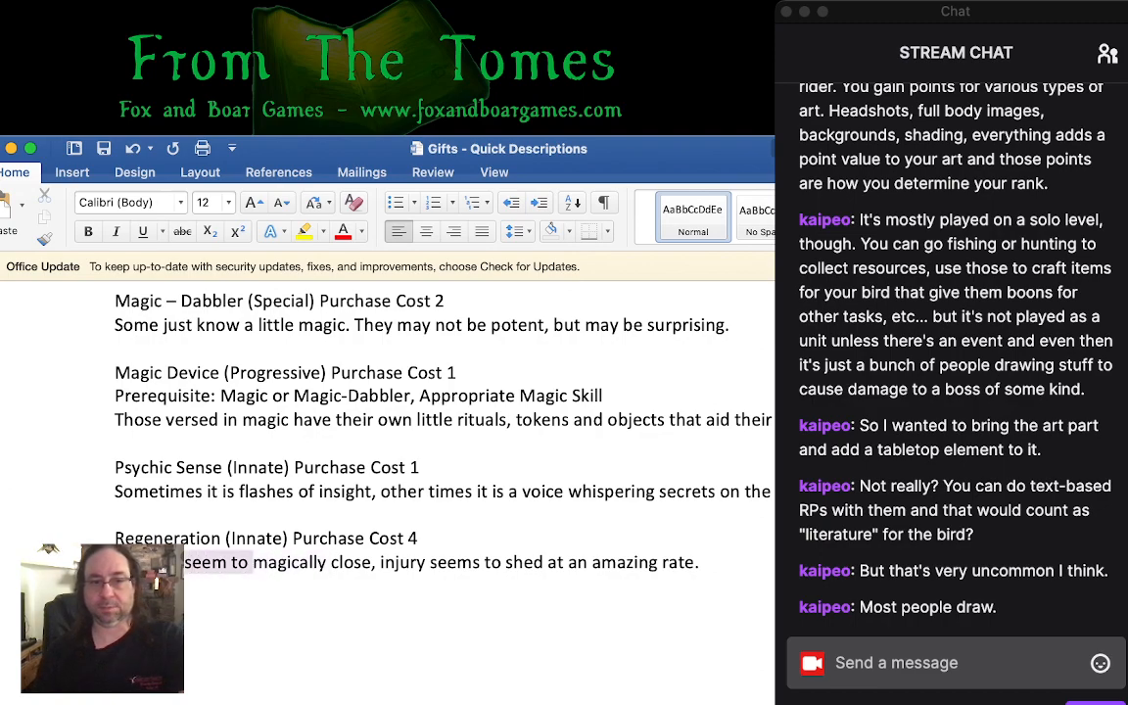
pyautogui.press('BackSpace')
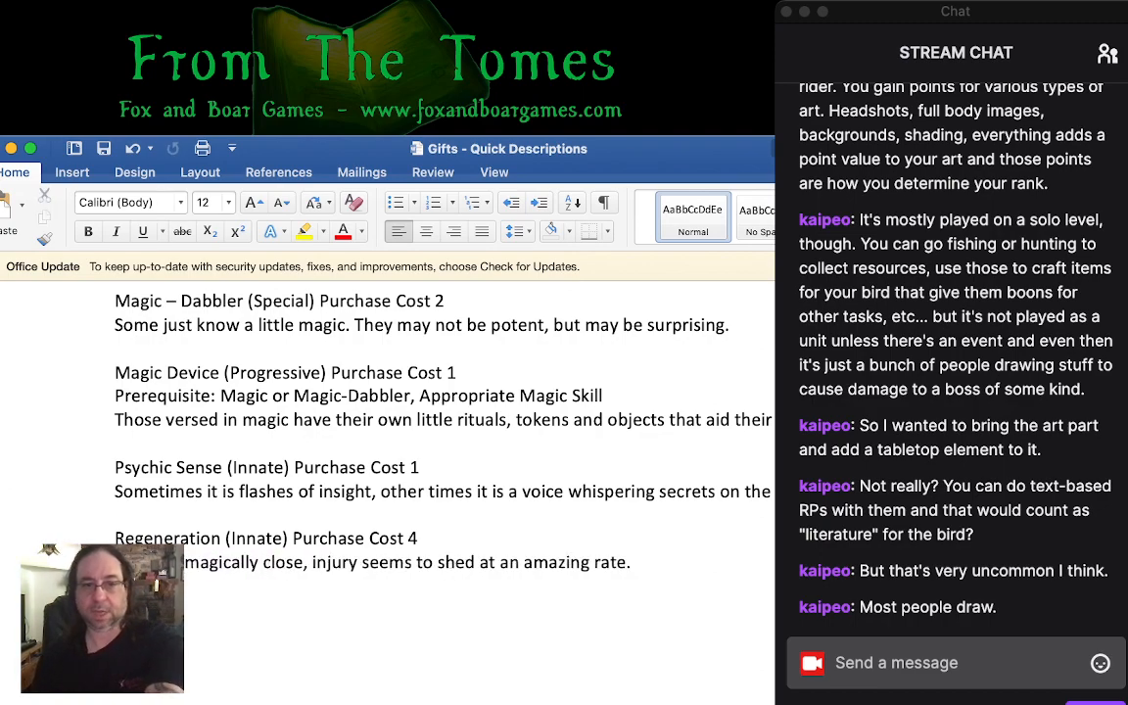
pyautogui.moveTo(362, 562); pyautogui.dragTo(420, 563)
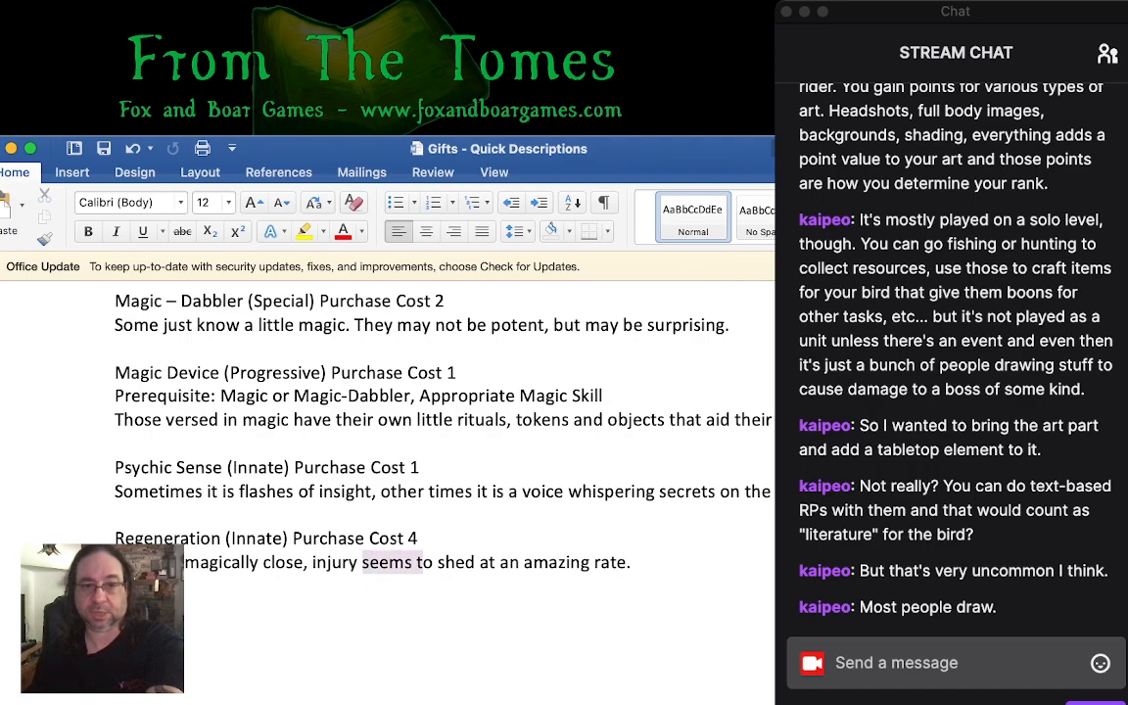
pyautogui.press('BackSpace')
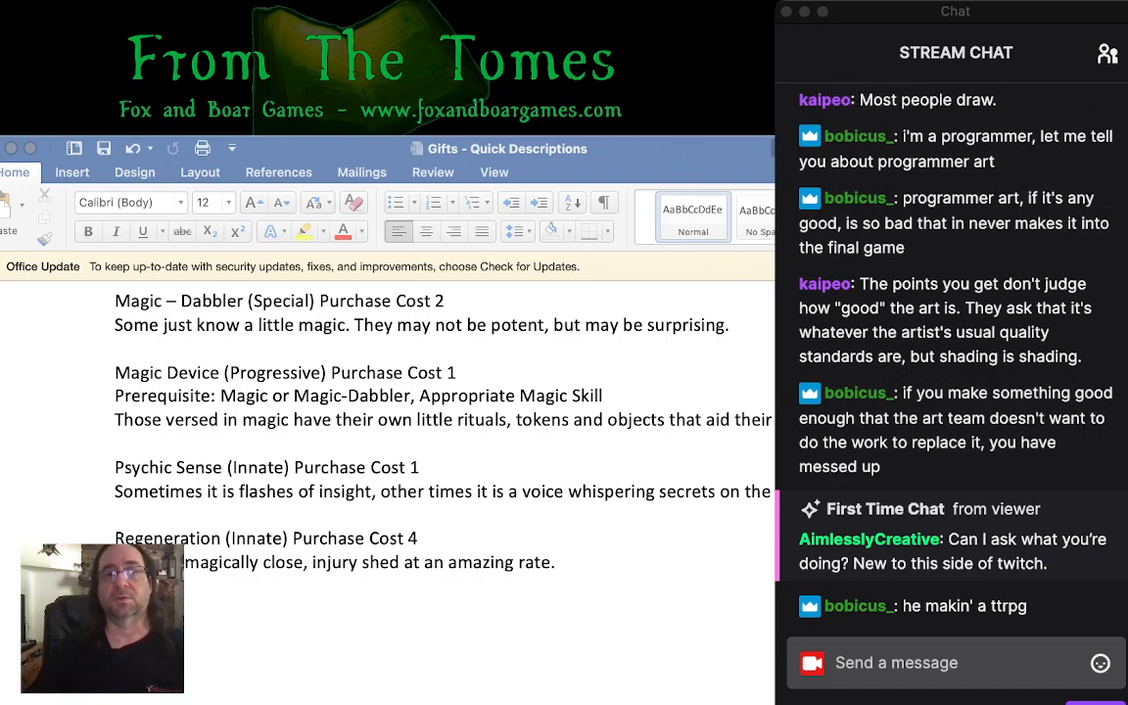
pyautogui.click(362, 562)
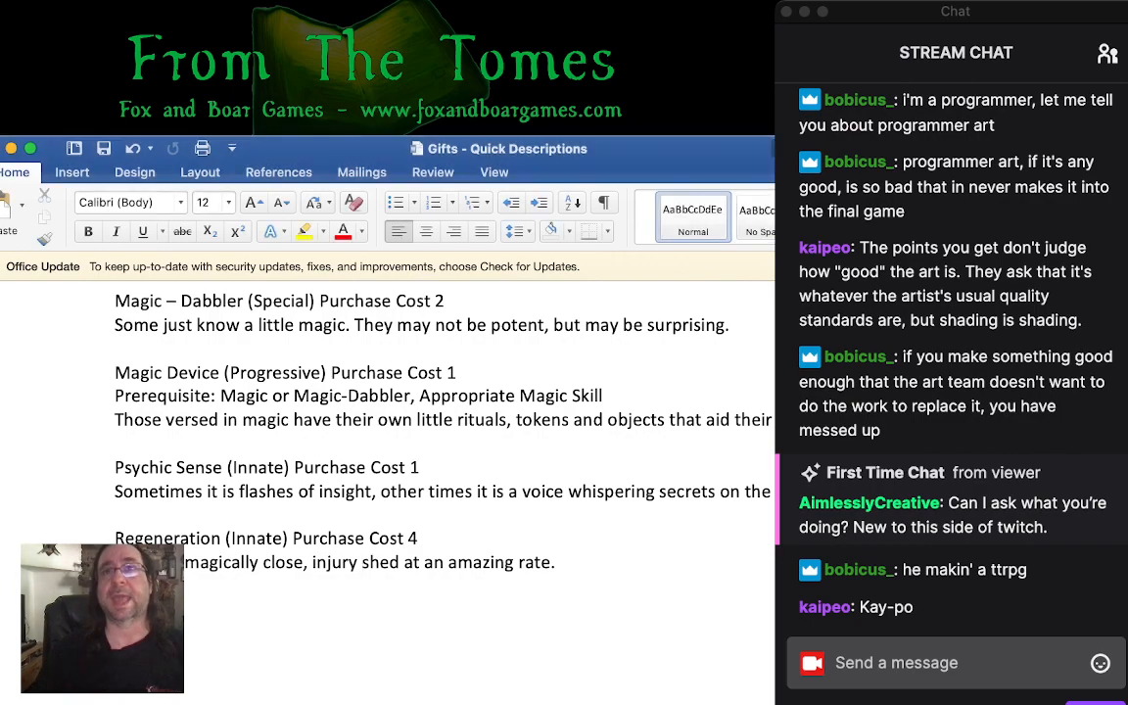
pyautogui.click(418, 538)
pyautogui.press('super+Tab')
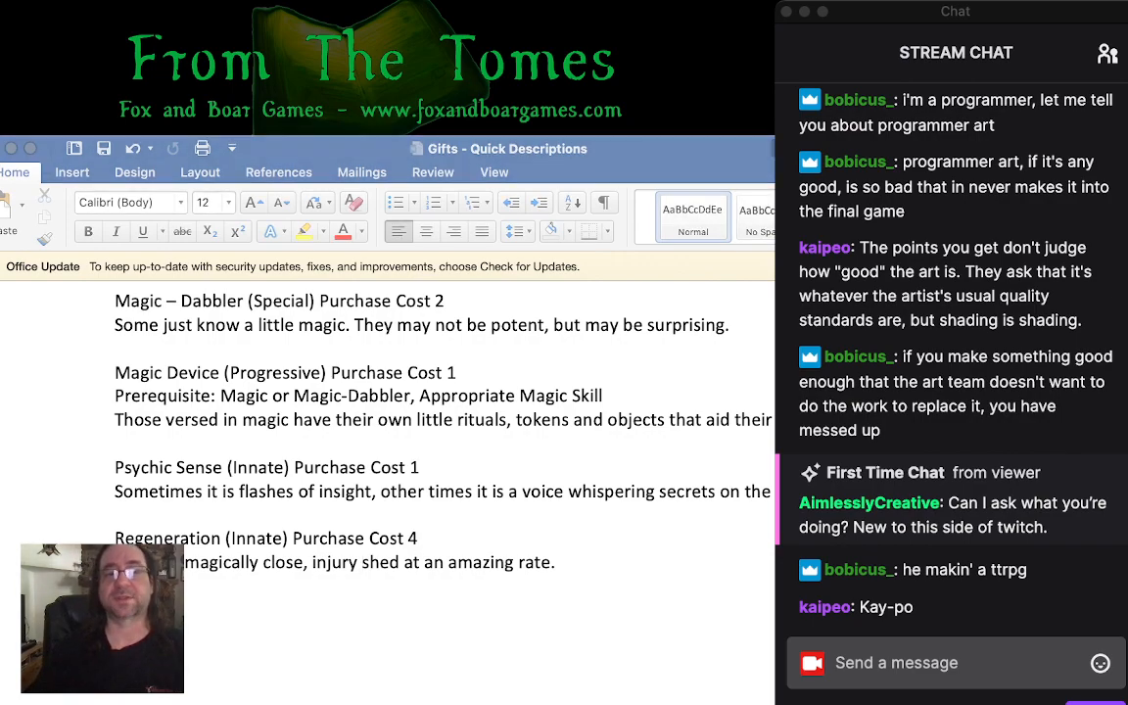
pyautogui.press('super+Tab')
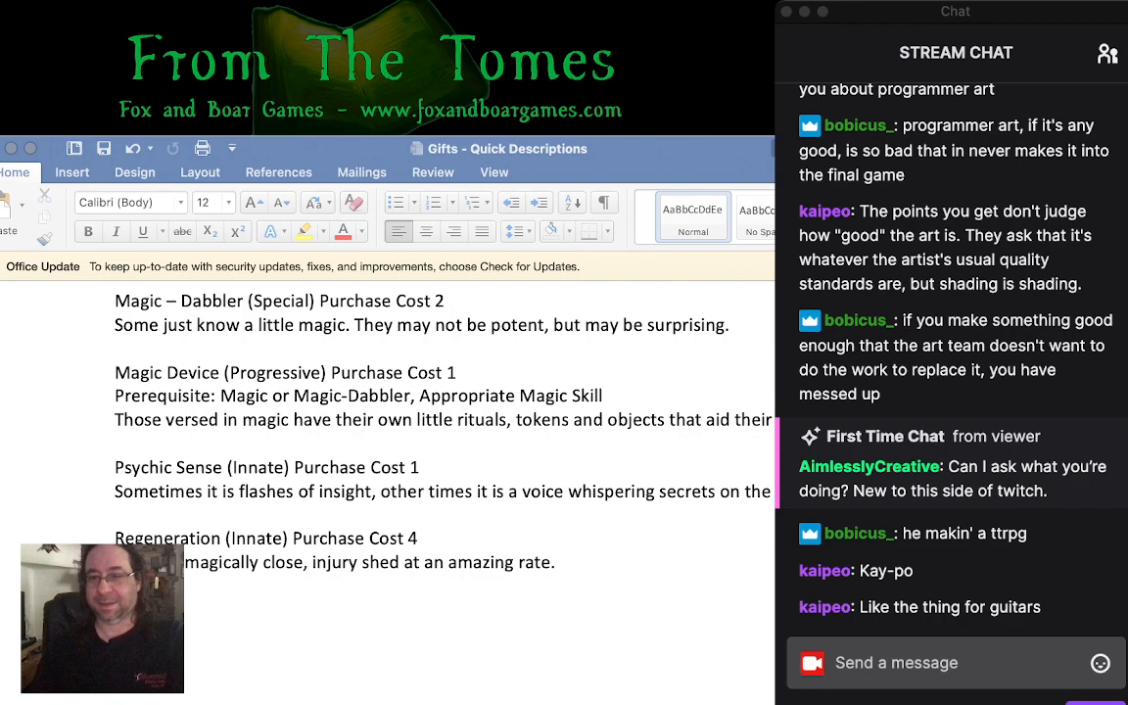
pyautogui.click(930, 663)
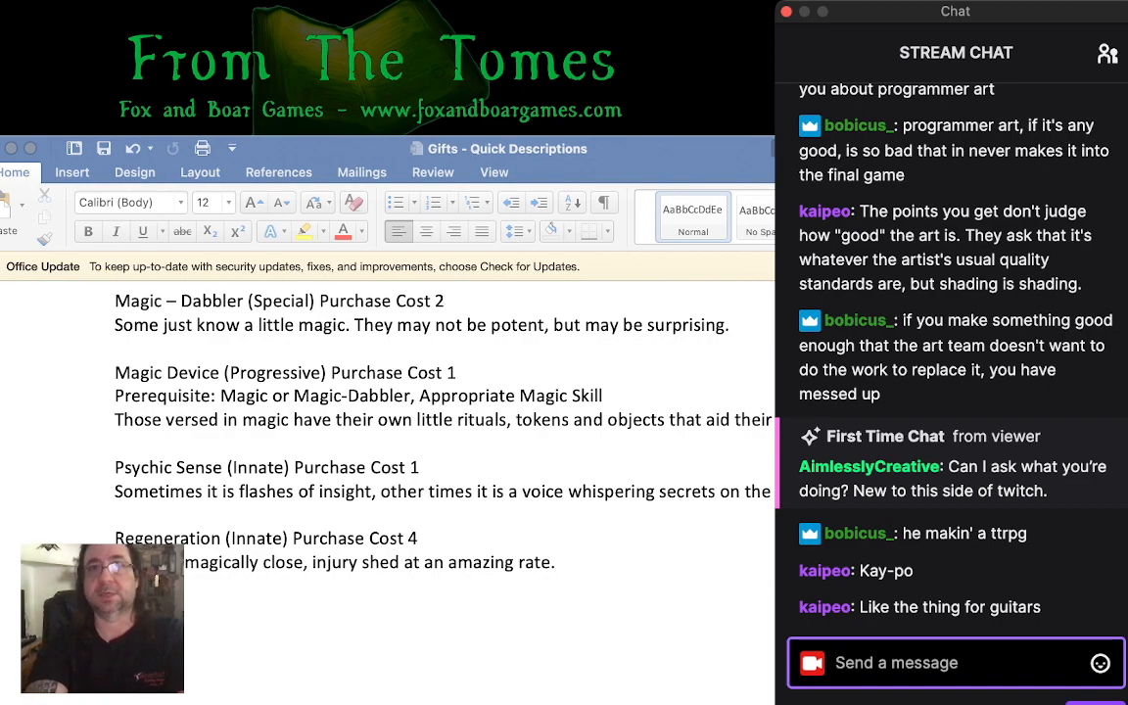
pyautogui.write('h')
pyautogui.press('BackSpace')
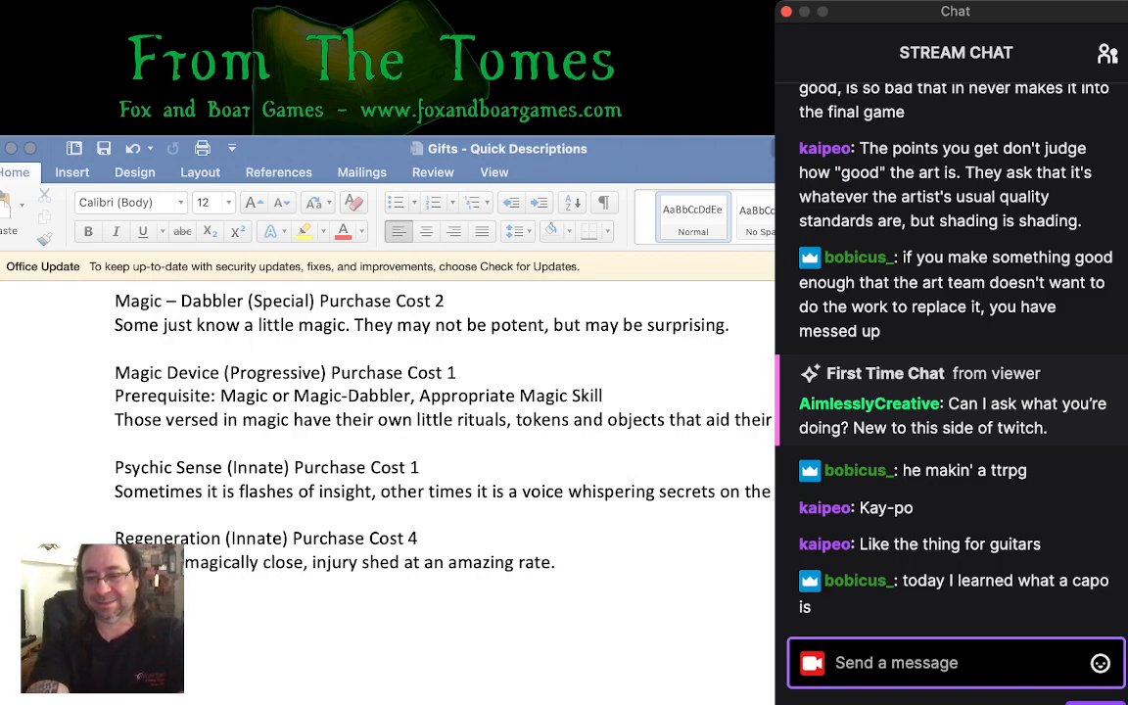
pyautogui.write('www.foxan')
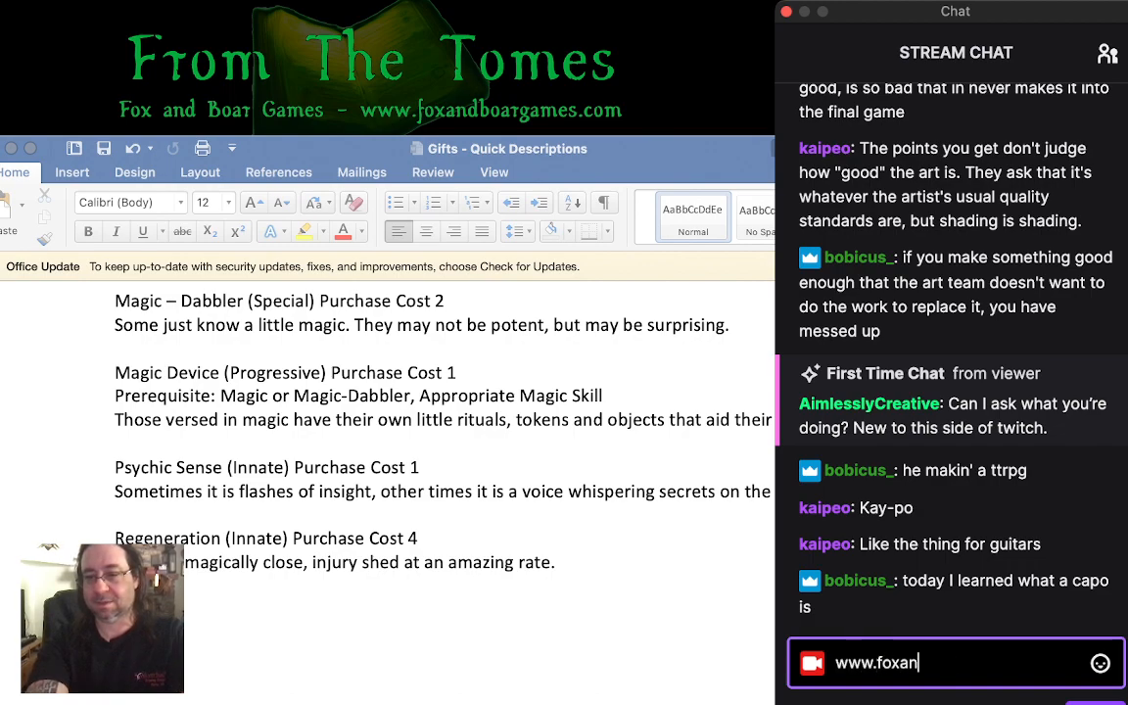
pyautogui.write('dbo')
pyautogui.press('BackSpace')
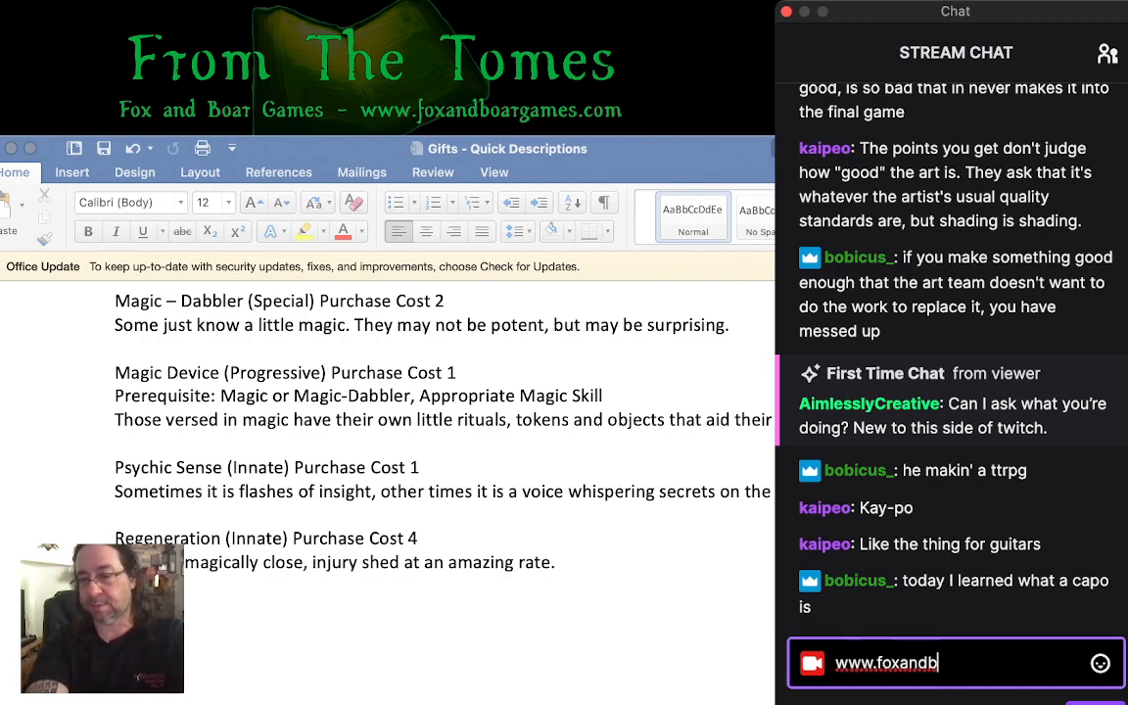
pyautogui.write('oar')
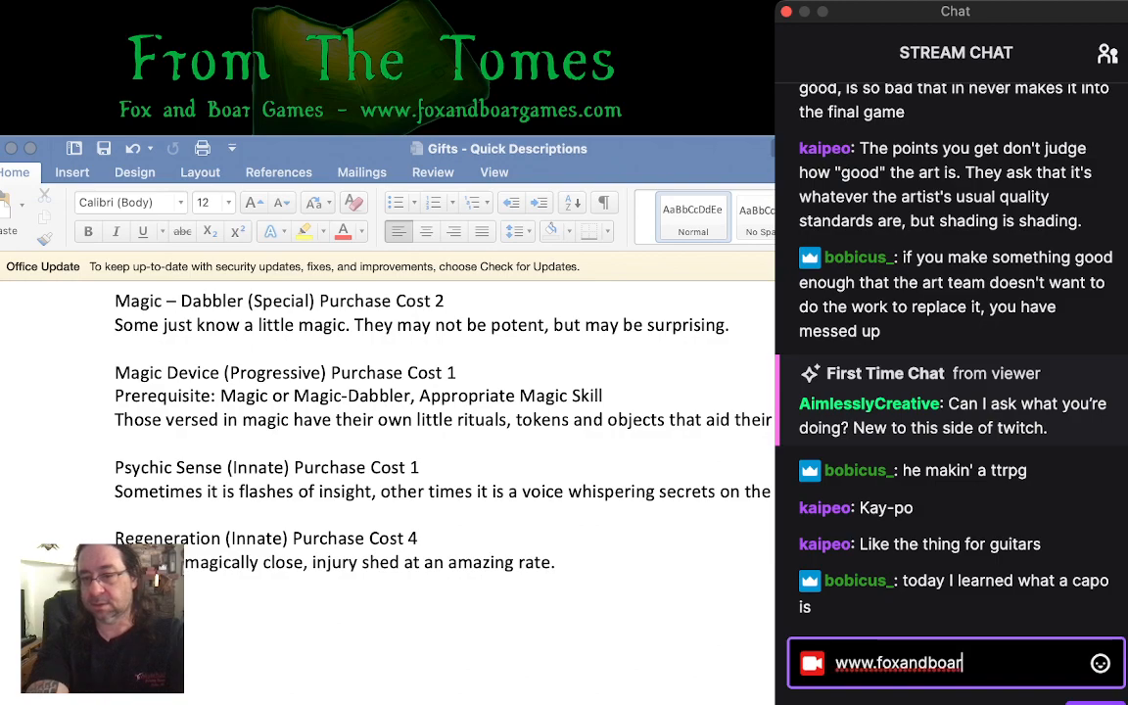
pyautogui.write('dgames.com')
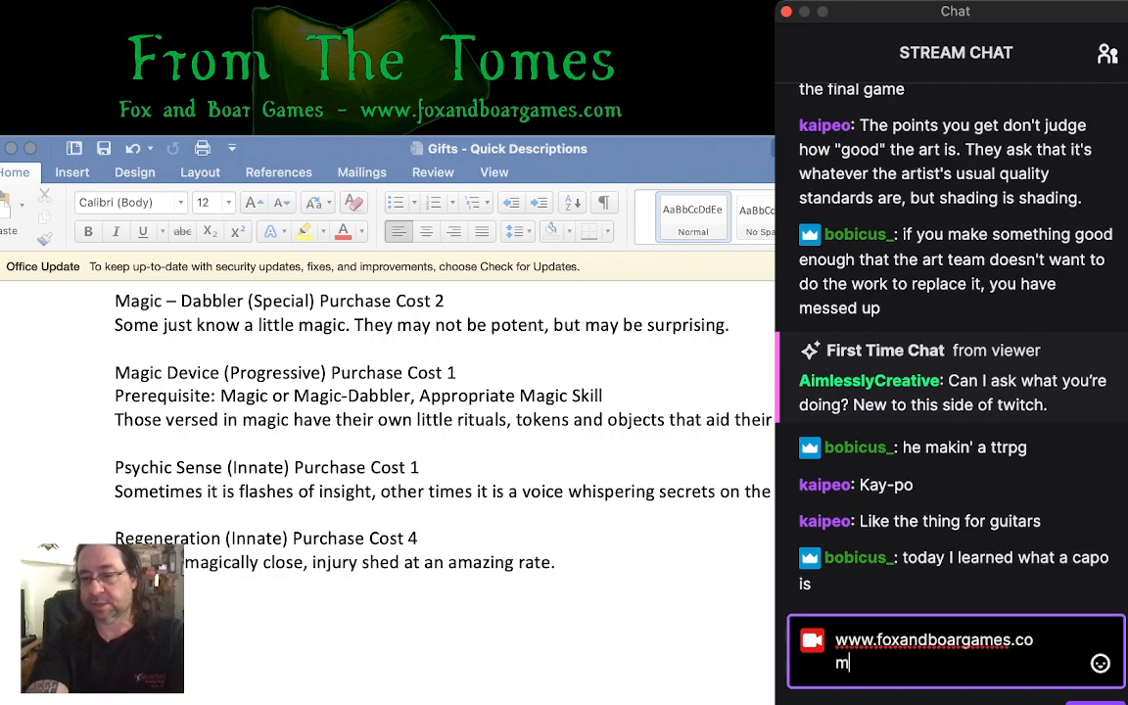
pyautogui.press('Return')
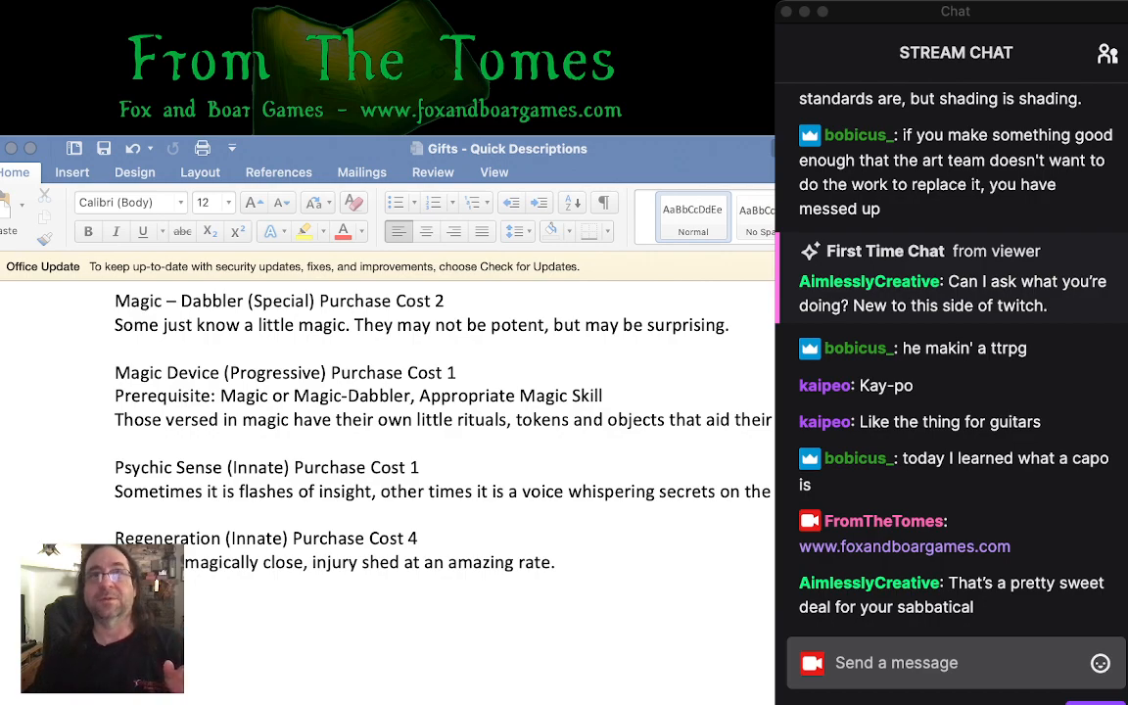
pyautogui.press('super+Tab')
pyautogui.press('super+Tab')
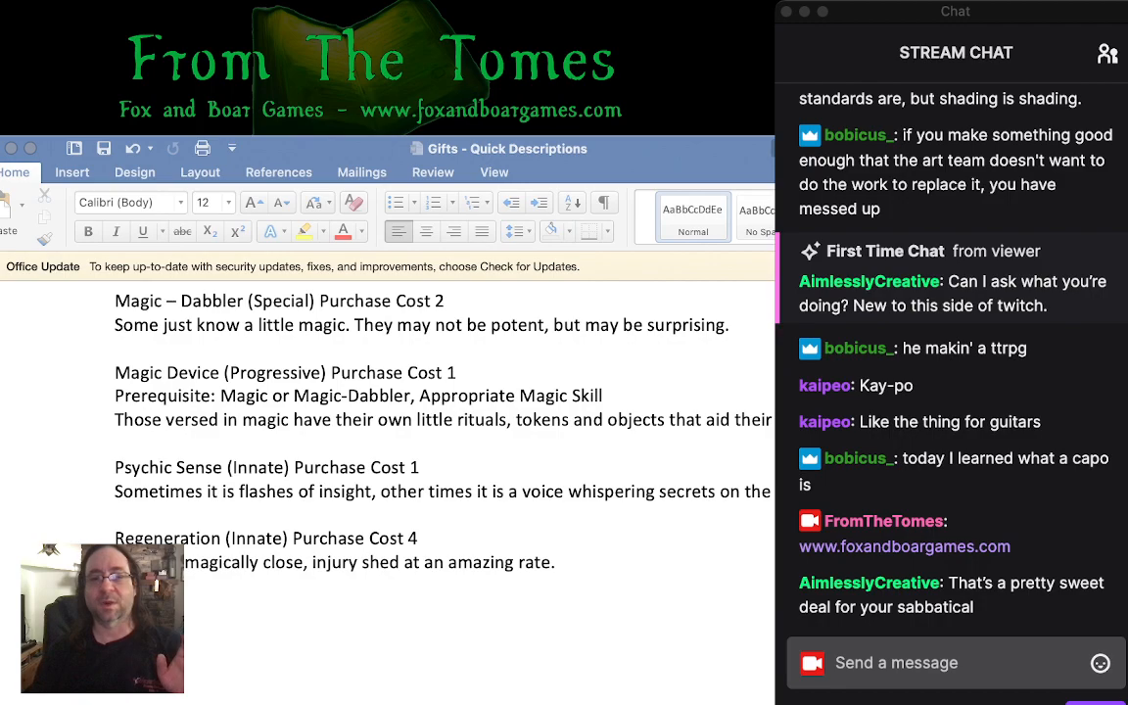
pyautogui.press('super+Tab')
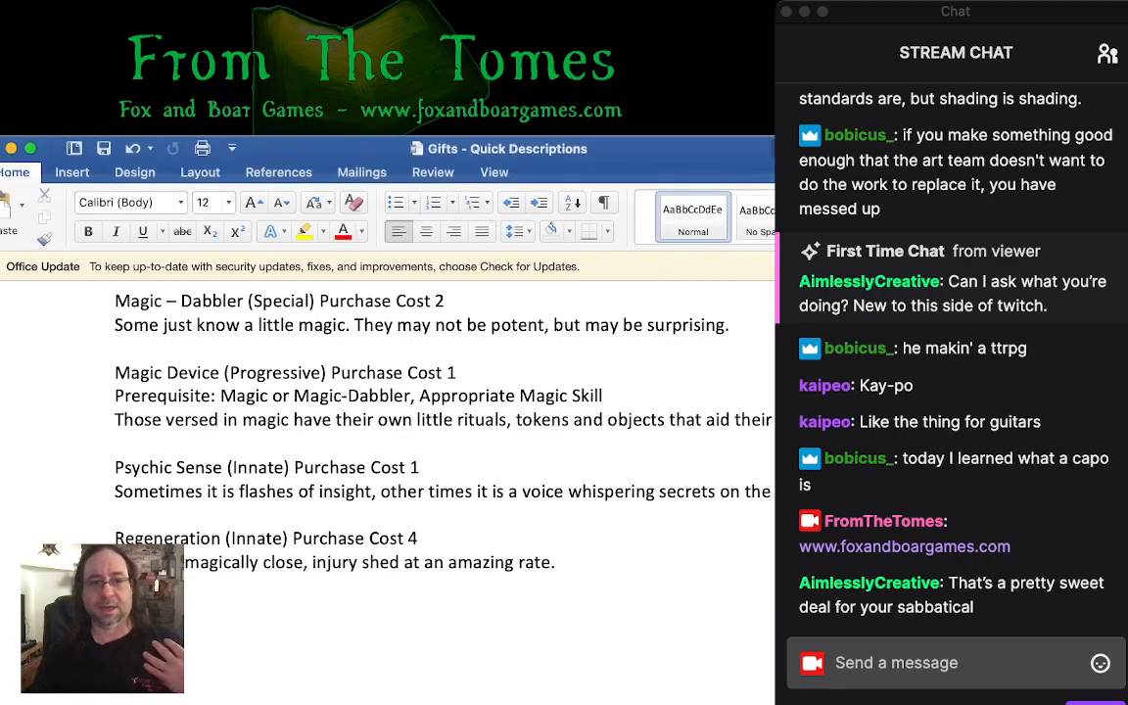
pyautogui.scroll(-5, 391, 412)
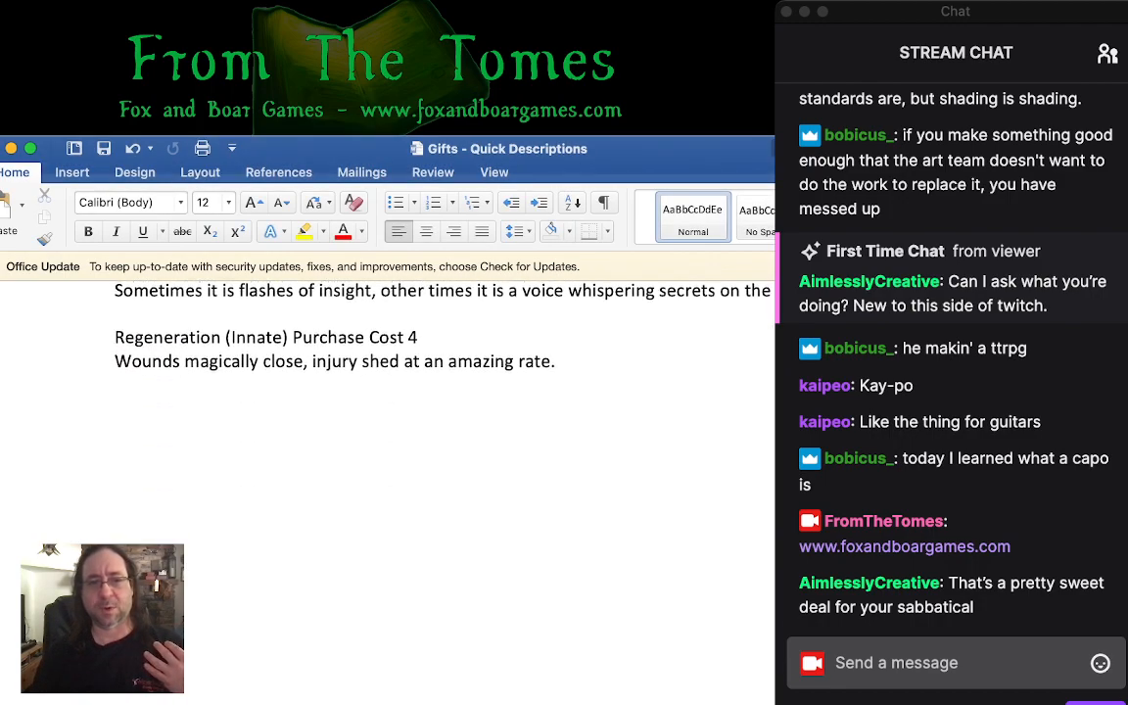
pyautogui.scroll(1, 392, 411)
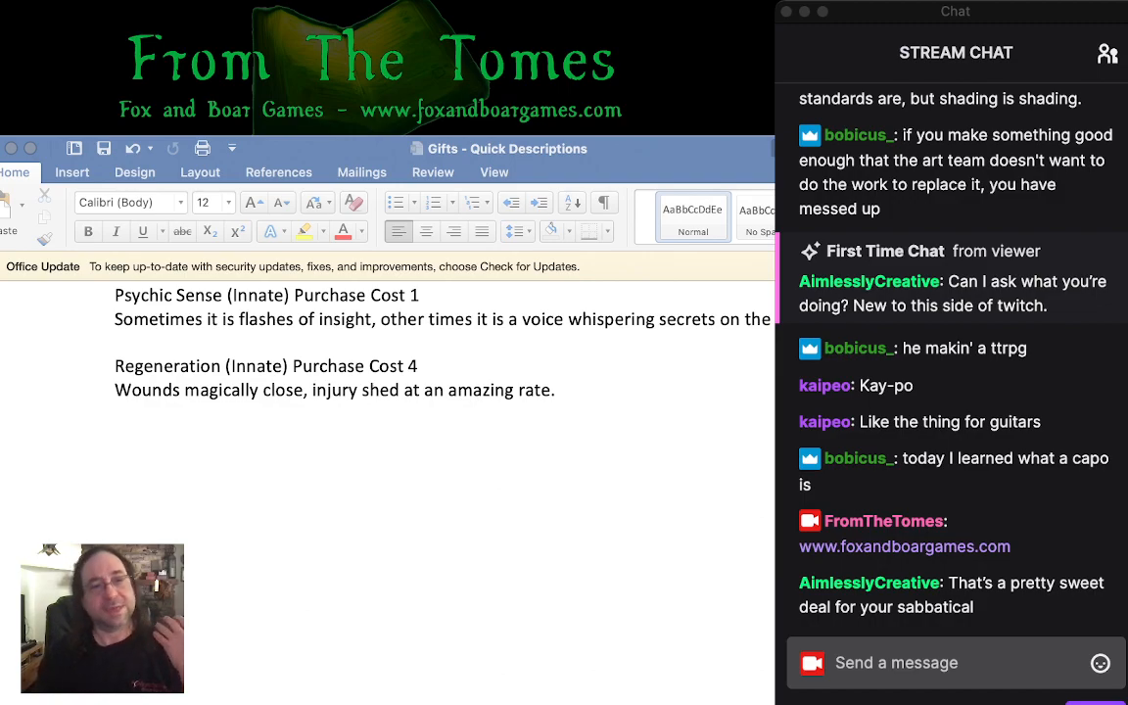
pyautogui.click(115, 414)
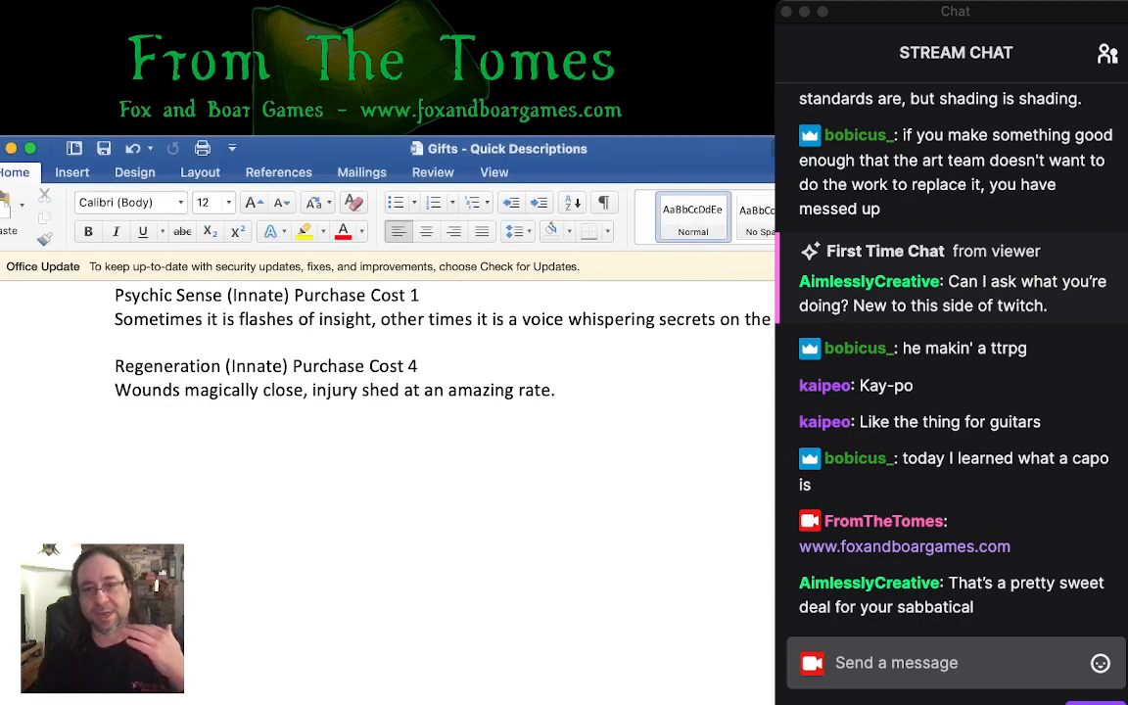
pyautogui.press('super+Tab')
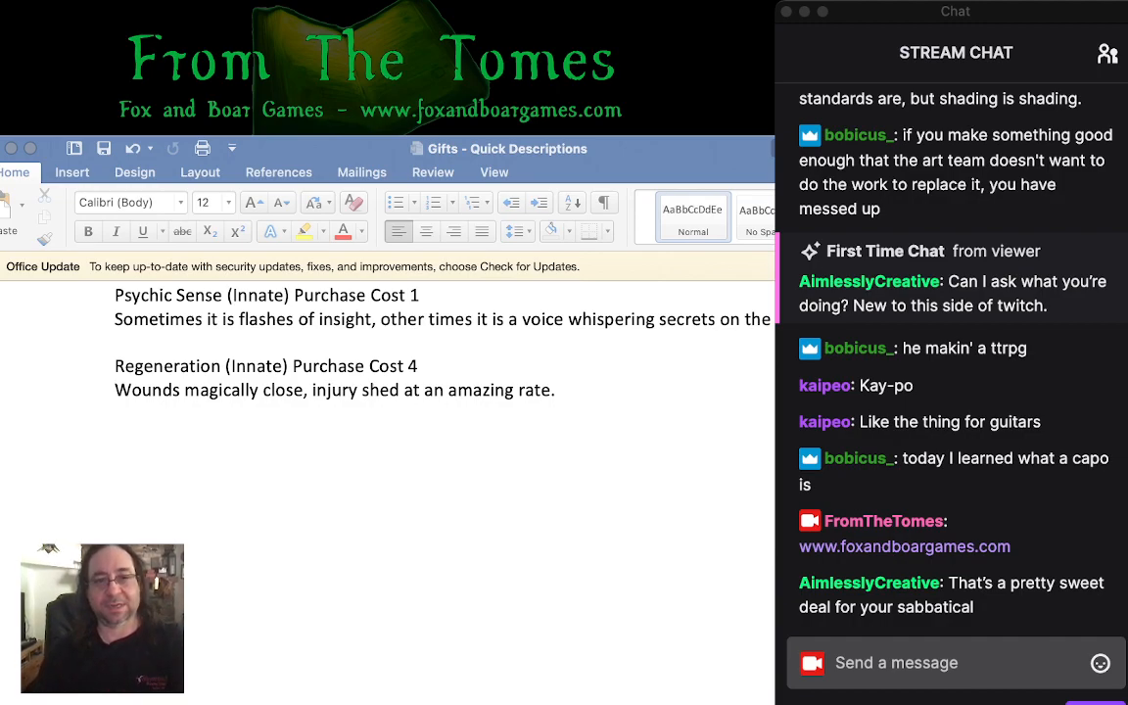
pyautogui.click(114, 462)
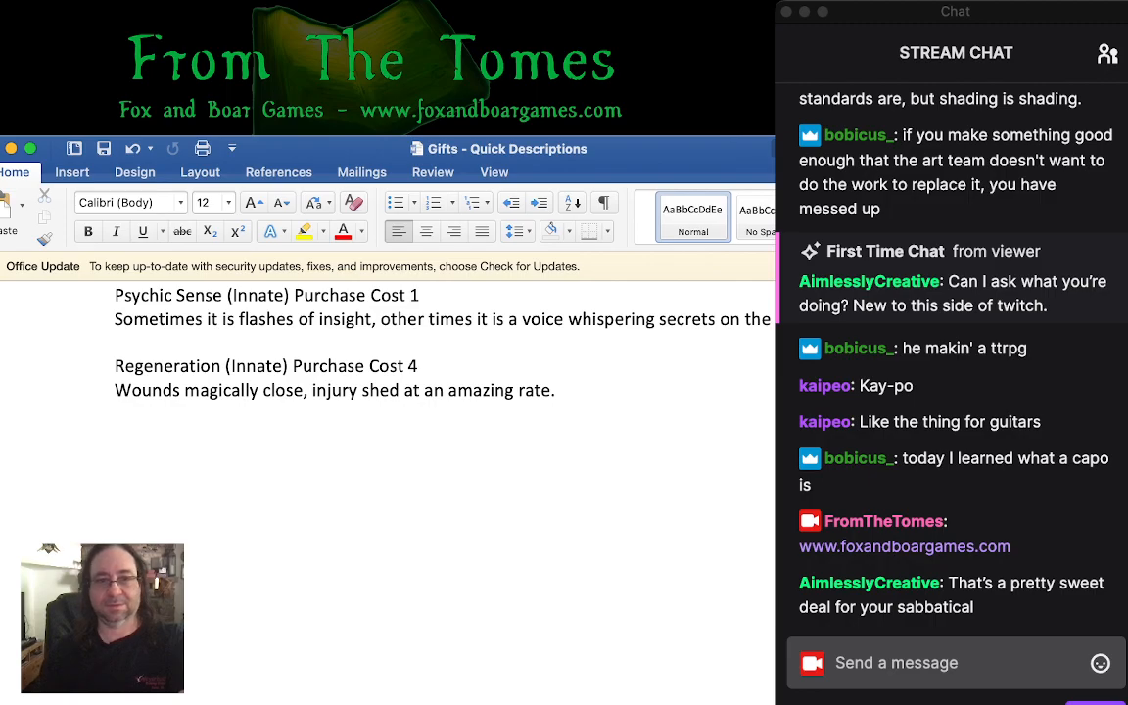
pyautogui.scroll(10, 392, 441)
pyautogui.scroll(10, 392, 441)
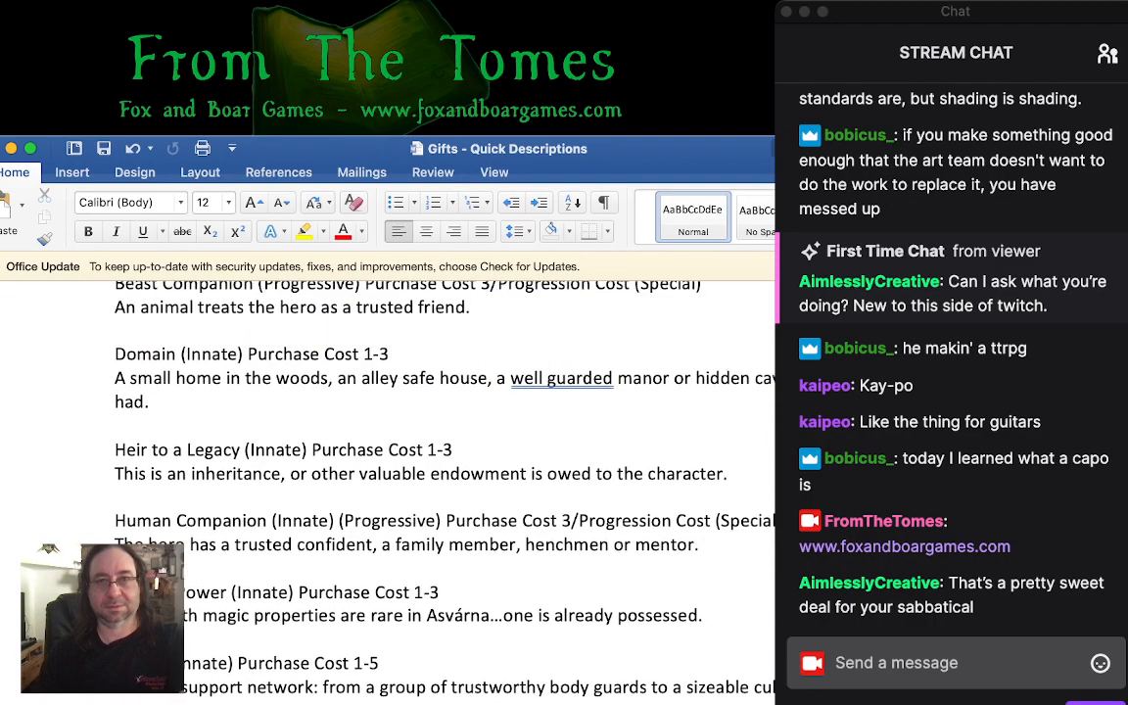
pyautogui.scroll(-12, 391, 440)
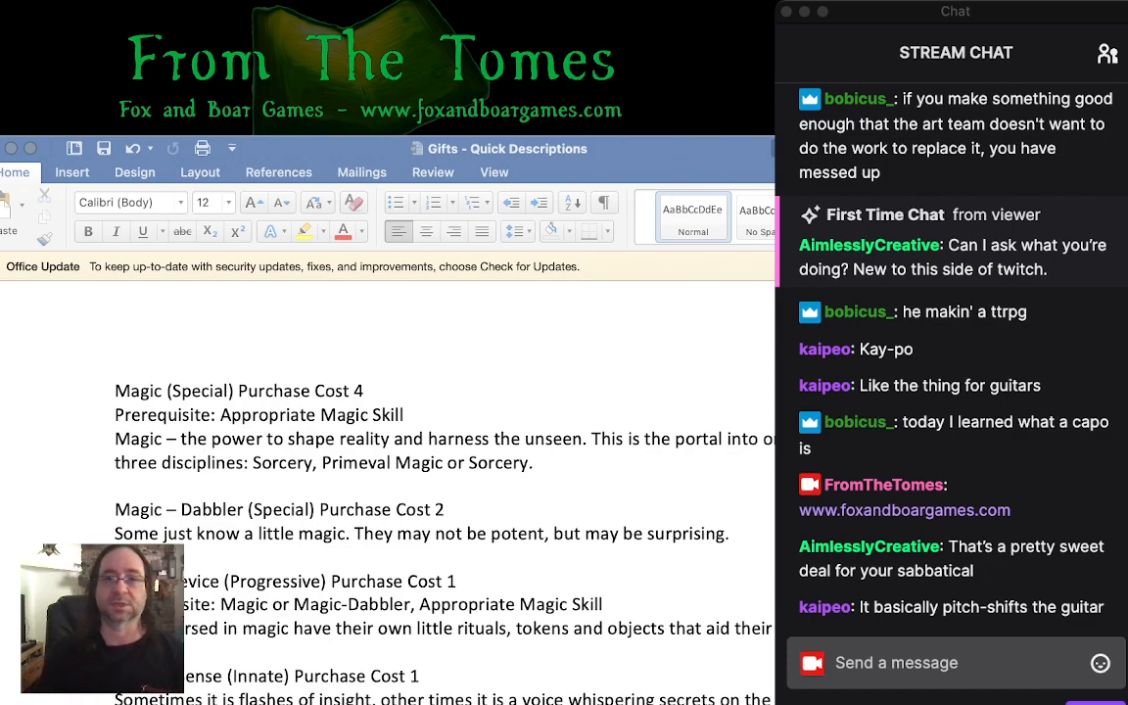
pyautogui.press('super+Tab')
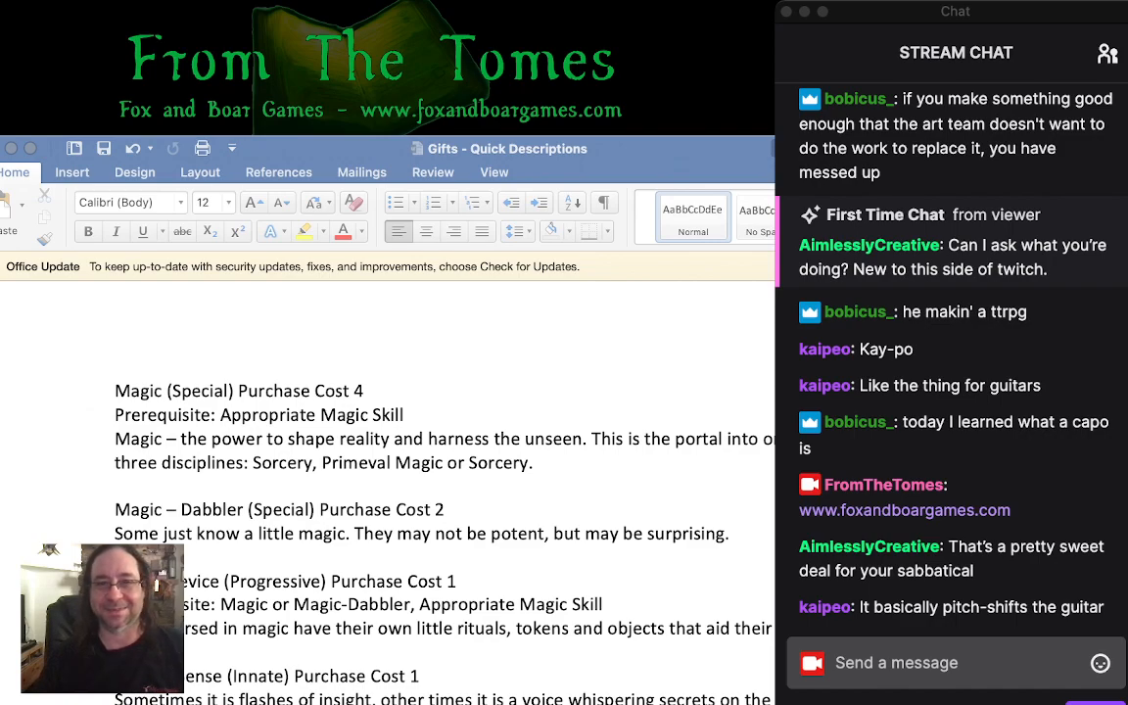
pyautogui.press('super+Tab')
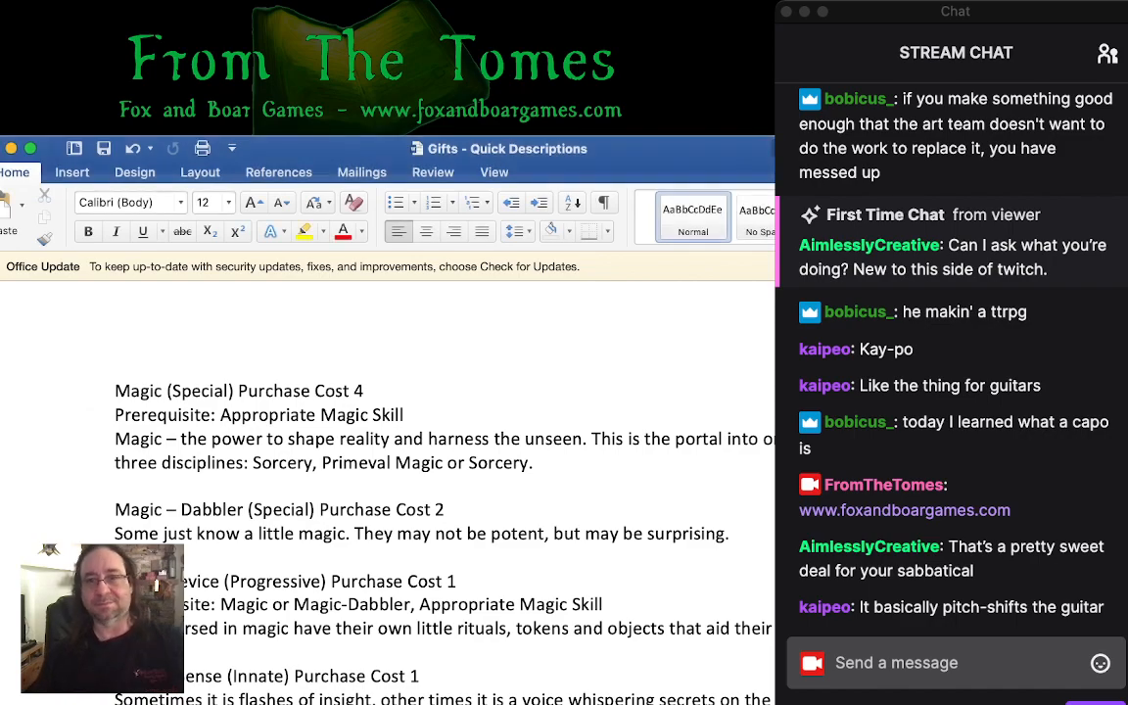
pyautogui.press('super+Tab')
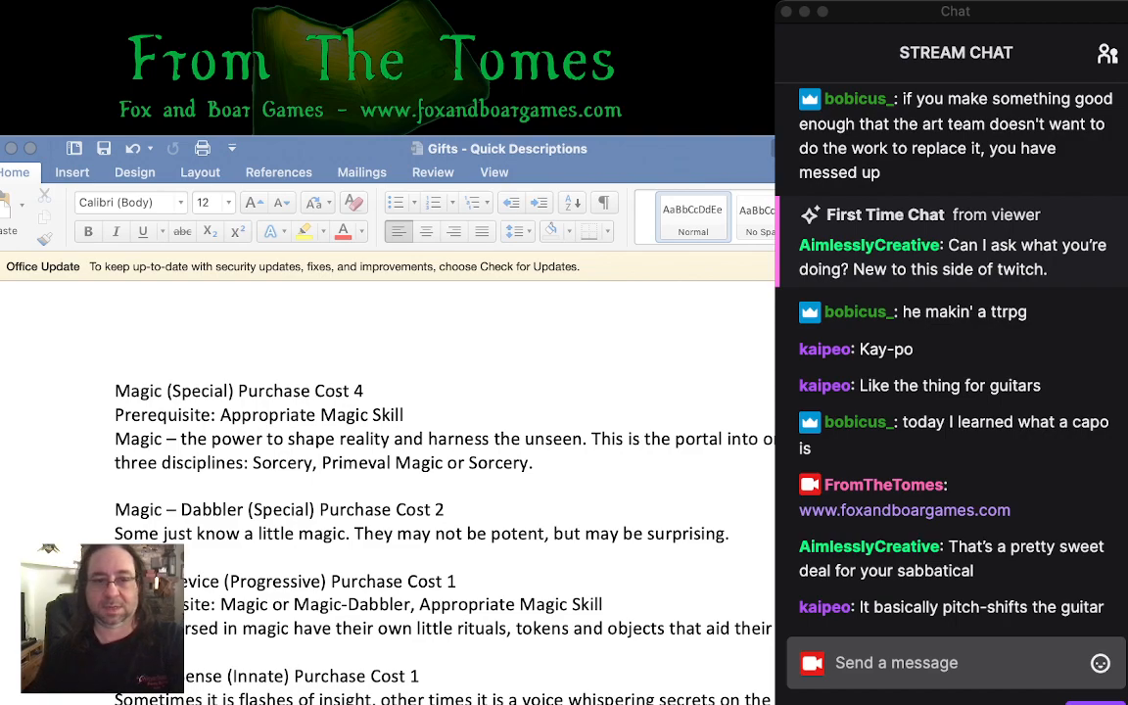
# - Add the heading "Attribute Paths" below the Regeneration description and remove the extra blank line above it
pyautogui.press('super+Tab')
pyautogui.scroll(-10, 392, 441)
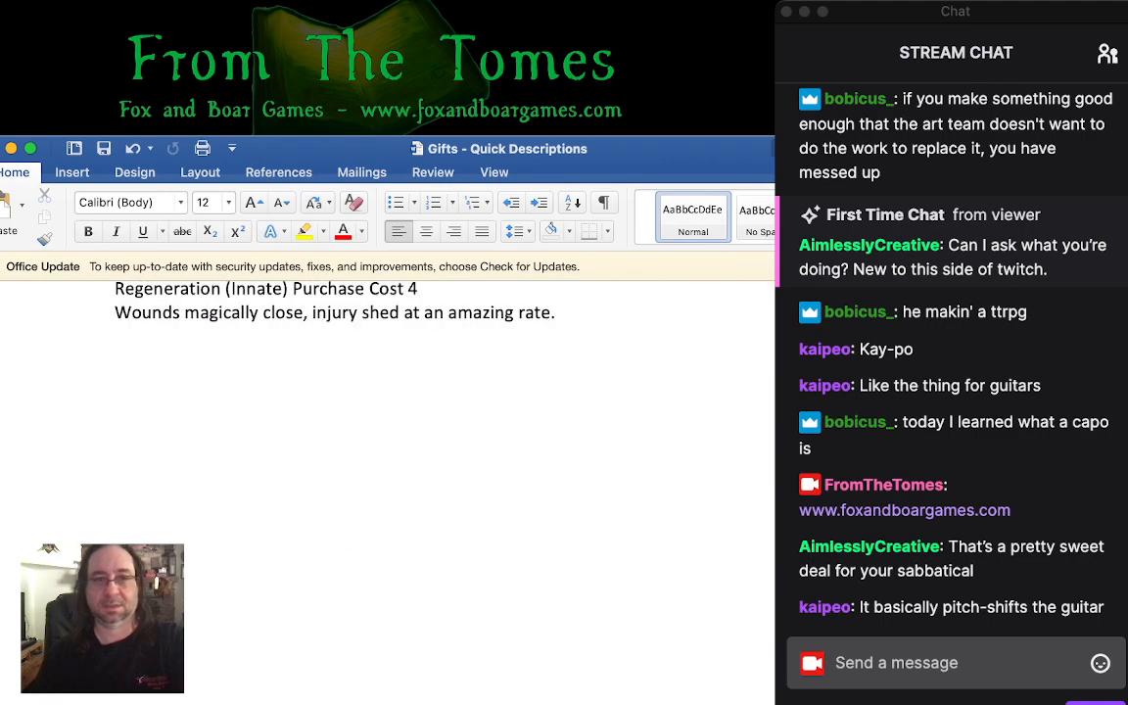
pyautogui.write('Attri')
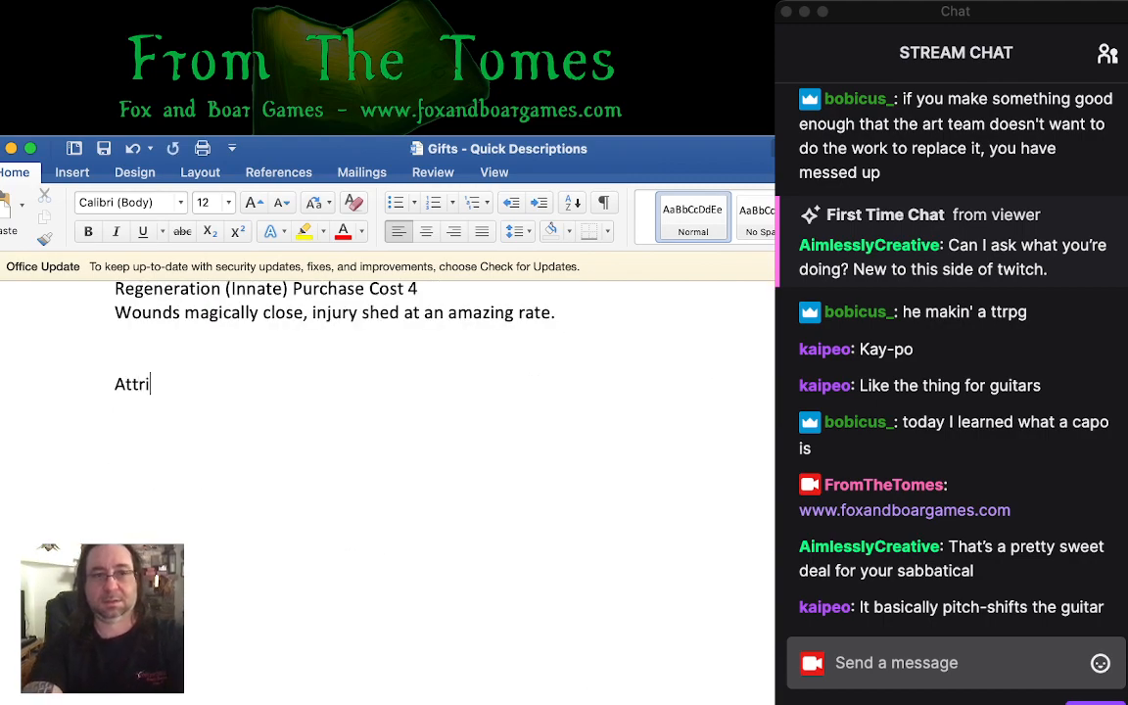
pyautogui.write('bute Paths')
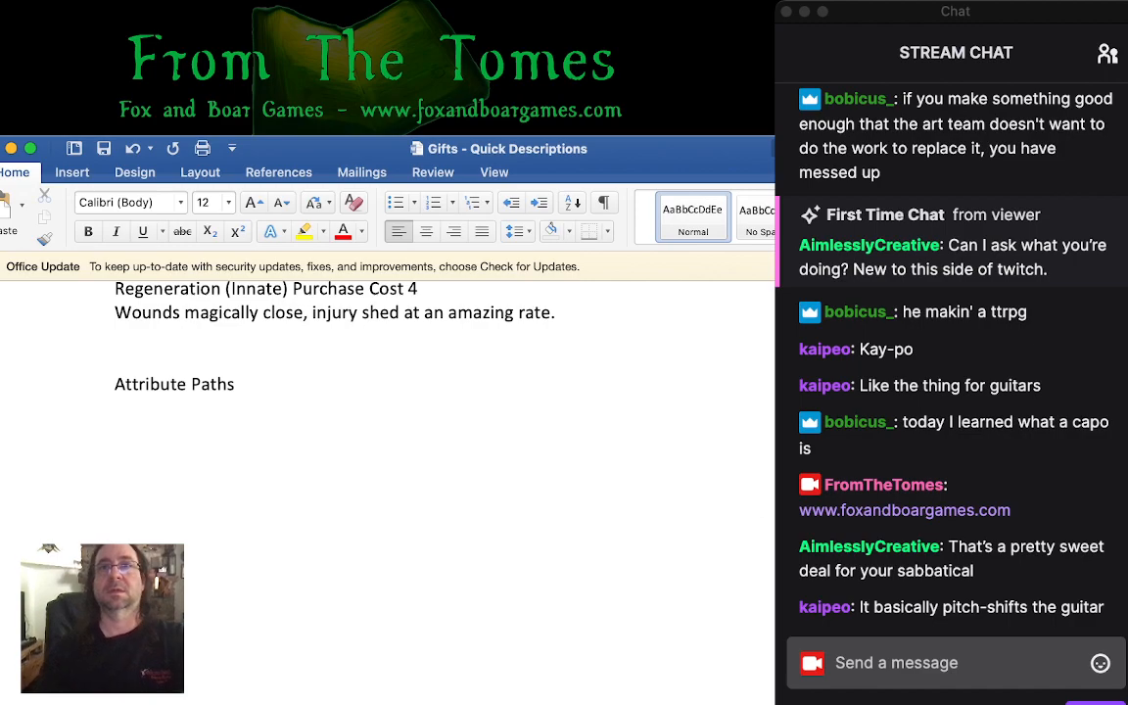
pyautogui.press('super+Tab')
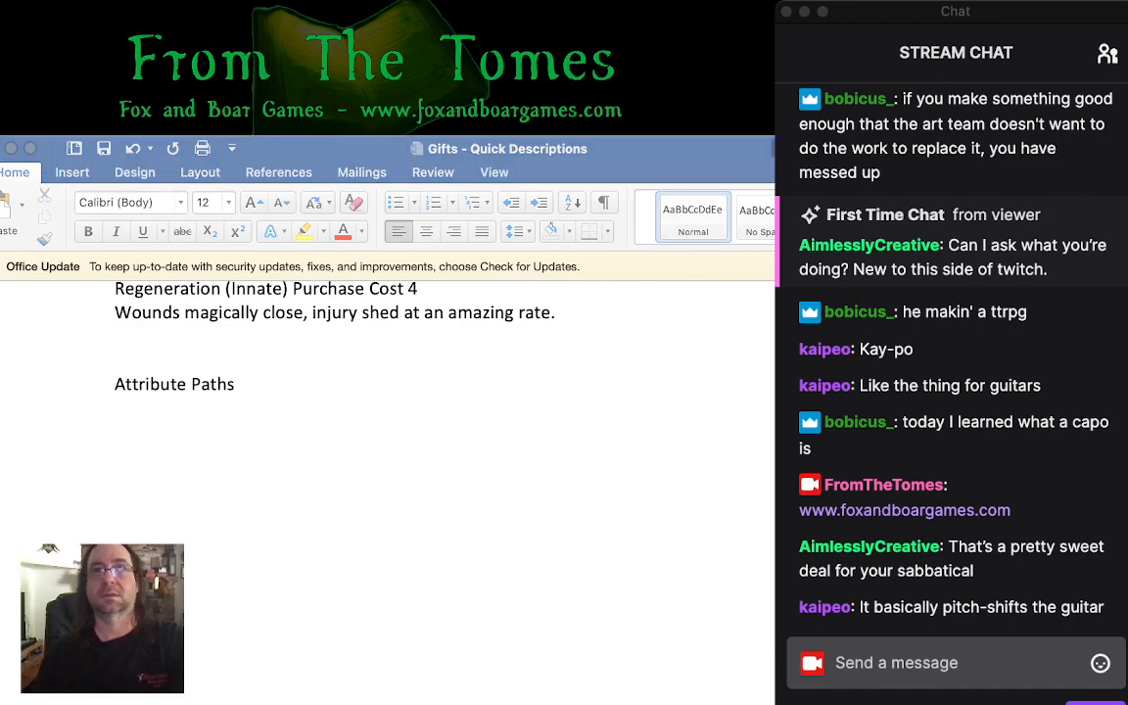
pyautogui.click(115, 361)
pyautogui.press('BackSpace')
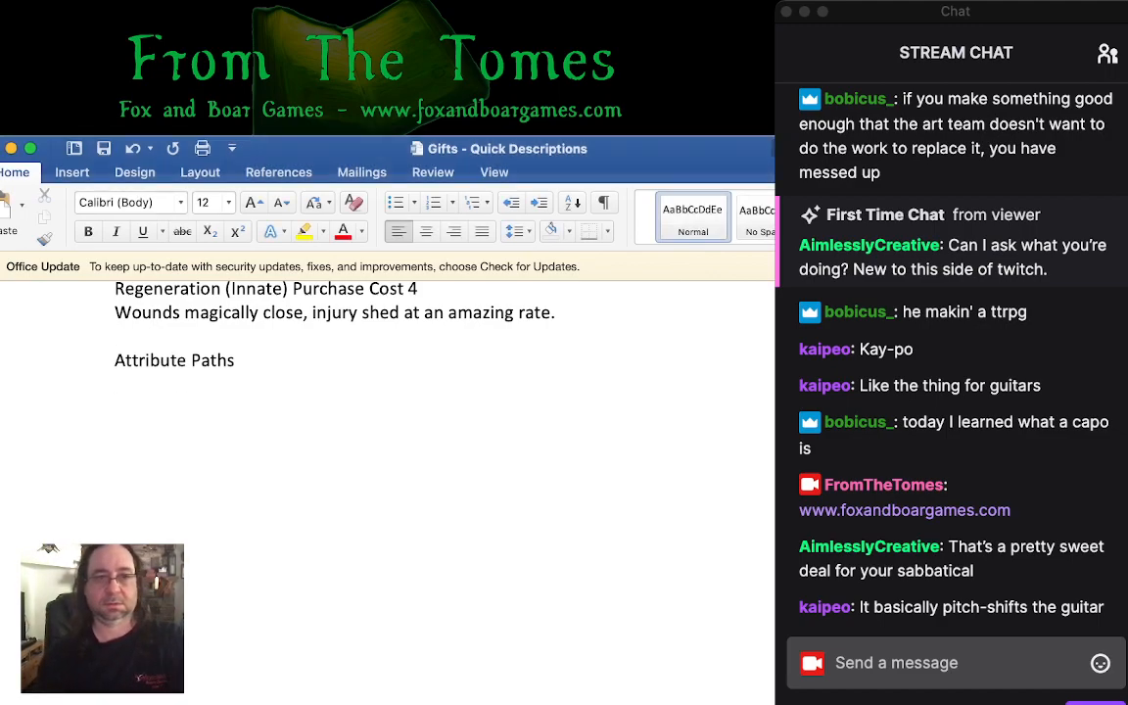
# - Make the "Attribute Paths" heading bold and compare it with the earlier gift sections
pyautogui.hotkey('shift', 'End')
pyautogui.press('super+b')
pyautogui.scroll(10, 391, 470)
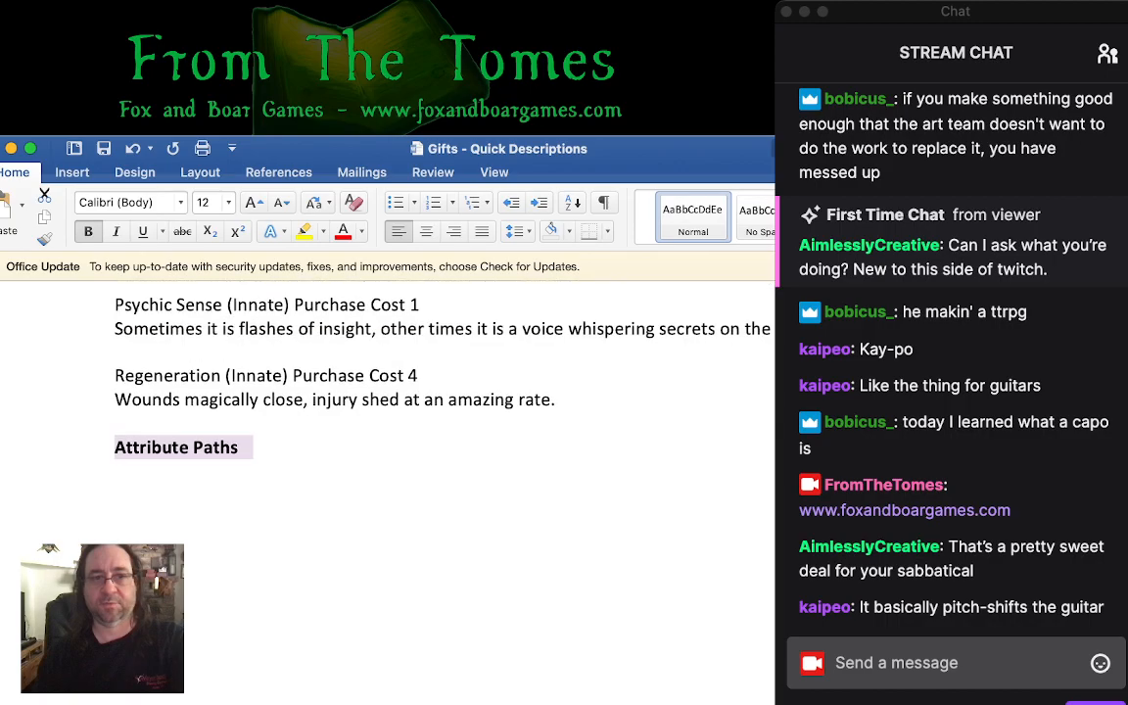
pyautogui.scroll(15, 392, 470)
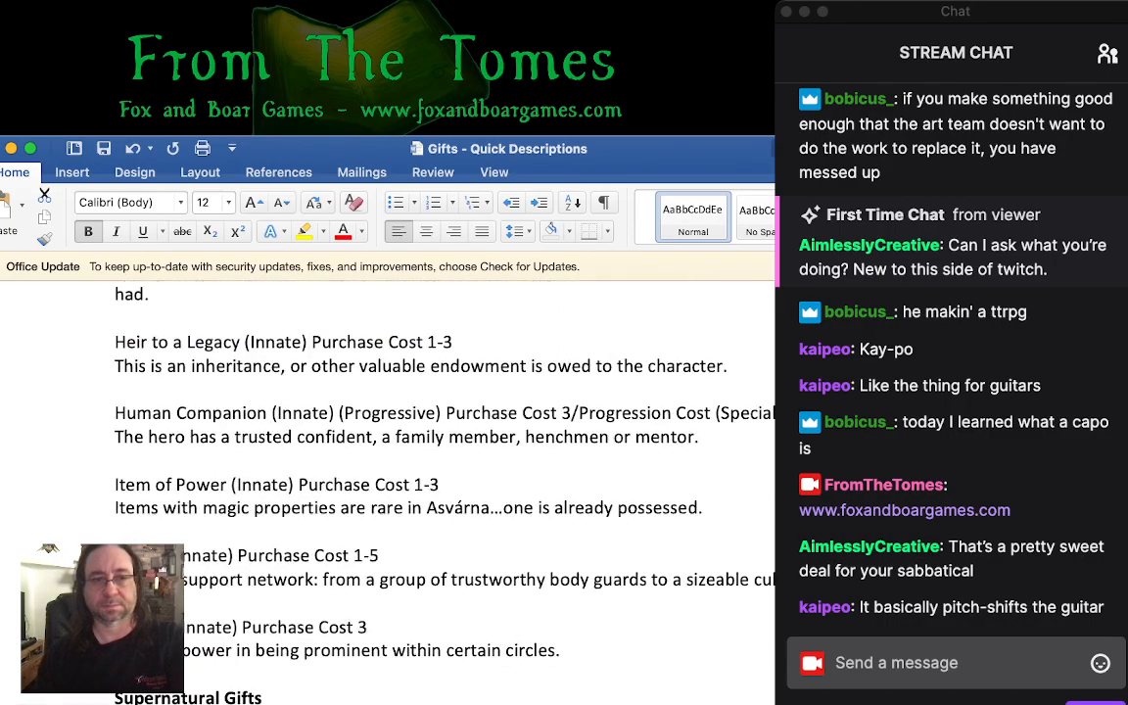
pyautogui.scroll(-20, 392, 469)
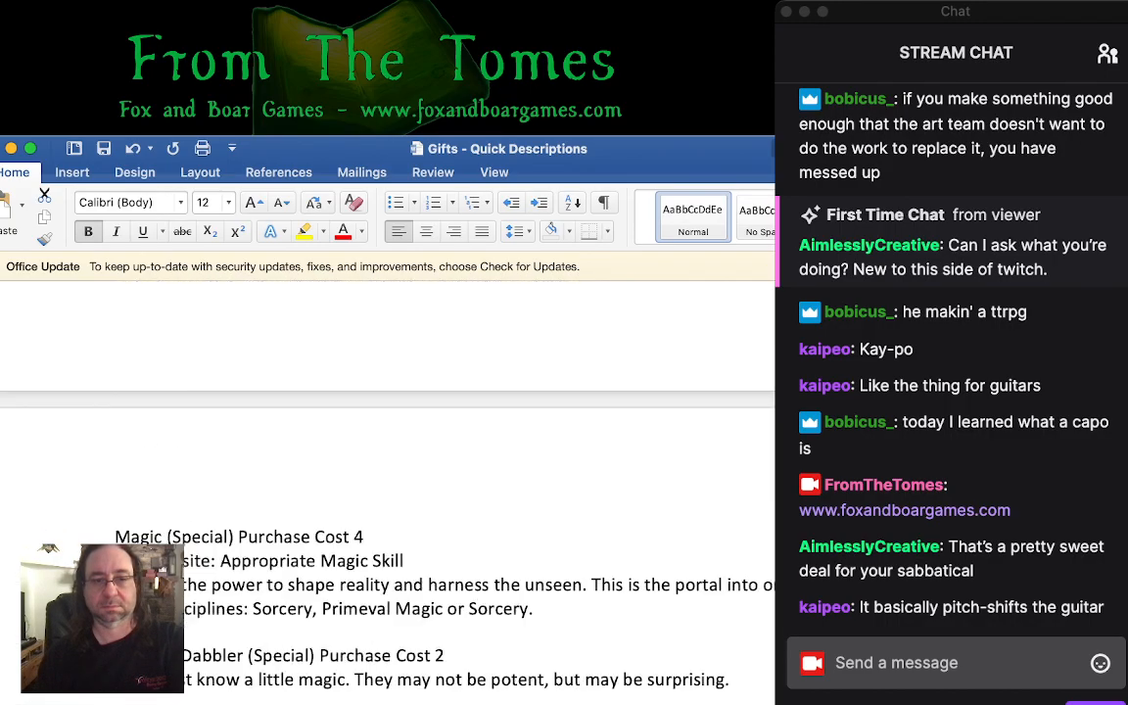
# - Start the introduction on the line below the Attribute Paths heading with "These are gifts that align to one of the main"
pyautogui.click(253, 674)
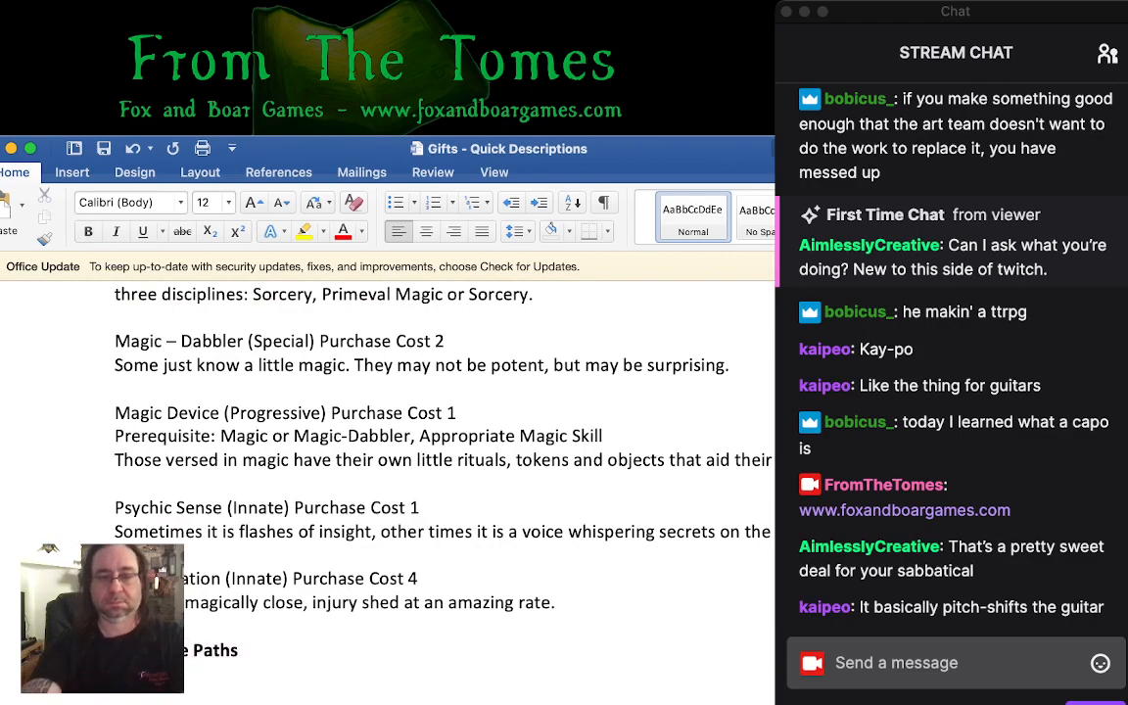
pyautogui.write('e')
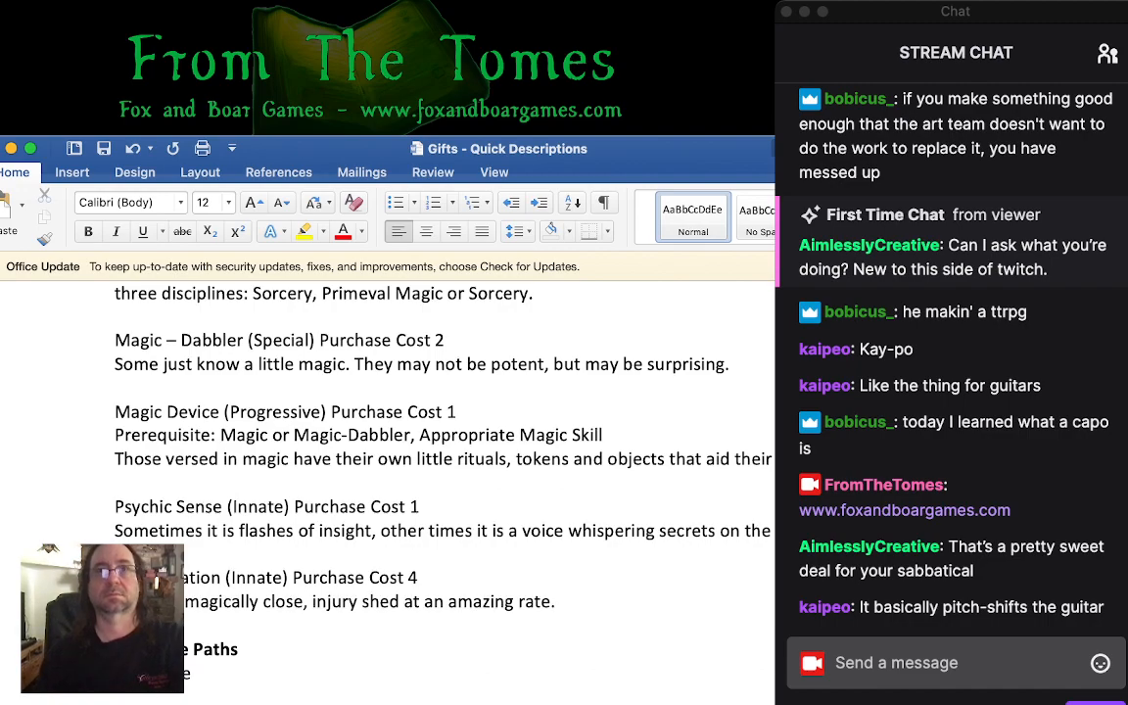
pyautogui.scroll(-5, 391, 412)
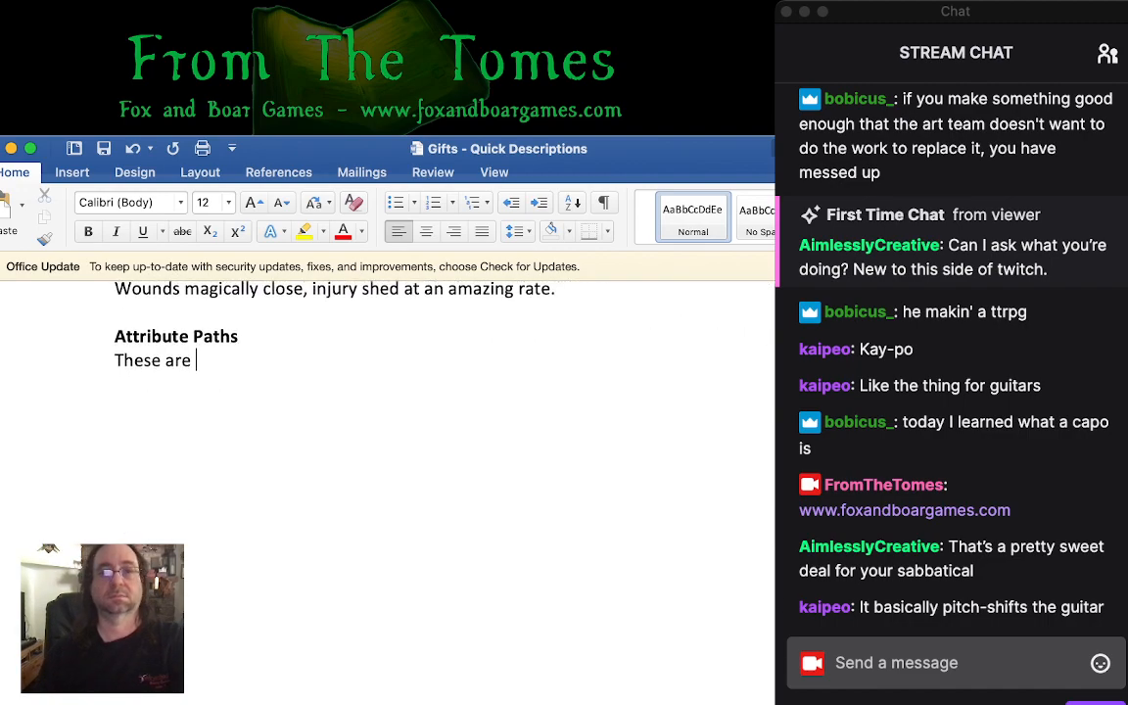
pyautogui.write('abilities')
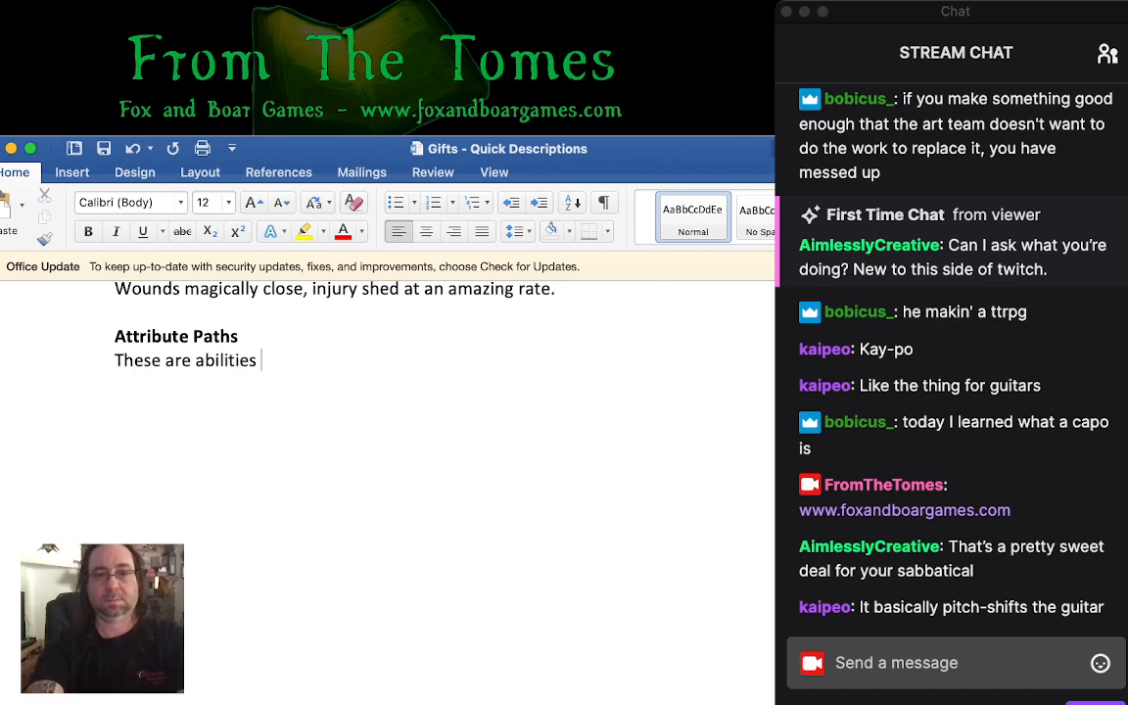
pyautogui.press('BackSpace')
pyautogui.press('BackSpace')
pyautogui.press('BackSpace')
pyautogui.press('BackSpace')
pyautogui.press('BackSpace')
pyautogui.press('BackSpace')
pyautogui.press('BackSpace')
pyautogui.press('BackSpace')
pyautogui.press('BackSpace')
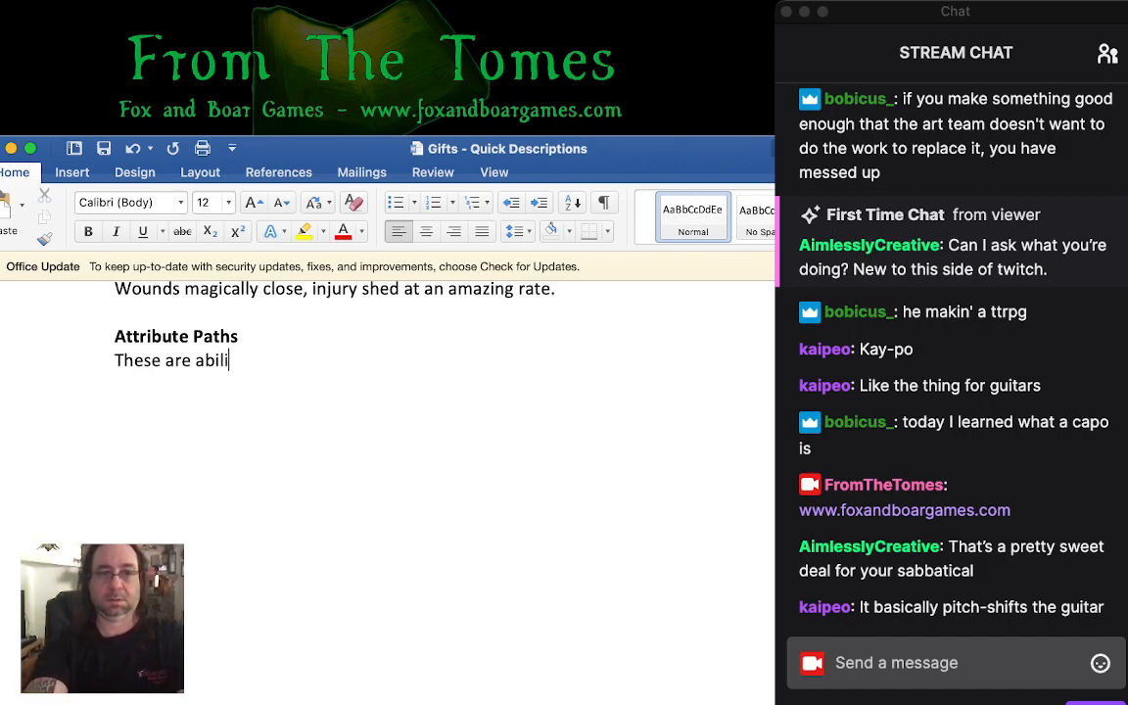
pyautogui.write('gifts')
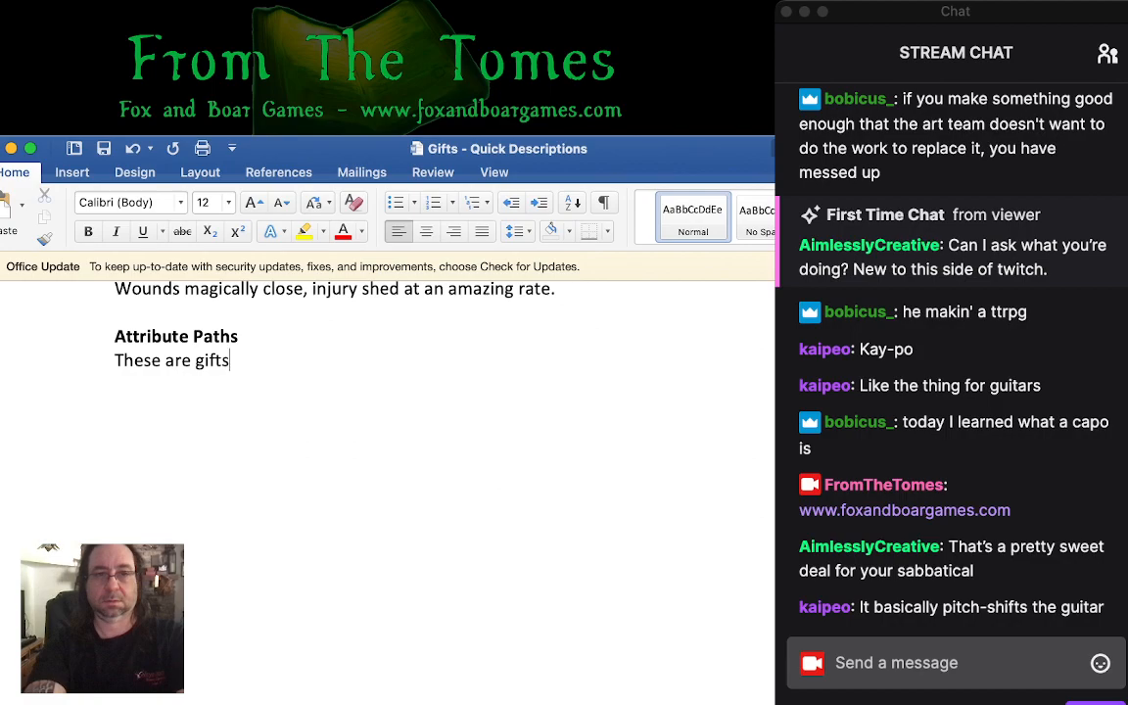
pyautogui.write(' that align to')
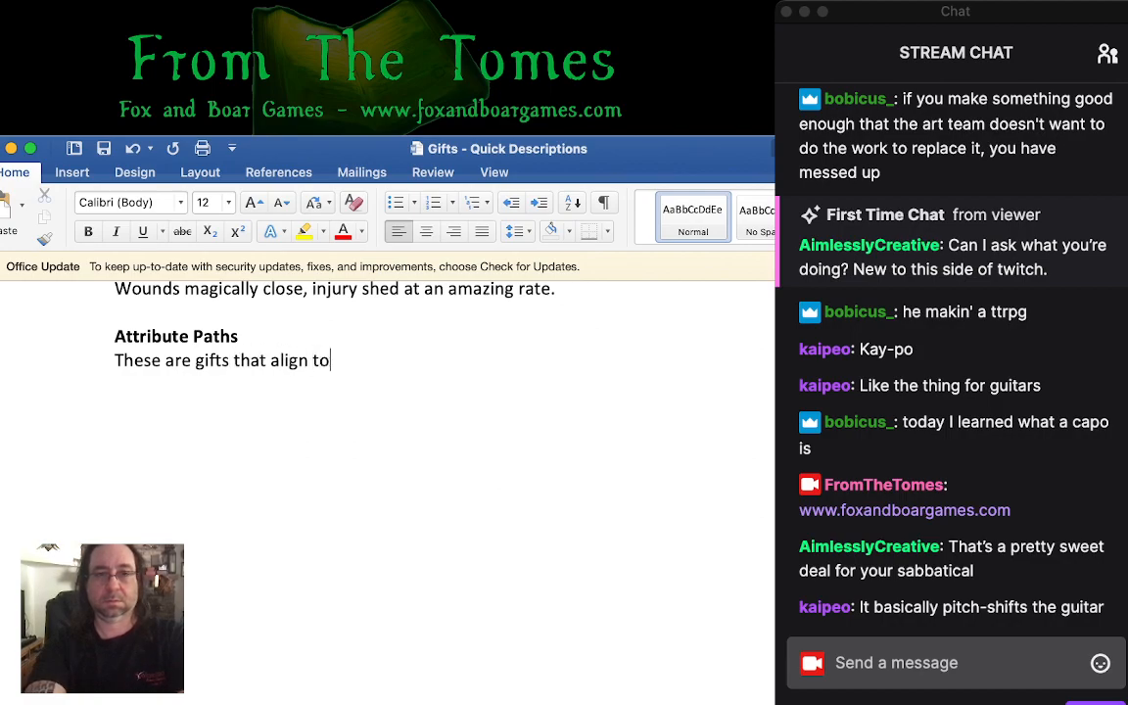
pyautogui.write(' one of the main')
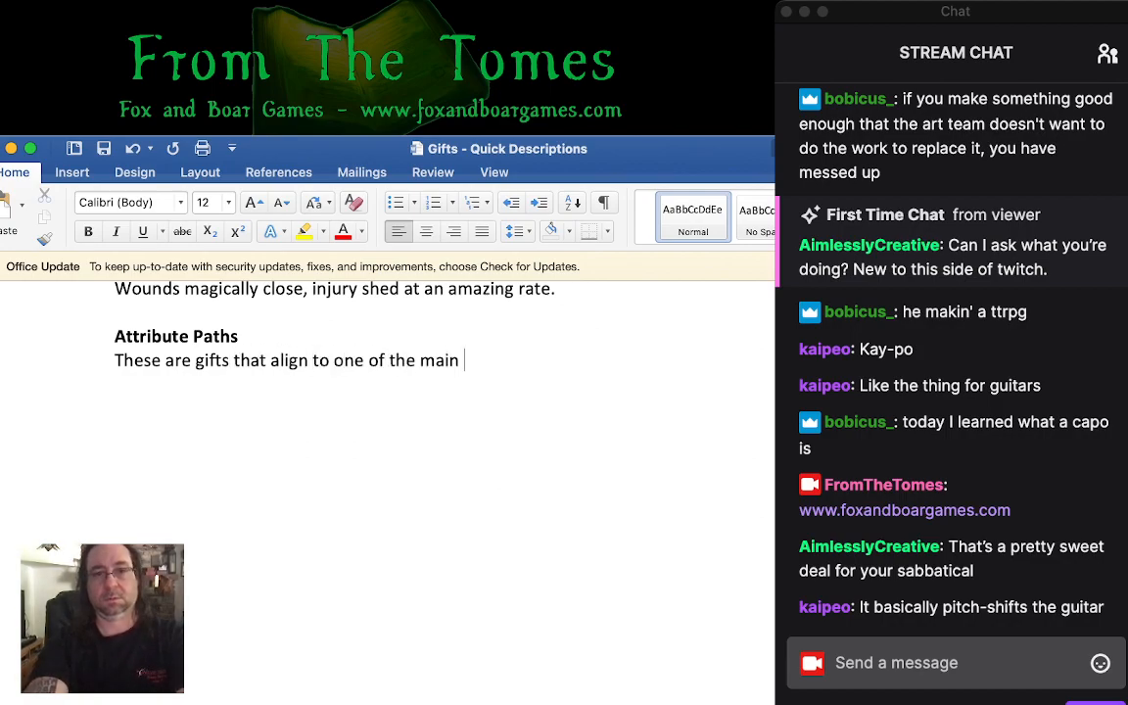
# - Replace "main" in the introduction with "4 primary character attributes." to complete the sentence
pyautogui.press('BackSpace')
pyautogui.press('BackSpace')
pyautogui.press('BackSpace')
pyautogui.press('BackSpace')
pyautogui.press('BackSpace')
pyautogui.write('4 ')
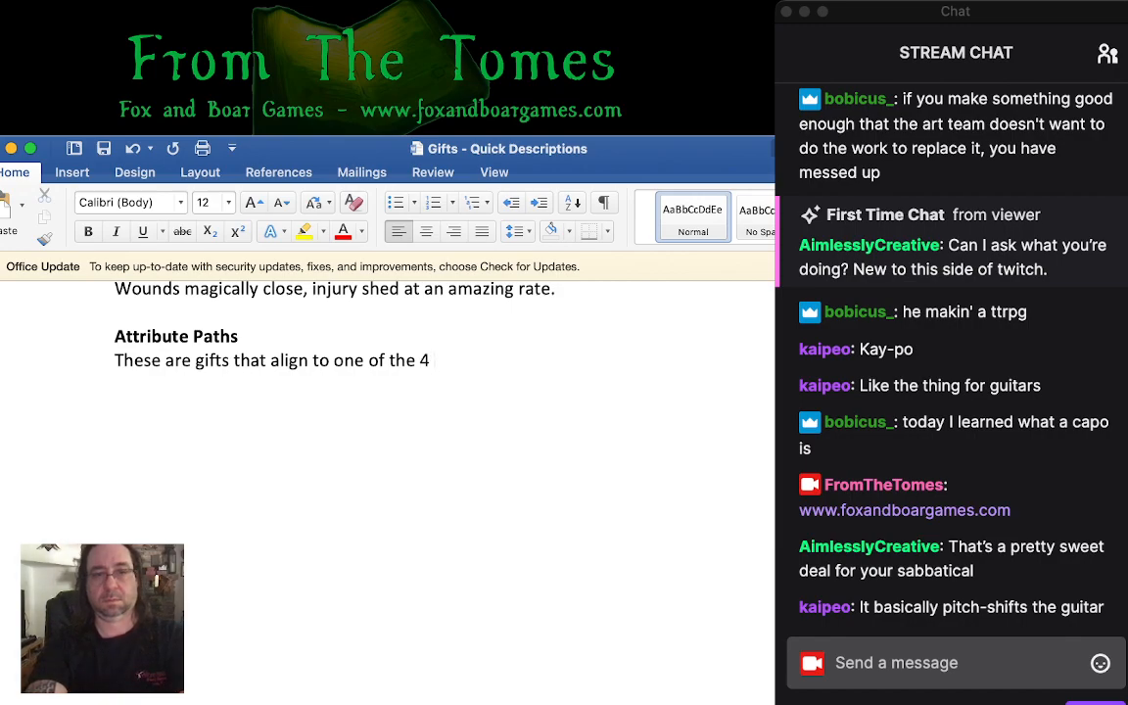
pyautogui.write('primary character ')
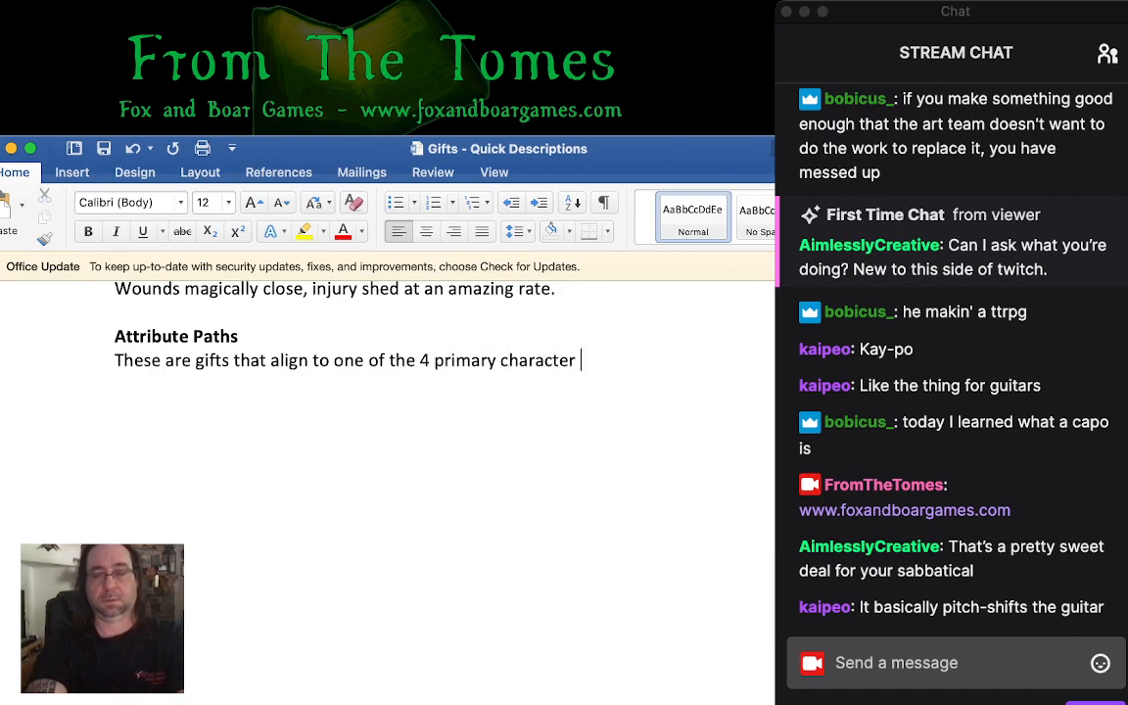
pyautogui.write('attributes.')
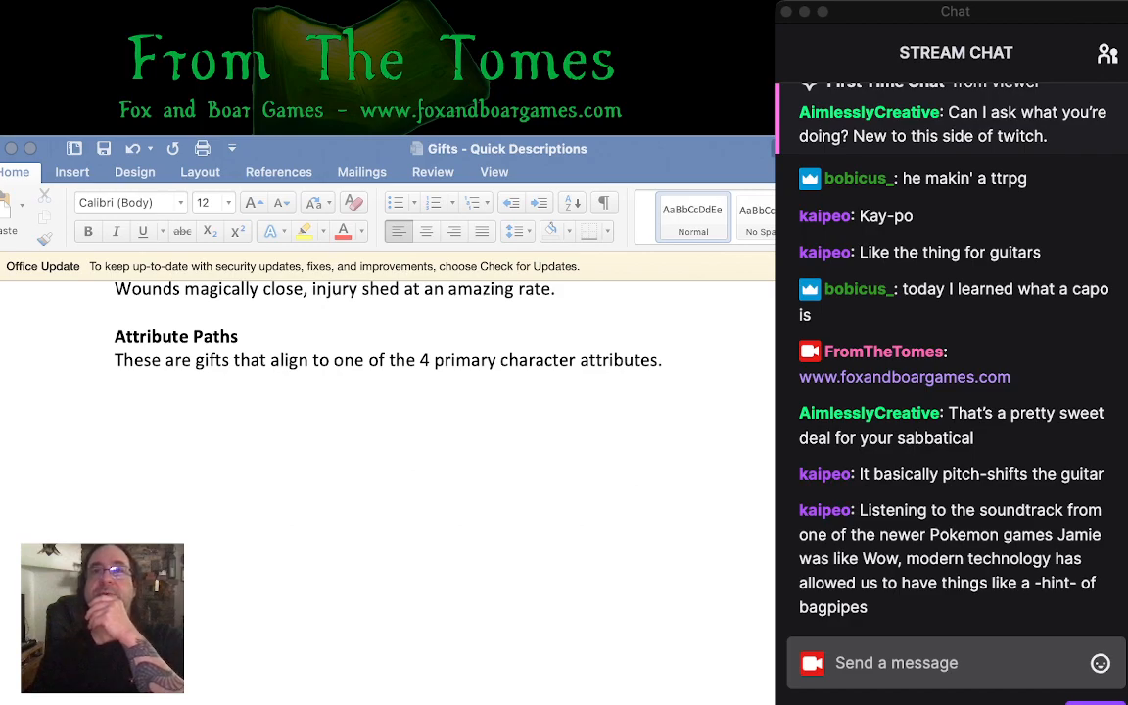
pyautogui.click(668, 360)
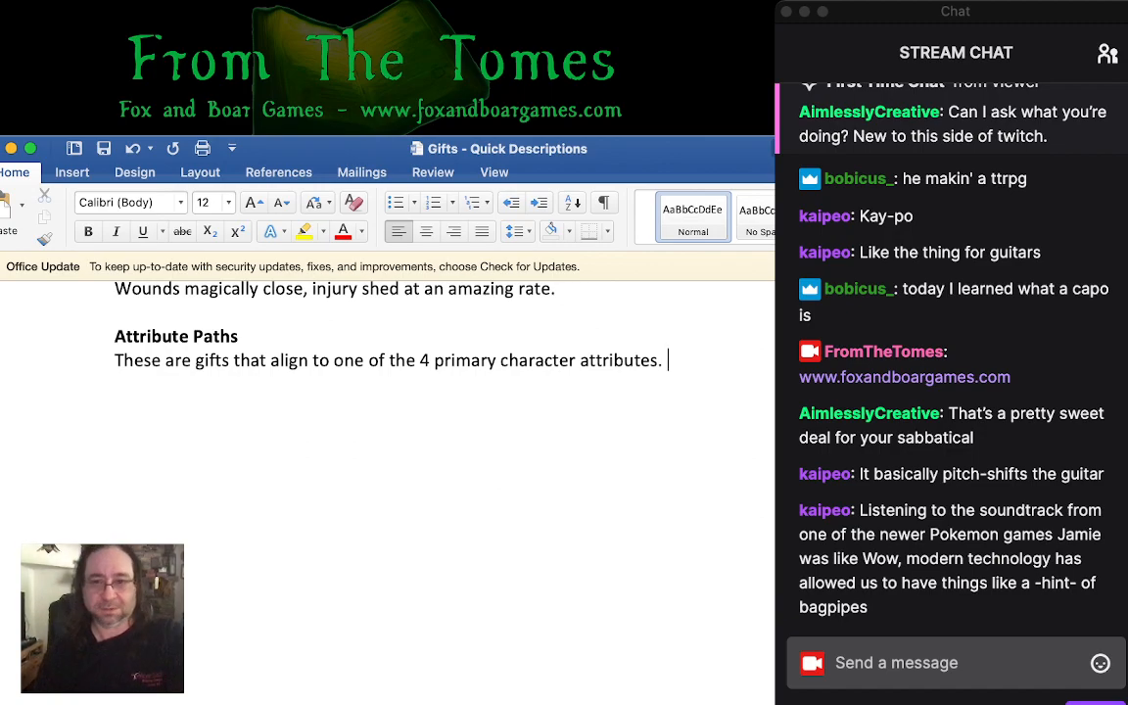
pyautogui.press('super+Tab')
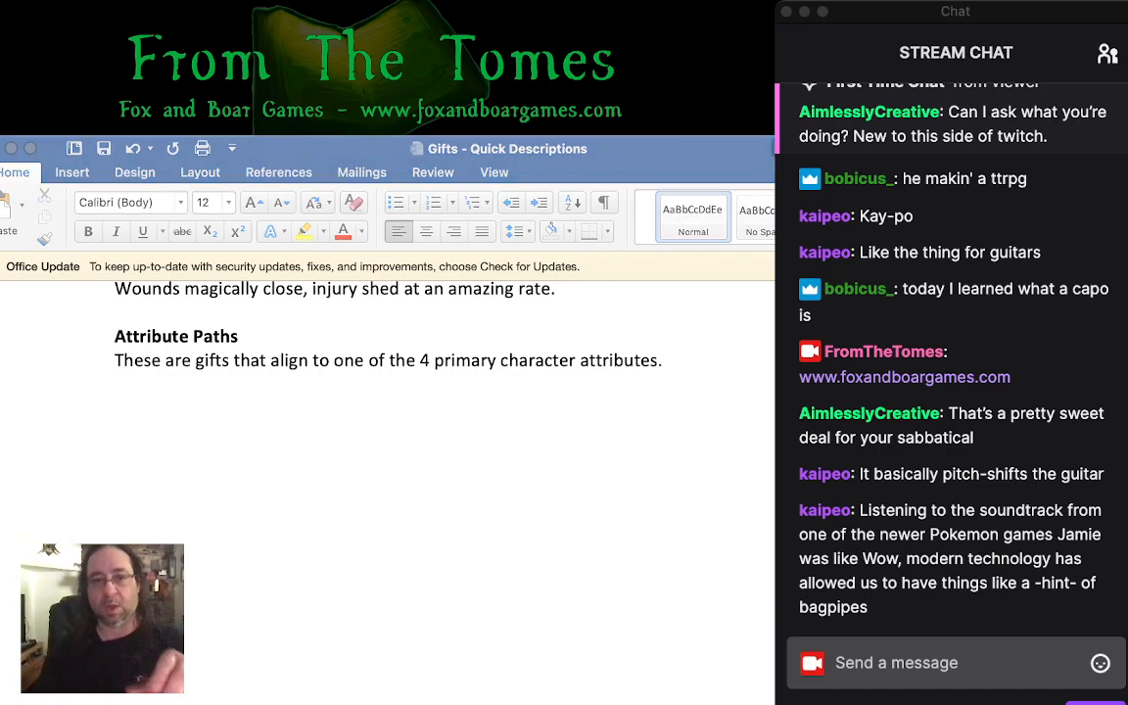
pyautogui.press('super+Tab')
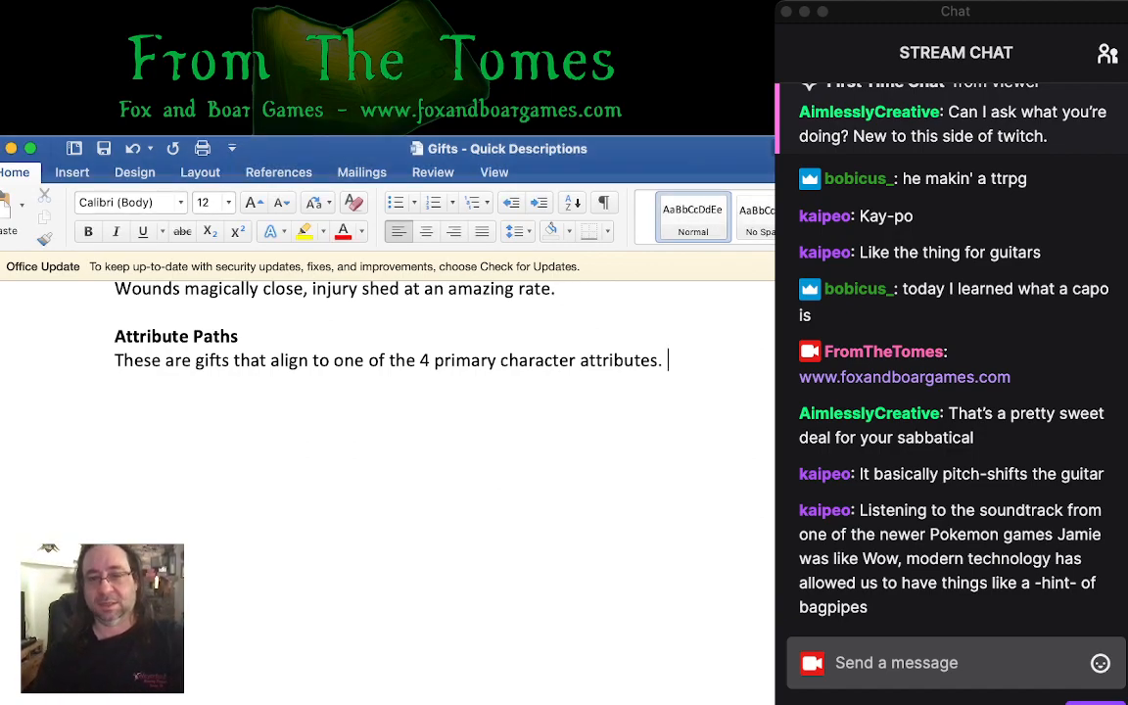
pyautogui.press('super+Tab')
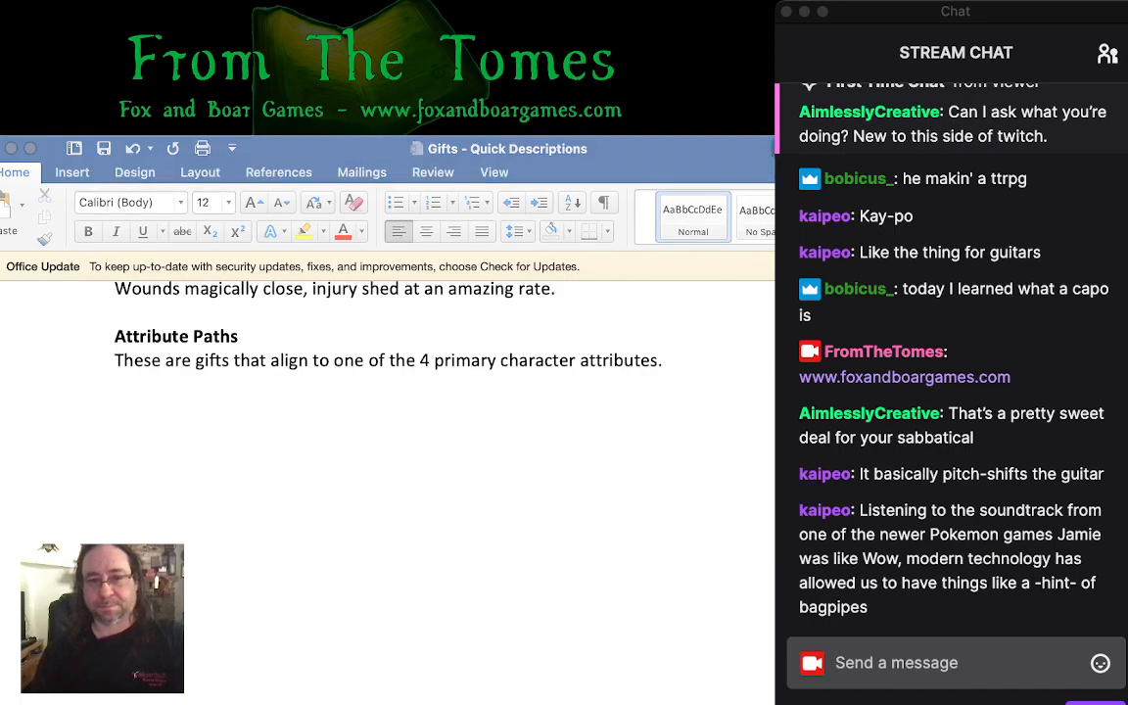
pyautogui.press('super+Tab')
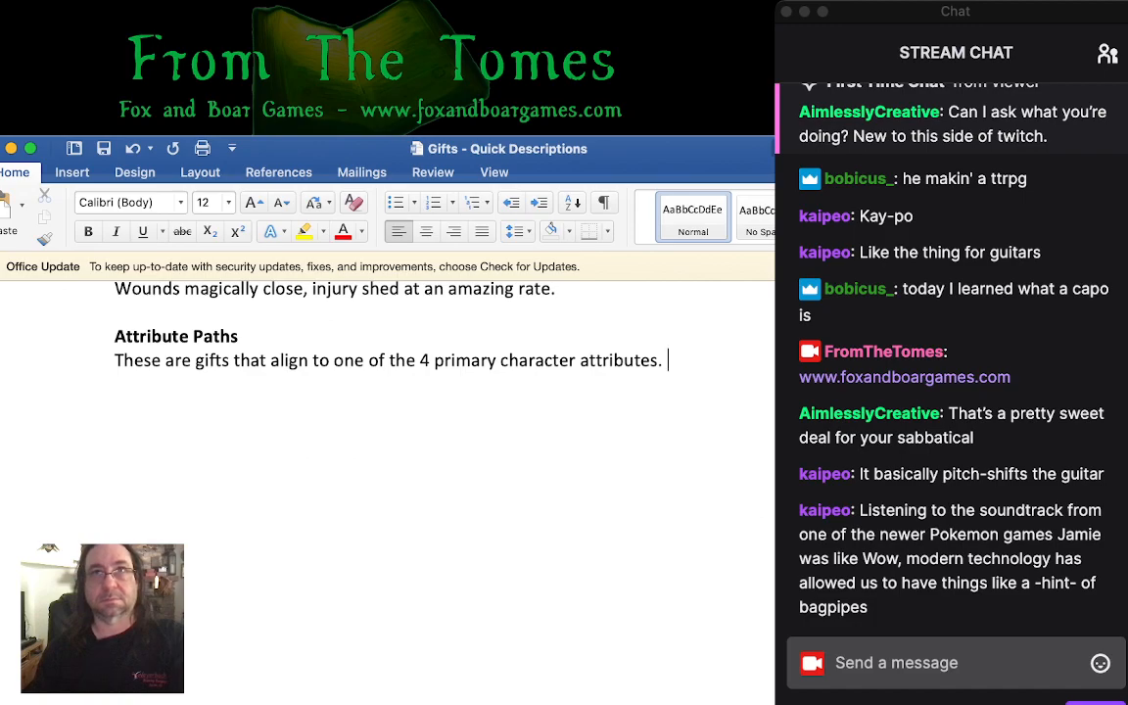
pyautogui.press('super+Tab')
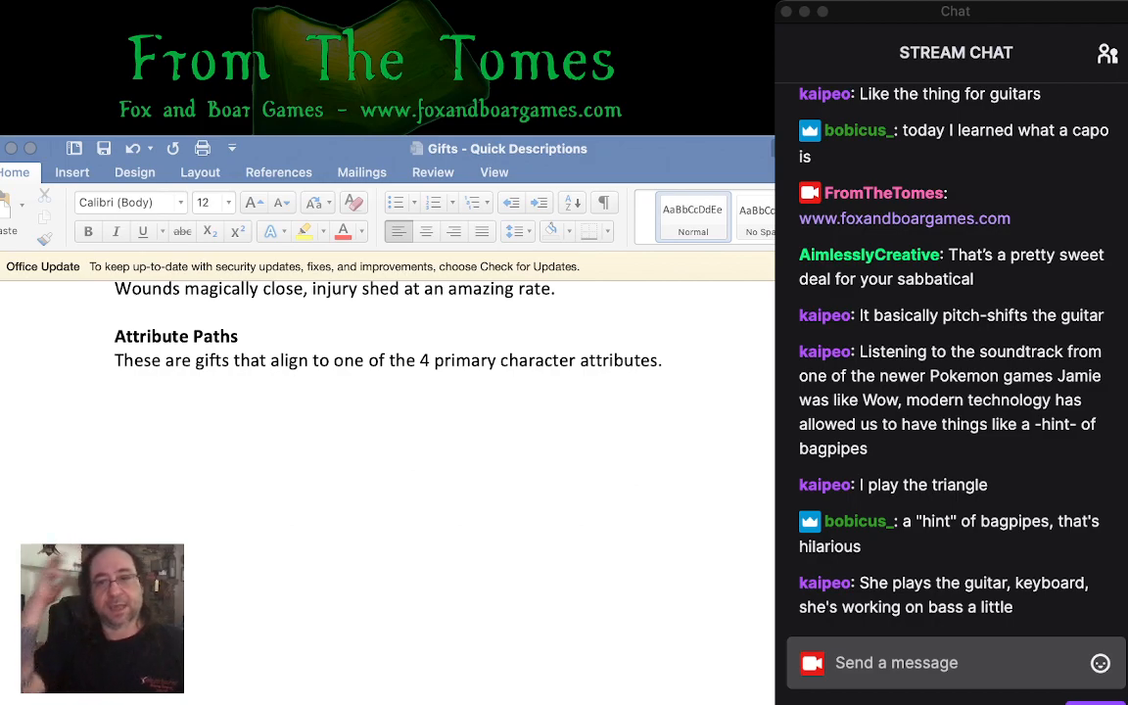
pyautogui.click(668, 360)
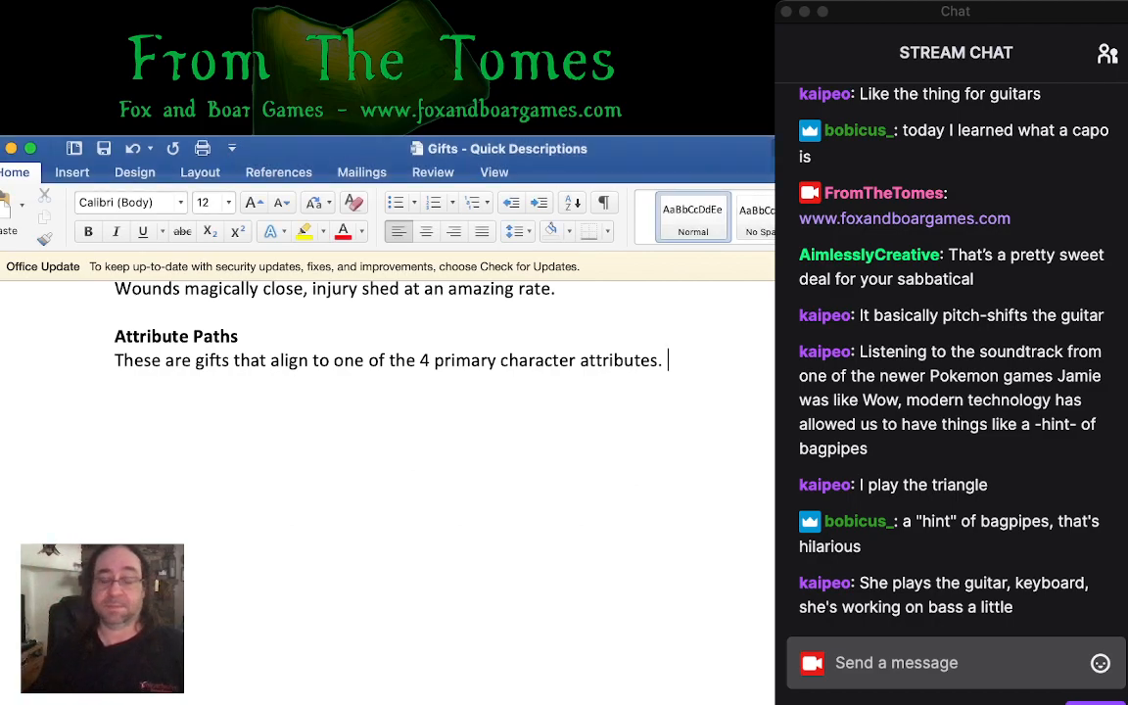
pyautogui.press('super+Tab')
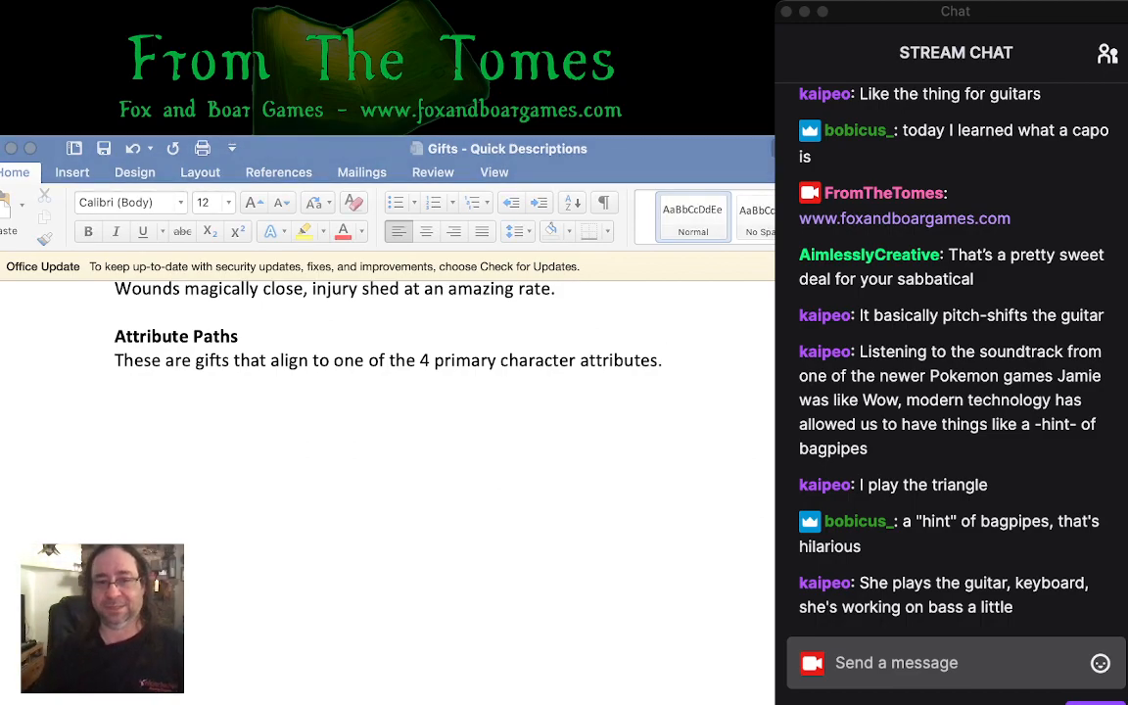
pyautogui.click(668, 360)
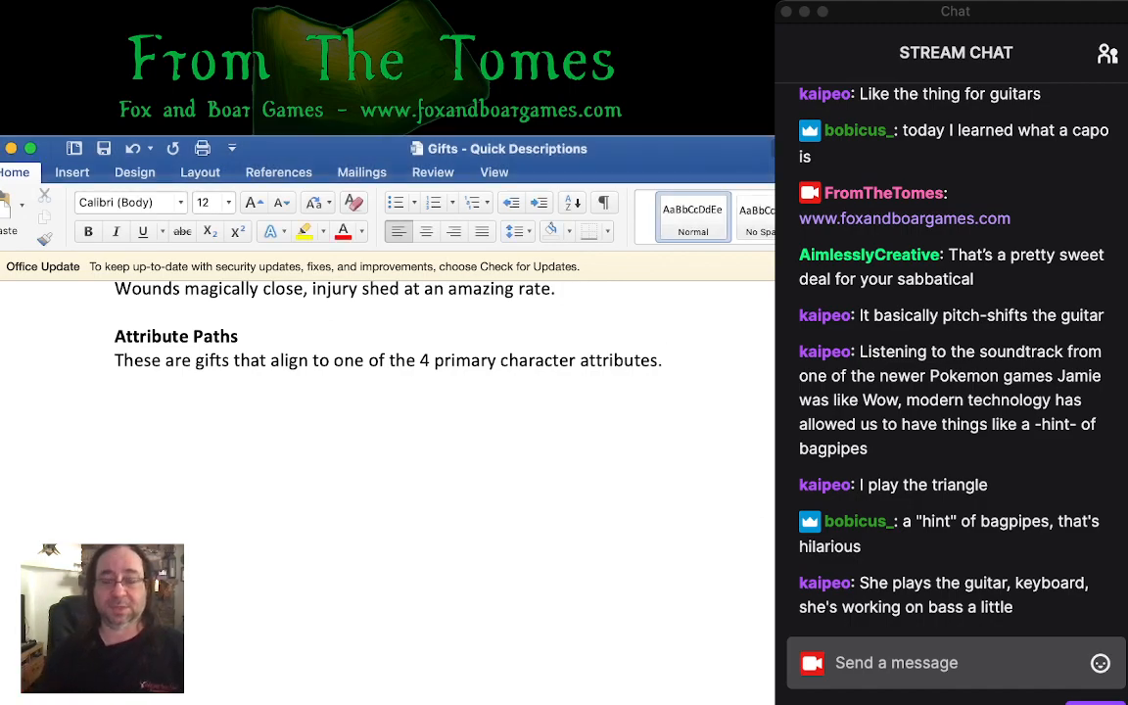
pyautogui.press('super+Tab')
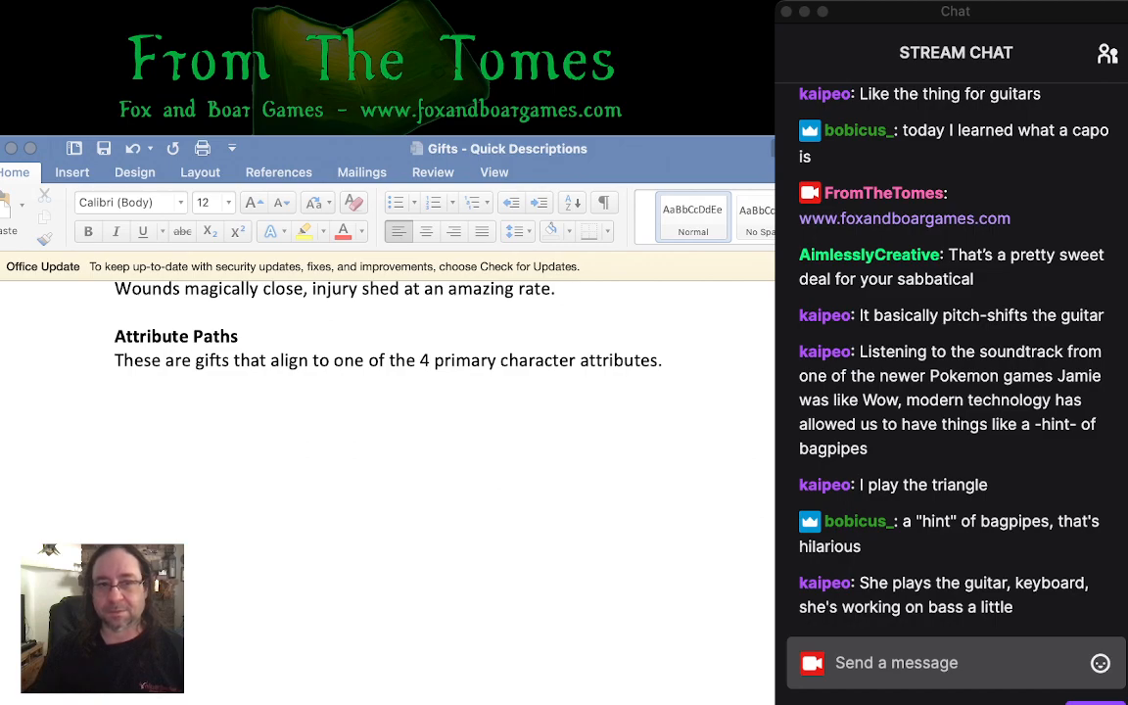
# - Continue the Attribute Paths introduction with a sentence starting "They allow a" and running on "seem superhuman in some regard: whether that be speed, fitness,"
pyautogui.click(668, 360)
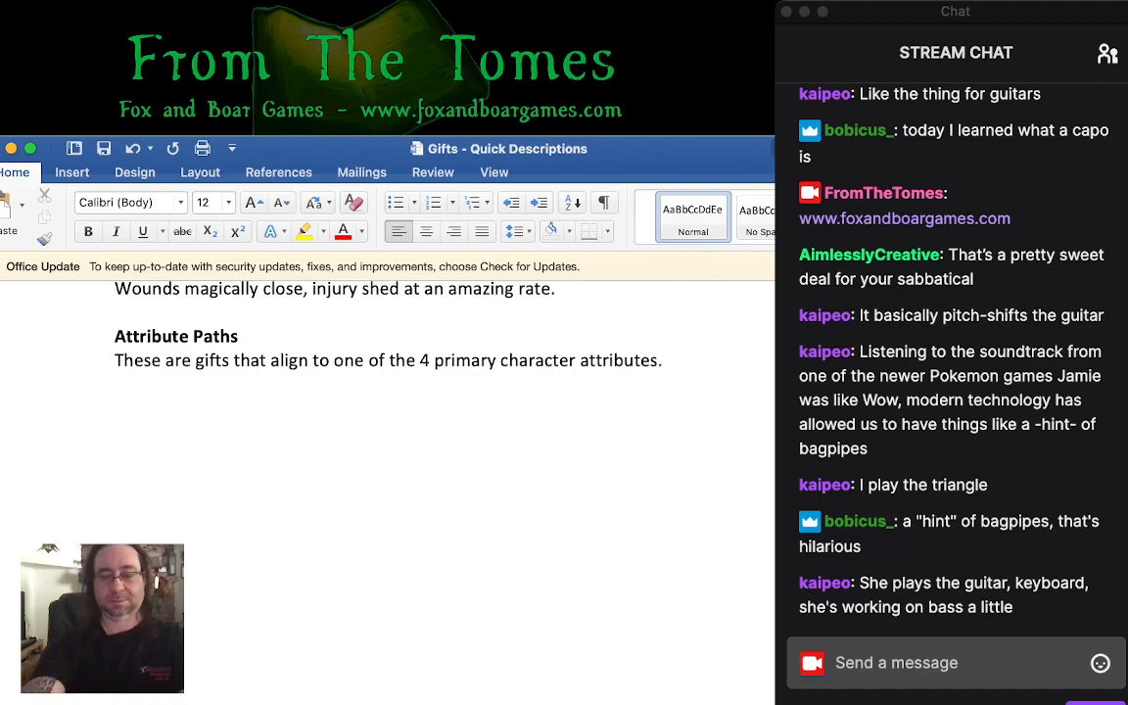
pyautogui.write('They allow a')
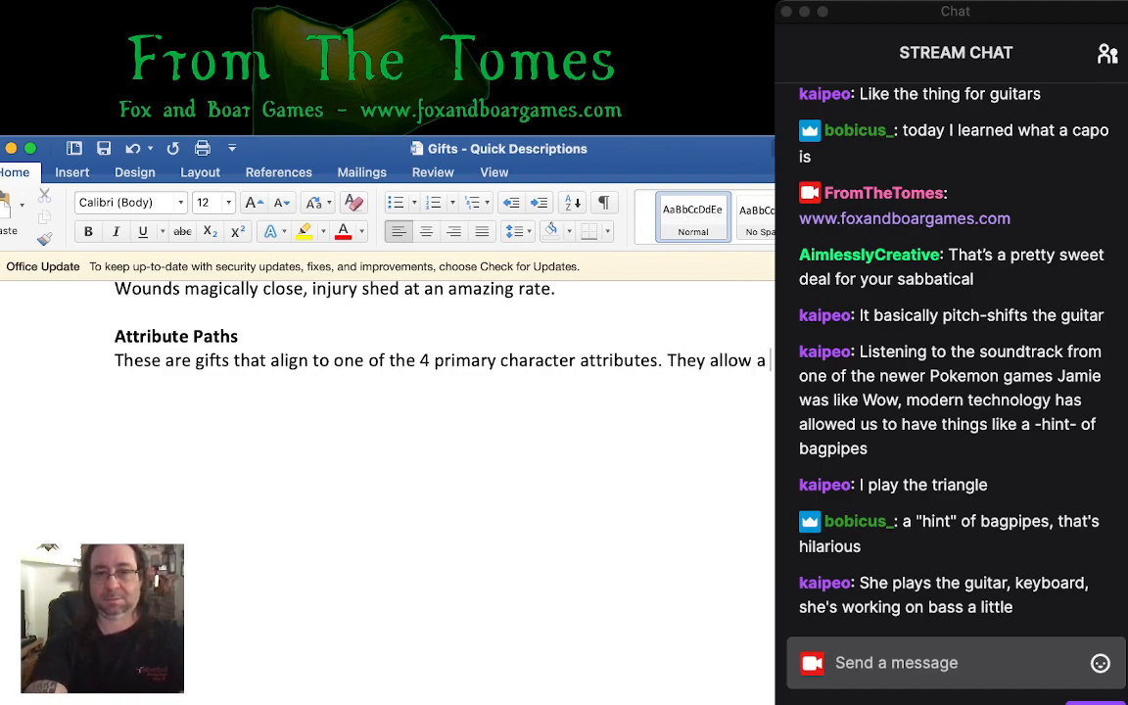
pyautogui.write('cseem')
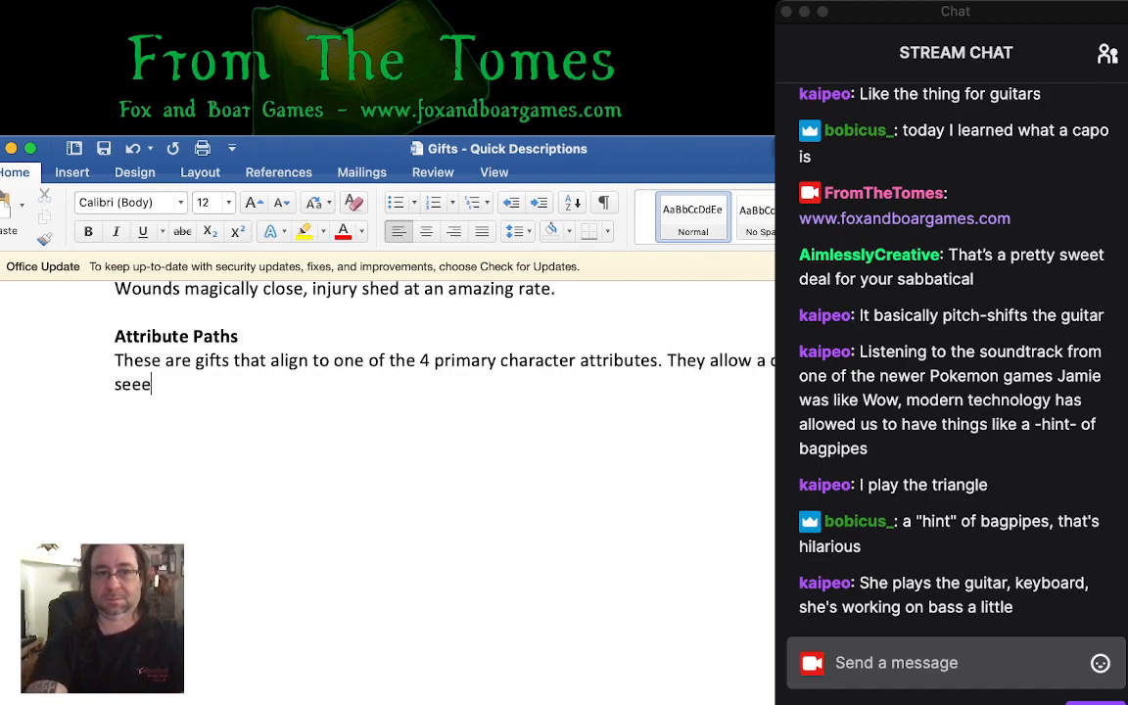
pyautogui.write(' super')
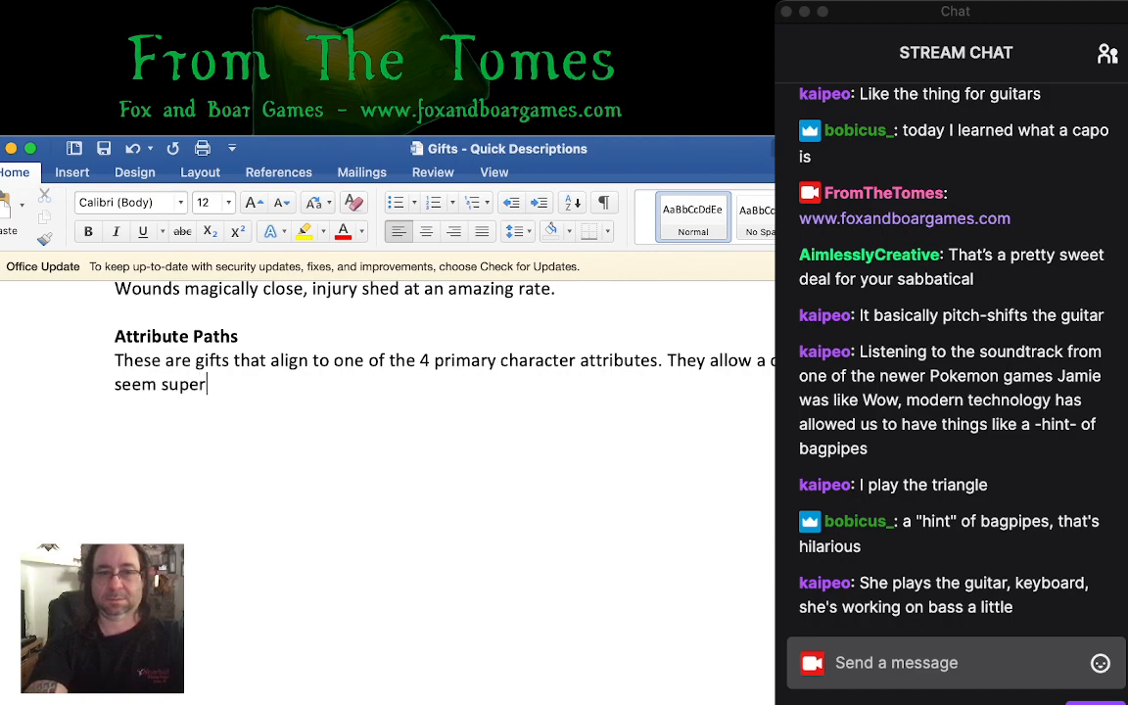
pyautogui.write('human in some re')
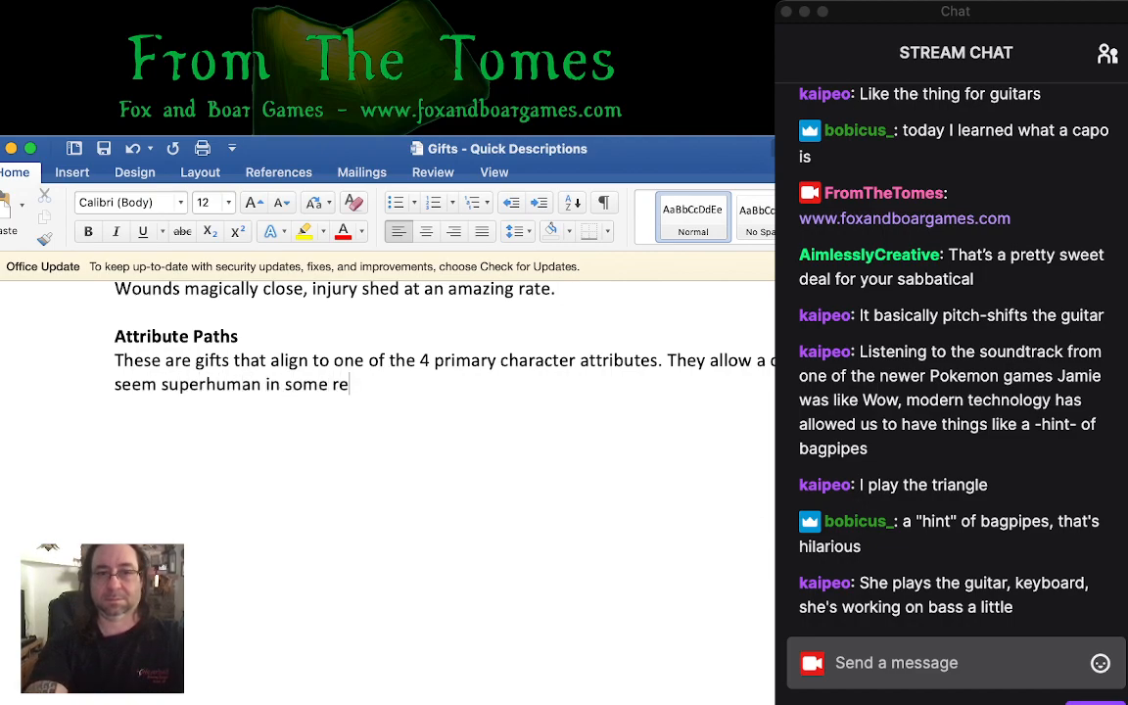
pyautogui.write('gard: wh')
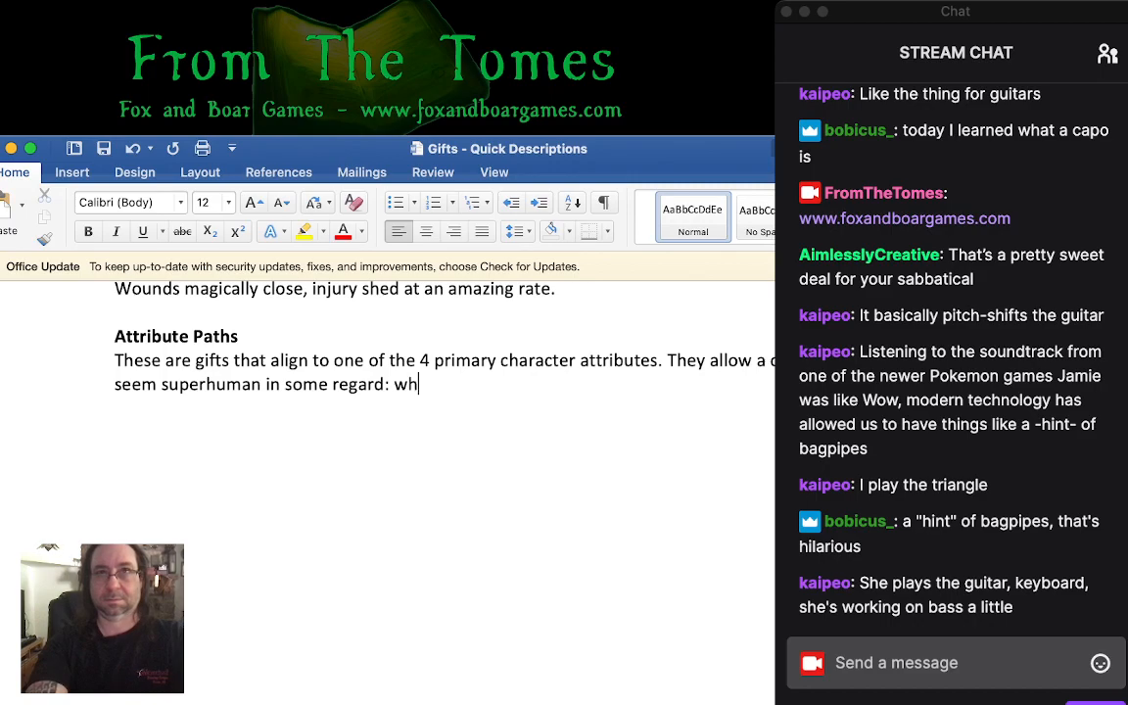
pyautogui.write('ether that be spee')
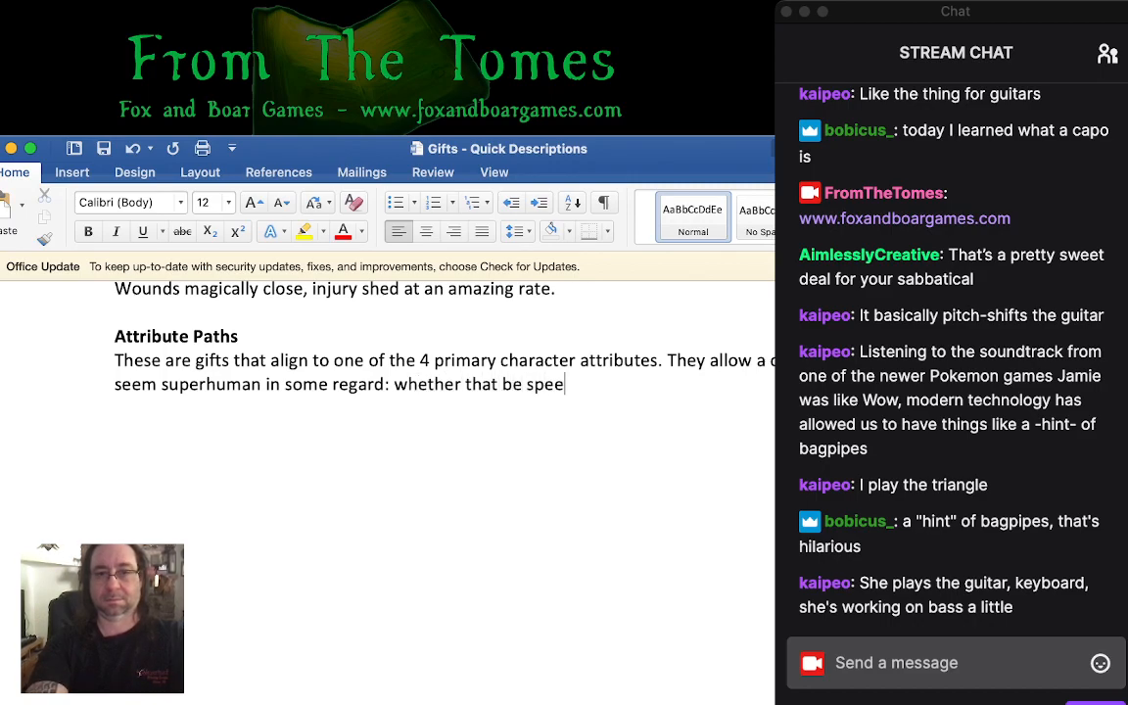
pyautogui.write('d, fitness,')
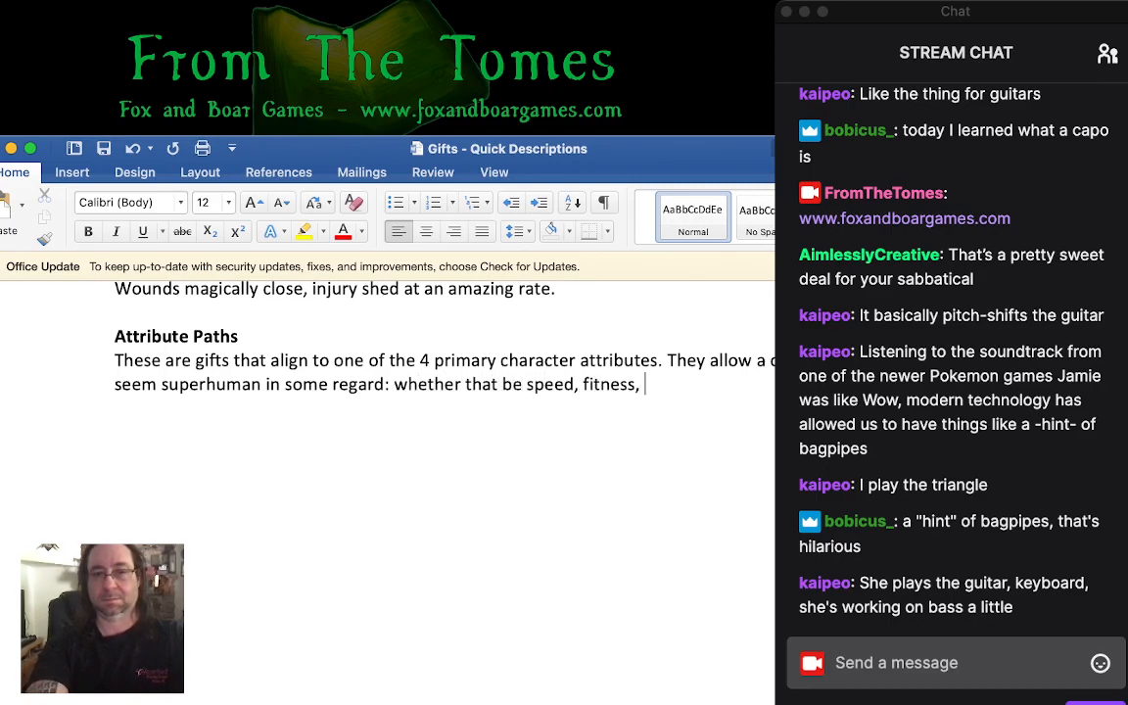
# - Replace "fitness," in the list of superhuman qualities with "strength and toughness,"
pyautogui.press('BackSpace')
pyautogui.press('BackSpace')
pyautogui.press('BackSpace')
pyautogui.press('BackSpace')
pyautogui.press('BackSpace')
pyautogui.press('BackSpace')
pyautogui.press('BackSpace')
pyautogui.press('BackSpace')
pyautogui.press('BackSpace')
pyautogui.write('s')
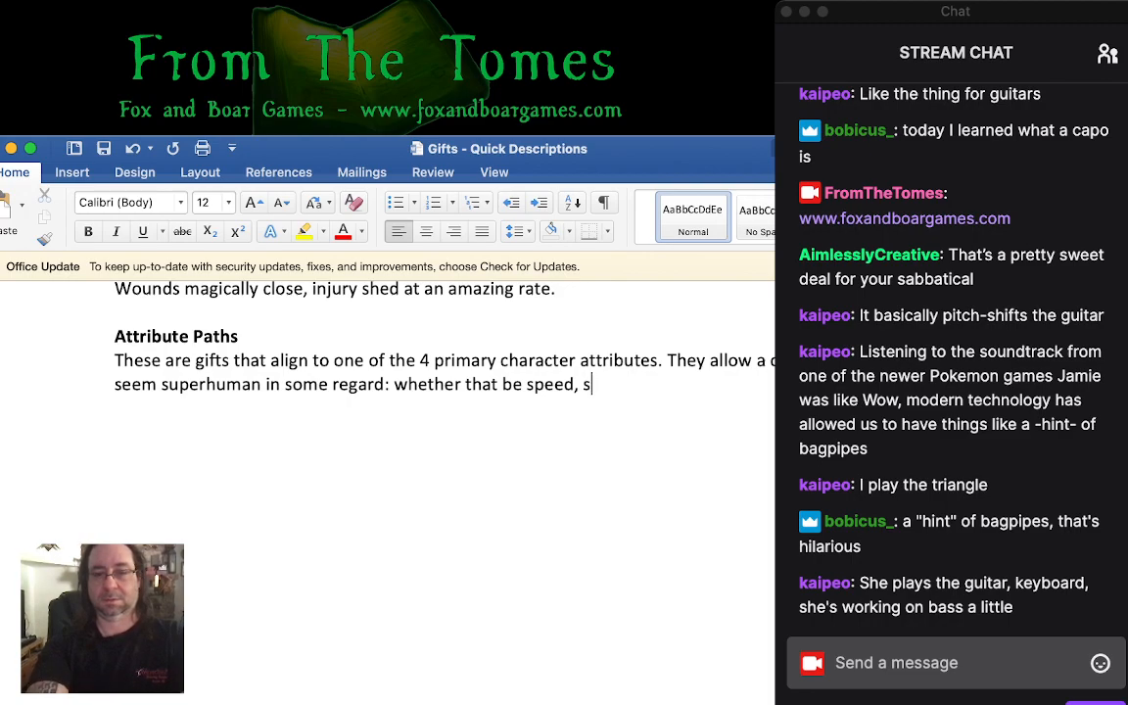
pyautogui.write('trength and touch')
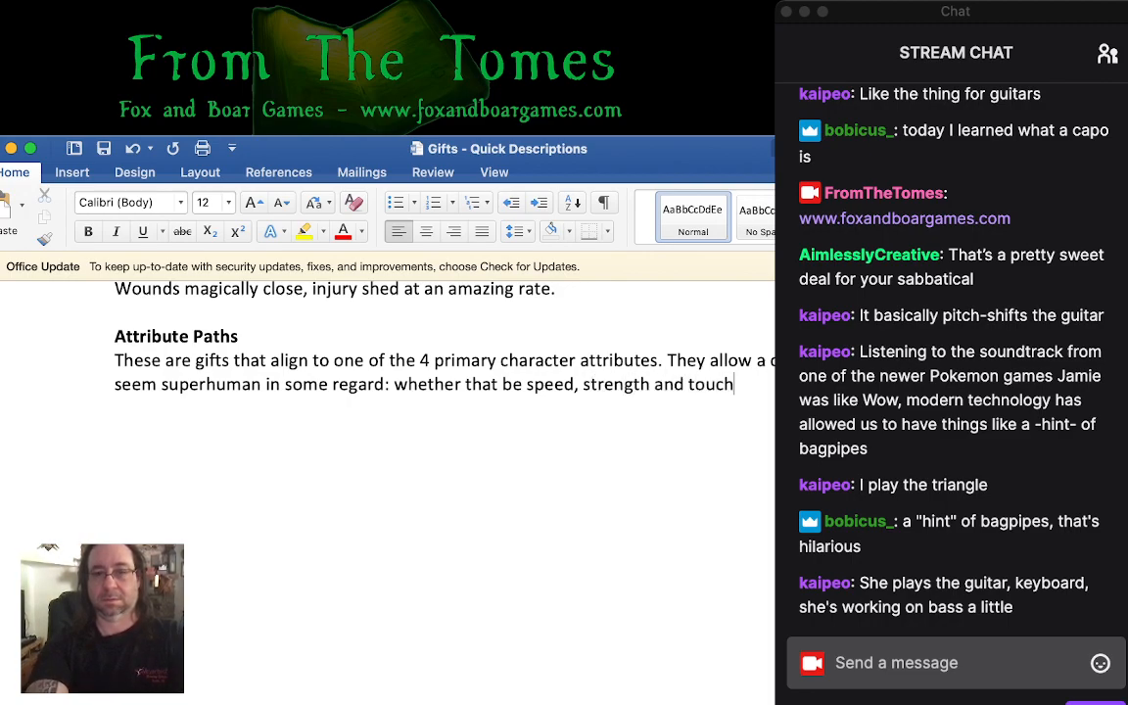
pyautogui.press('BackSpace')
pyautogui.press('BackSpace')
pyautogui.write('ghness,')
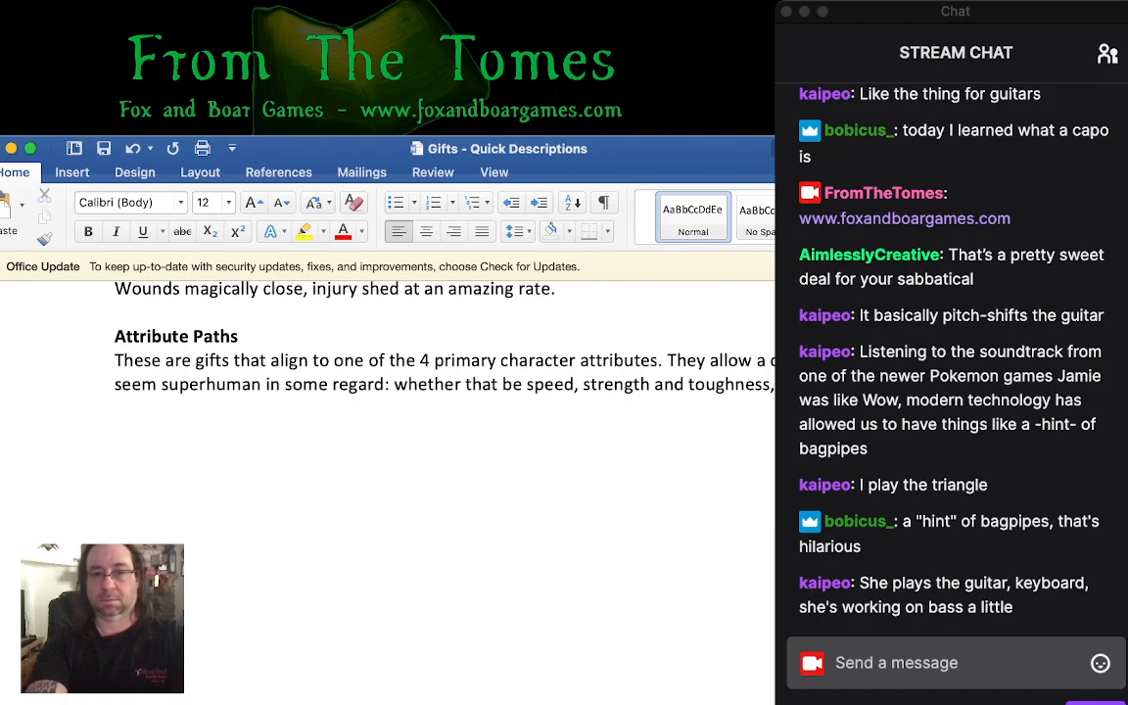
# - Complete the list of superhuman qualities so that the sentence ends with "acuity or force of will."
pyautogui.write('acuity or ')
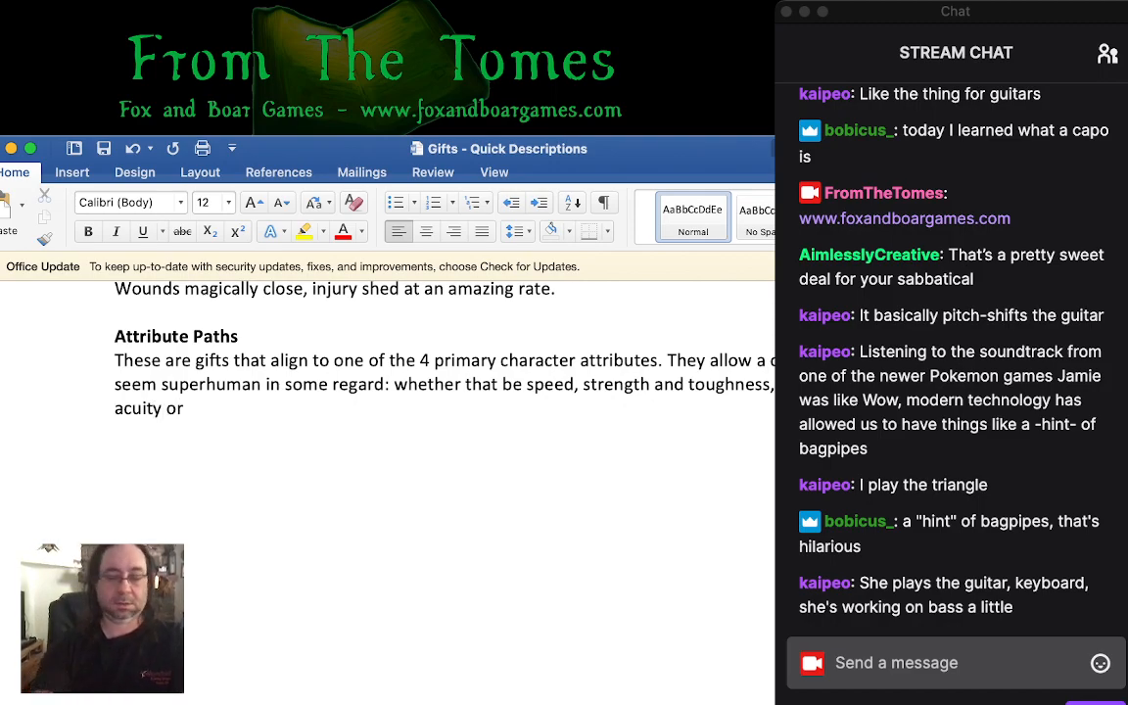
pyautogui.write('fo')
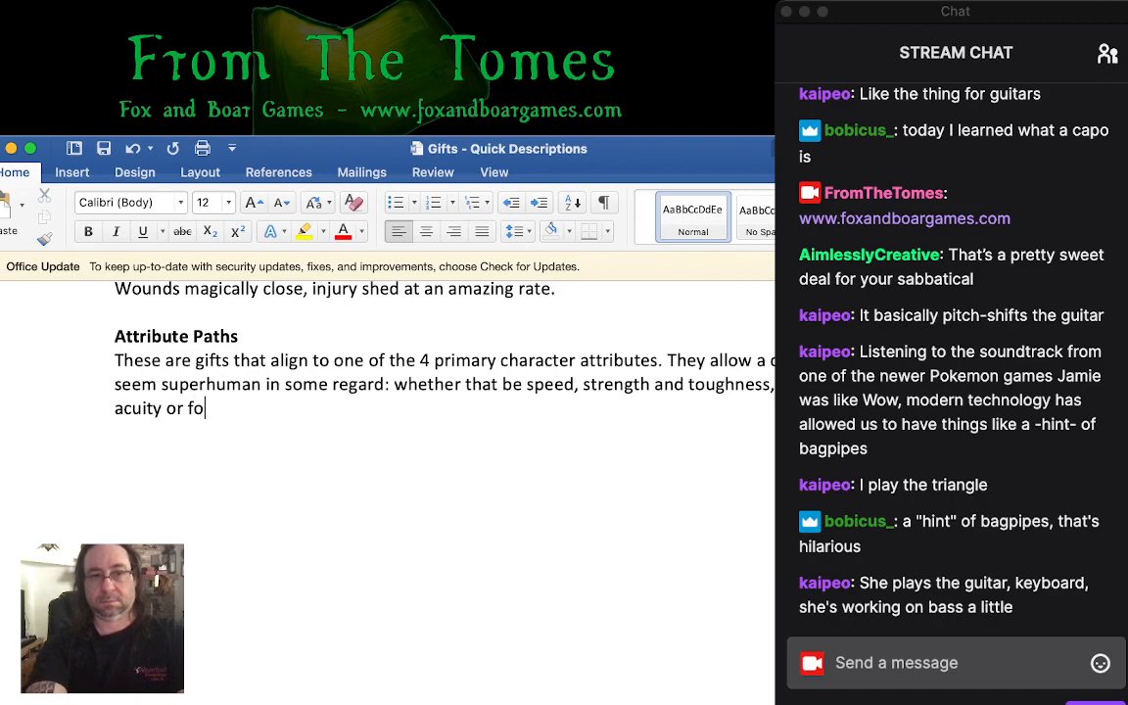
pyautogui.write('rce of')
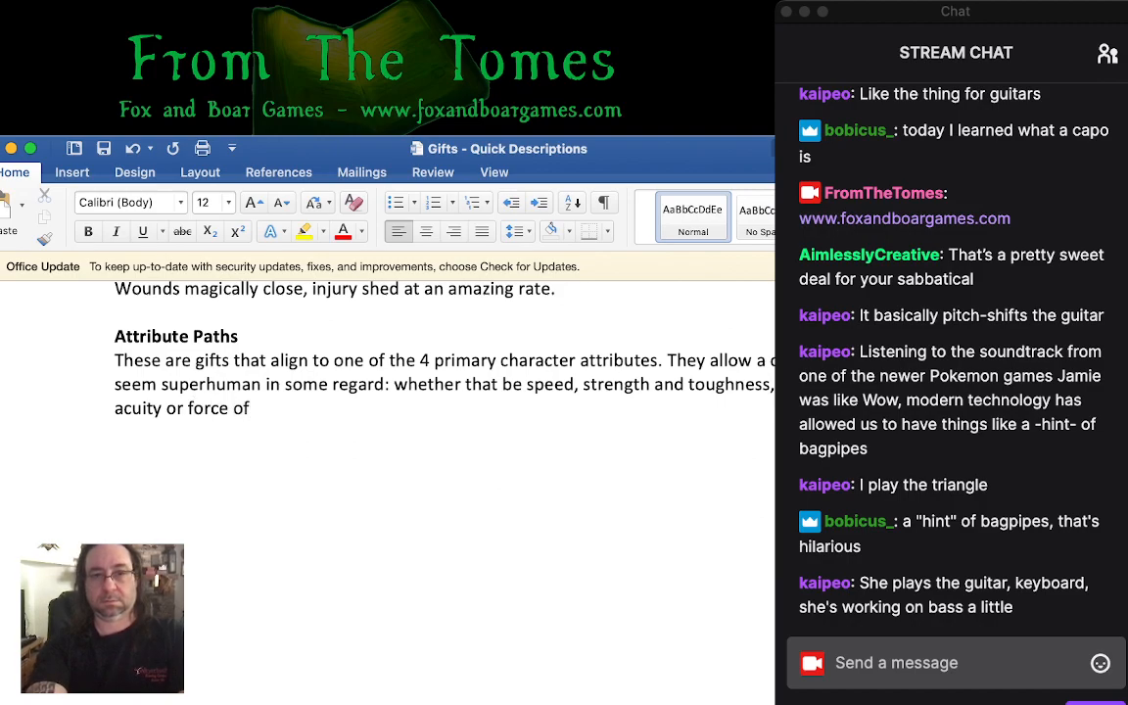
pyautogui.write(' will and')
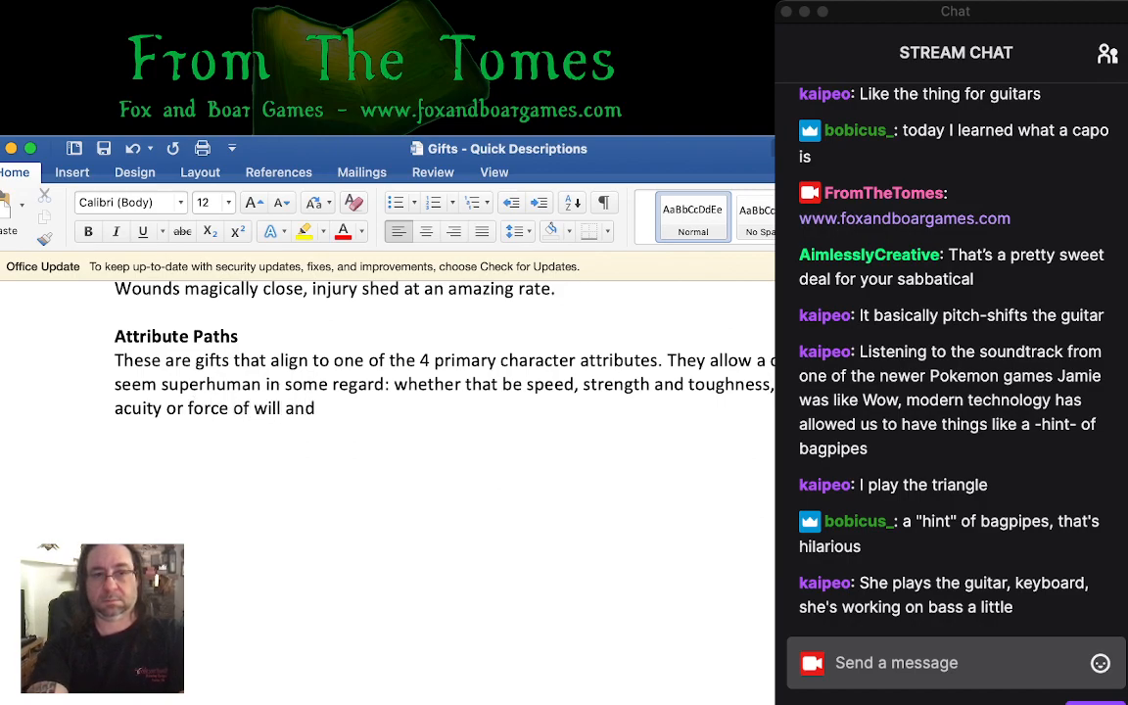
pyautogui.press('BackSpace')
pyautogui.press('BackSpace')
pyautogui.press('BackSpace')
pyautogui.press('BackSpace')
pyautogui.press('BackSpace')
pyautogui.write('.')
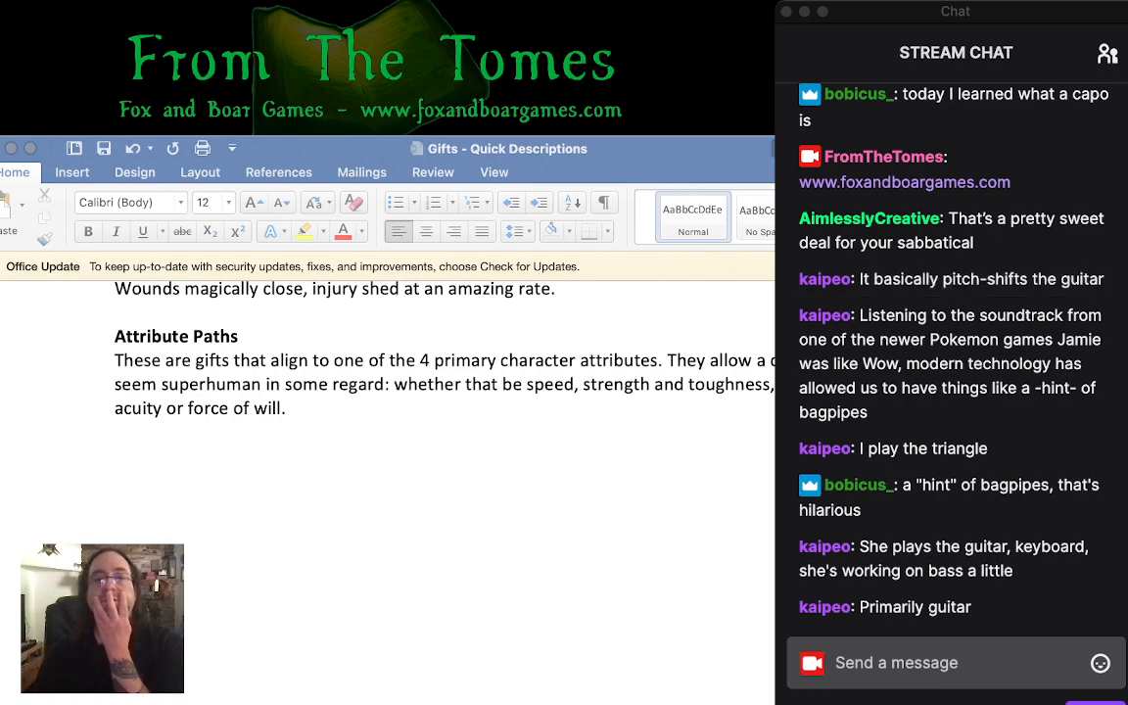
pyautogui.click(291, 408)
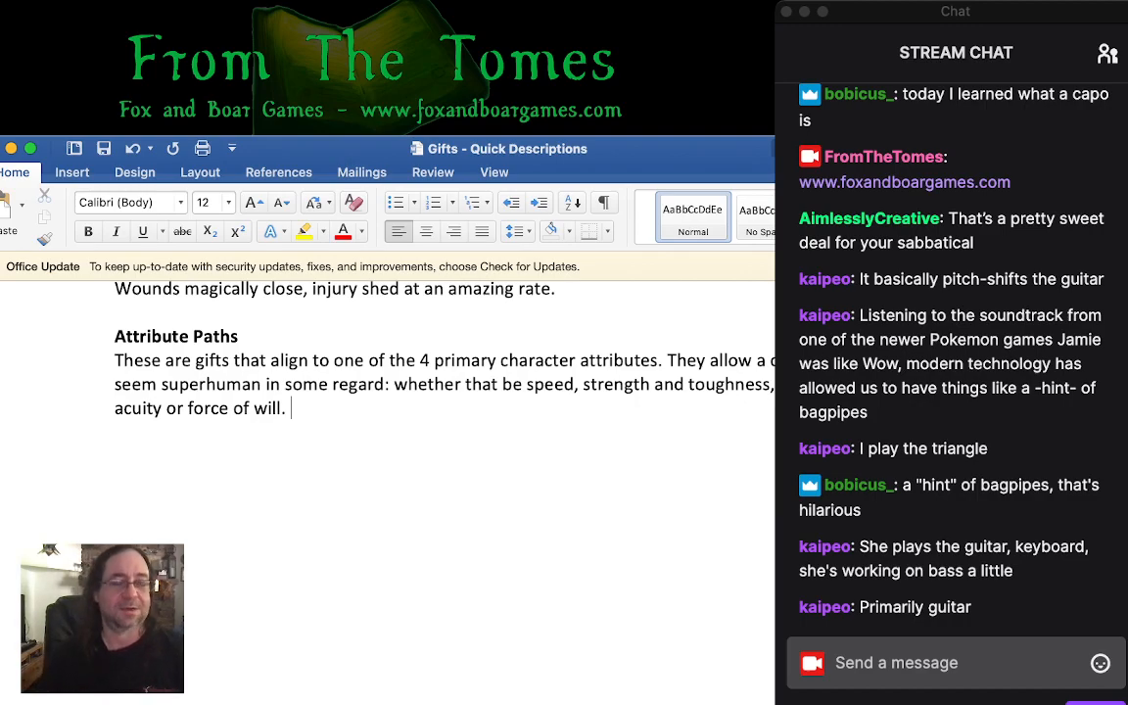
pyautogui.press('super+Tab')
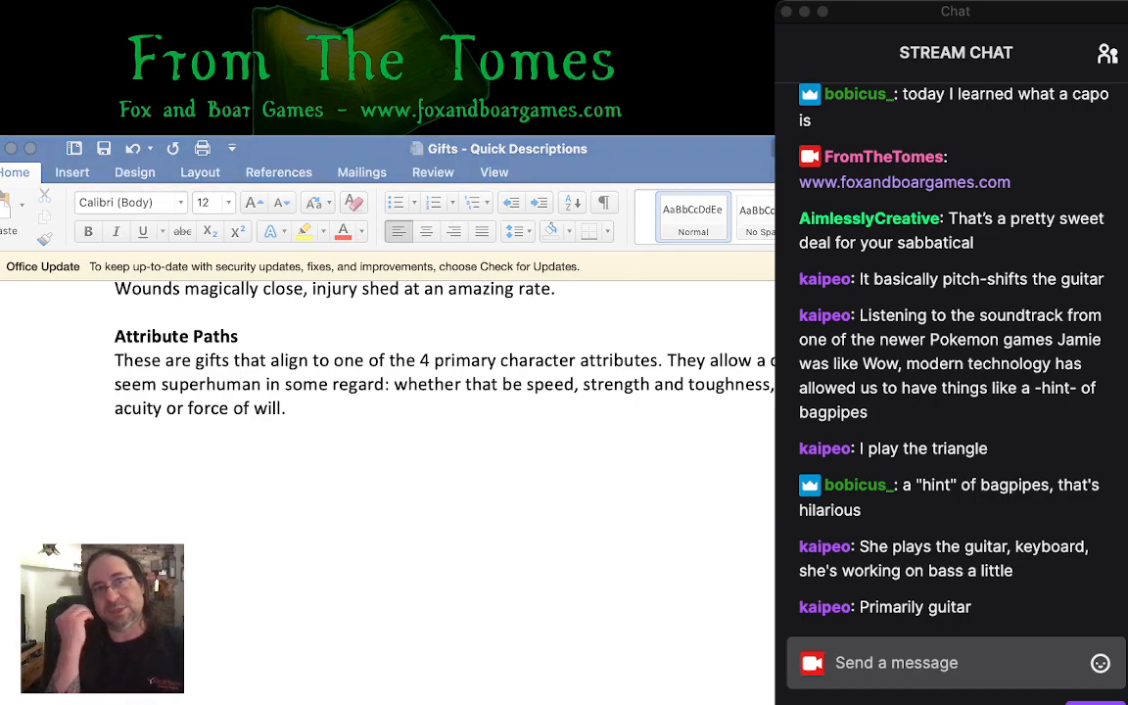
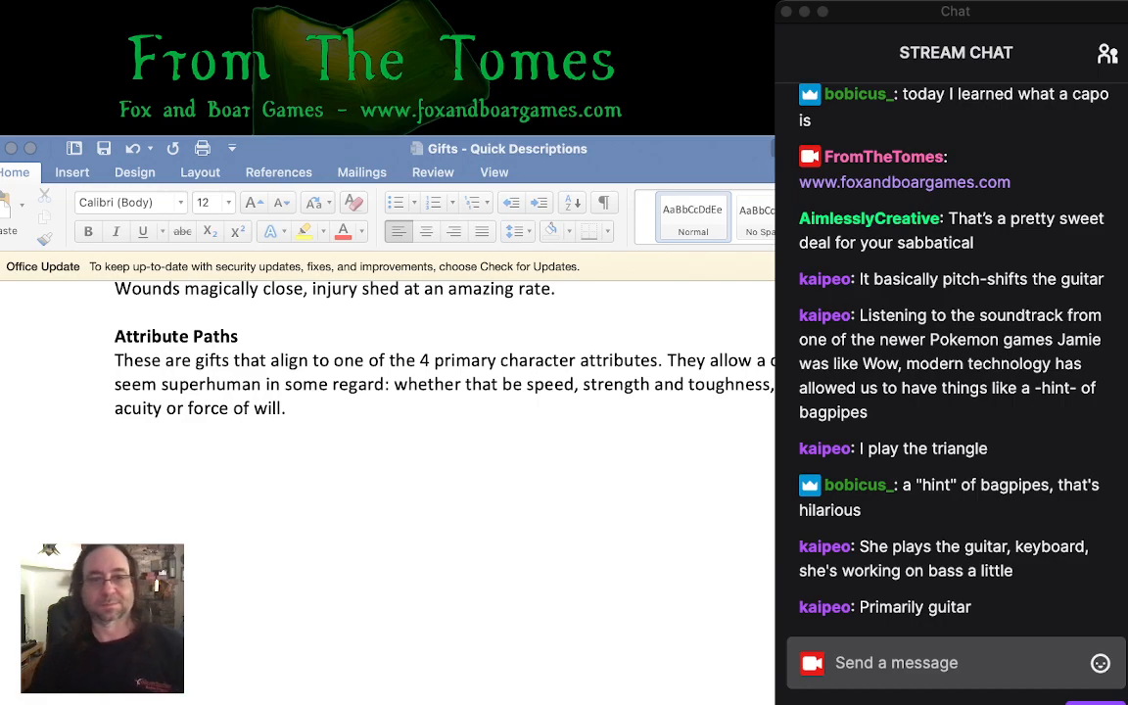
# - Remove the trailing space after "force of will." and start a new line below it with "Each attribute path has"
pyautogui.click(291, 408)
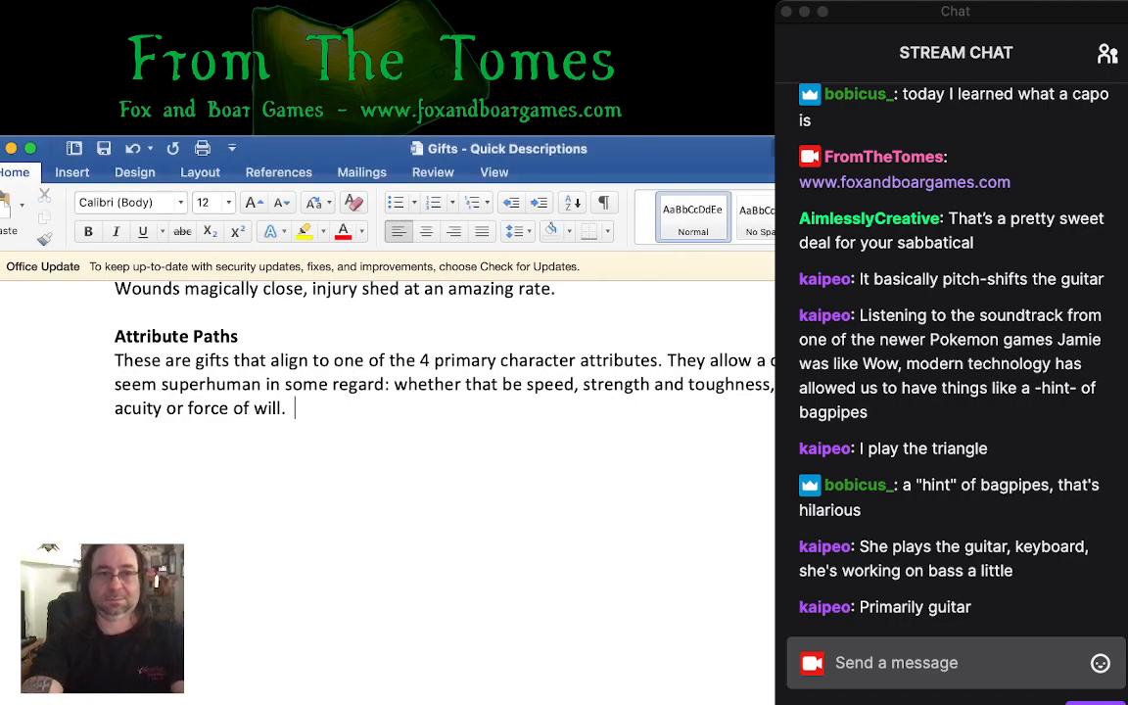
pyautogui.press('BackSpace')
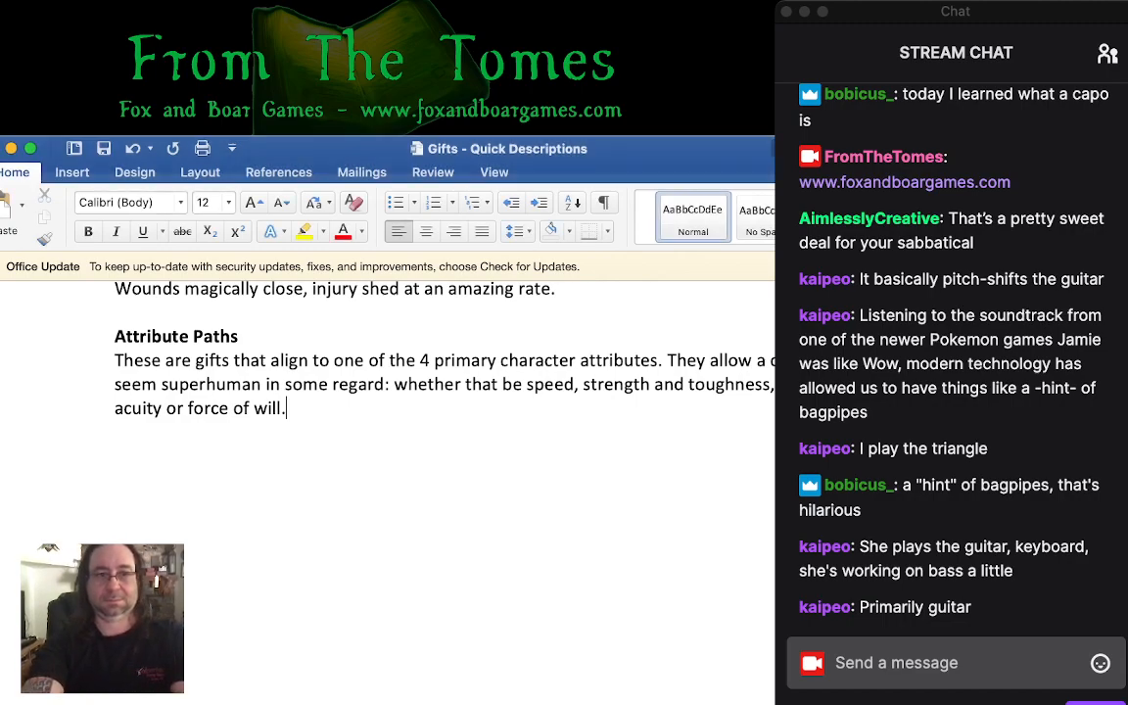
pyautogui.press('Return')
pyautogui.write('each')
pyautogui.press('BackSpace')
pyautogui.press('BackSpace')
pyautogui.press('BackSpace')
pyautogui.press('BackSpace')
pyautogui.write('Eac')
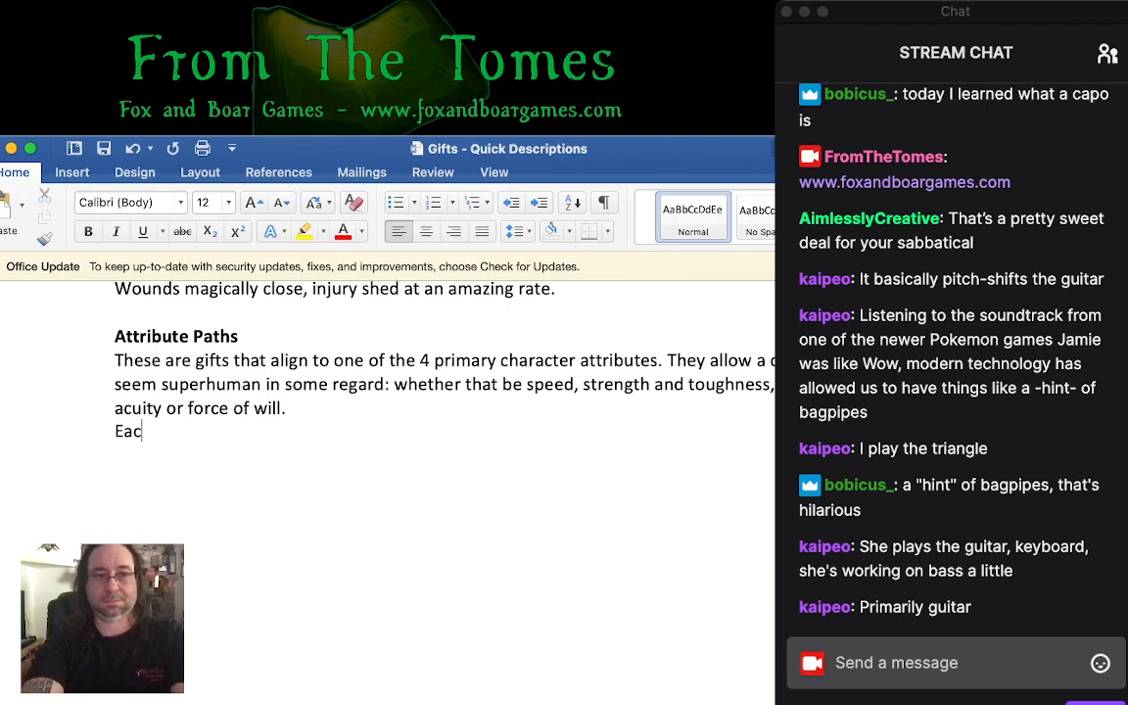
pyautogui.write('h attribute p')
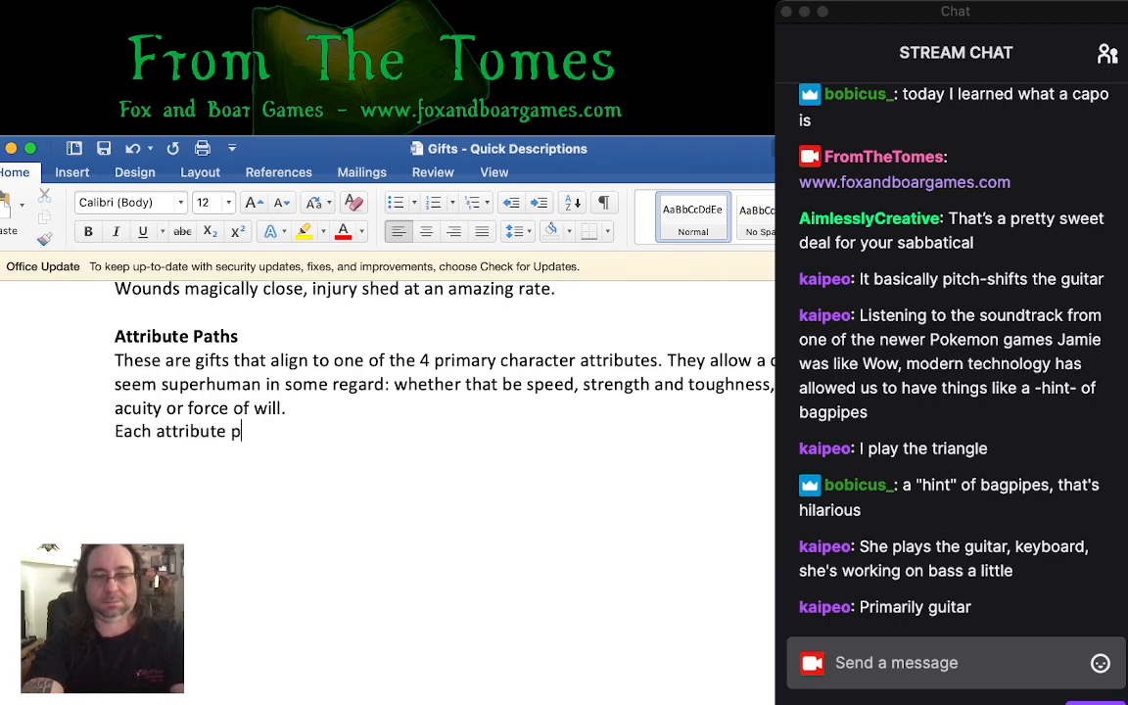
pyautogui.write('ath has ')
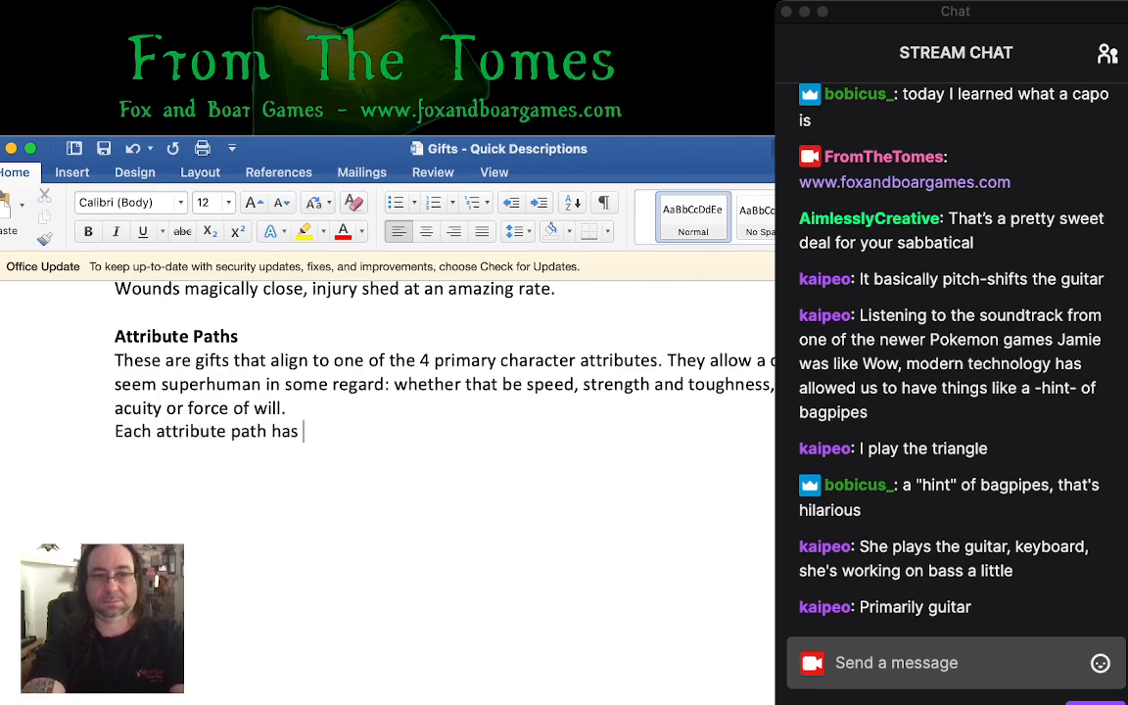
pyautogui.write('a g')
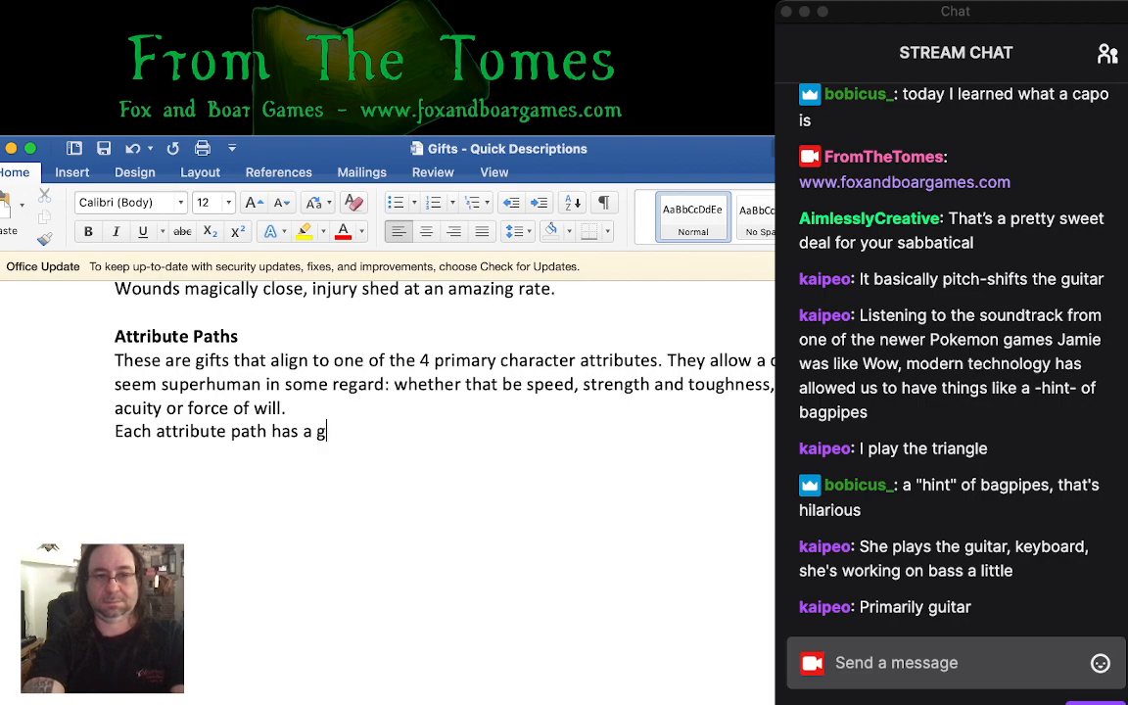
pyautogui.write('roup of ab')
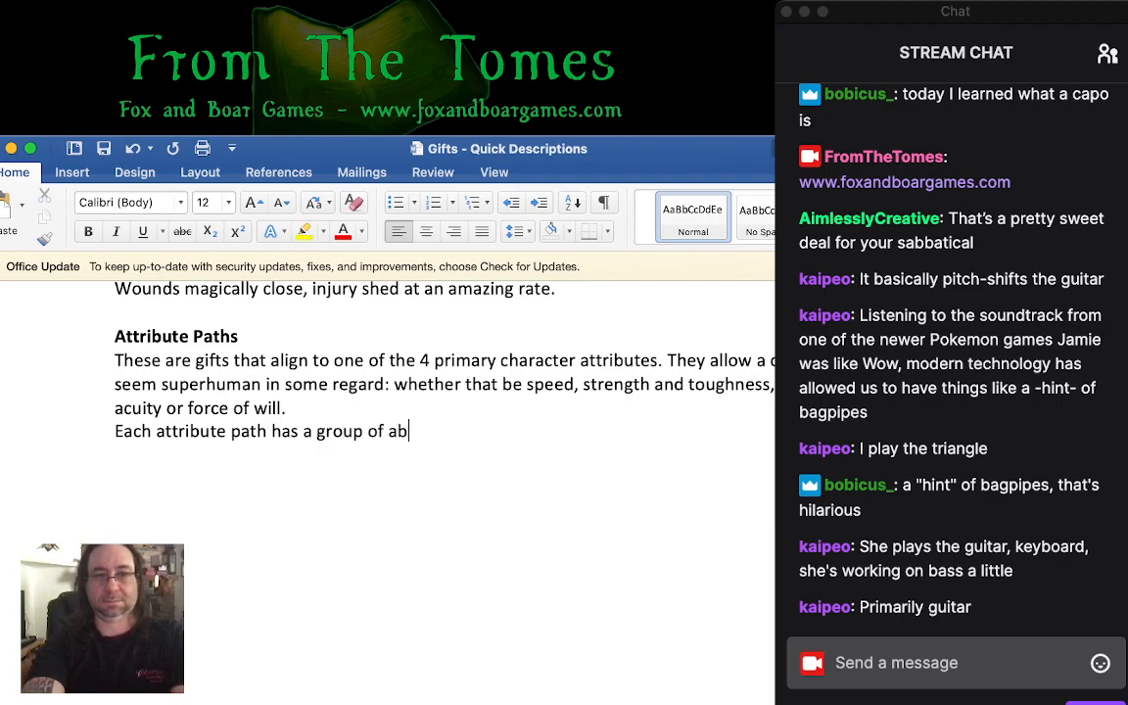
pyautogui.write('ilities that are tak')
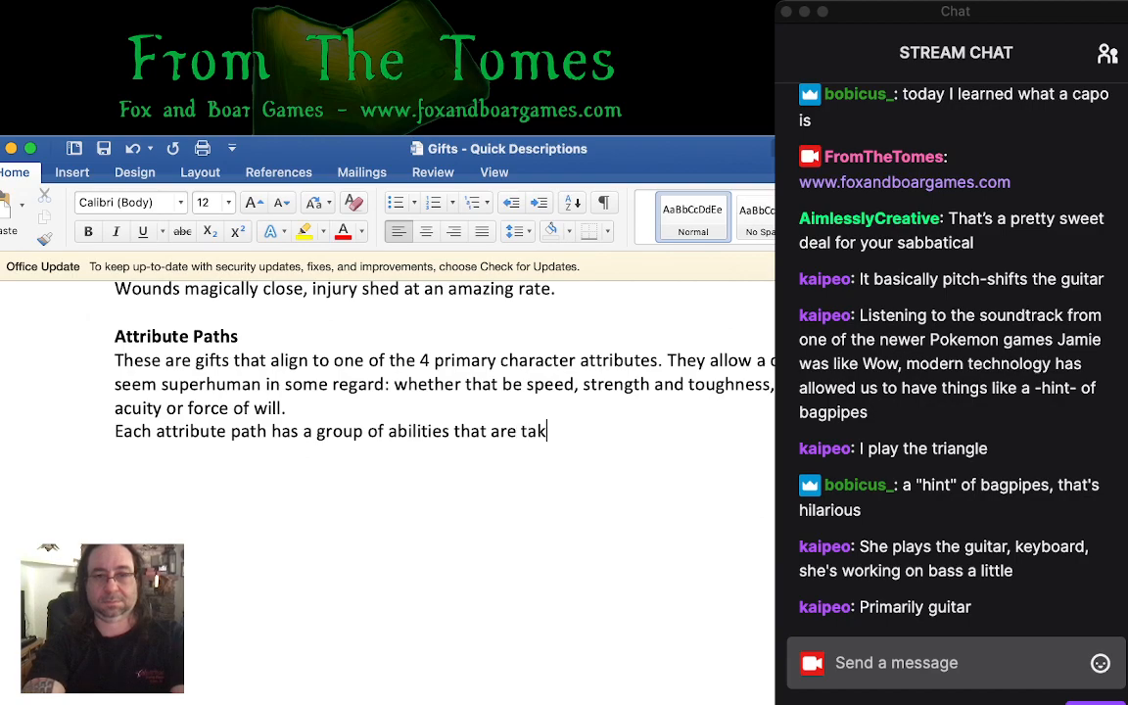
pyautogui.write('en as separate gif')
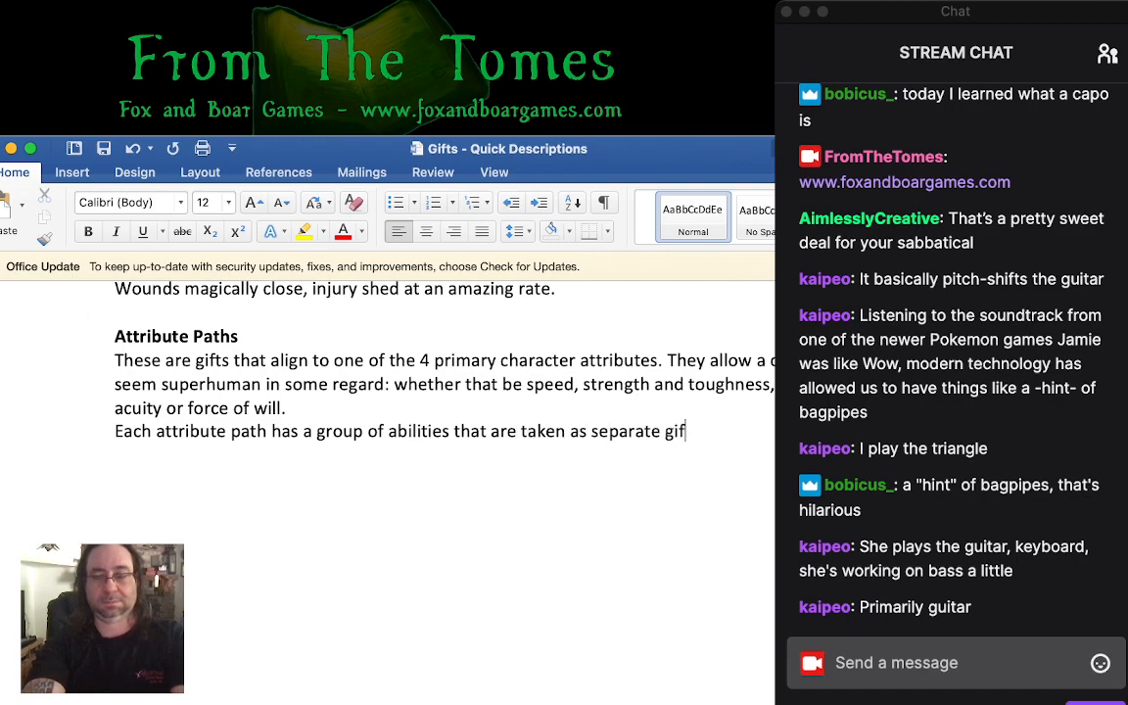
pyautogui.write('ts,')
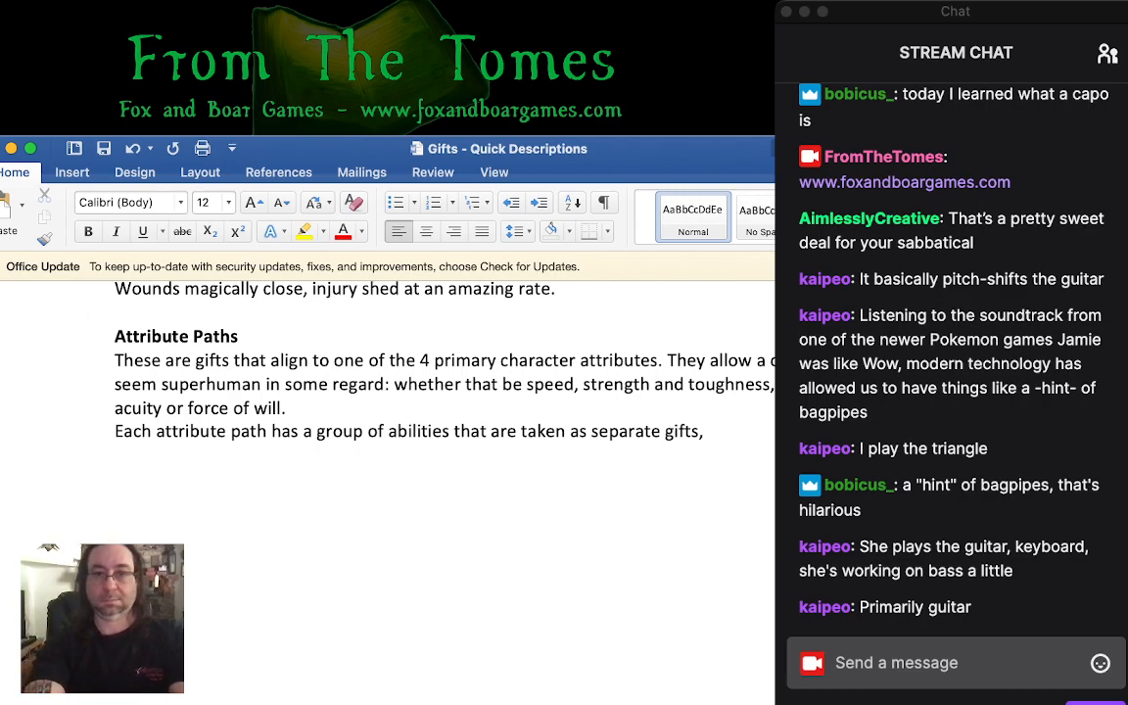
# - Complete the line about each attribute path with "a group of abilities that are taken as separate gifts."
pyautogui.press('BackSpace')
pyautogui.press('BackSpace')
pyautogui.write('.')
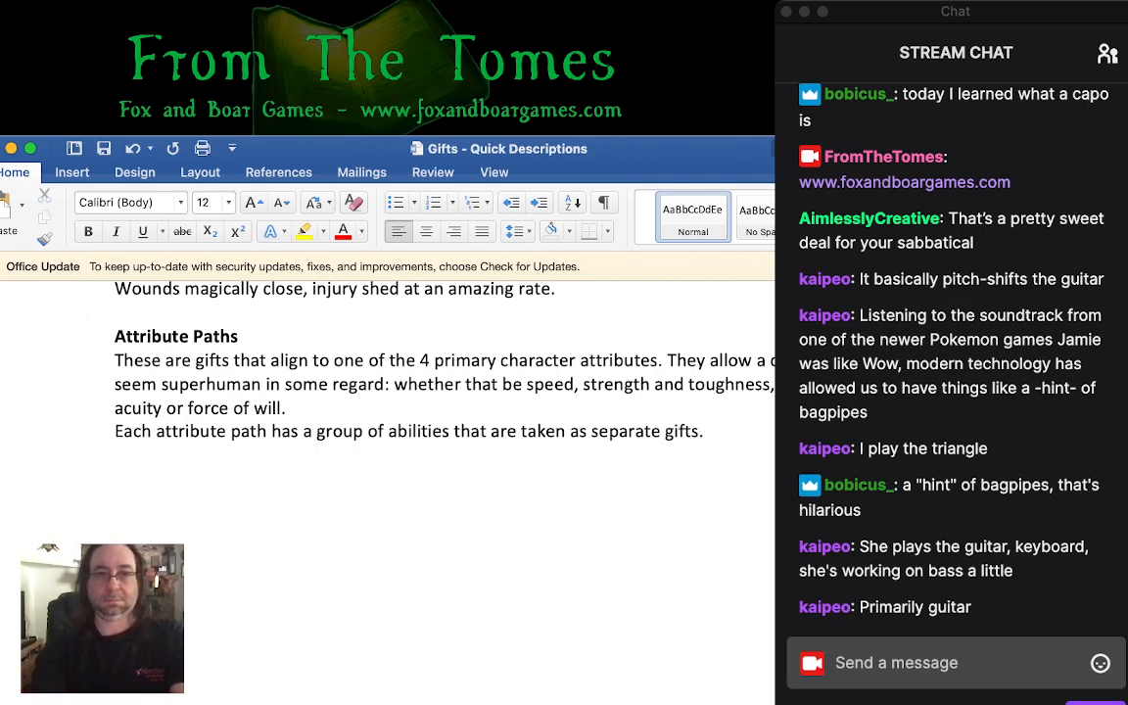
# - Insert a line above "Each attribute path" that begins "These paths generally have a"
pyautogui.press('Return')
pyautogui.write('The')
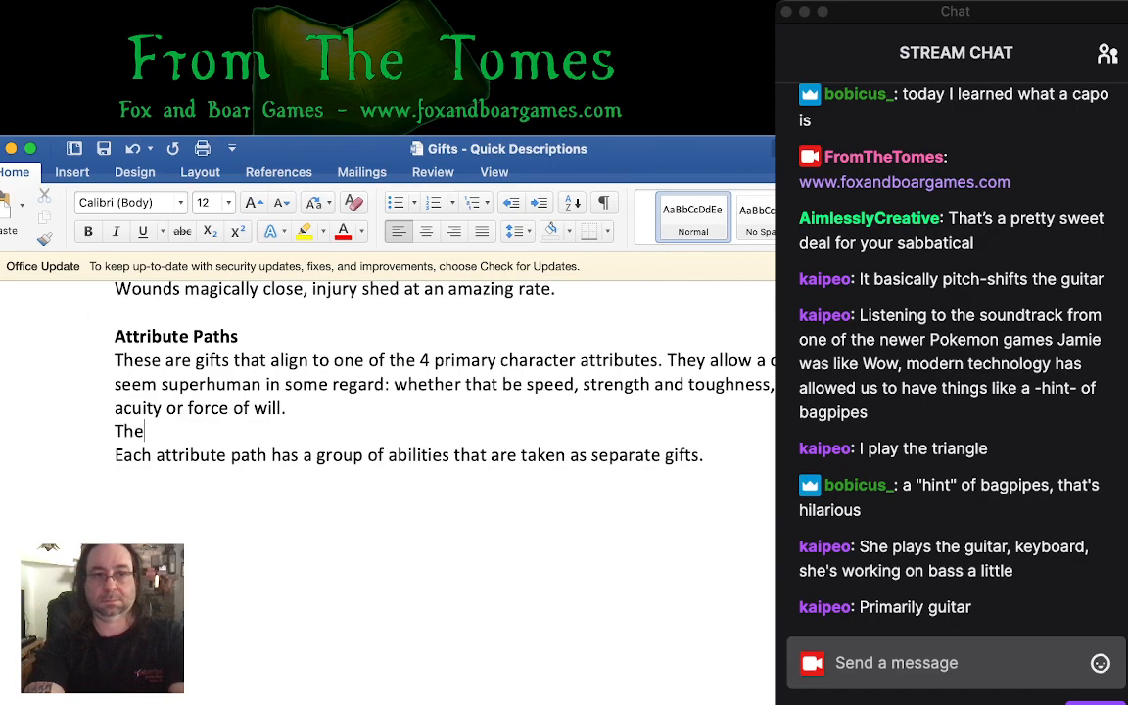
pyautogui.write('se paths generally hav')
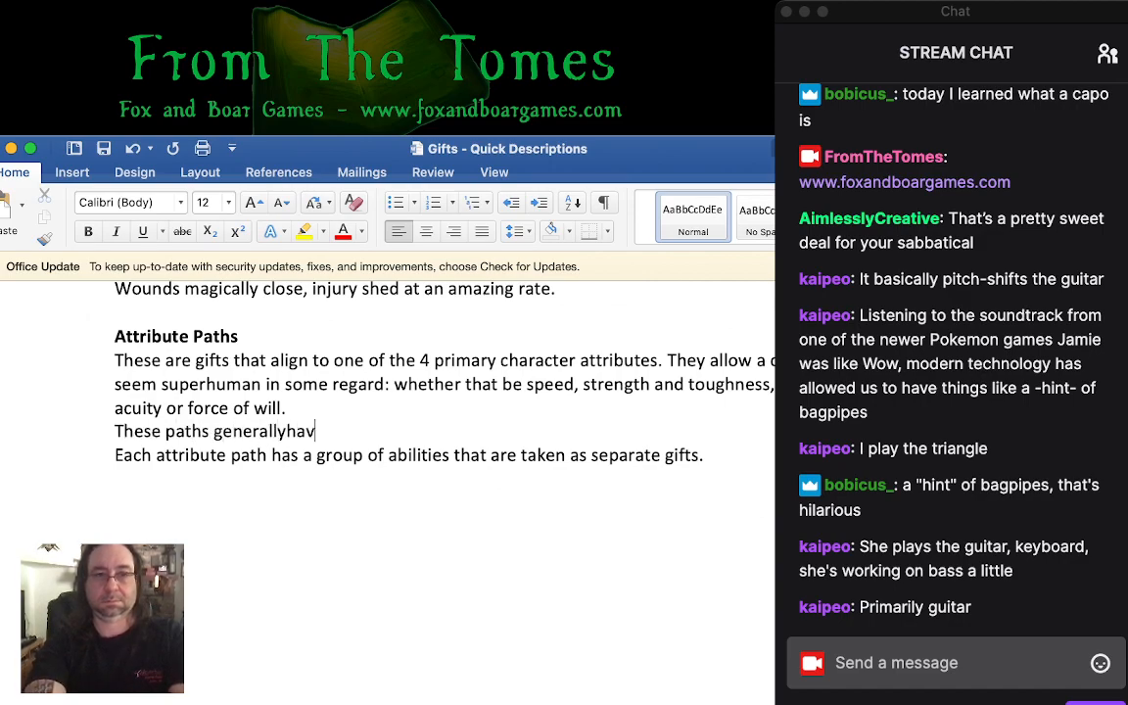
pyautogui.press('BackSpace')
pyautogui.press('BackSpace')
pyautogui.press('BackSpace')
pyautogui.write('have a ')
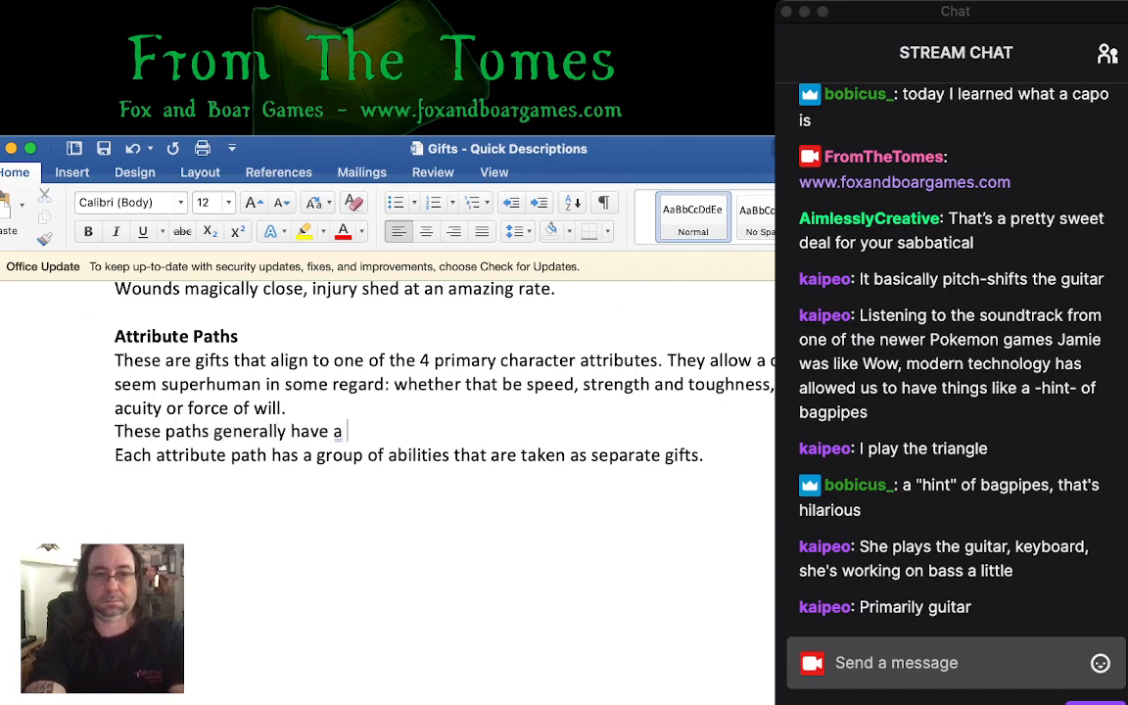
pyautogui.write('prere')
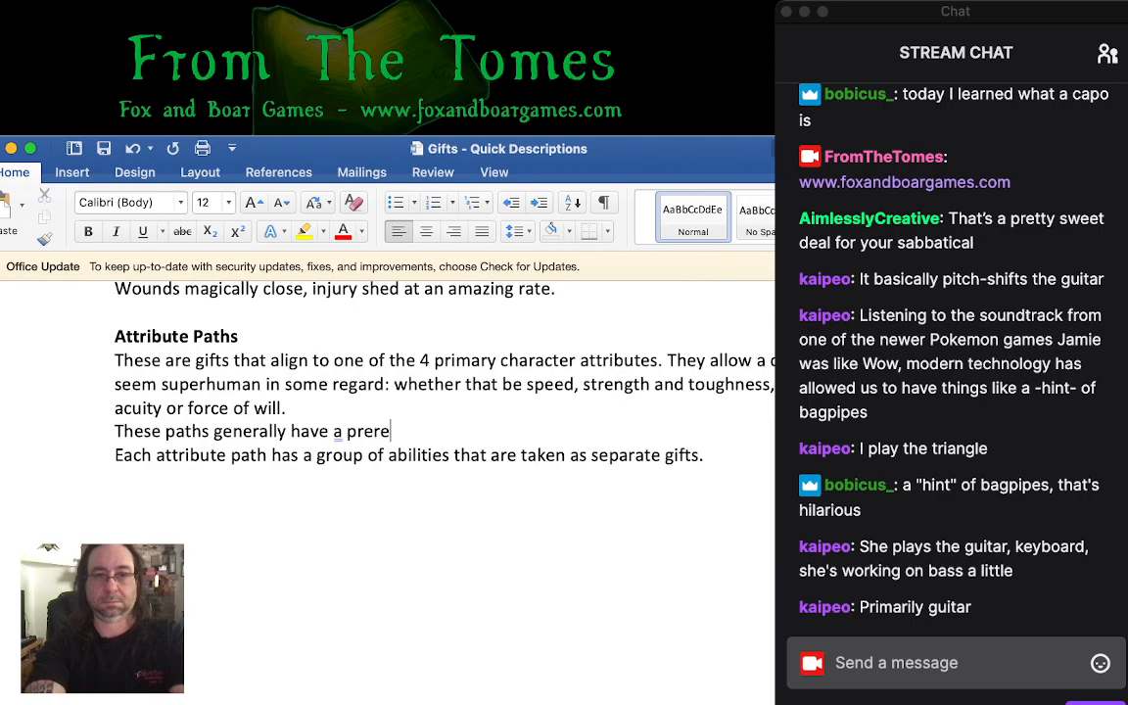
pyautogui.write('uiuisite minimum of 5')
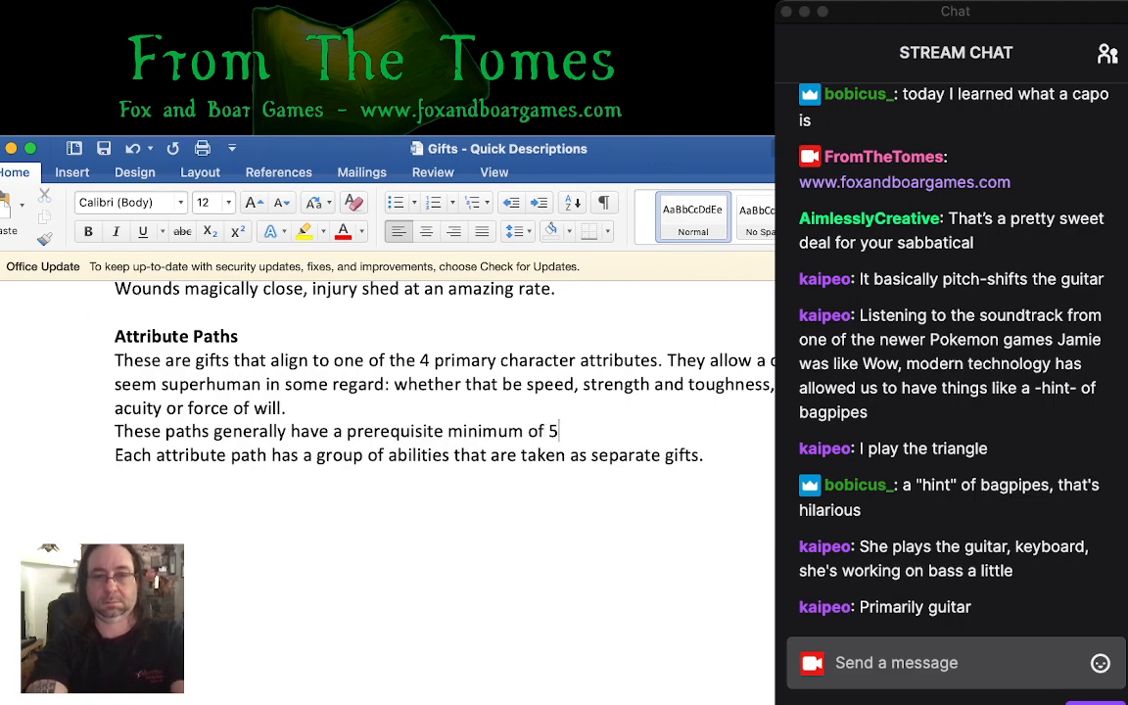
# - Complete the inserted sentence with "prerequisite minimum of 6 in the listed attribute."
pyautogui.press('BackSpace')
pyautogui.write('6 in the ')
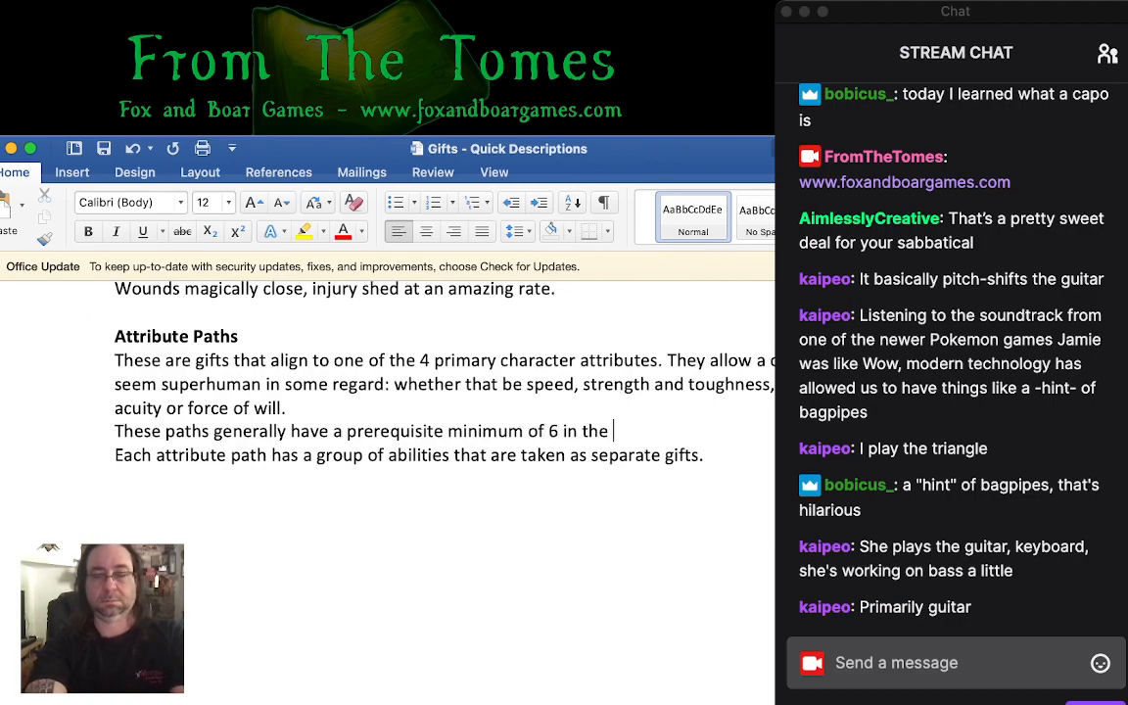
pyautogui.write('listed attribute.')
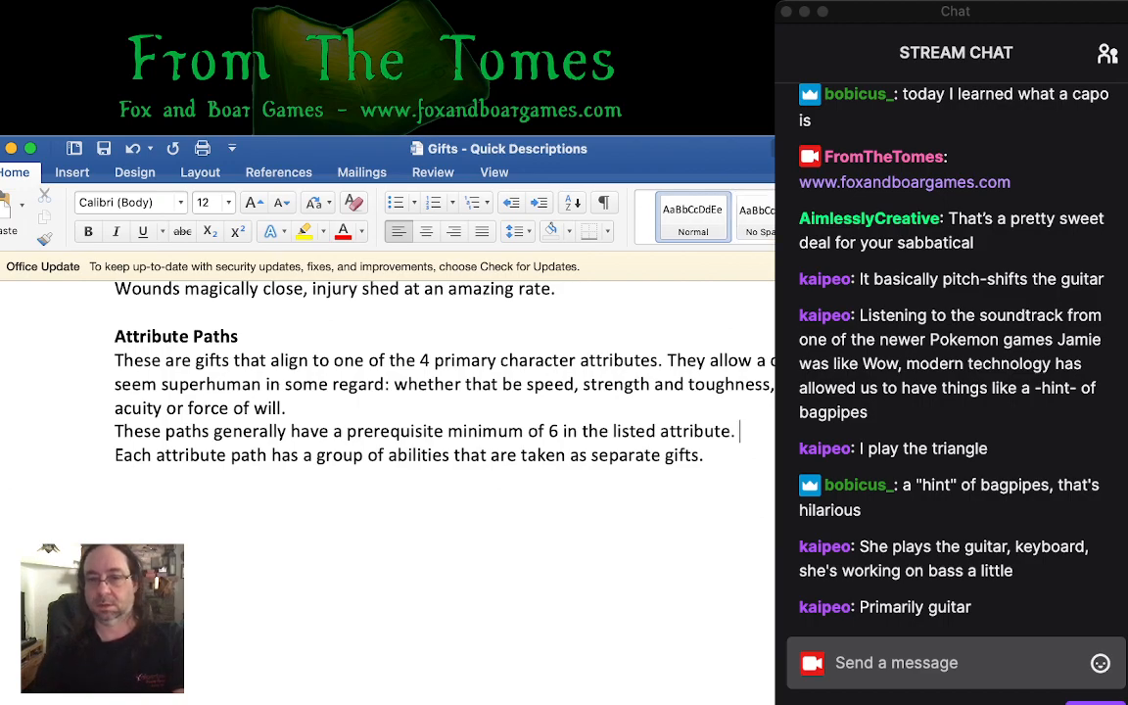
# - Replace "listed" with "related" in the prerequisite sentence and insert "of" before "minimum"
pyautogui.press('super+Tab')
pyautogui.press('super+Tab')
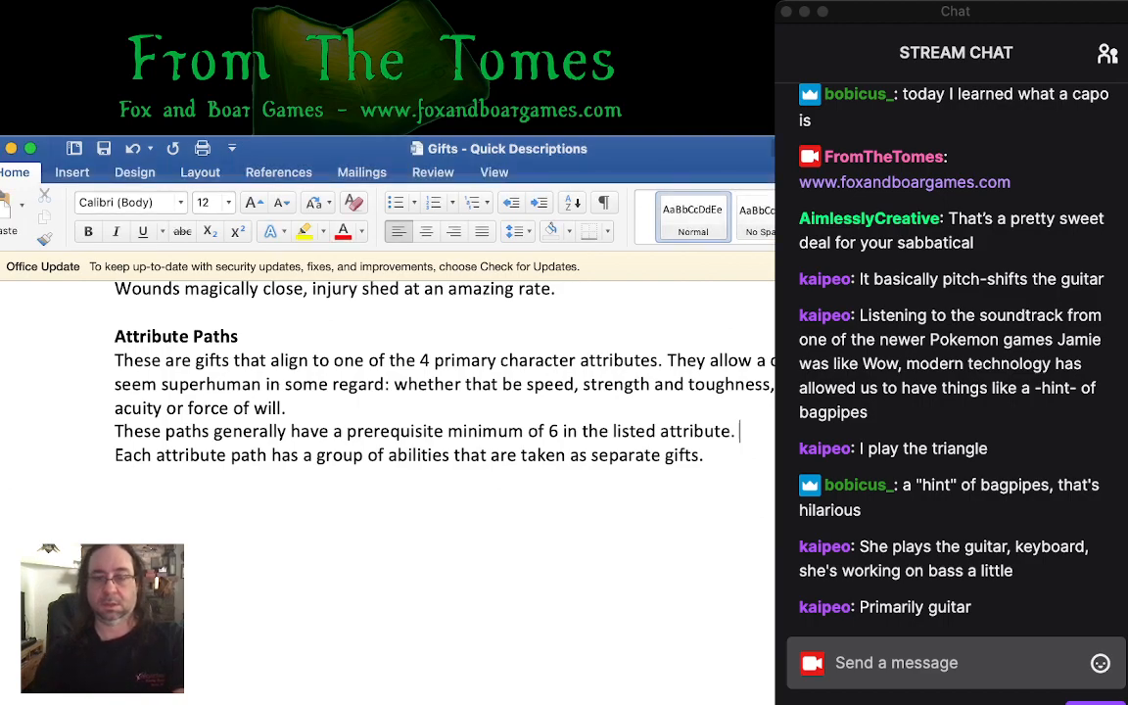
pyautogui.doubleClick(637, 431)
pyautogui.write('related')
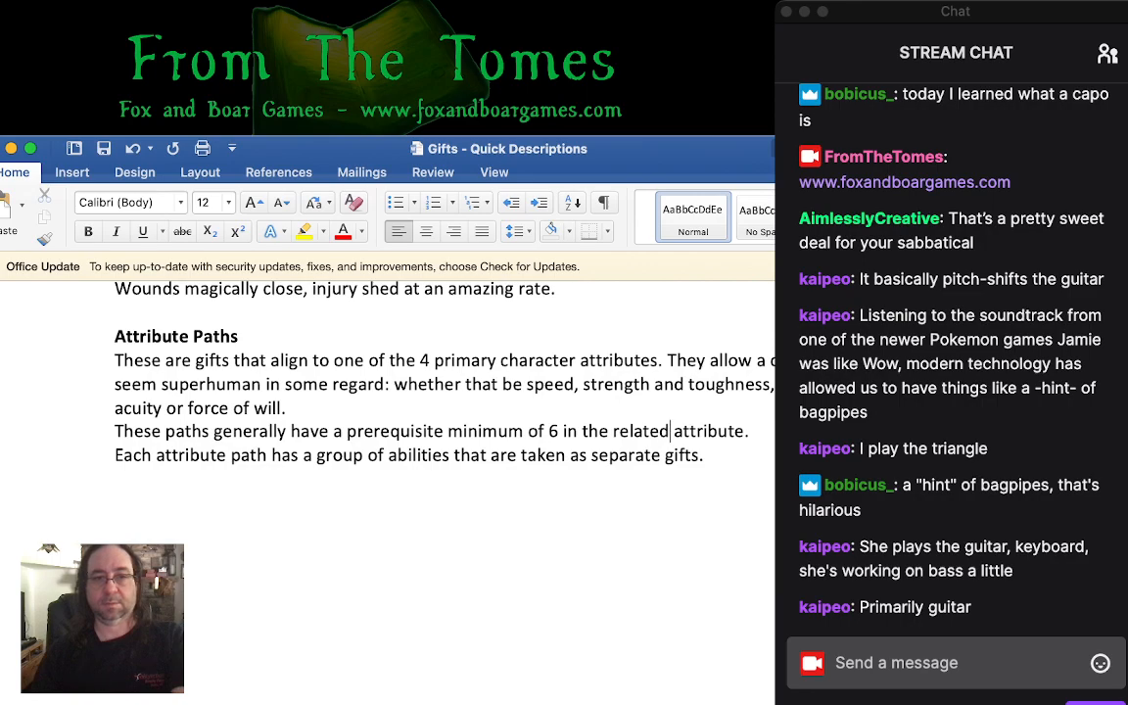
pyautogui.click(448, 431)
pyautogui.write('of')
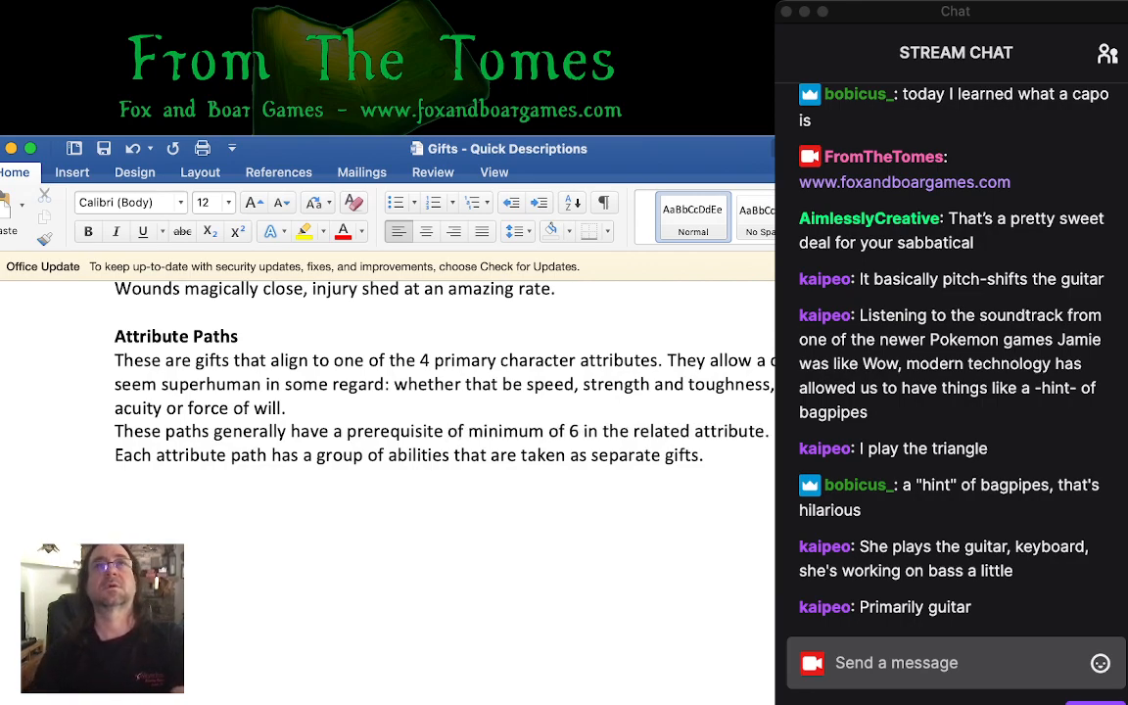
pyautogui.press('super+Tab')
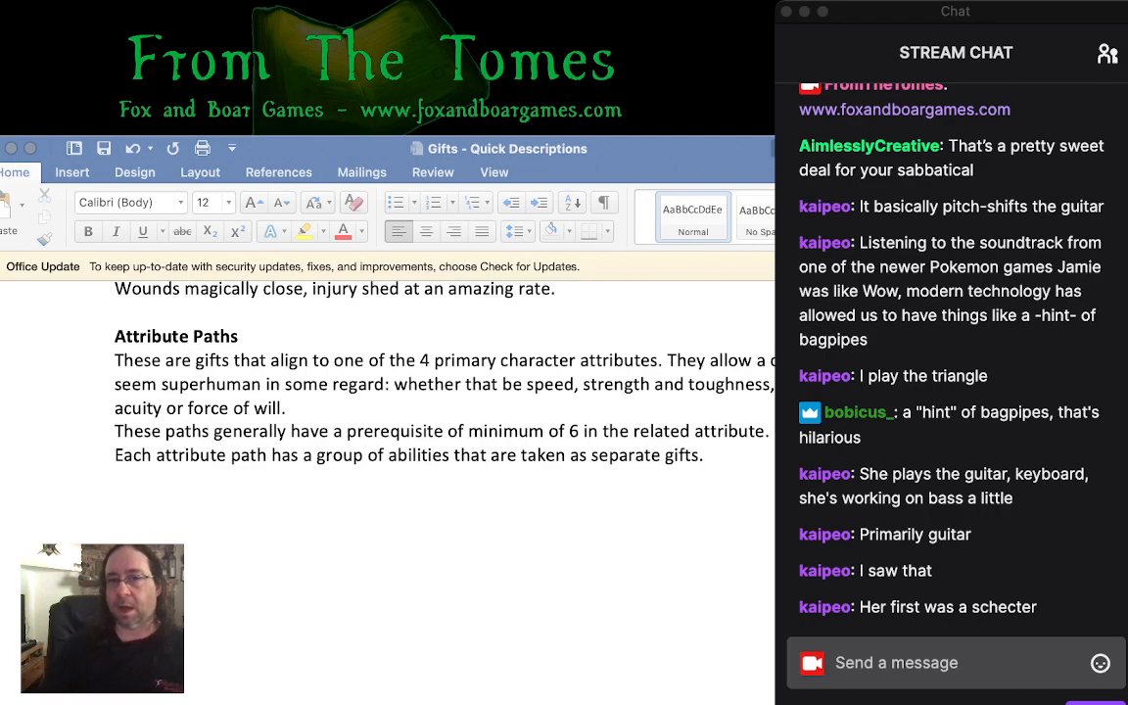
pyautogui.click(468, 431)
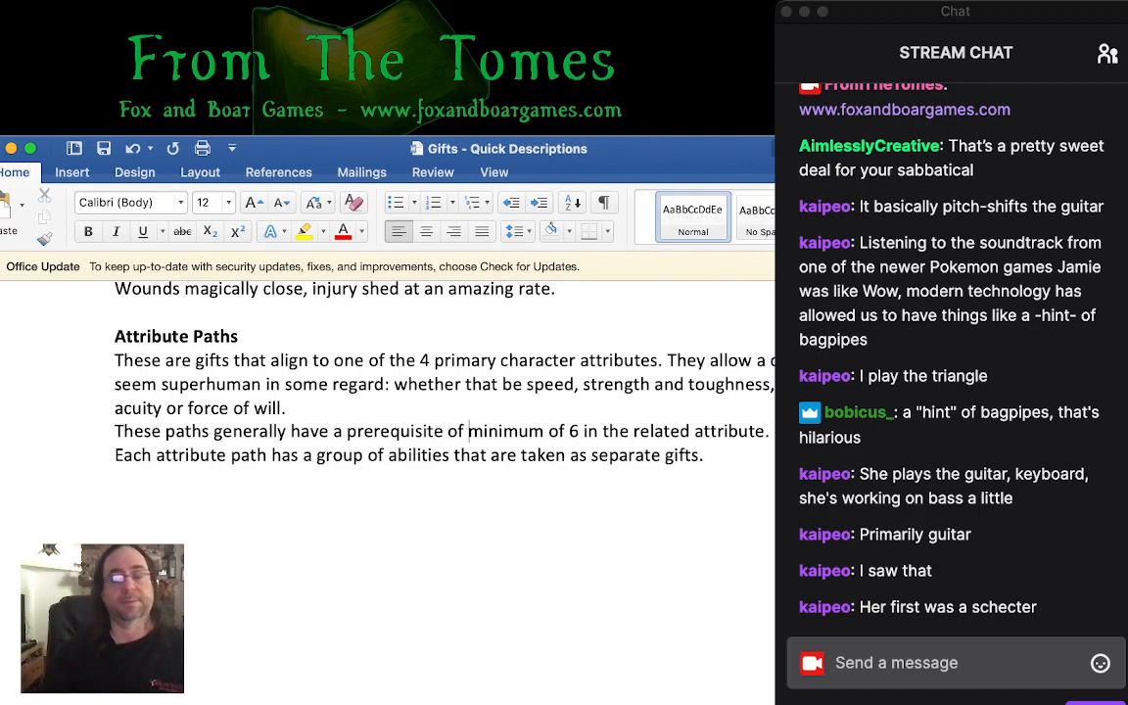
pyautogui.press('super+Tab')
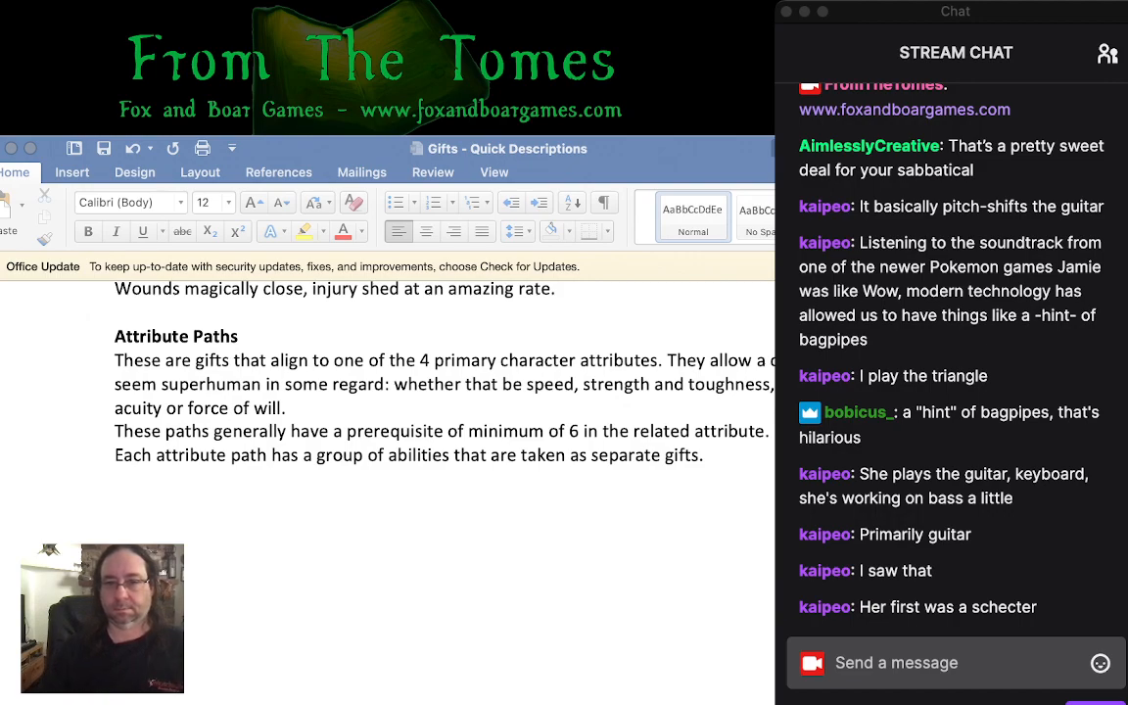
pyautogui.click(467, 431)
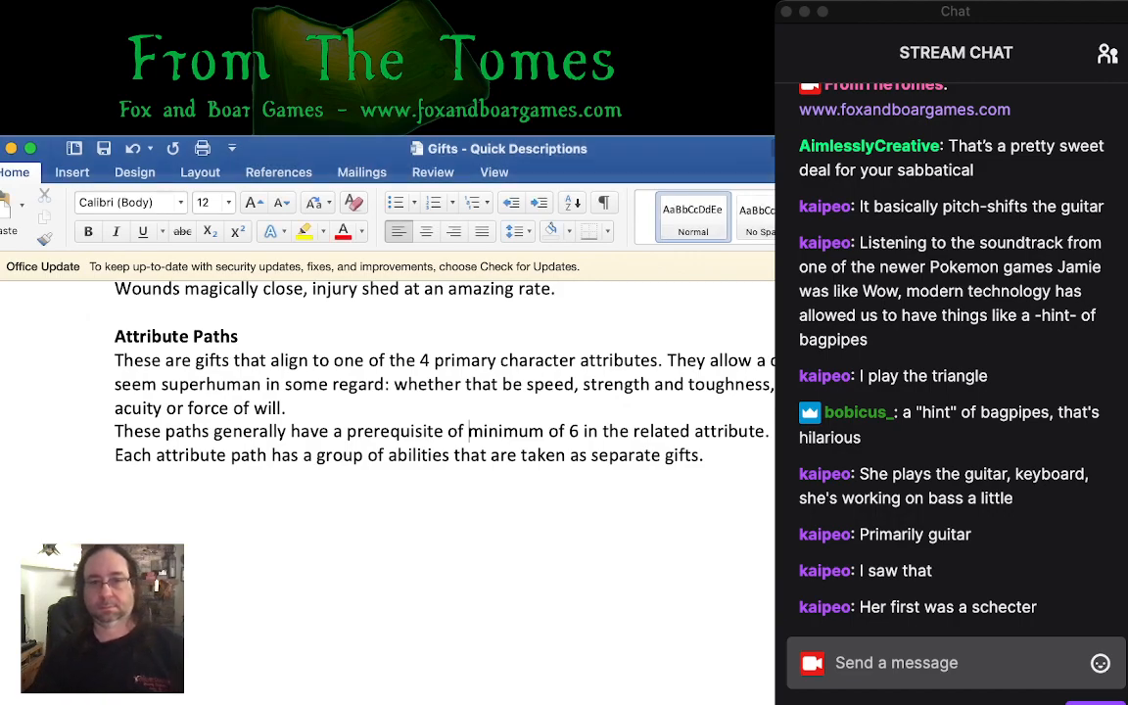
# - Add a sentence after "related attribute." that ends with "require the expenditure of a temporary essence point to activate."
pyautogui.click(772, 431)
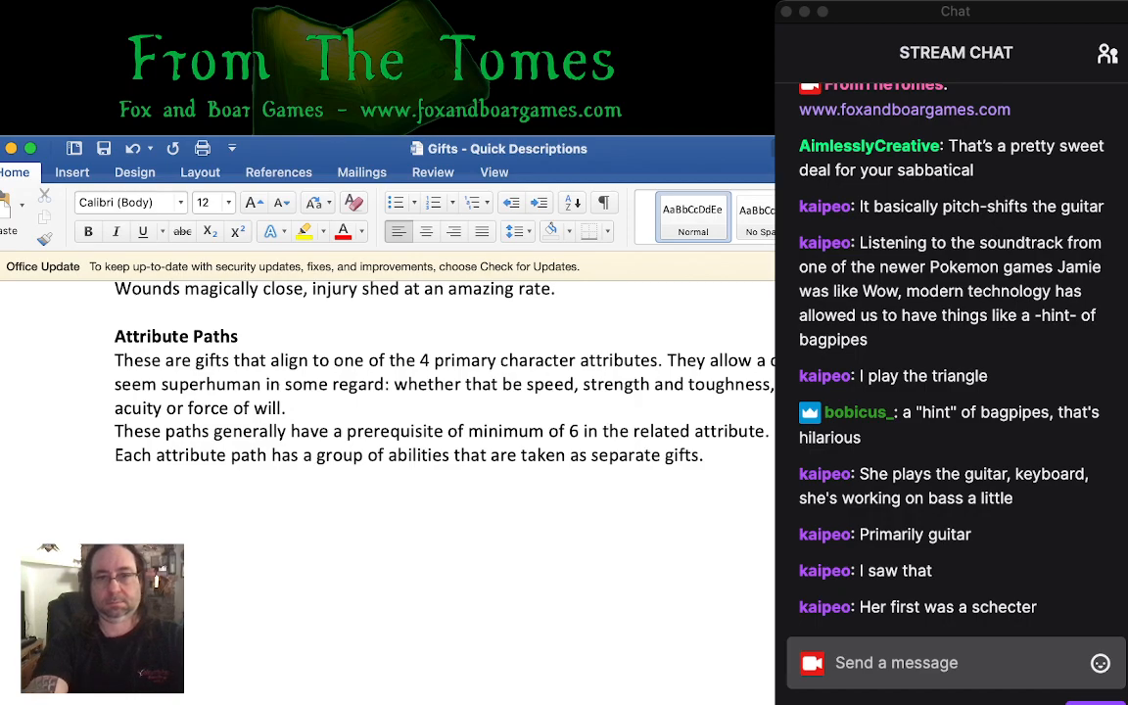
pyautogui.write('require the expen')
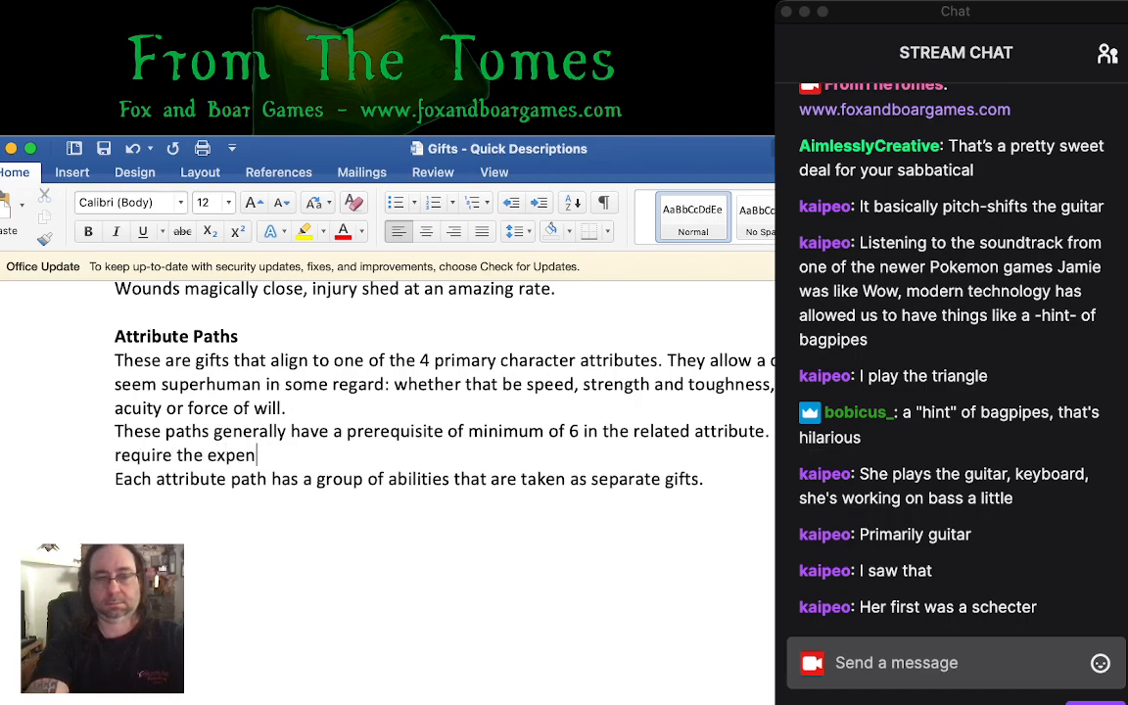
pyautogui.write('diture of a temporar')
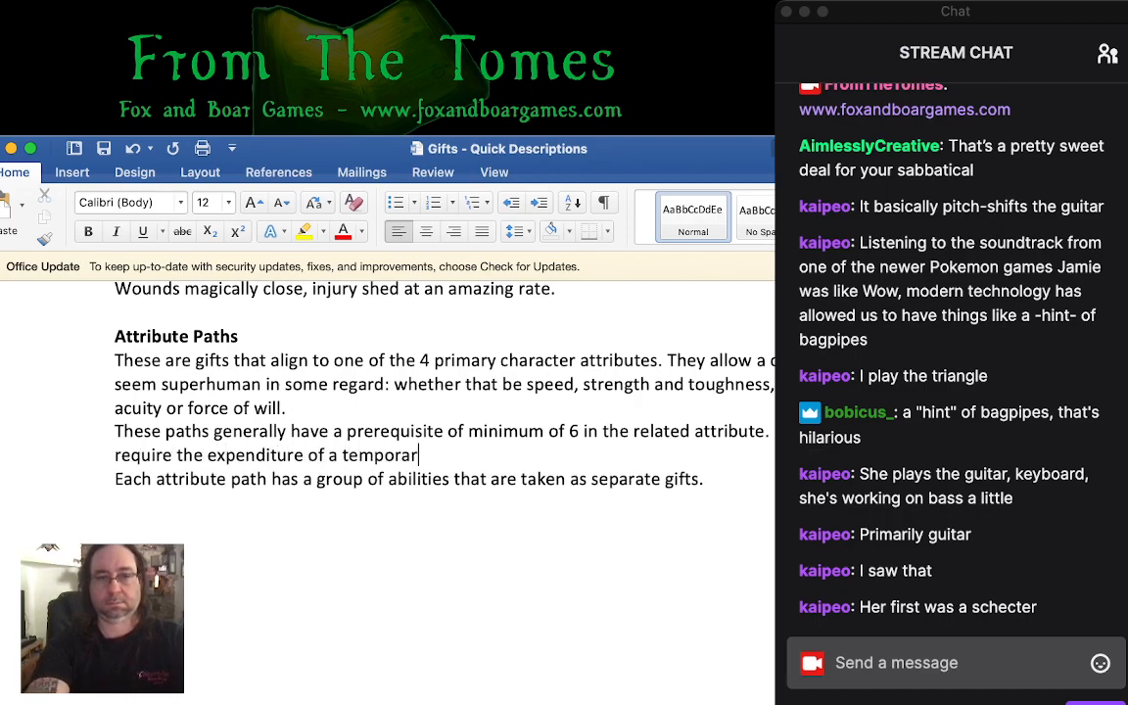
pyautogui.write('y essence point to ')
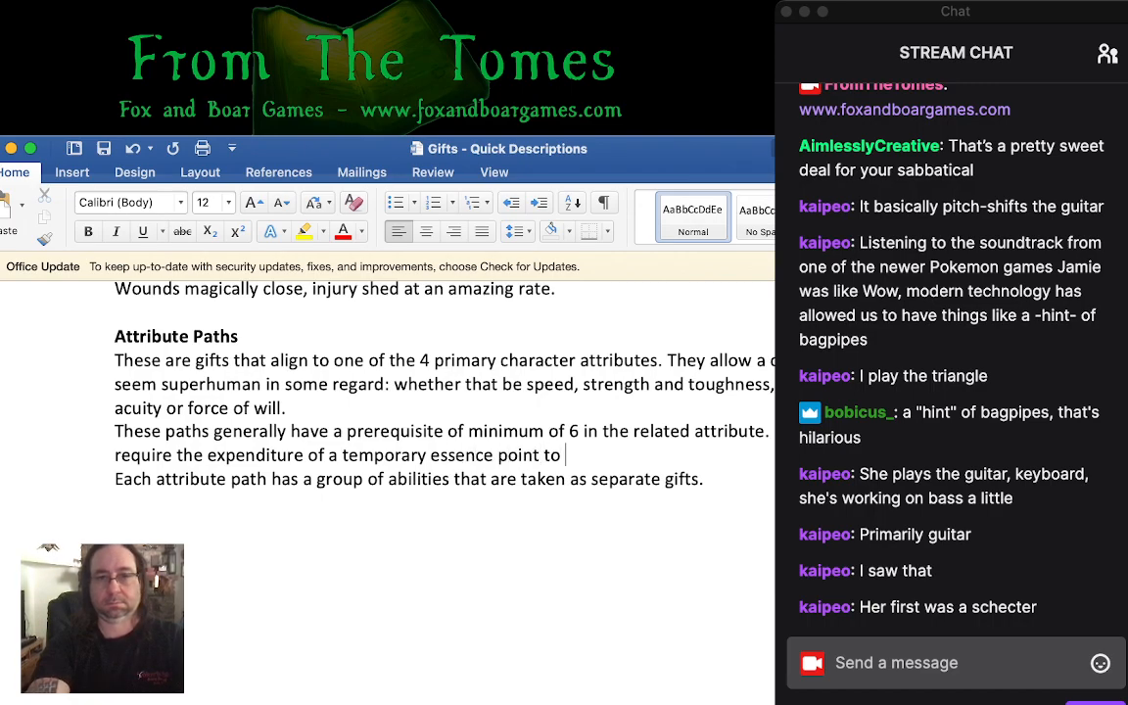
pyautogui.write('activate.')
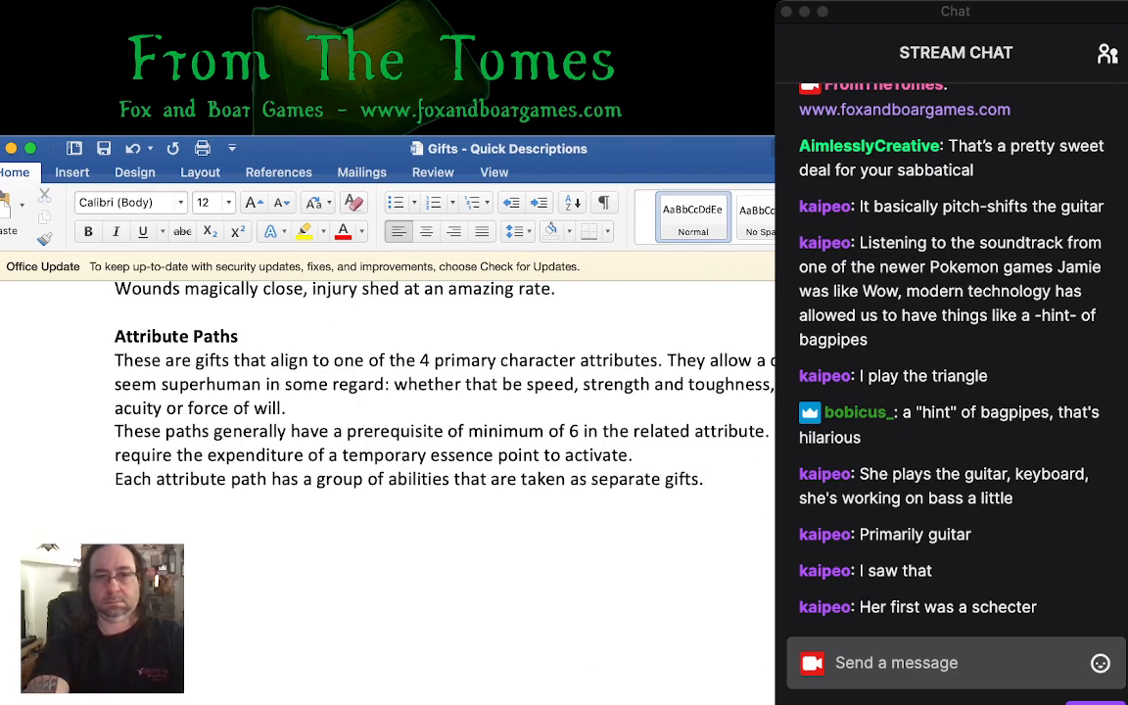
pyautogui.write(' Thee')
# - Begin another sentence after "separate gifts." with "They do"
pyautogui.press('BackSpace')
pyautogui.write('ye')
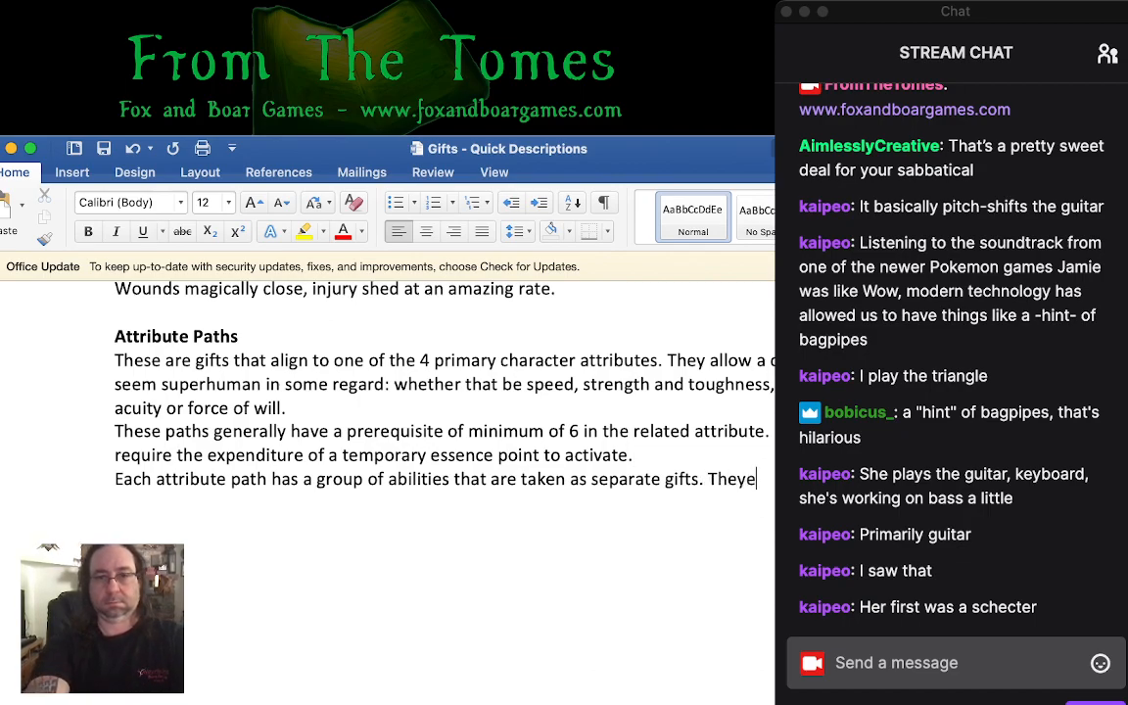
pyautogui.press('BackSpace')
pyautogui.press('BackSpace')
pyautogui.write('y do')
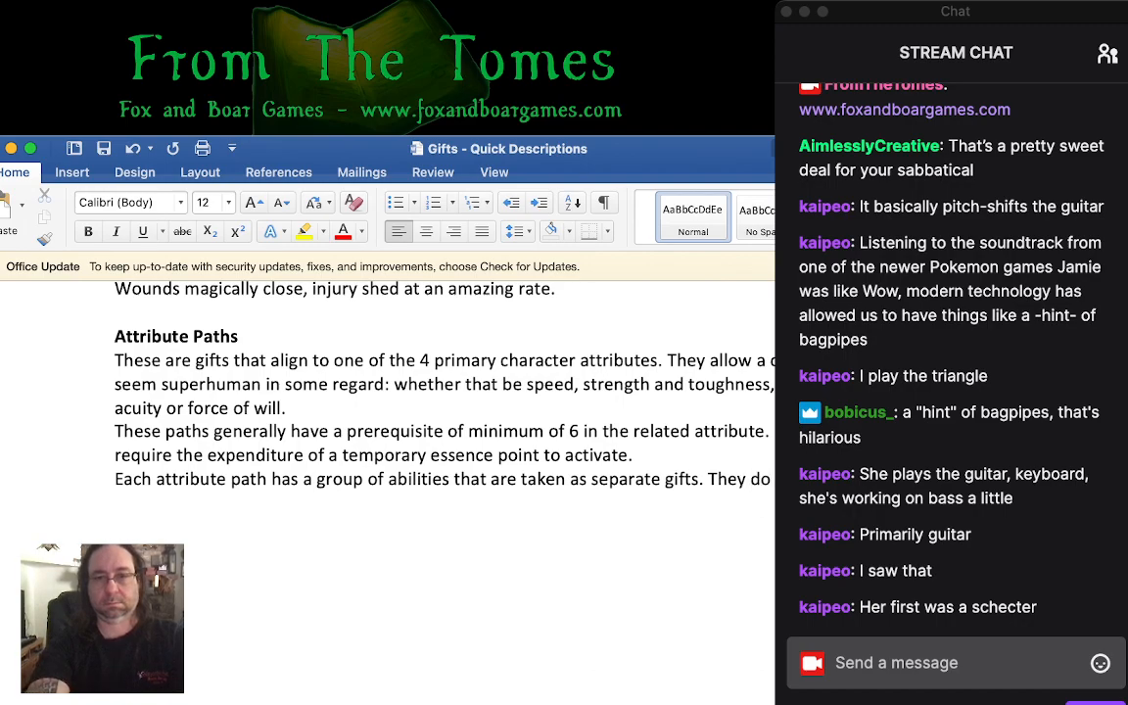
pyautogui.write(' be tkaen')
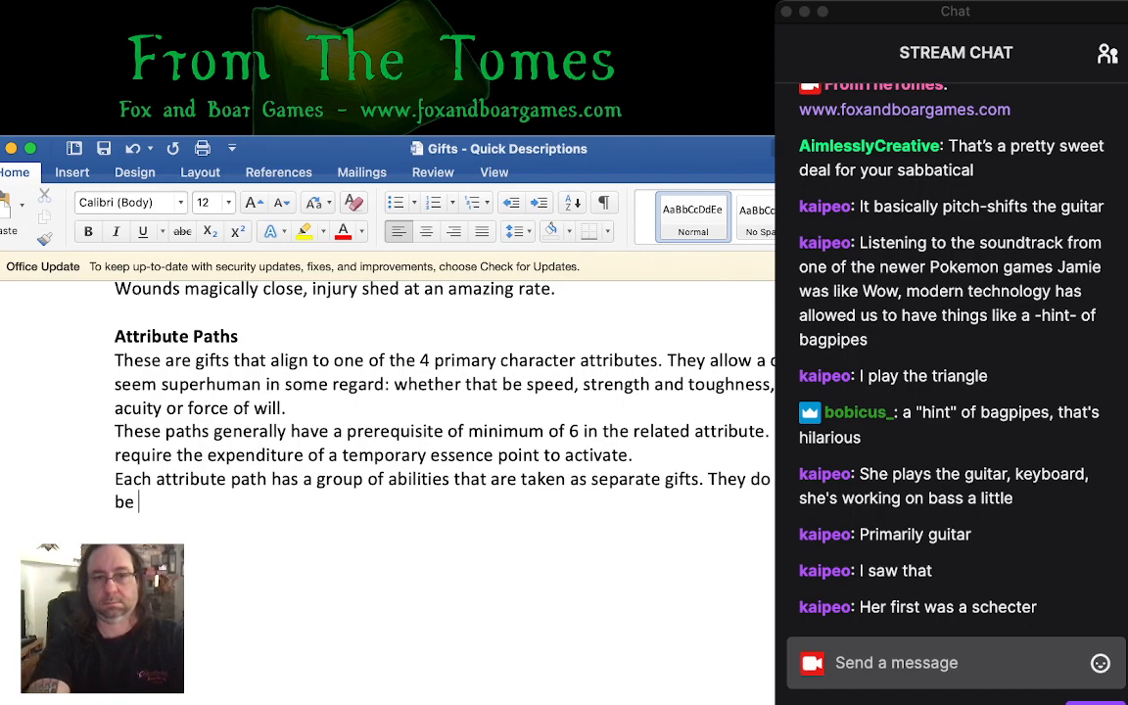
# - Complete the sentence starting with "They do" so that it ends with "be taken in any order."
pyautogui.press('BackSpace')
pyautogui.press('BackSpace')
pyautogui.press('BackSpace')
pyautogui.press('BackSpace')
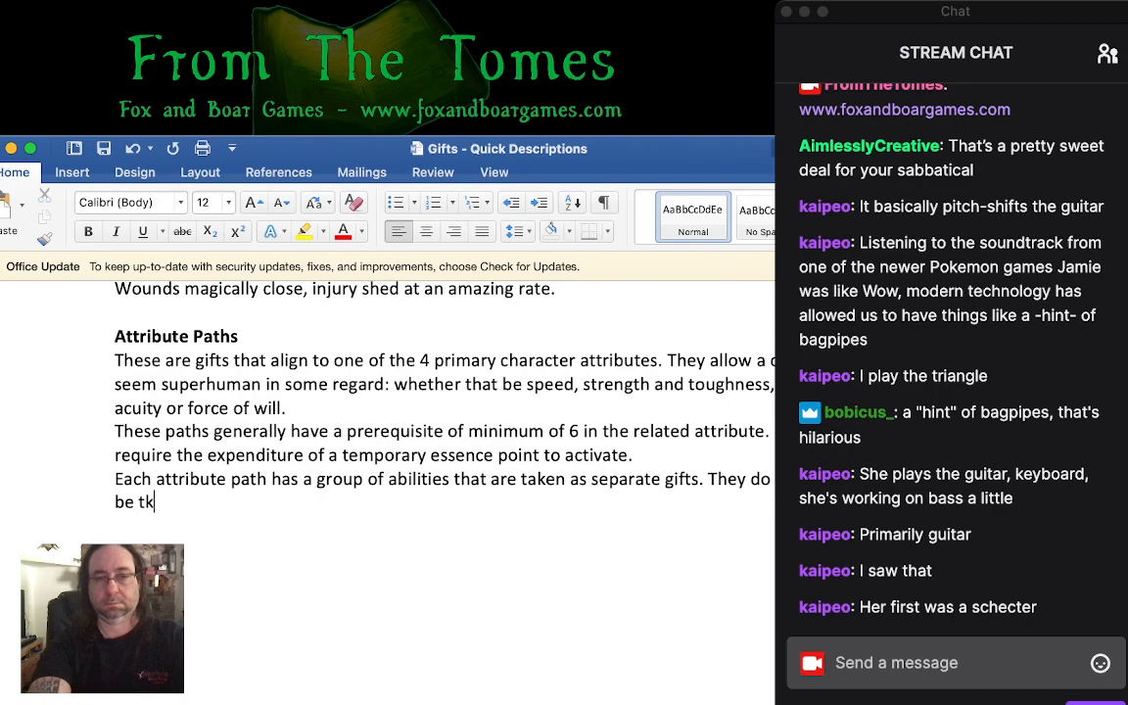
pyautogui.press('BackSpace')
pyautogui.press('BackSpace')
pyautogui.press('BackSpace')
pyautogui.press('BackSpace')
pyautogui.write('be taken as a')
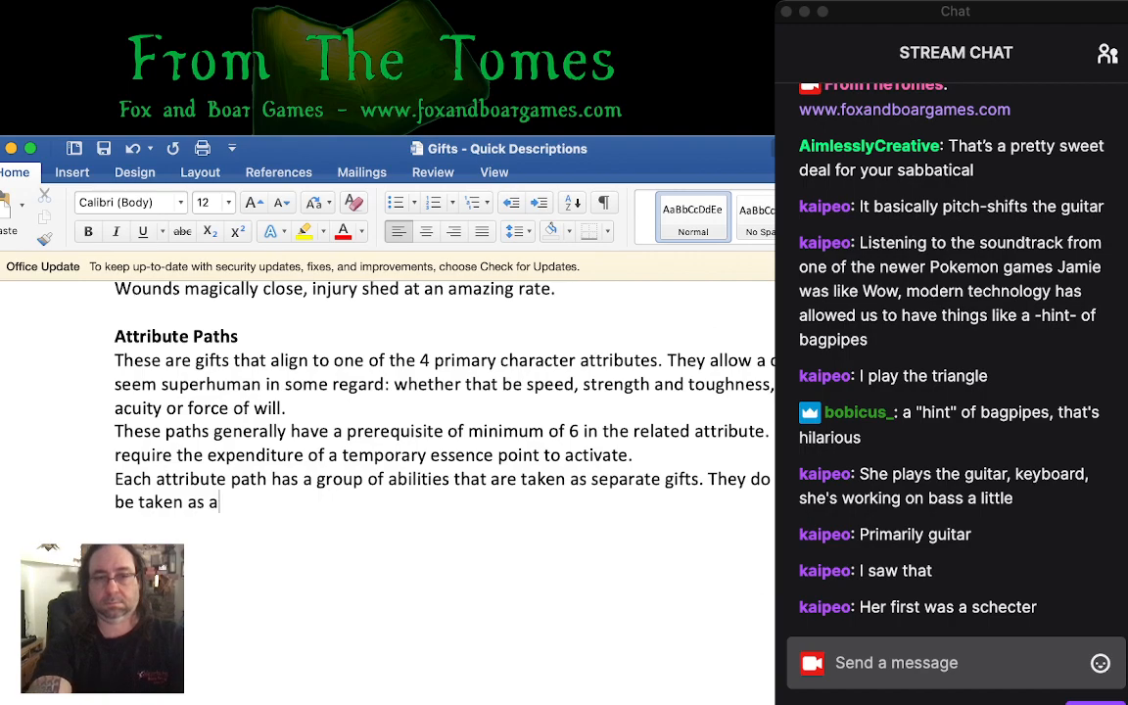
pyautogui.press('BackSpace')
pyautogui.press('BackSpace')
pyautogui.press('BackSpace')
pyautogui.press('BackSpace')
pyautogui.press('BackSpace')
pyautogui.press('BackSpace')
pyautogui.press('BackSpace')
pyautogui.press('BackSpace')
pyautogui.press('BackSpace')
pyautogui.press('BackSpace')
pyautogui.press('BackSpace')
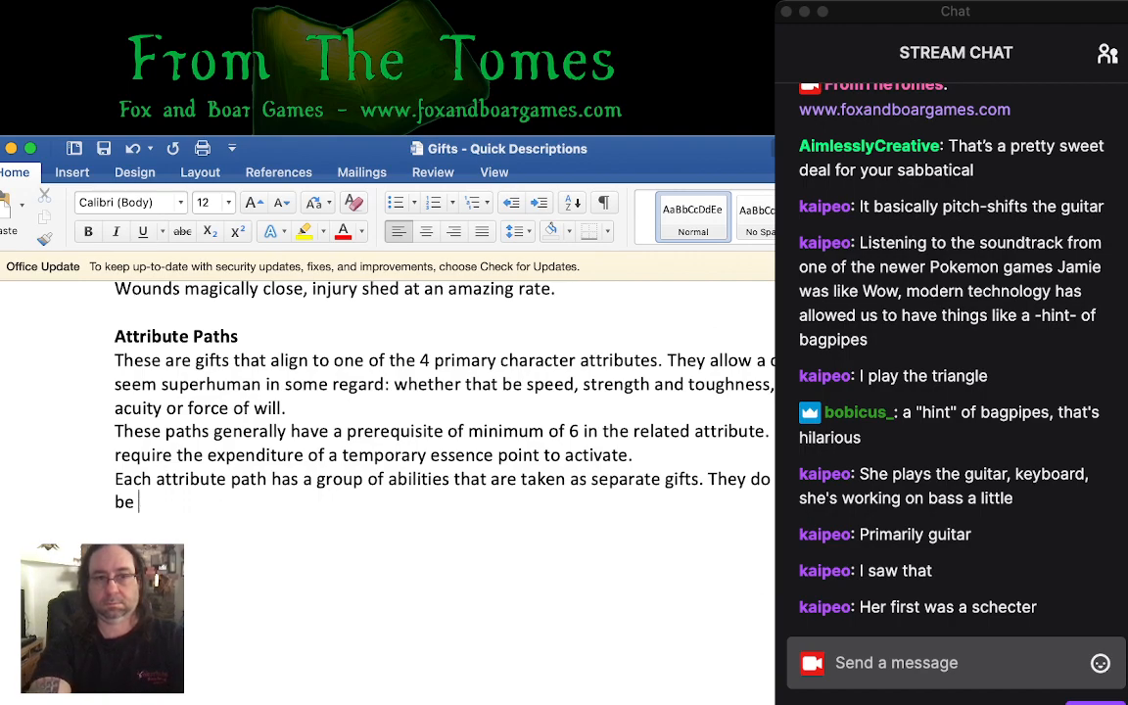
pyautogui.write('taken in any o')
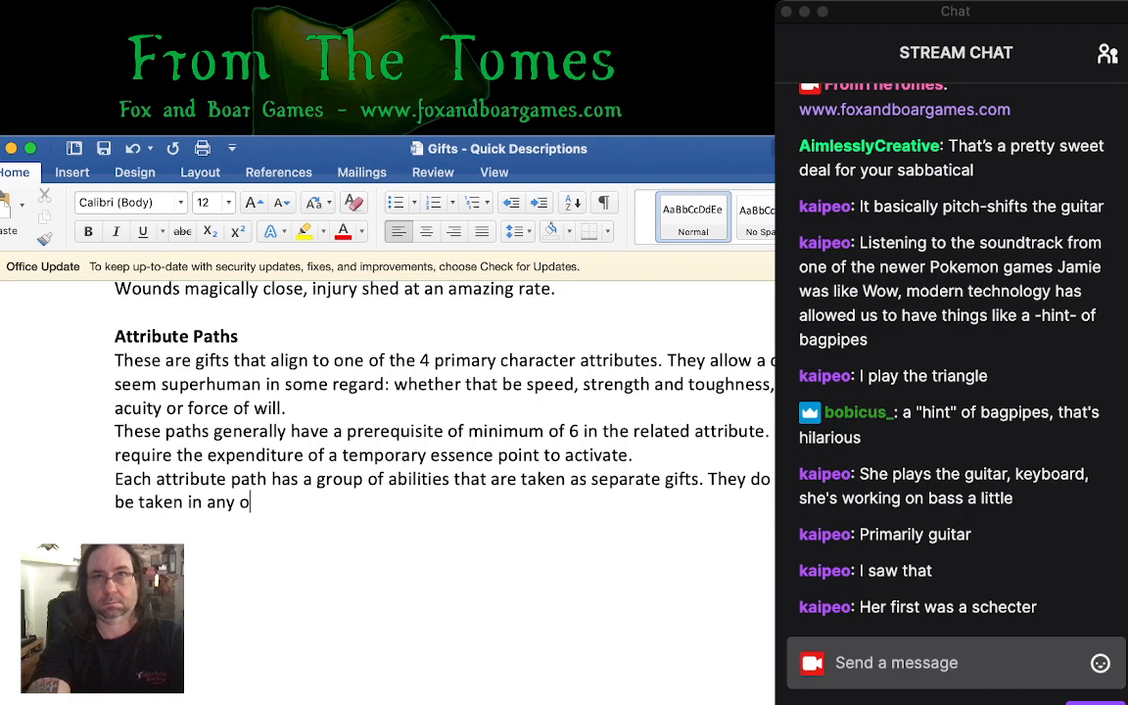
pyautogui.write('rder')
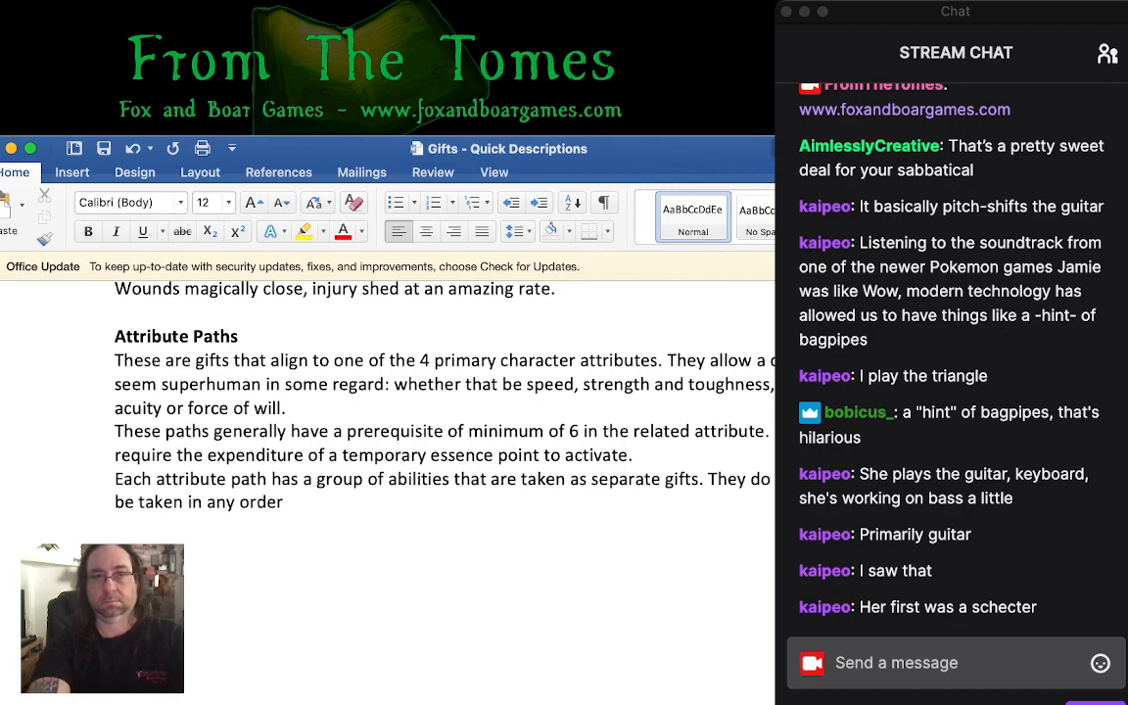
pyautogui.write('. ')
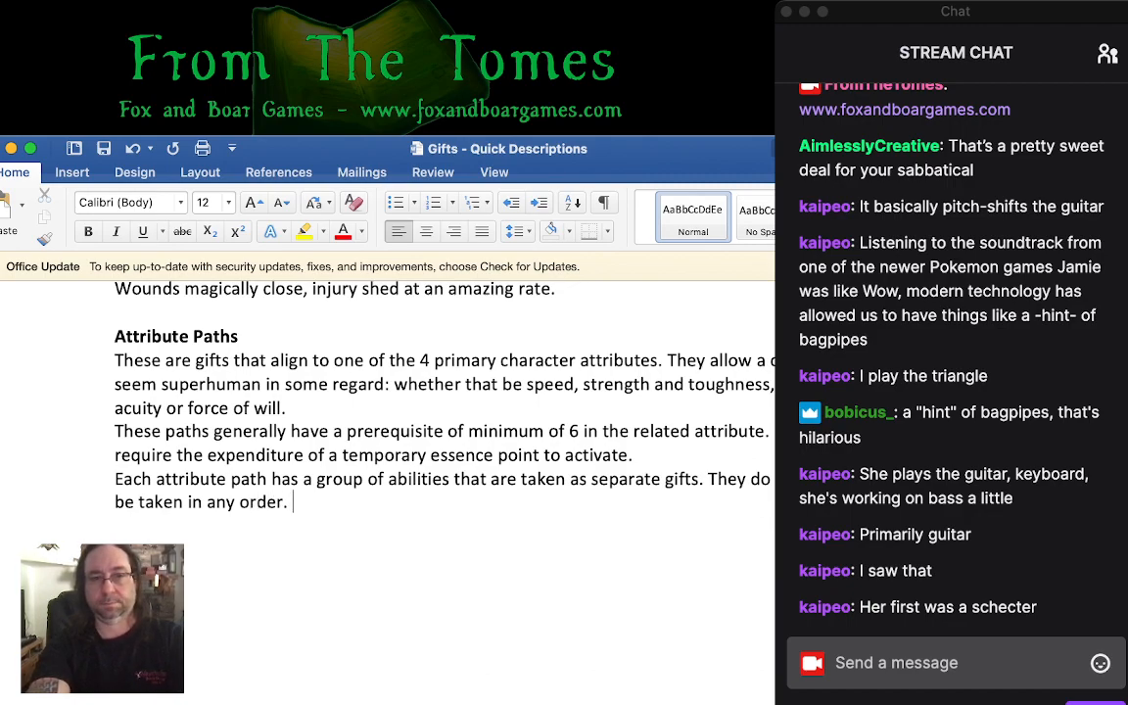
pyautogui.write('It is not req')
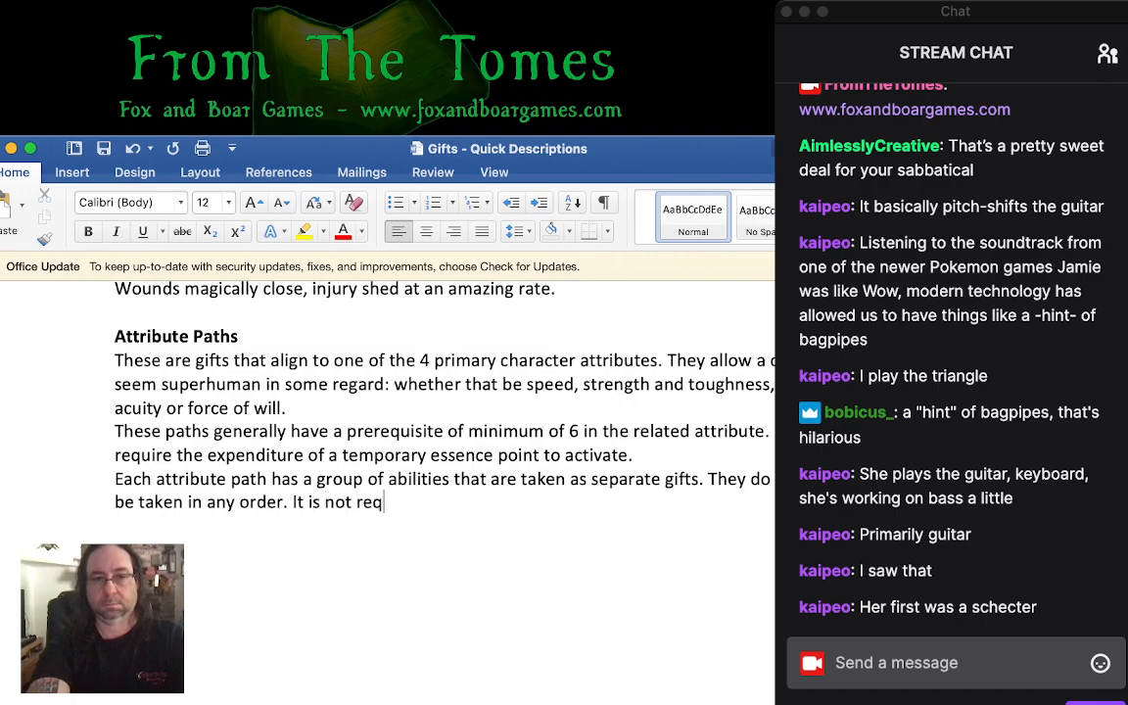
pyautogui.write('uired to take a')
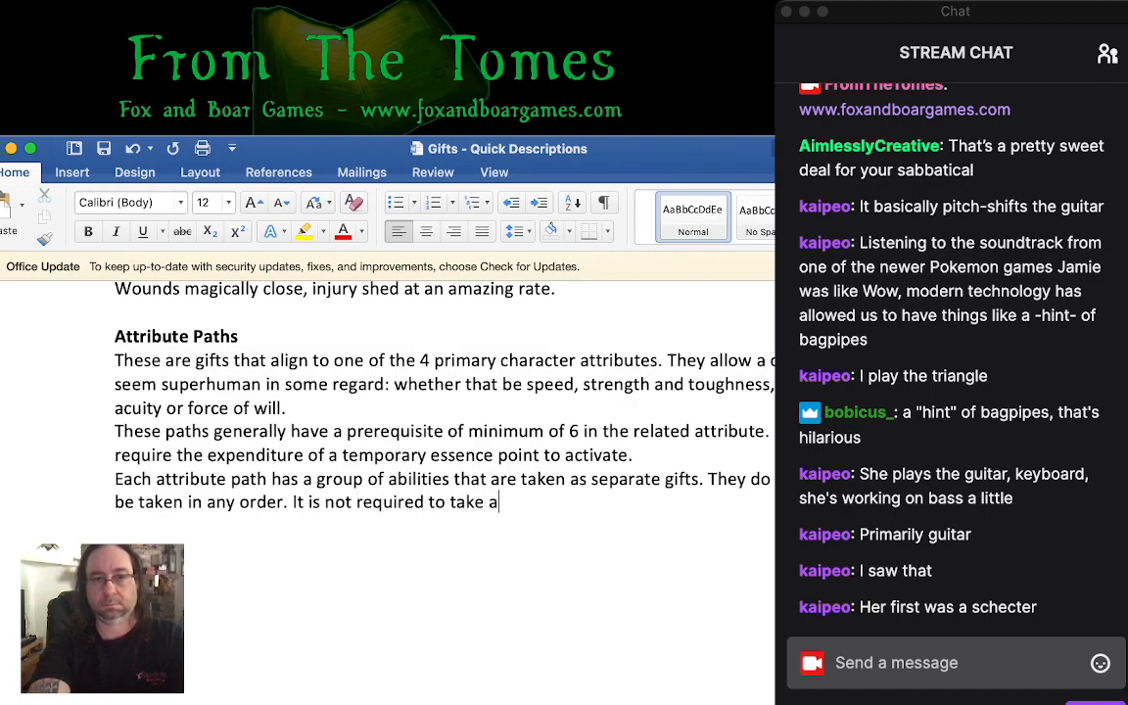
pyautogui.write('ll of the ')
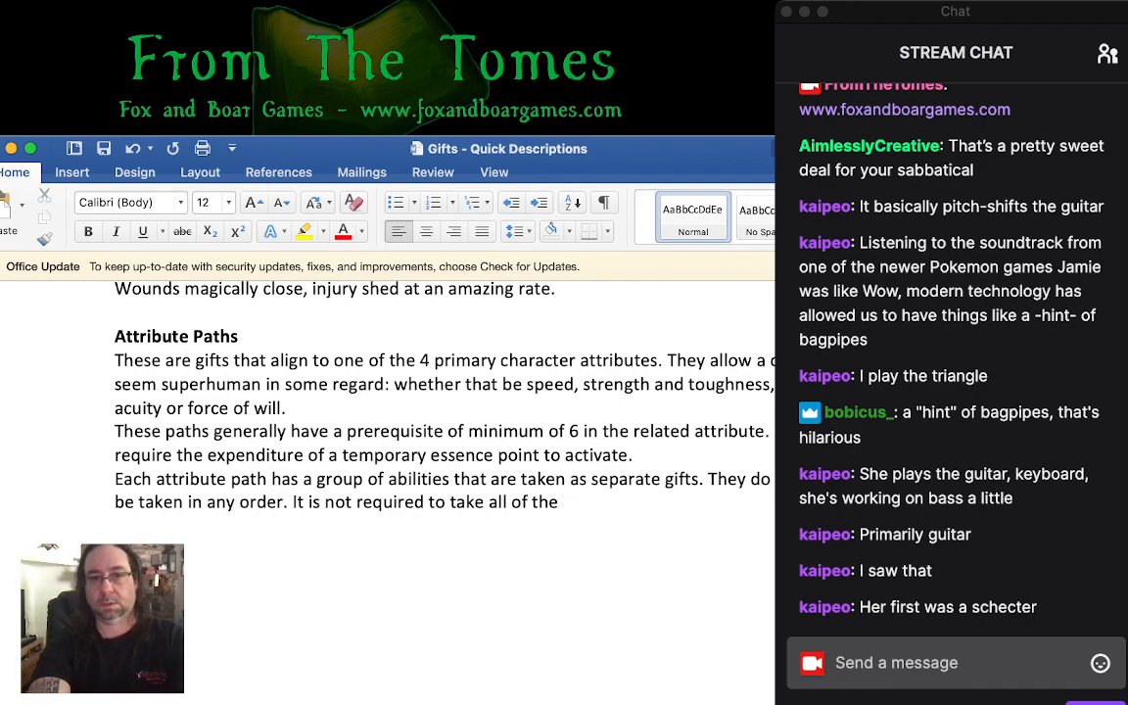
pyautogui.write('individual')
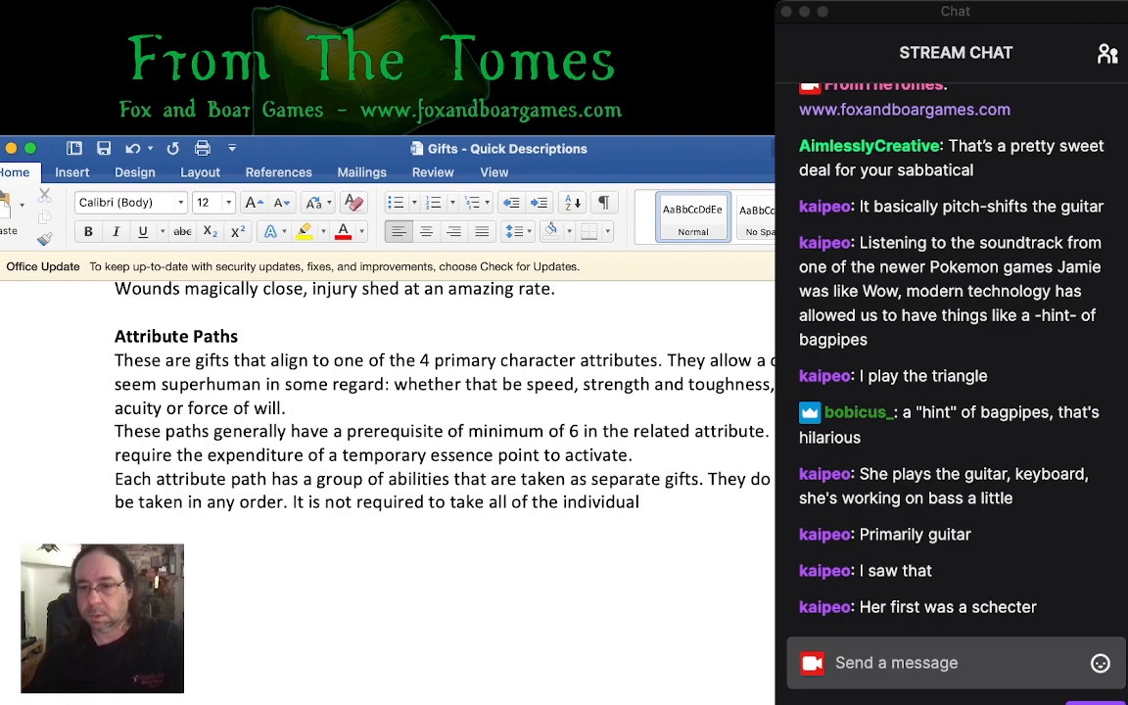
# - Begin a new sentence after "in any order." with "It is not required to take all of the individual"
pyautogui.press('super+Tab')
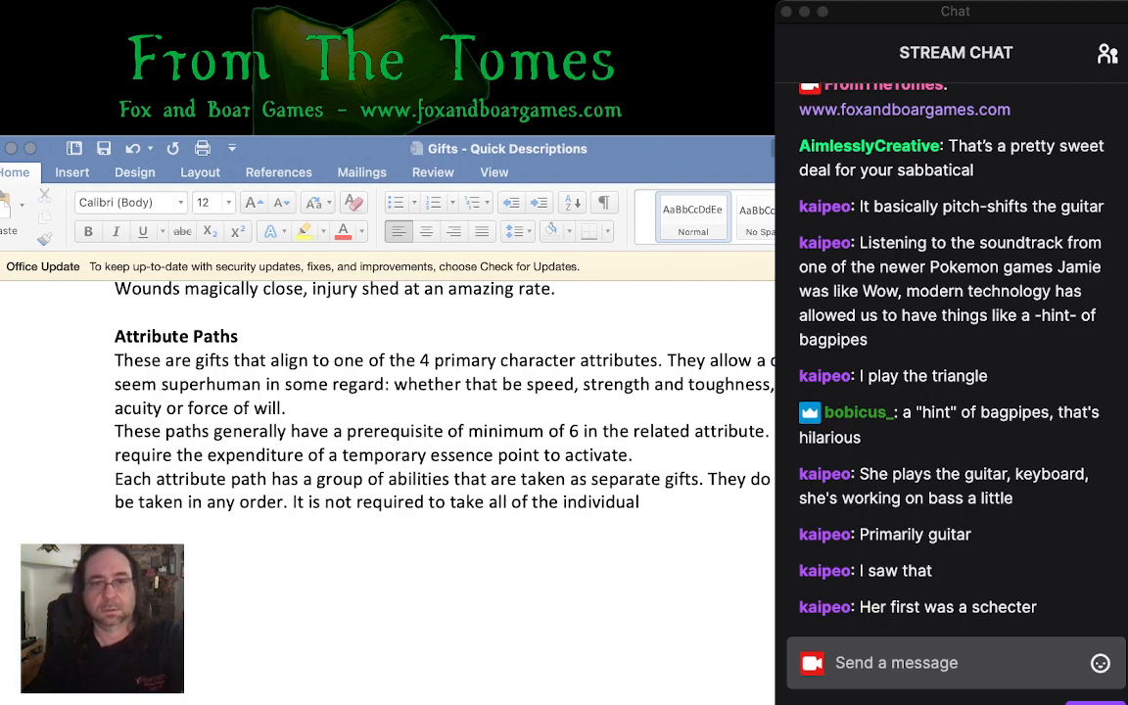
pyautogui.press('super+Tab')
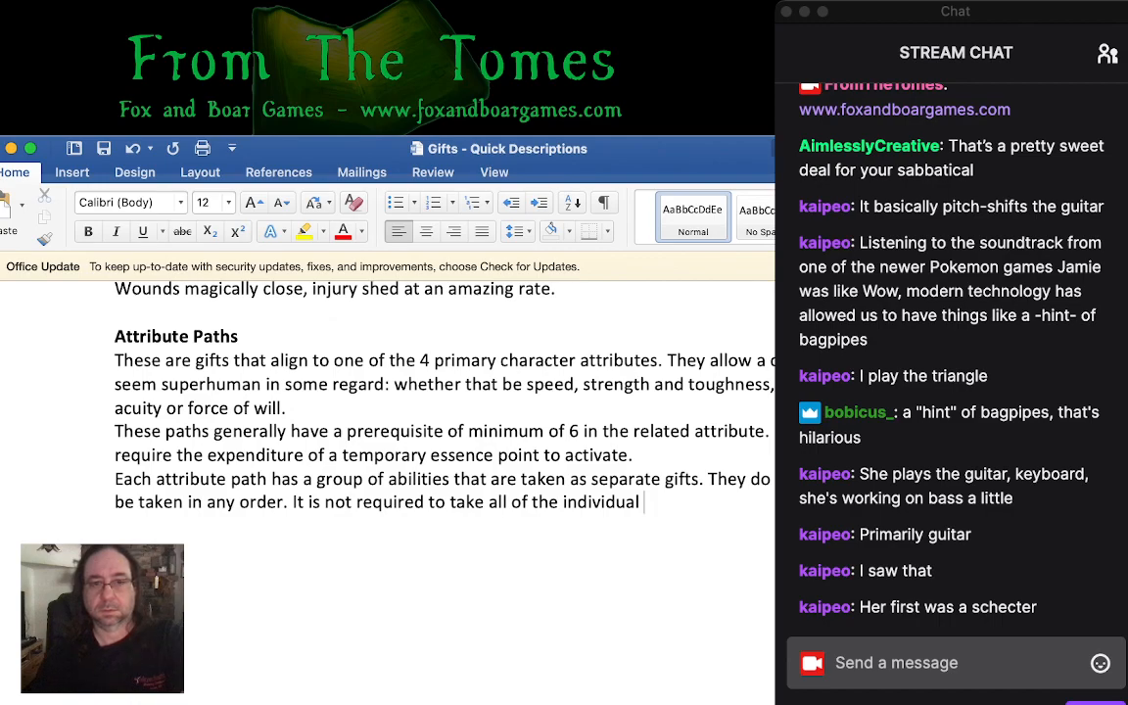
# - Insert "called talents" after "group of abilities" and italicize the word "talents"
pyautogui.click(454, 479)
pyautogui.write('called ')
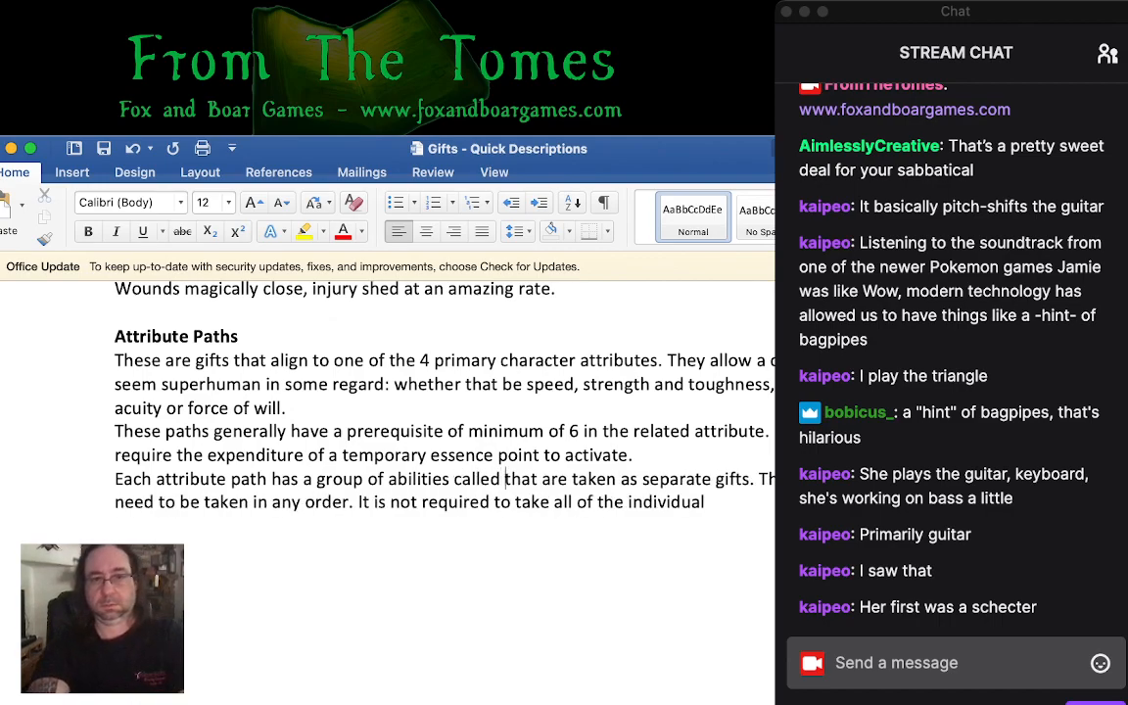
pyautogui.write('tal')
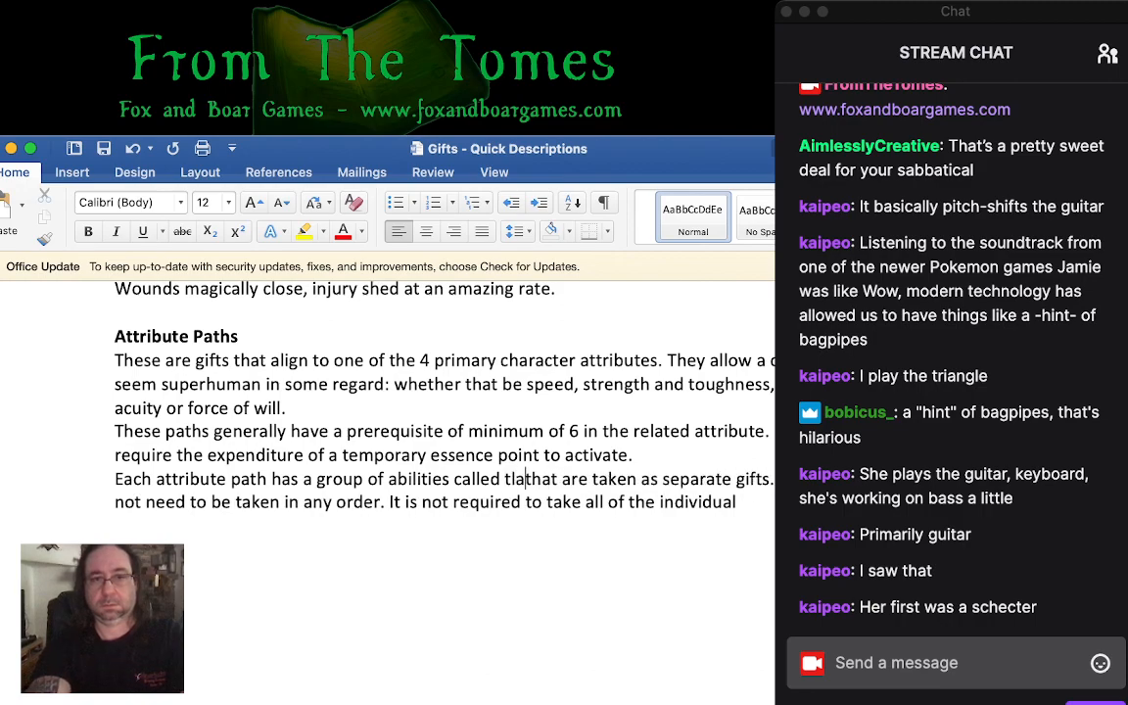
pyautogui.write('ents')
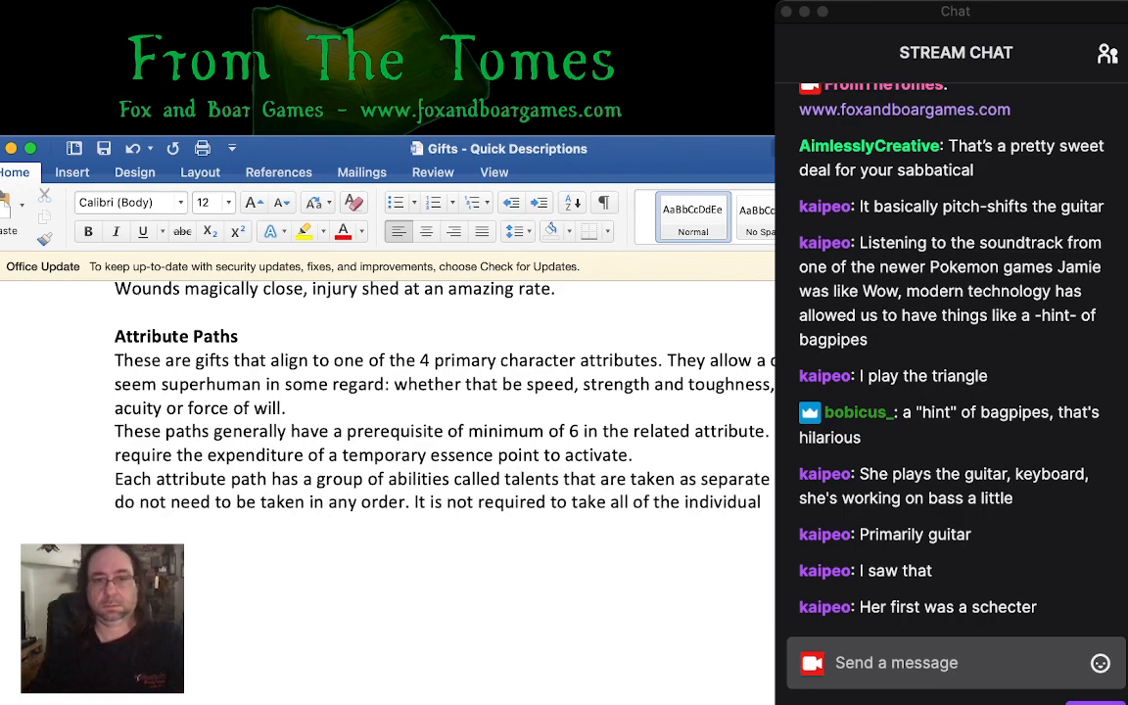
pyautogui.hotkey('alt', 'shift', 'Left')
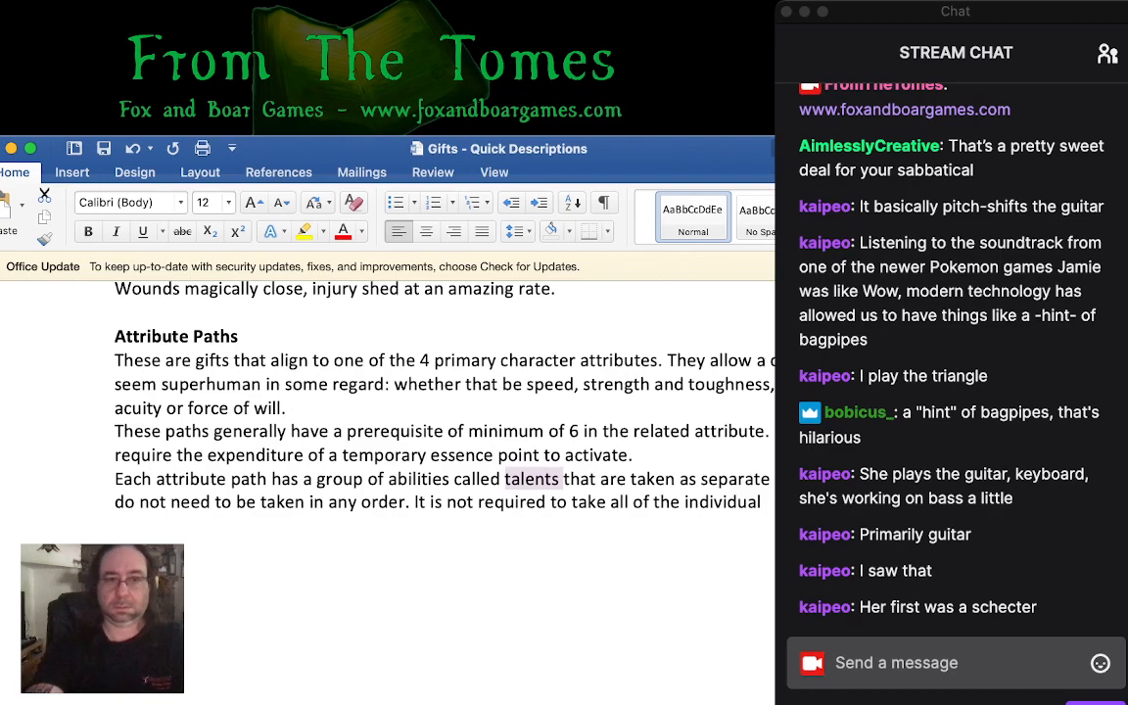
pyautogui.press('super+i')
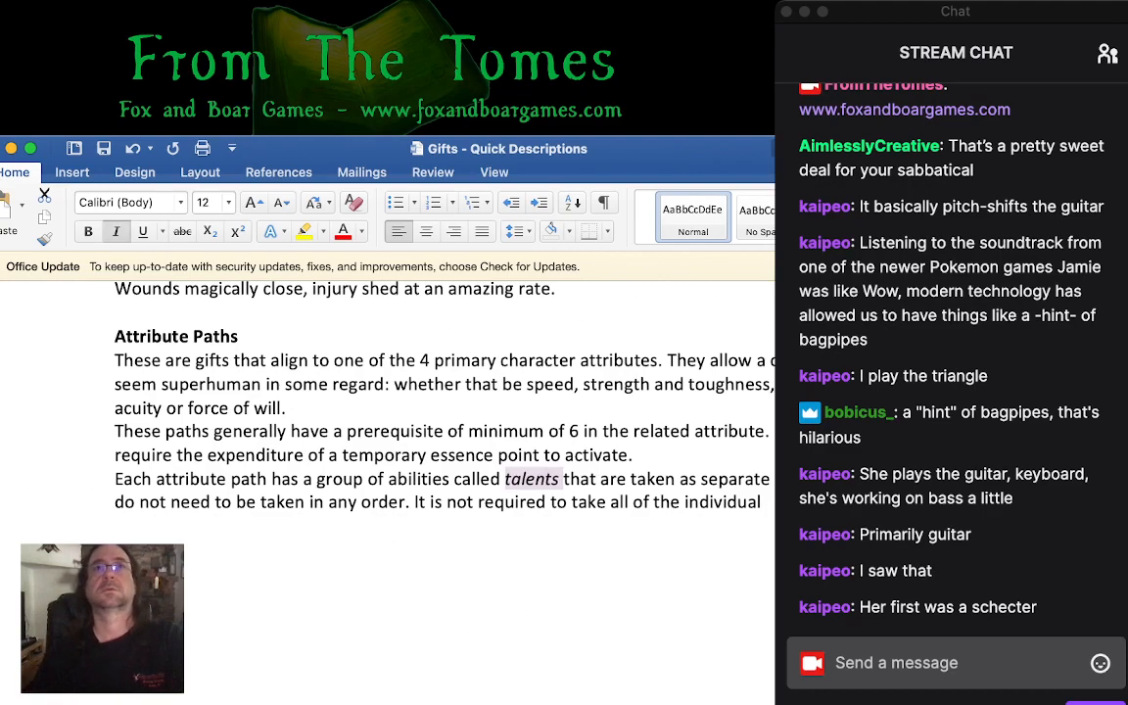
# - Finish the sentence ending in "all of the individual" with "talents within a path."
pyautogui.press('super+Tab')
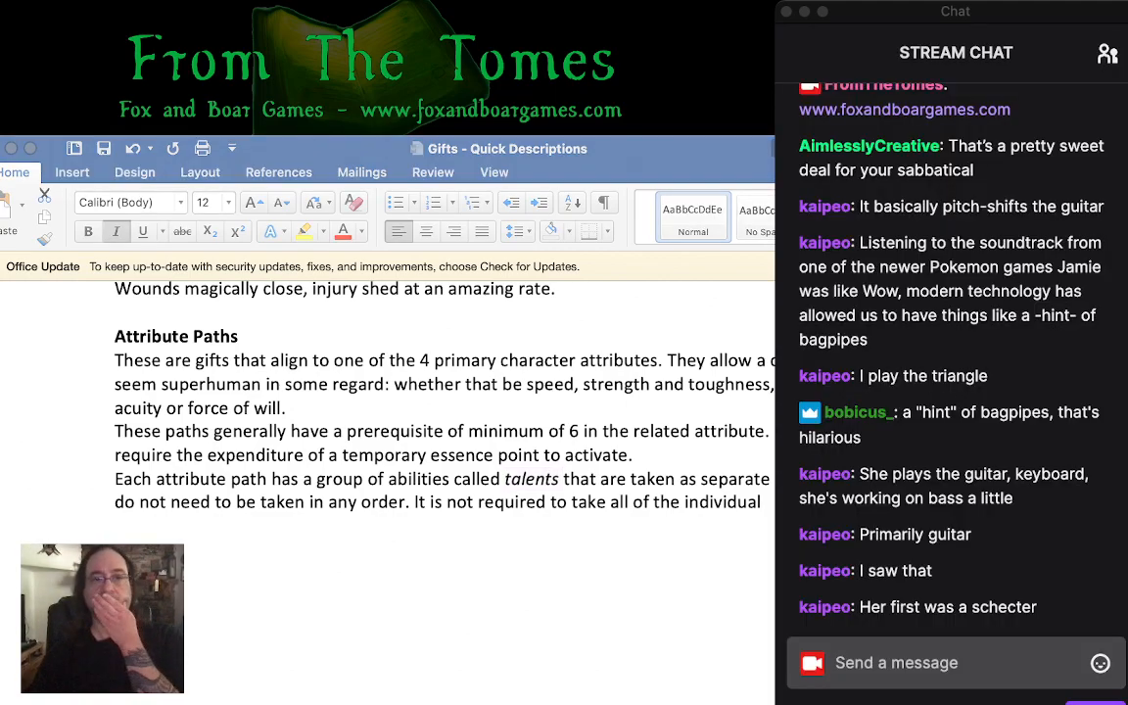
pyautogui.press('super+Tab')
pyautogui.click(766, 502)
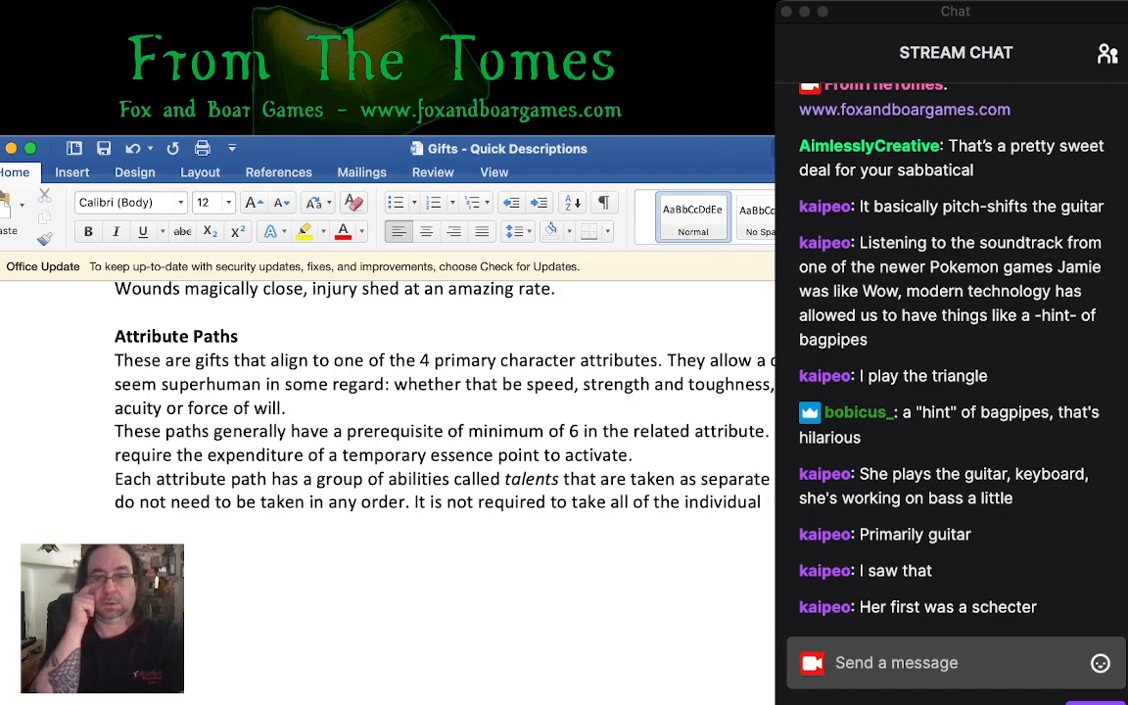
pyautogui.write('ta')
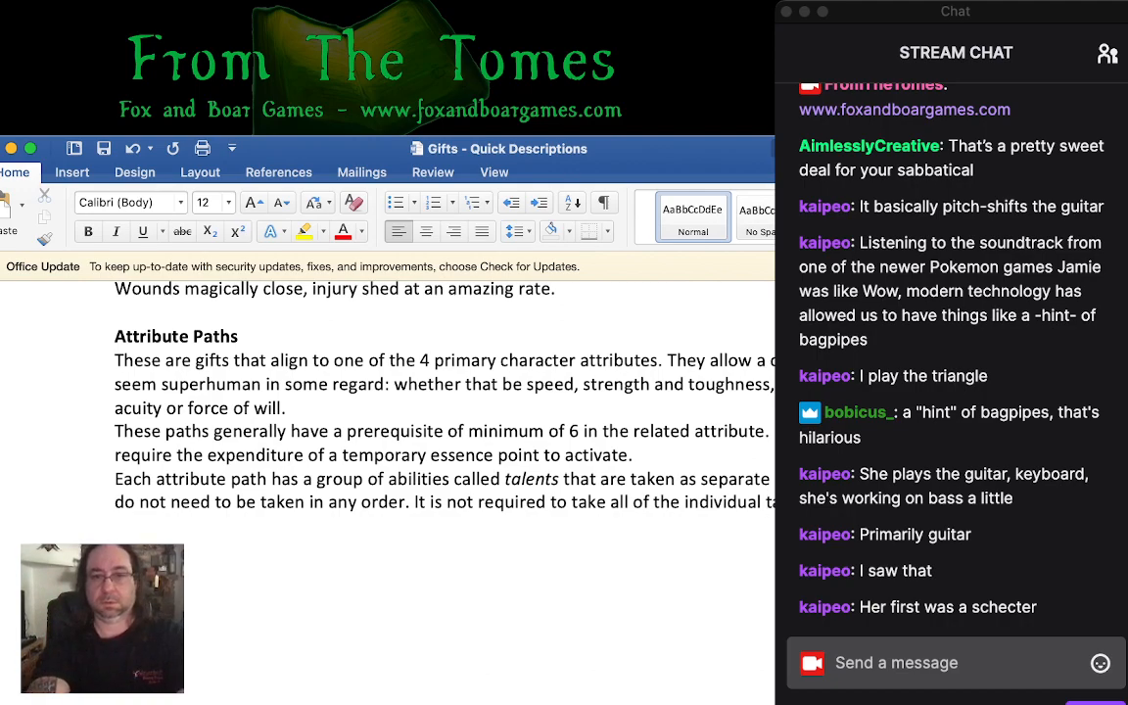
pyautogui.write('lents within a path.')
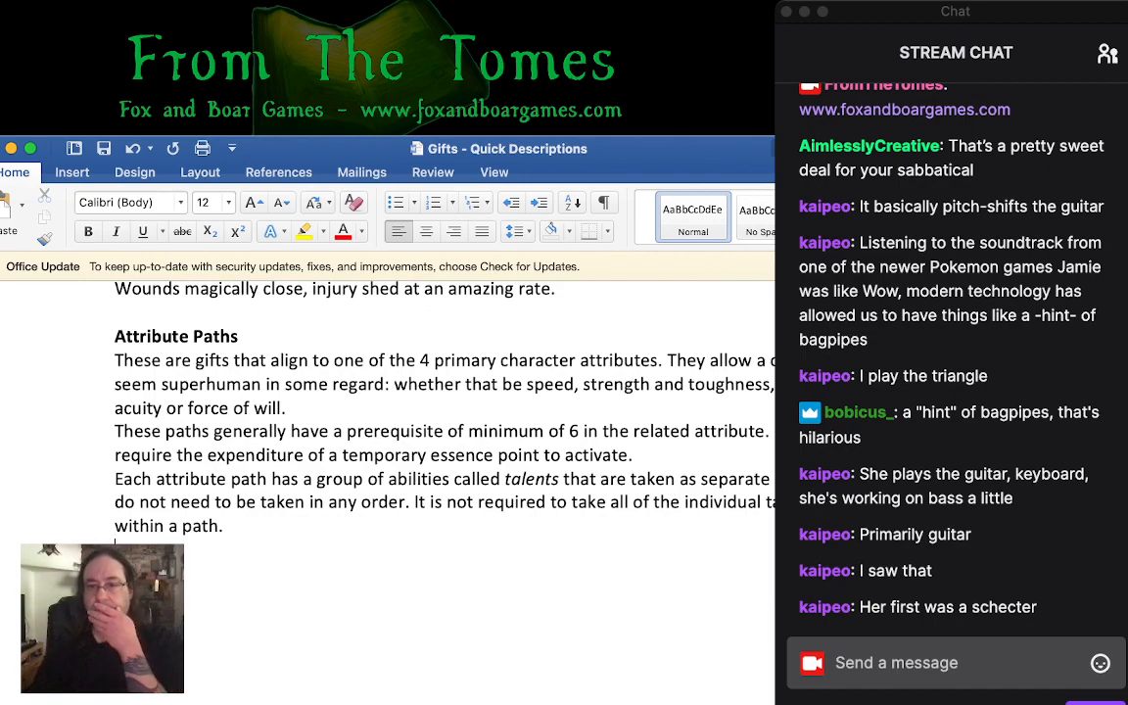
# - Add the closing sentence "There is no restriction governing the investment in multiple Attribute Paths." after "within a path."
pyautogui.press('super+Tab')
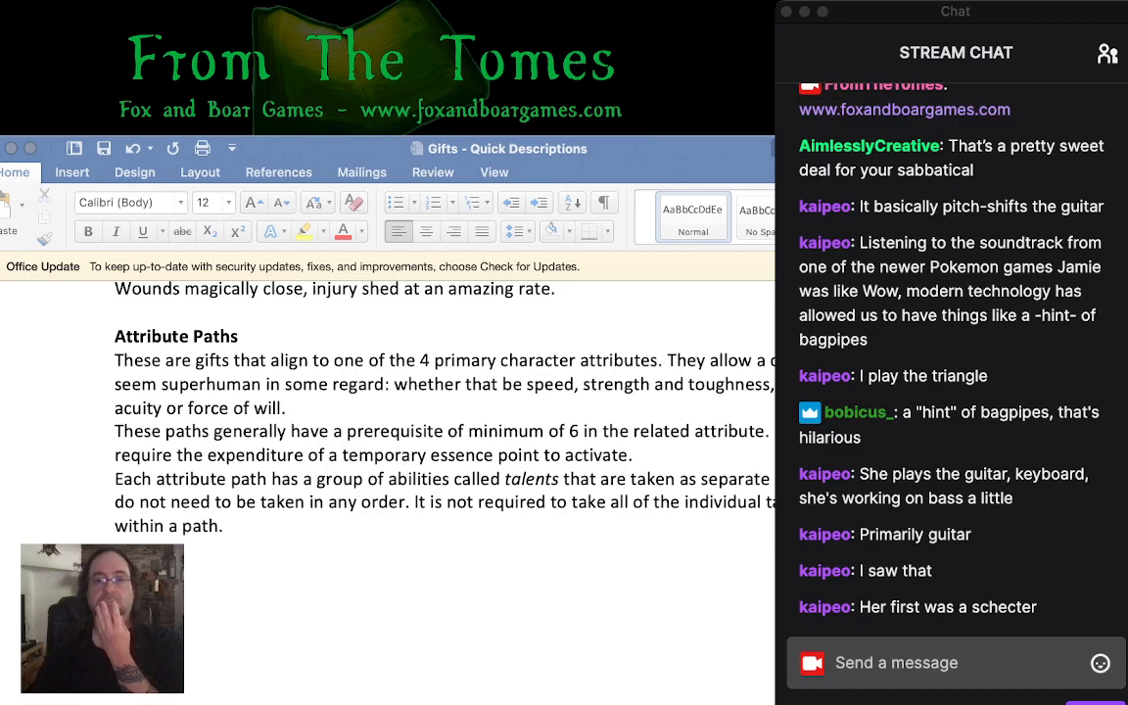
pyautogui.press('super+Tab')
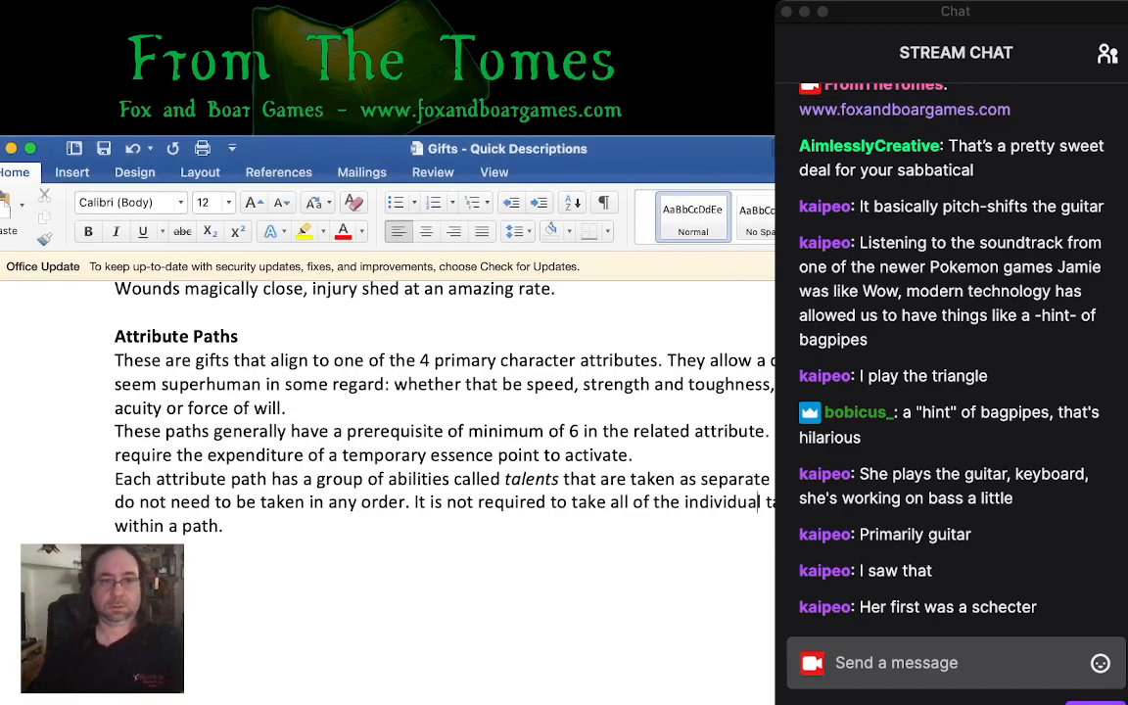
pyautogui.write('There ')
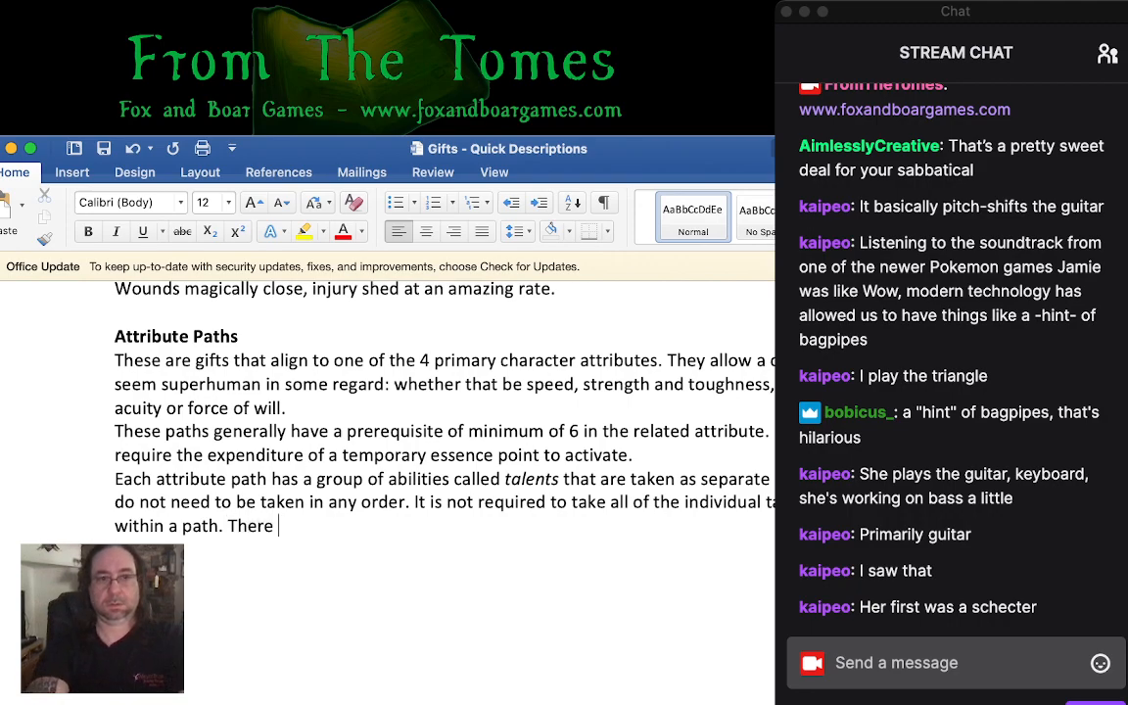
pyautogui.write('is no restric')
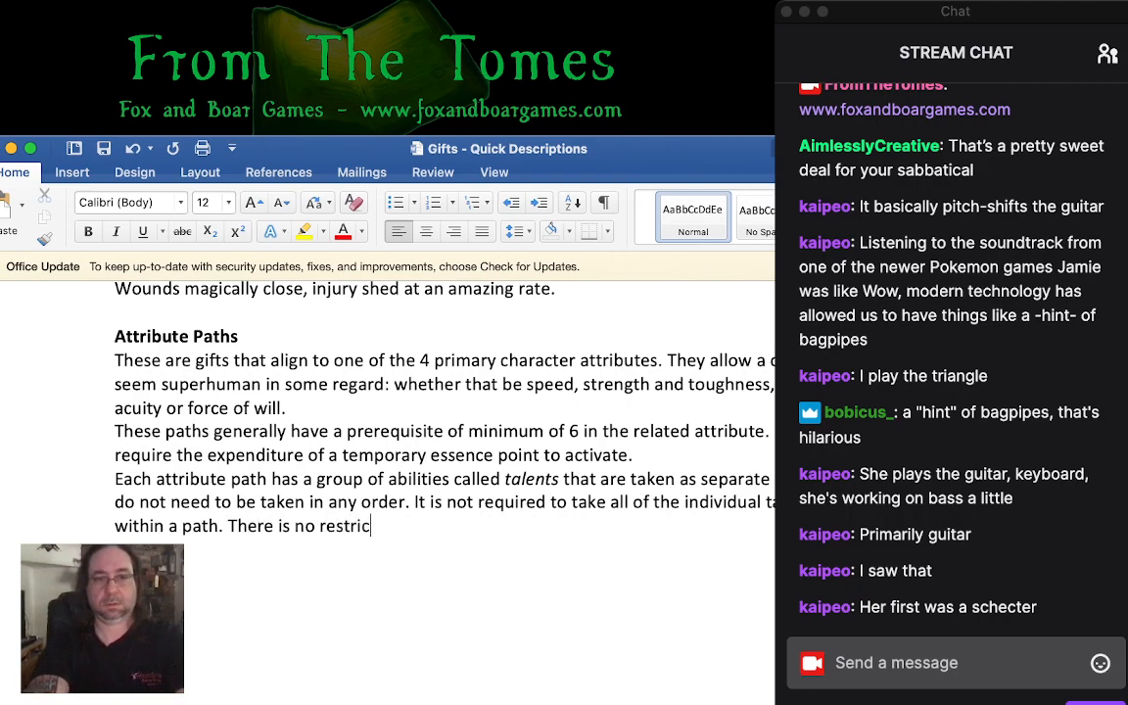
pyautogui.write('tion on')
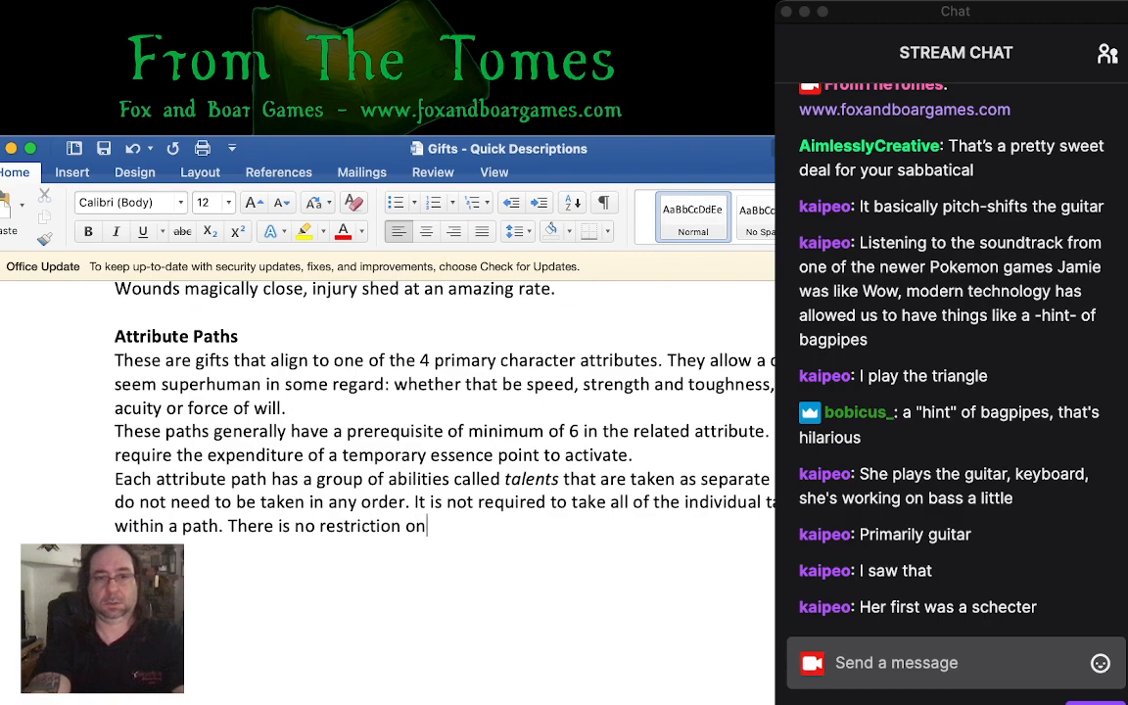
pyautogui.press('BackSpace')
pyautogui.press('BackSpace')
pyautogui.write('governing ')
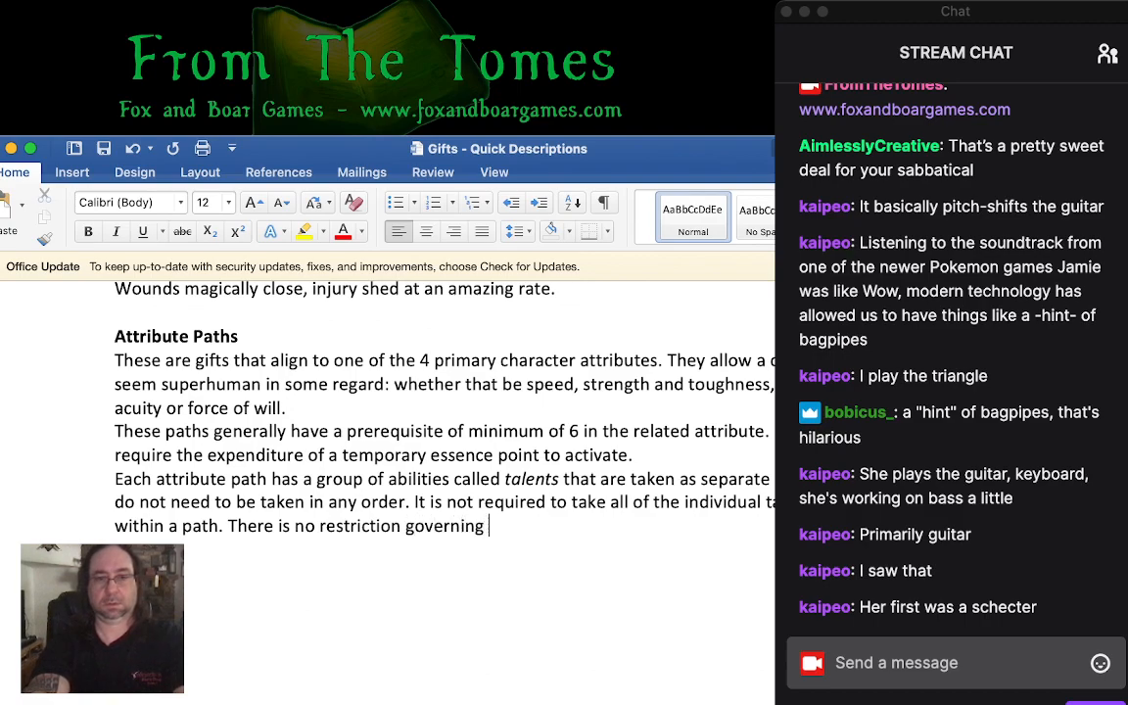
pyautogui.write('the investm')
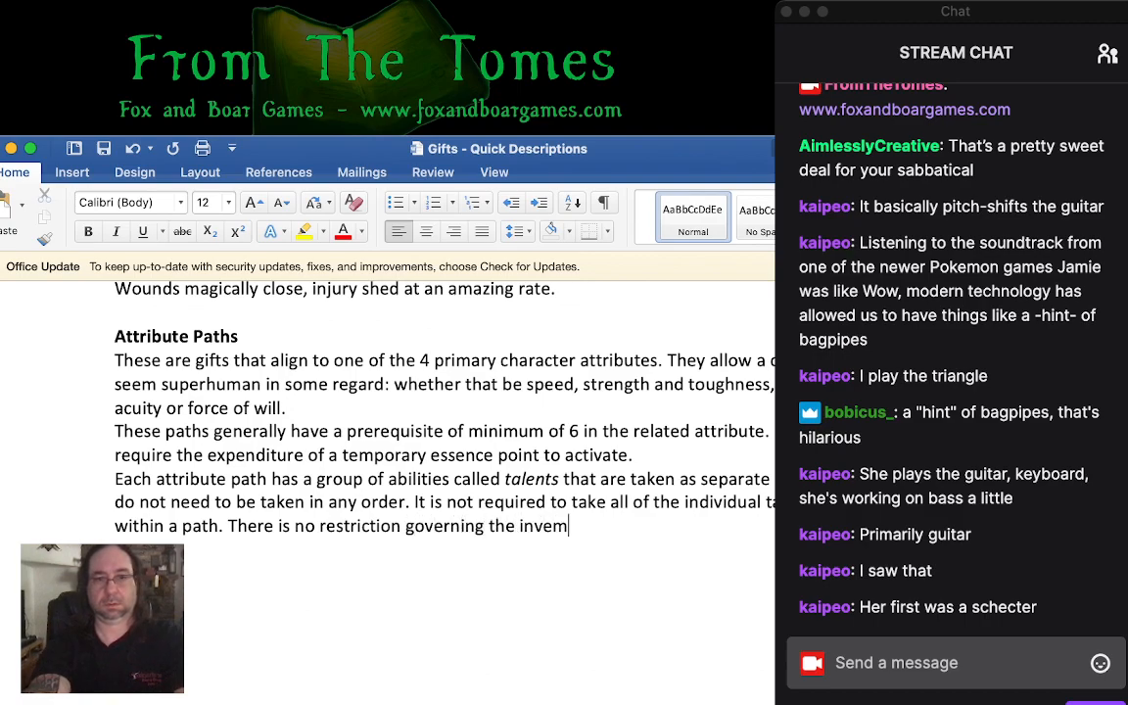
pyautogui.write('ent in mu')
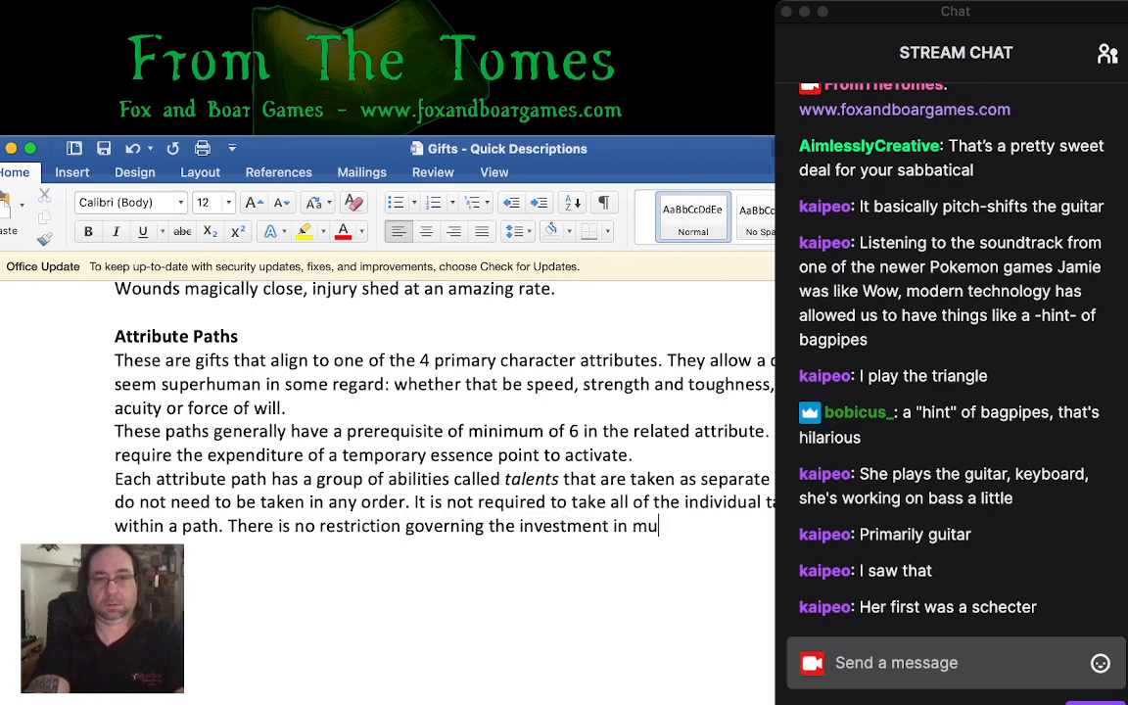
pyautogui.write('ltiole')
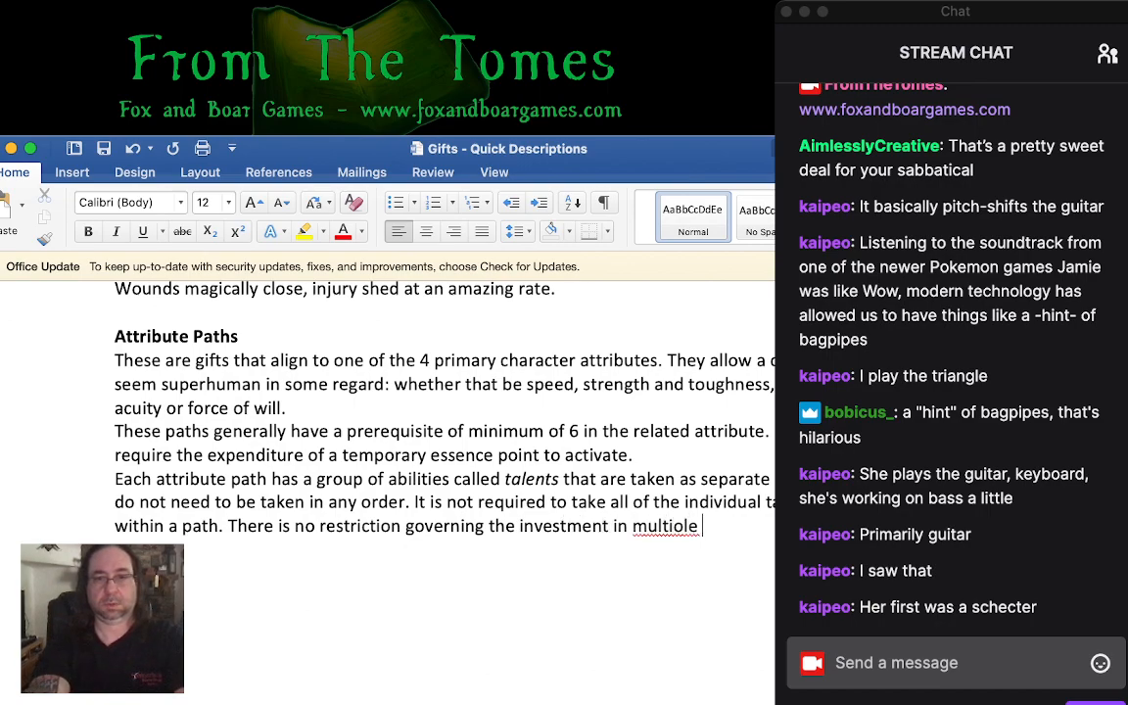
pyautogui.press('BackSpace')
pyautogui.press('BackSpace')
pyautogui.press('BackSpace')
pyautogui.write('ple ')
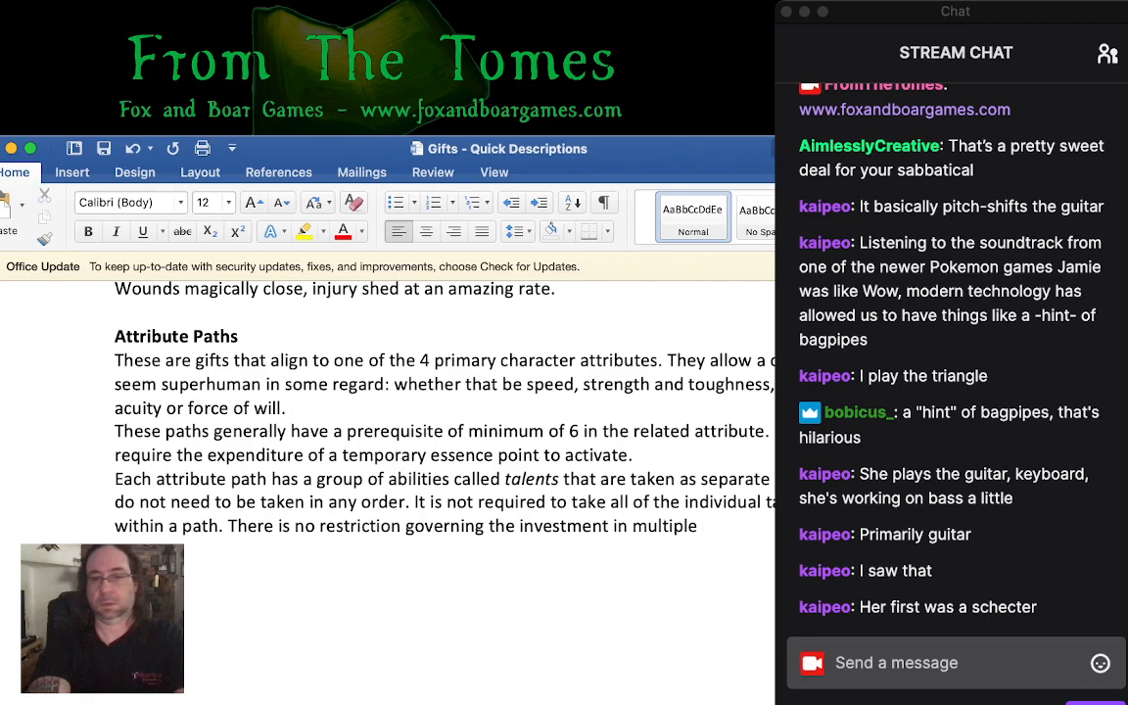
pyautogui.write('Attribute')
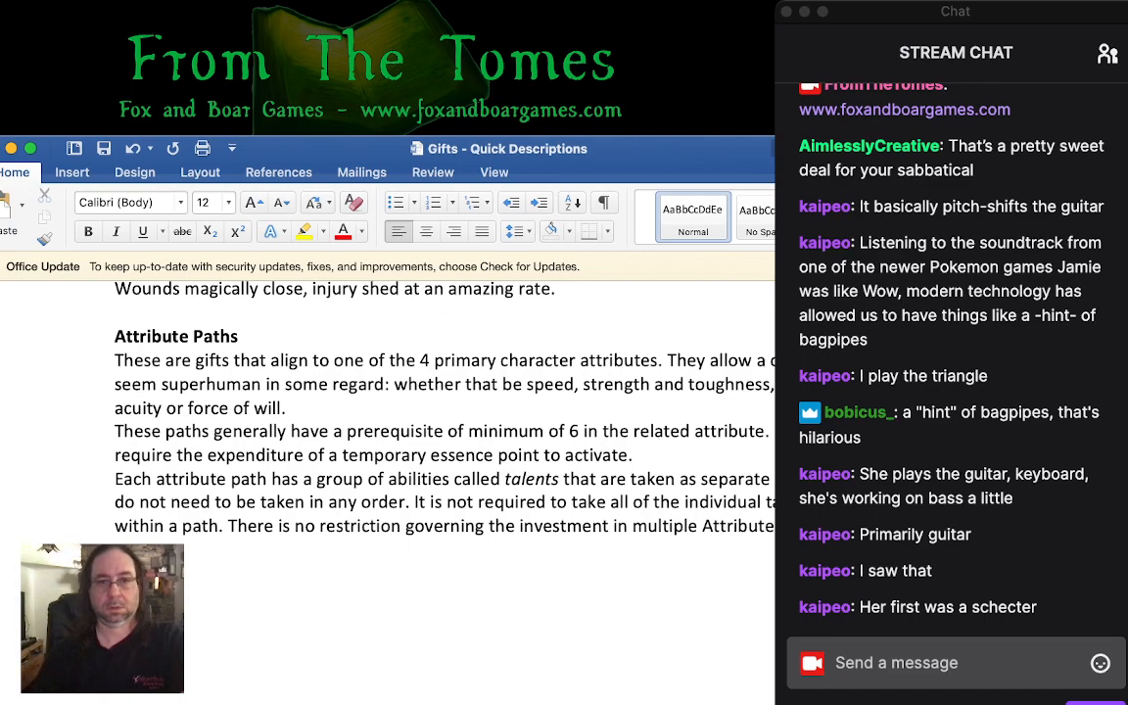
# - Remove the sentence starting with "Each attribute path has a group of abilities" and join the remaining text to the preceding paragraph after "to activate."
pyautogui.moveTo(847, 480); pyautogui.dragTo(114, 480)
pyautogui.press('BackSpace')
pyautogui.press('BackSpace')
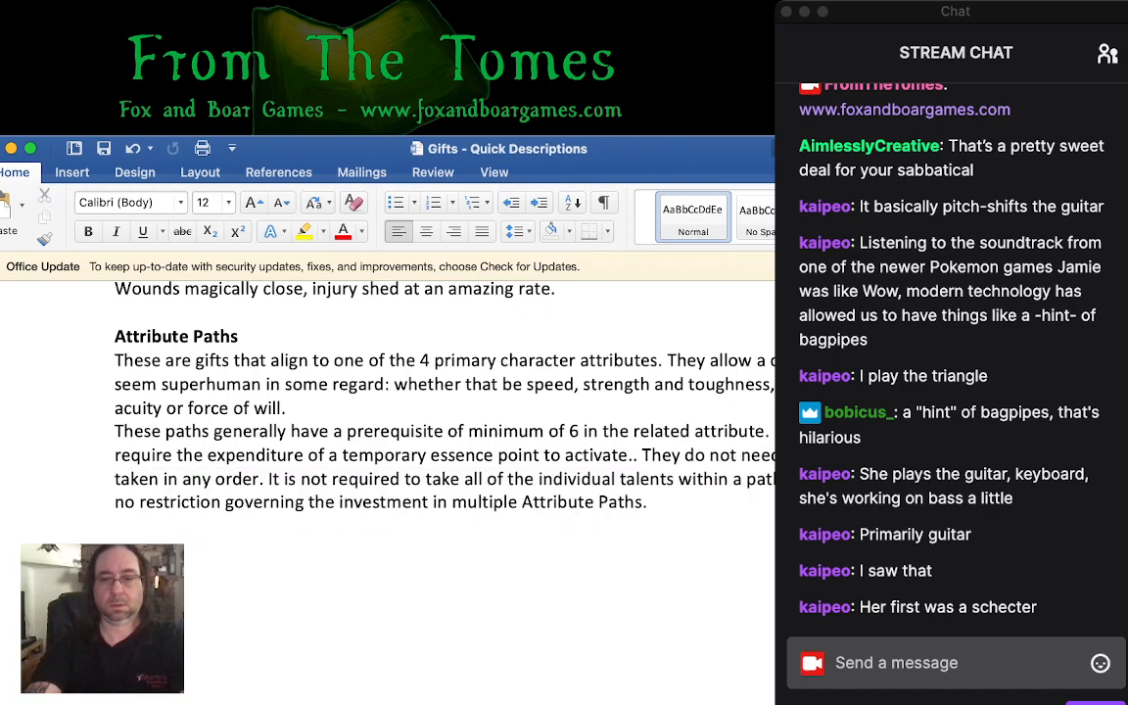
pyautogui.press('BackSpace')
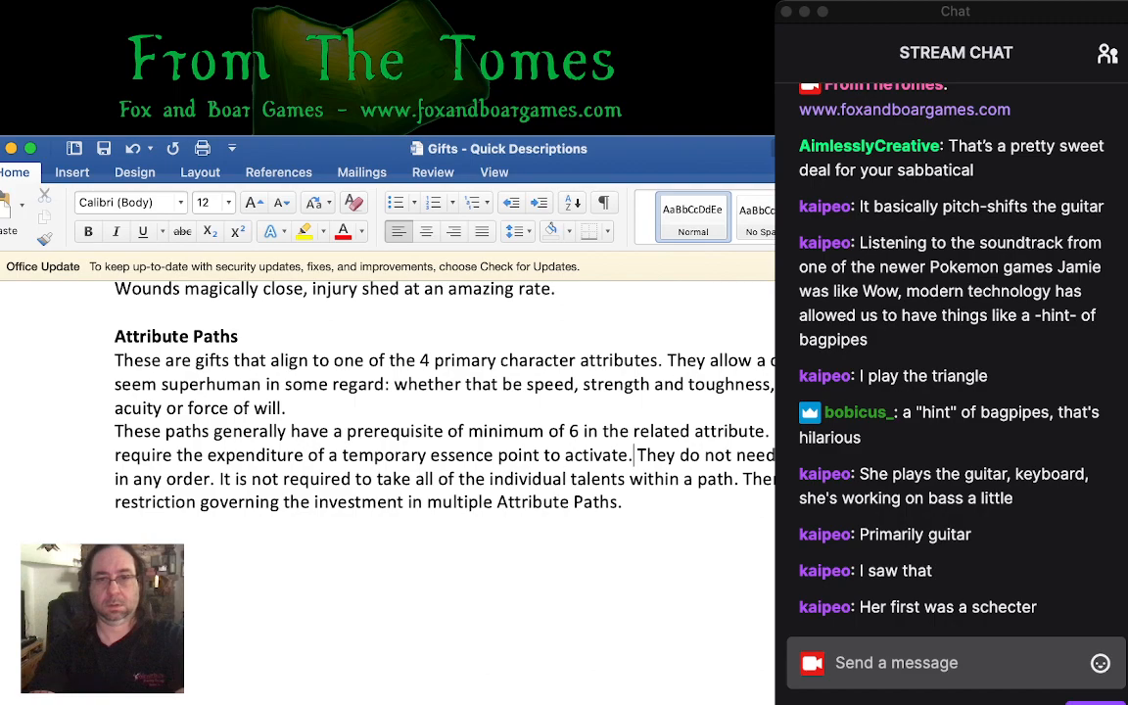
# - Replace "They" before "do not need to be taken in any order" with "Individual Talents" and start a new paragraph there
pyautogui.doubleClick(657, 455)
pyautogui.write('Individual ')
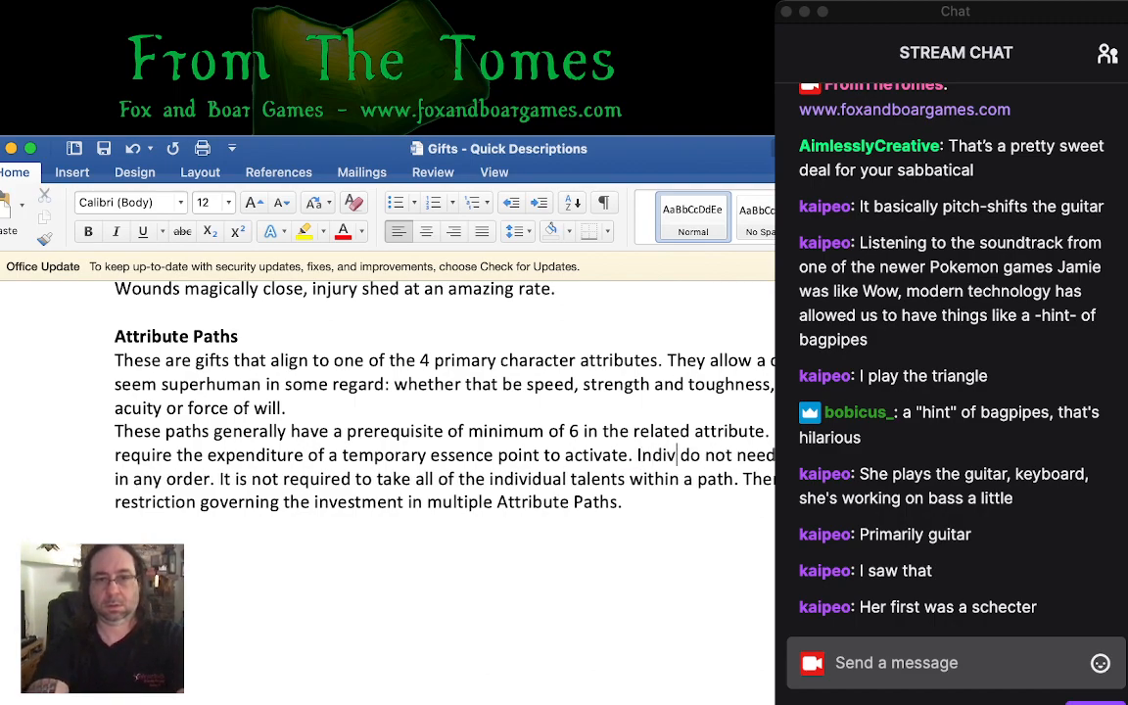
pyautogui.write('Tla')
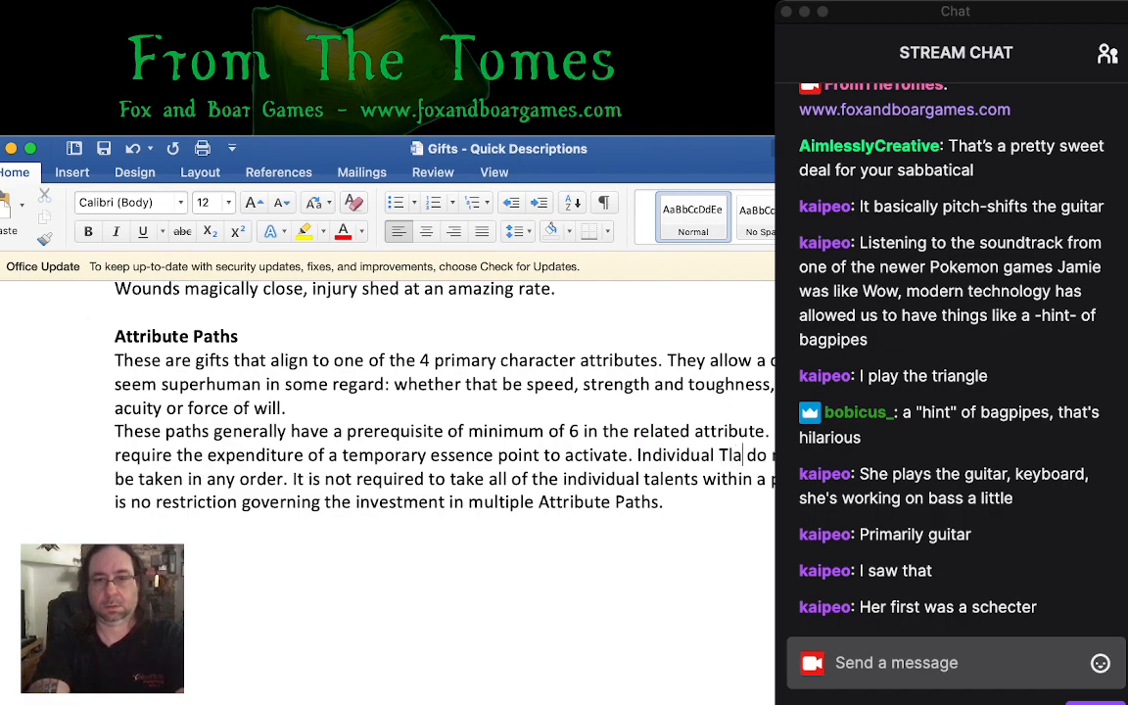
pyautogui.press('BackSpace')
pyautogui.press('BackSpace')
pyautogui.write('alents')
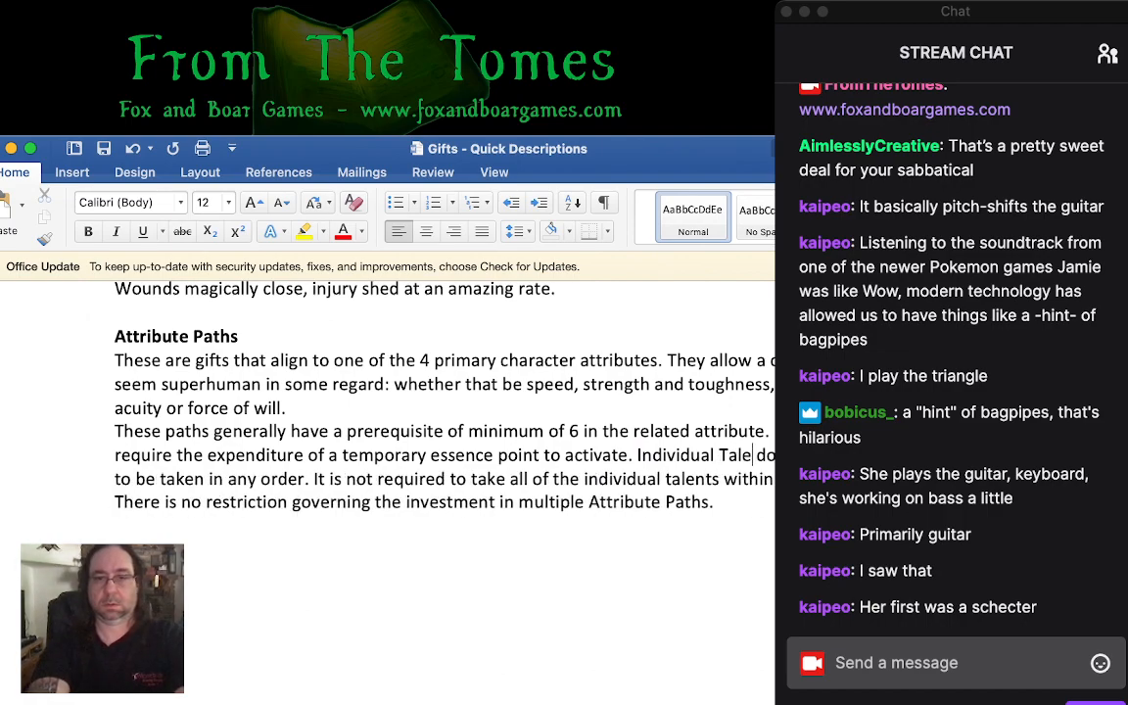
pyautogui.click(637, 455)
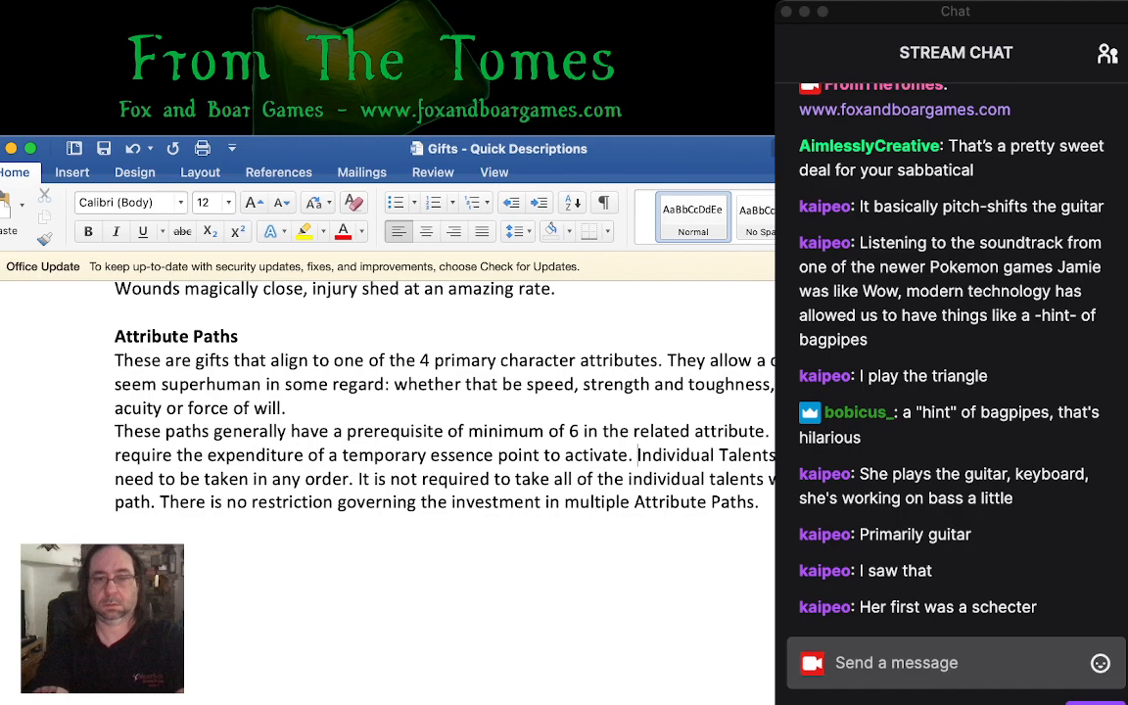
pyautogui.press('Return')
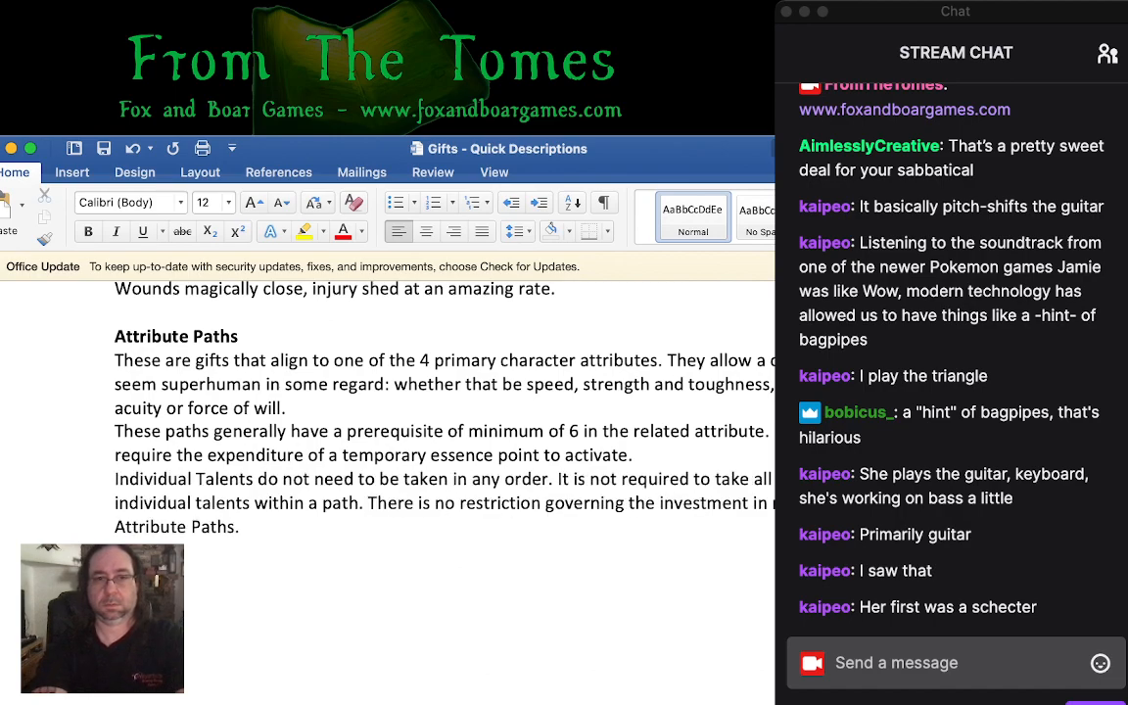
# - Paste the cut text beginning "Each attribute path has a group of abilities called talents" after "force of will." in the first Attribute Paths paragraph
pyautogui.click(286, 408)
pyautogui.press('super+v')
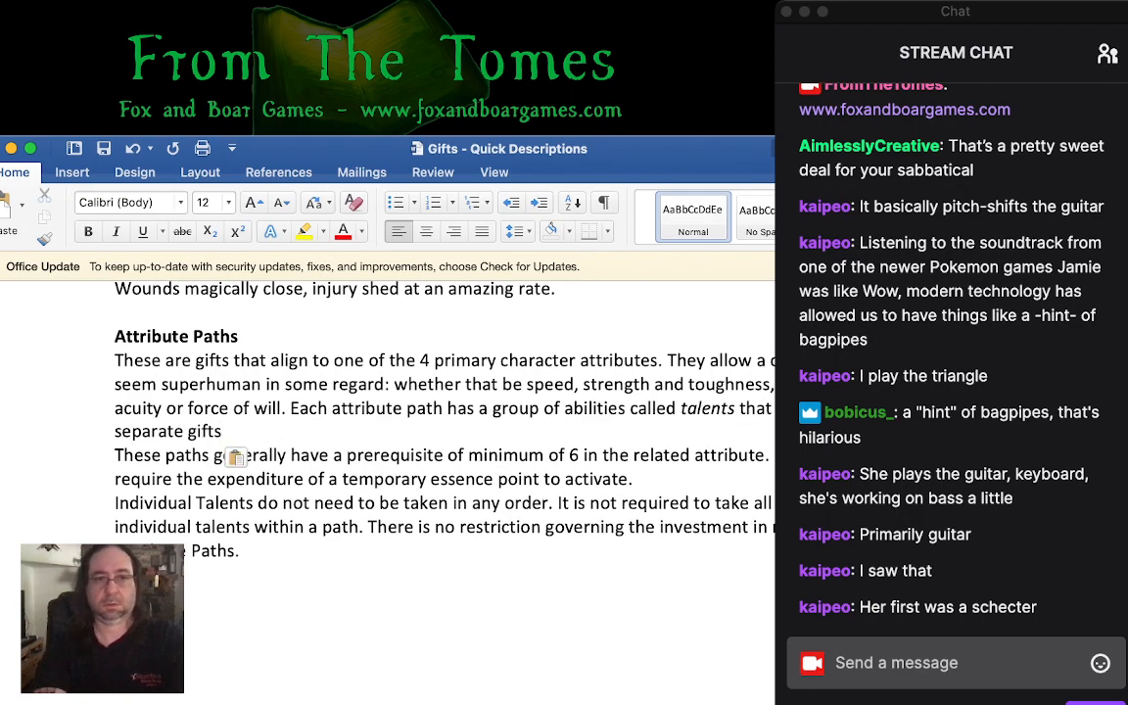
pyautogui.click(290, 408)
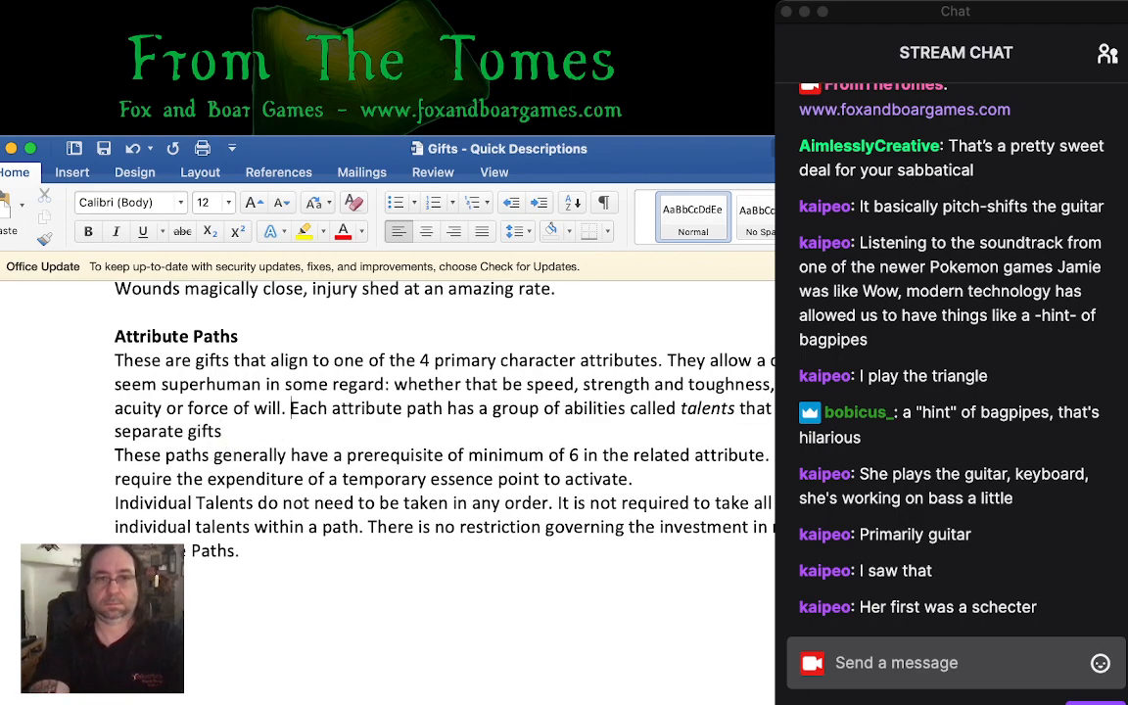
pyautogui.write('=')
pyautogui.press('BackSpace')
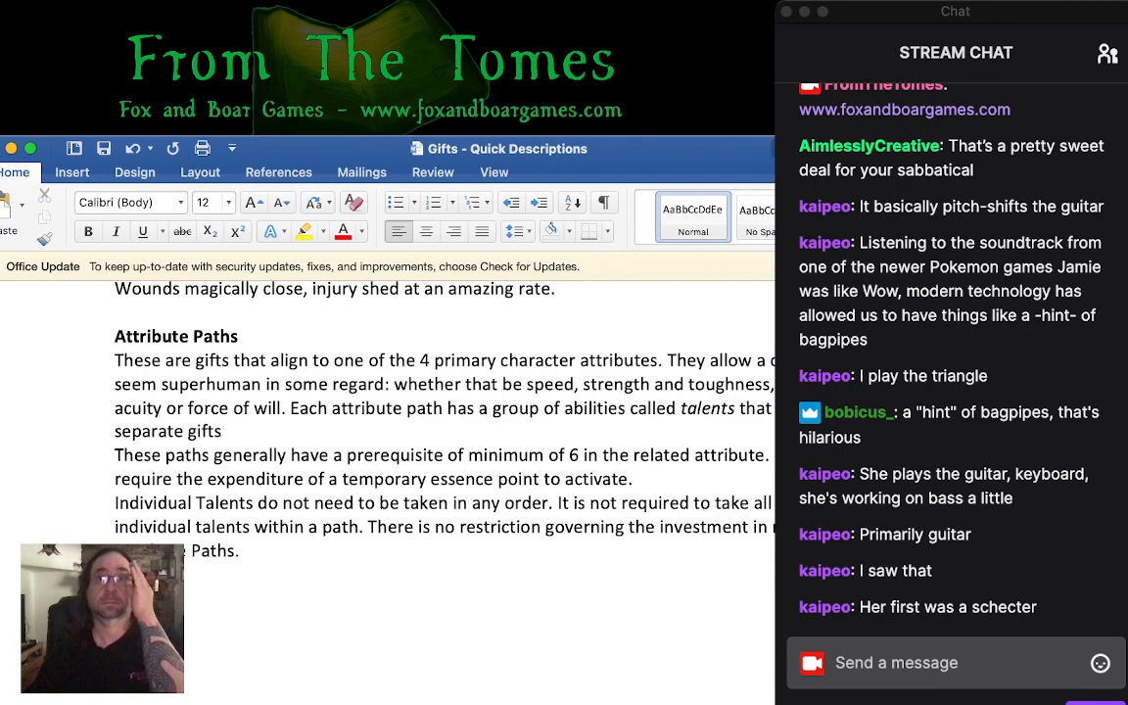
pyautogui.press('super+Tab')
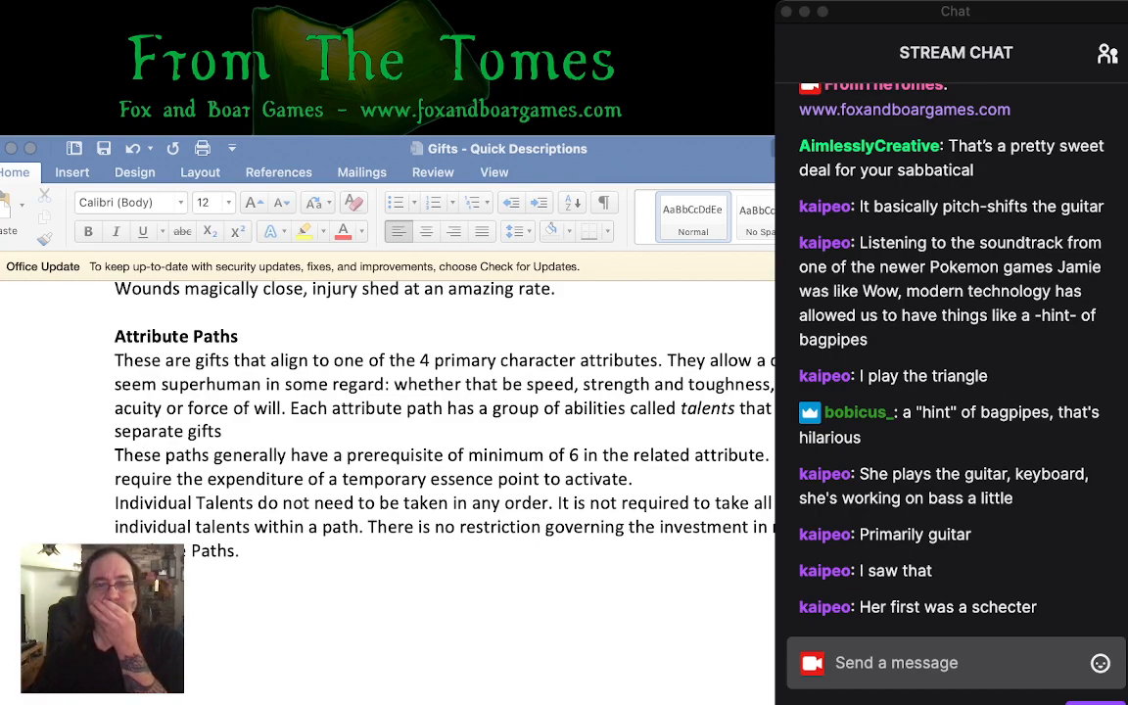
pyautogui.press('super+Tab')
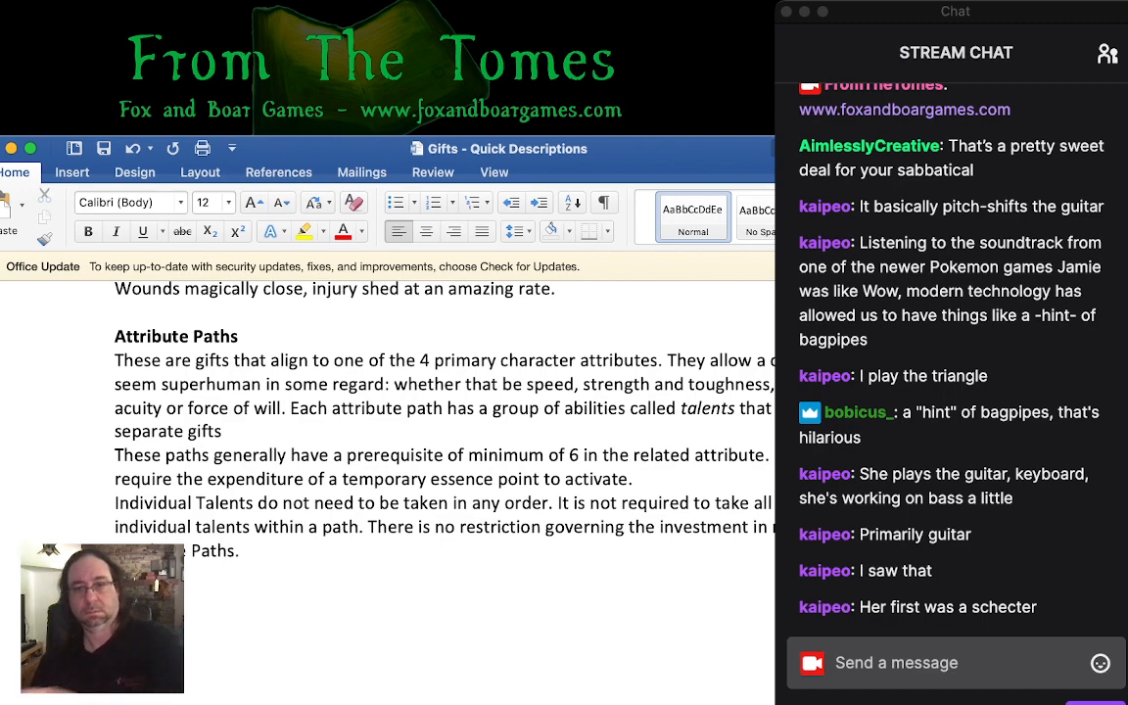
pyautogui.press('super+Tab')
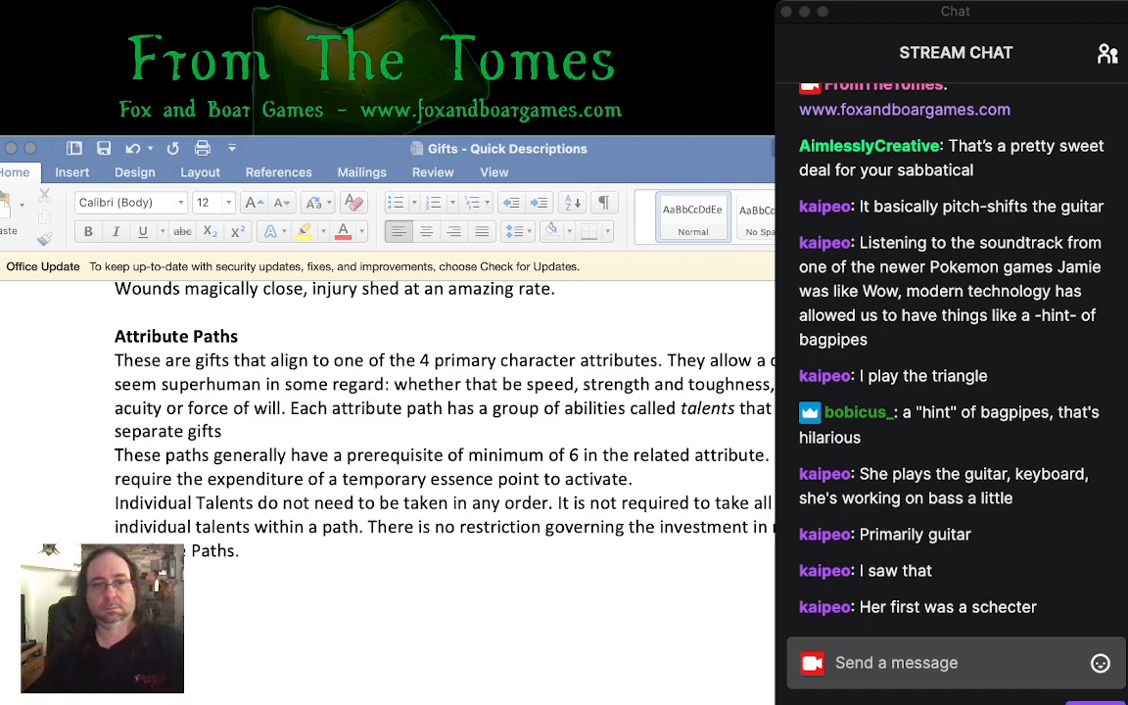
pyautogui.press('super+Tab')
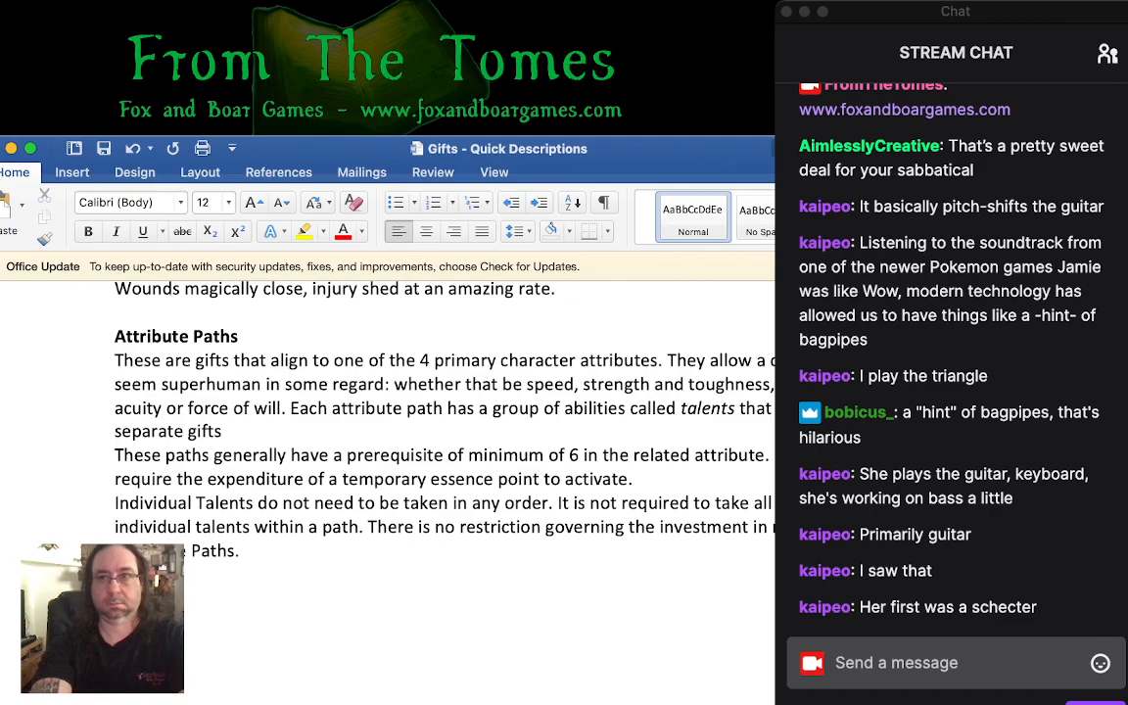
# - Add the entry "The Iron Man Path" below the Attribute Paths rules with the description "Flesh can be as strong as steel."
pyautogui.write('Man Path')
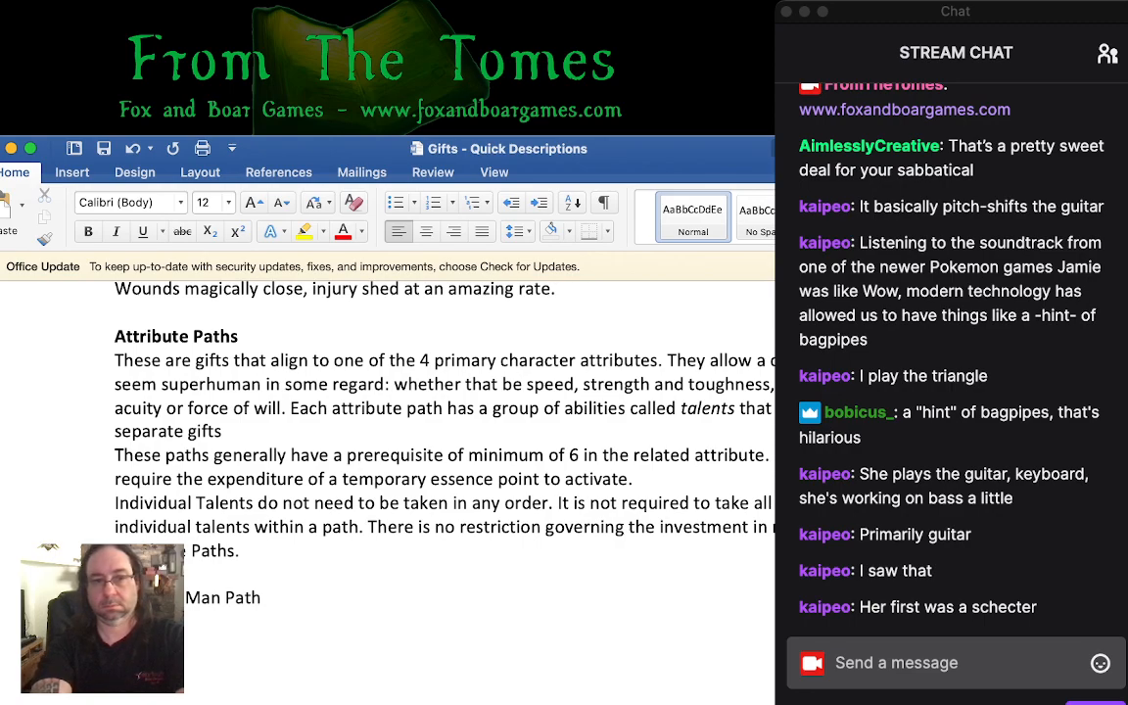
pyautogui.write('be as ')
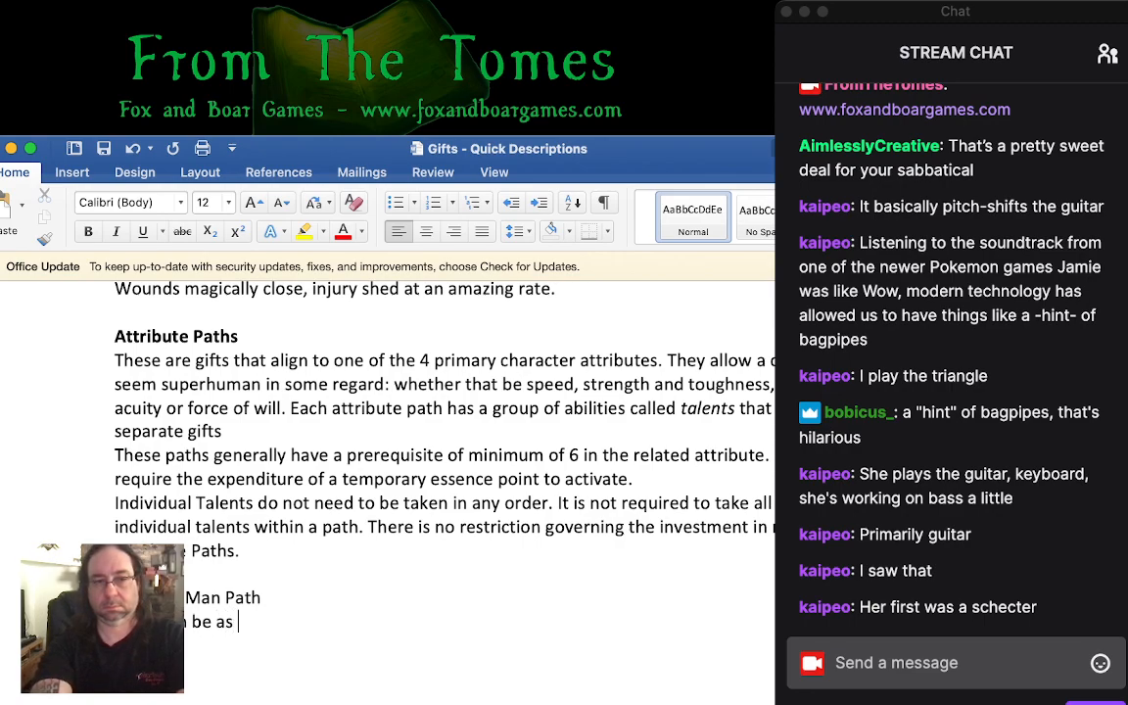
pyautogui.write('strong as steel.')
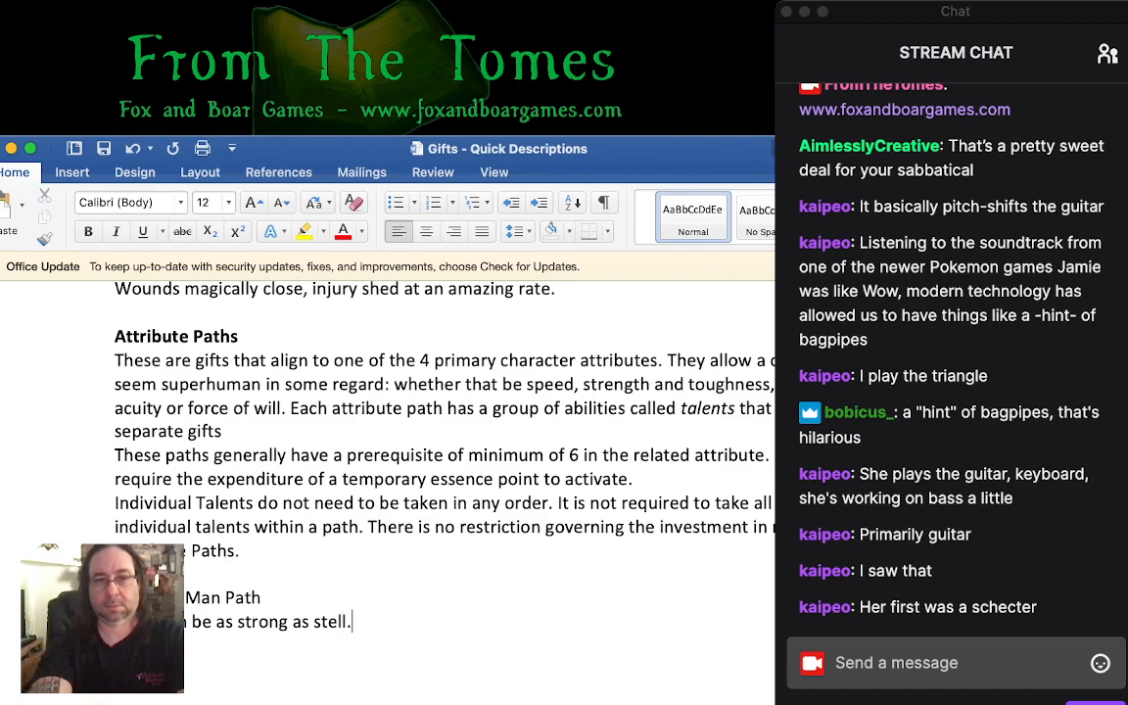
pyautogui.press('BackSpace')
pyautogui.press('BackSpace')
pyautogui.press('BackSpace')
pyautogui.write('el.')
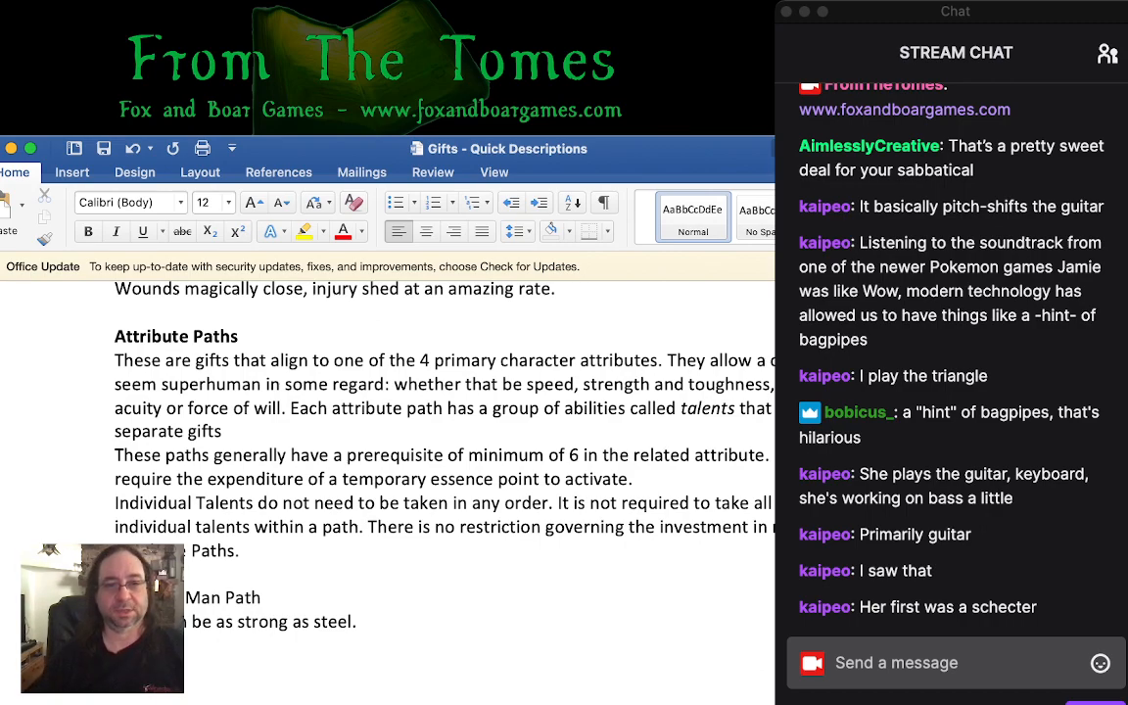
pyautogui.scroll(-3, 391, 440)
pyautogui.scroll(5, 392, 440)
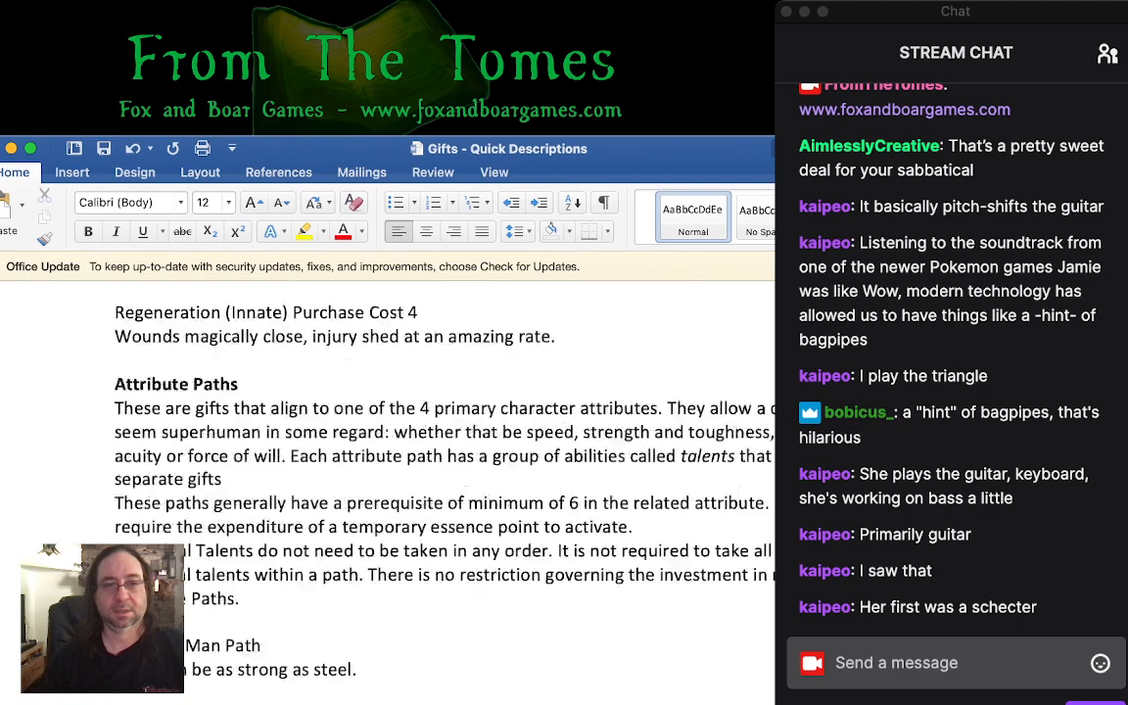
pyautogui.scroll(-5, 391, 440)
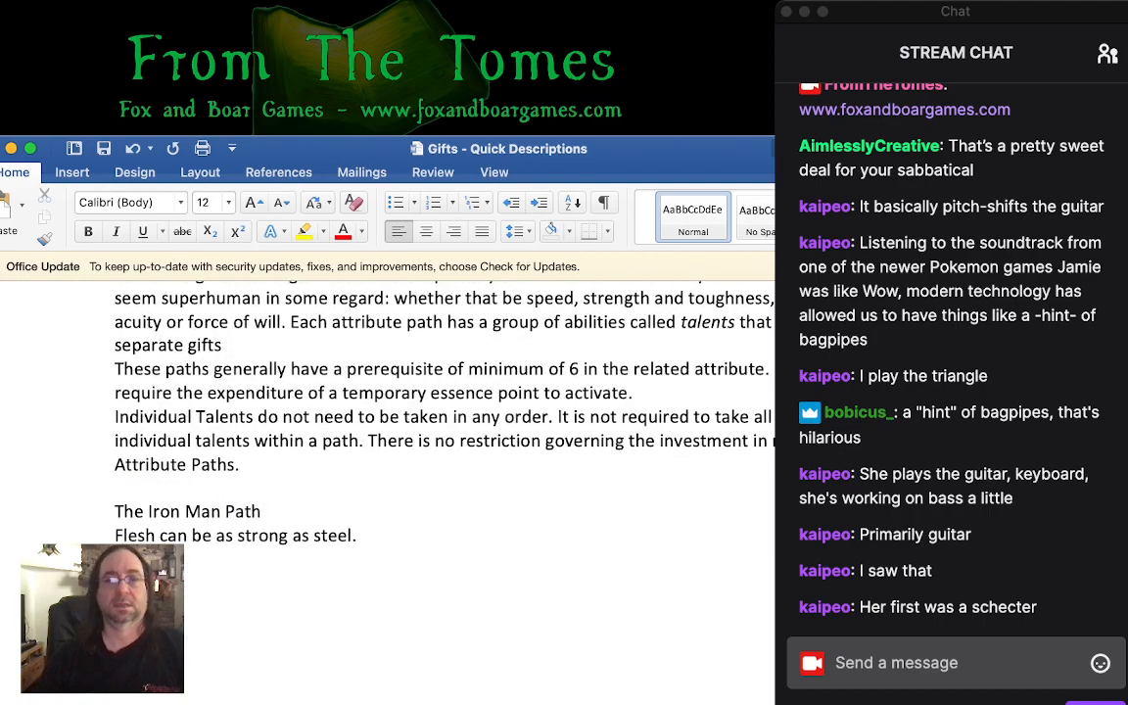
pyautogui.press('super+Tab')
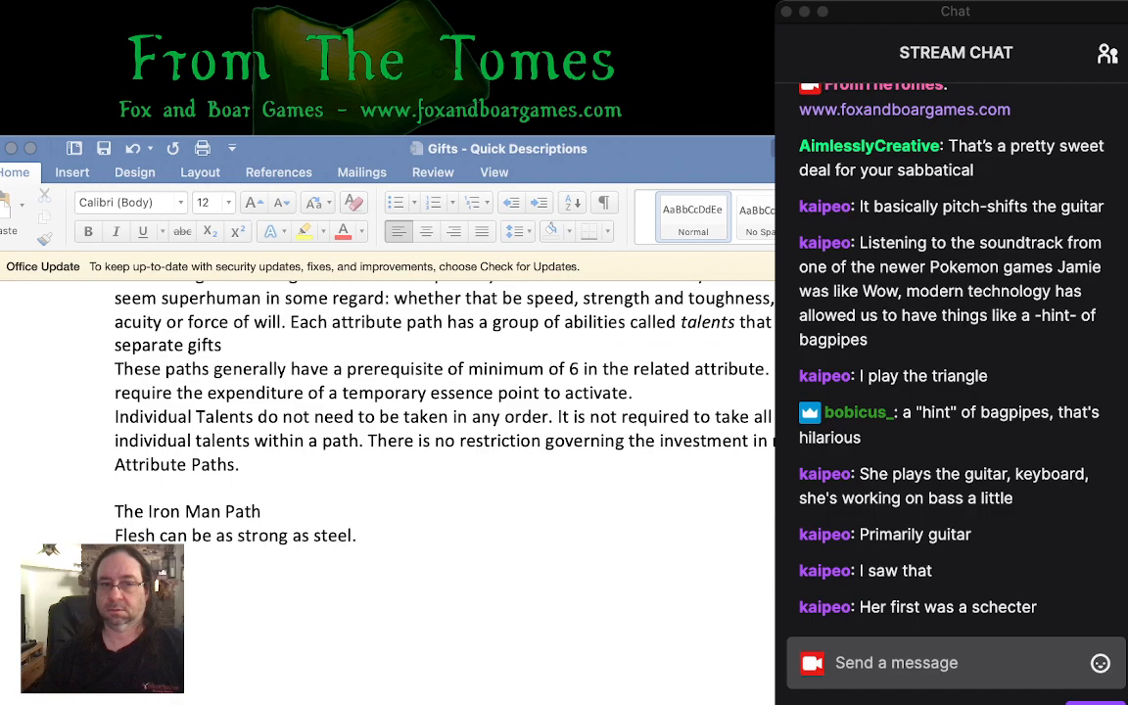
pyautogui.press('super+Tab')
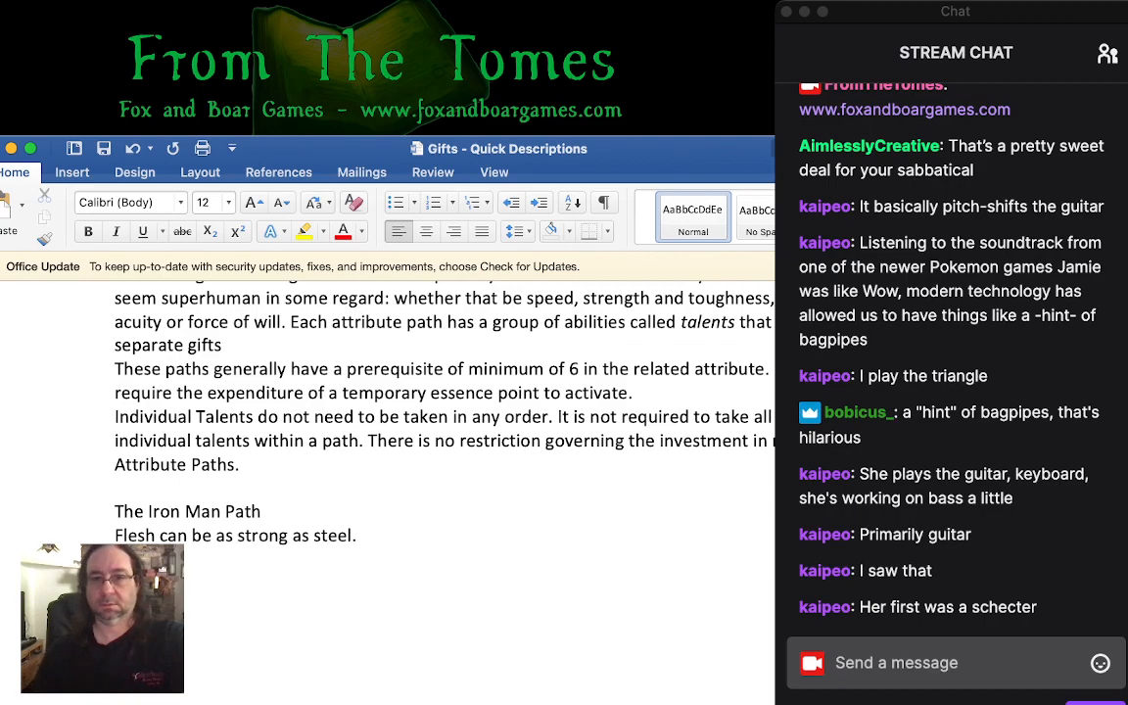
pyautogui.press('super+Tab')
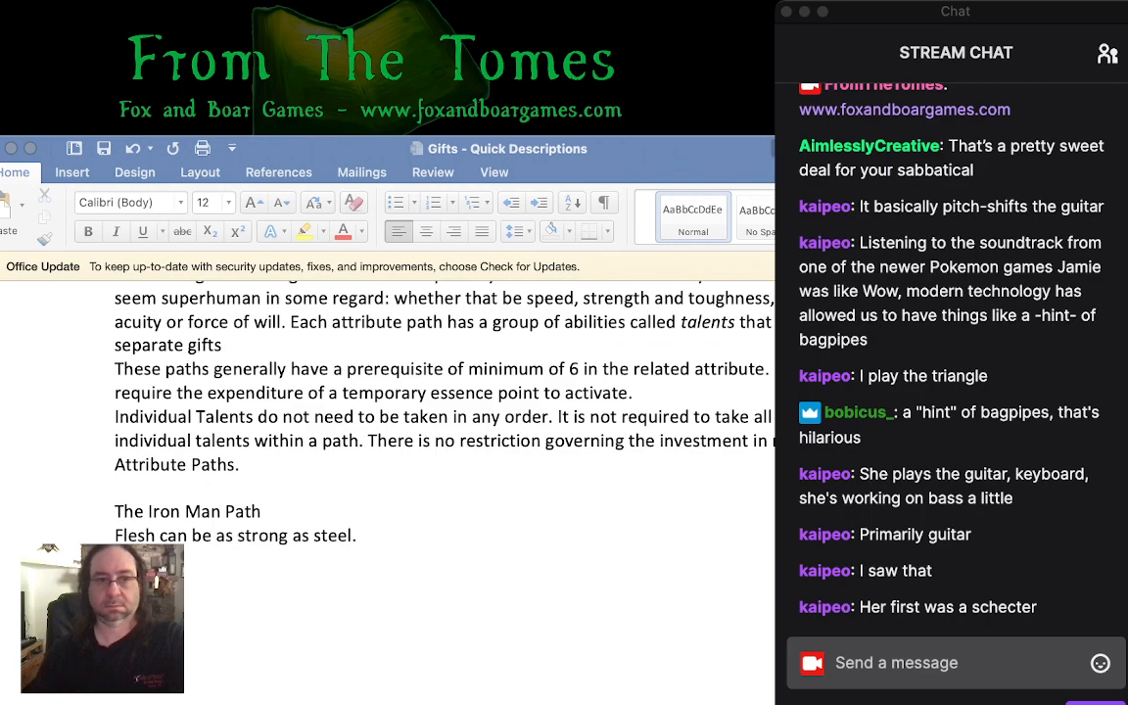
pyautogui.press('super+Tab')
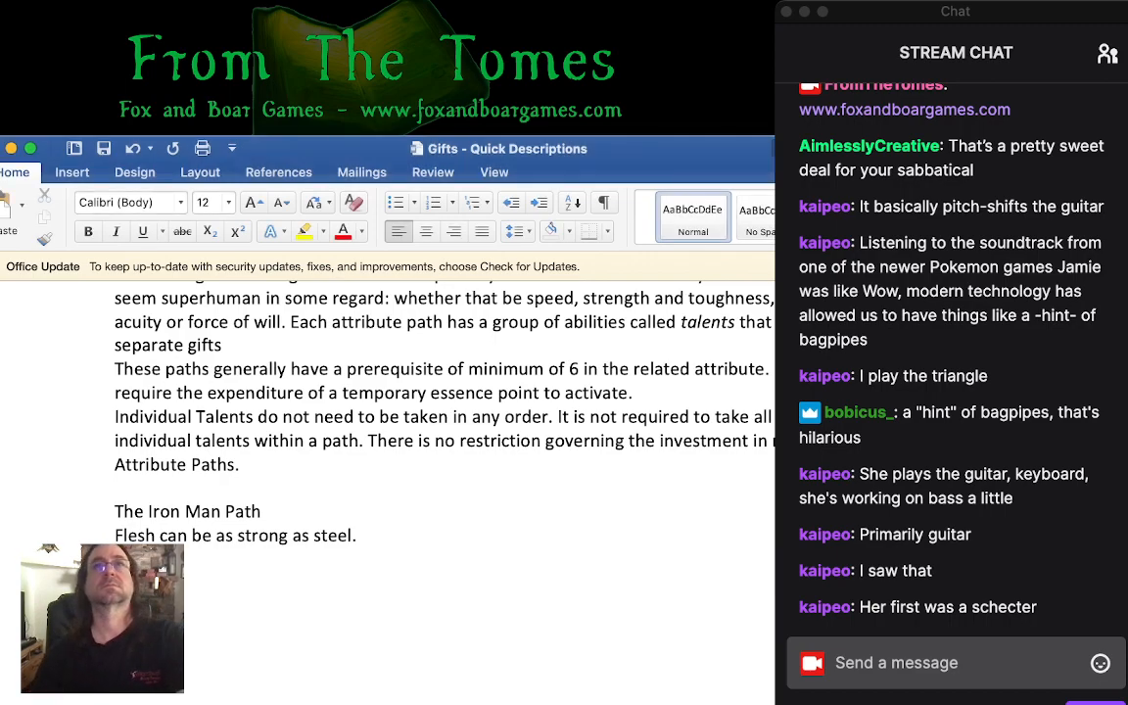
pyautogui.press('super+Tab')
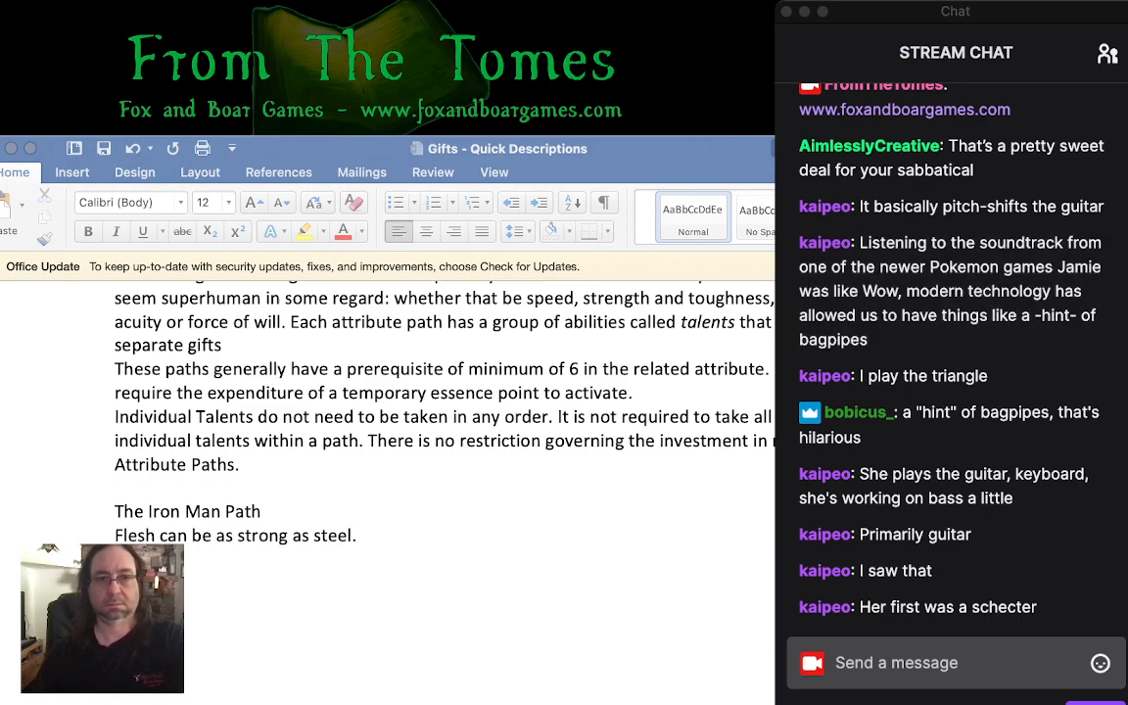
pyautogui.press('super+Tab')
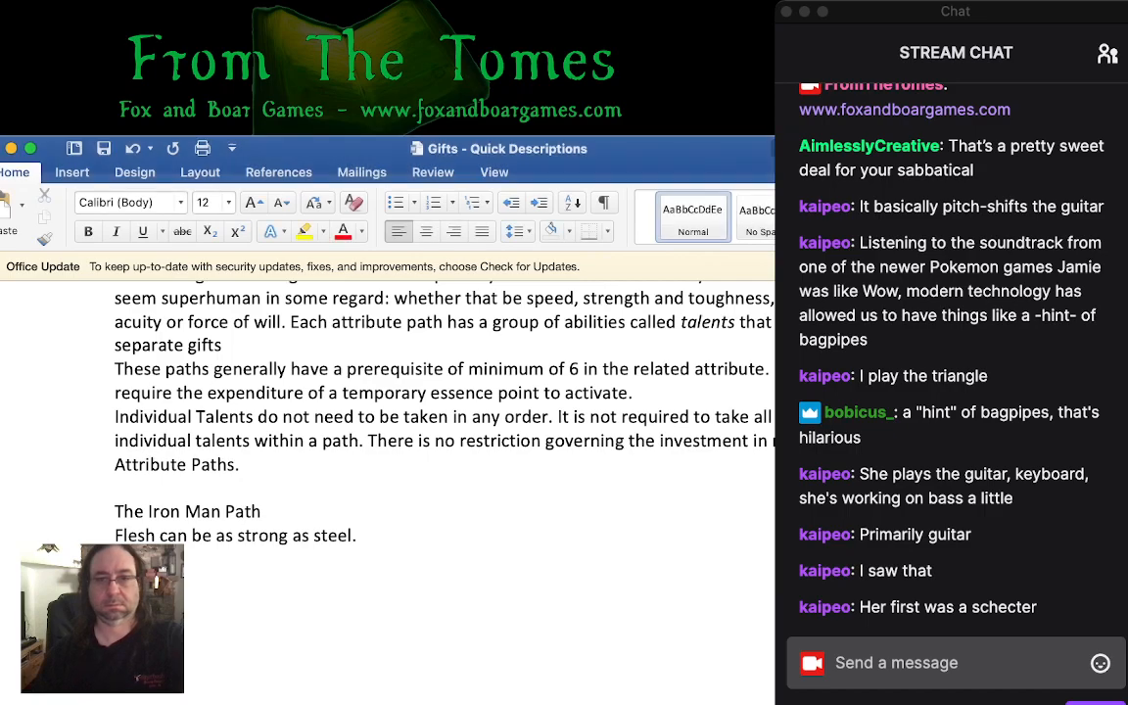
pyautogui.press('super+Tab')
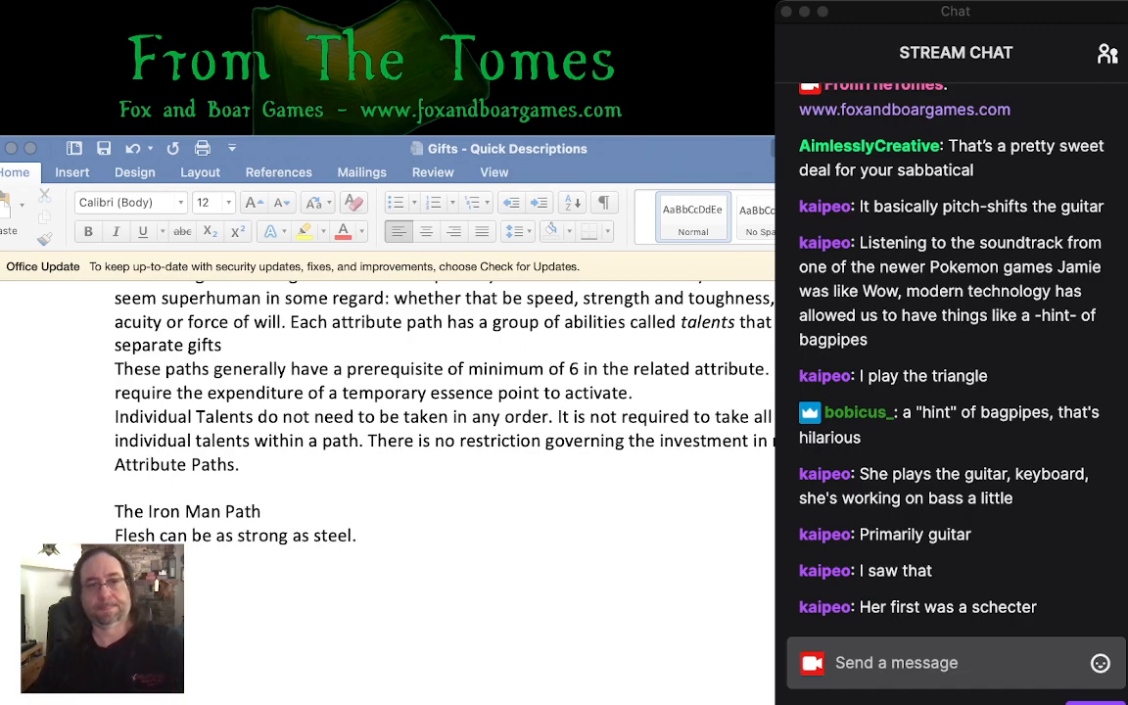
# - Append "(Special/Progressive)." to the "The Iron Man Path" title line
pyautogui.click(262, 511)
pyautogui.write('(')
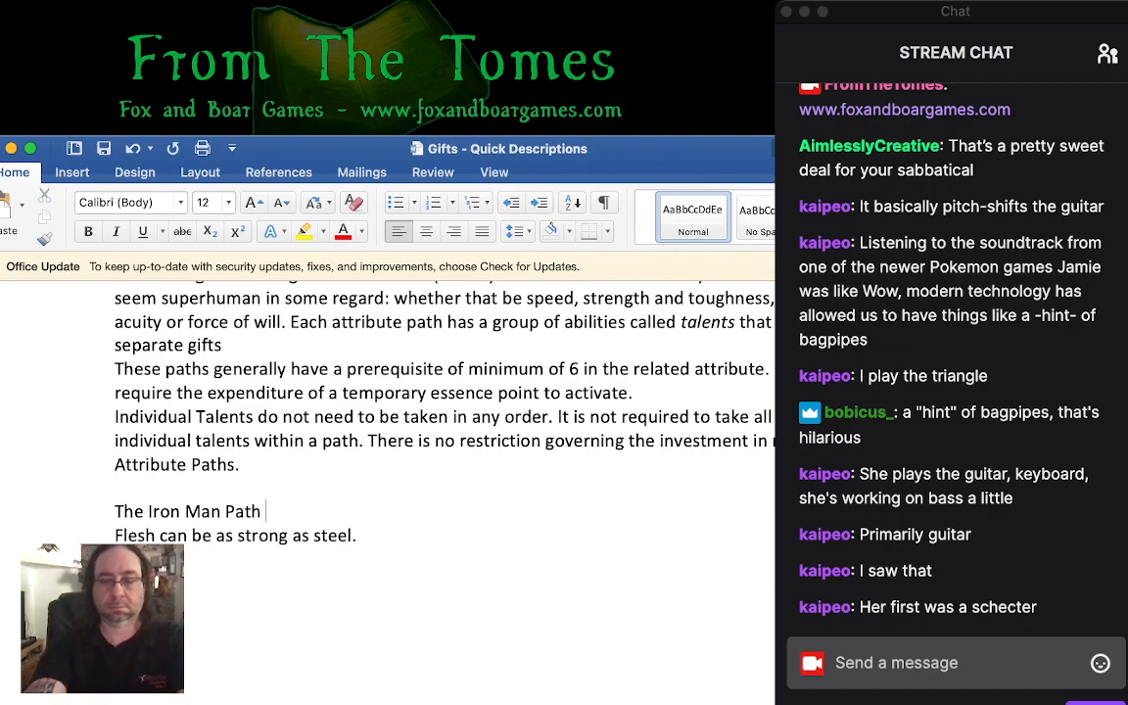
pyautogui.write('SPec')
pyautogui.press('BackSpace')
pyautogui.press('BackSpace')
pyautogui.press('BackSpace')
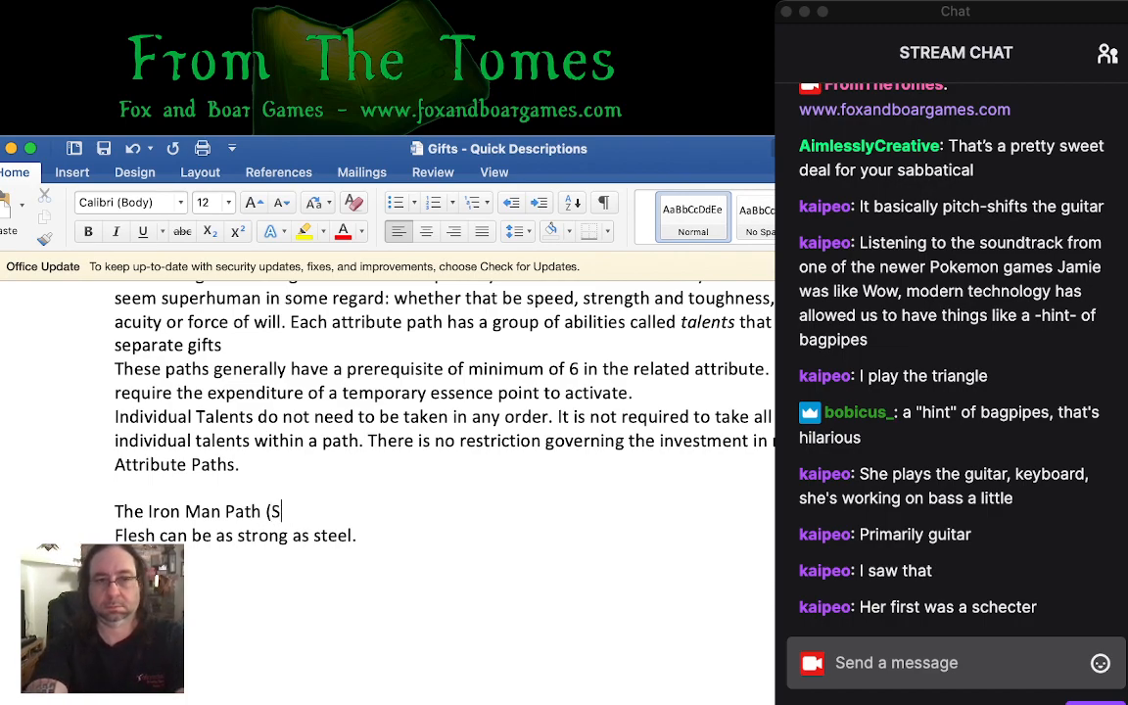
pyautogui.write('pecial/Pr')
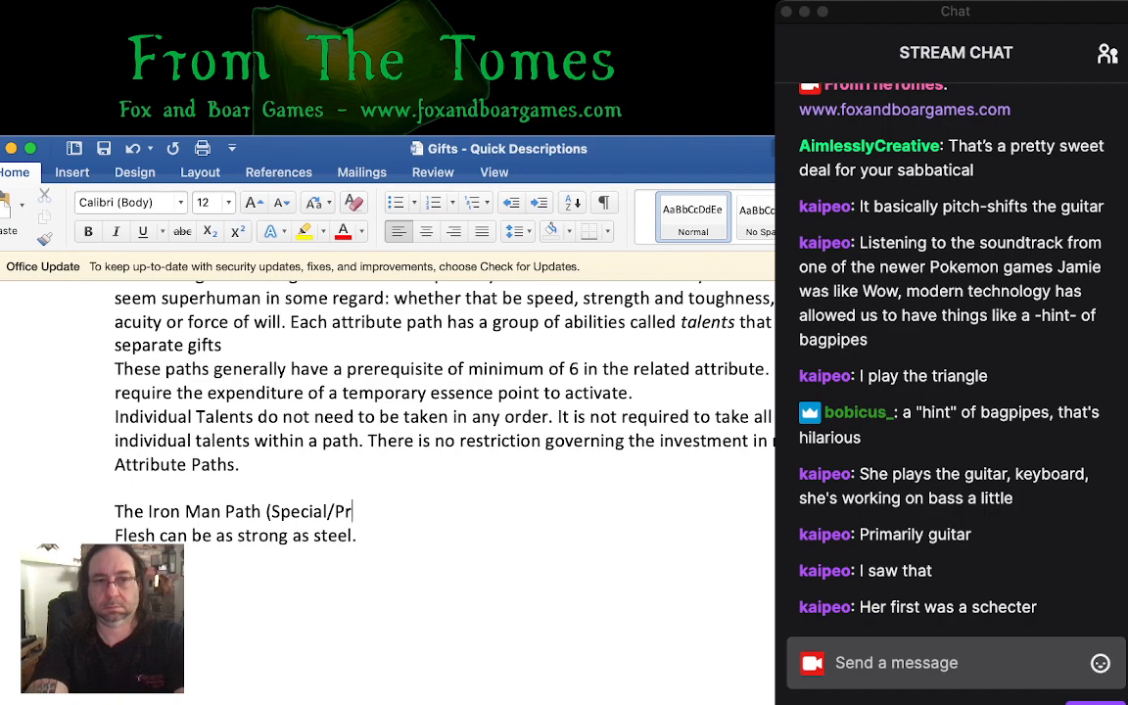
pyautogui.write('ogressive)')
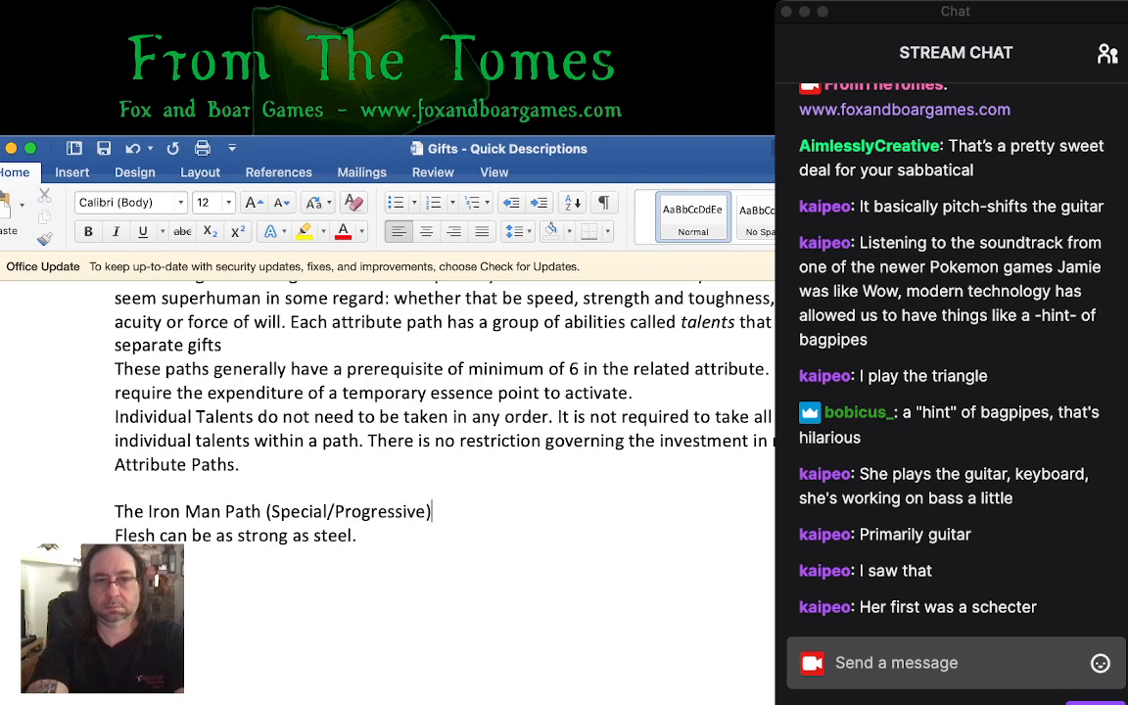
pyautogui.write('.')
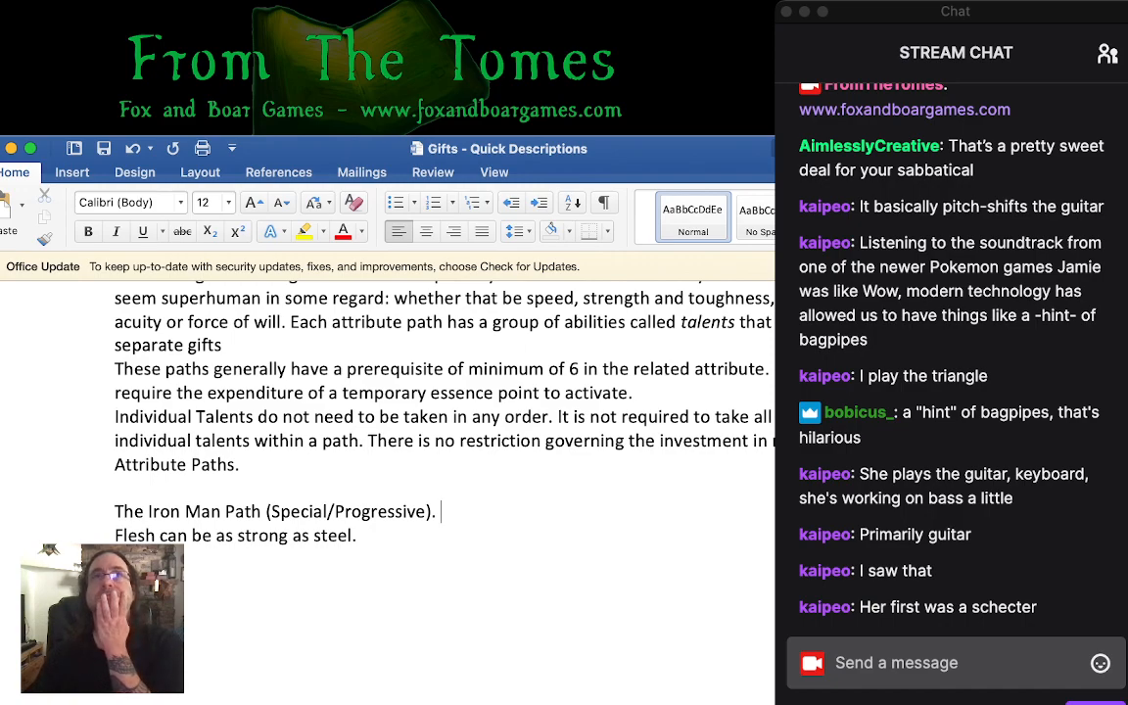
# - Switch to the Gifts-Compiled document and review the Iron Man Path talents through to the Gift of the Onran section
pyautogui.press('super+Tab')
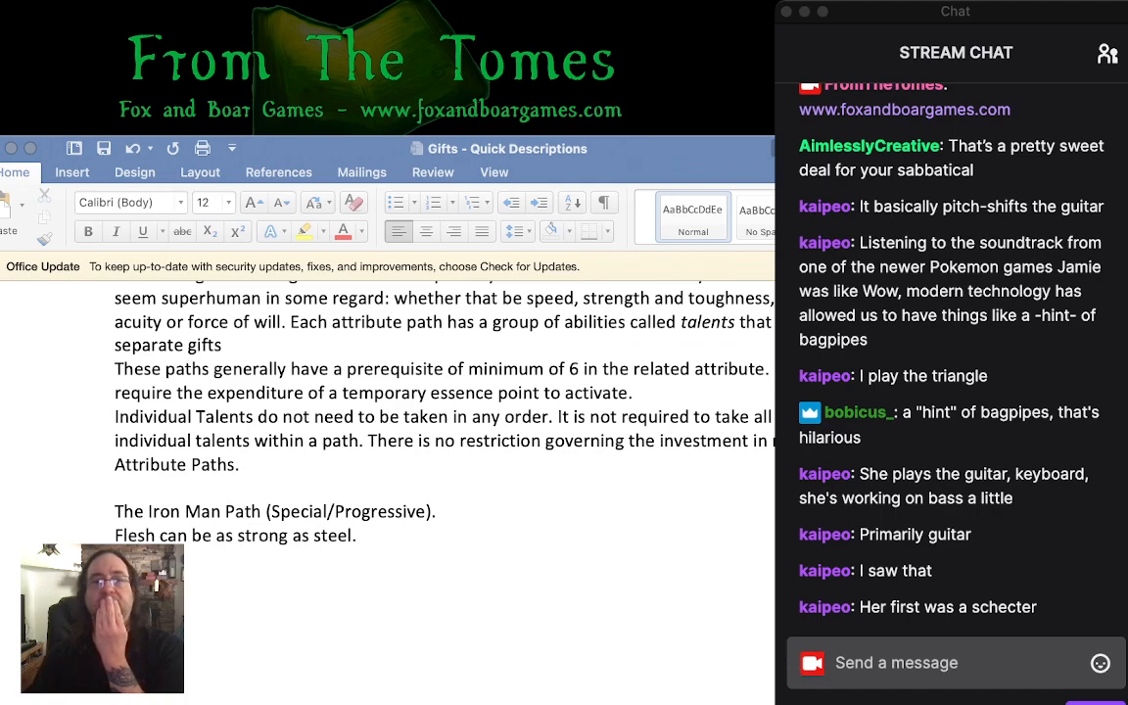
pyautogui.press('super+grave')
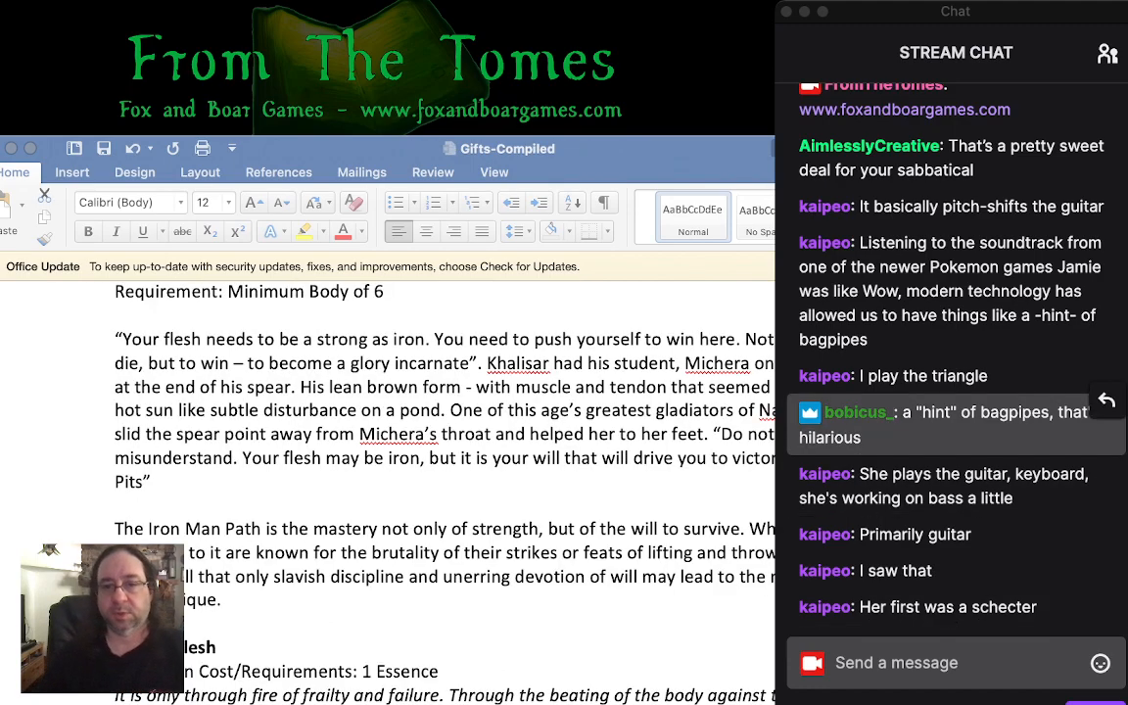
pyautogui.scroll(-3, 440, 440)
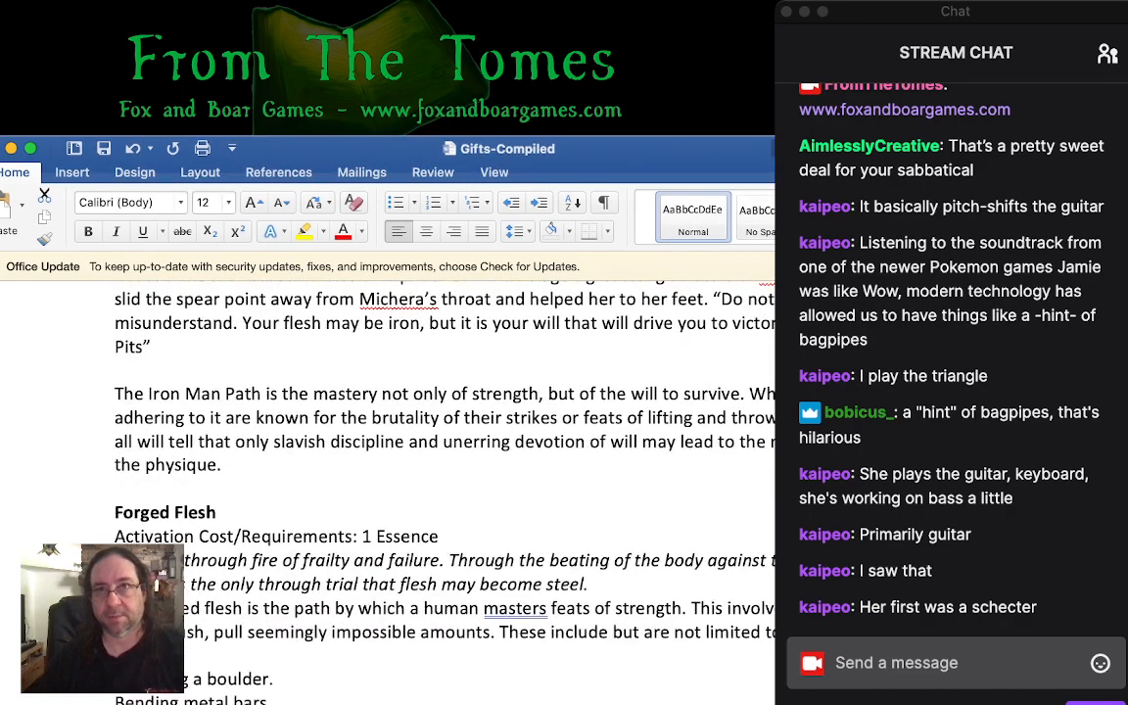
pyautogui.scroll(-13, 392, 489)
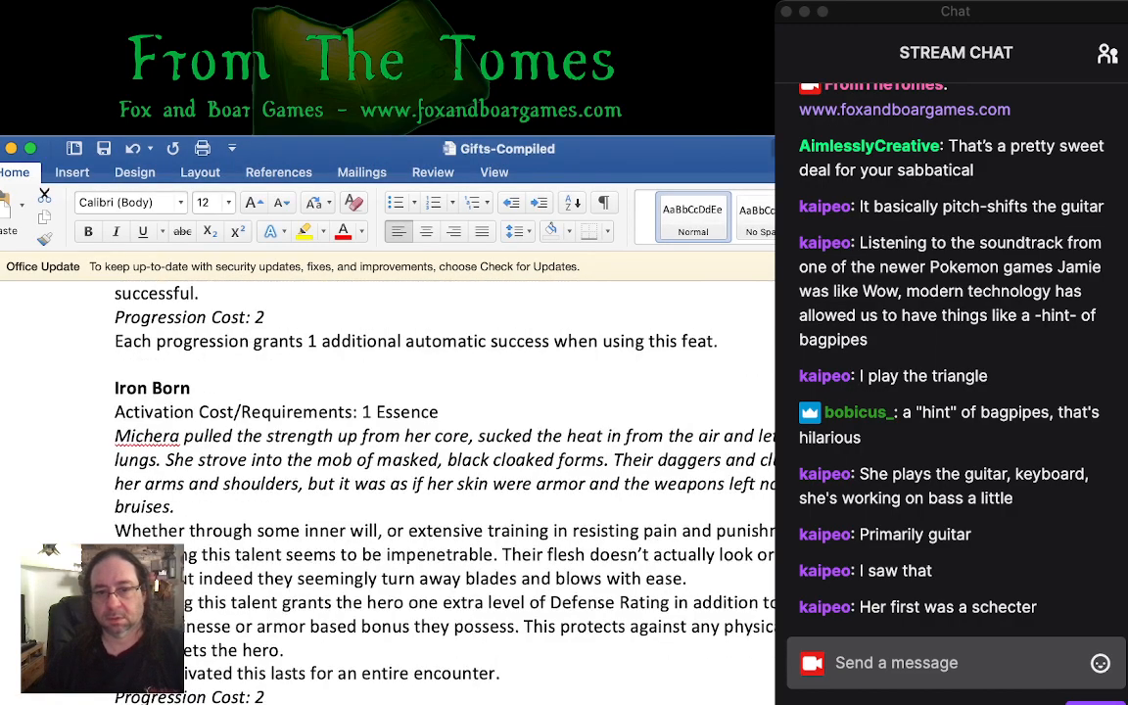
pyautogui.scroll(-20, 392, 440)
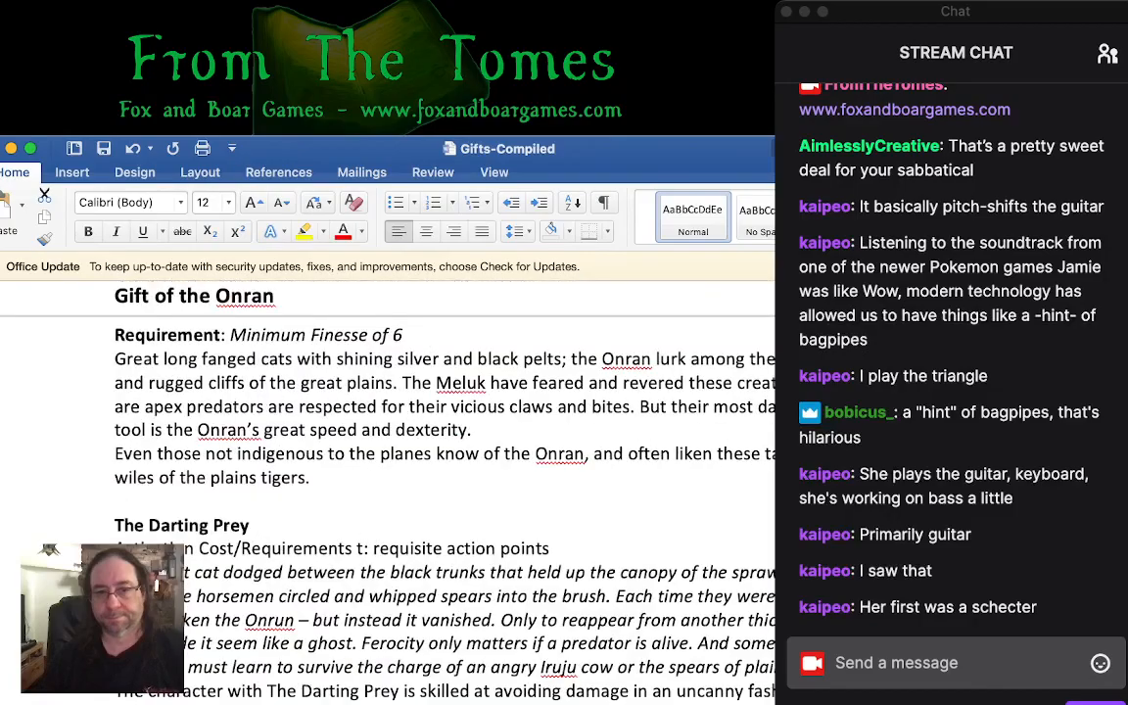
# - Read through the Gift of the Onran, Leire's Account and mental path talents down to the Battle Style Gifts heading
pyautogui.scroll(-20, 391, 441)
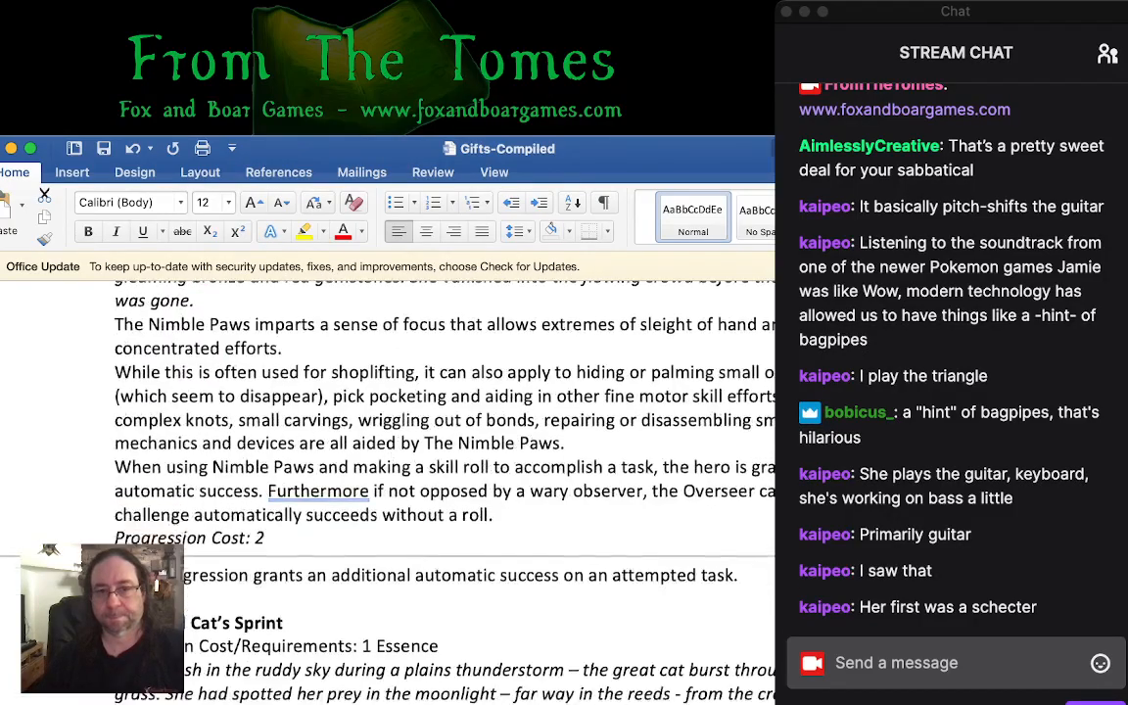
pyautogui.scroll(-20, 392, 441)
pyautogui.scroll(-10, 392, 441)
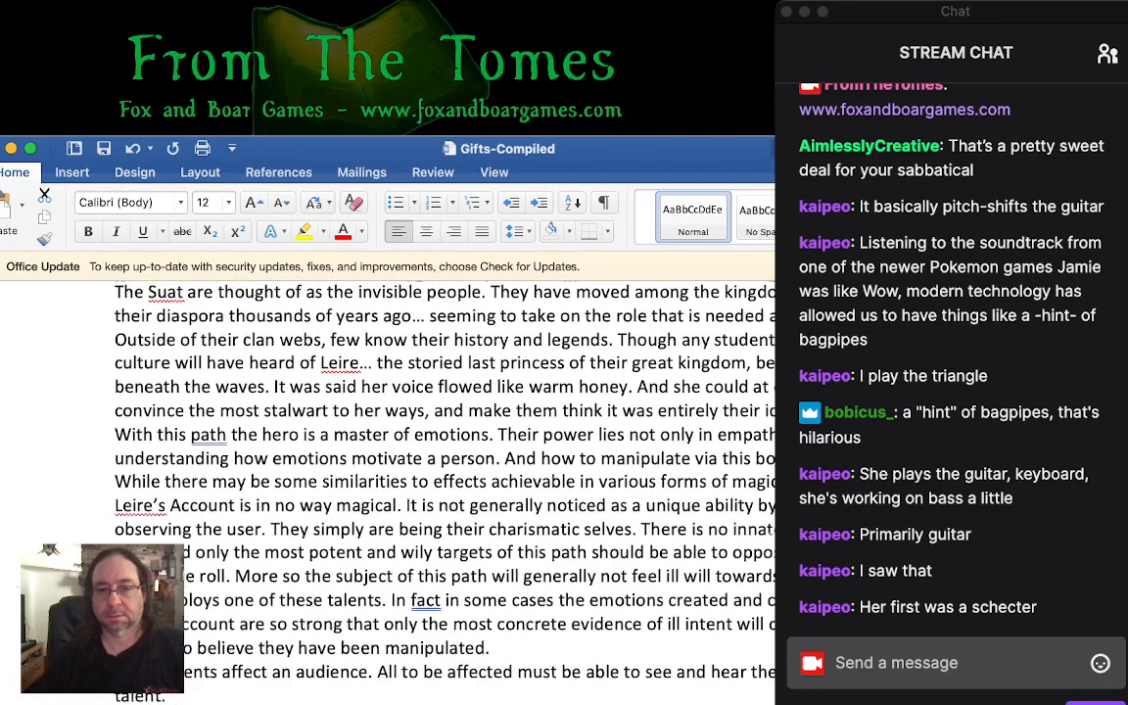
pyautogui.scroll(-10, 392, 441)
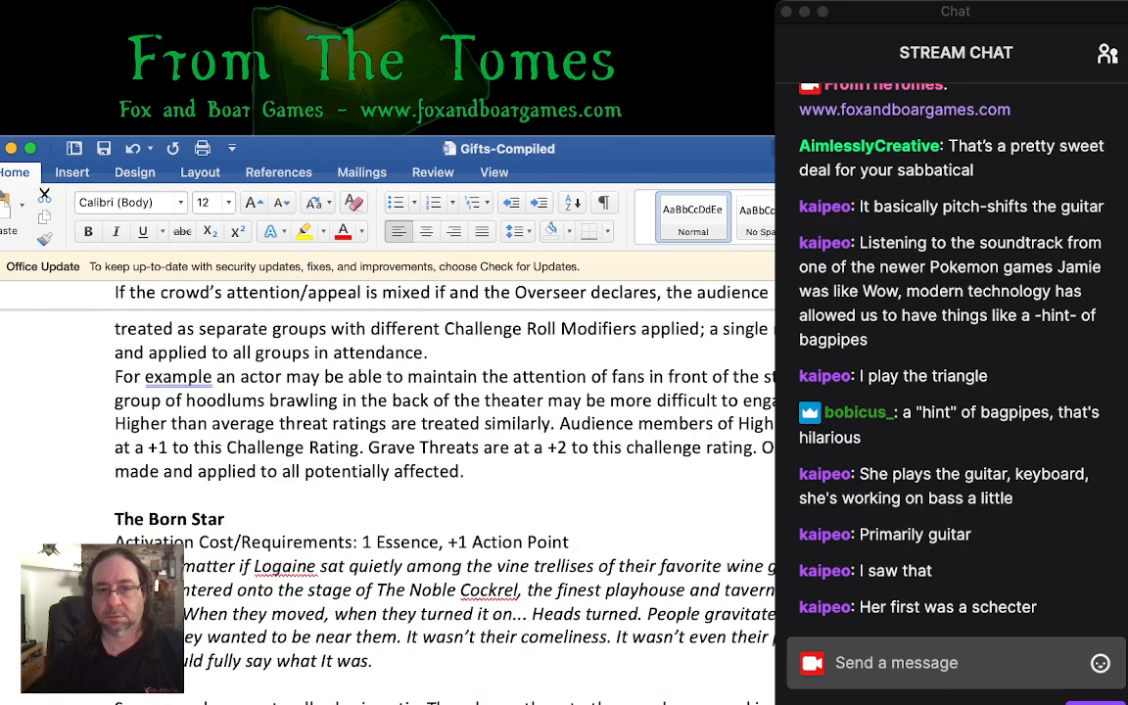
pyautogui.scroll(-10, 391, 441)
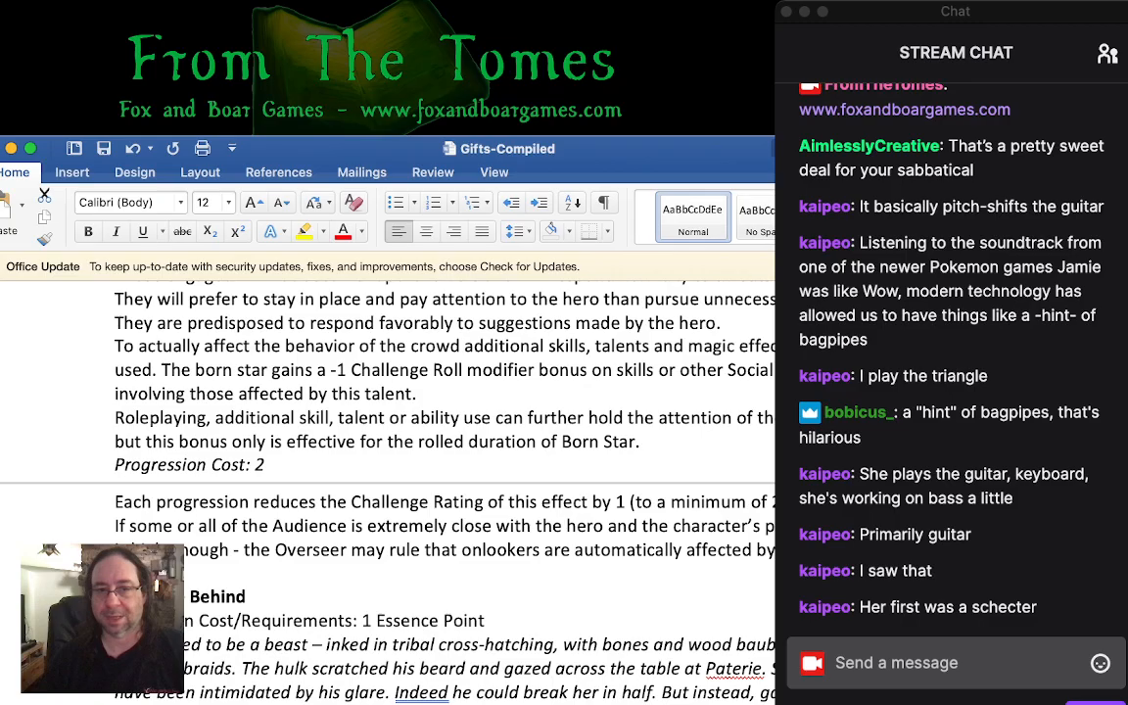
pyautogui.scroll(-20, 391, 441)
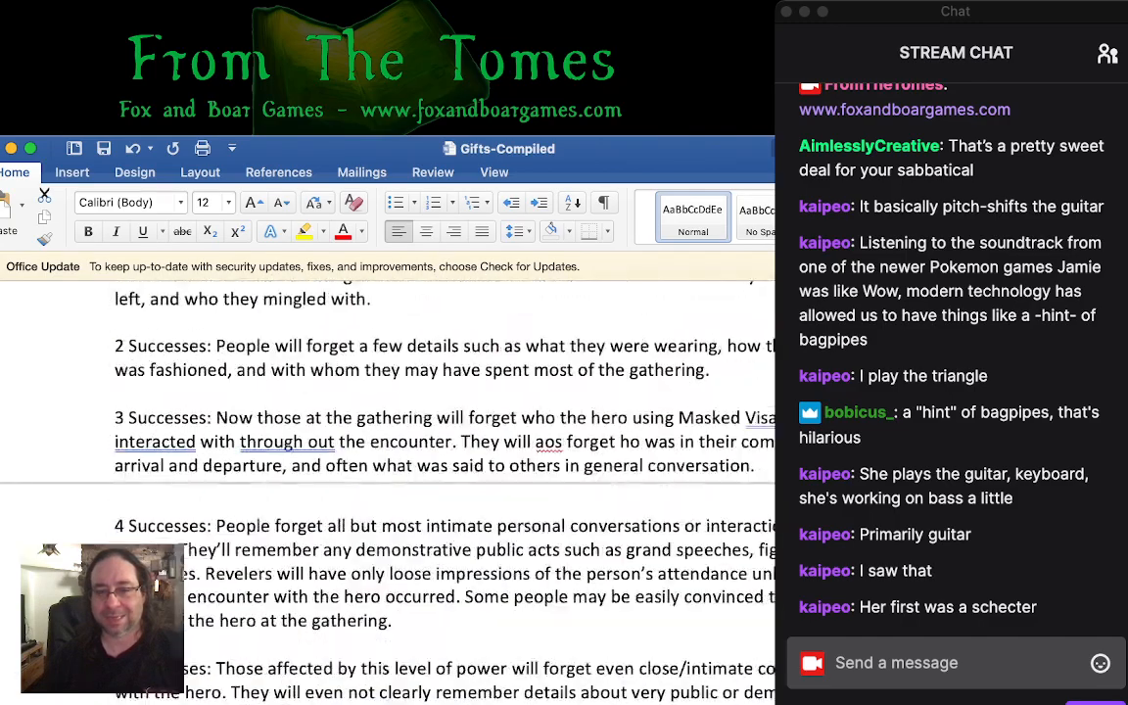
pyautogui.scroll(-10, 391, 440)
pyautogui.scroll(-20, 391, 440)
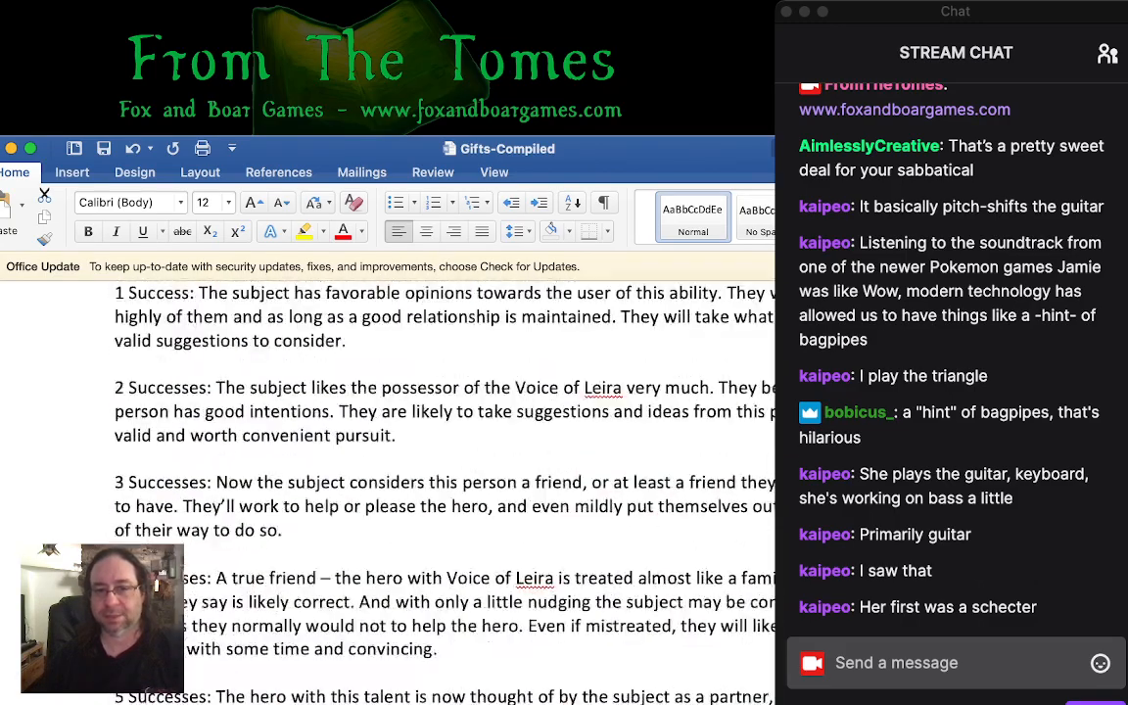
pyautogui.scroll(-20, 391, 440)
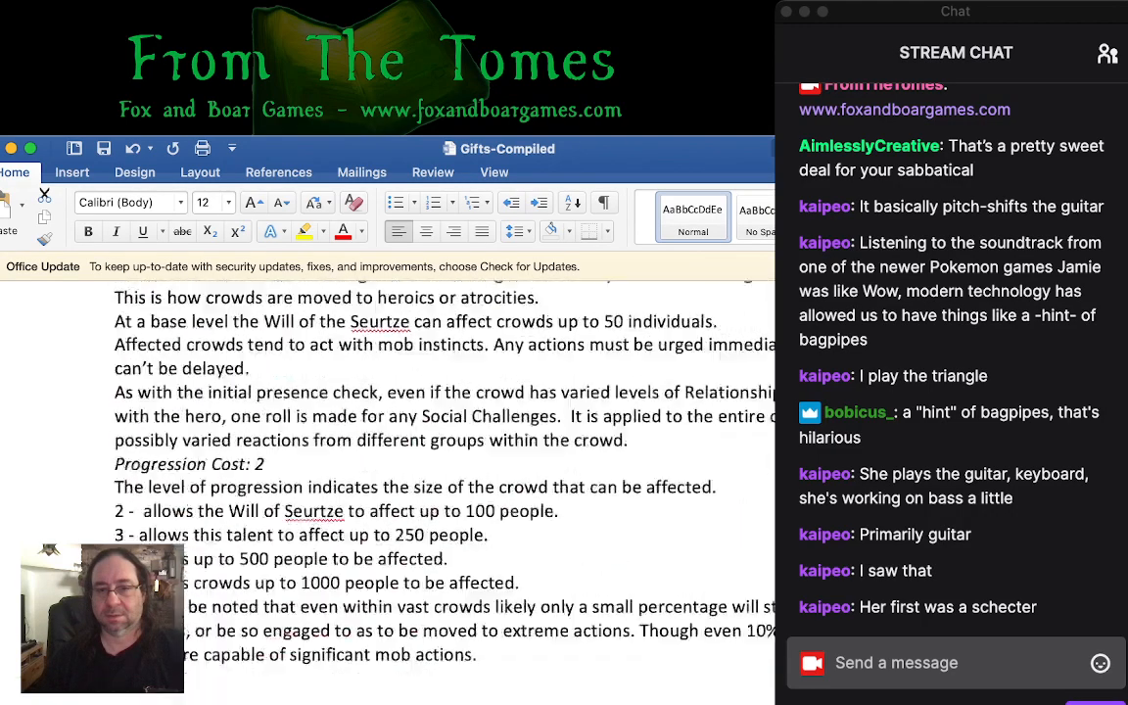
pyautogui.scroll(-20, 392, 440)
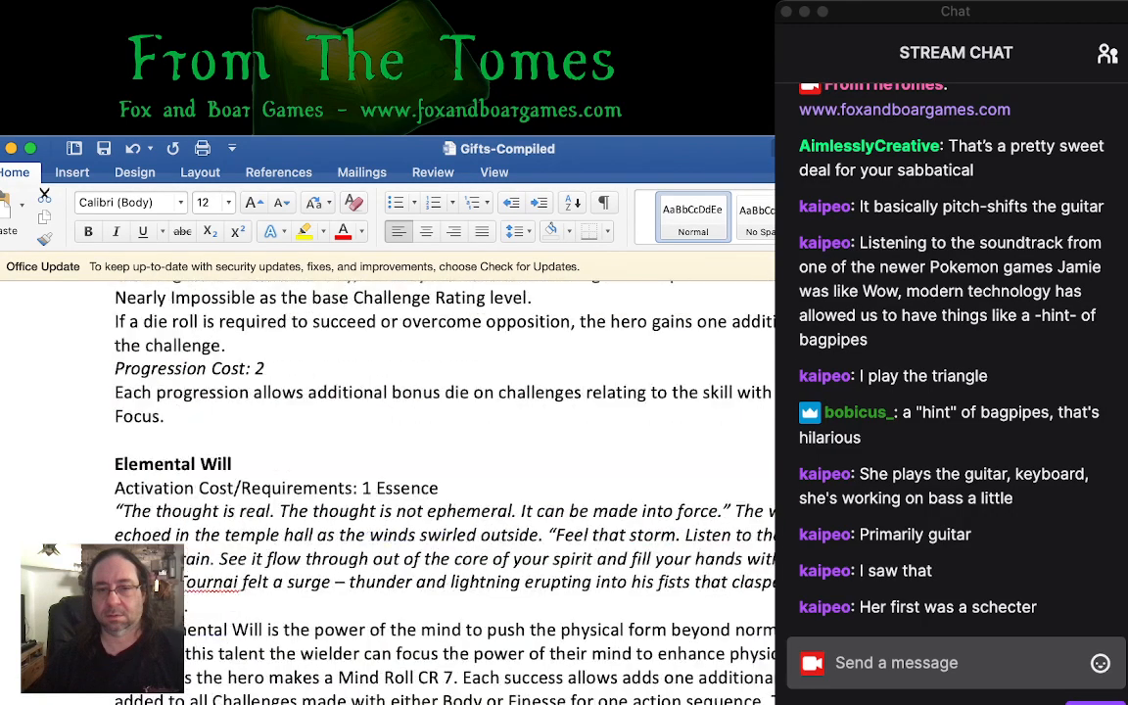
pyautogui.scroll(-20, 392, 441)
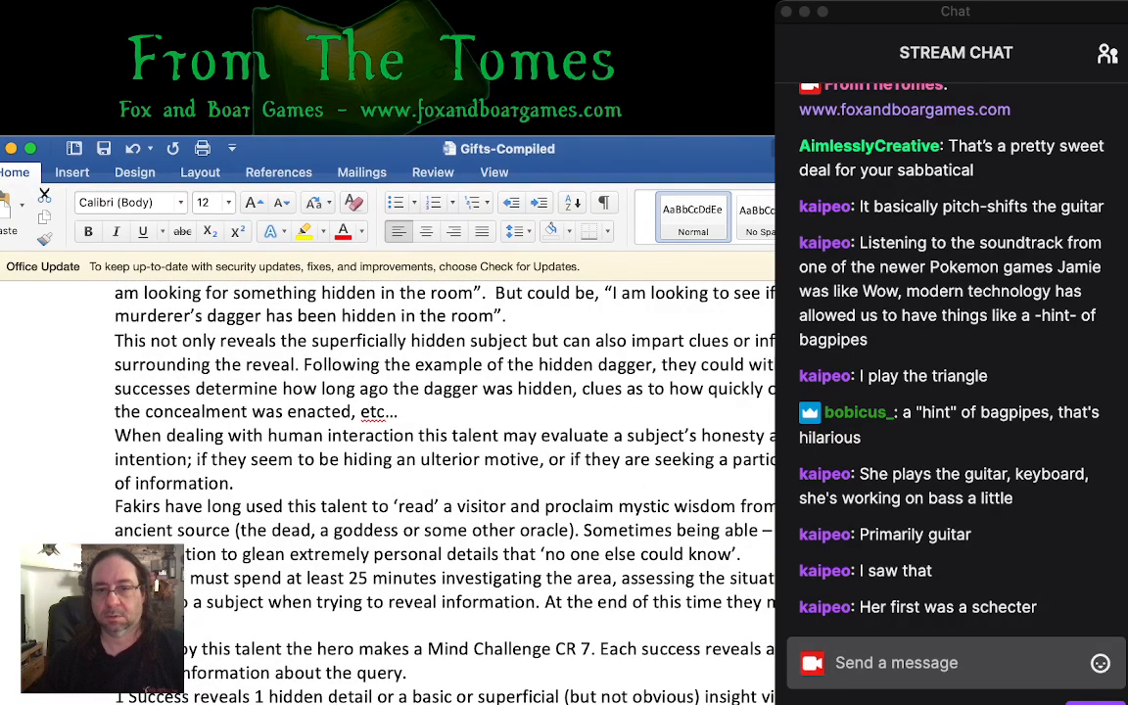
pyautogui.scroll(-6, 391, 441)
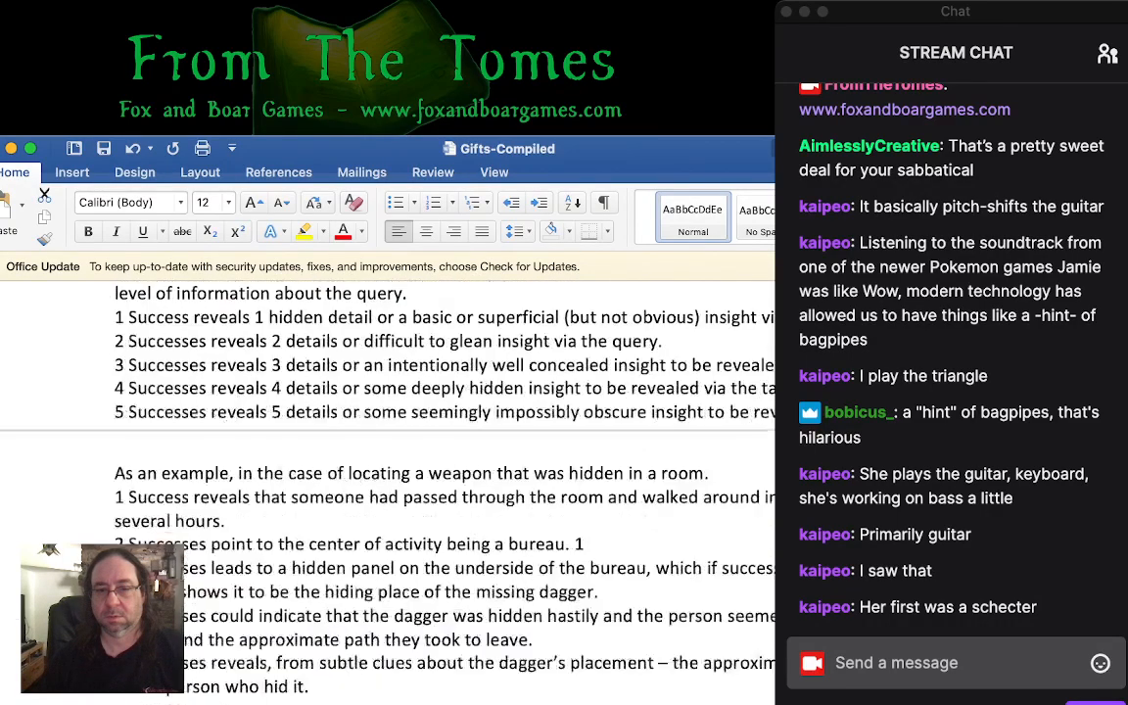
pyautogui.scroll(-5, 391, 440)
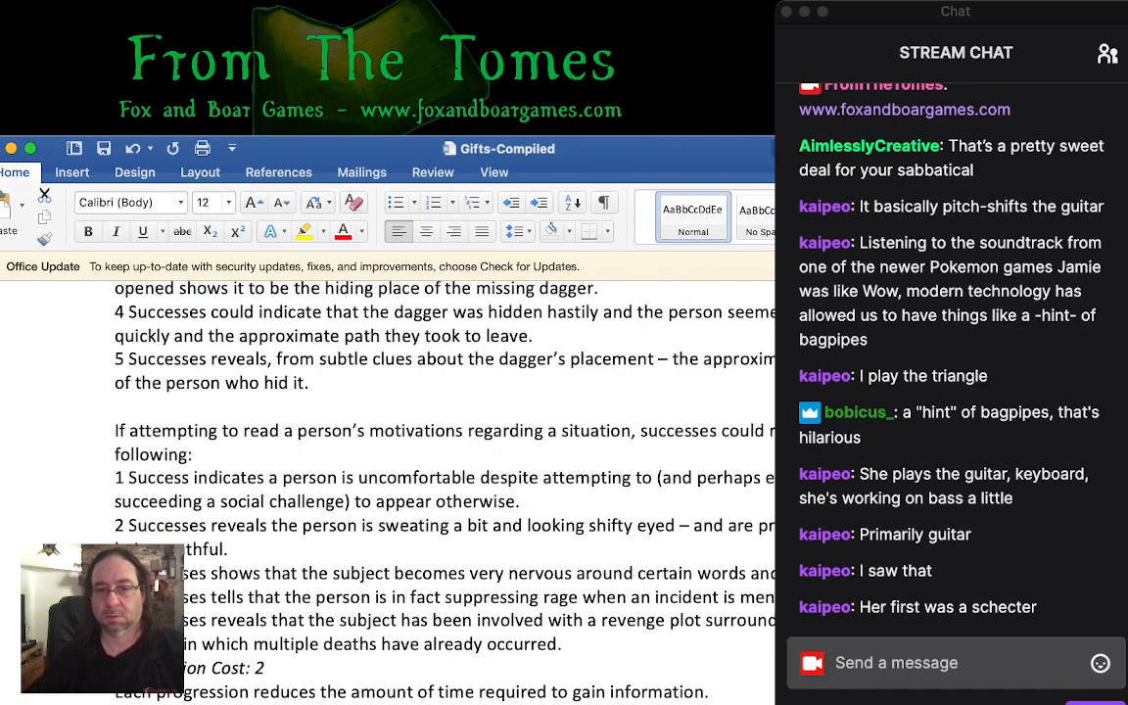
pyautogui.scroll(-10, 391, 441)
# - Examine the Battle Style Gifts cost and maneuver rules and the opening of the Tide Against the Mob style
pyautogui.scroll(5, 391, 440)
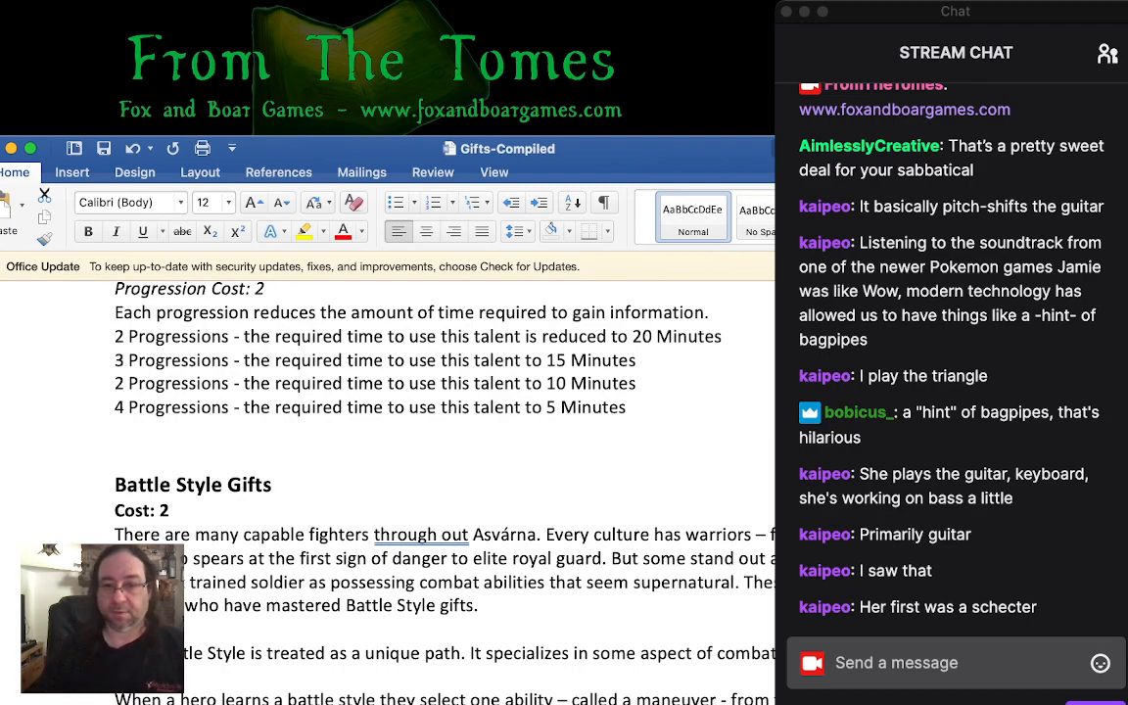
pyautogui.scroll(-15, 440, 470)
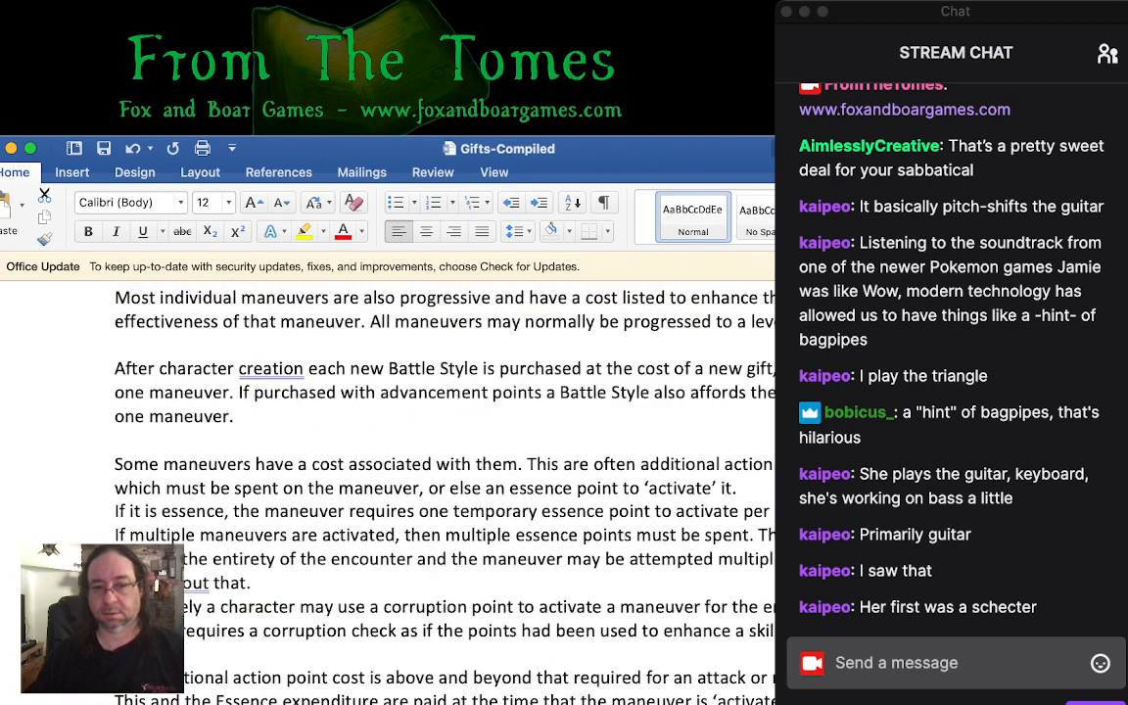
pyautogui.scroll(-4, 440, 470)
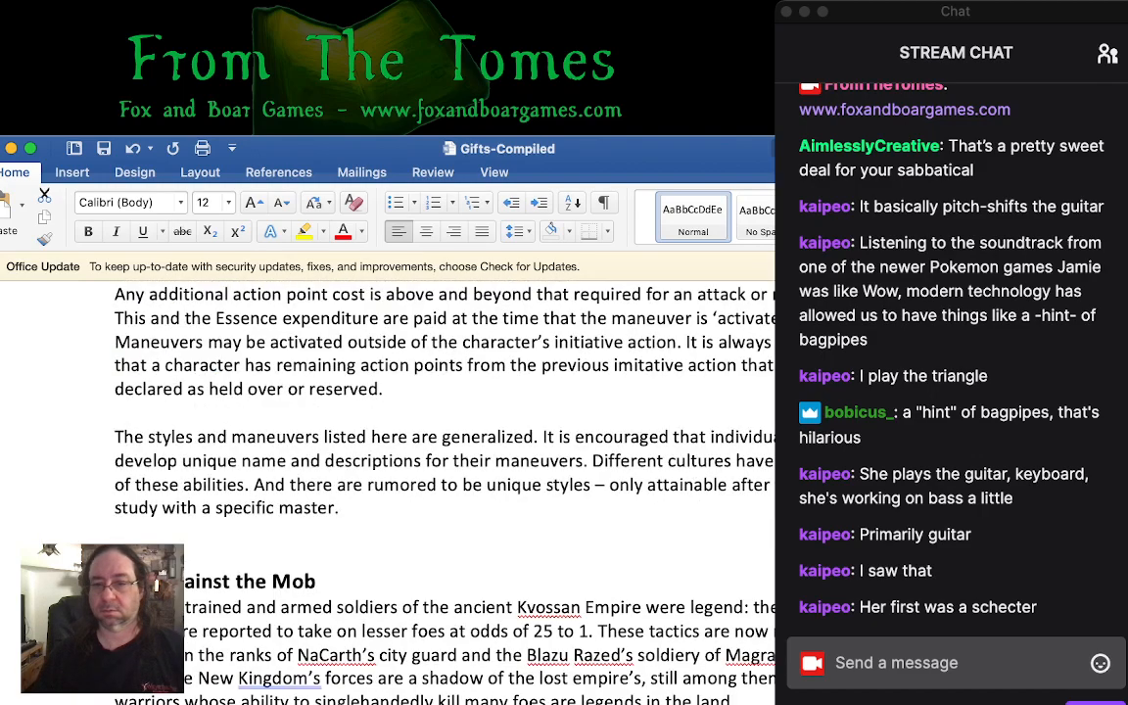
pyautogui.scroll(-9, 391, 450)
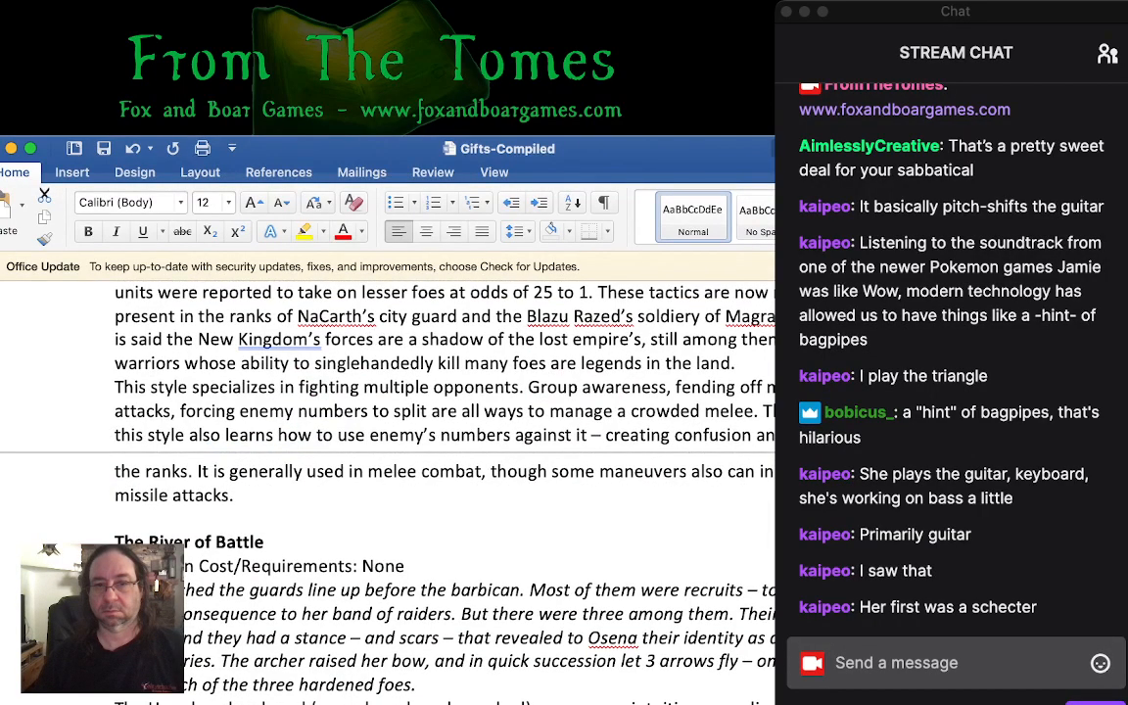
pyautogui.scroll(-8, 391, 450)
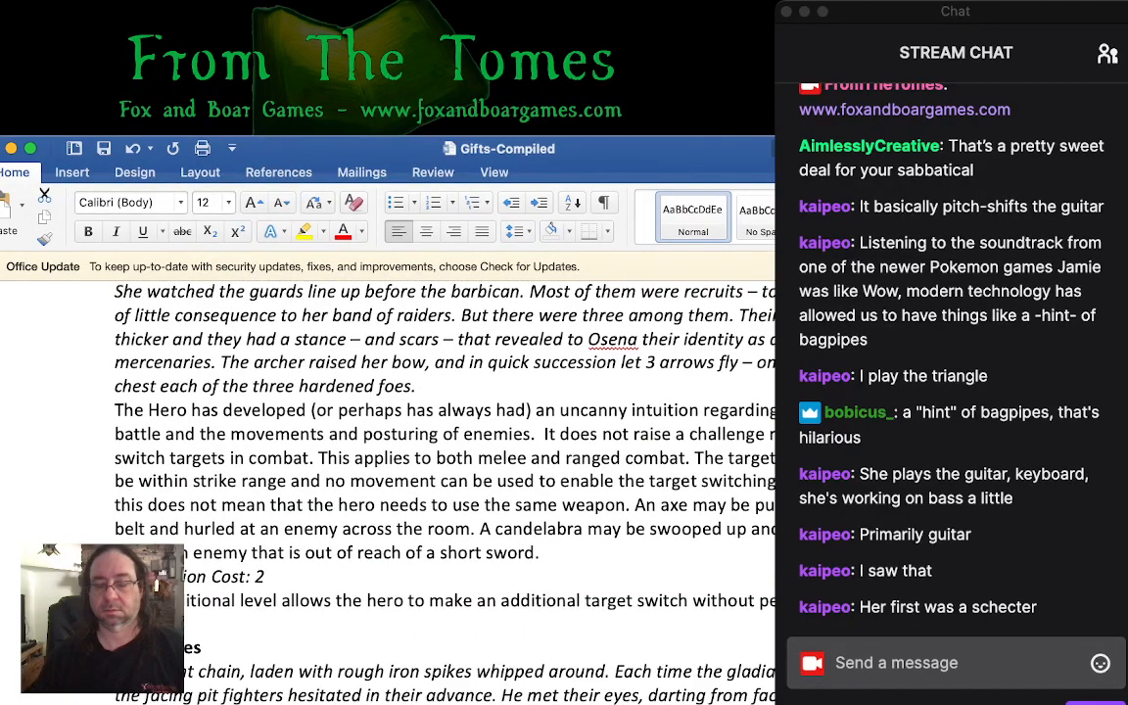
pyautogui.scroll(10, 392, 451)
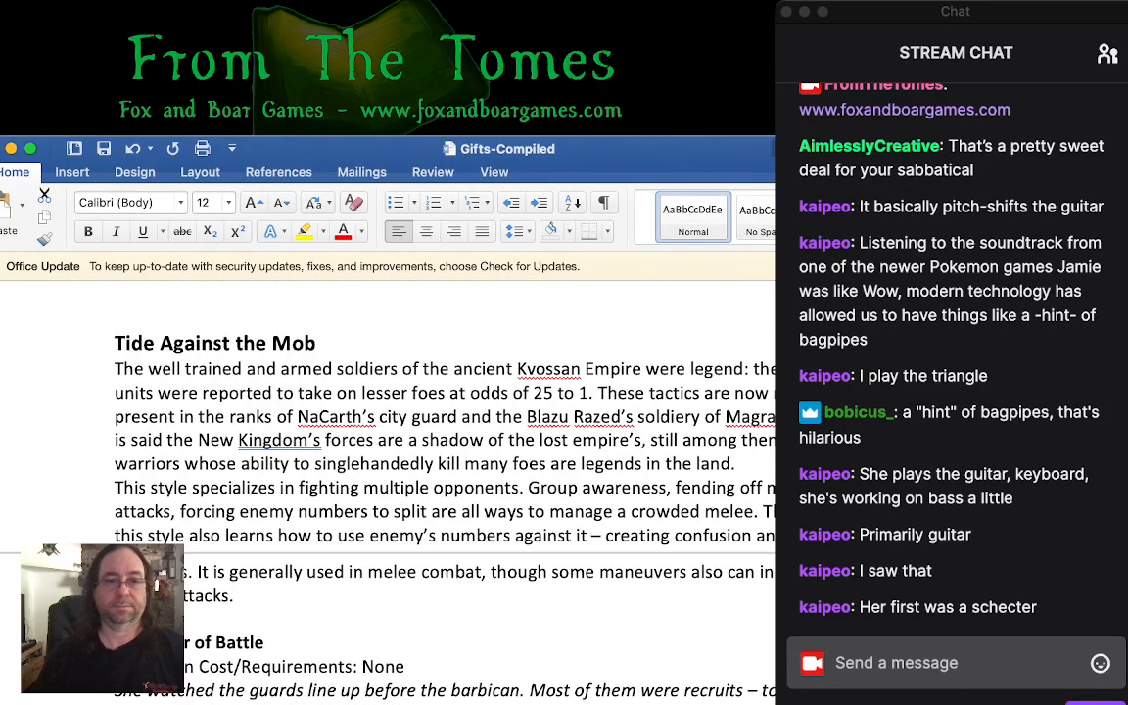
pyautogui.press('super+Tab')
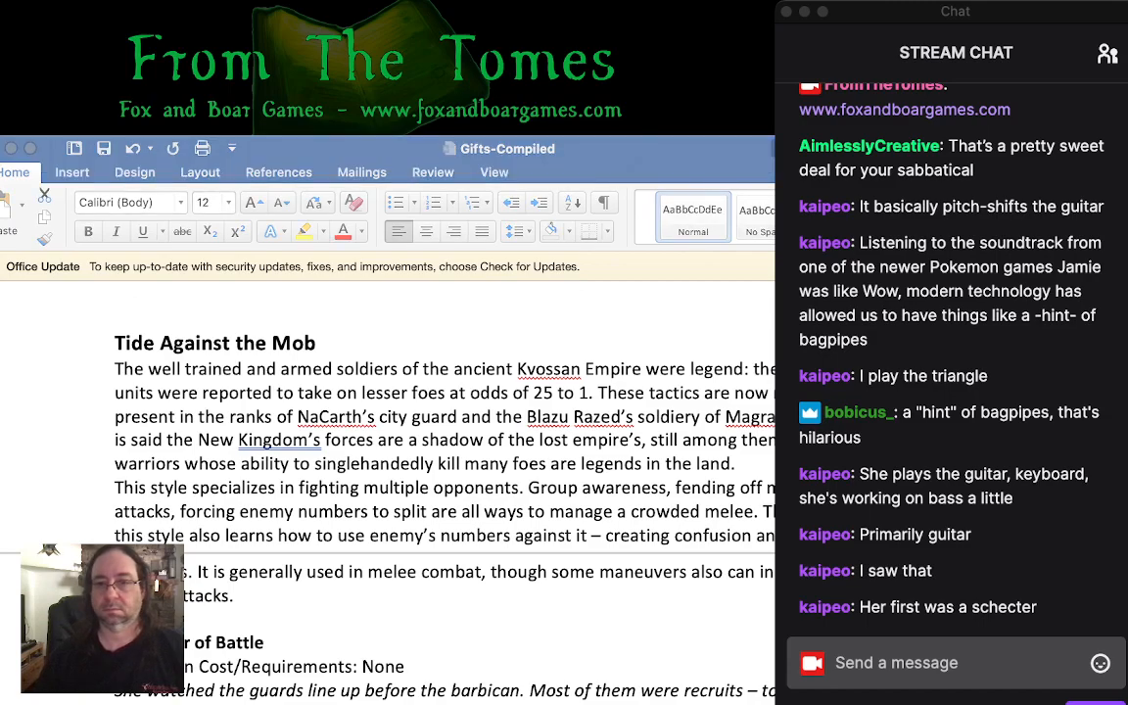
pyautogui.scroll(2, 392, 470)
pyautogui.scroll(3, 392, 470)
pyautogui.press('super+Tab')
pyautogui.scroll(15, 392, 470)
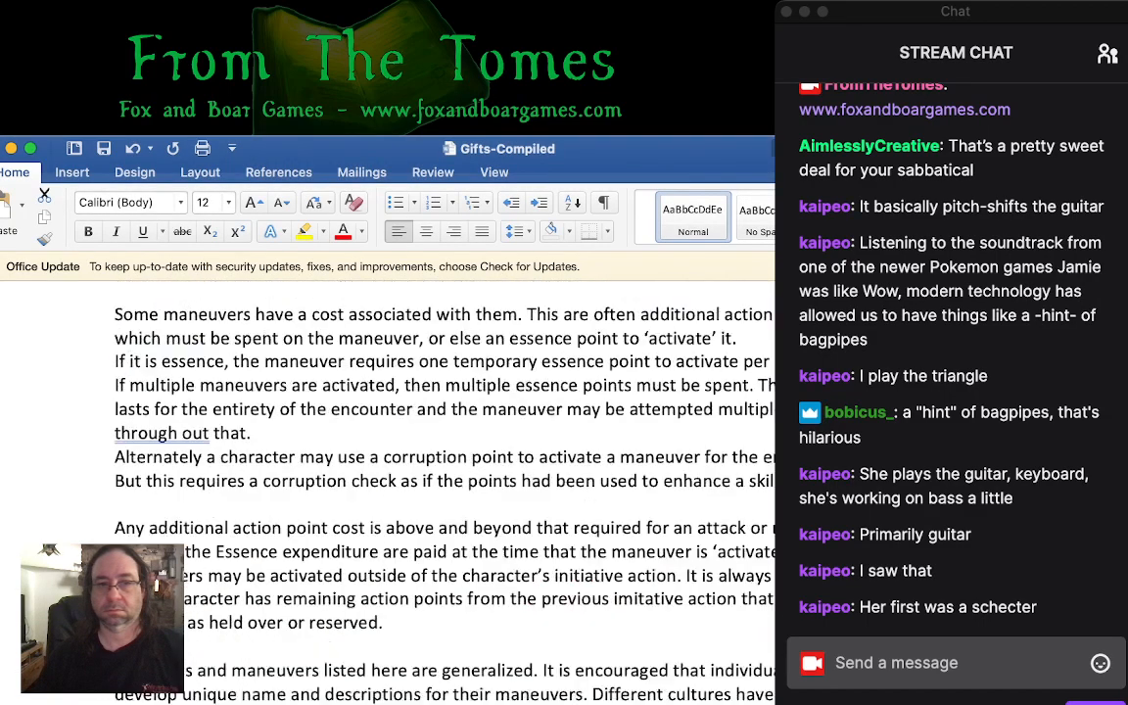
pyautogui.scroll(10, 391, 470)
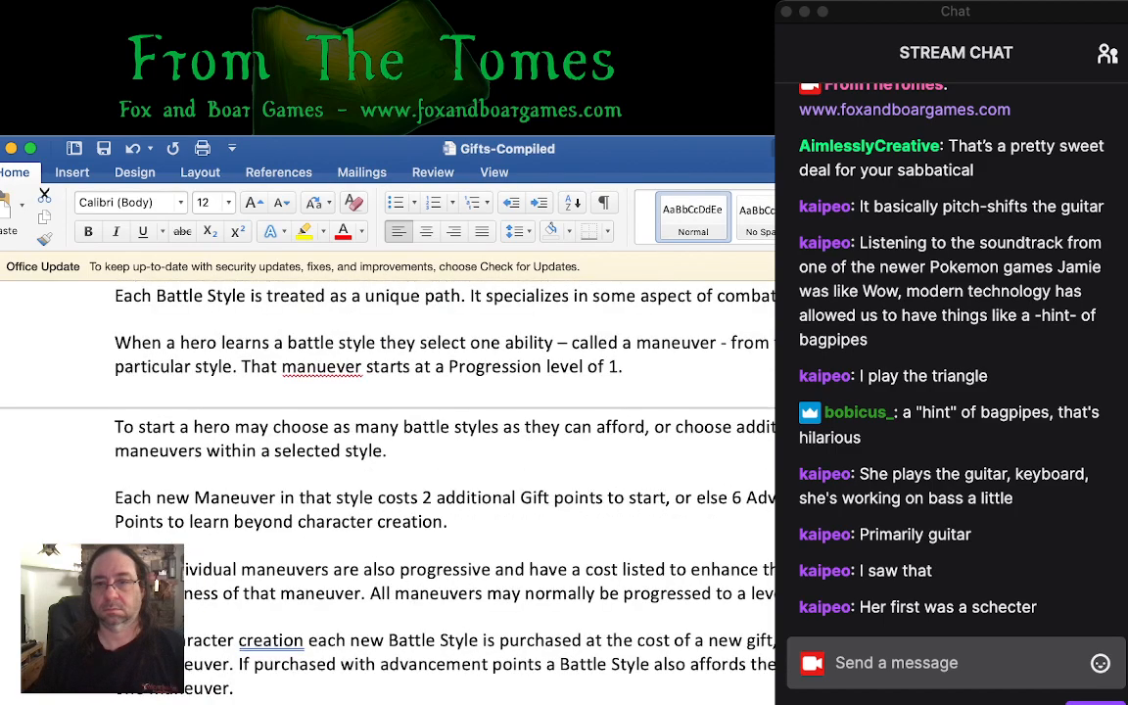
pyautogui.scroll(3, 392, 470)
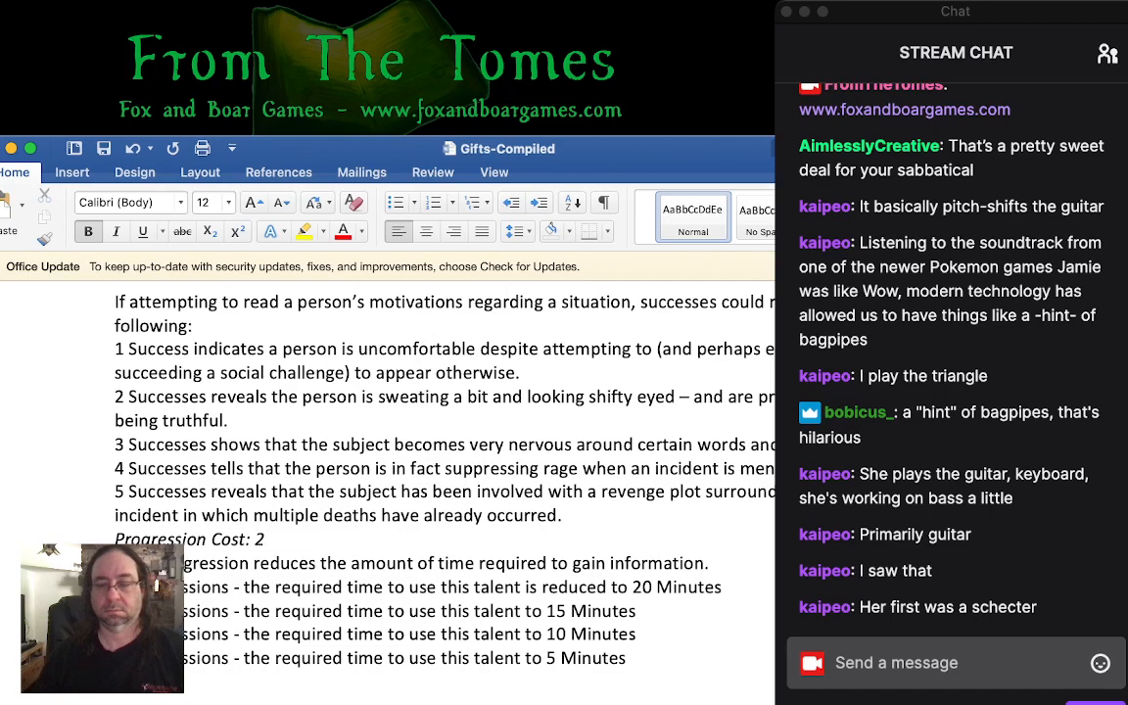
# - Correct the misspelled "manuever" to "maneuver" in the Battle Style Gifts paragraph about a hero learning a style
pyautogui.press('super+Tab')
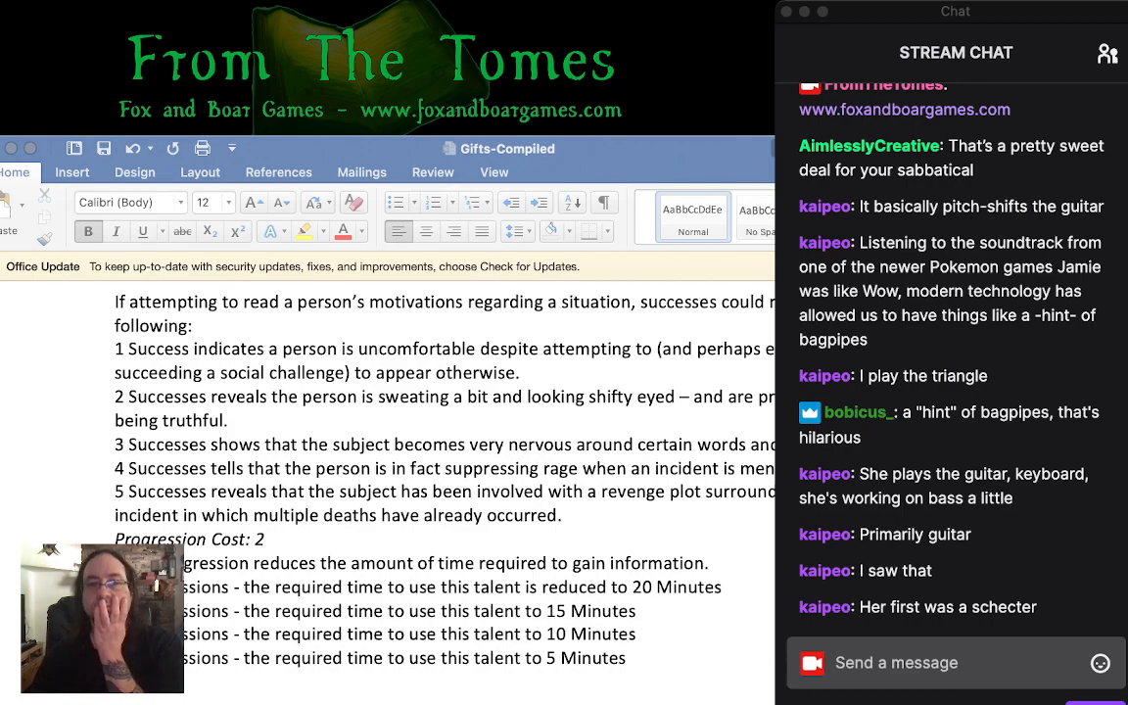
pyautogui.press('super+Tab')
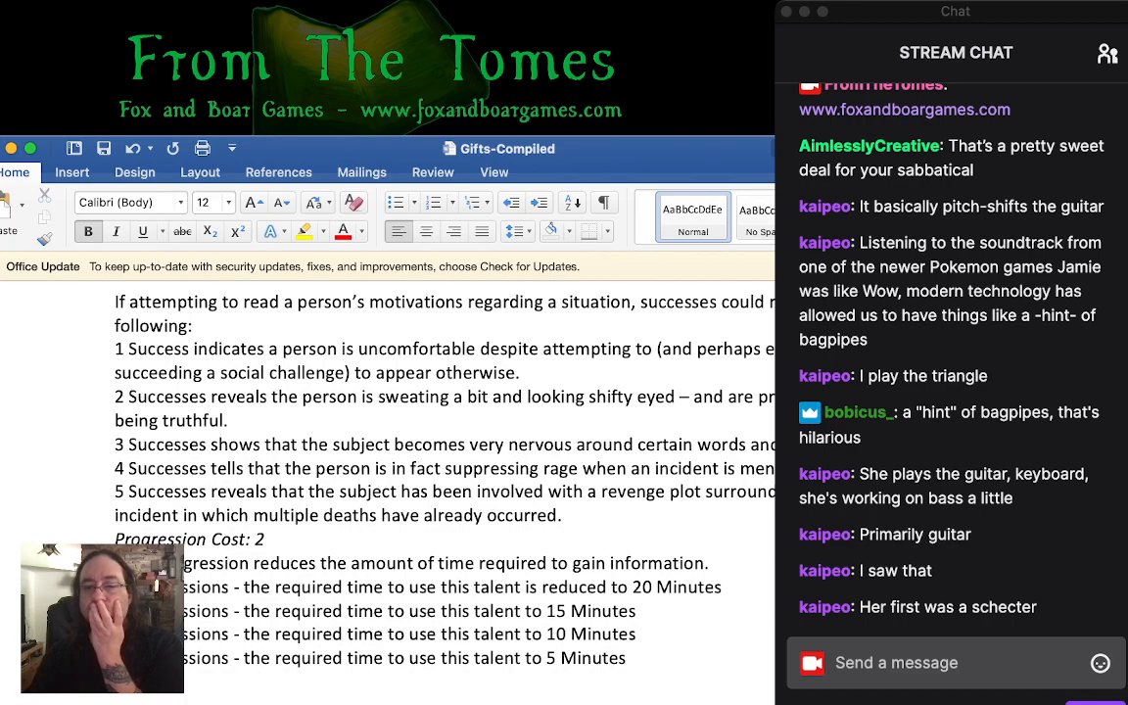
pyautogui.scroll(1, 391, 470)
pyautogui.scroll(-4, 391, 470)
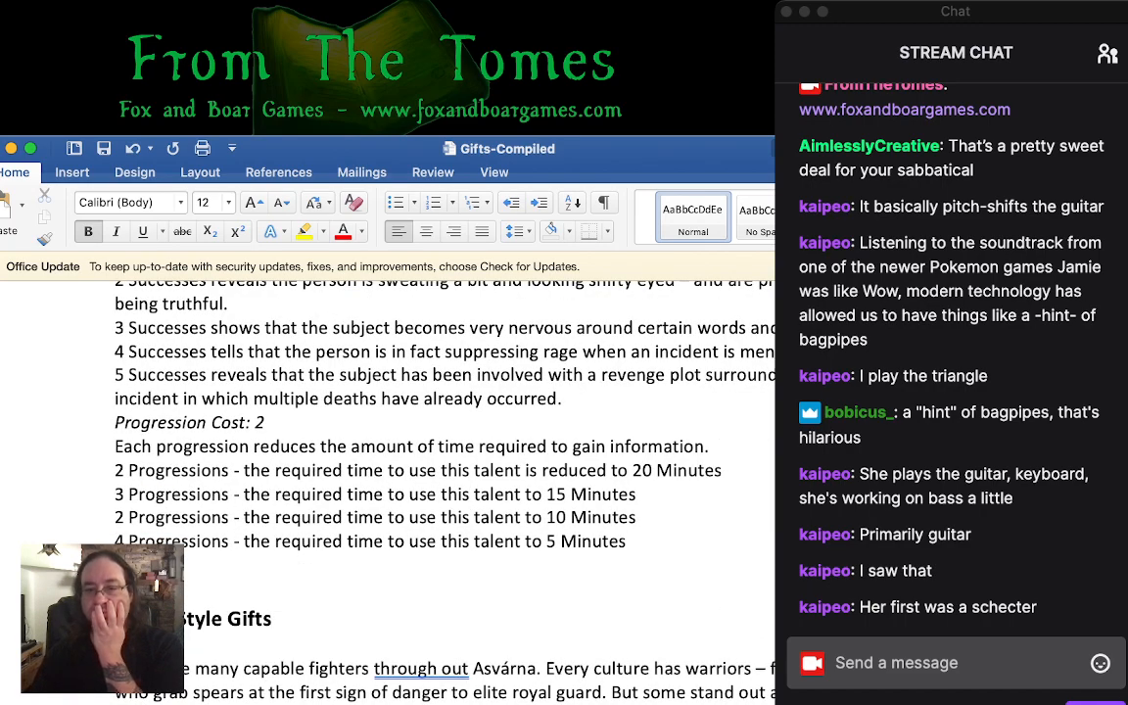
pyautogui.scroll(-3, 392, 470)
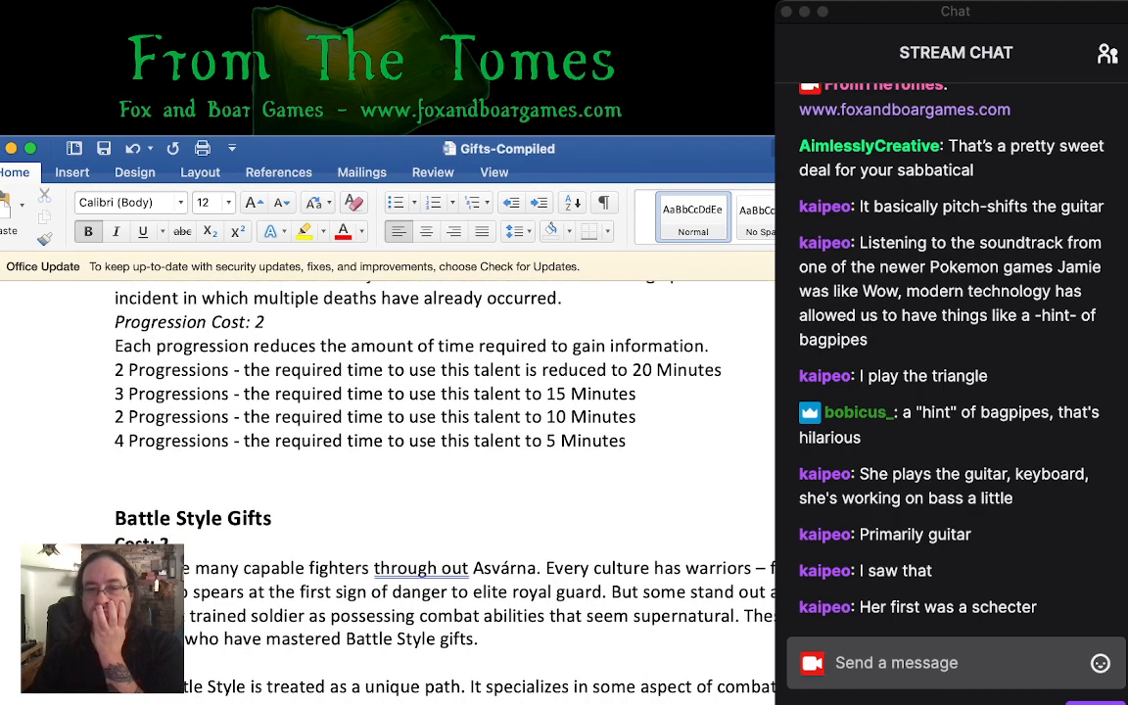
pyautogui.scroll(-5, 362, 589)
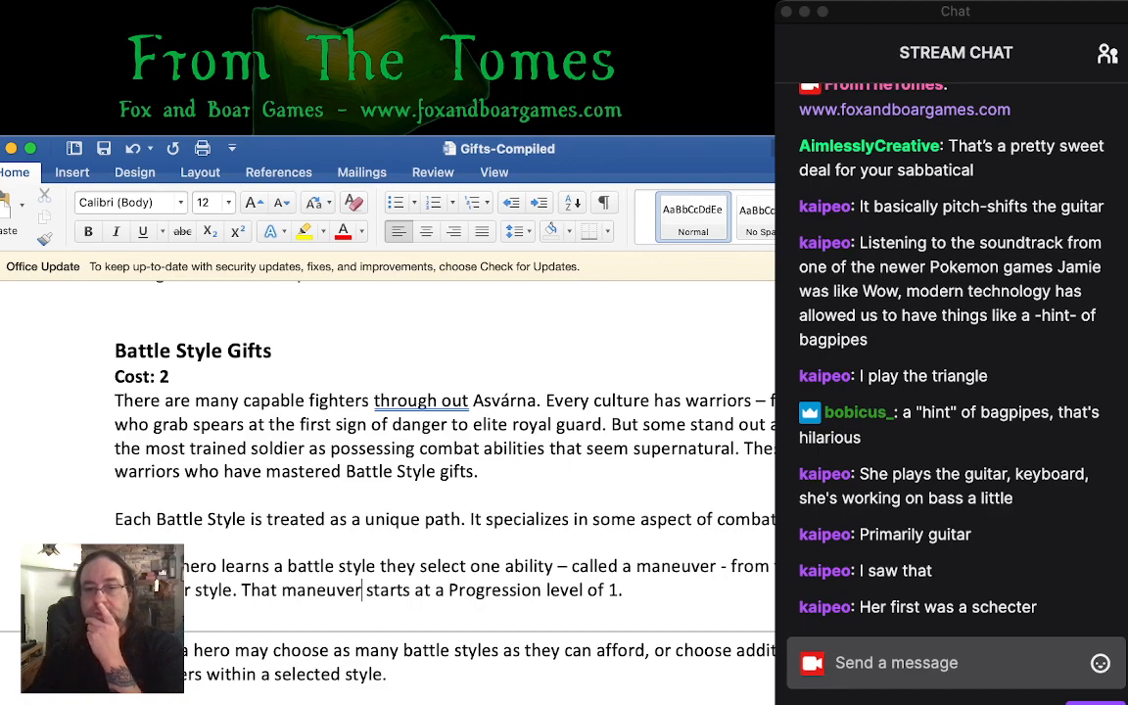
# - Review the remaining Battle Style rules, the Innate Gifts and Adept entries, and the Iron Man Path talents for reference
pyautogui.scroll(-5, 391, 460)
pyautogui.scroll(-4, 392, 460)
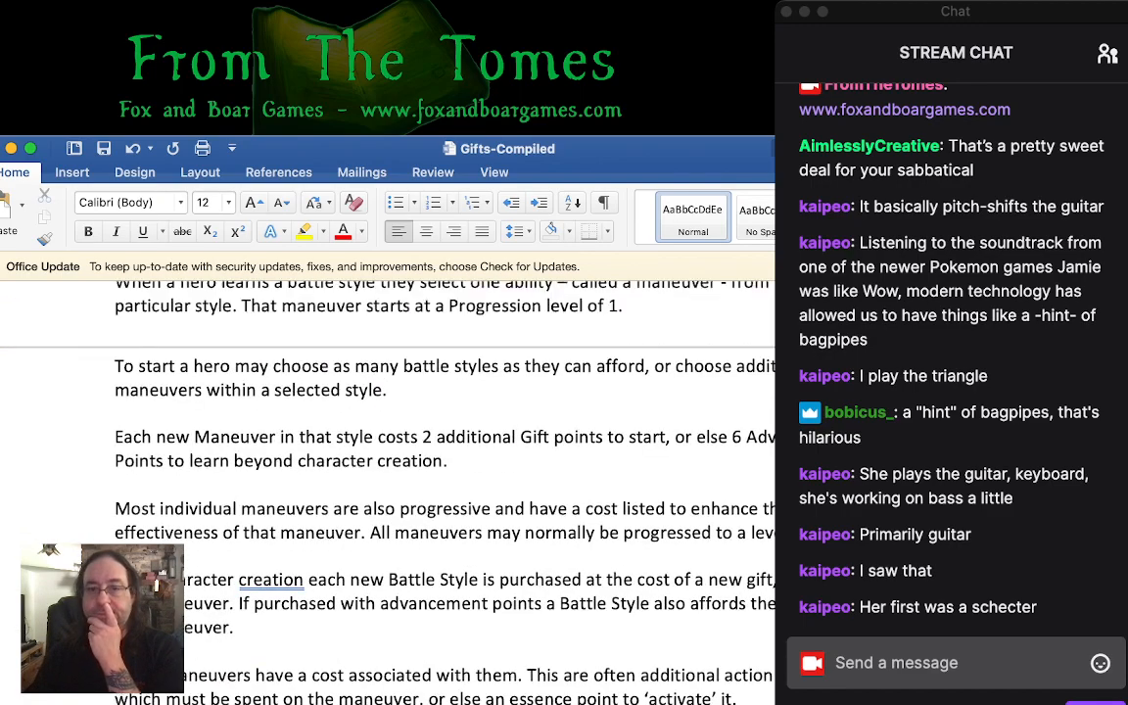
pyautogui.scroll(-10, 391, 460)
pyautogui.scroll(15, 392, 460)
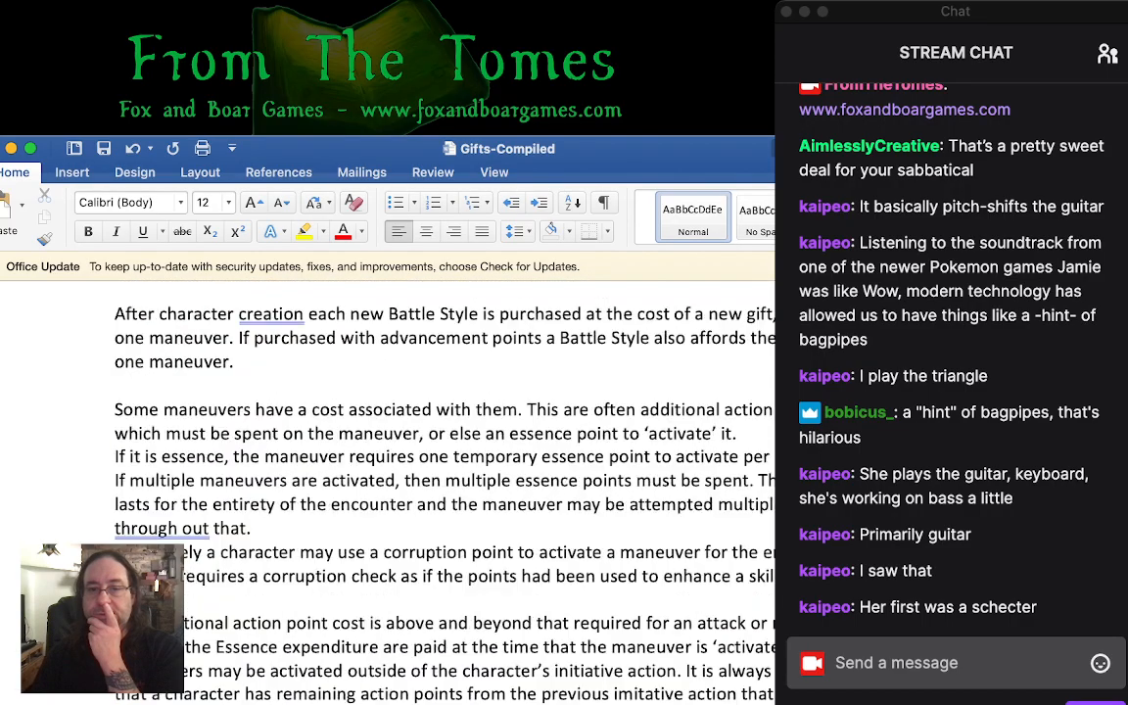
pyautogui.scroll(20, 391, 460)
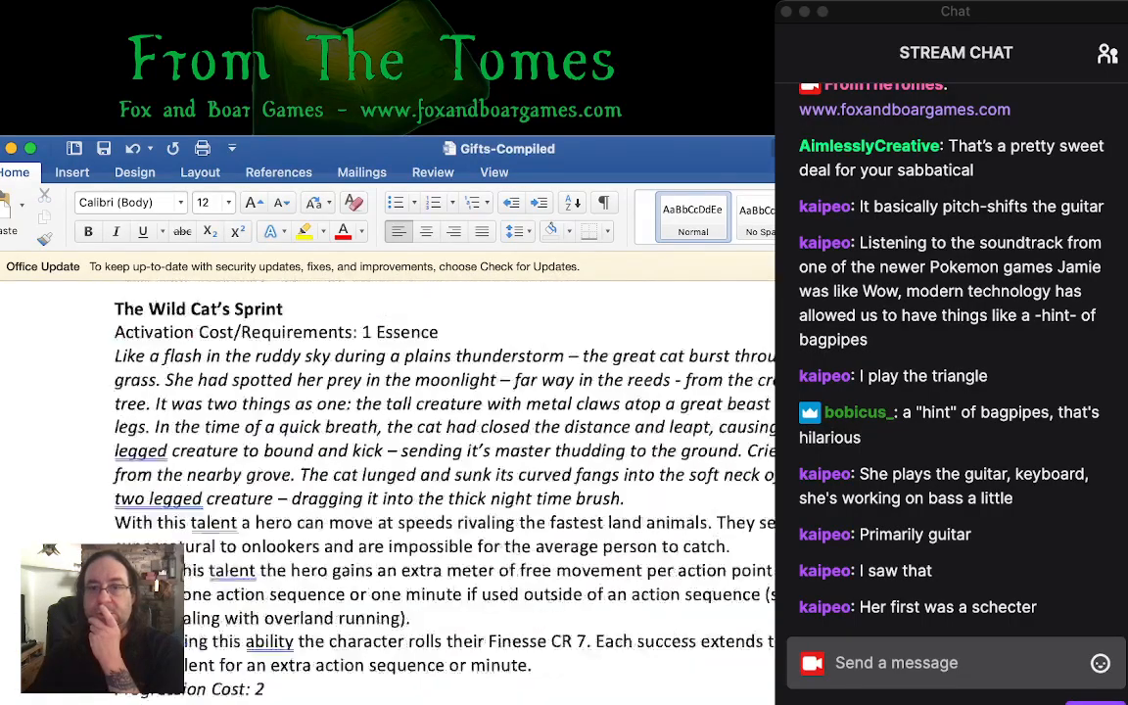
pyautogui.scroll(20, 391, 460)
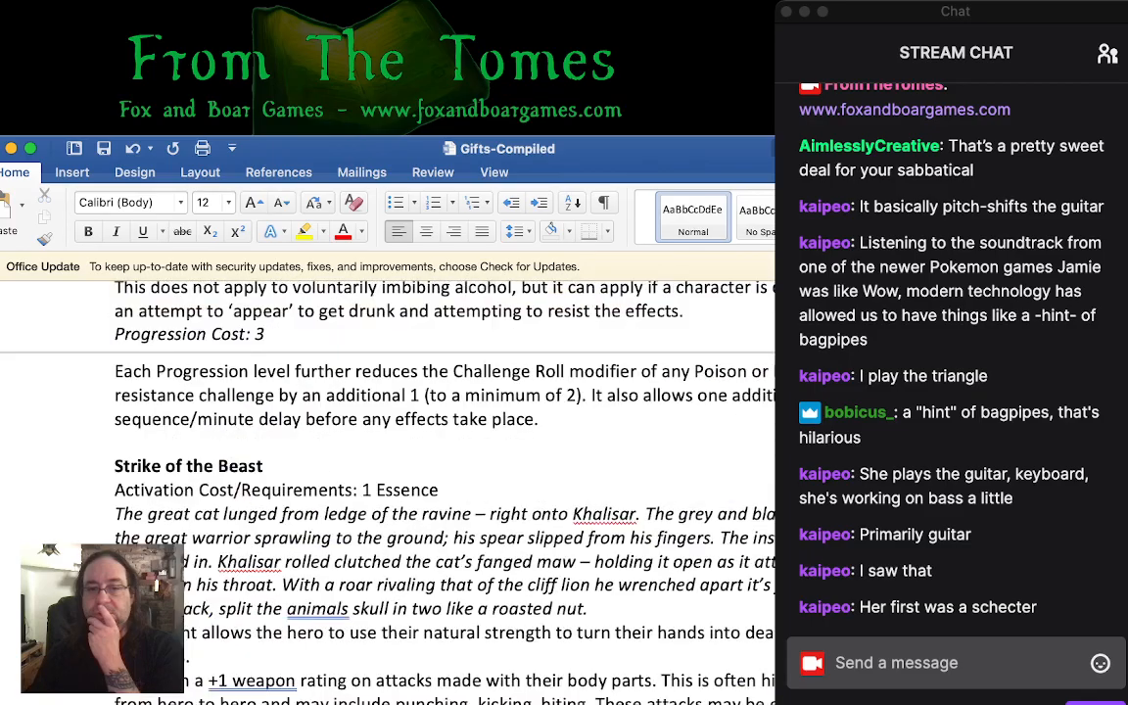
pyautogui.scroll(8, 391, 460)
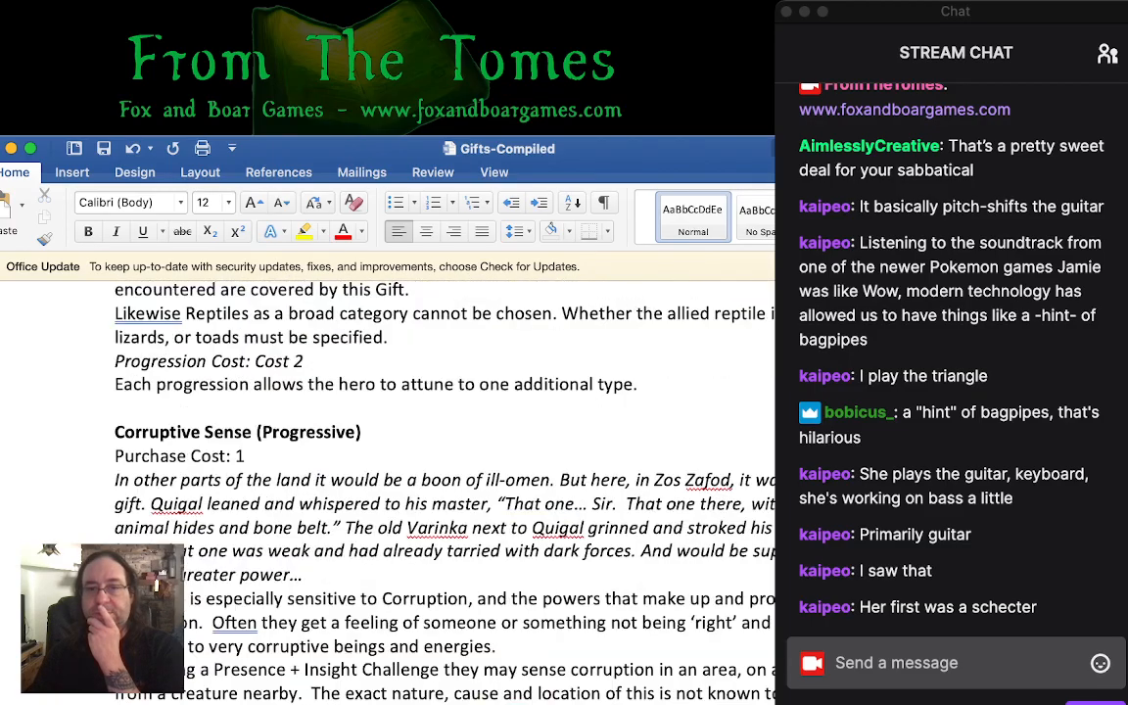
pyautogui.scroll(15, 391, 460)
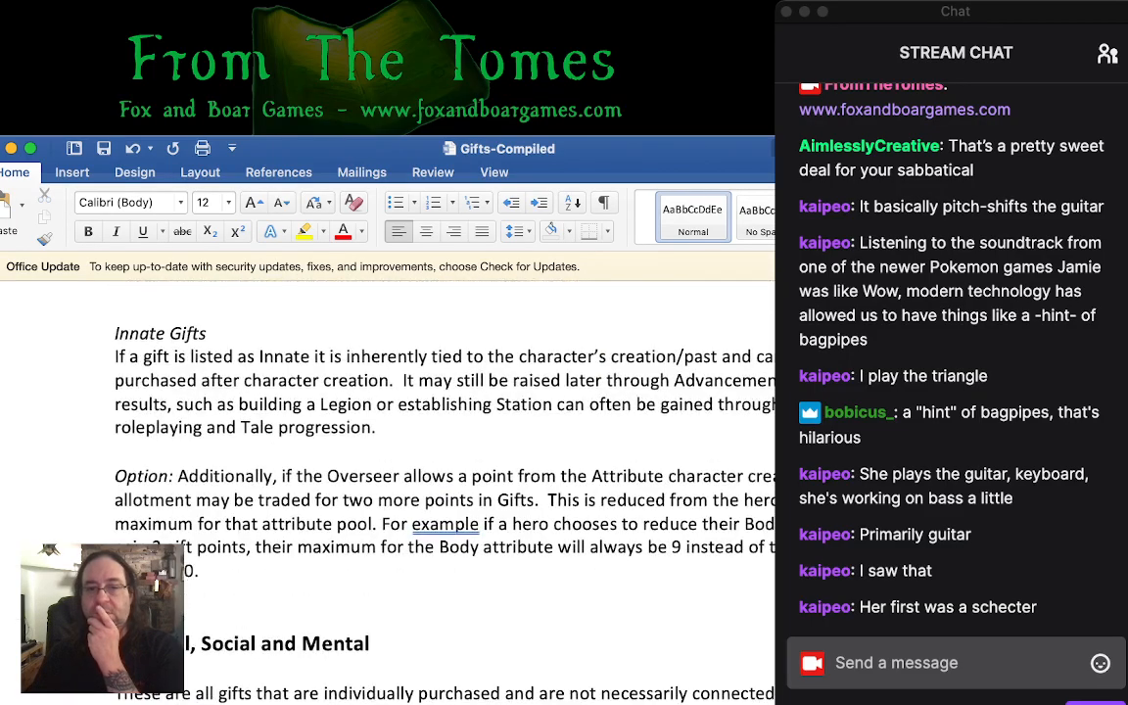
pyautogui.scroll(-20, 391, 460)
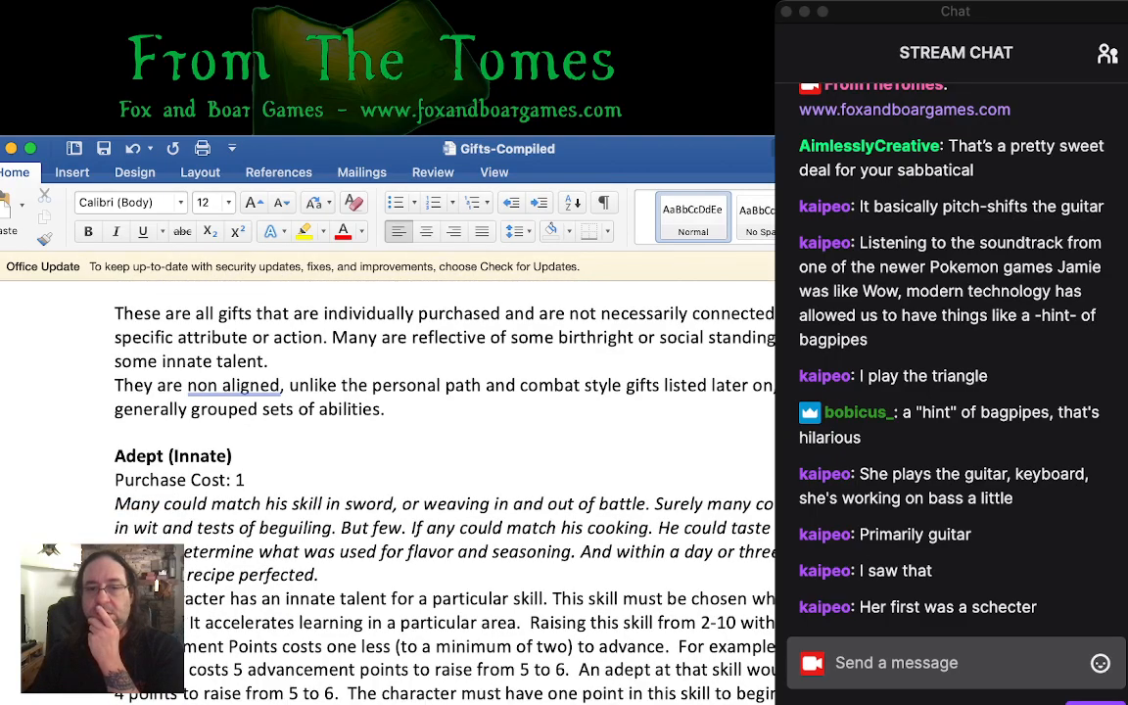
pyautogui.scroll(-10, 392, 460)
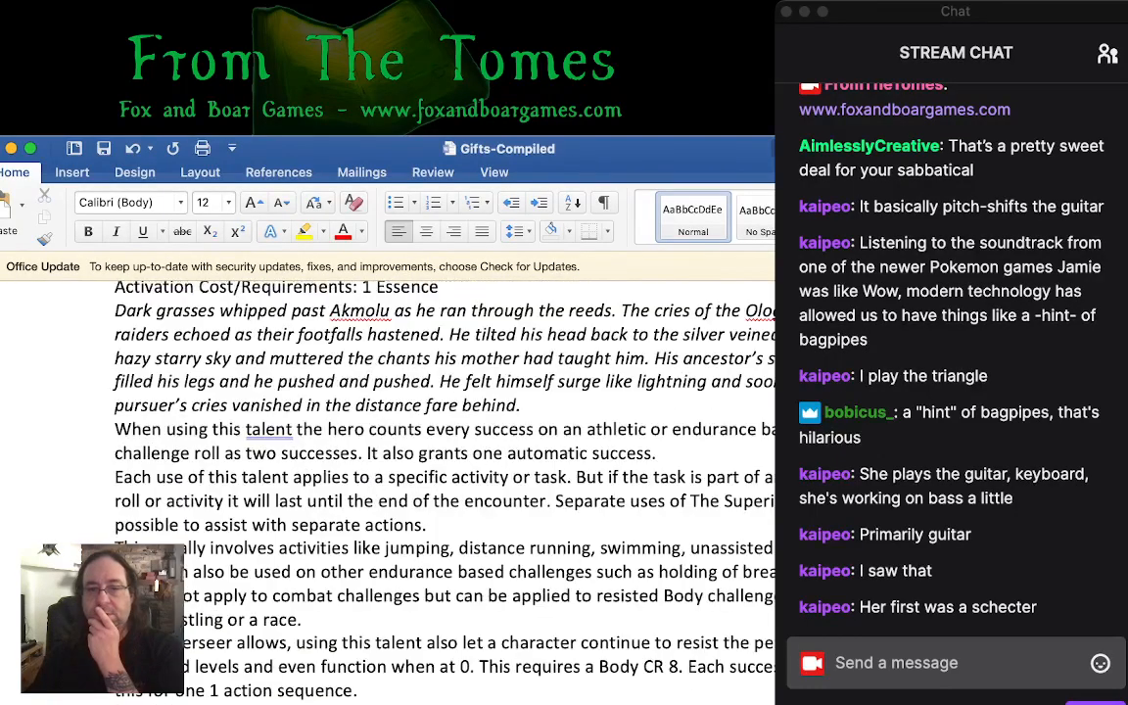
pyautogui.scroll(-20, 392, 460)
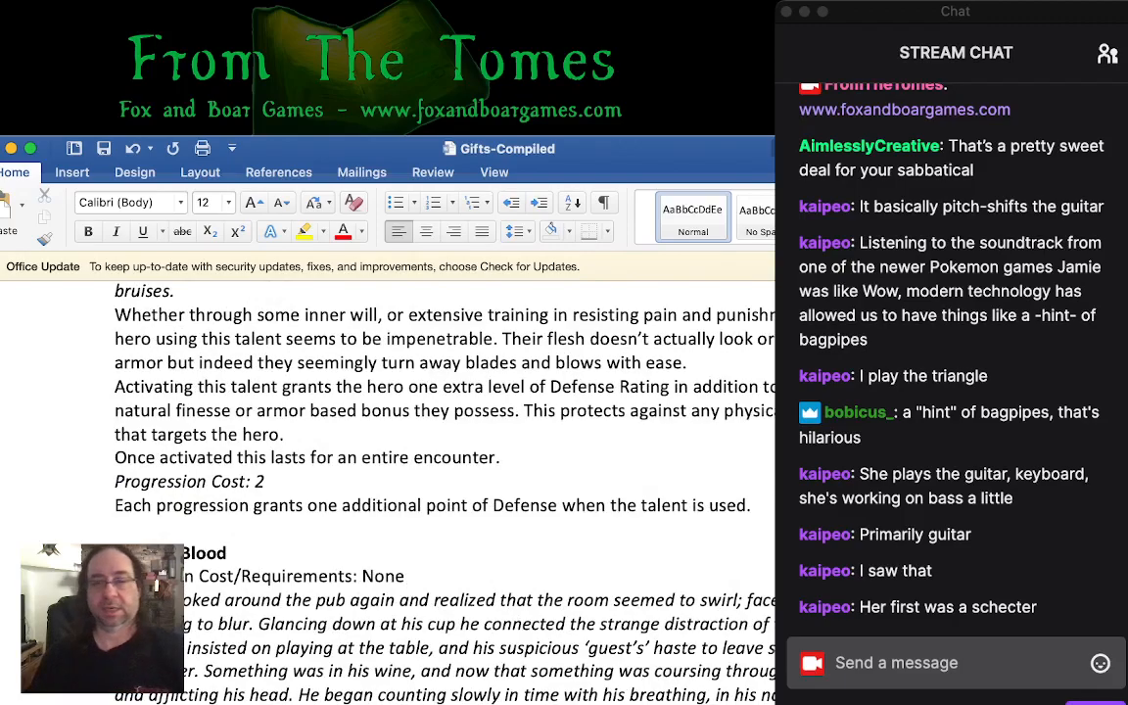
# - Add a bold "Cost: 2" line directly beneath the Attribute Paths heading
pyautogui.scroll(10, 391, 460)
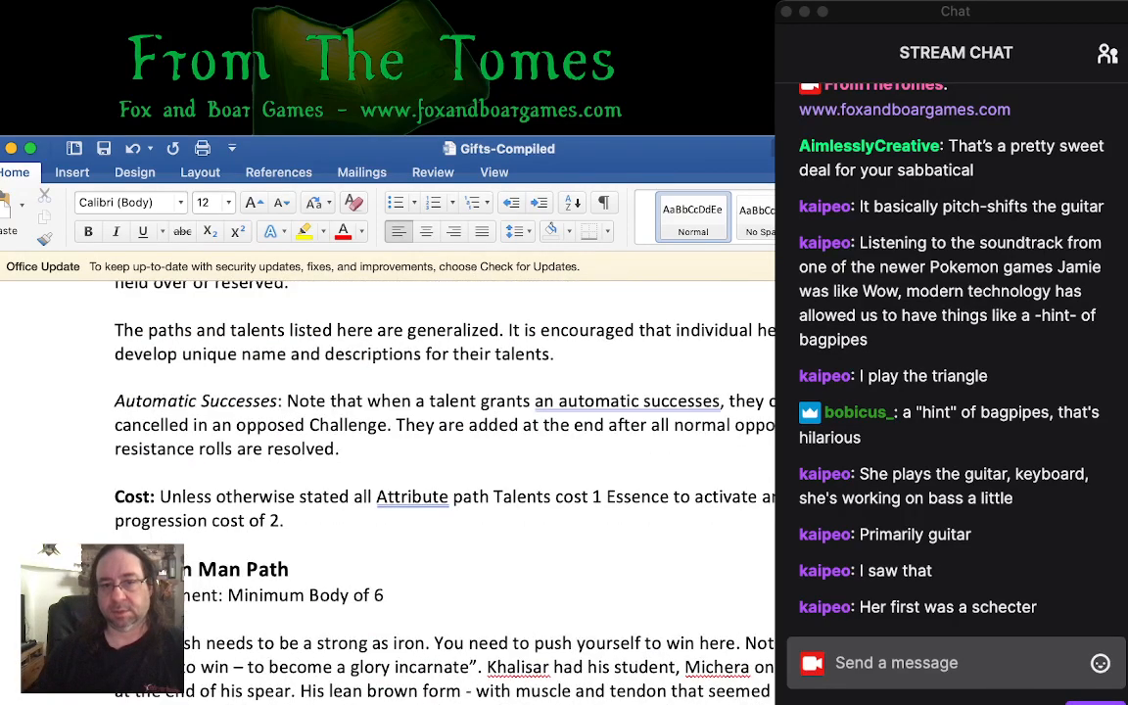
pyautogui.scroll(-3, 391, 460)
pyautogui.scroll(10, 391, 460)
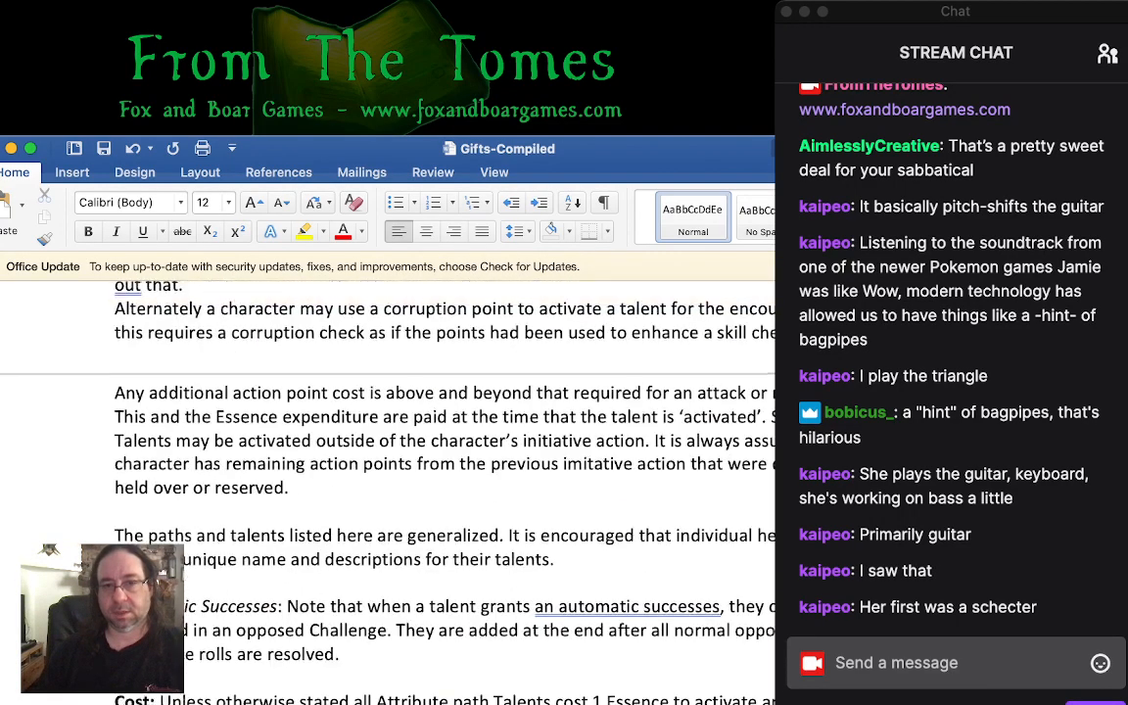
pyautogui.scroll(6, 392, 460)
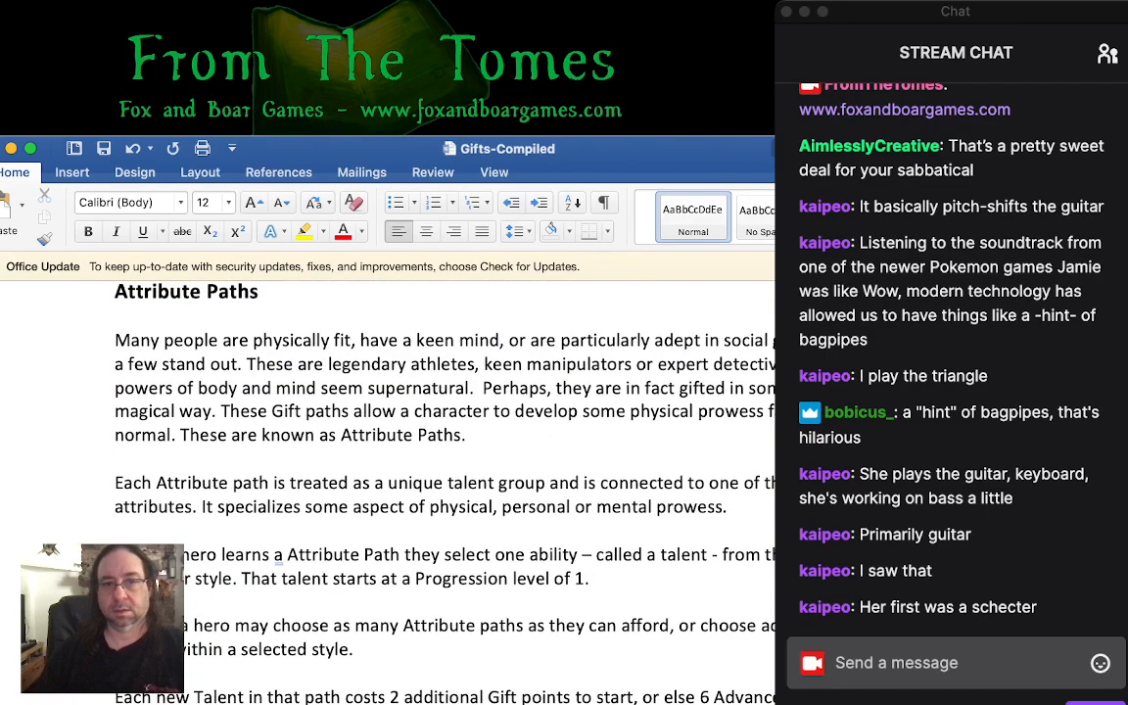
pyautogui.click(115, 316)
pyautogui.write('Co')
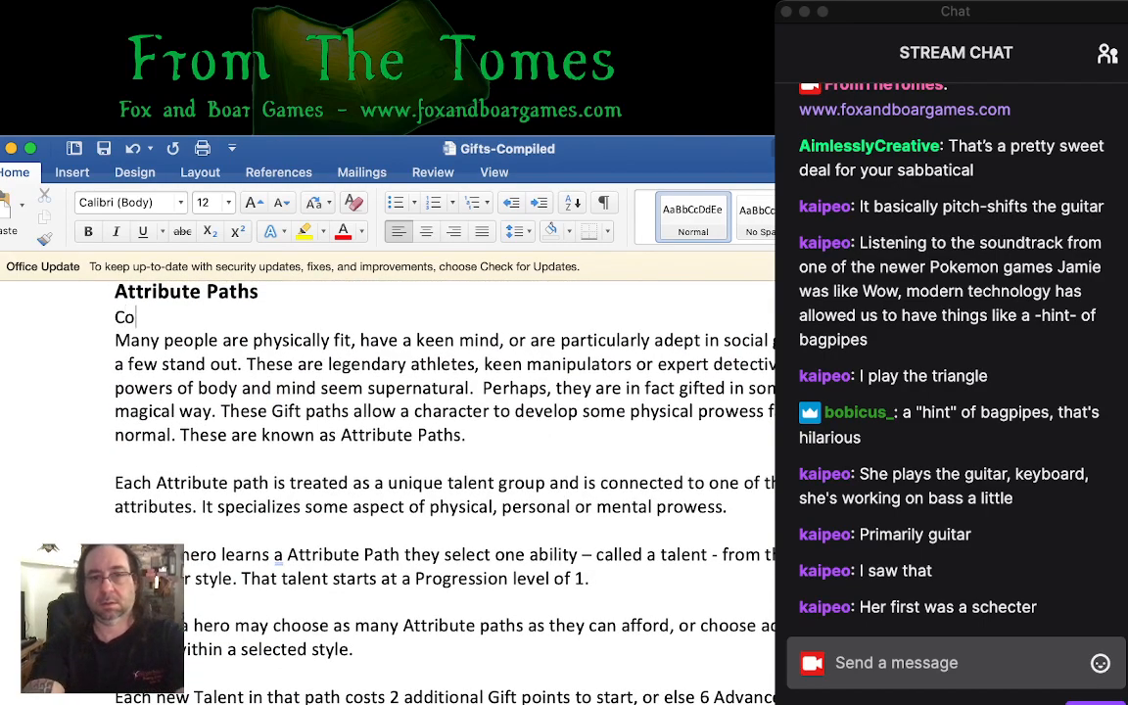
pyautogui.write('st: 2')
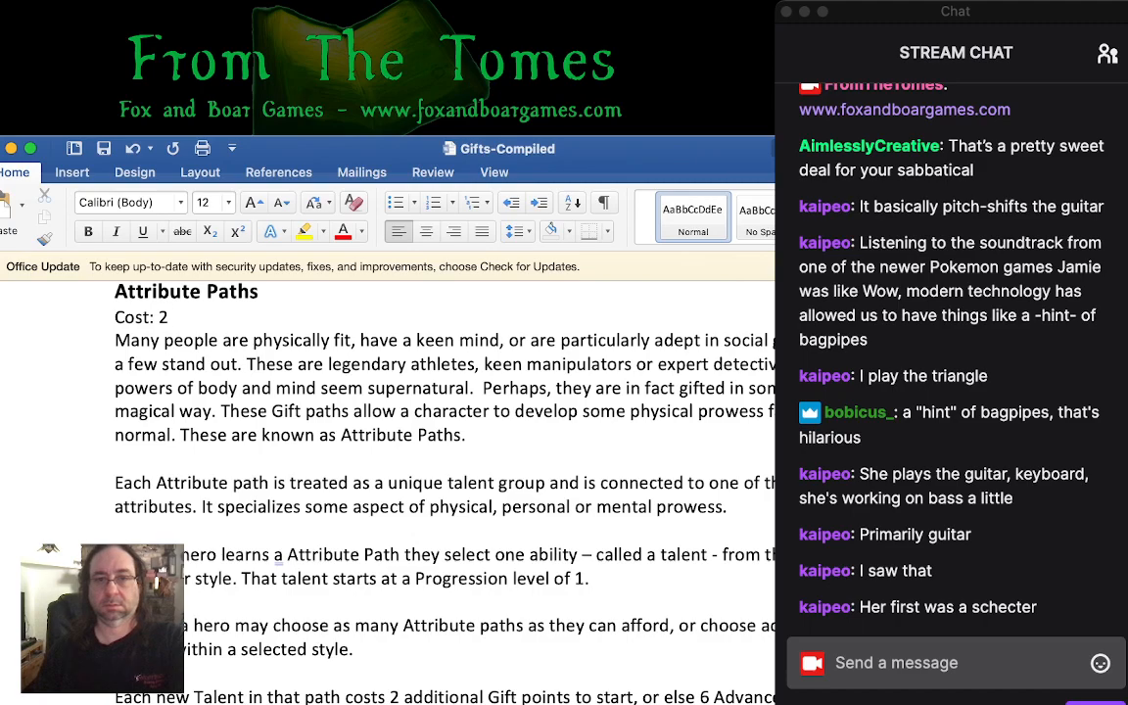
pyautogui.hotkey('shift', 'Home')
pyautogui.press('super+b')
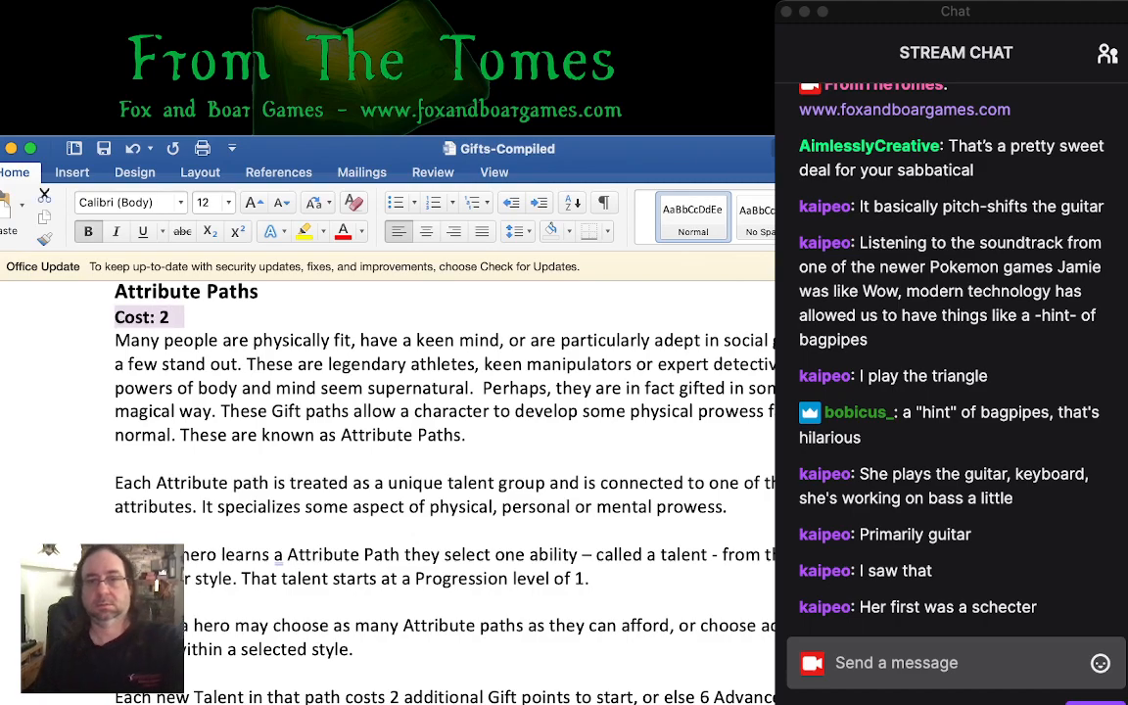
pyautogui.click(306, 436)
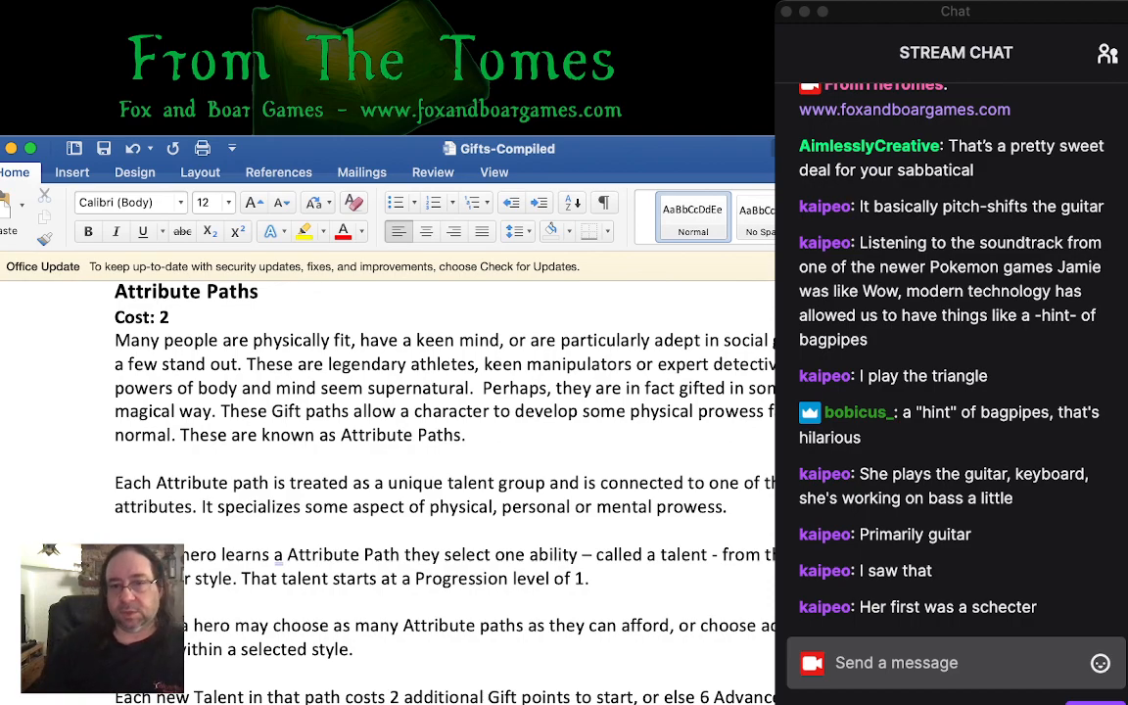
# - Replace the word "style" with "path" in the Attribute Paths paragraph about a hero learning a path and selecting one ability
pyautogui.click(495, 412)
pyautogui.click(467, 435)
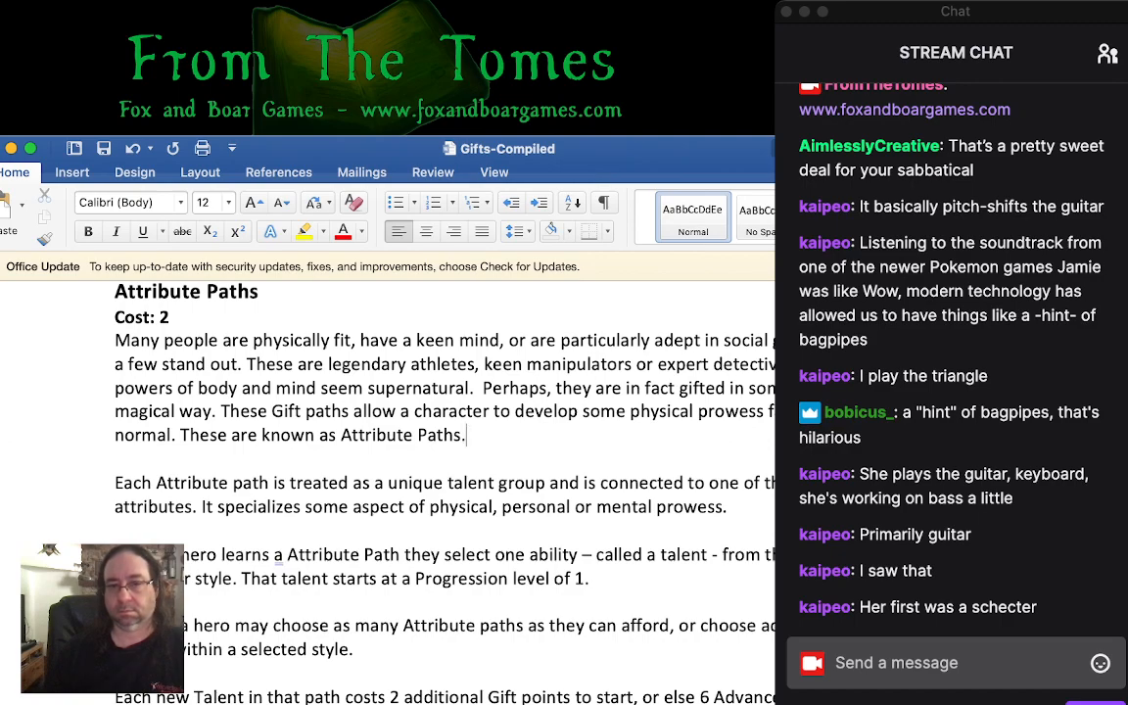
pyautogui.doubleClick(223, 579)
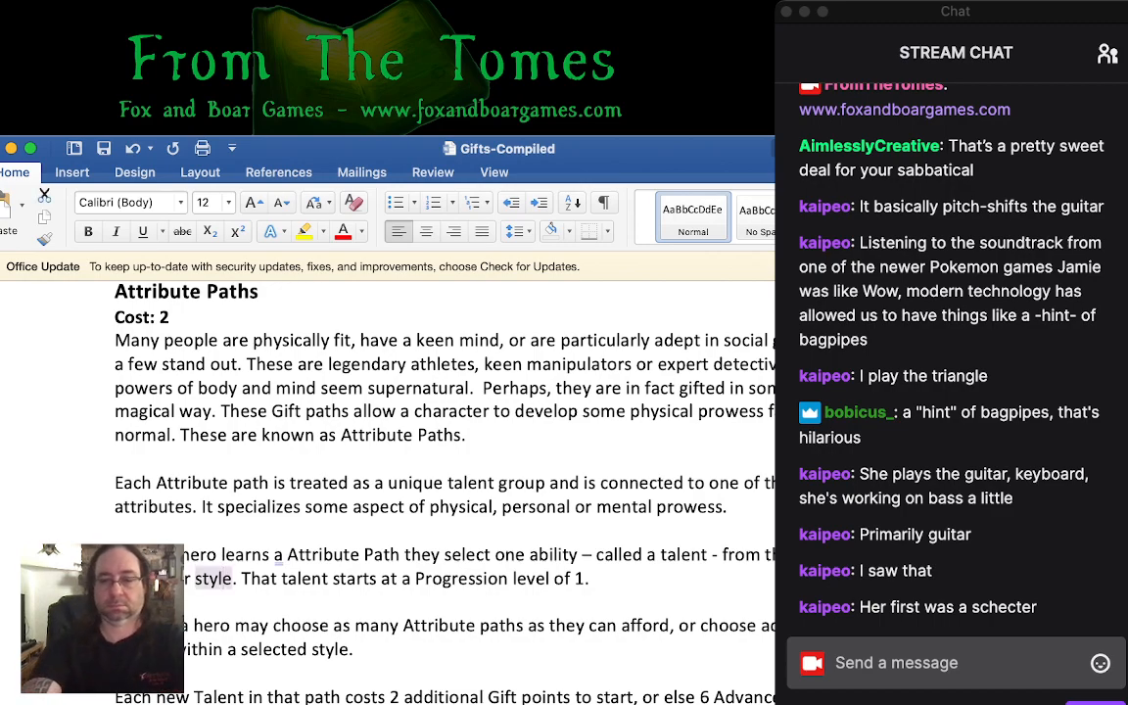
pyautogui.write('path')
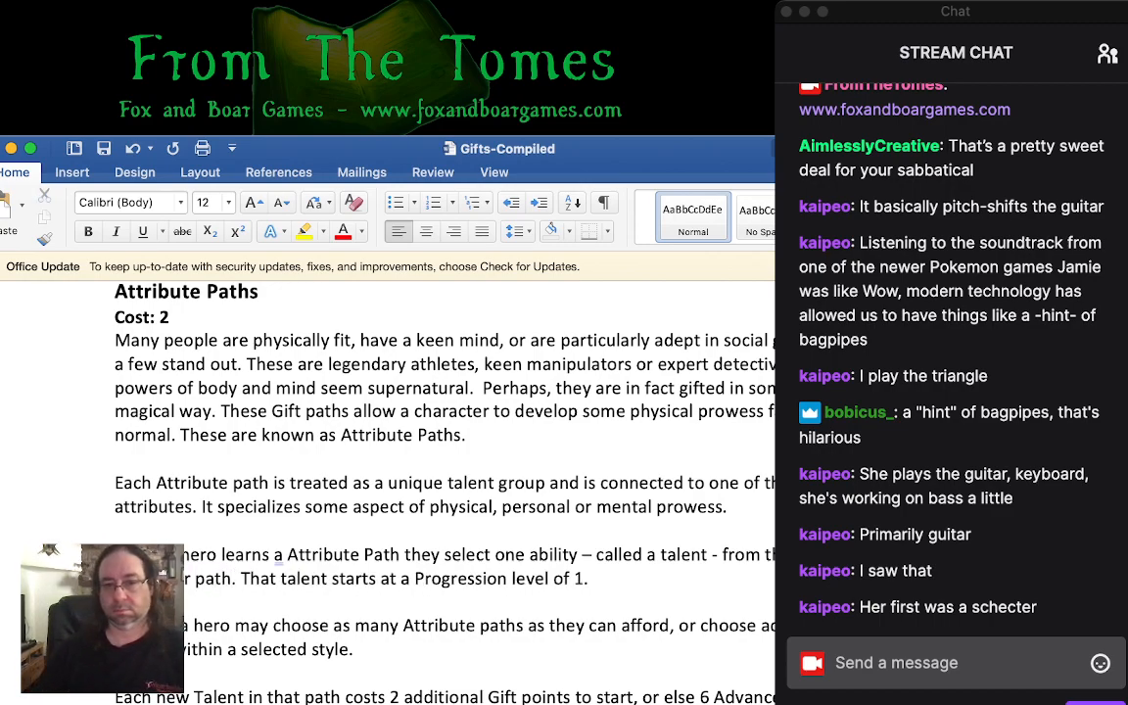
# - Read through the Attribute Paths rules on choosing paths, buying new talents, progressing talents and learning paths after character creation
pyautogui.scroll(-1, 445, 493)
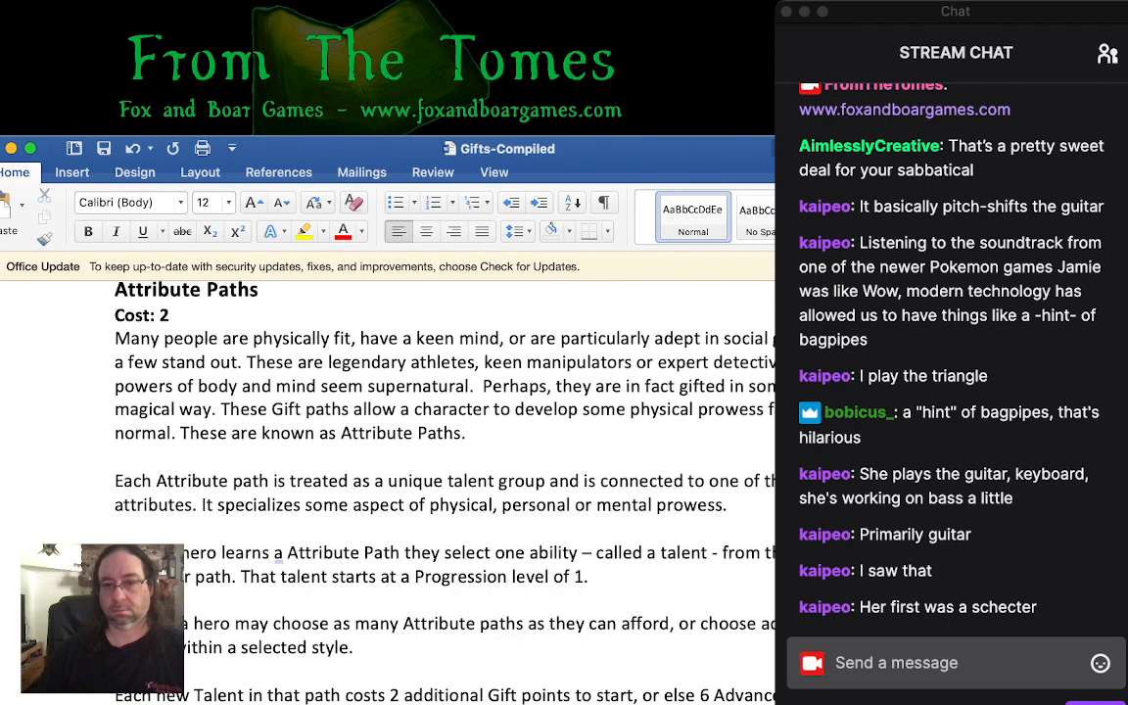
pyautogui.scroll(-3, 445, 469)
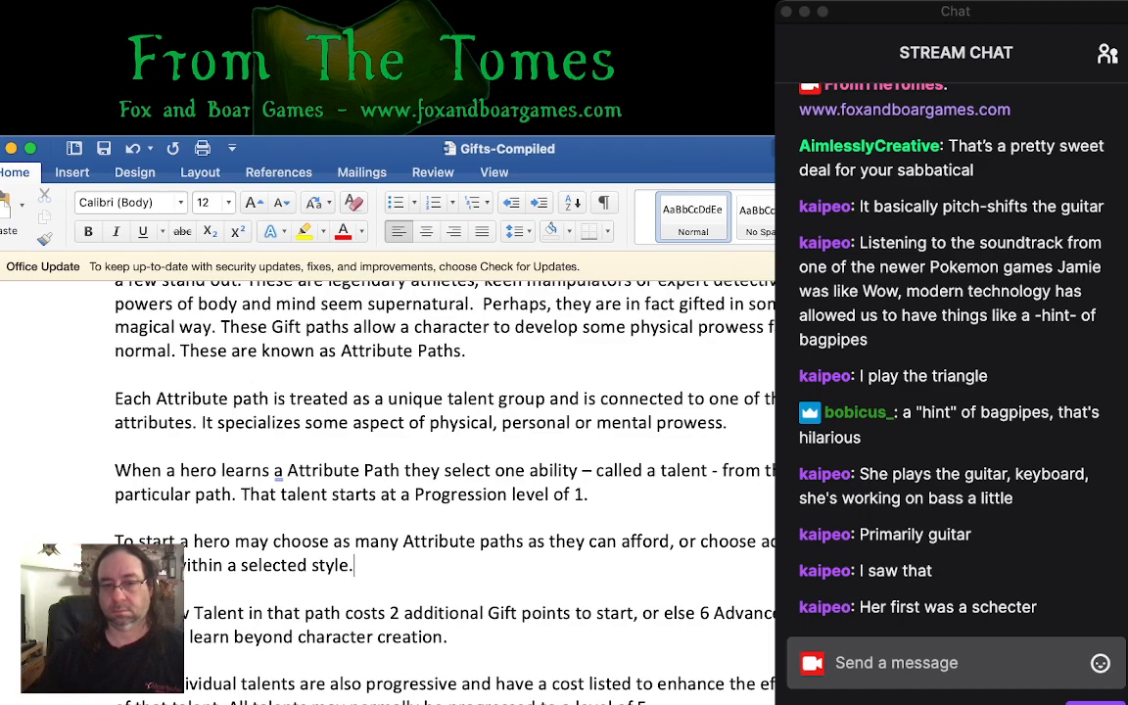
pyautogui.scroll(-1, 445, 470)
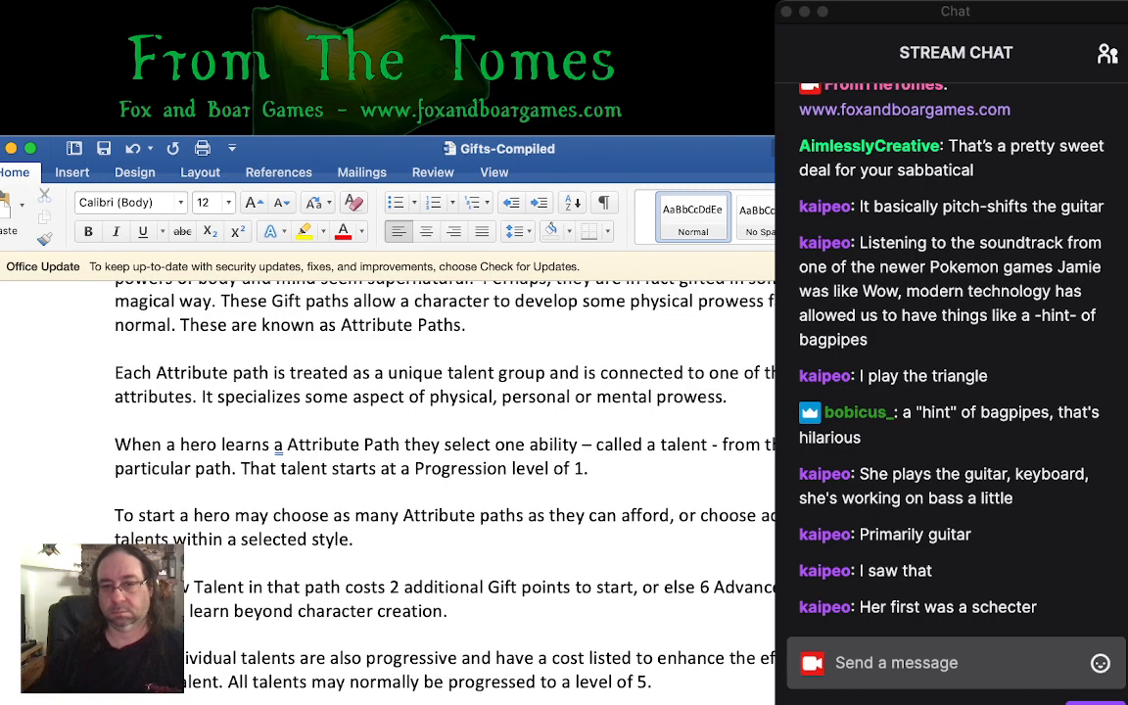
pyautogui.scroll(-1, 444, 470)
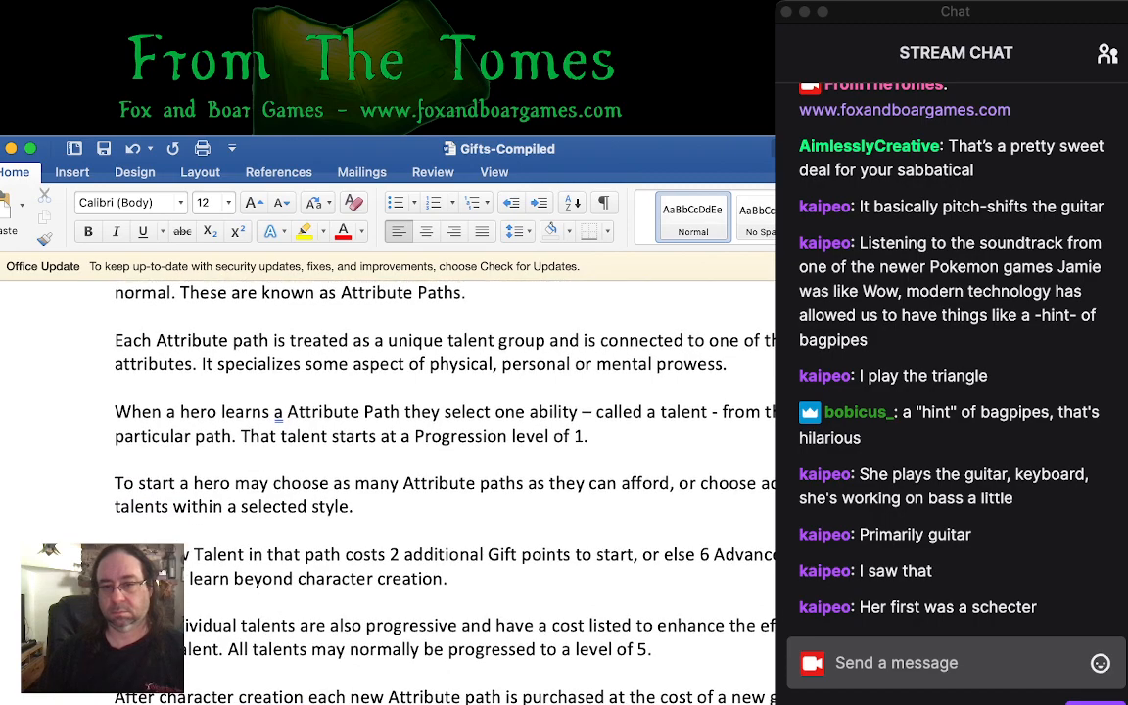
pyautogui.scroll(-4, 445, 470)
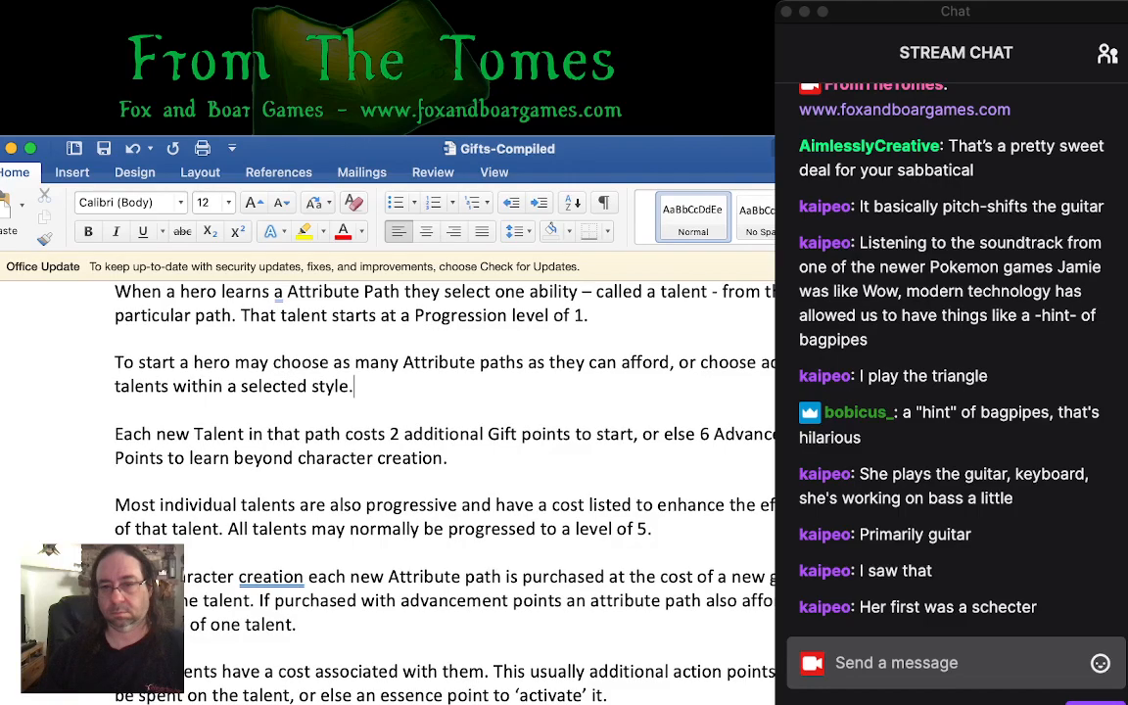
pyautogui.scroll(8, 444, 470)
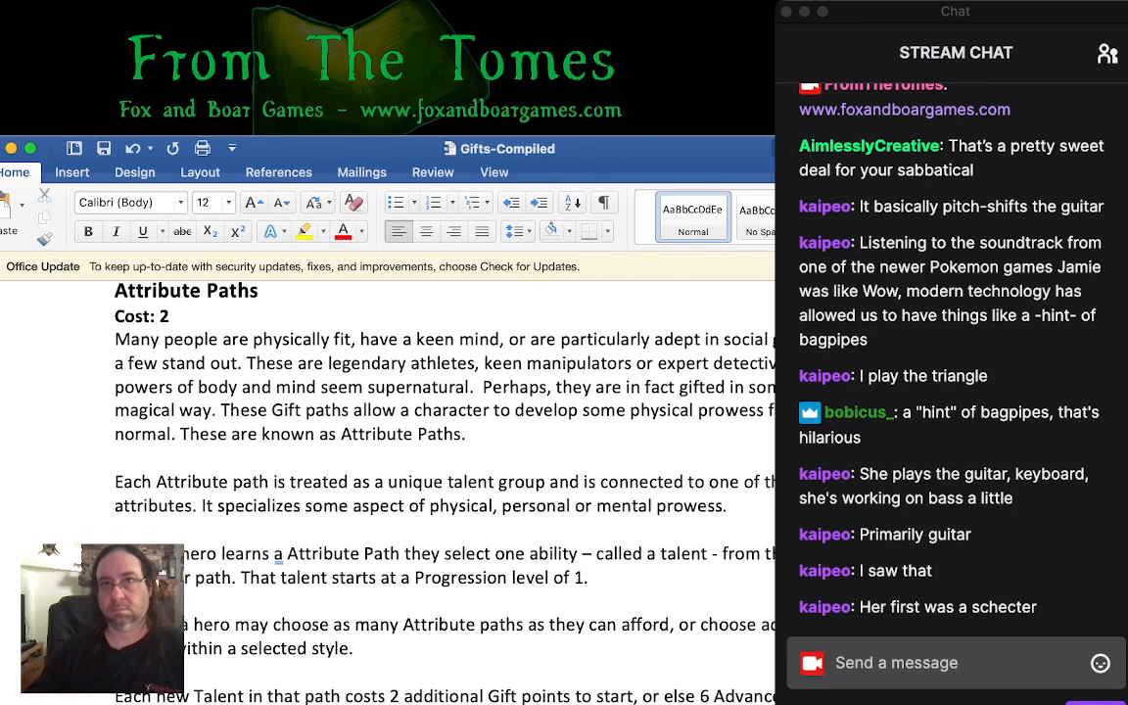
pyautogui.press('super+Tab')
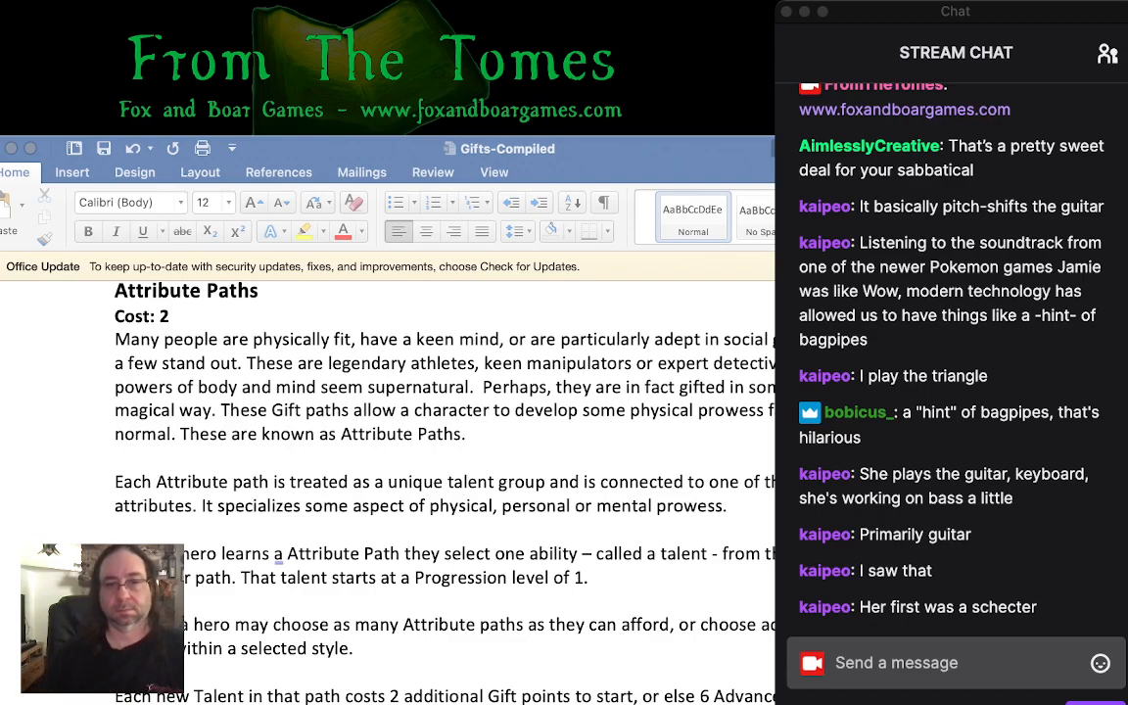
pyautogui.click(355, 648)
pyautogui.scroll(-10, 391, 490)
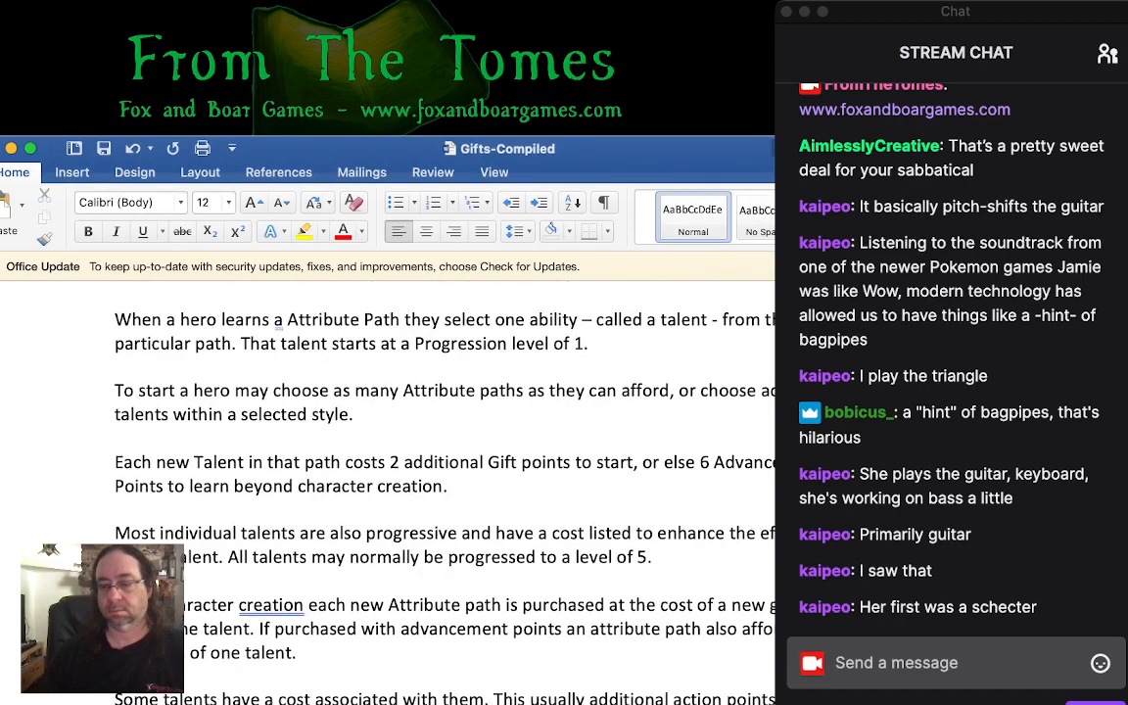
# - Review the Iron Man Path requirement, its Forged Flesh and Iron Born talents, and the general talent cost rules back to the Attribute Paths heading
pyautogui.scroll(-20, 392, 470)
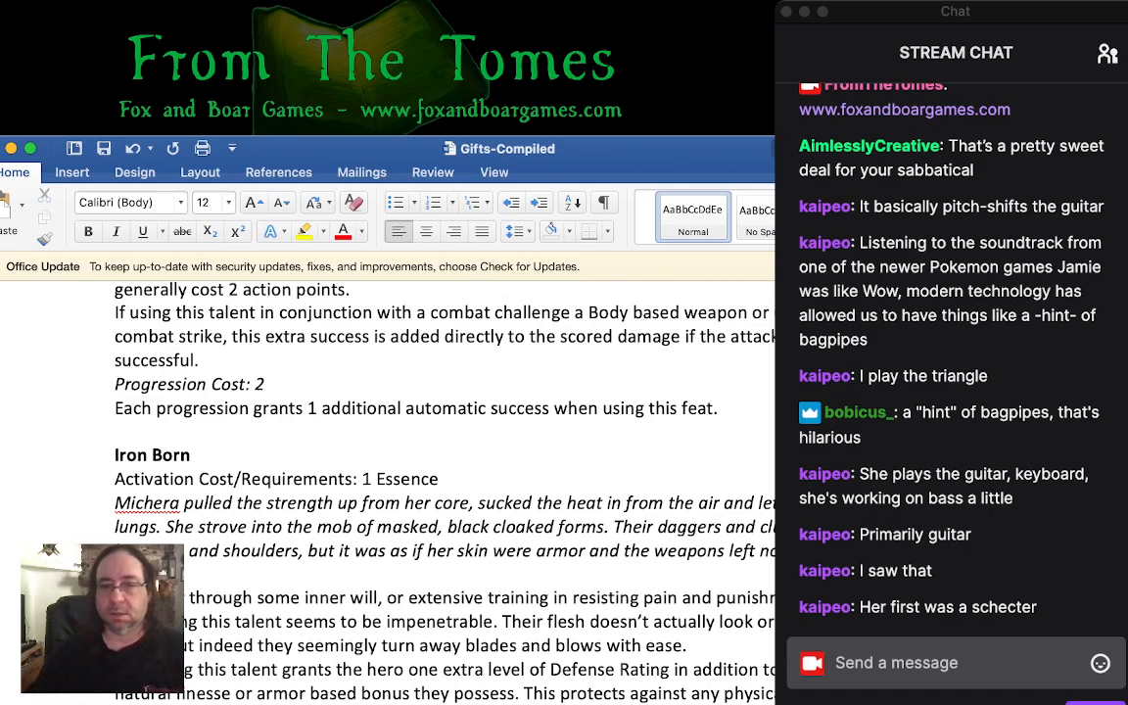
pyautogui.scroll(-2, 399, 441)
pyautogui.scroll(15, 400, 440)
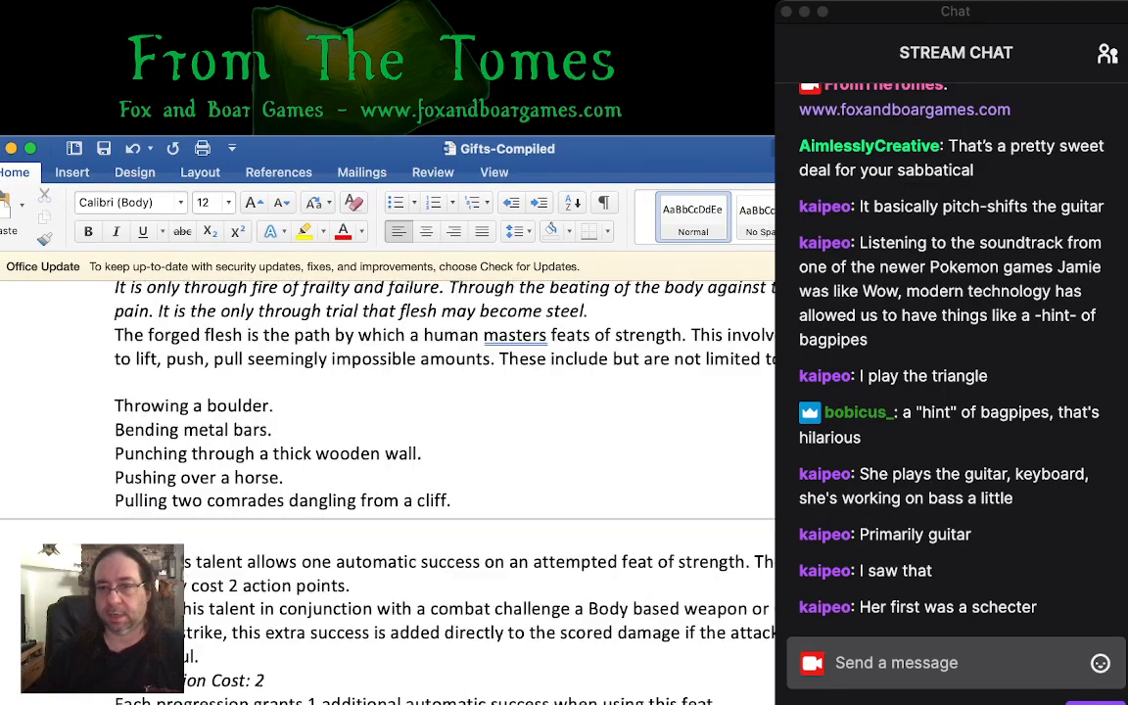
pyautogui.scroll(15, 400, 441)
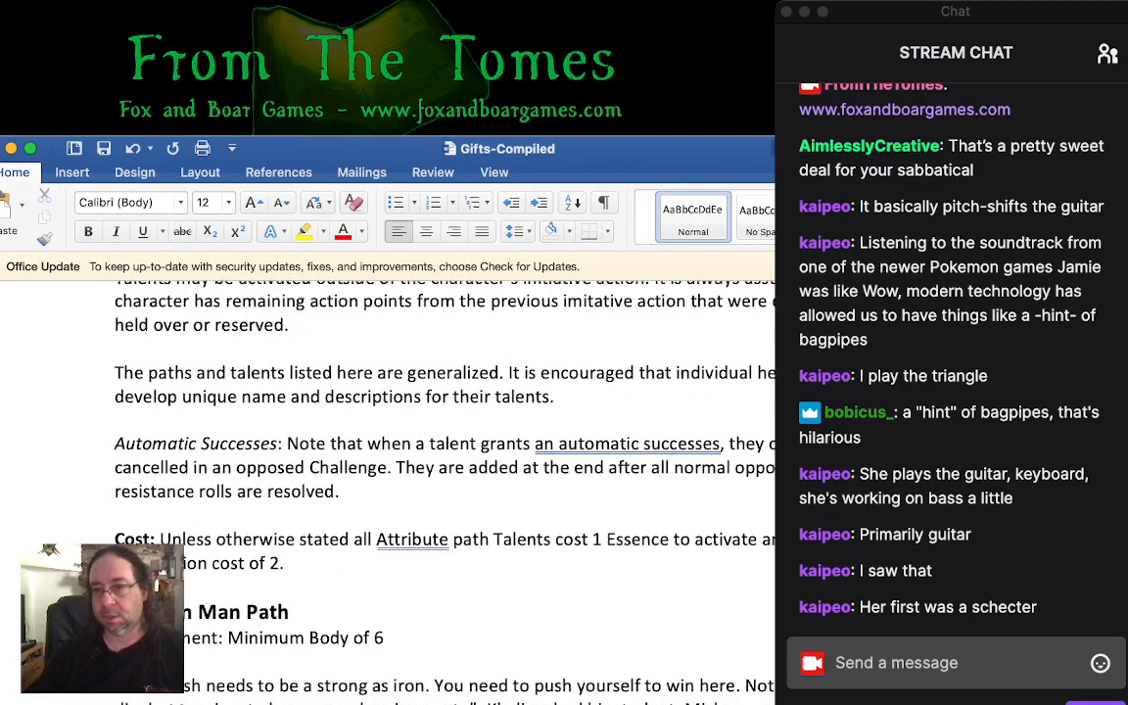
pyautogui.scroll(5, 400, 441)
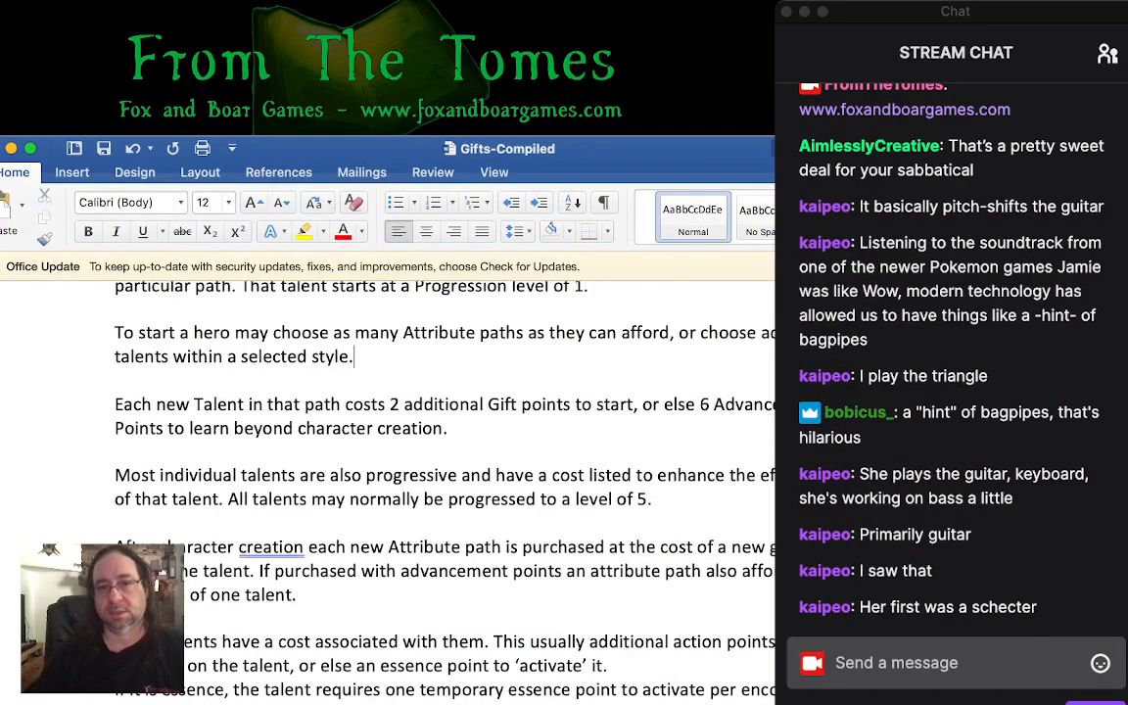
pyautogui.scroll(-20, 399, 440)
pyautogui.scroll(8, 400, 440)
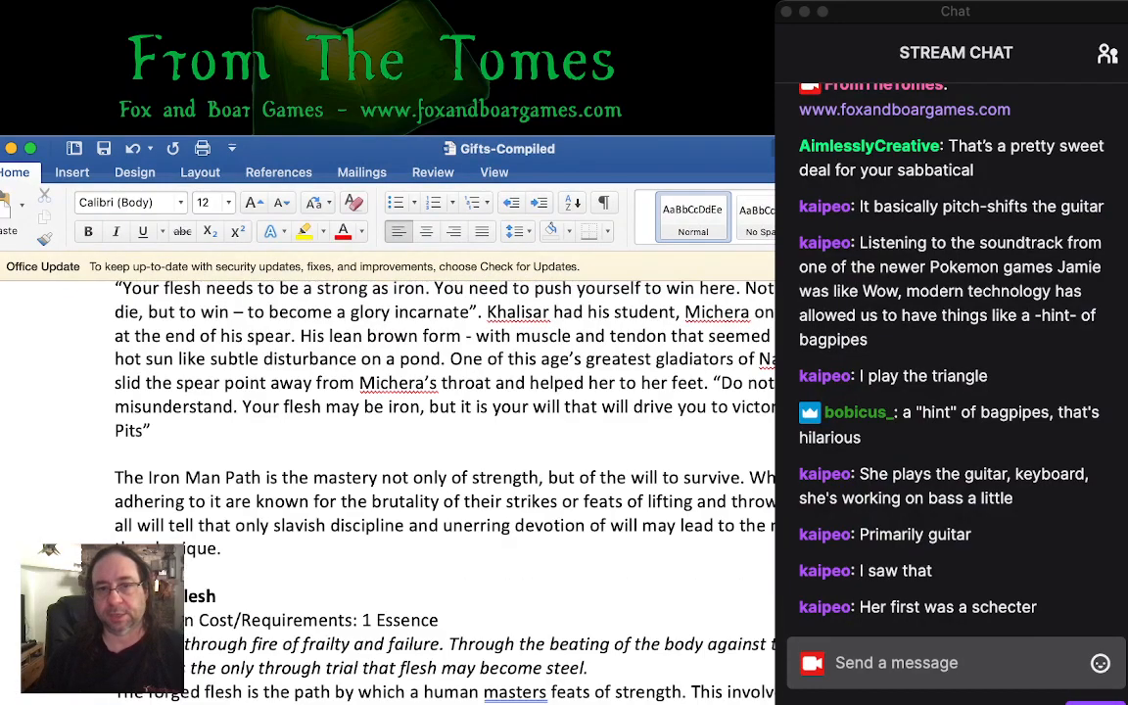
pyautogui.scroll(2, 399, 440)
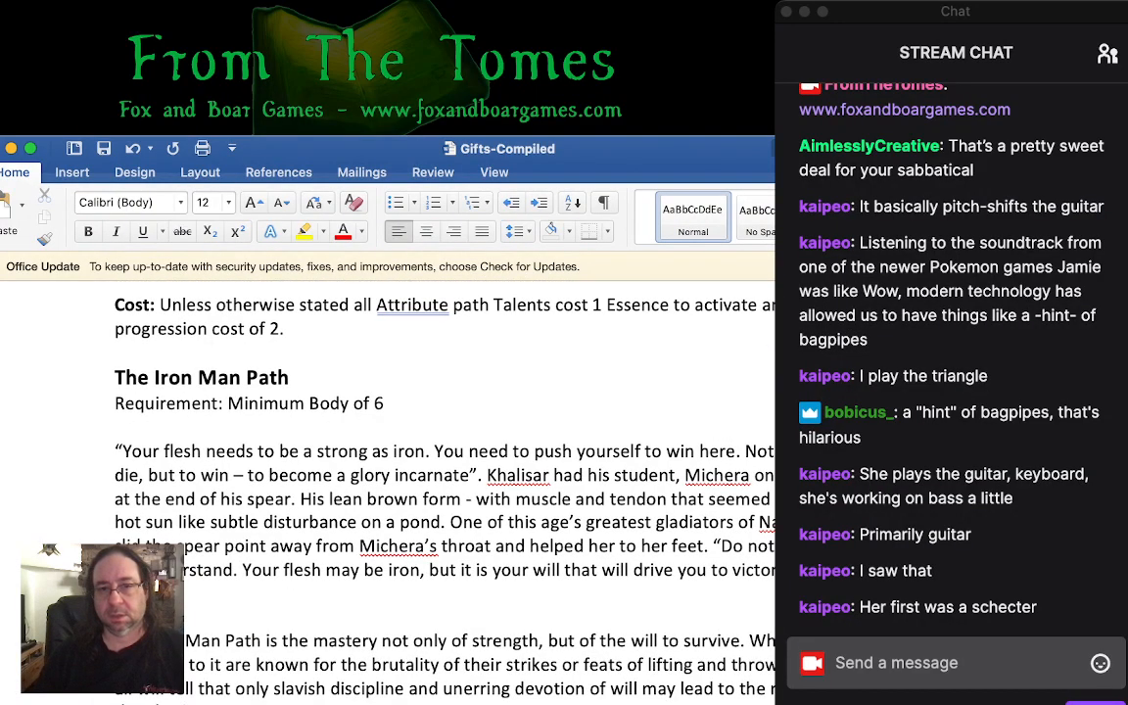
pyautogui.scroll(-7, 400, 440)
pyautogui.scroll(-8, 392, 440)
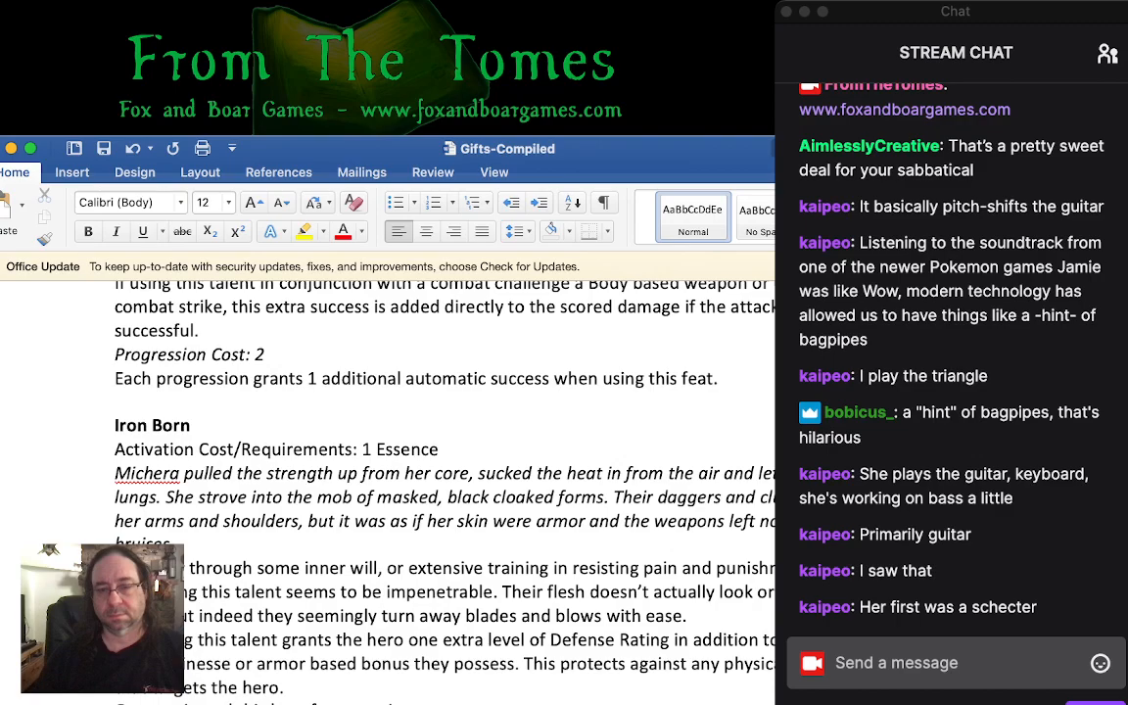
pyautogui.scroll(15, 391, 440)
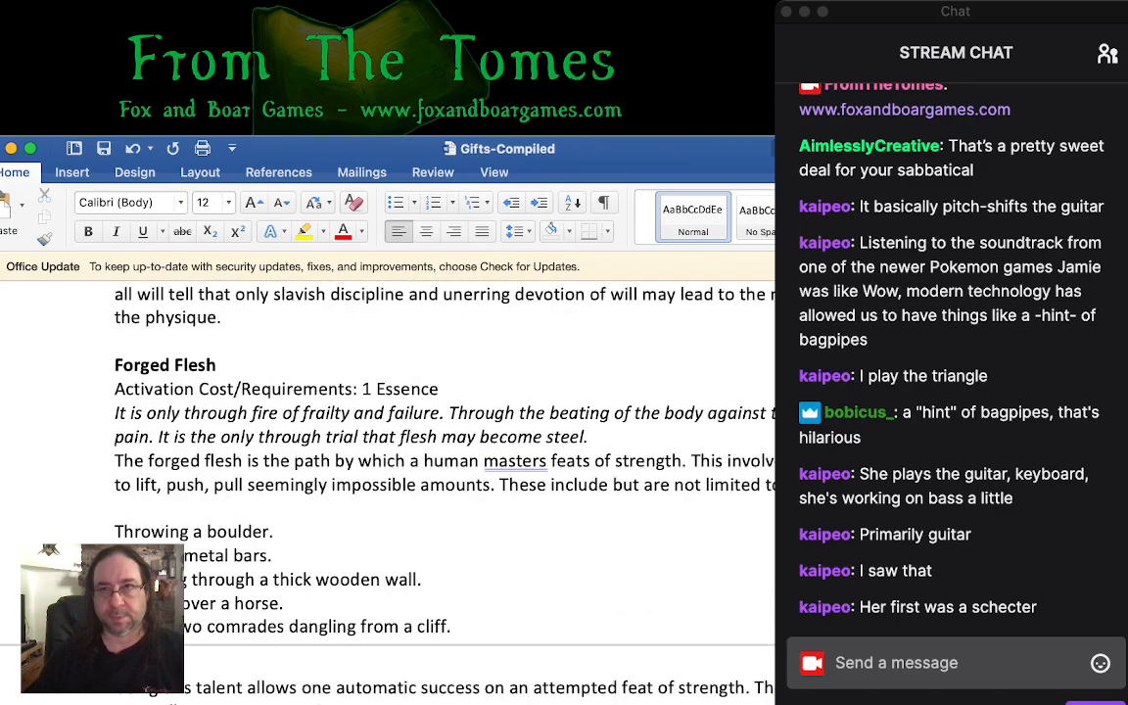
pyautogui.scroll(12, 392, 440)
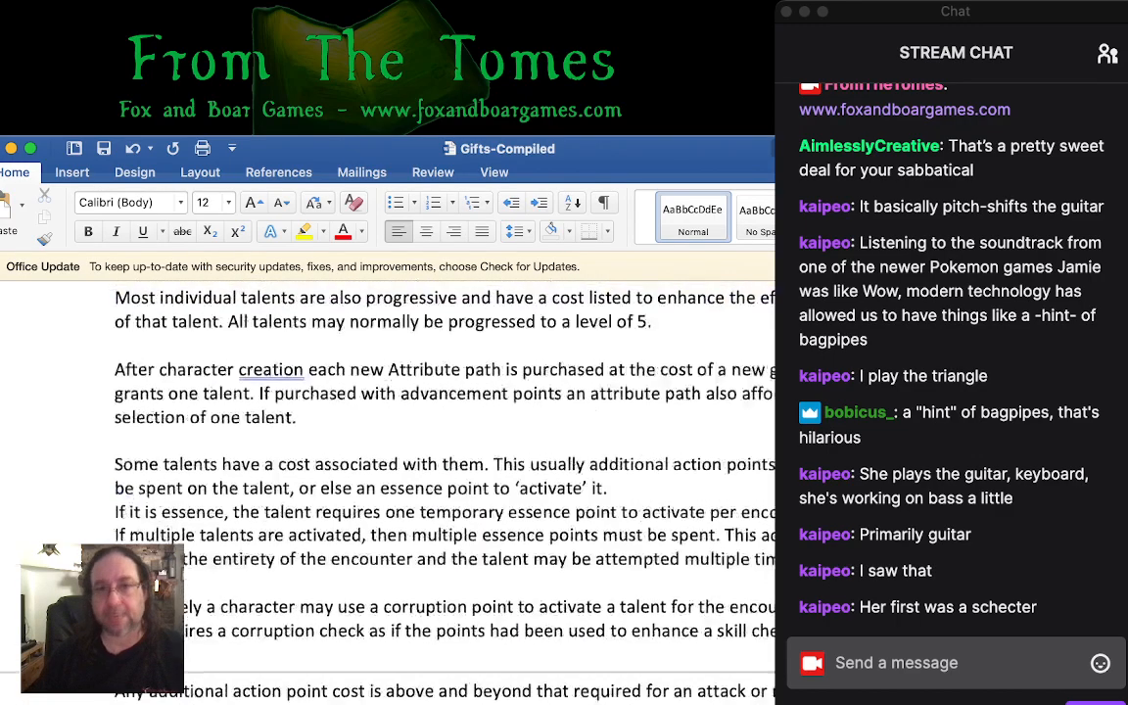
pyautogui.scroll(3, 392, 440)
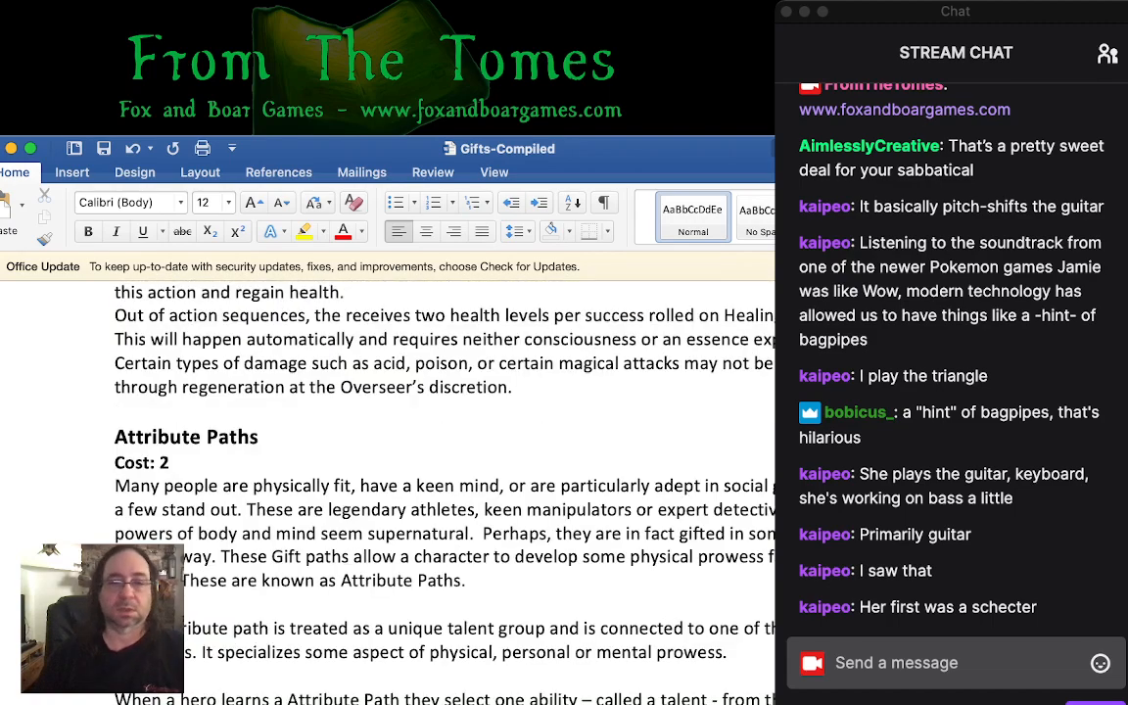
pyautogui.scroll(2, 392, 441)
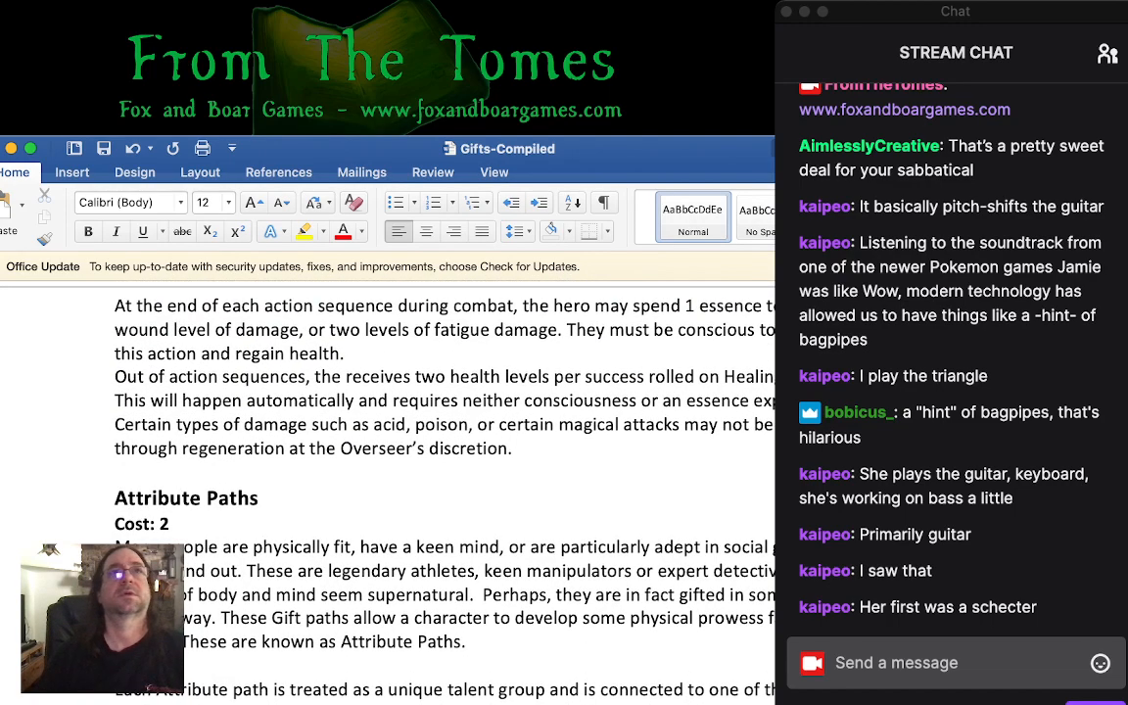
# - Look over other gift entries in Gifts-Compiled, including the device augmentation gift, Magic (Dabbler) and Leire's Account, checking their costs and requirements
pyautogui.press('super+Tab')
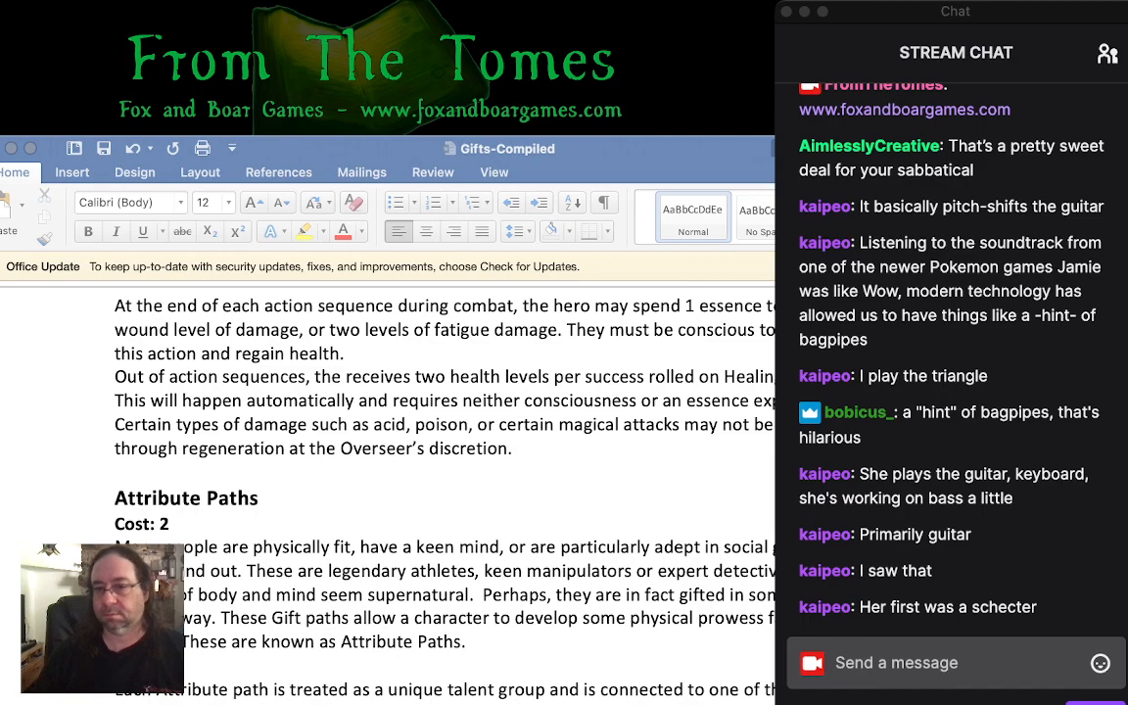
pyautogui.press('super+Tab')
pyautogui.press('super+Tab')
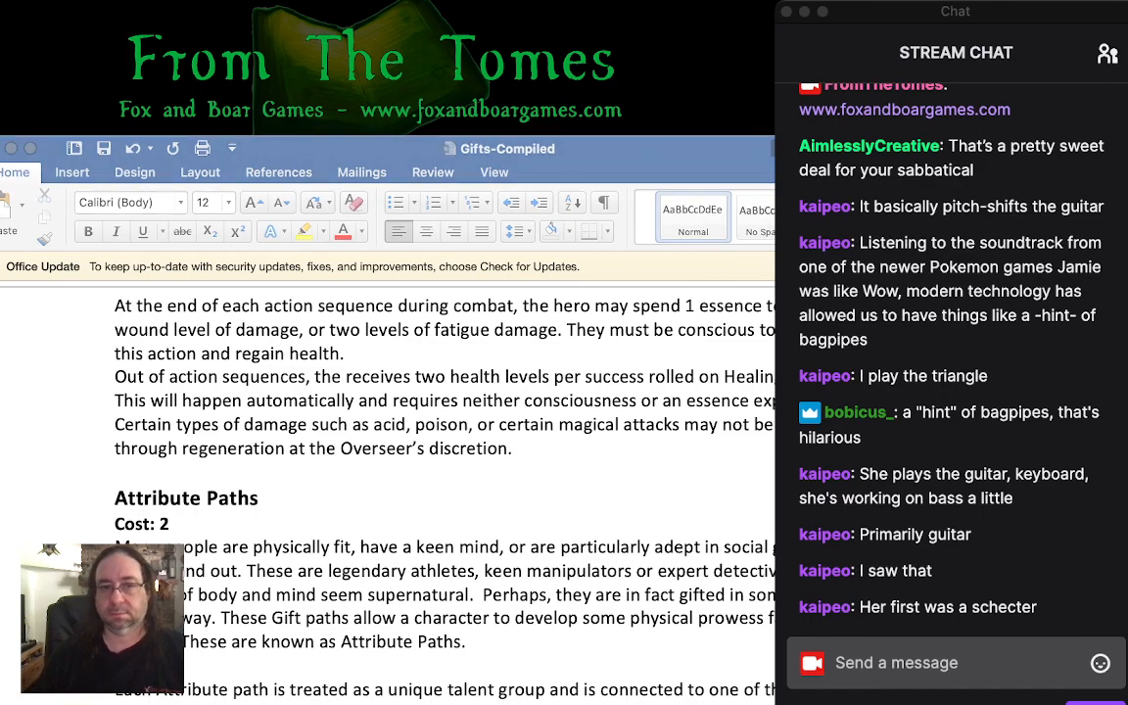
pyautogui.press('super+Tab')
pyautogui.scroll(-5, 392, 441)
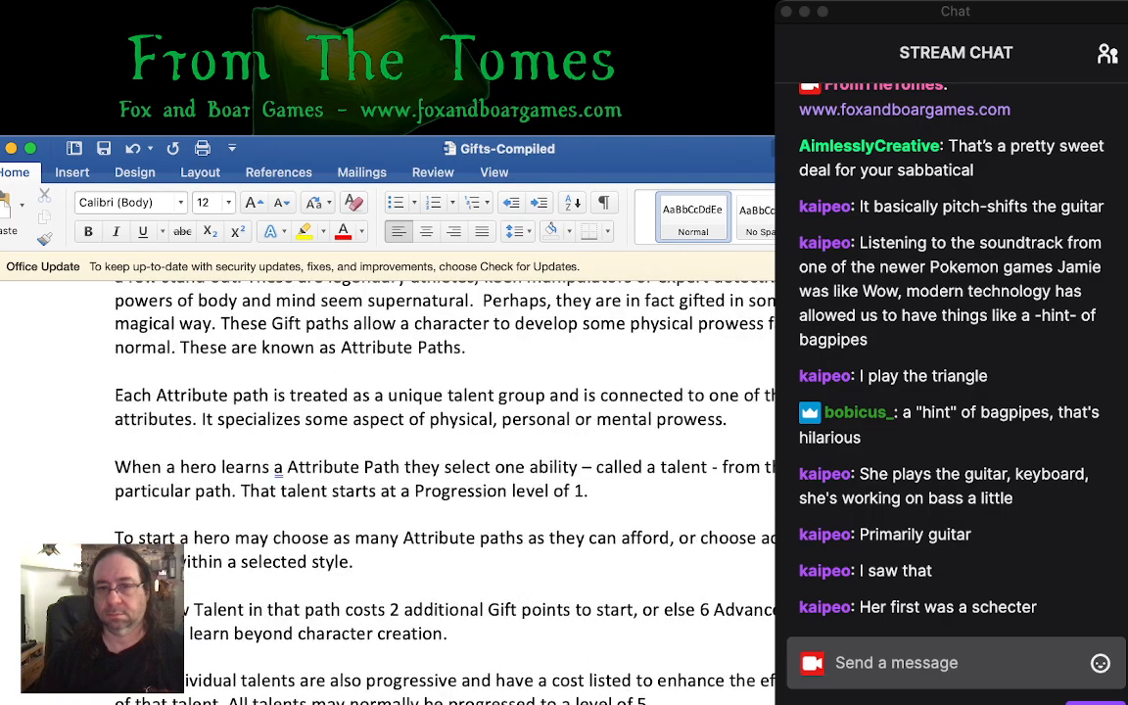
pyautogui.scroll(10, 391, 441)
pyautogui.scroll(10, 392, 440)
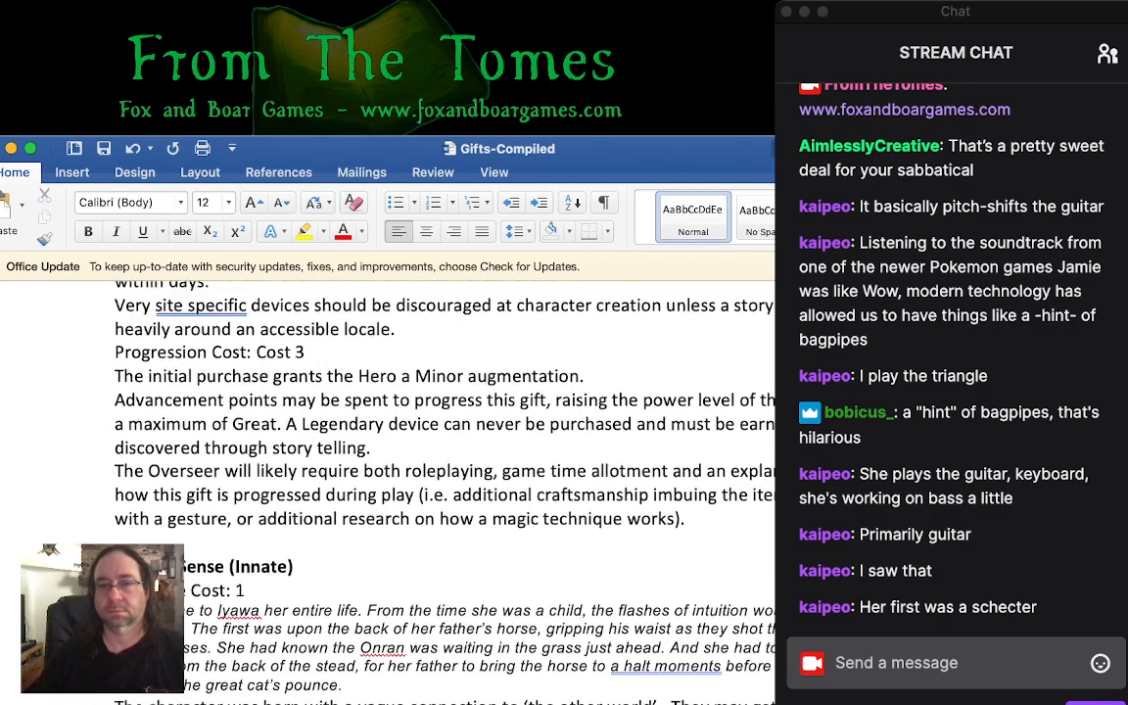
pyautogui.scroll(10, 391, 440)
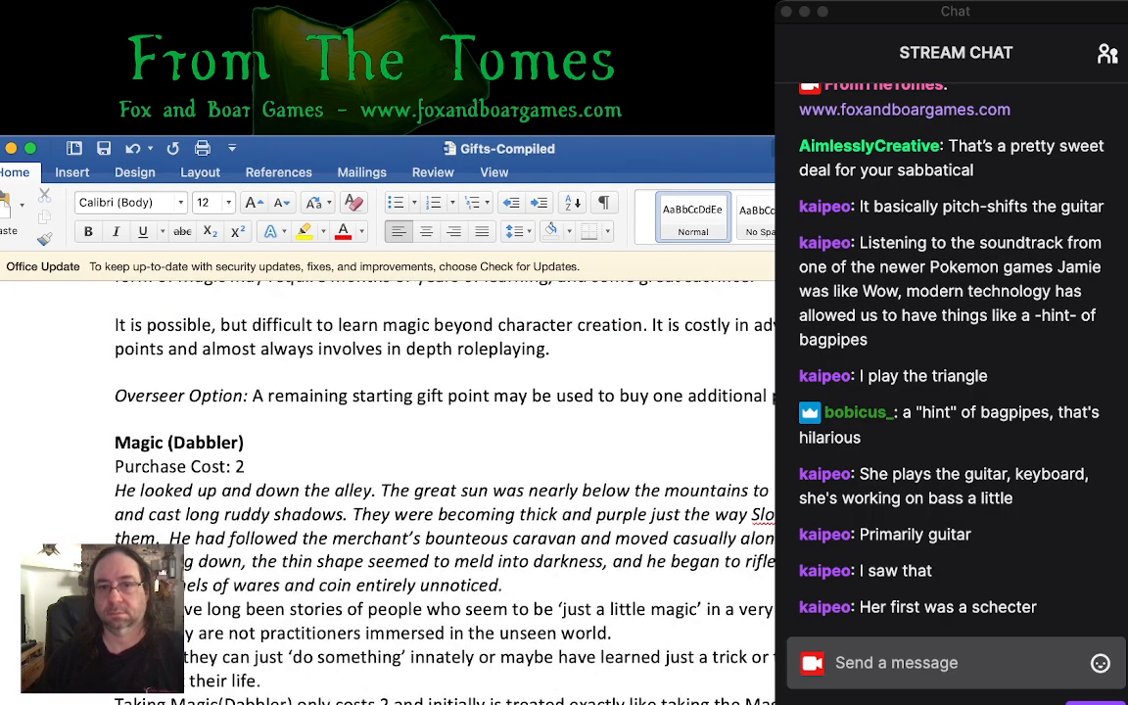
pyautogui.scroll(10, 392, 441)
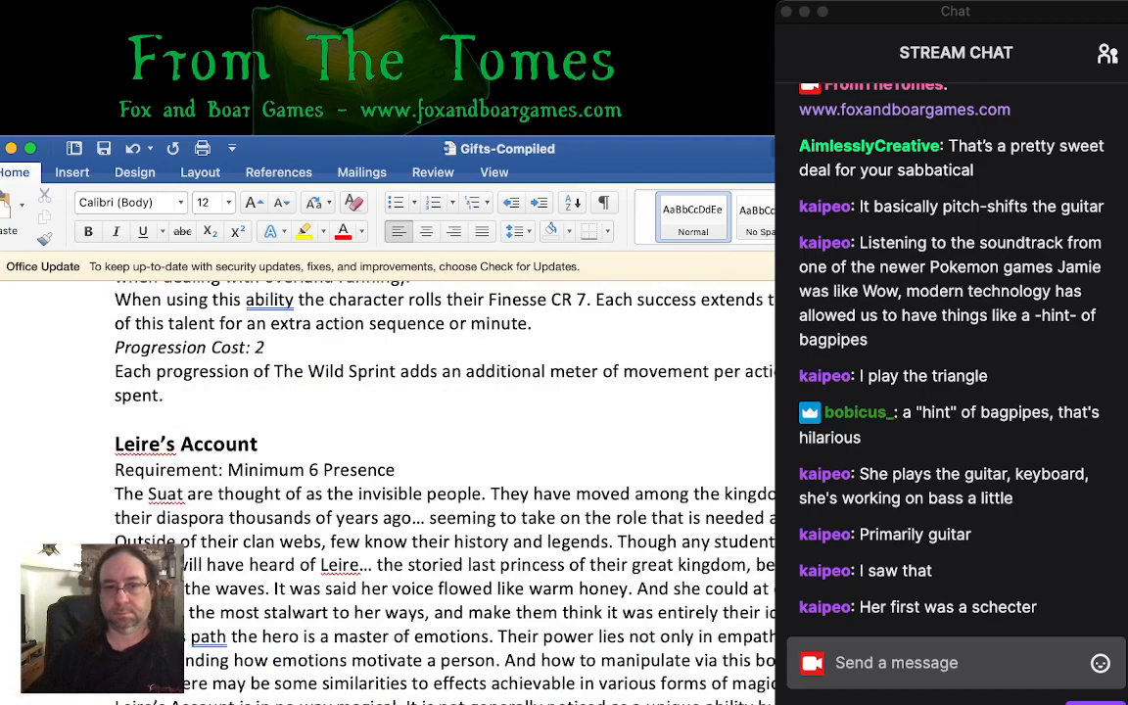
# - Skim the Leire's Account talents and the talents of the preceding paths back to The Iron Man Path, checking activation and progression costs
pyautogui.scroll(-20, 441, 490)
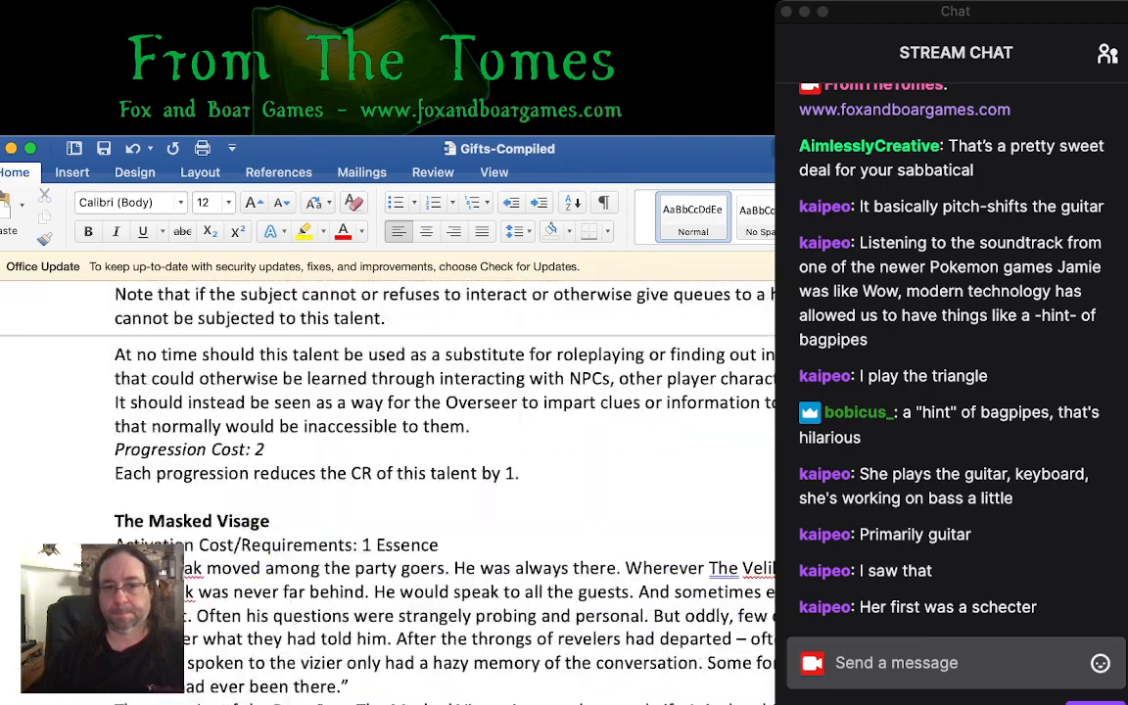
pyautogui.scroll(-15, 441, 489)
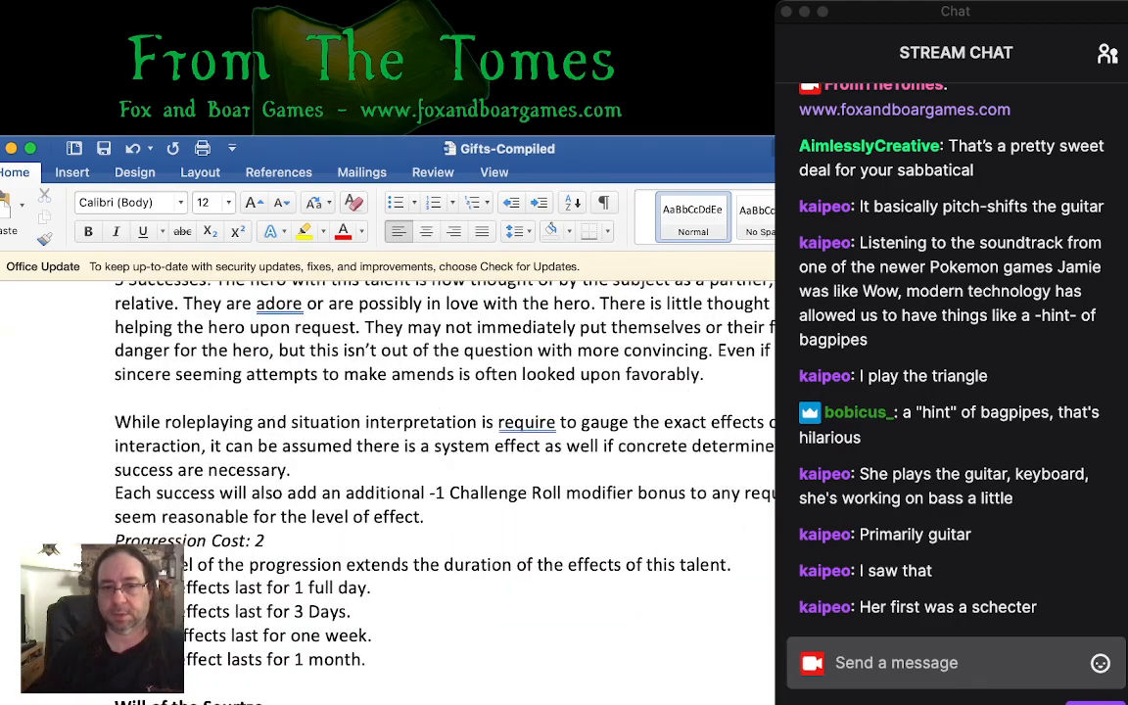
pyautogui.scroll(15, 441, 489)
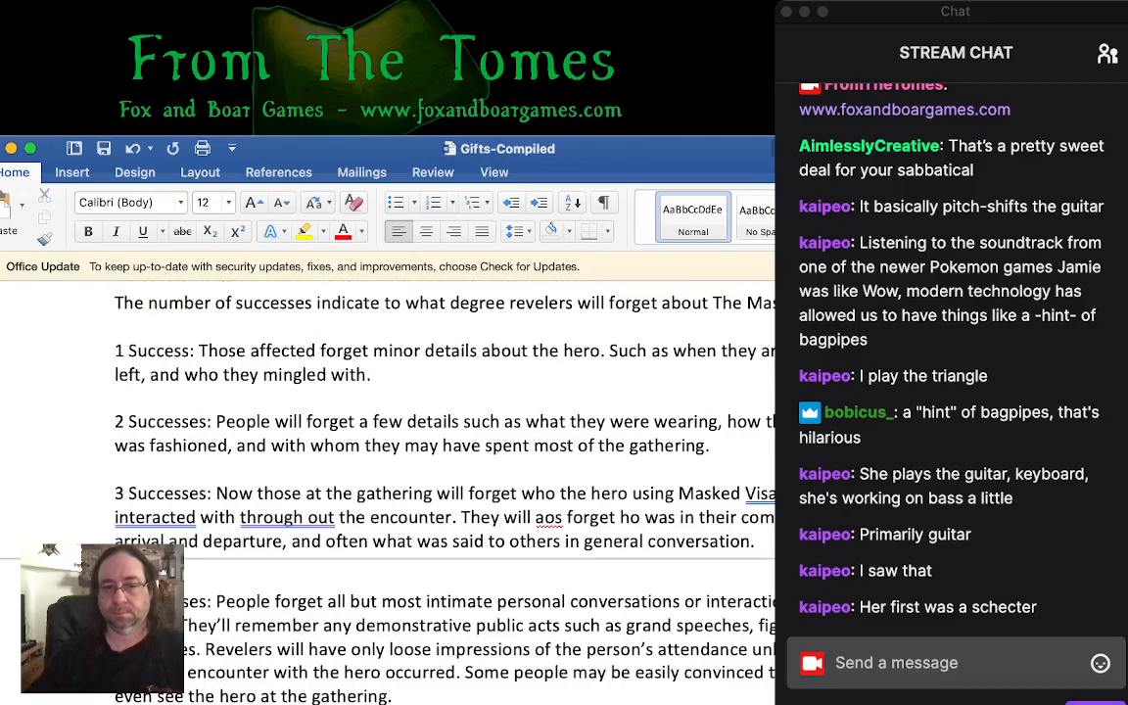
pyautogui.scroll(20, 441, 470)
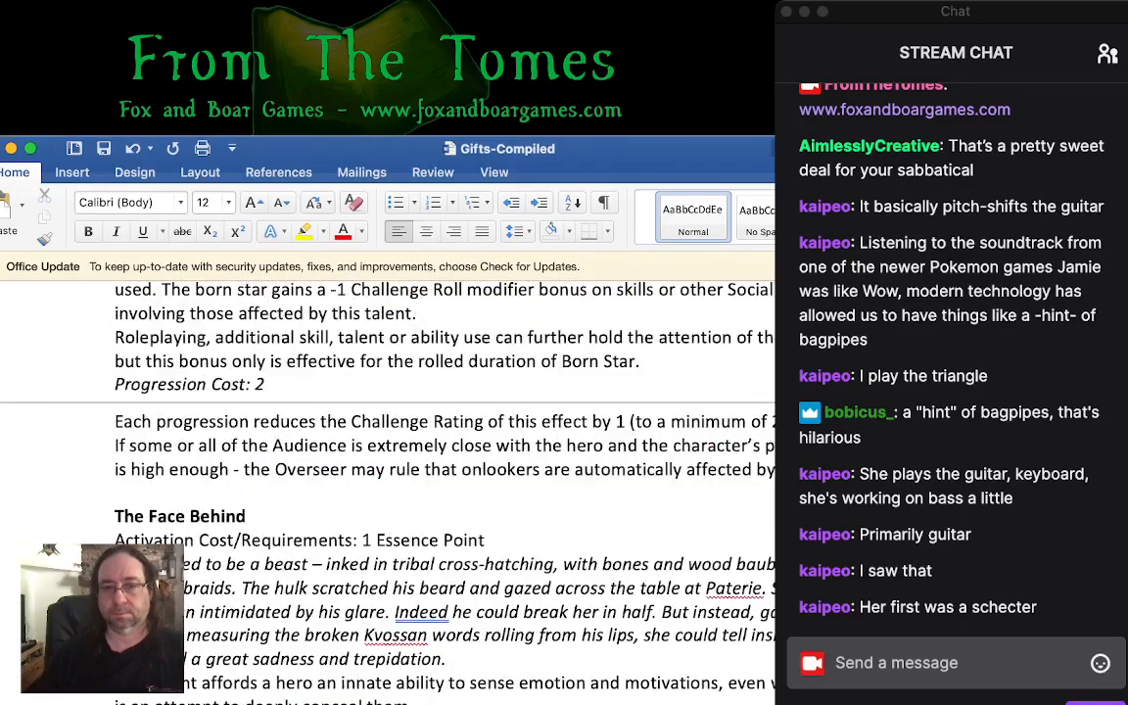
pyautogui.scroll(10, 441, 470)
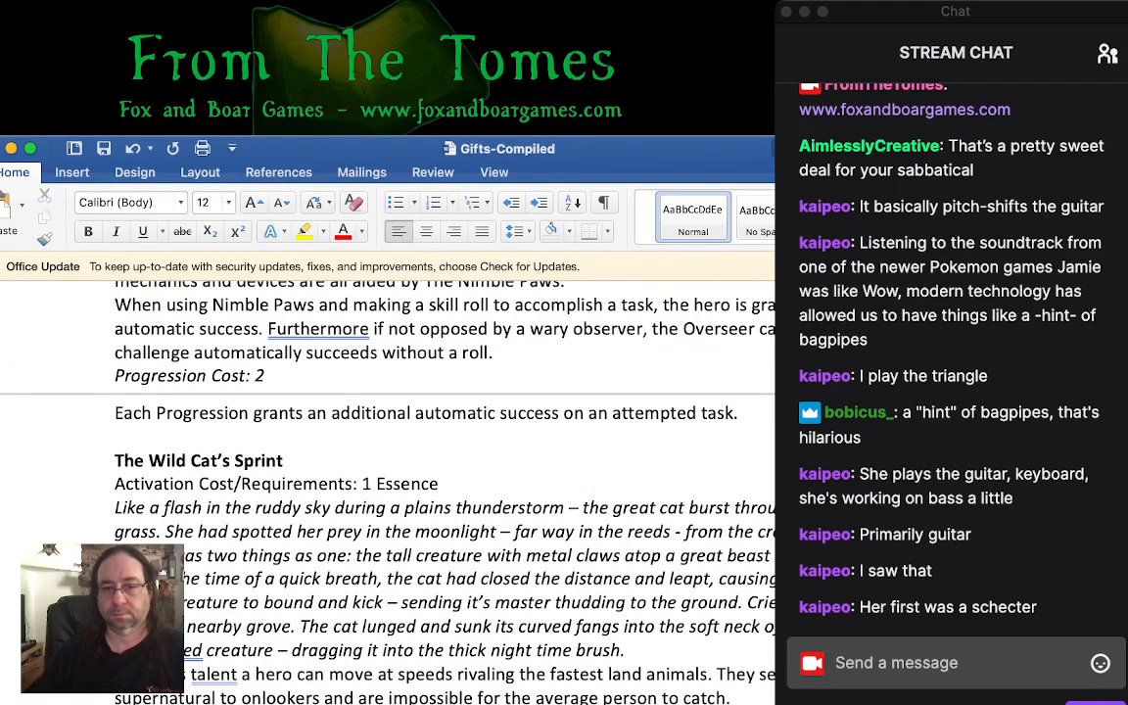
pyautogui.scroll(20, 441, 470)
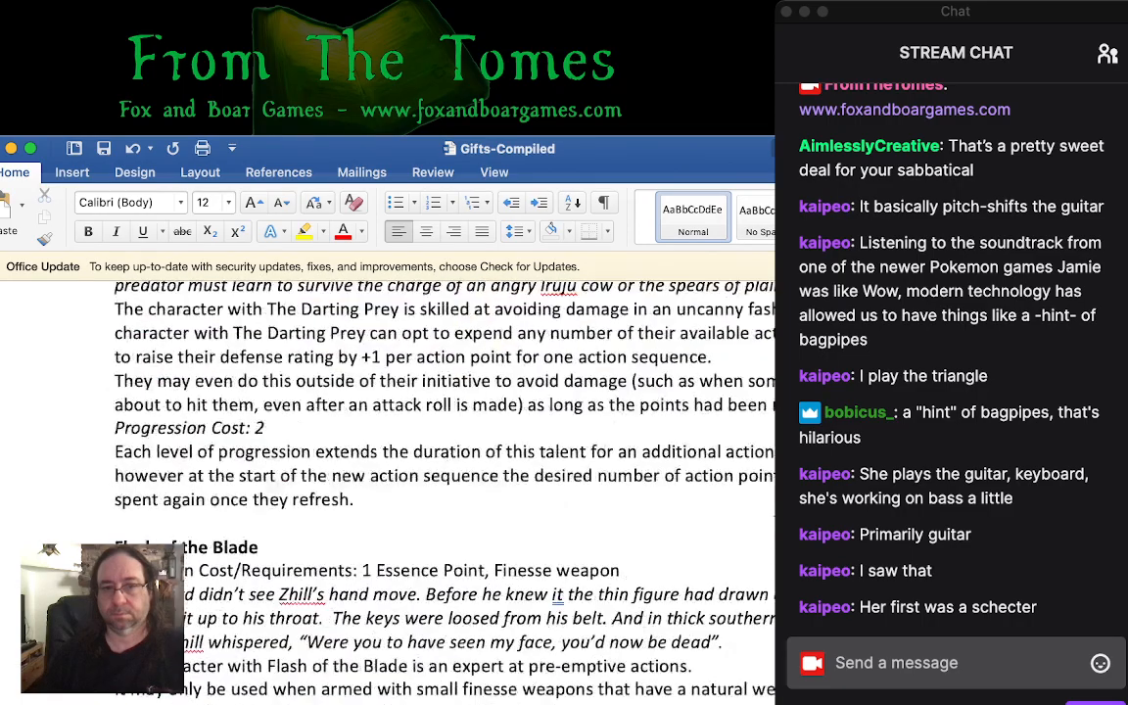
pyautogui.scroll(20, 440, 470)
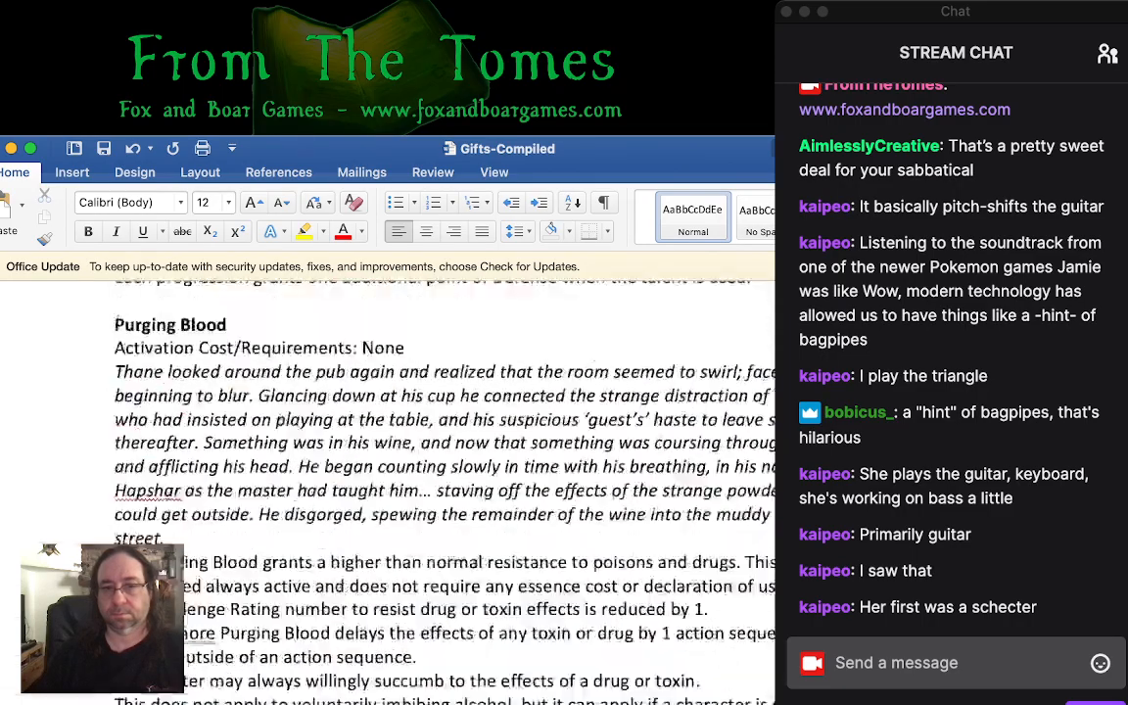
pyautogui.scroll(20, 441, 470)
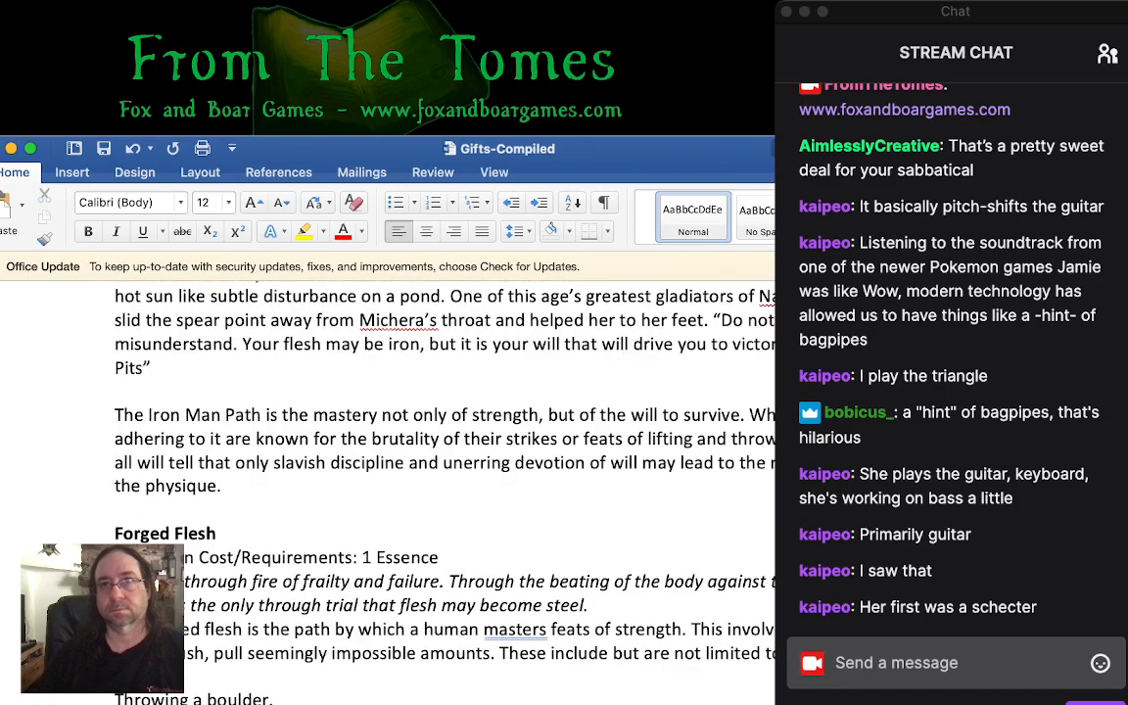
# - Review the general Attribute Path rules above The Iron Man Path on talent costs, activation and automatic successes
pyautogui.scroll(5, 440, 470)
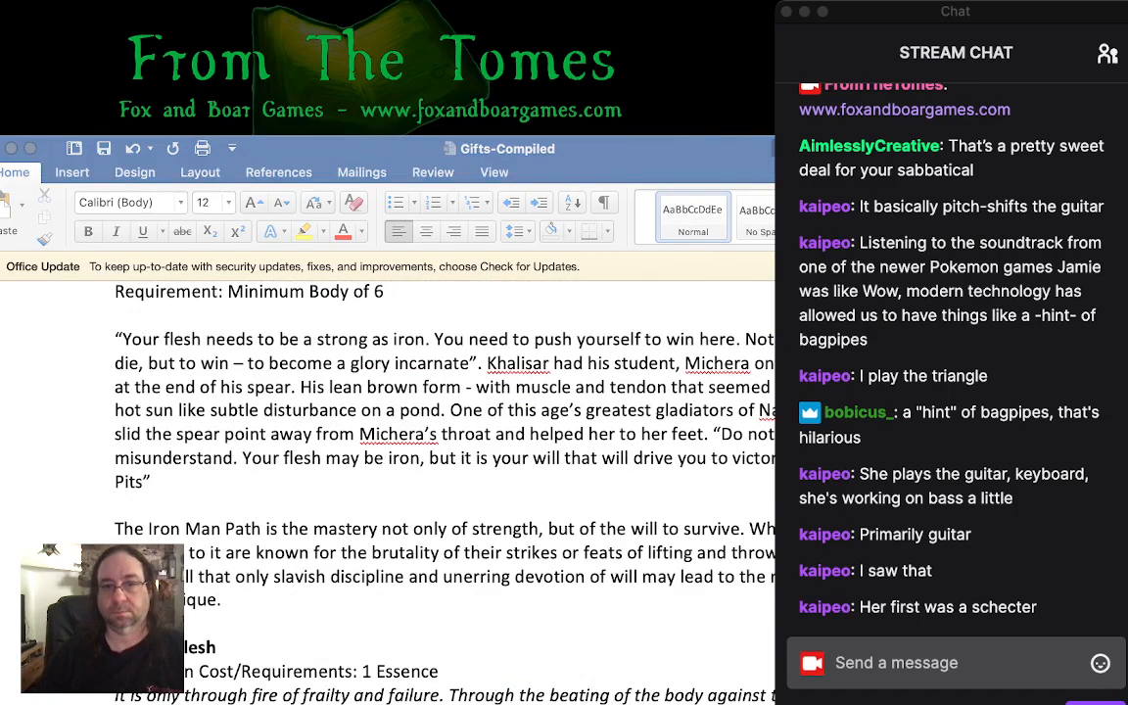
pyautogui.scroll(10, 440, 470)
pyautogui.scroll(15, 392, 470)
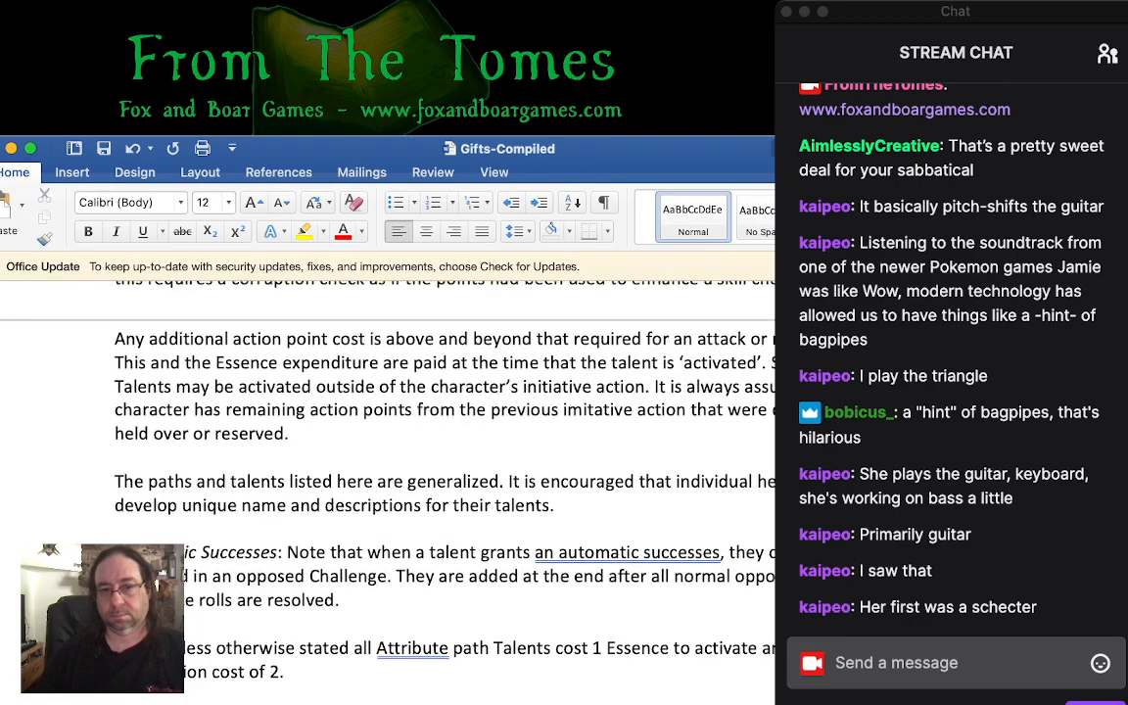
pyautogui.scroll(16, 392, 469)
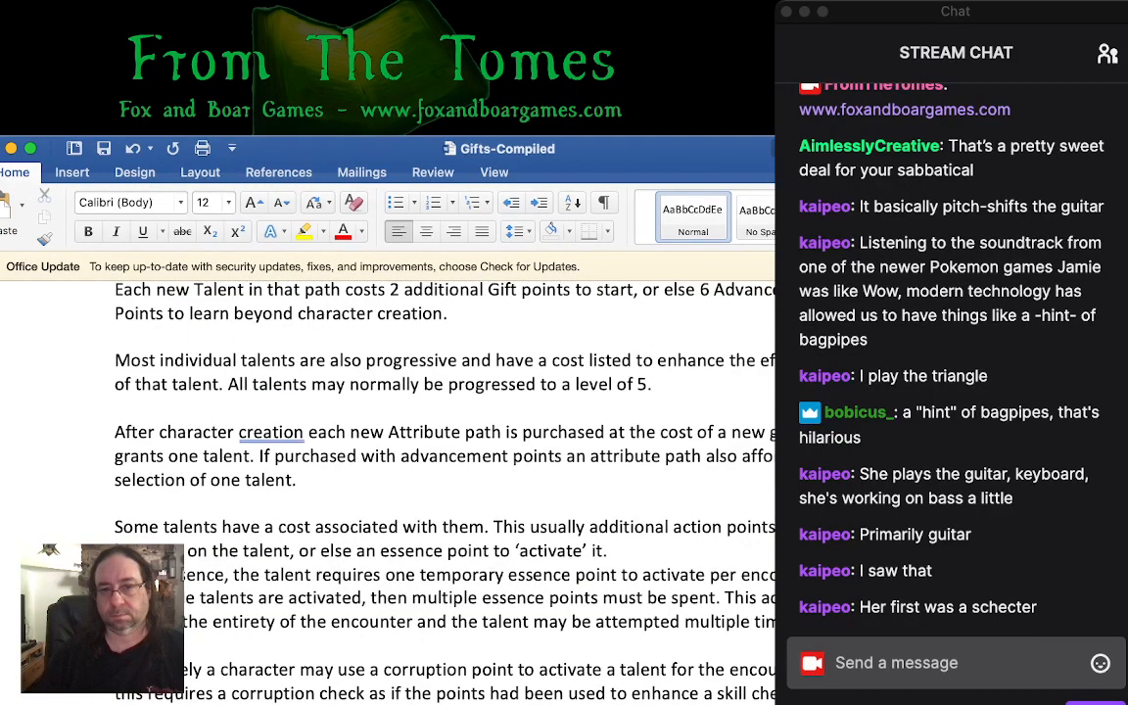
pyautogui.scroll(-19, 392, 470)
pyautogui.scroll(-4, 440, 470)
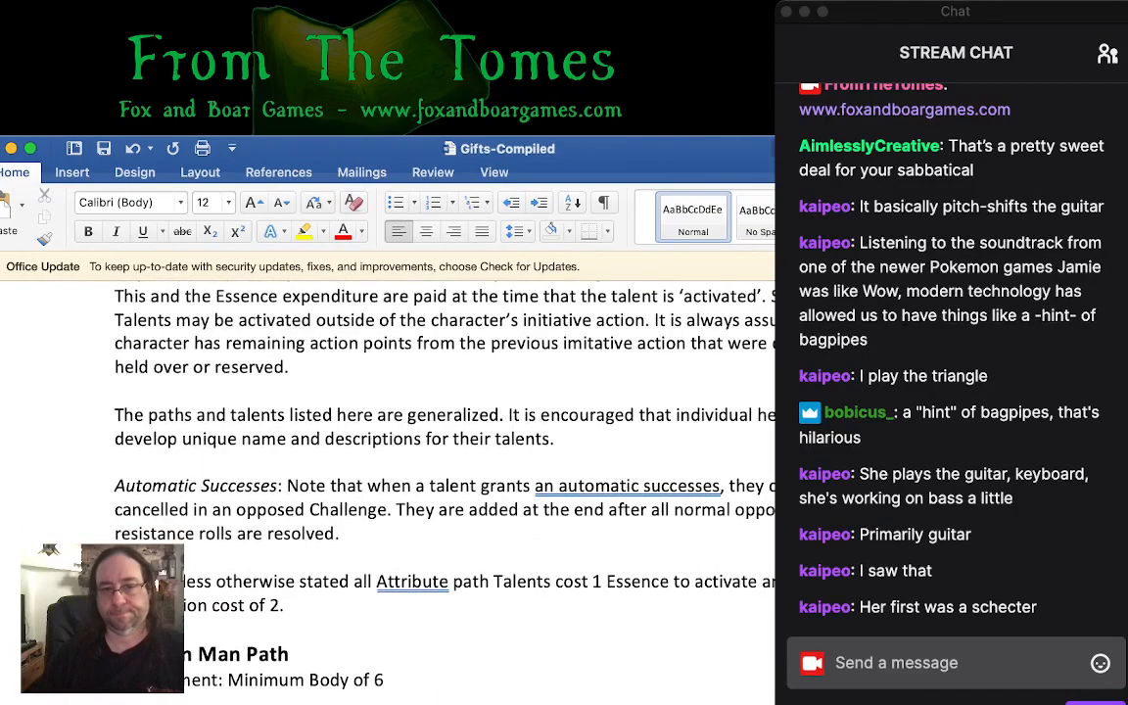
pyautogui.press('super+Tab')
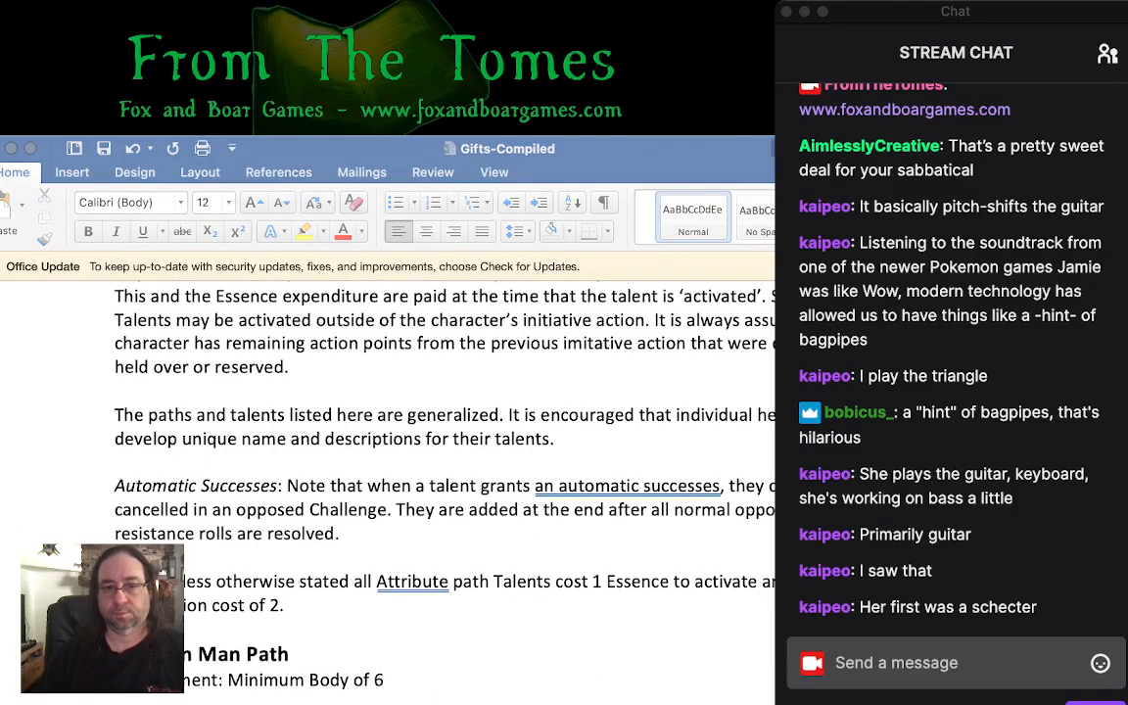
pyautogui.press('super+Tab')
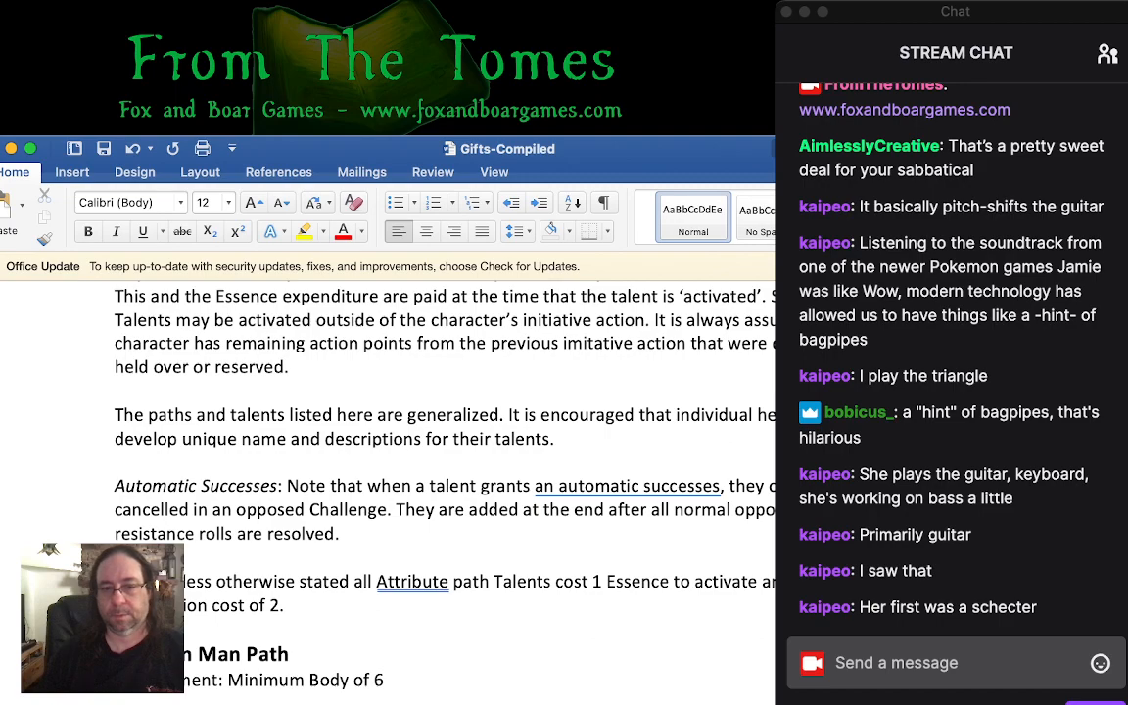
# - Read The Iron Man Path's requirement, introductory text and the start of its Forged Flesh talent
pyautogui.scroll(-8, 441, 470)
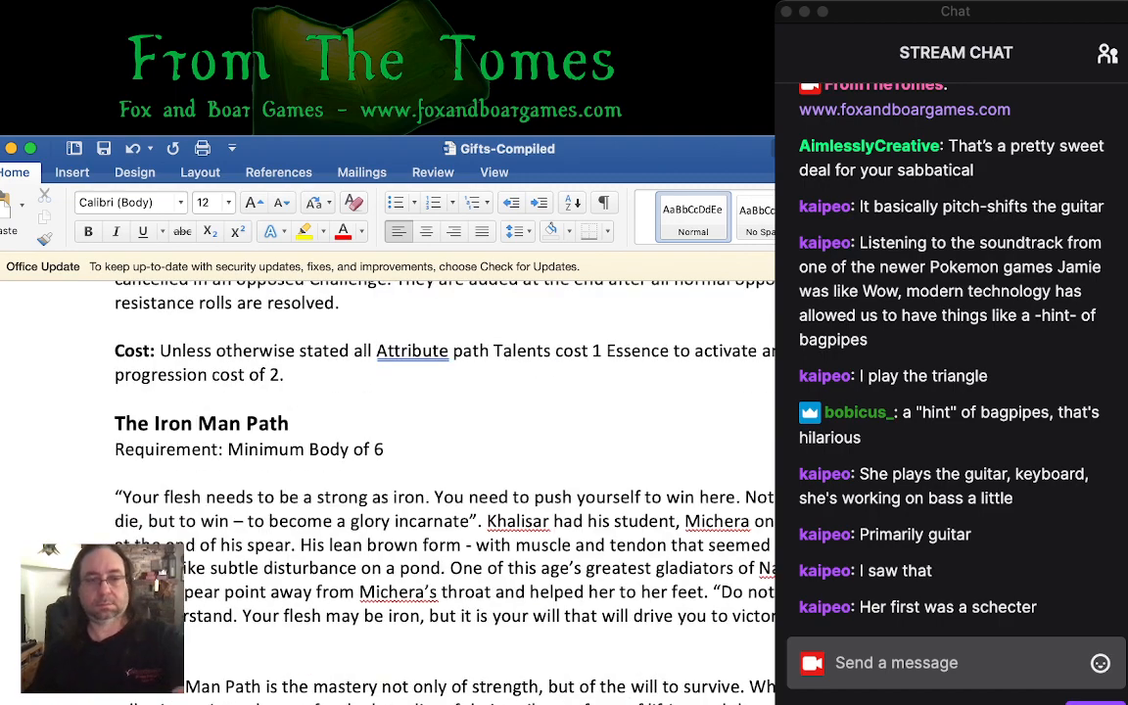
pyautogui.press('super+Tab')
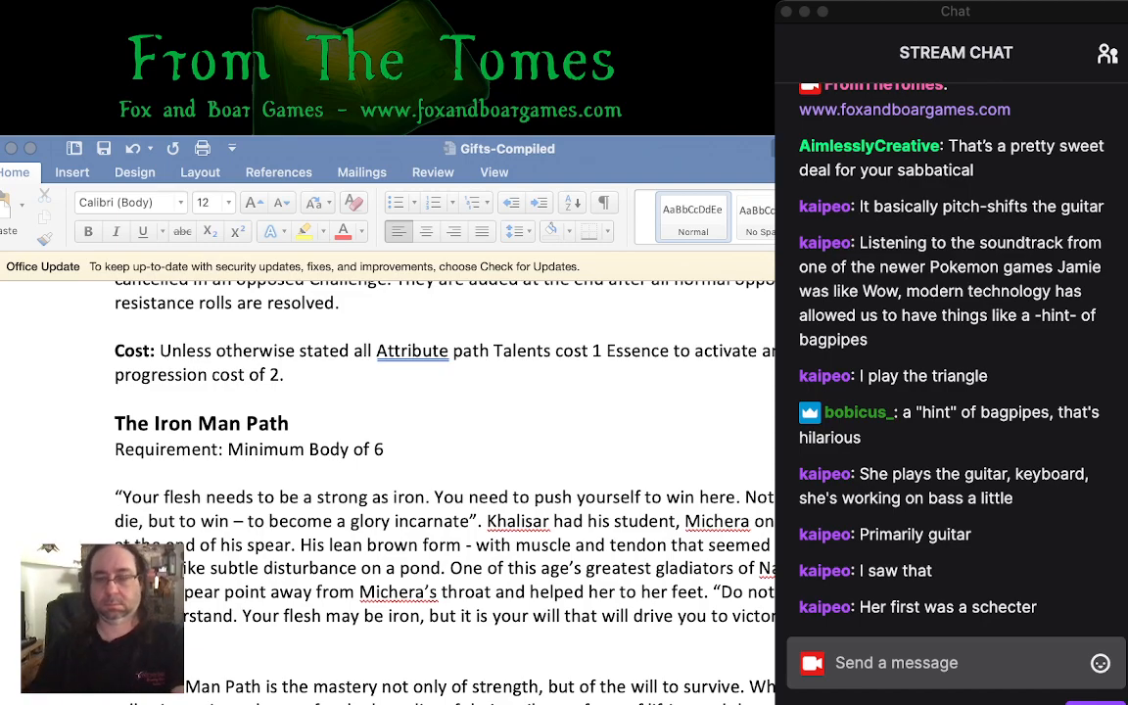
pyautogui.press('super+Tab')
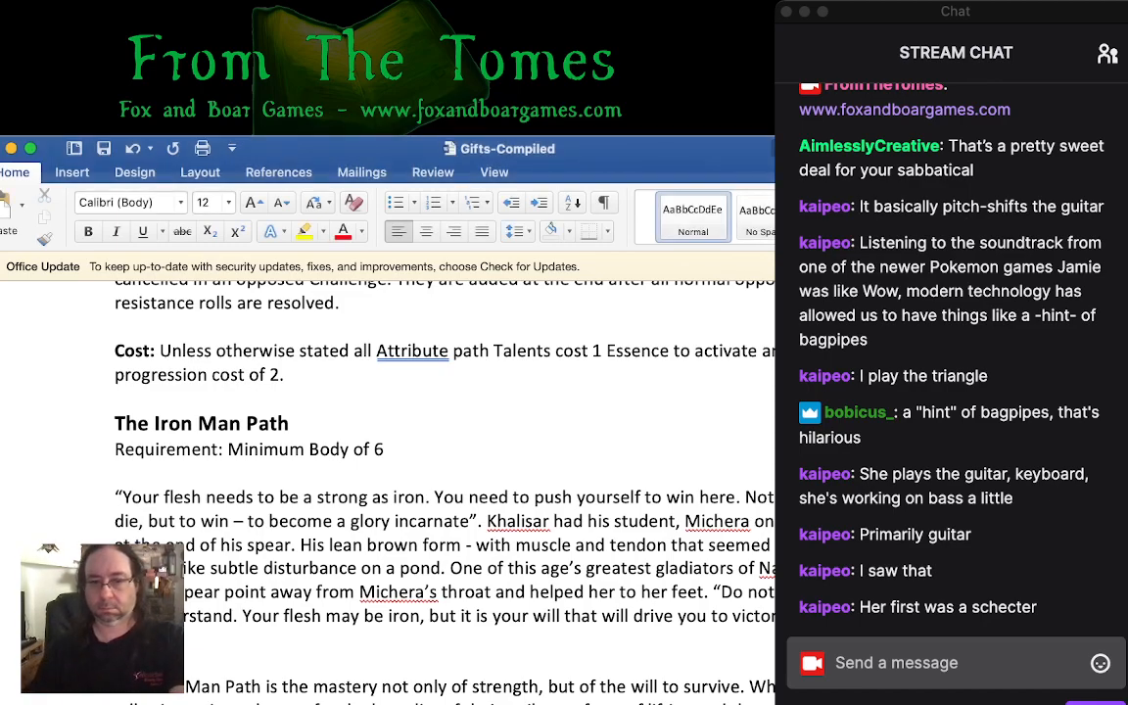
pyautogui.scroll(-3, 400, 441)
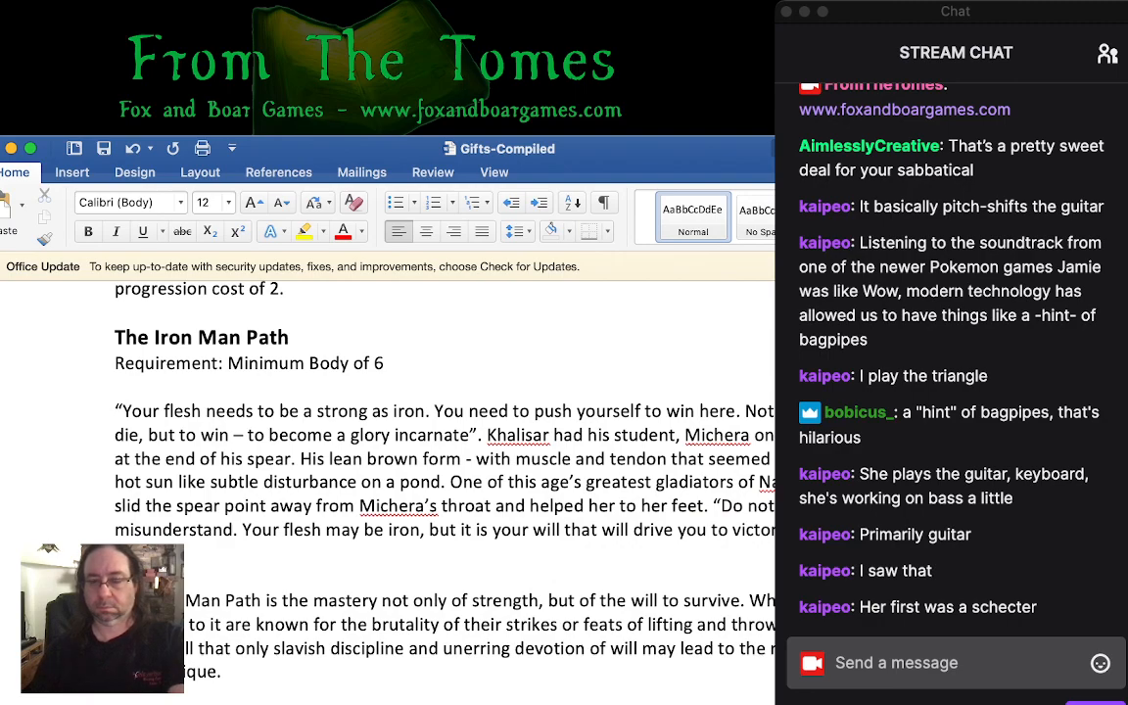
pyautogui.scroll(-3, 400, 440)
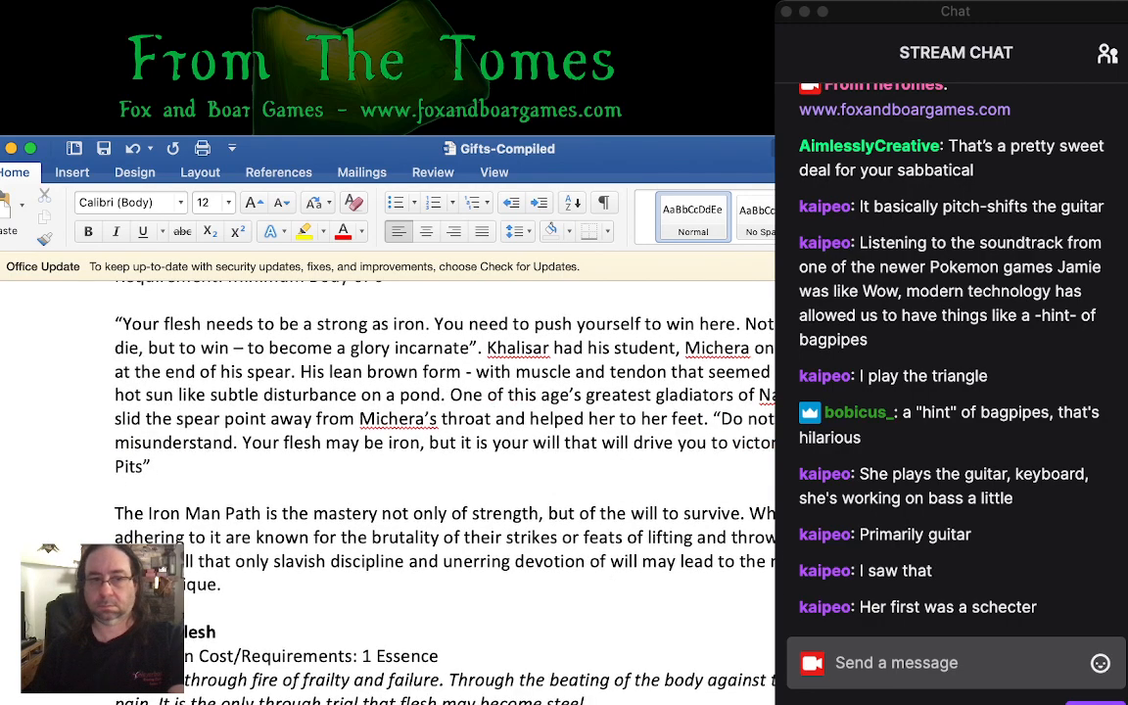
pyautogui.press('super+Tab')
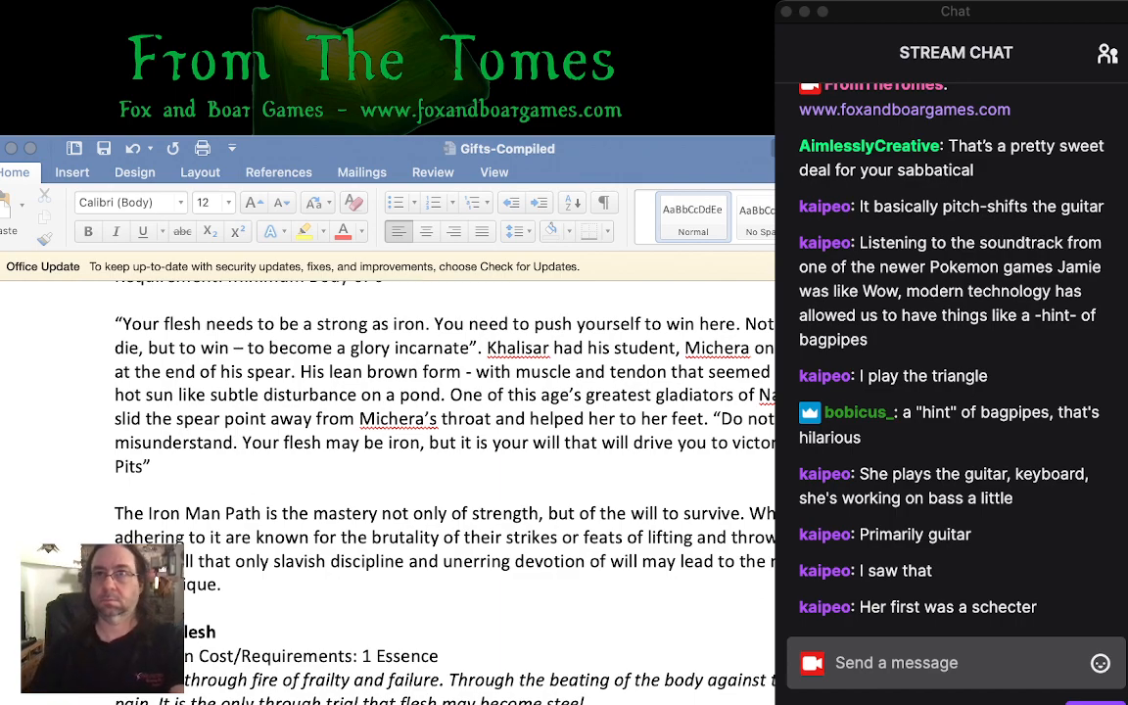
pyautogui.scroll(-3, 392, 440)
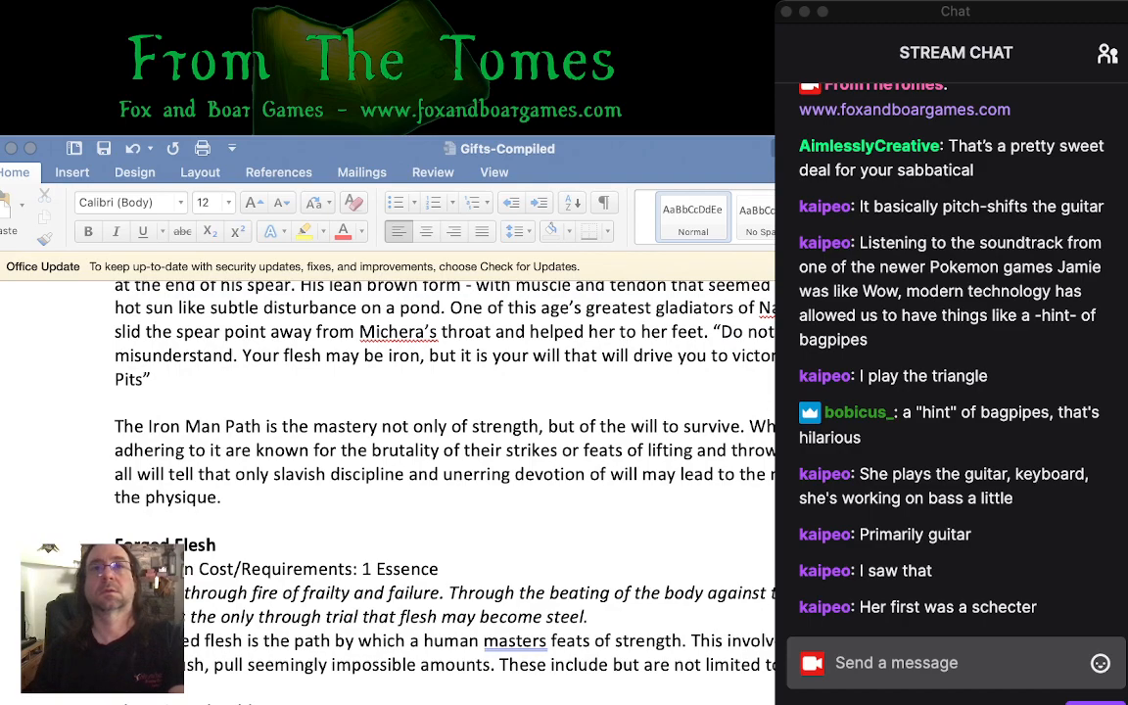
# - In "Gifts - Quick Descriptions", describe the Iron Born talent below Forged Flesh as "Like iron, the flesh resists pain and punishment."
pyautogui.press('super+grave')
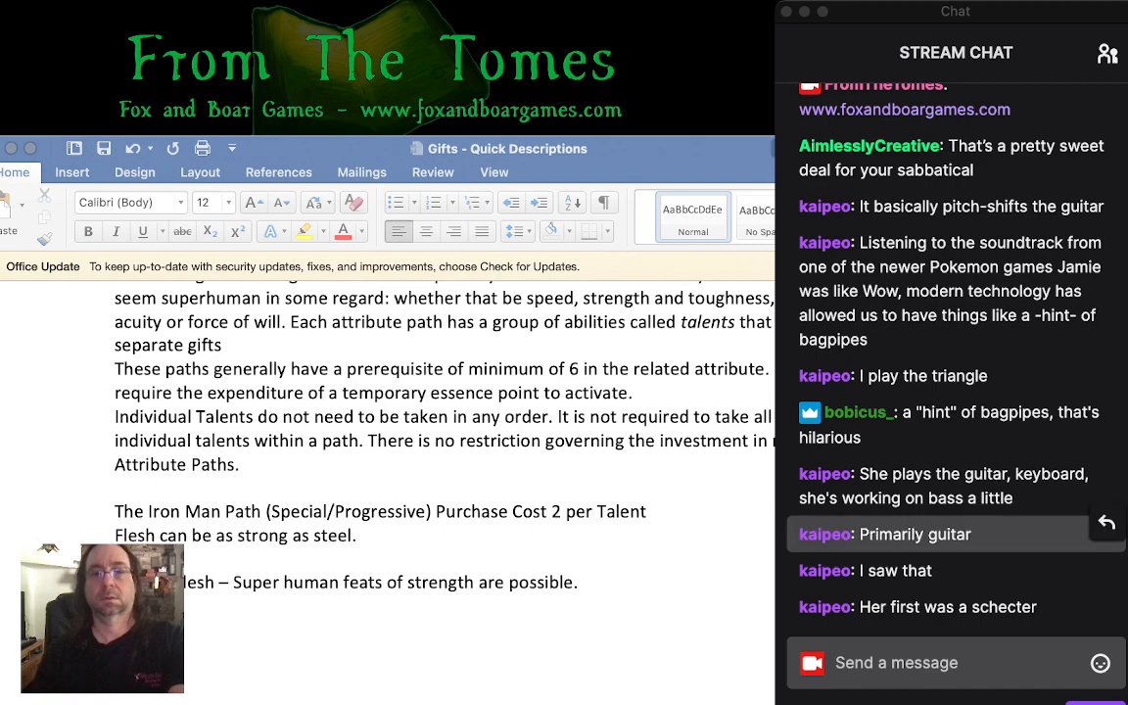
pyautogui.press('super+Tab')
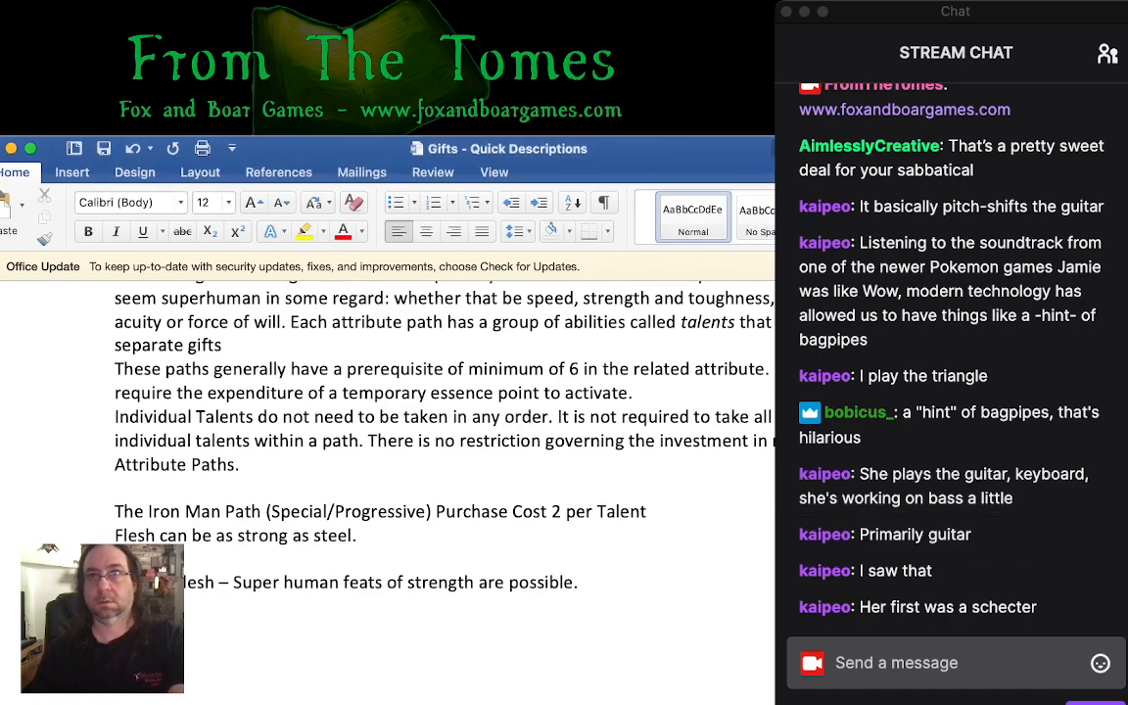
pyautogui.press('super+Tab')
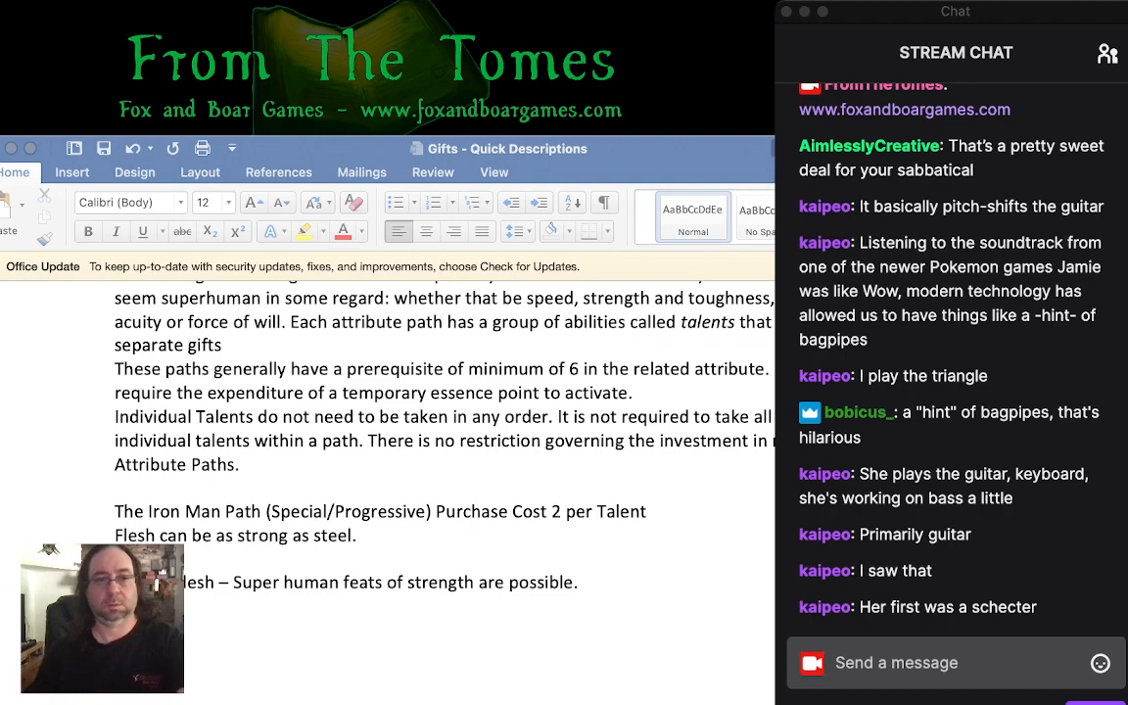
pyautogui.press('super+Tab')
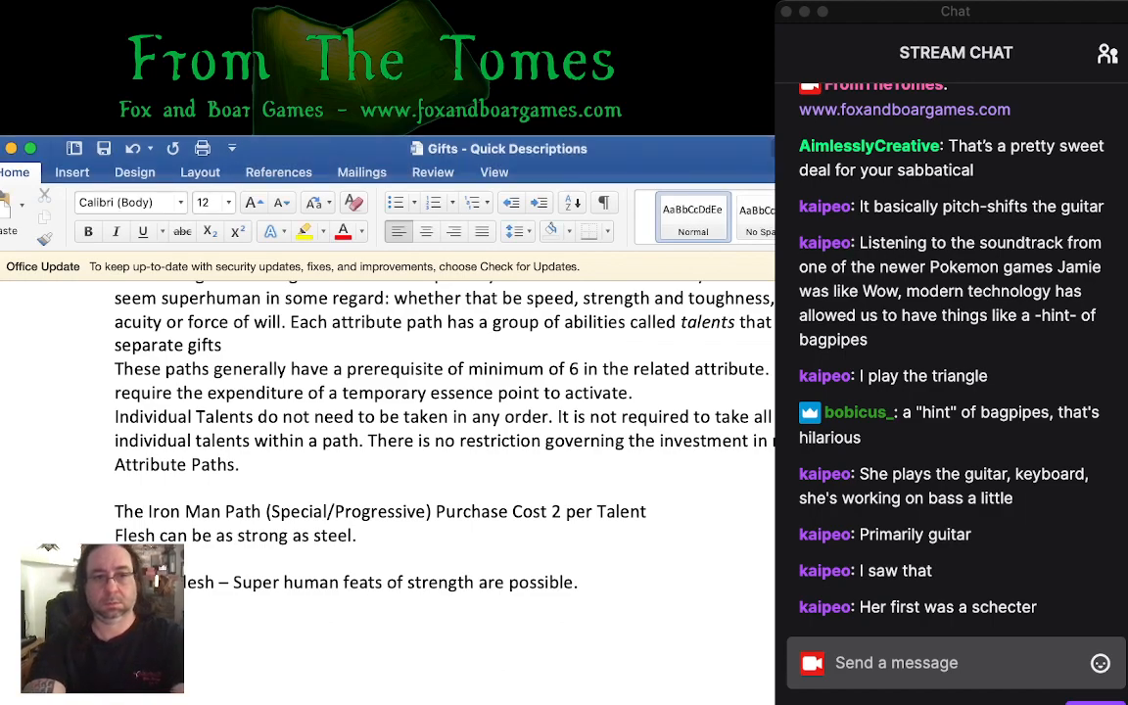
pyautogui.write('n - ')
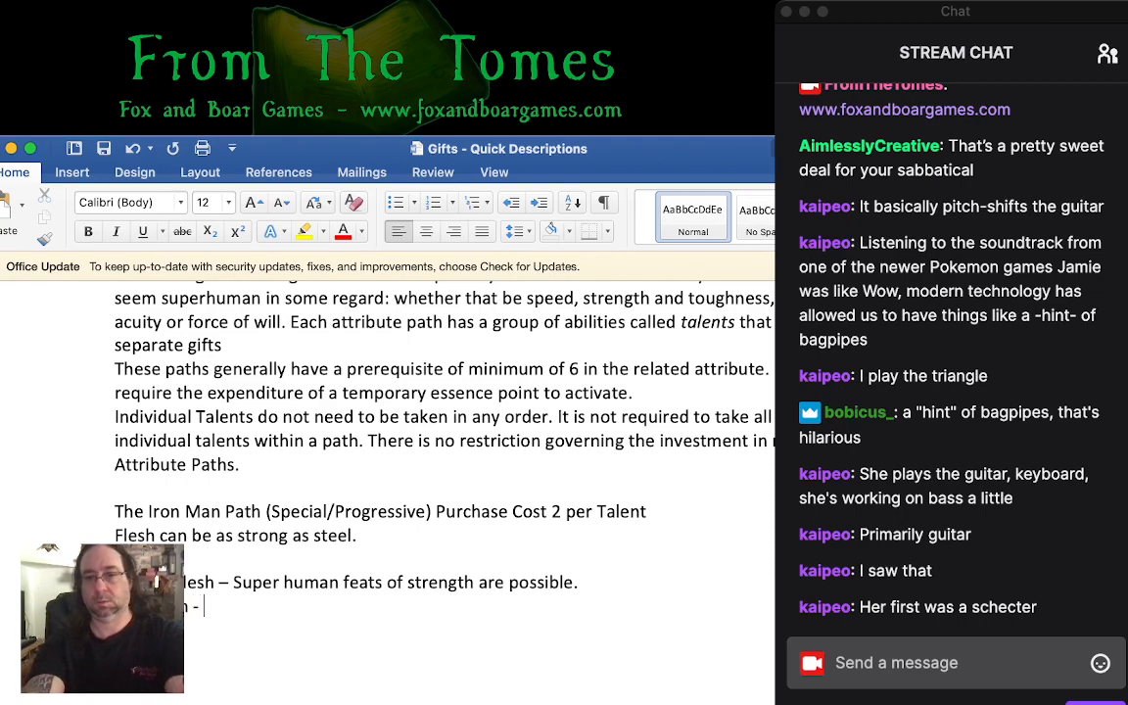
pyautogui.write('Li')
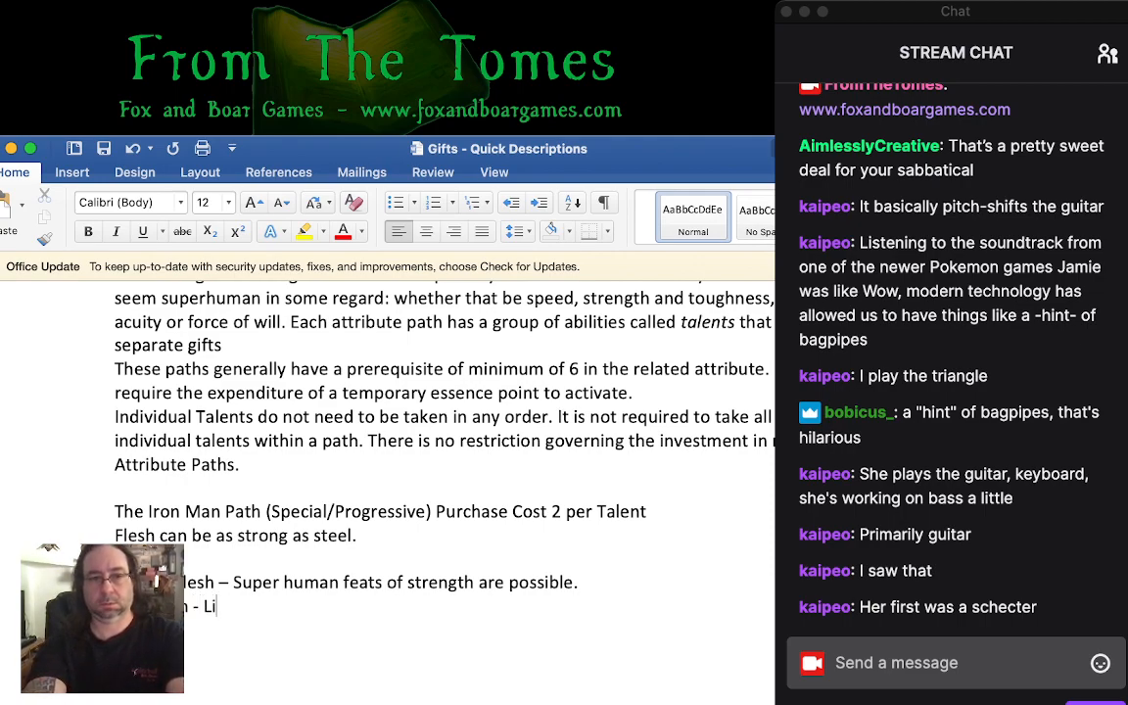
pyautogui.write('ke iron, the ')
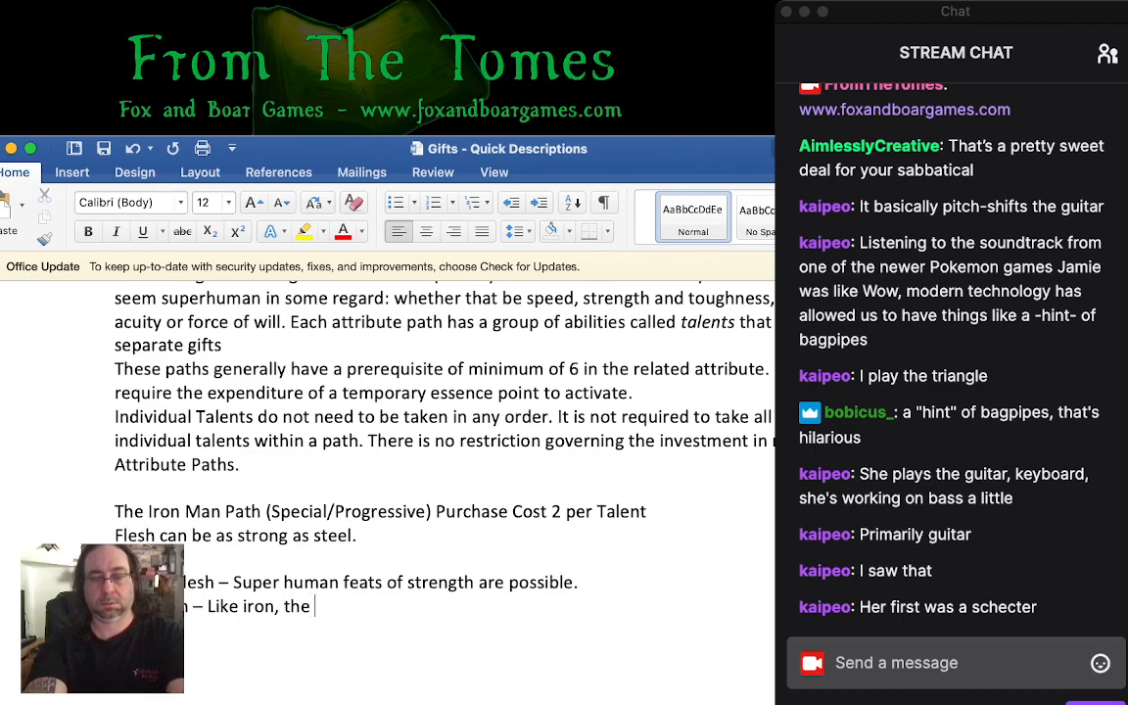
pyautogui.write('flesh is hard to')
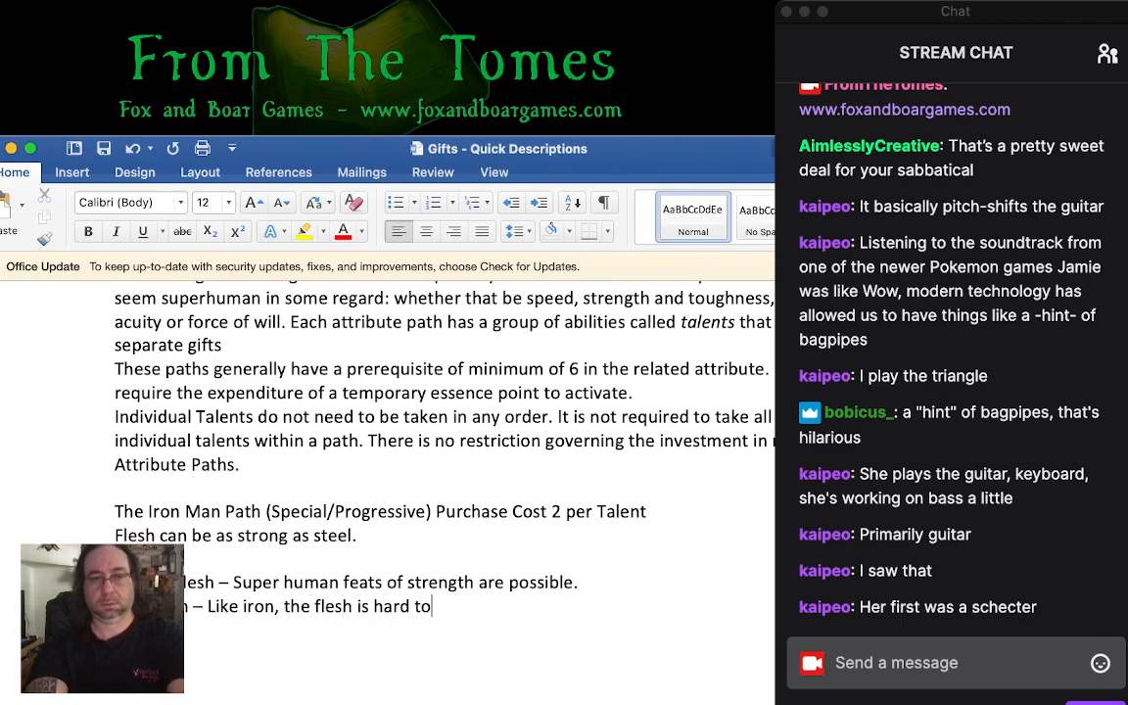
pyautogui.press('BackSpace')
pyautogui.press('BackSpace')
pyautogui.press('BackSpace')
pyautogui.press('BackSpace')
pyautogui.press('BackSpace')
pyautogui.press('BackSpace')
pyautogui.press('BackSpace')
pyautogui.press('BackSpace')
pyautogui.press('BackSpace')
pyautogui.press('BackSpace')
pyautogui.write('resi')
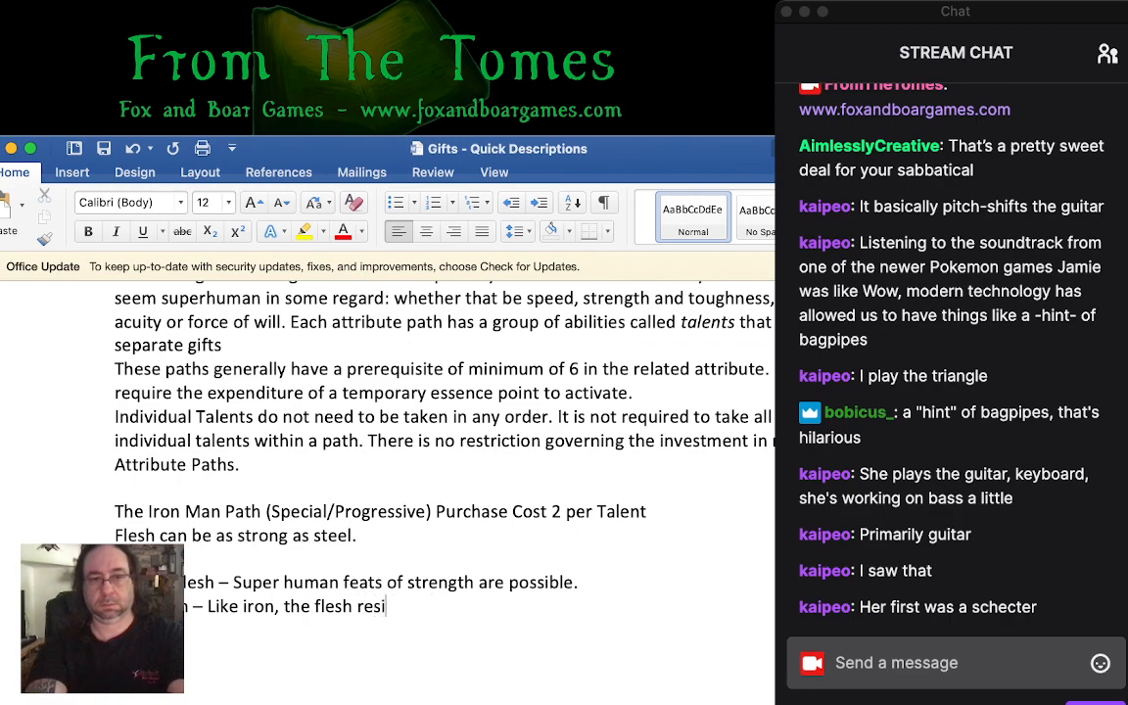
pyautogui.write('sts pain')
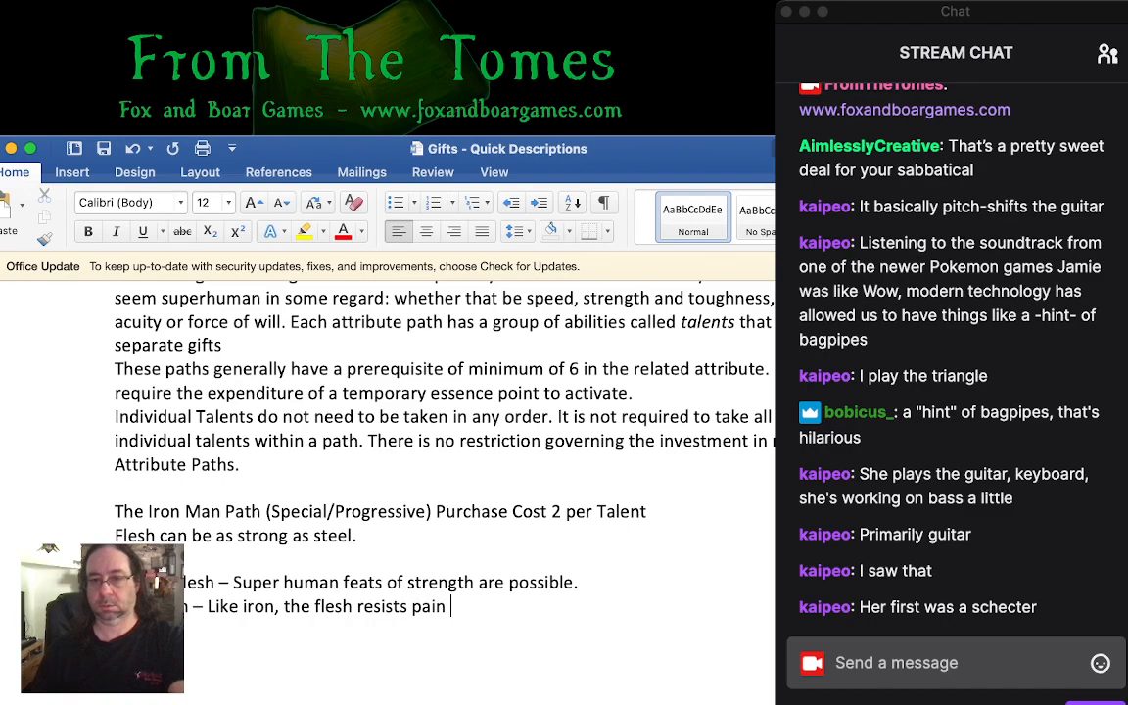
pyautogui.write(' and')
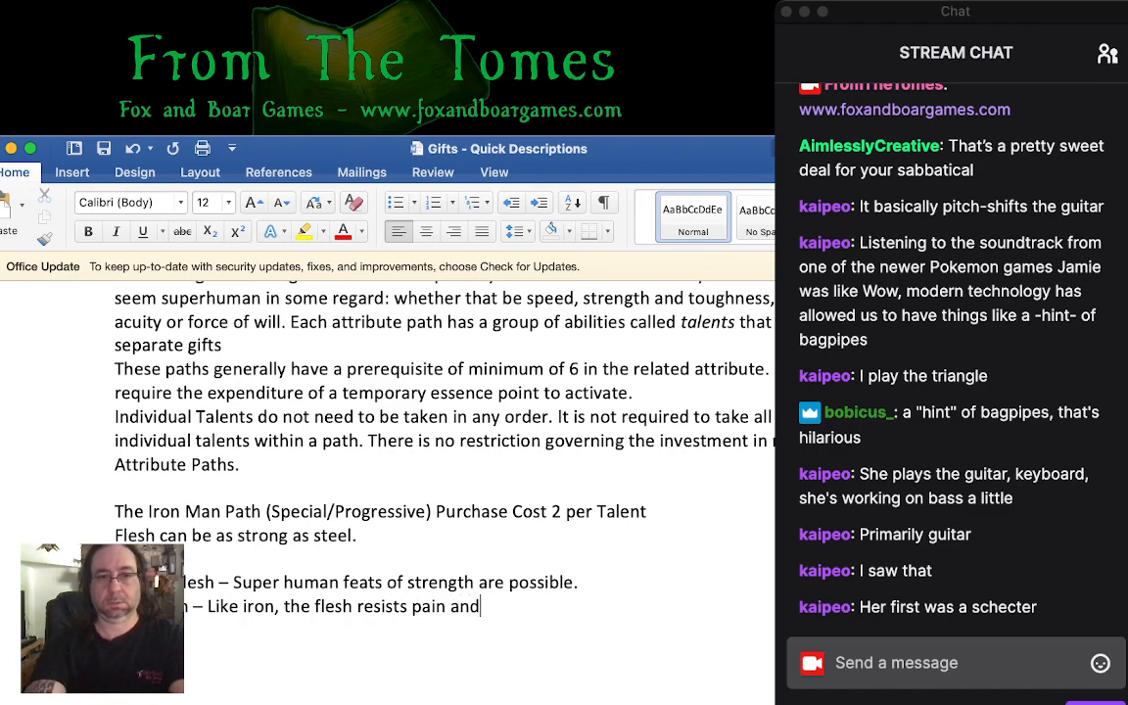
pyautogui.write(' punishment')
pyautogui.press('BackSpace')
pyautogui.press('BackSpace')
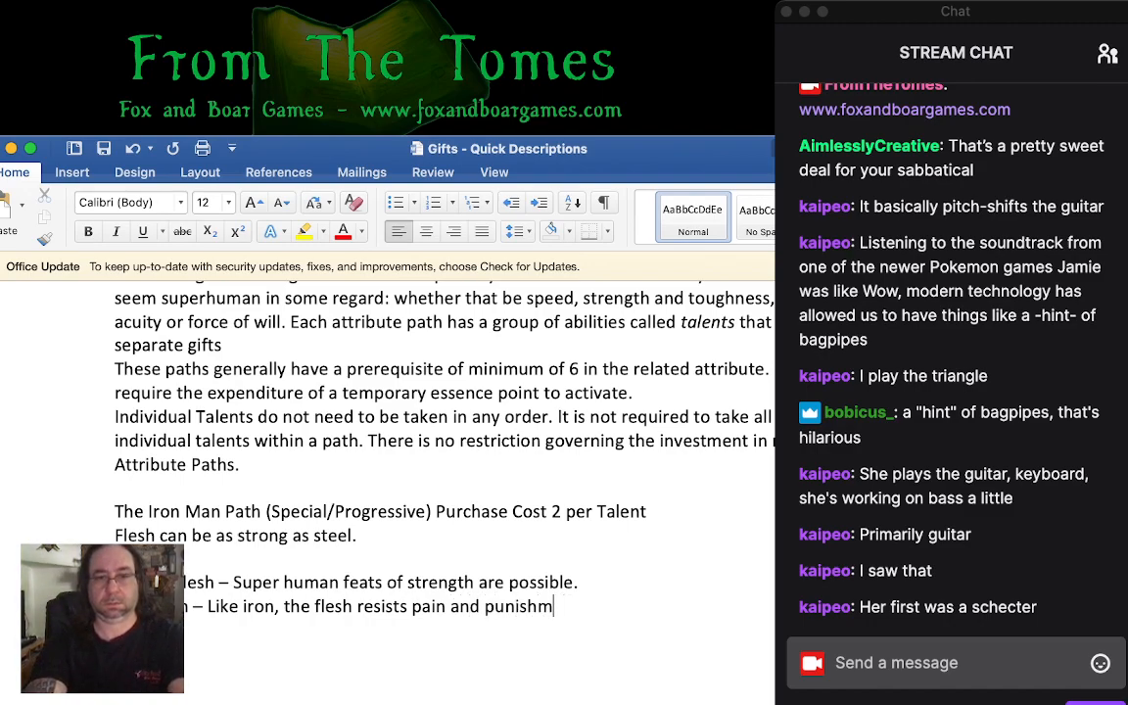
pyautogui.write('ent.')
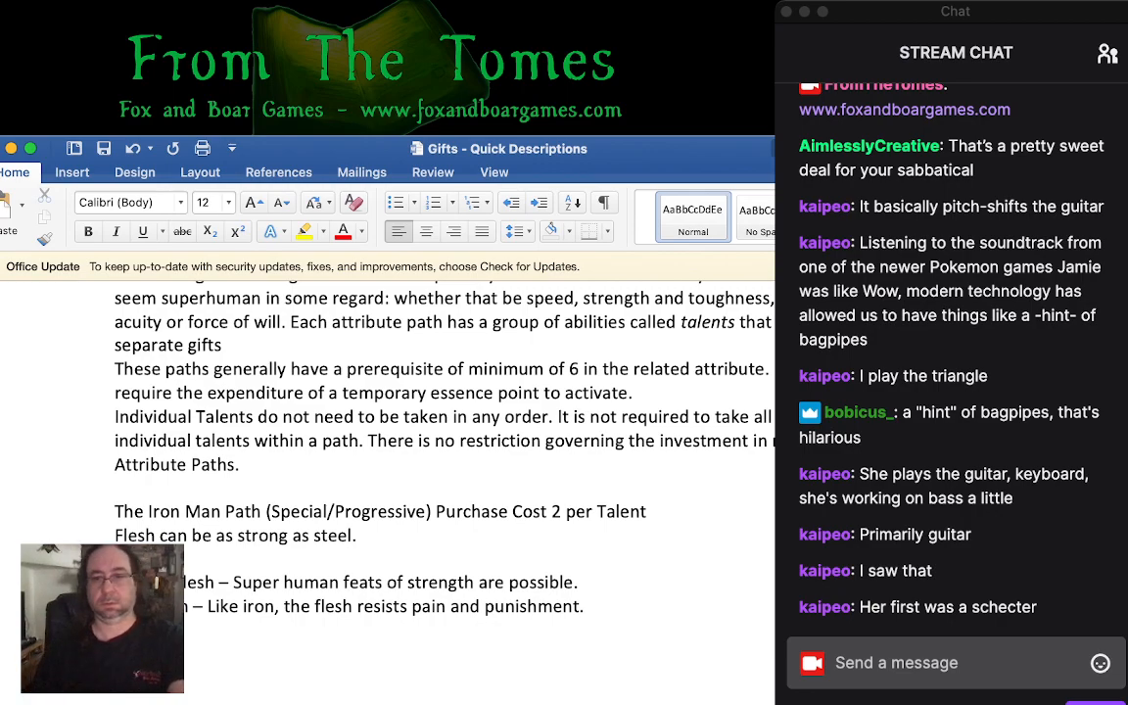
pyautogui.press('super+Tab')
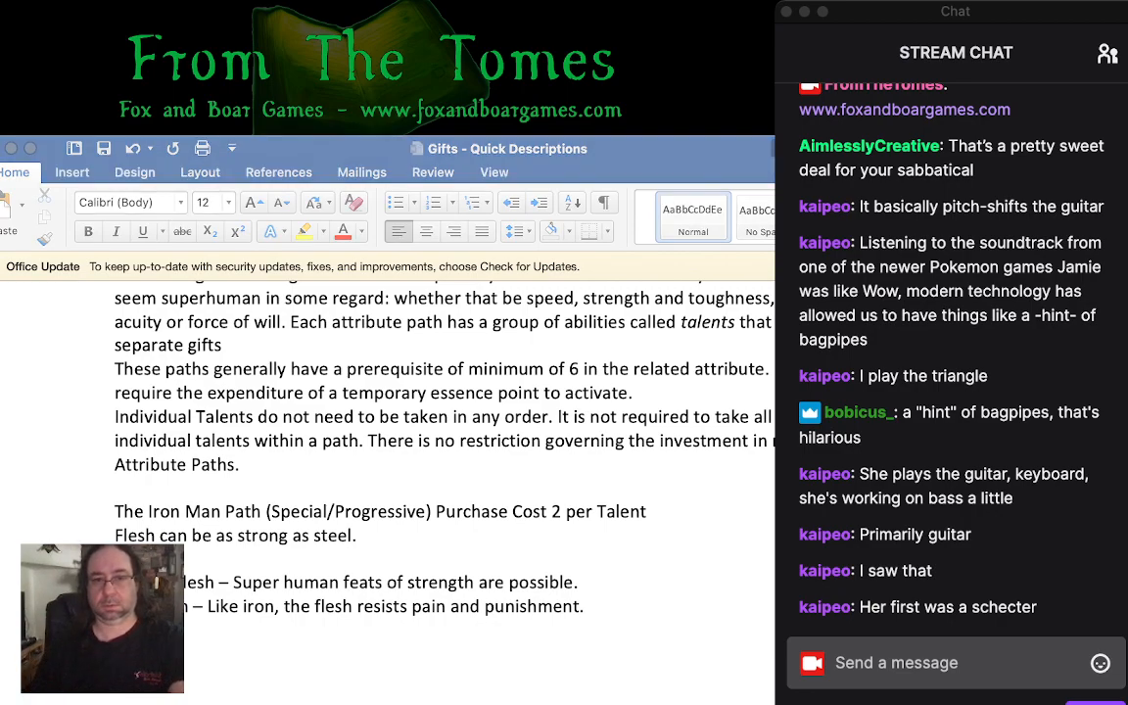
# - Add the talent ending in "Blood" below Iron Born, described as "Shedding Poison is second nature."
pyautogui.press('super+Tab')
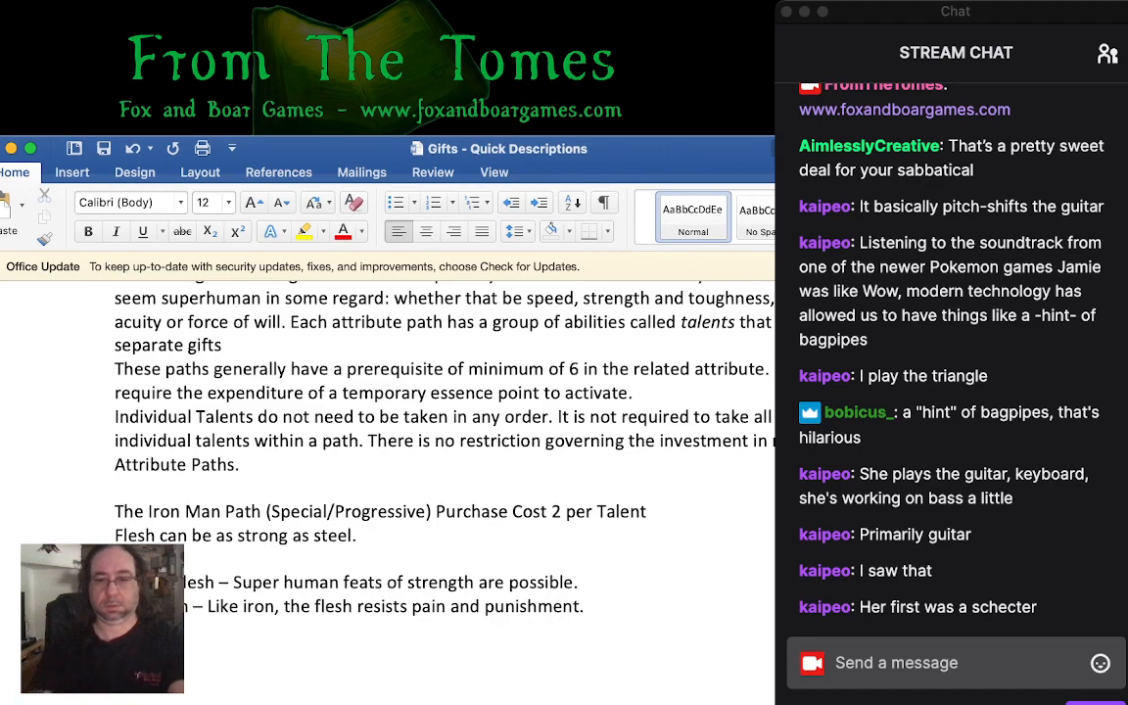
pyautogui.write('Blood -')
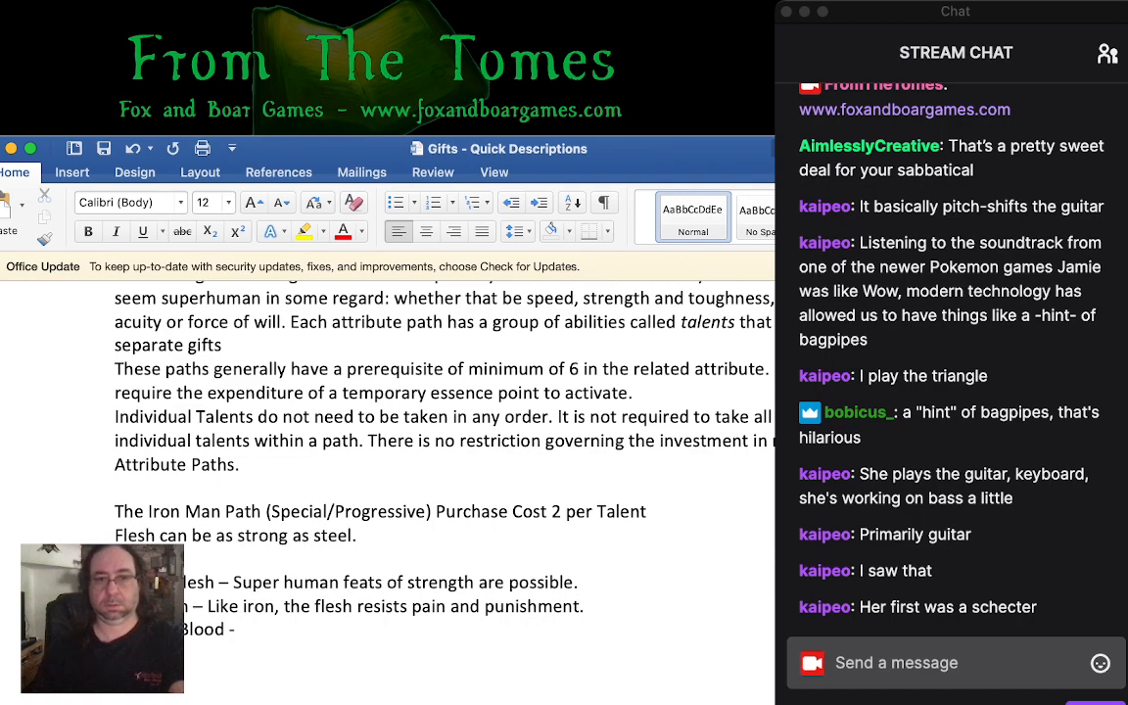
pyautogui.write('E')
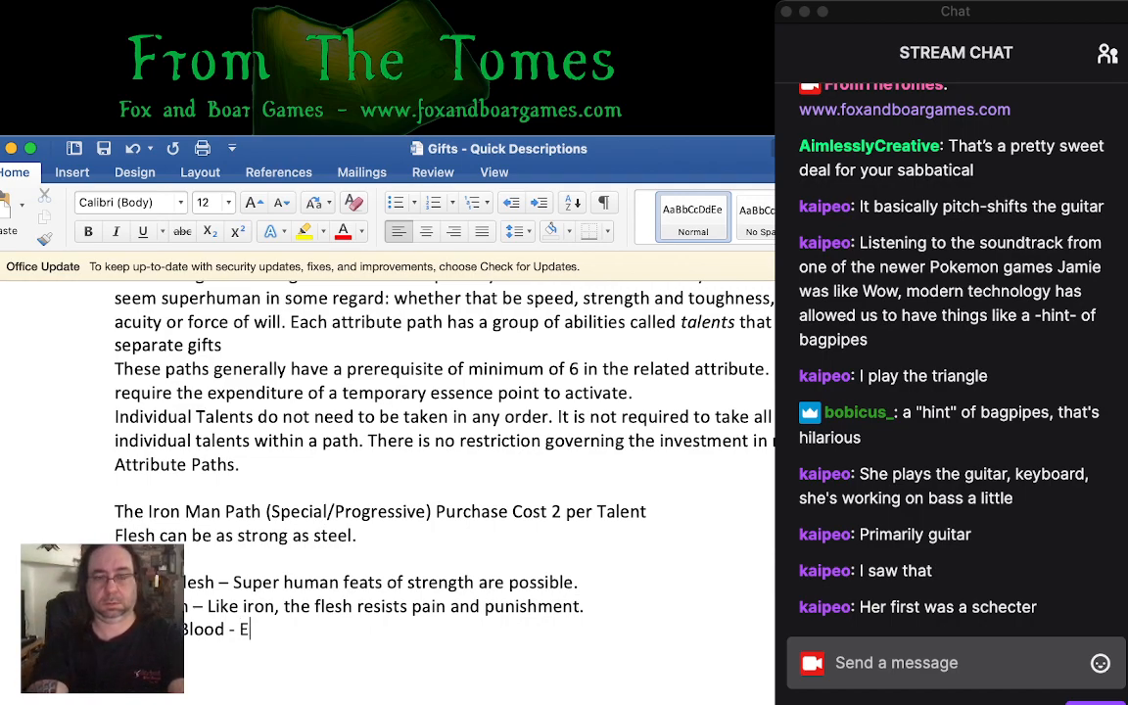
pyautogui.write('asy')
pyautogui.press('BackSpace')
pyautogui.press('BackSpace')
pyautogui.press('BackSpace')
pyautogui.press('BackSpace')
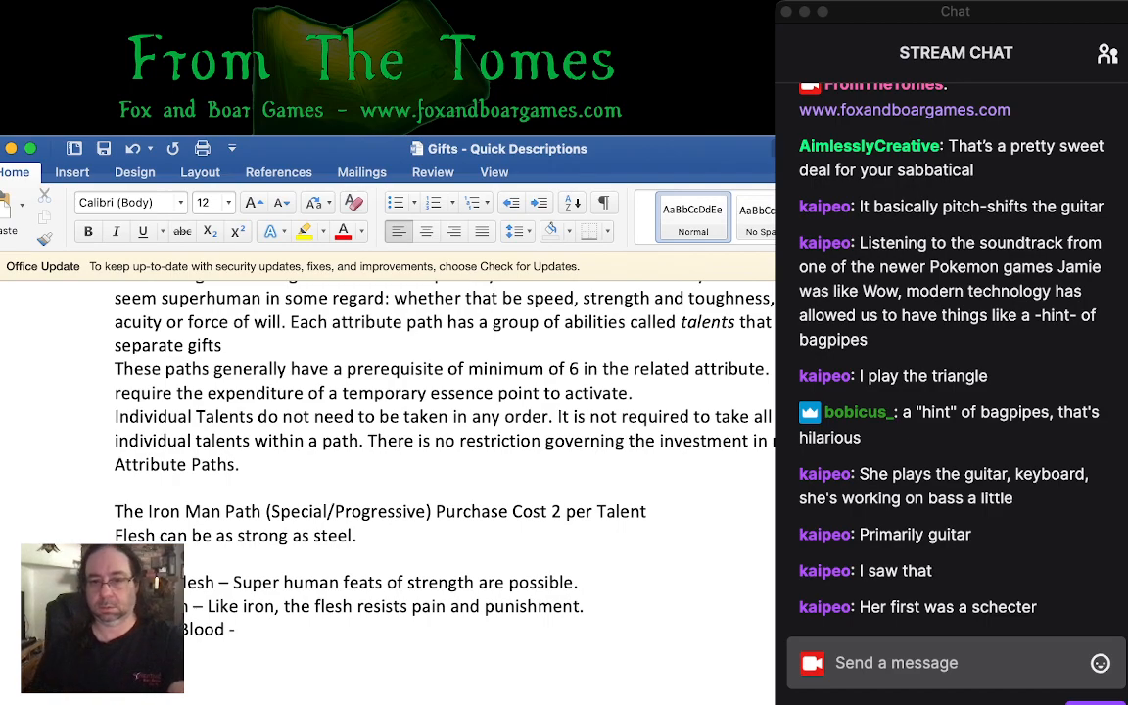
pyautogui.press('super+Tab')
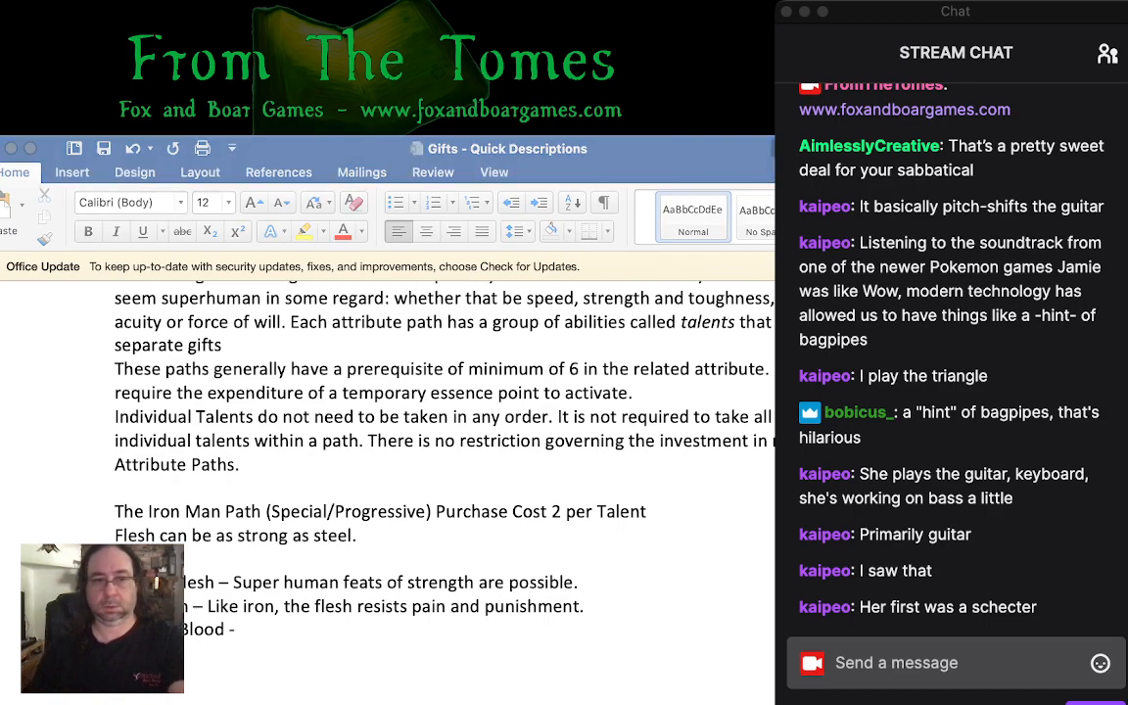
pyautogui.press('super+Tab')
pyautogui.write('S')
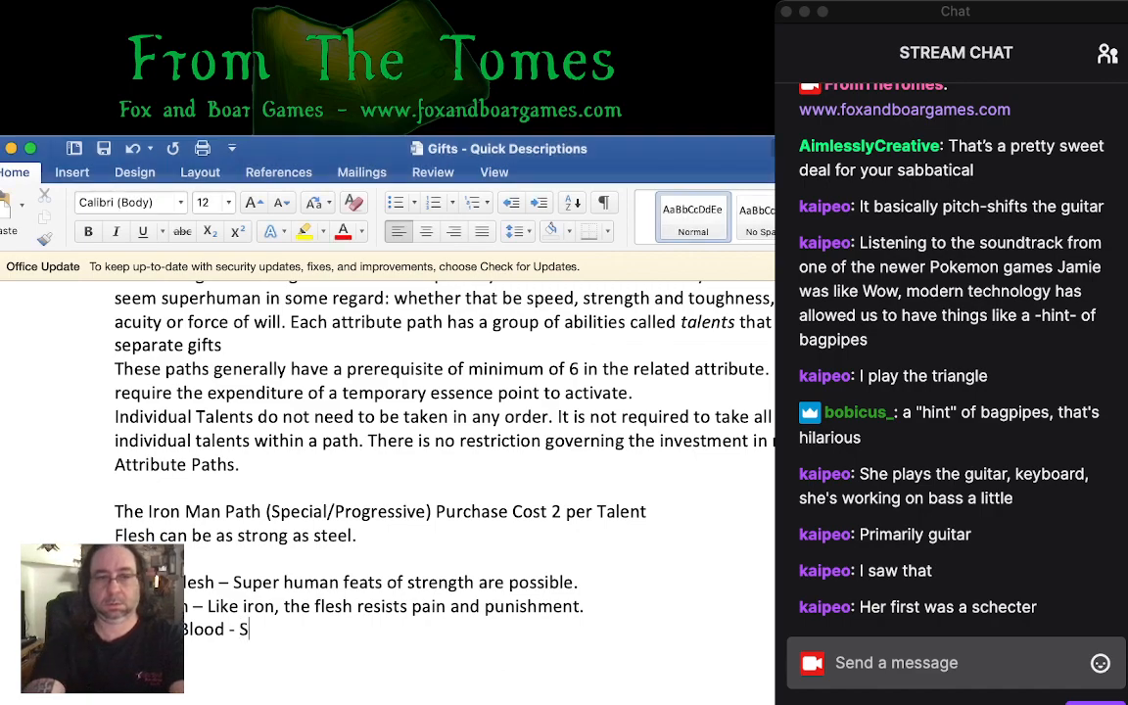
pyautogui.write('hedding Poison ')
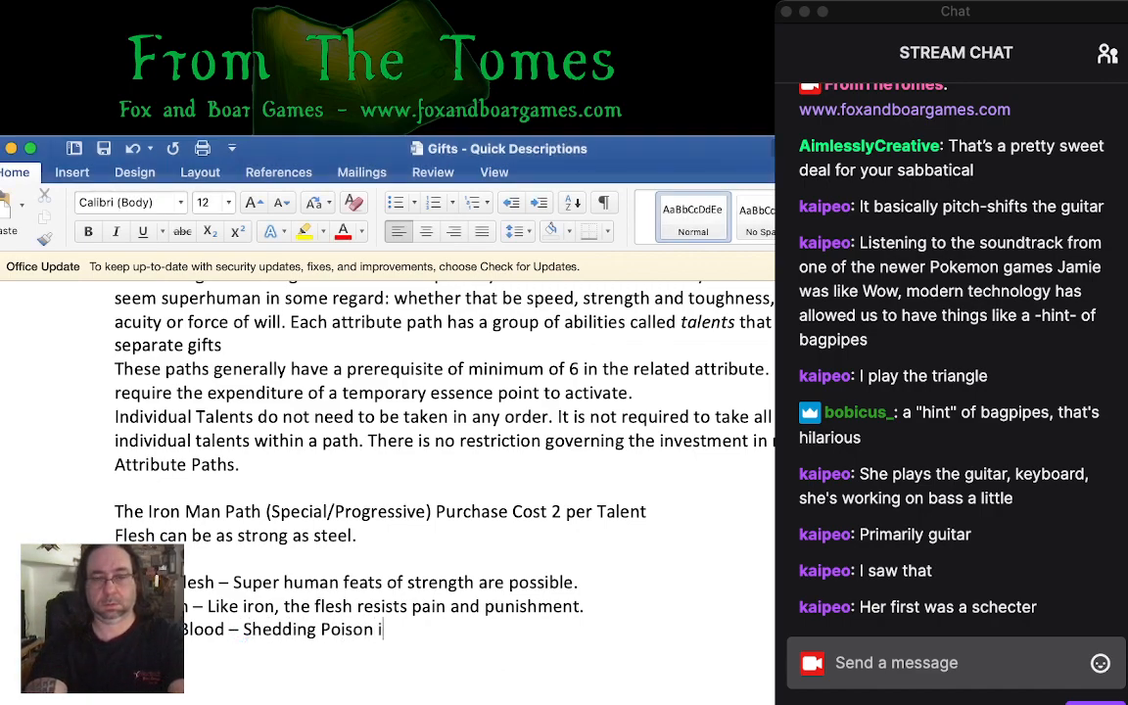
pyautogui.write('is second nature.')
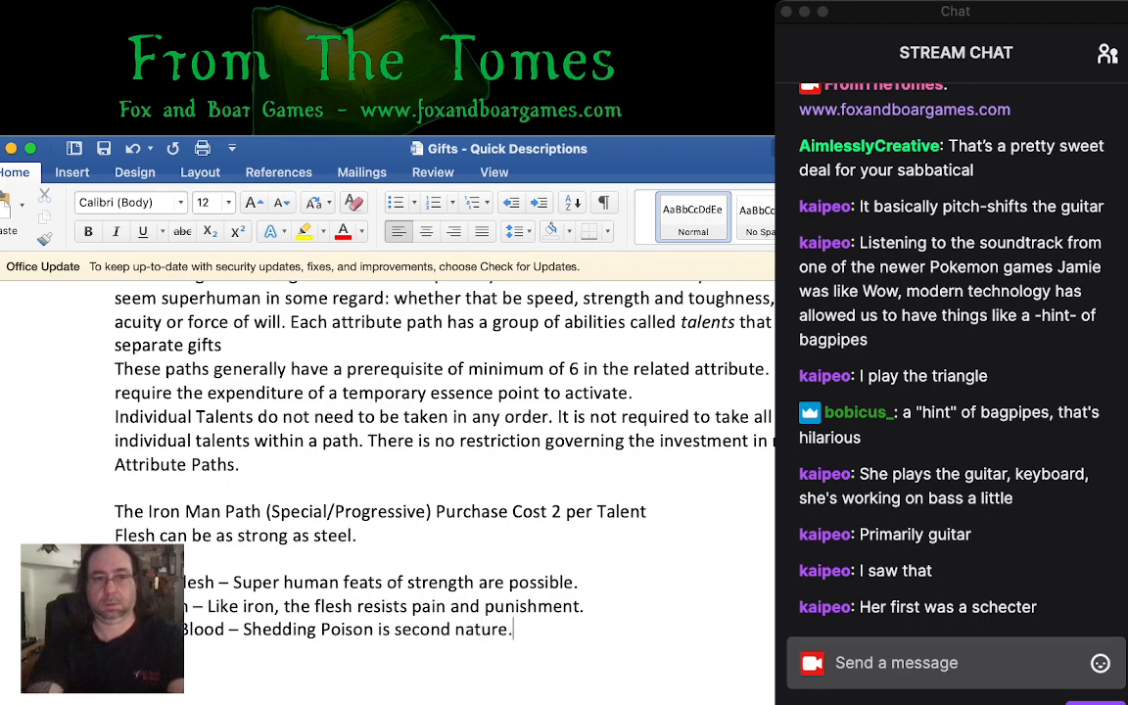
# - Add the talent ending in "the Beast" on the following line, described as "The fist or foot becomes as deadly as a blade."
pyautogui.press('super+Tab')
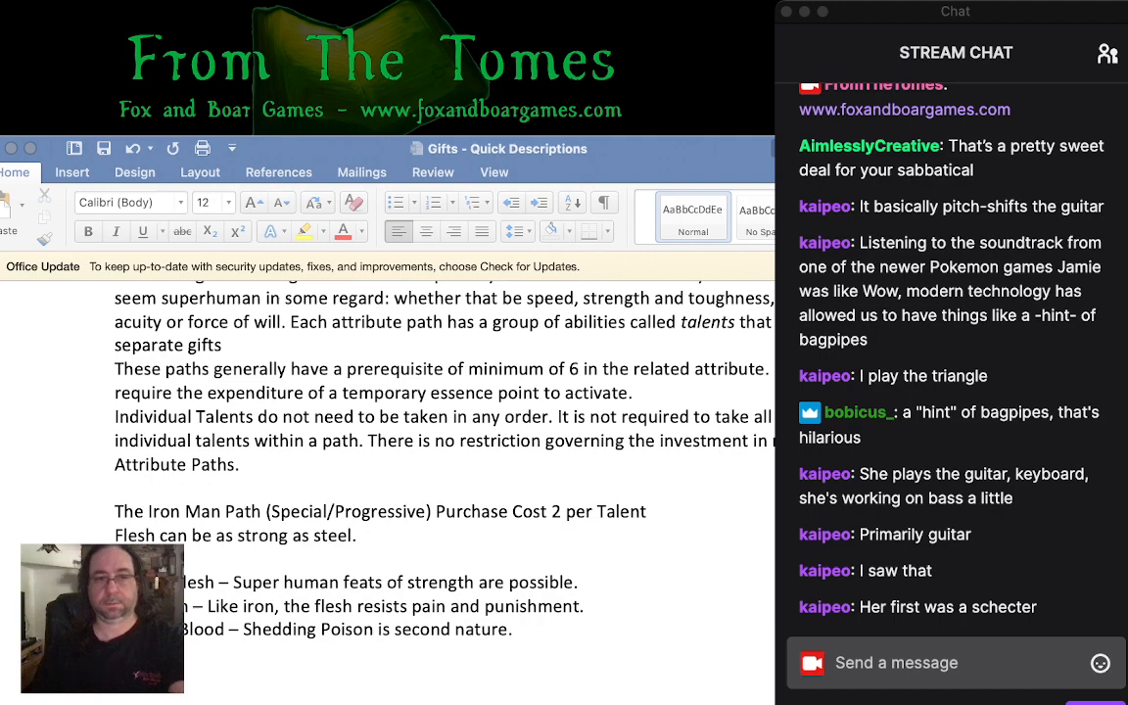
pyautogui.press('super+Tab')
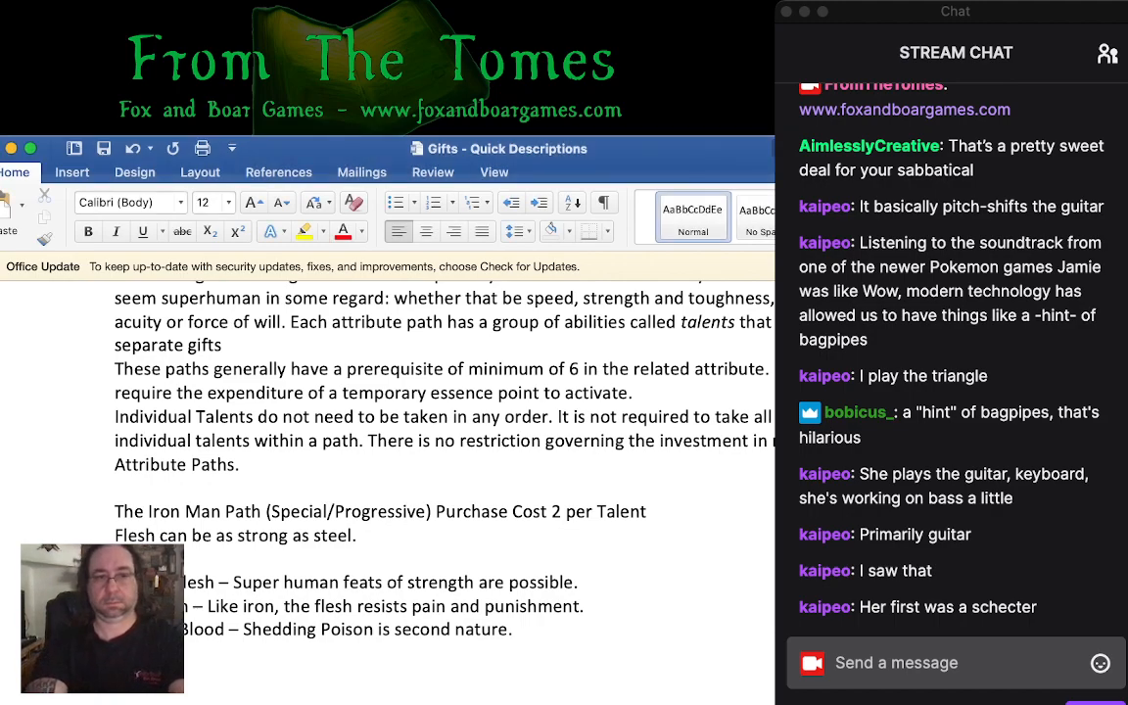
pyautogui.write('the Beast -')
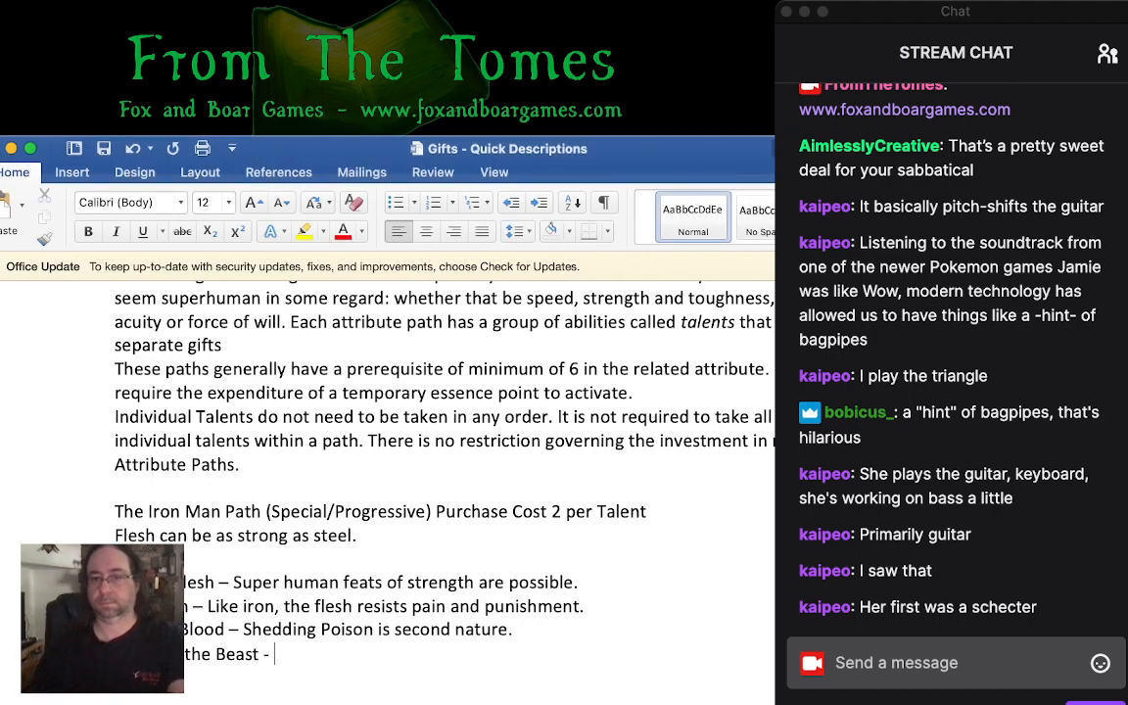
pyautogui.press('super+Tab')
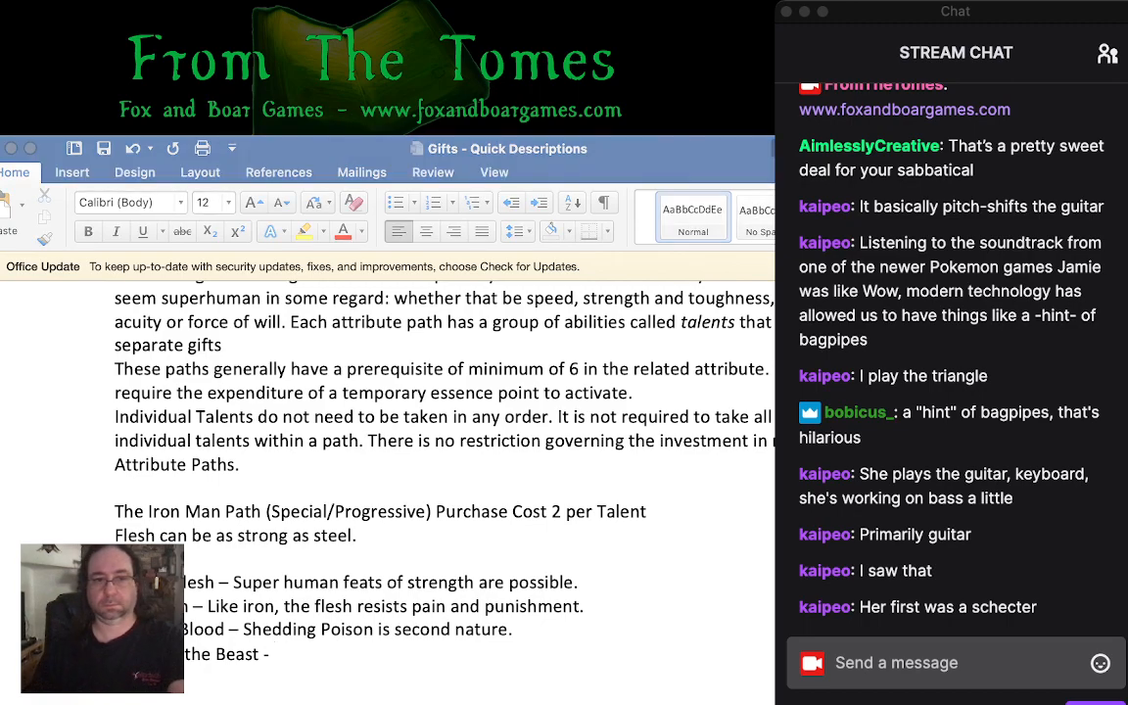
pyautogui.press('super+Tab')
pyautogui.write('T')
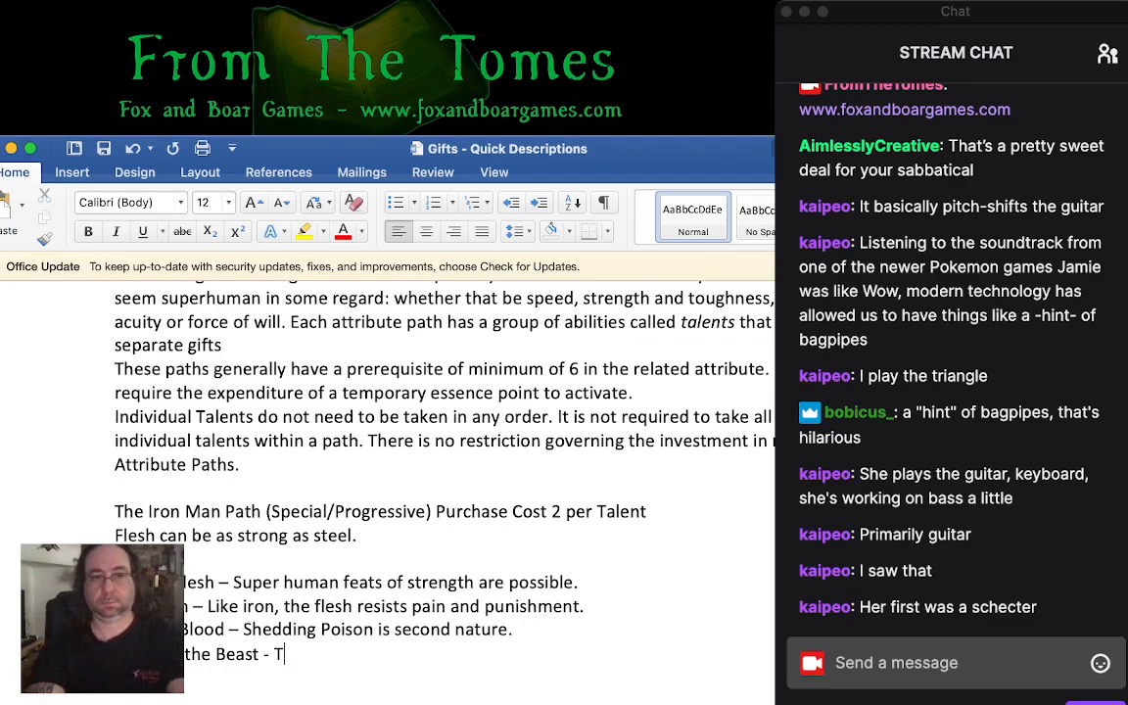
pyautogui.write('he fist a')
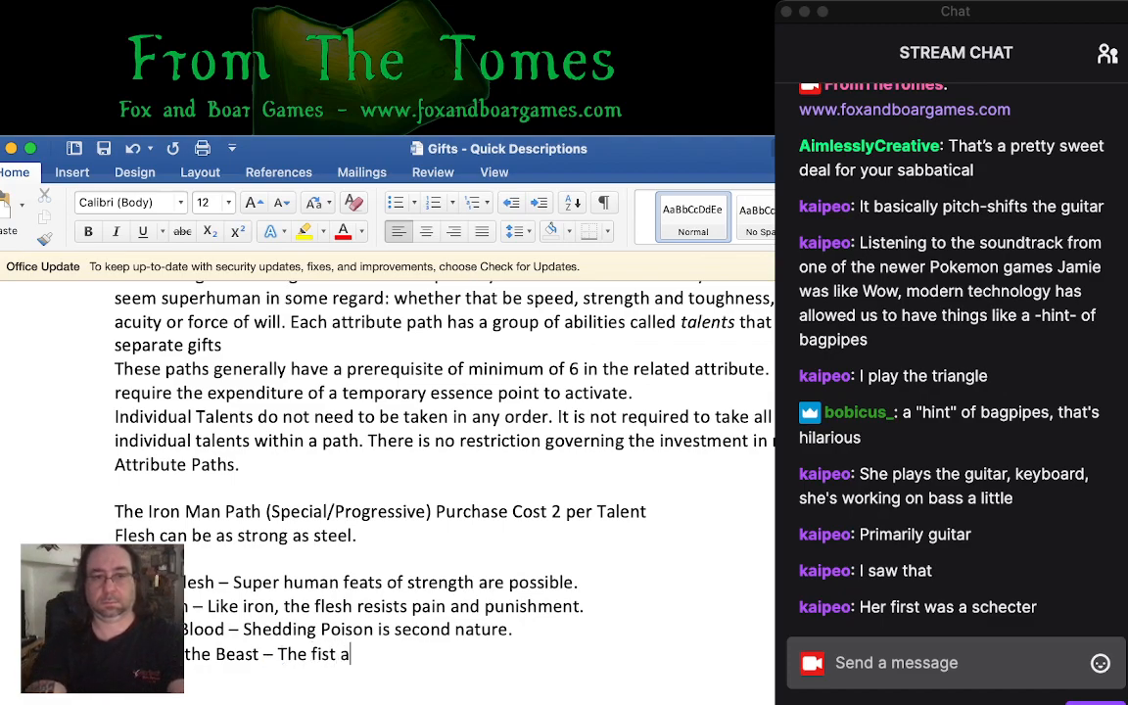
pyautogui.press('BackSpace')
pyautogui.write('or ')
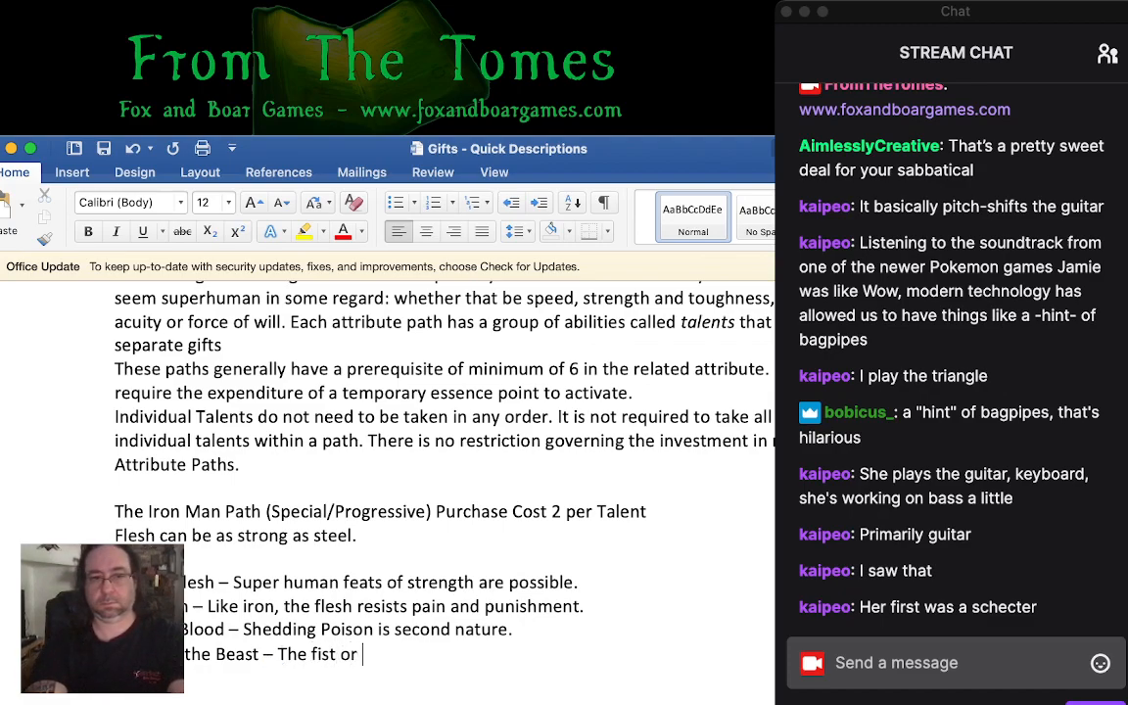
pyautogui.write('foot beco')
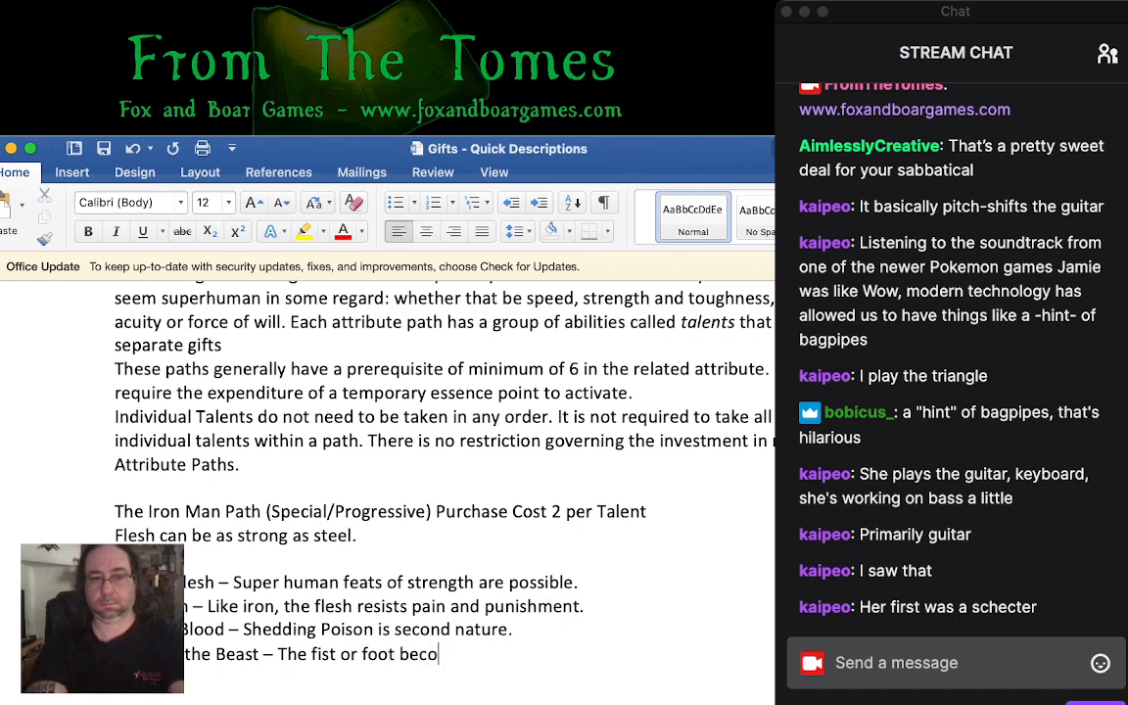
pyautogui.write('mes as deadly as s')
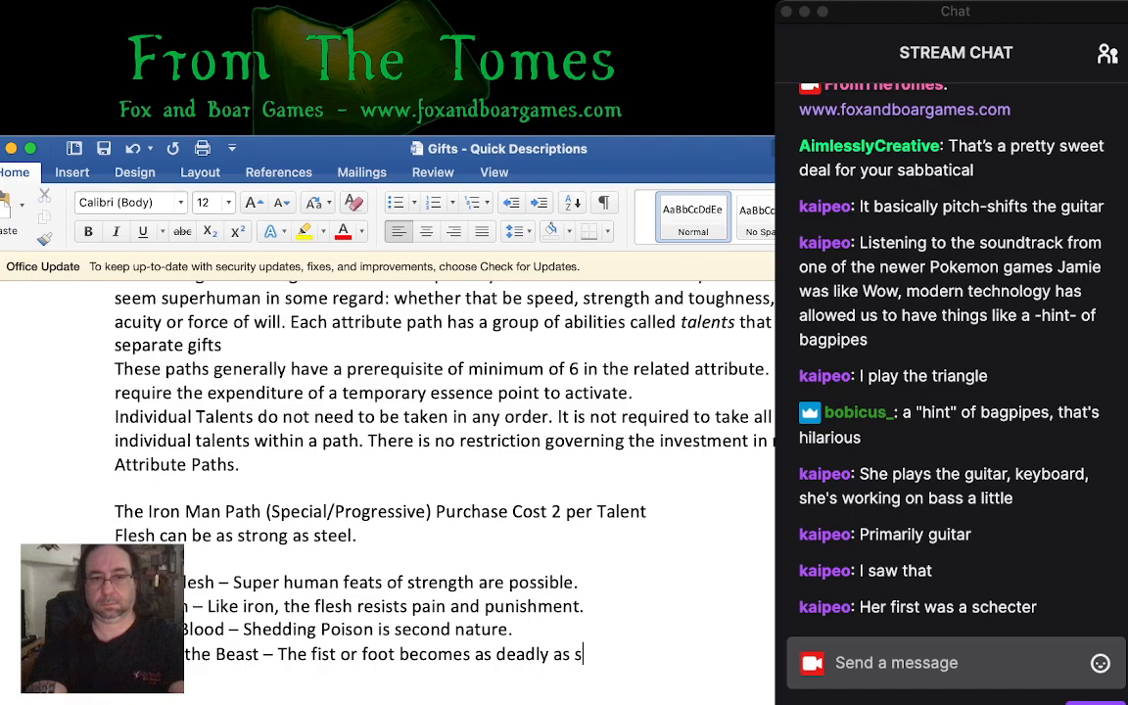
pyautogui.press('BackSpace')
pyautogui.write('a blade.')
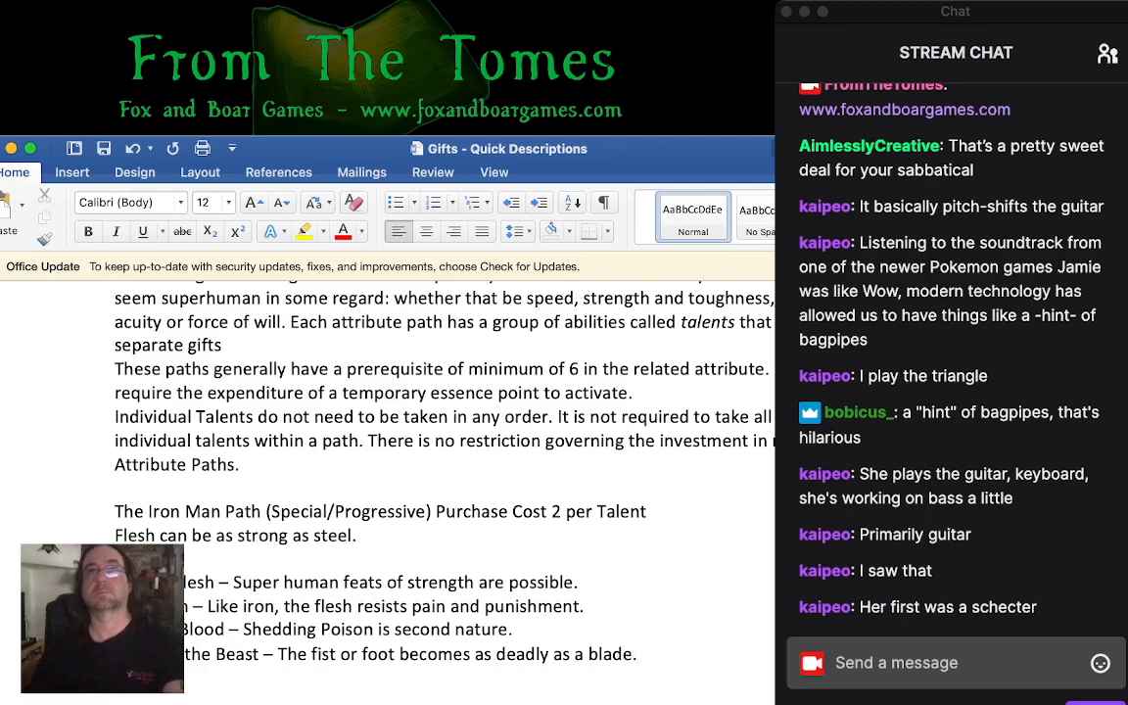
# - Add the talent ending in "Force" below the Beast talent, described as "Tests of endurance are no obstacle."
pyautogui.press('super+Tab')
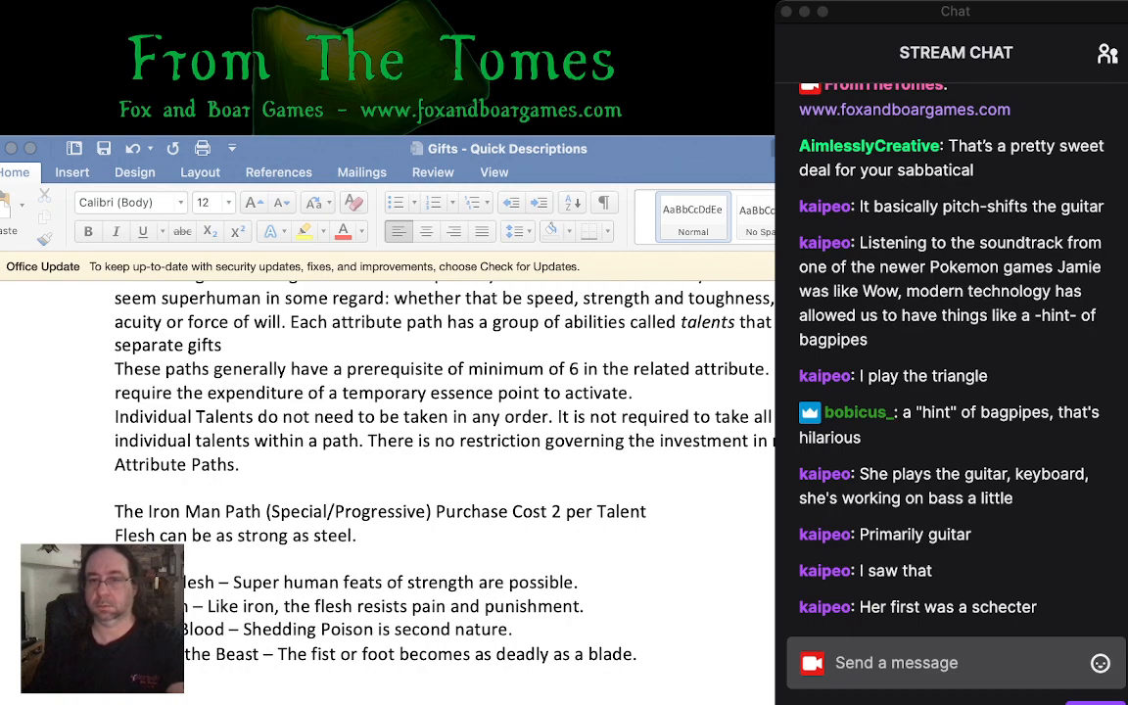
pyautogui.press('super+Tab')
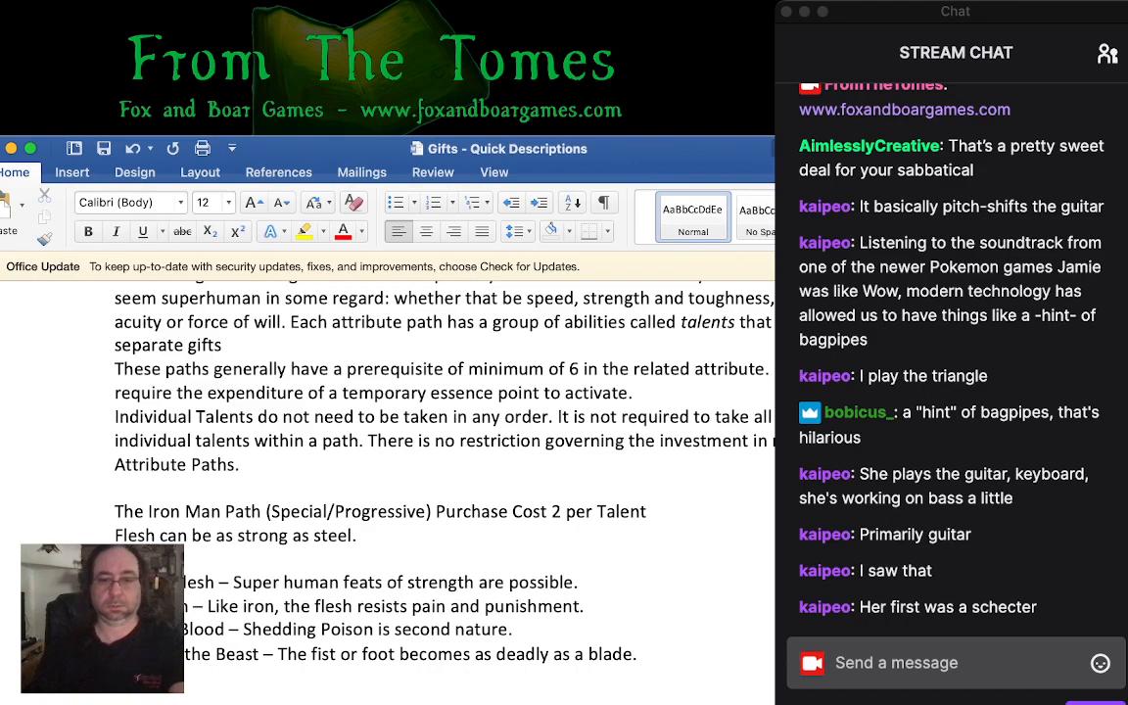
pyautogui.write('For')
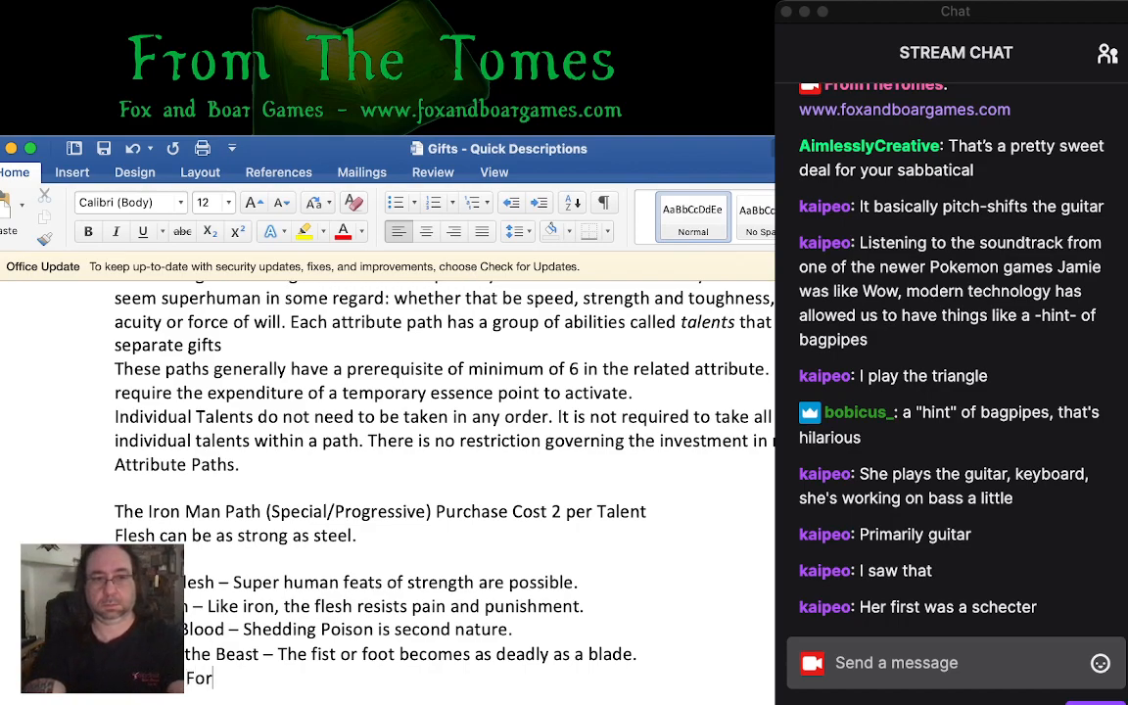
pyautogui.write('ce - Tests of ')
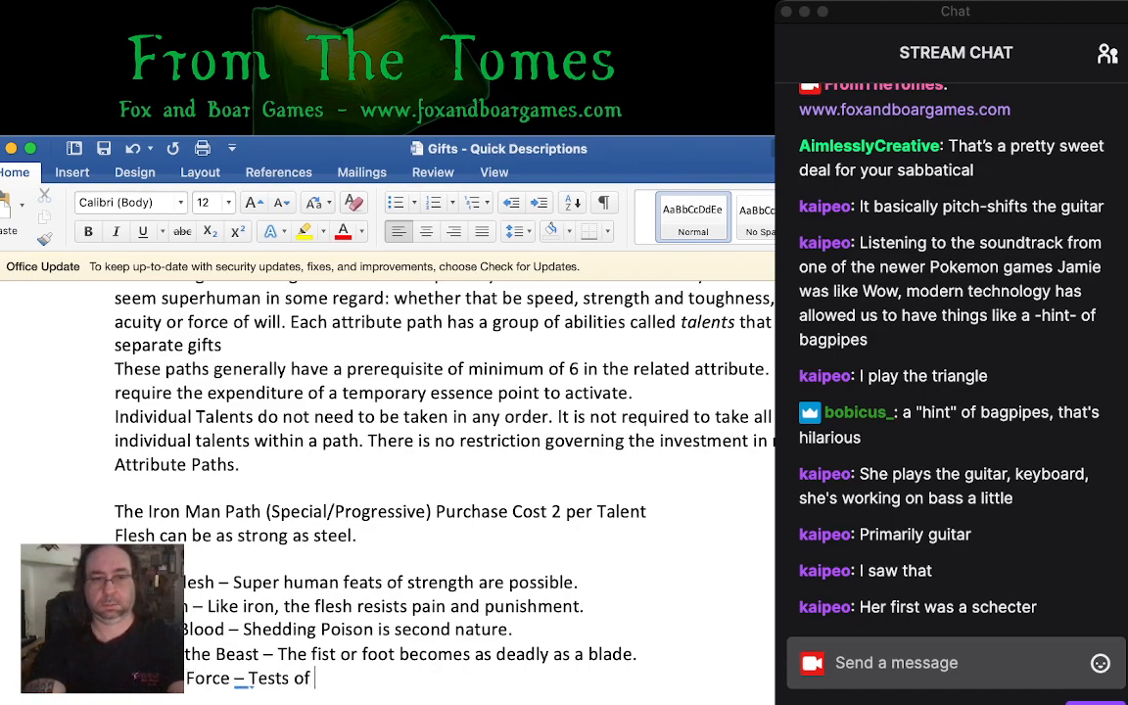
pyautogui.write('endurance are no')
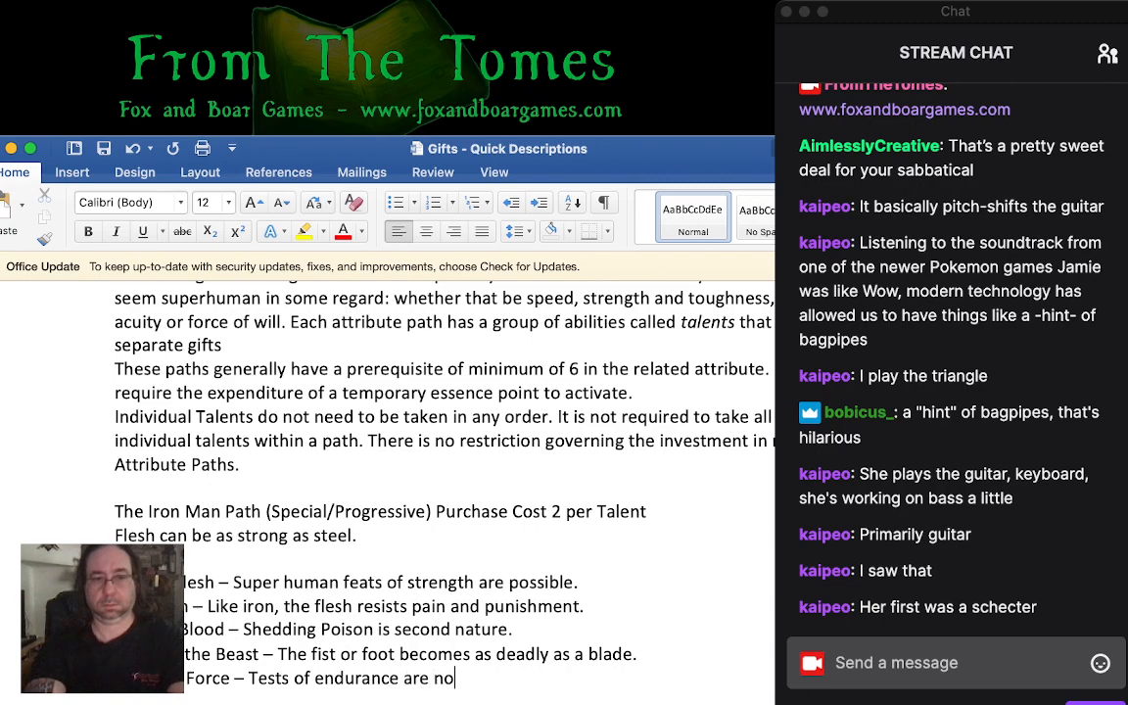
pyautogui.write(' obstacle.')
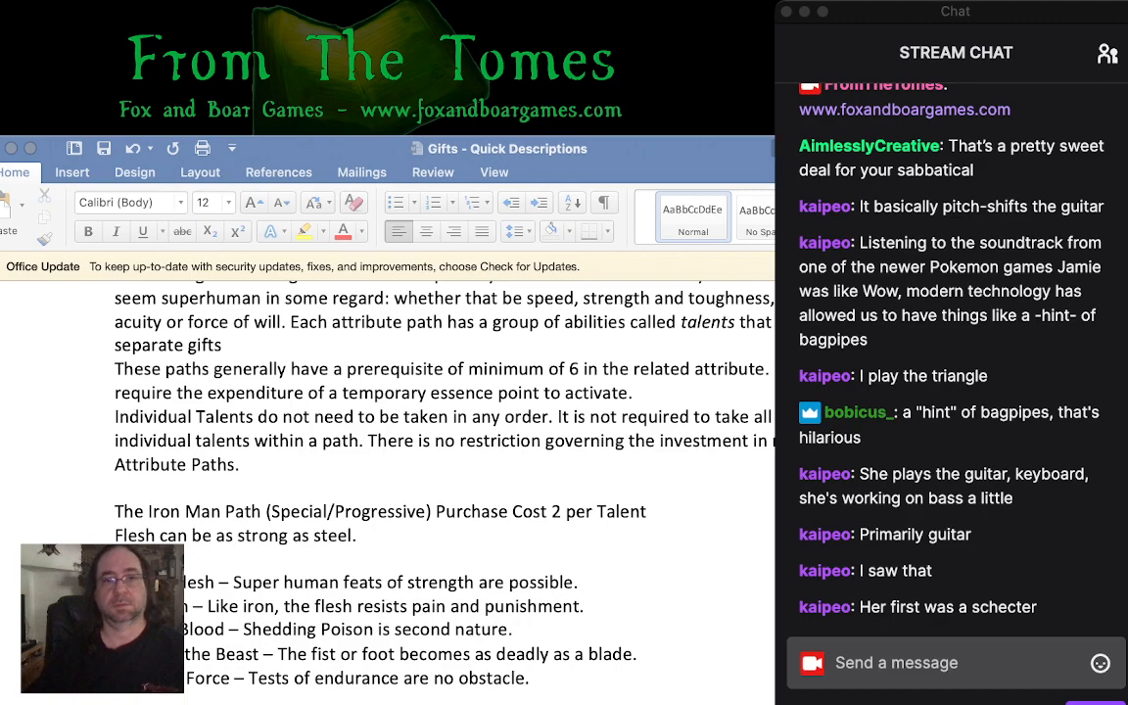
pyautogui.press('super+Tab')
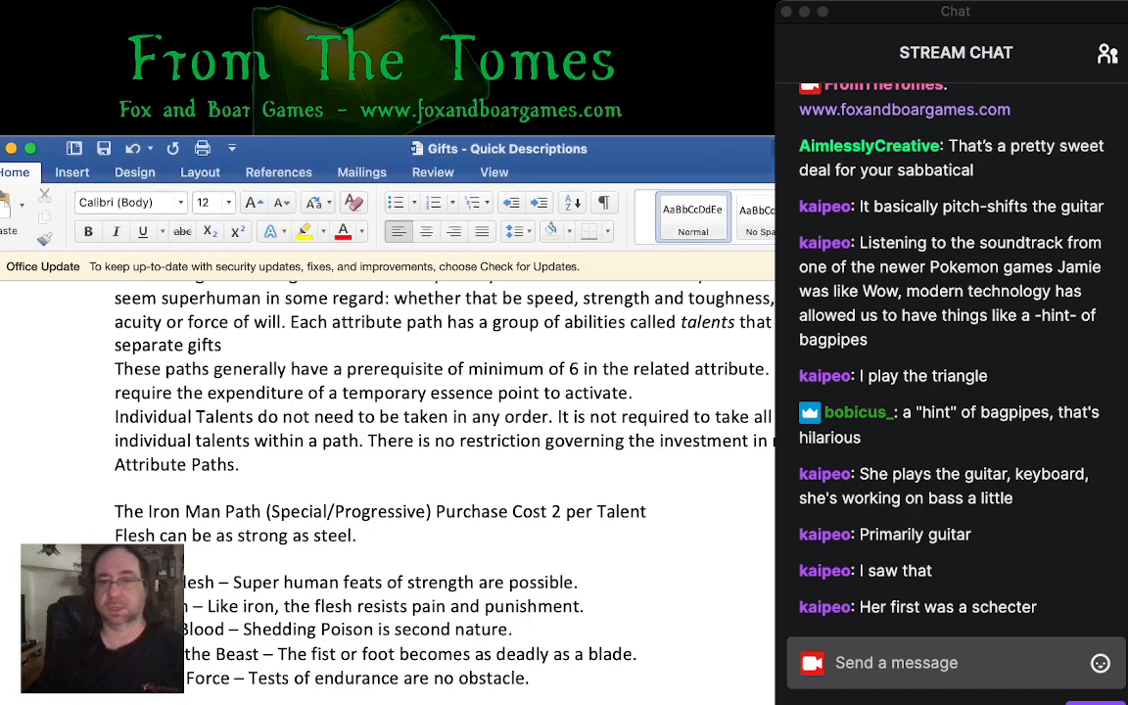
pyautogui.press('super+Tab')
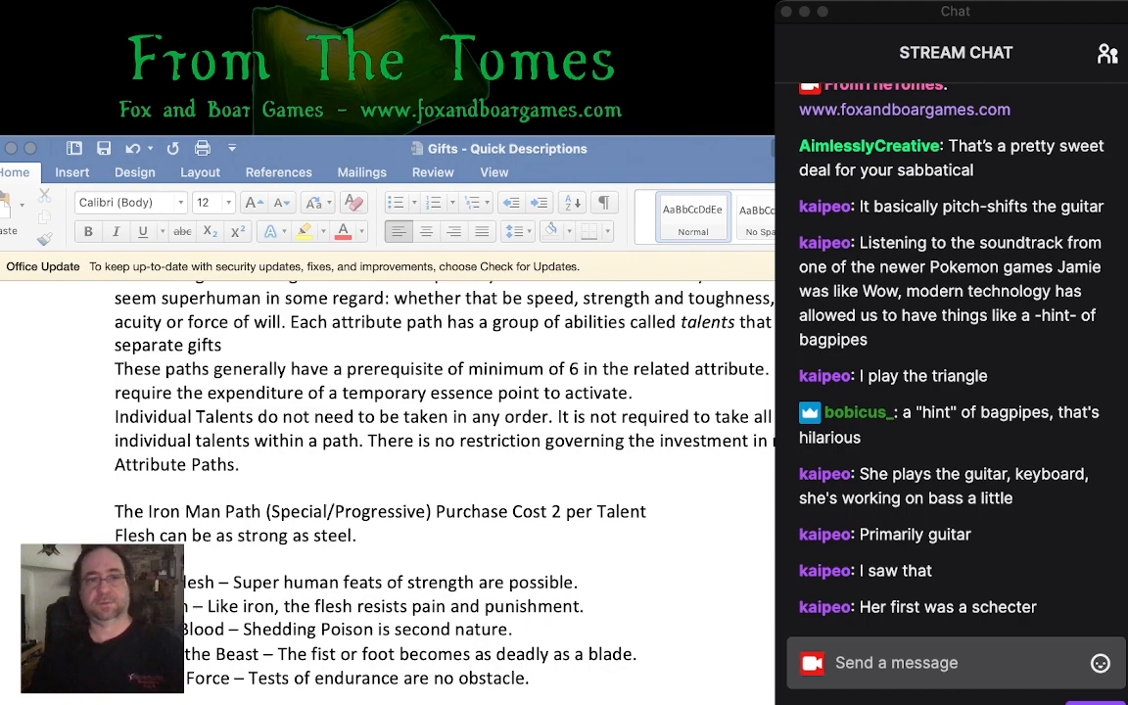
pyautogui.press('super+Tab')
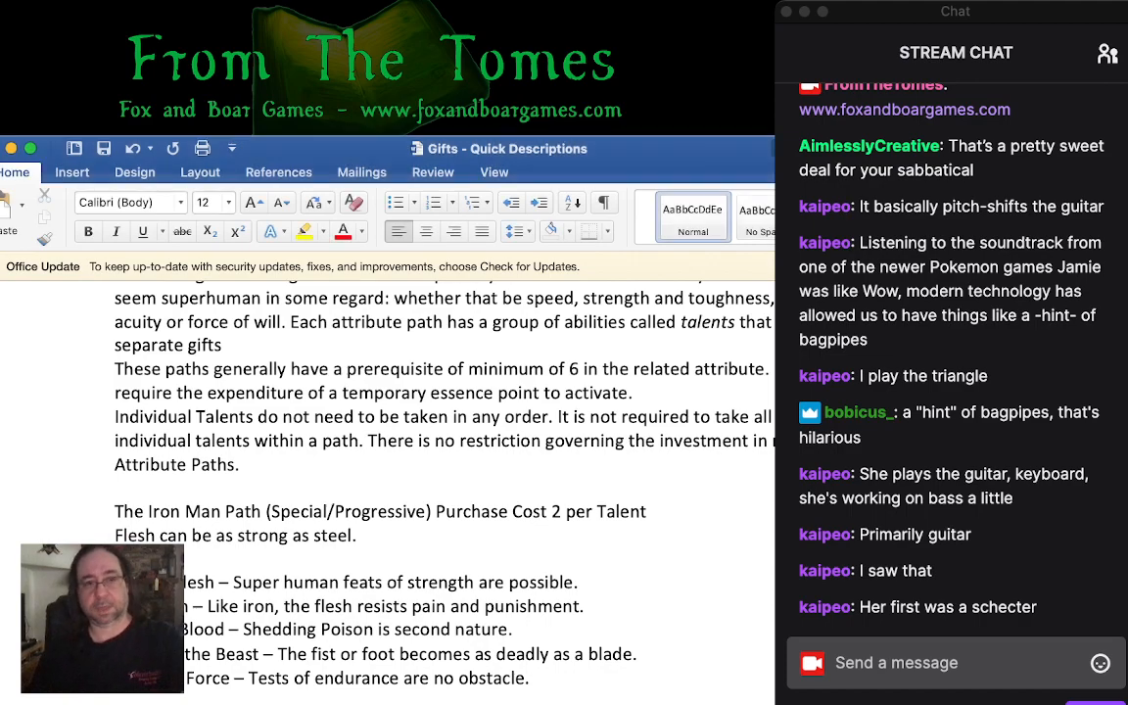
pyautogui.press('super+Tab')
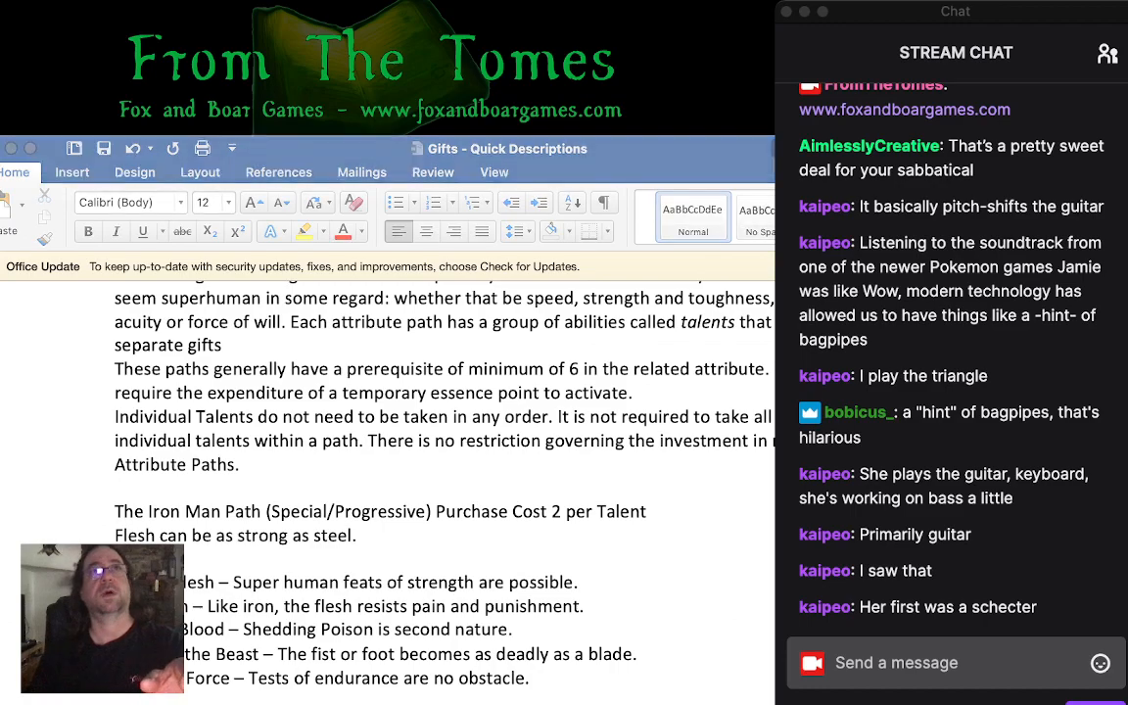